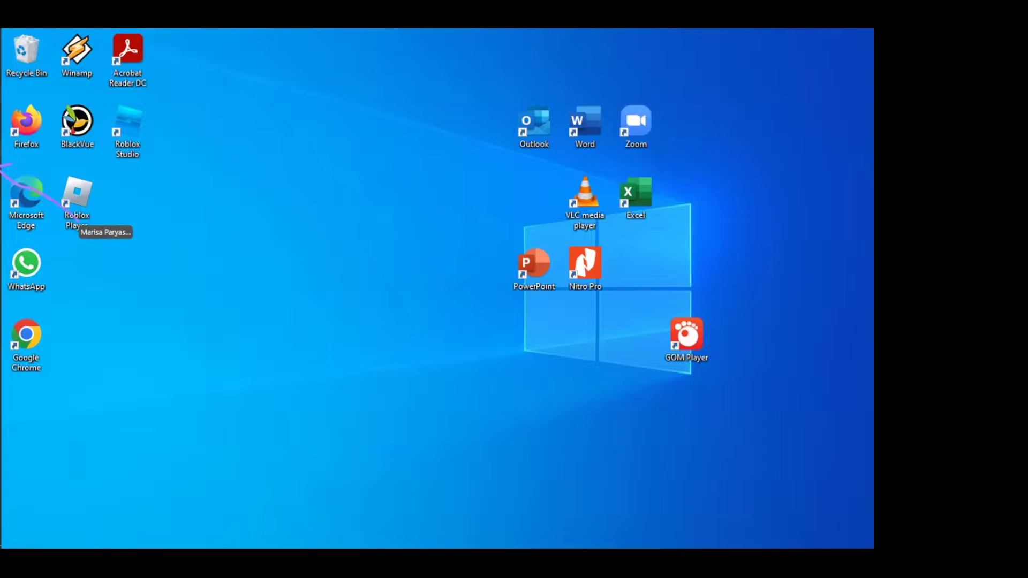
Switch to Microsoft Edge and bring up the open Menu QR Code Generator page.
{"action": "key", "text": "alt+Tab"}
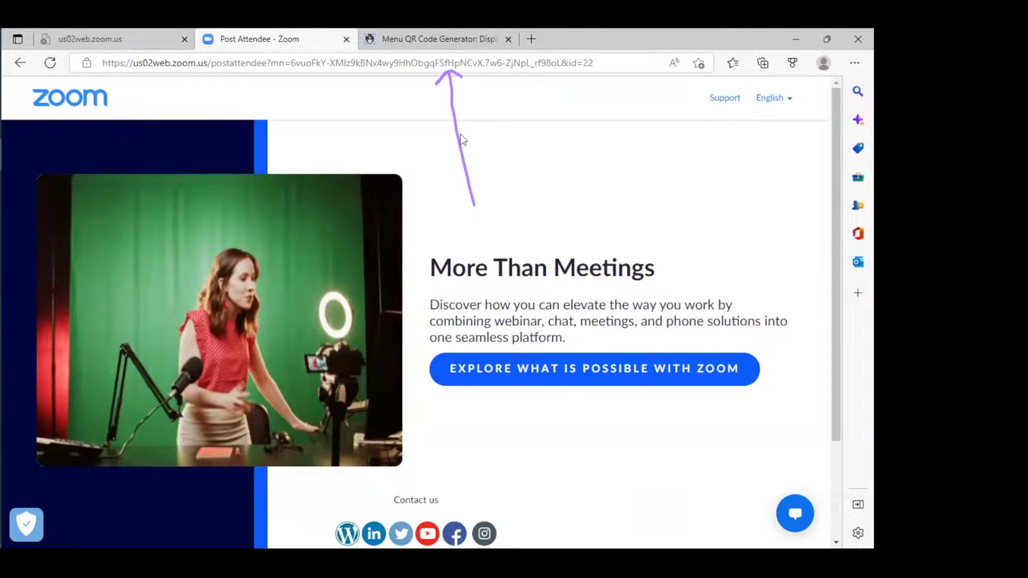
{"action": "key", "text": "ctrl+l"}
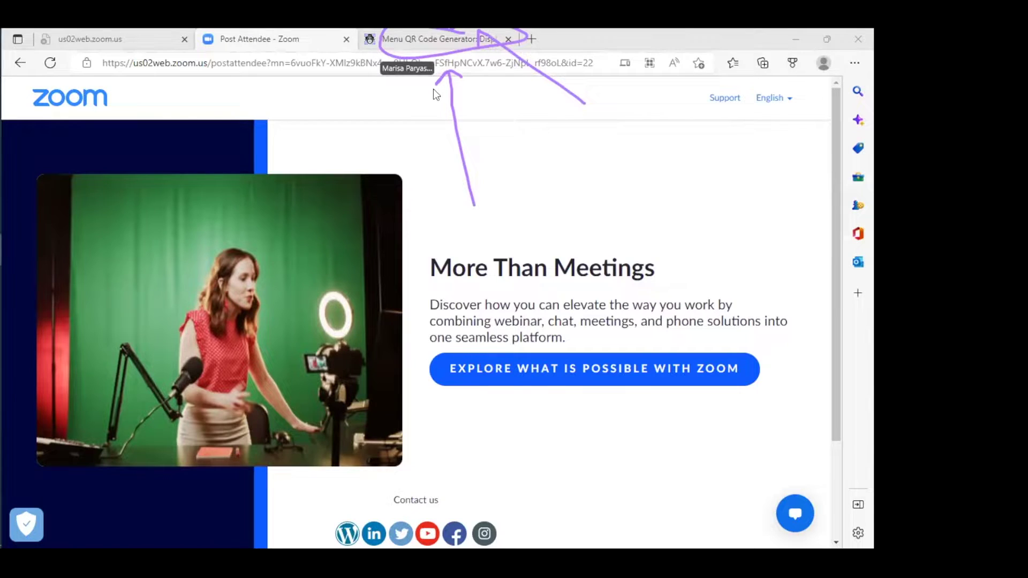
{"action": "right_click", "coordinate": [428, 43]}
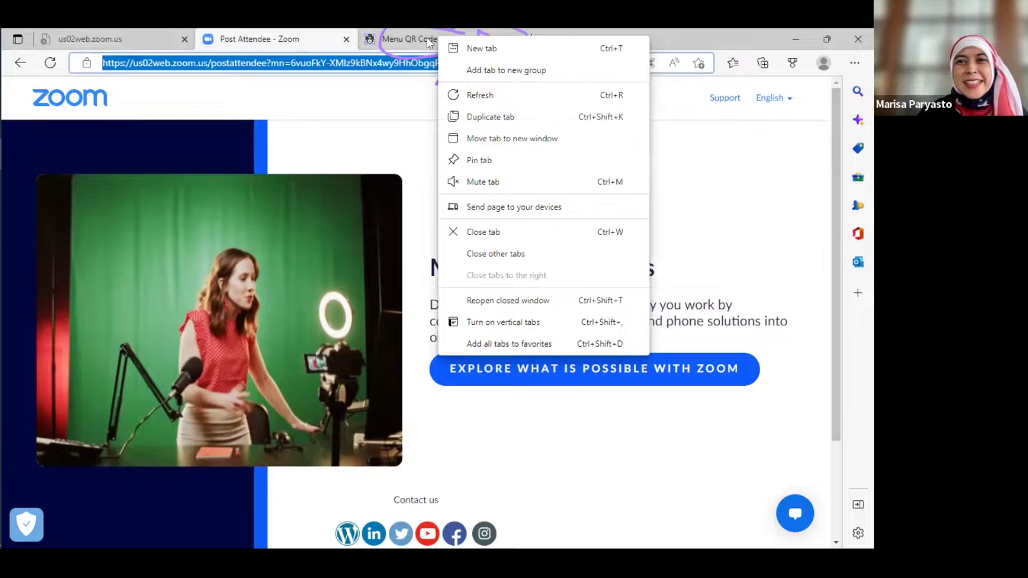
{"action": "left_click", "coordinate": [428, 41]}
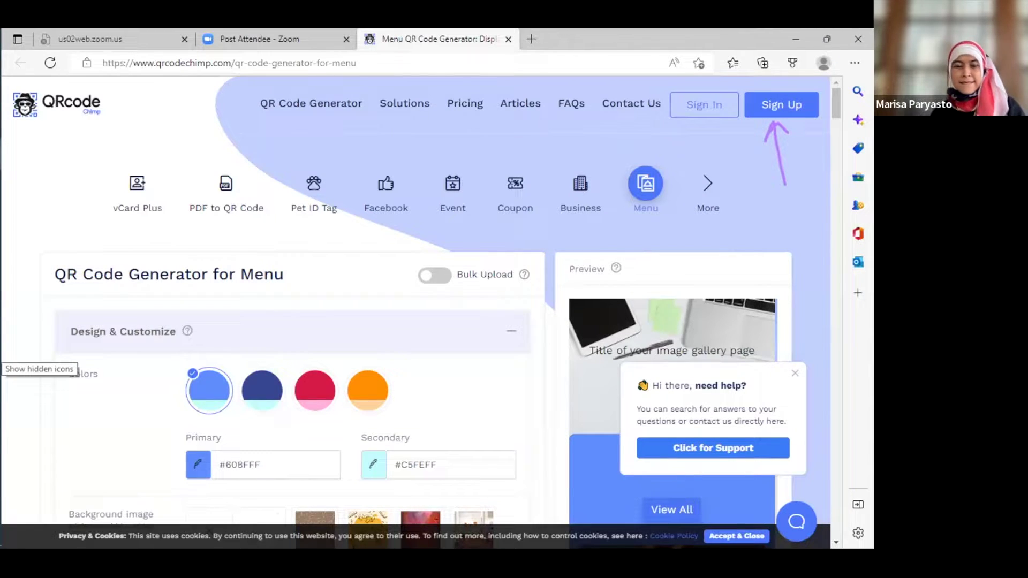
{"action": "right_click", "coordinate": [2, 367]}
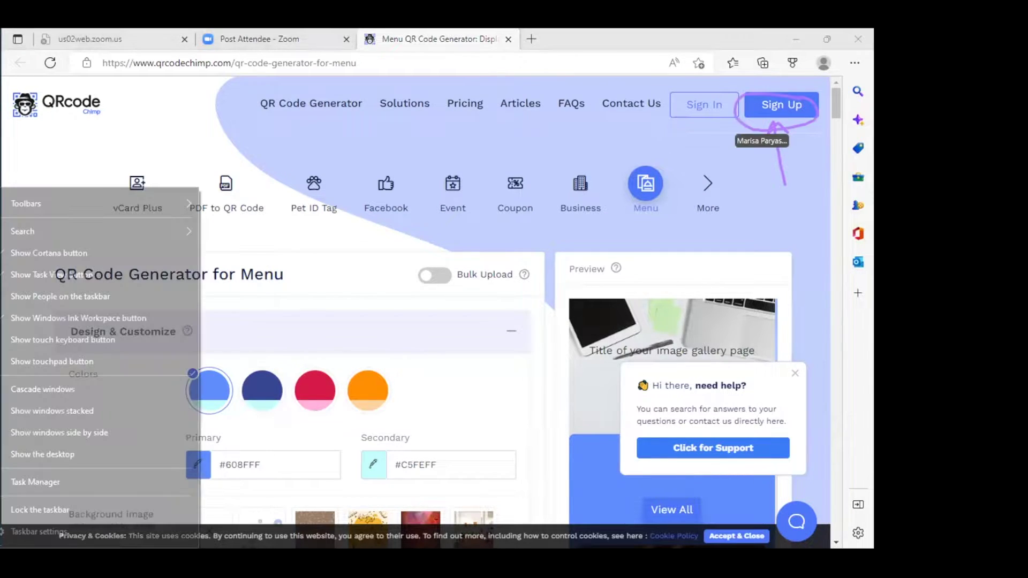
{"action": "left_click", "coordinate": [325, 334]}
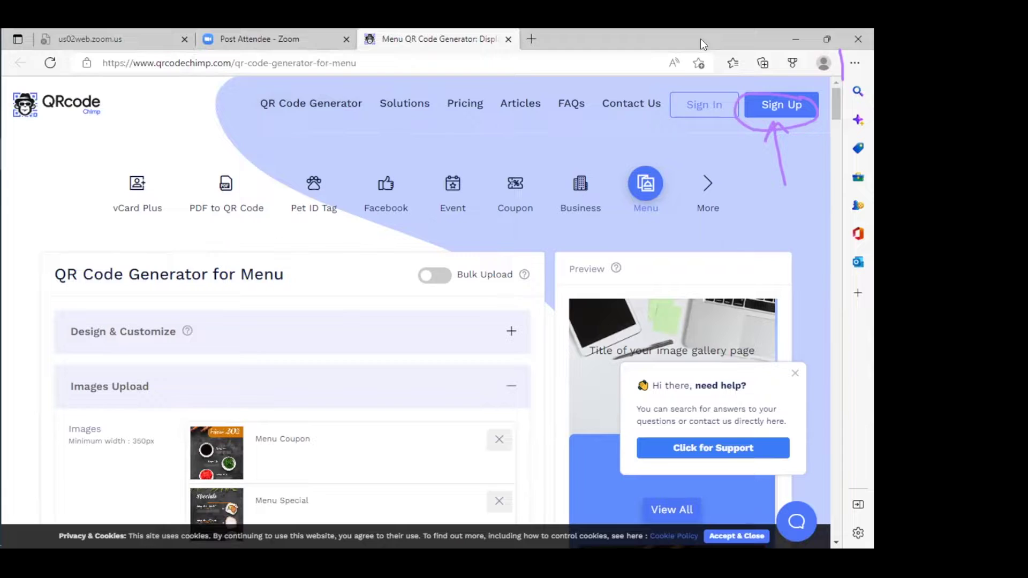
Sign up as a new user with the name, e-mail and account password, and save the password in the browser.
{"action": "right_click", "coordinate": [779, 104]}
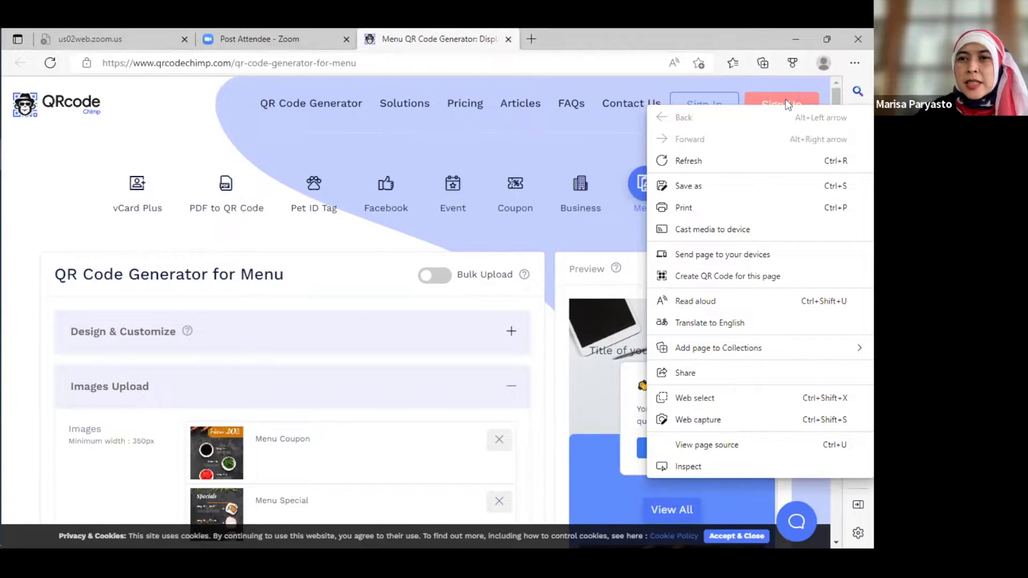
{"action": "left_click", "coordinate": [786, 99]}
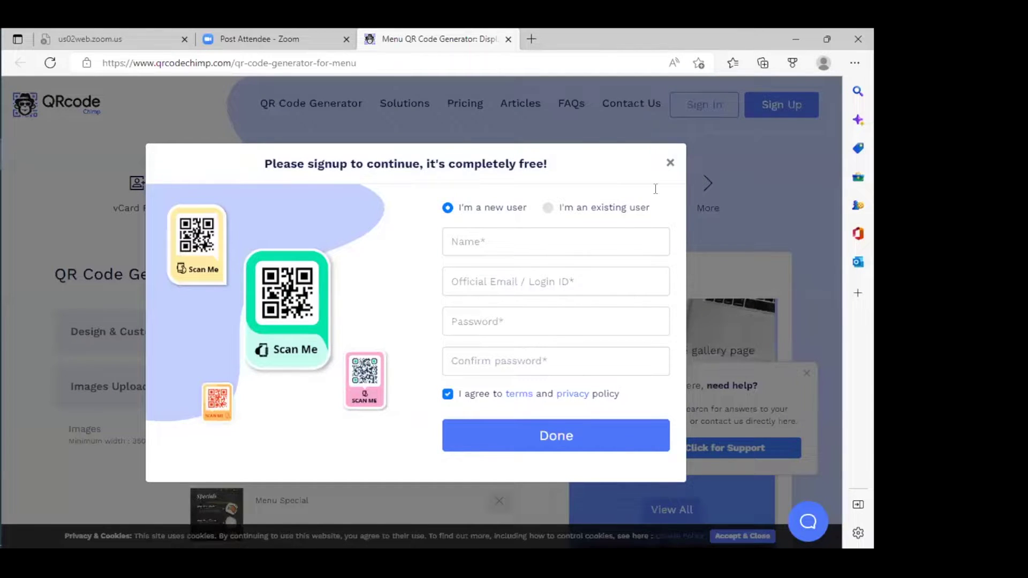
{"action": "left_click", "coordinate": [501, 243]}
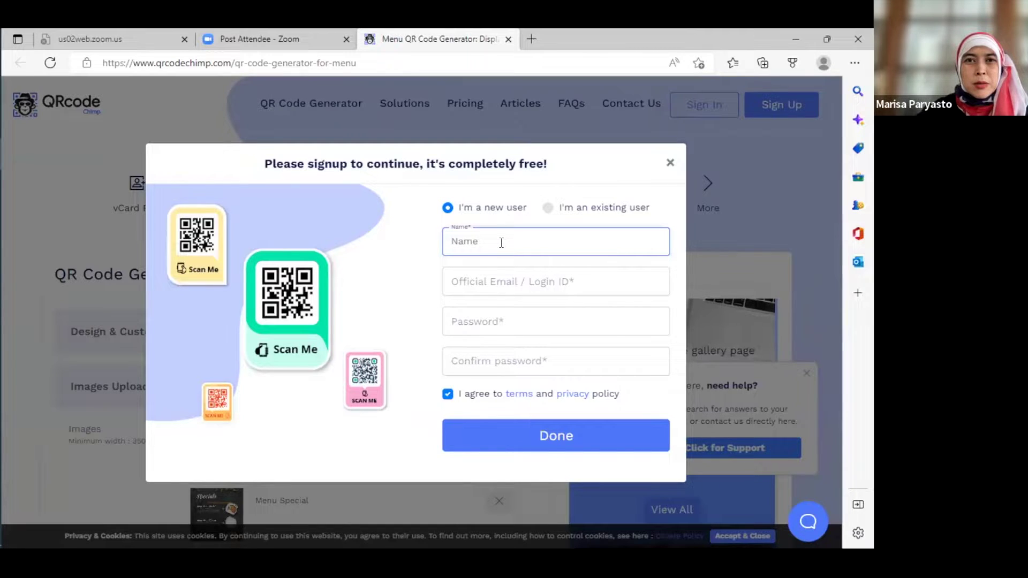
{"action": "left_click", "coordinate": [585, 440]}
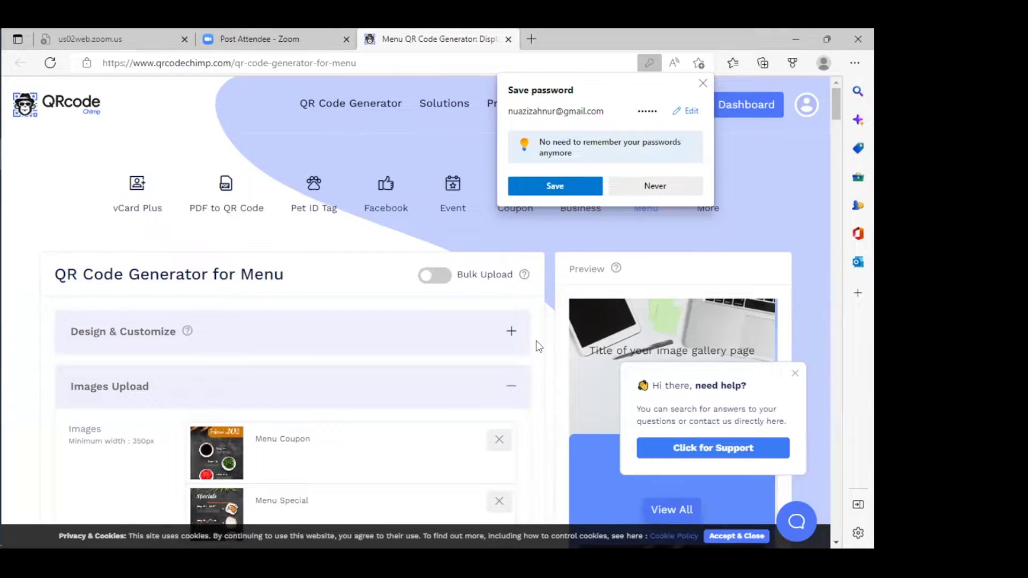
{"action": "left_click", "coordinate": [556, 186]}
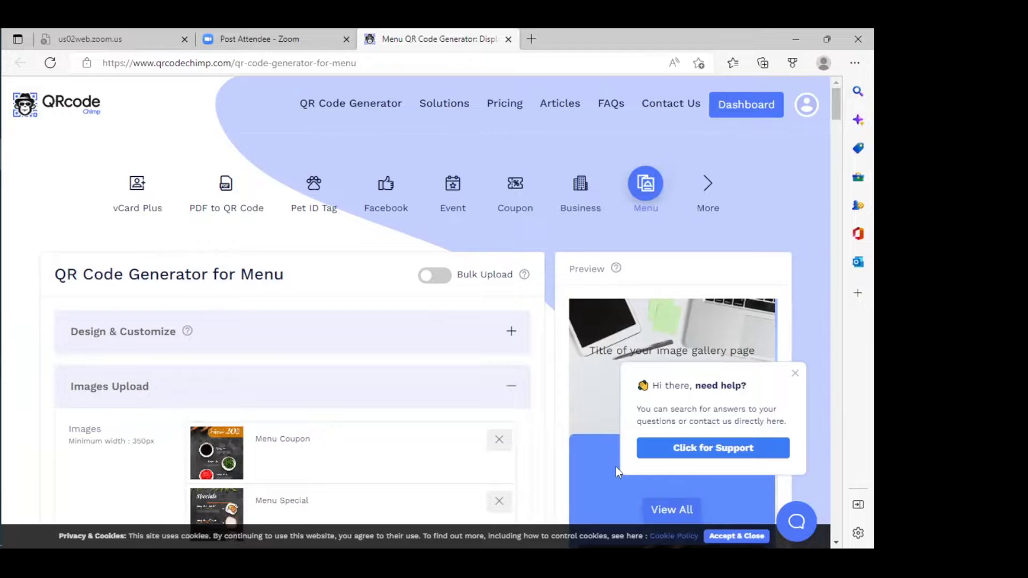
Expand the Design & Customize section and close the support pop-up covering the preview.
{"action": "left_click_drag", "start_coordinate": [530, 321], "coordinate": [513, 339]}
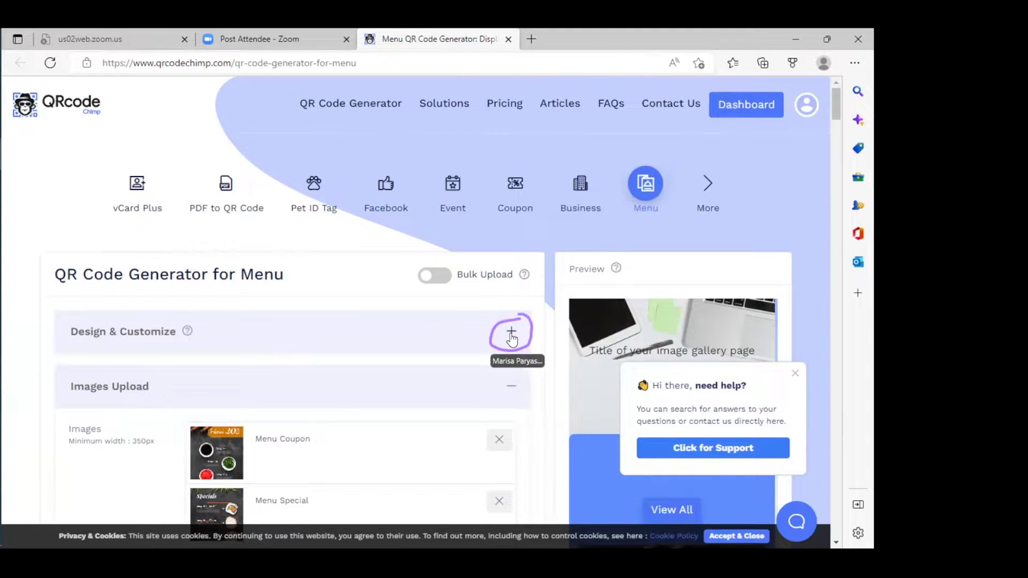
{"action": "left_click", "coordinate": [512, 336]}
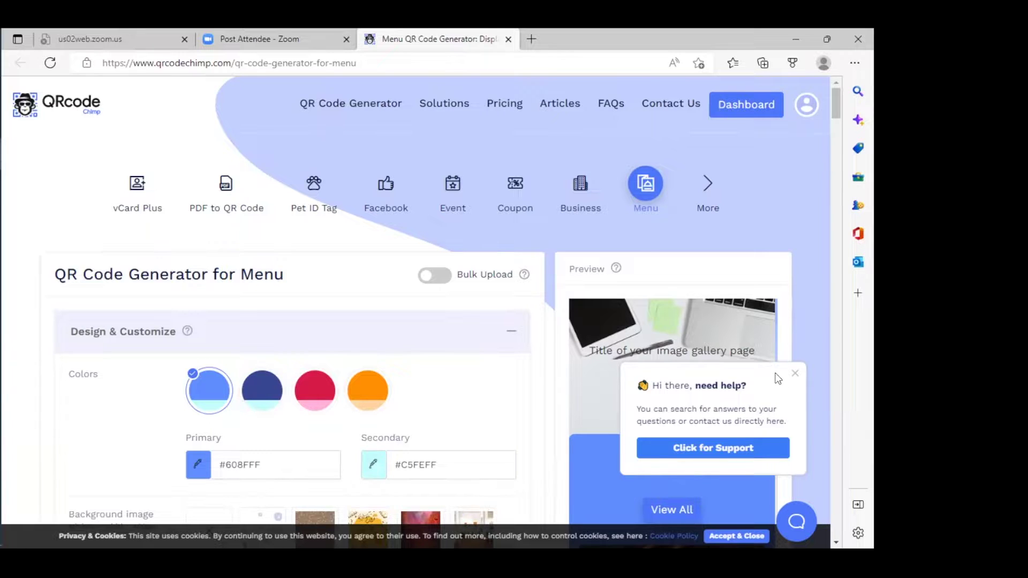
{"action": "triple_click", "coordinate": [796, 375]}
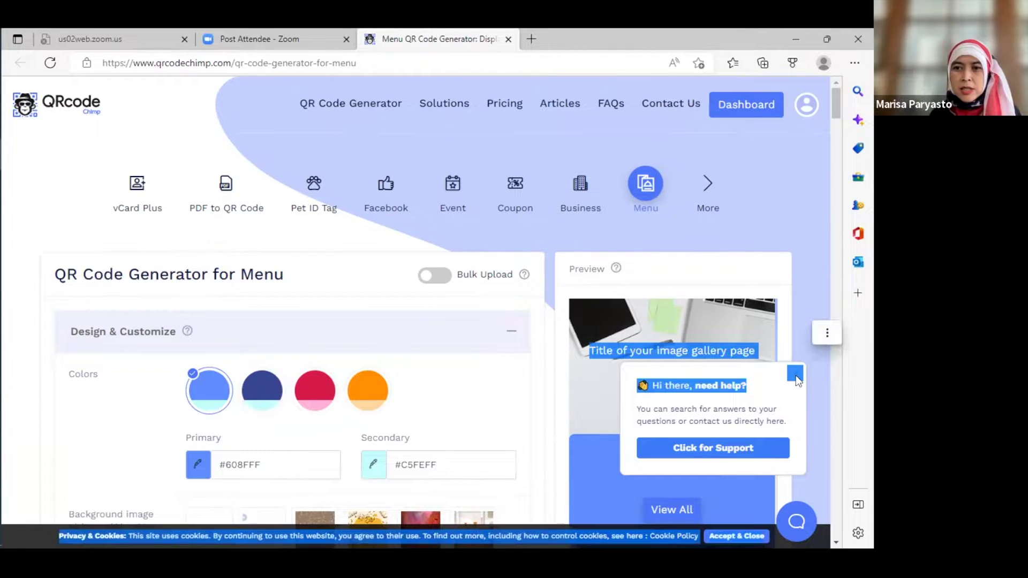
{"action": "left_click", "coordinate": [796, 375]}
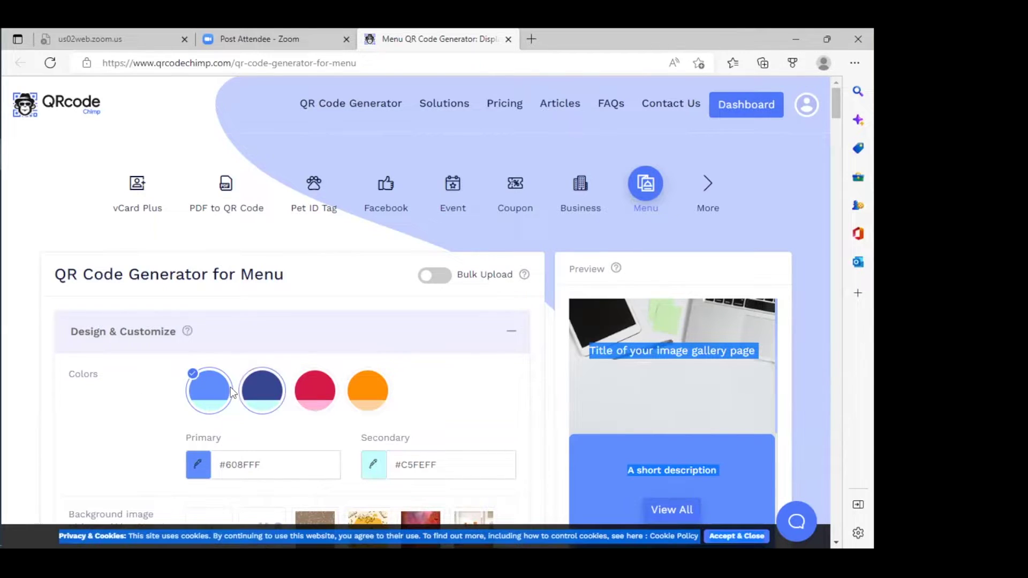
Choose the dark blue colour preset and change its primary colour to black, #000000.
{"action": "left_click", "coordinate": [256, 397]}
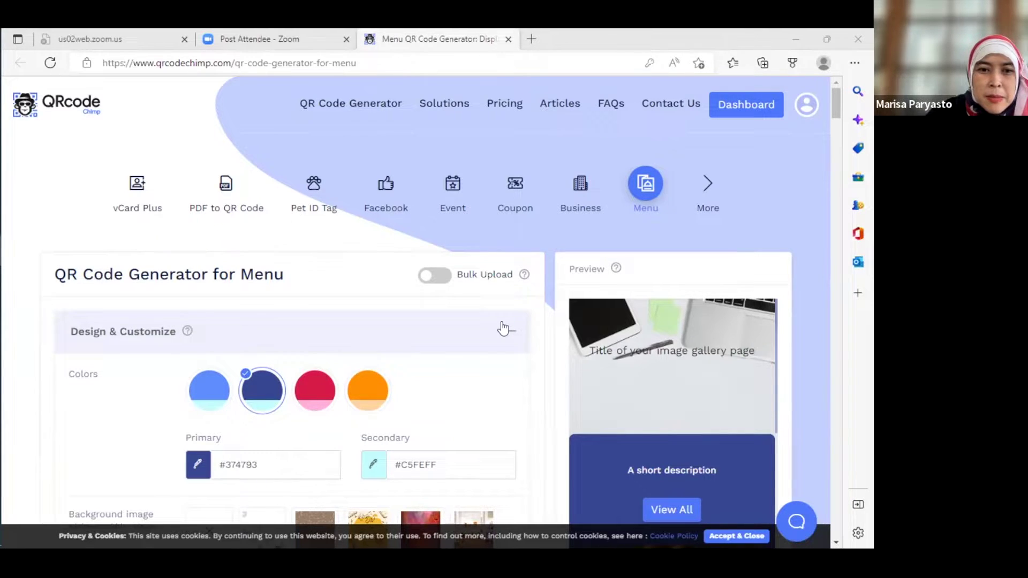
{"action": "left_click", "coordinate": [197, 471]}
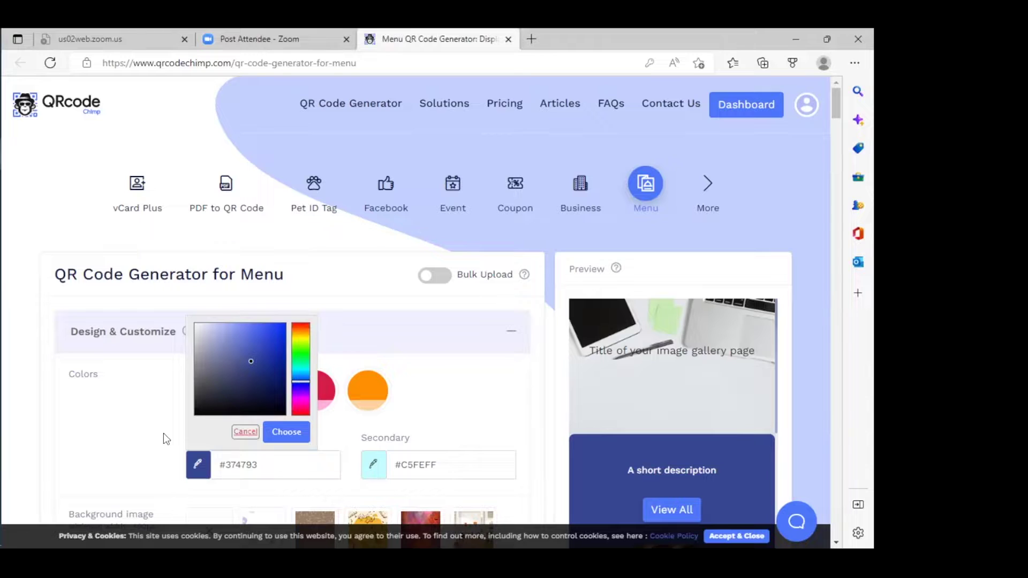
{"action": "left_click_drag", "start_coordinate": [202, 405], "coordinate": [190, 419]}
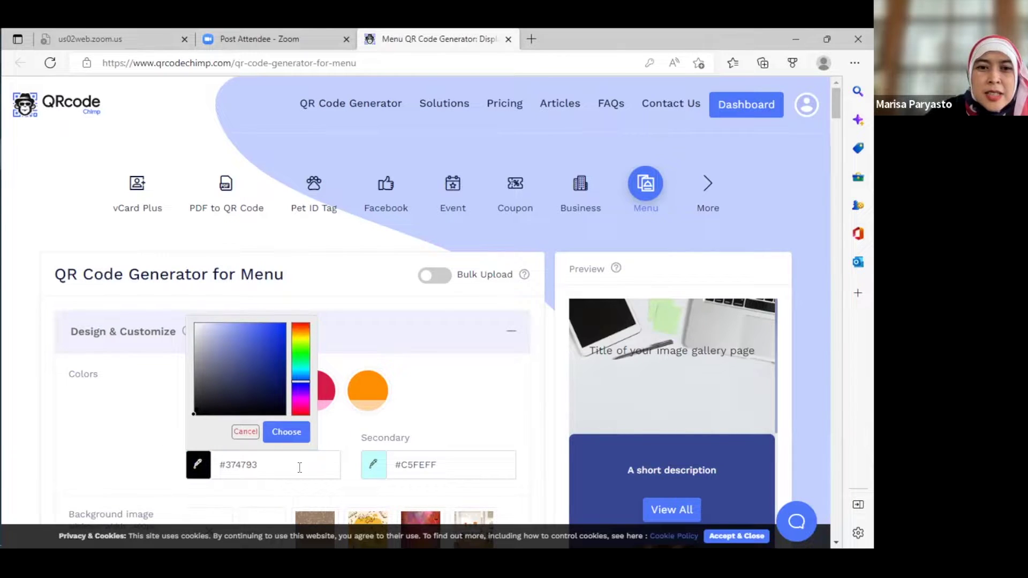
{"action": "left_click", "coordinate": [292, 436]}
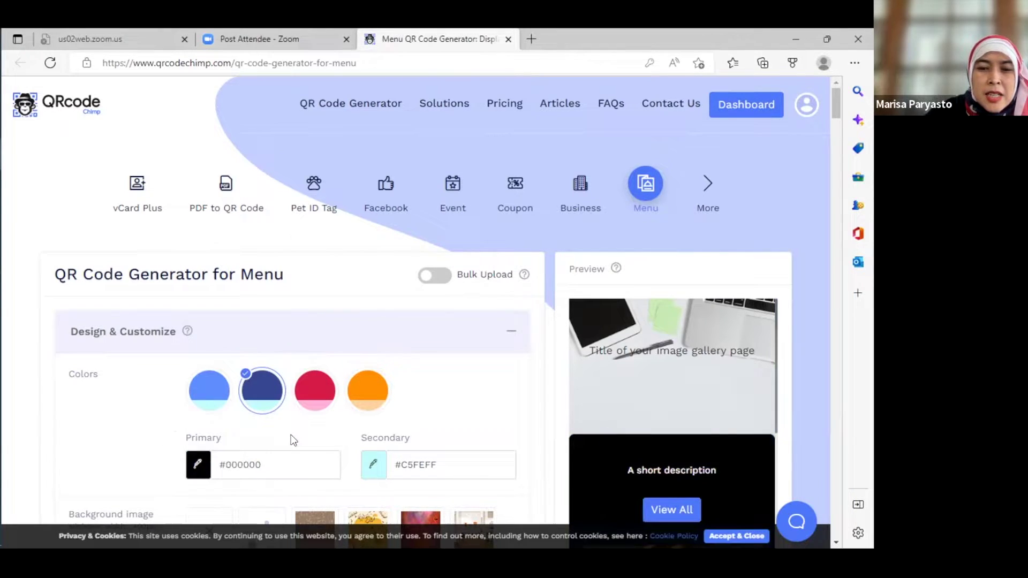
Set the secondary colour to white, #FFFFFF.
{"action": "left_click", "coordinate": [374, 466]}
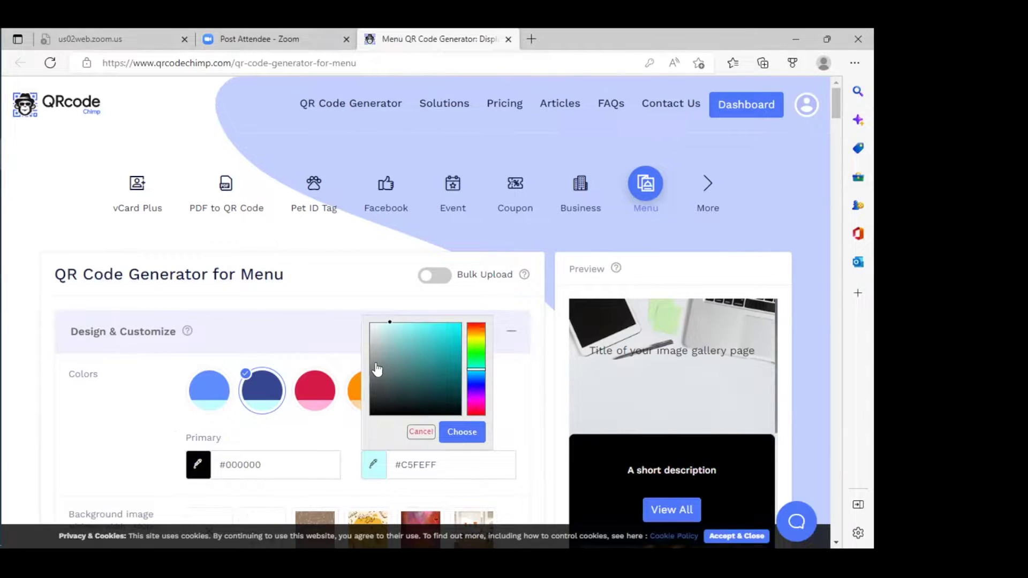
{"action": "left_click", "coordinate": [372, 346]}
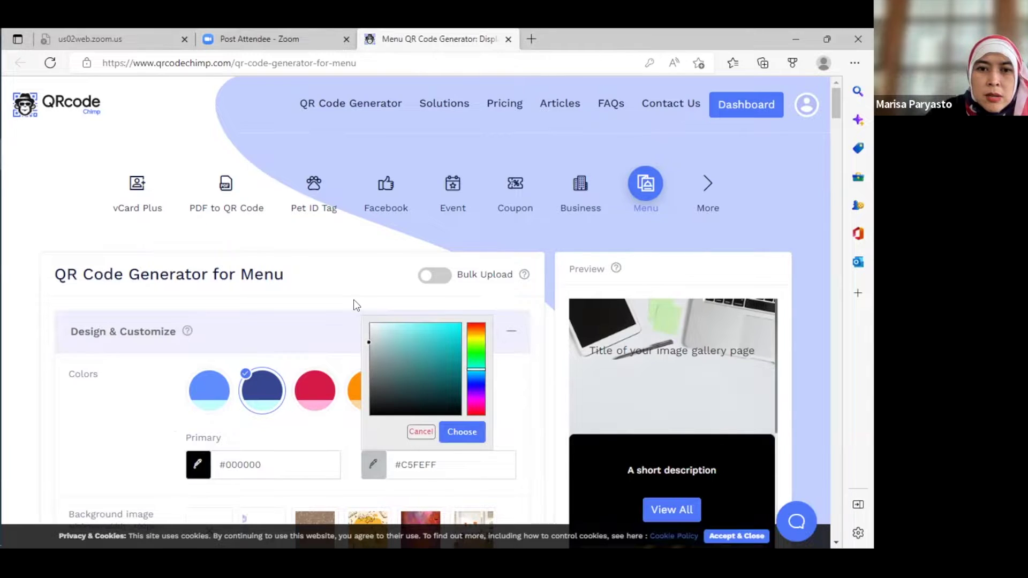
{"action": "left_click_drag", "start_coordinate": [353, 300], "coordinate": [368, 272]}
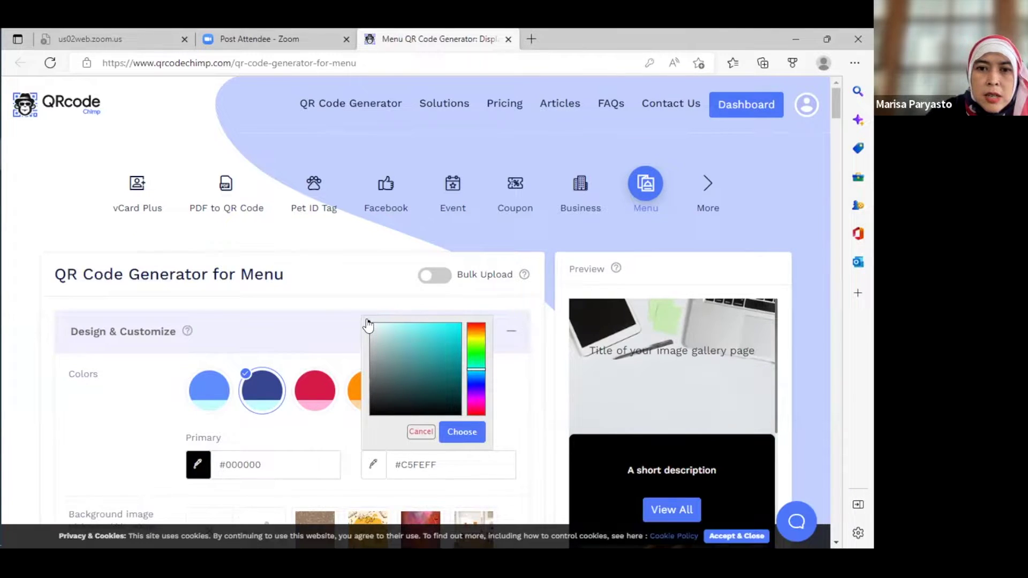
{"action": "left_click", "coordinate": [381, 375]}
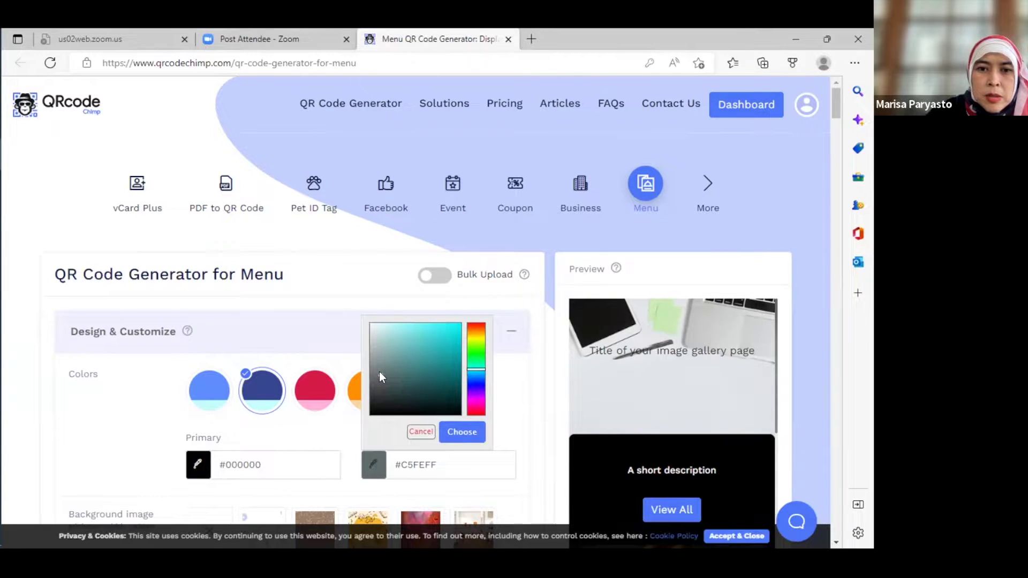
{"action": "left_click_drag", "start_coordinate": [380, 372], "coordinate": [354, 293]}
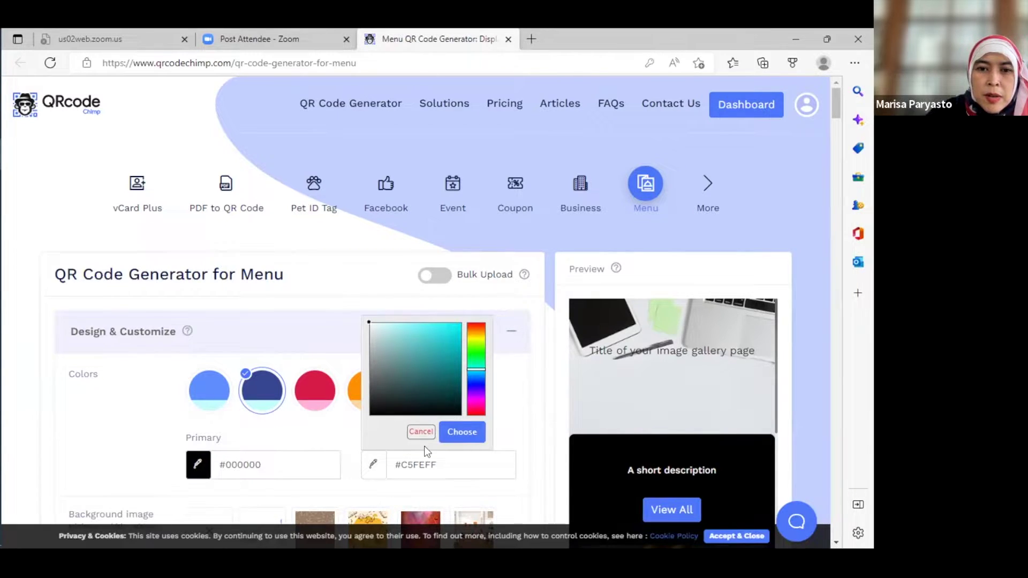
{"action": "left_click", "coordinate": [416, 462]}
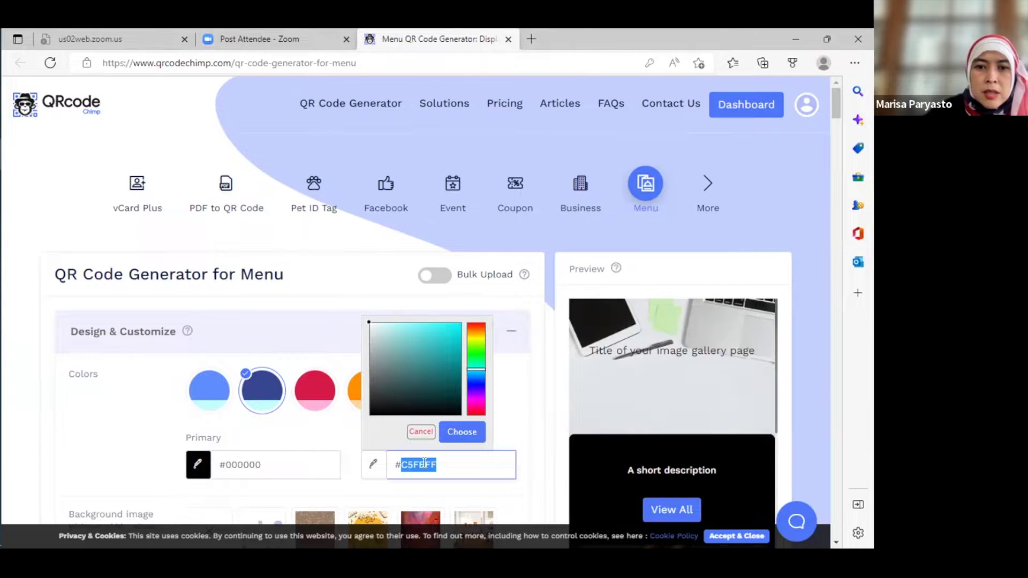
{"action": "left_click", "coordinate": [424, 464]}
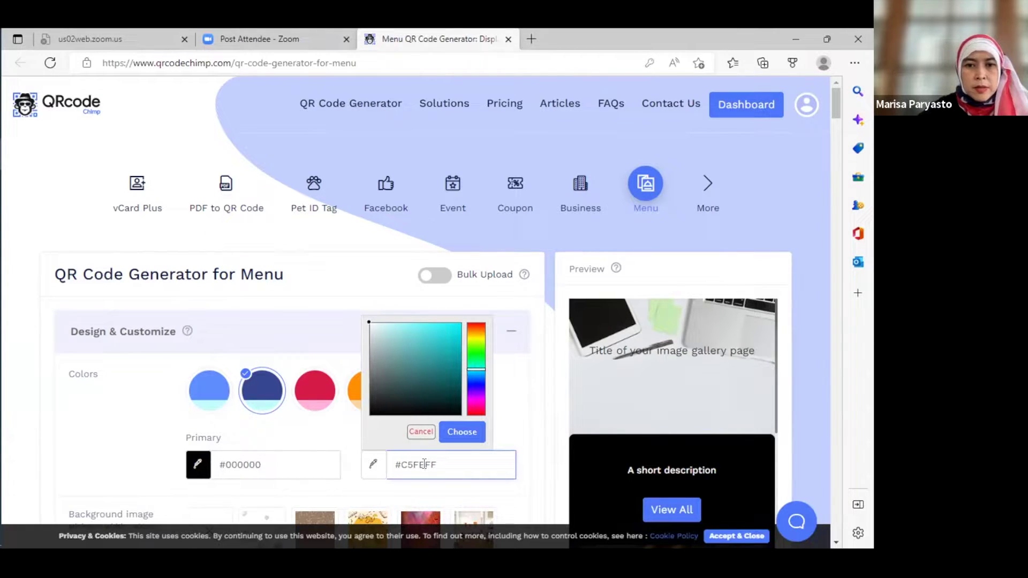
{"action": "type", "text": "FFFF"}
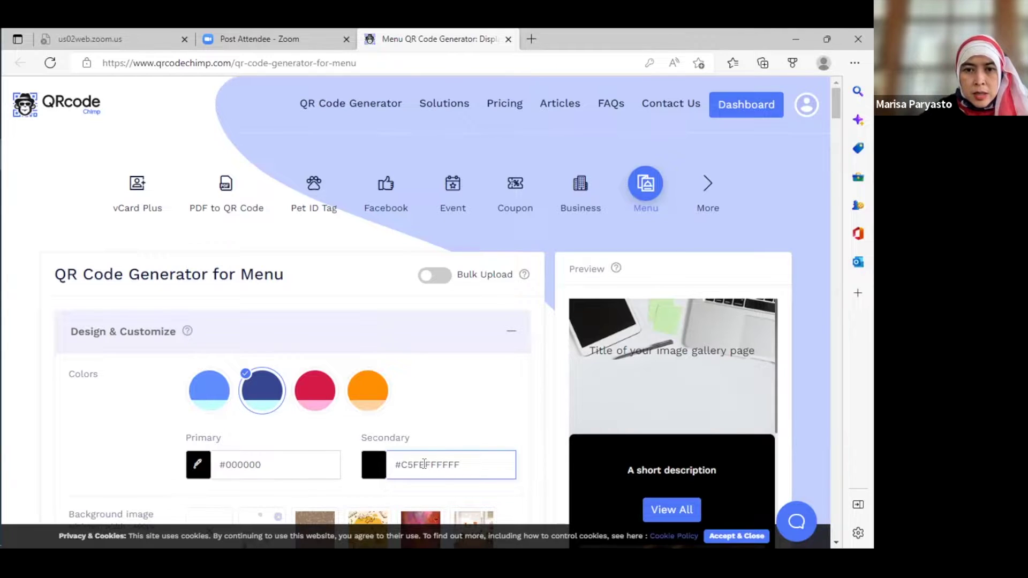
{"action": "key", "text": "BackSpace"}
{"action": "key", "text": "BackSpace"}
{"action": "key", "text": "BackSpace"}
{"action": "key", "text": "BackSpace"}
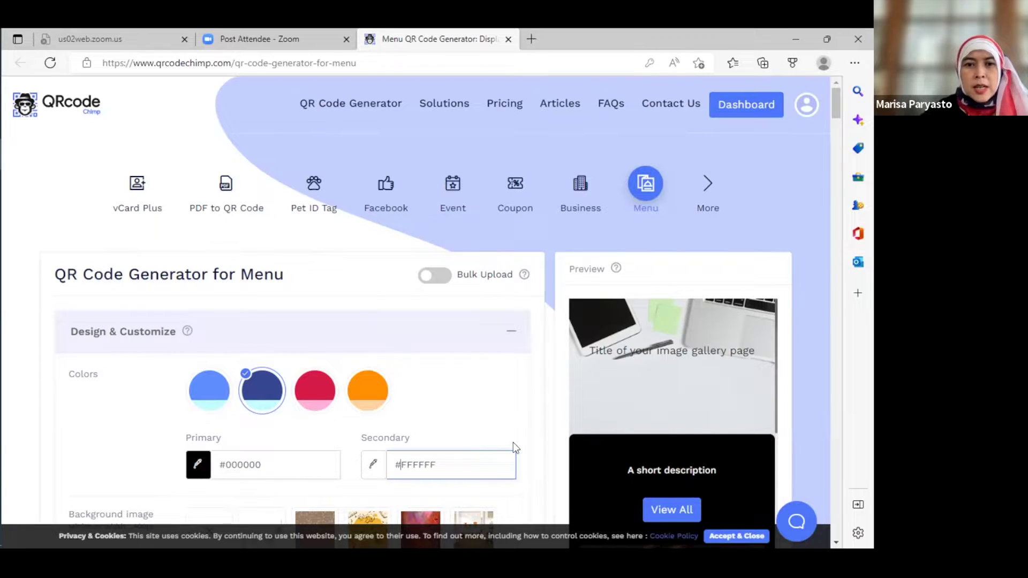
{"action": "scroll", "coordinate": [513, 443], "scroll_direction": "down", "scroll_amount": 2}
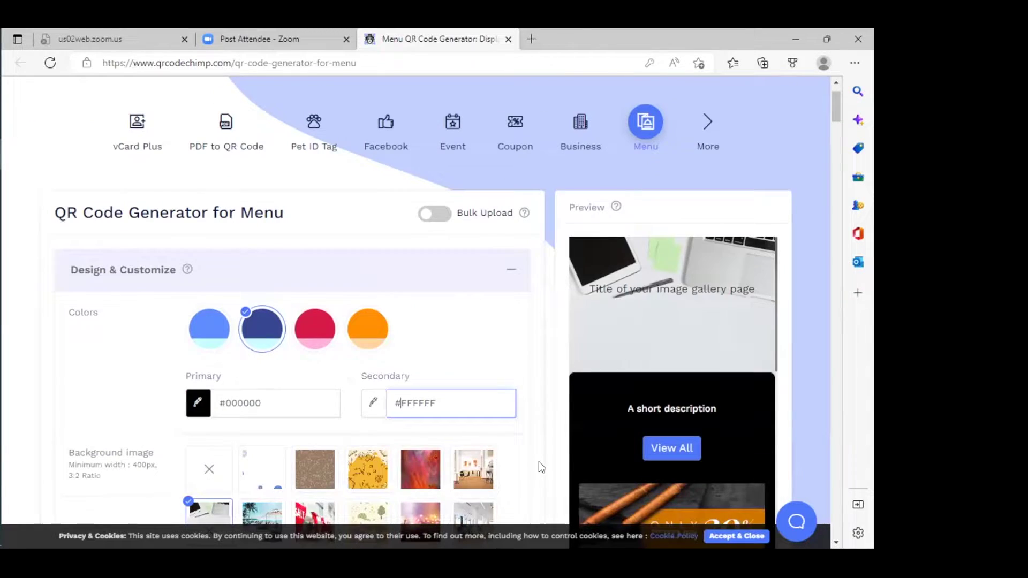
{"action": "left_click", "coordinate": [539, 460]}
Look through the menu preview, background image choices, uploaded menu images and QR code design.
{"action": "scroll", "coordinate": [539, 460], "scroll_direction": "down", "scroll_amount": 1}
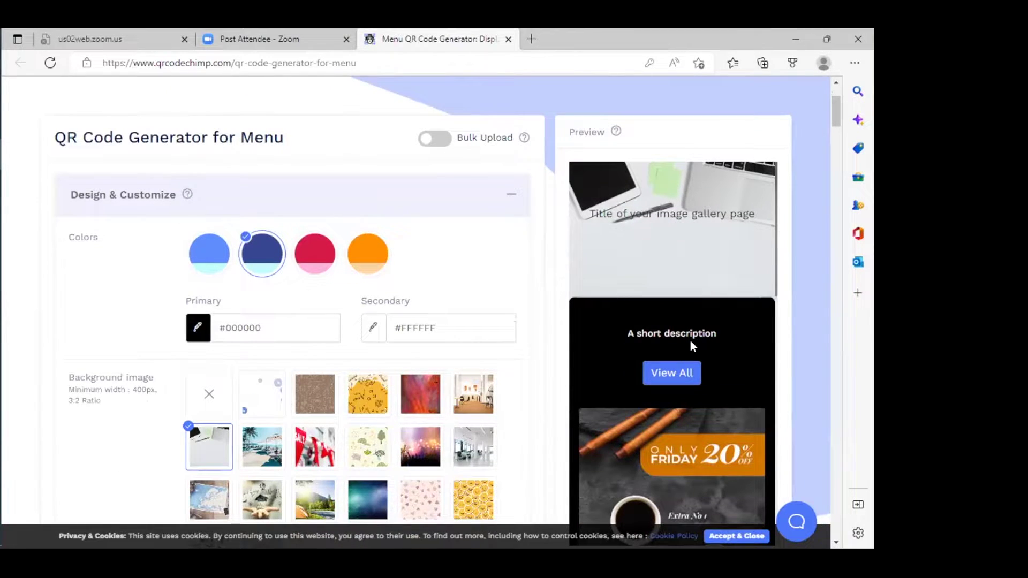
{"action": "scroll", "coordinate": [690, 340], "scroll_direction": "down", "scroll_amount": 2}
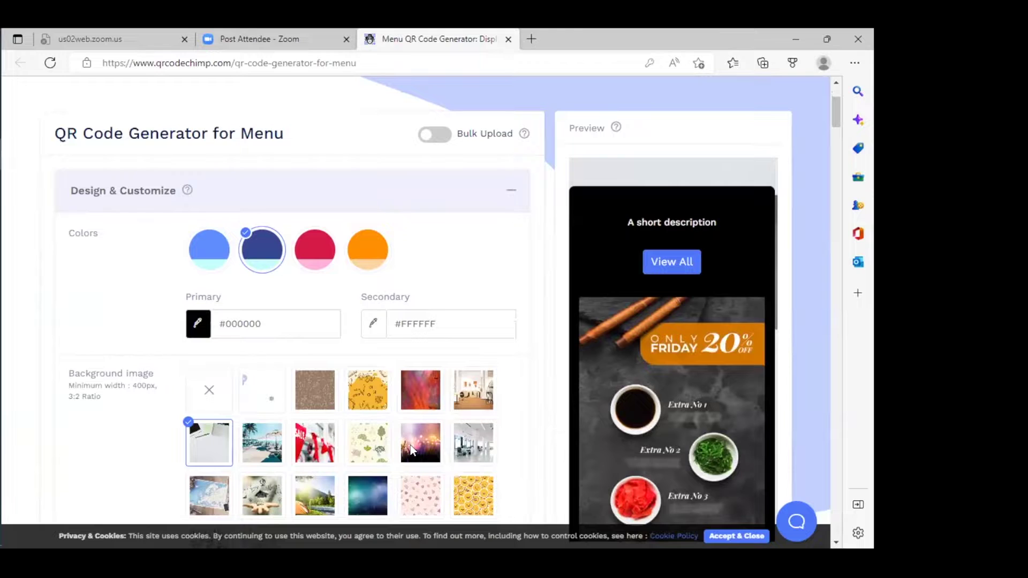
{"action": "scroll", "coordinate": [410, 446], "scroll_direction": "down", "scroll_amount": 1}
{"action": "scroll", "coordinate": [410, 445], "scroll_direction": "down", "scroll_amount": 5}
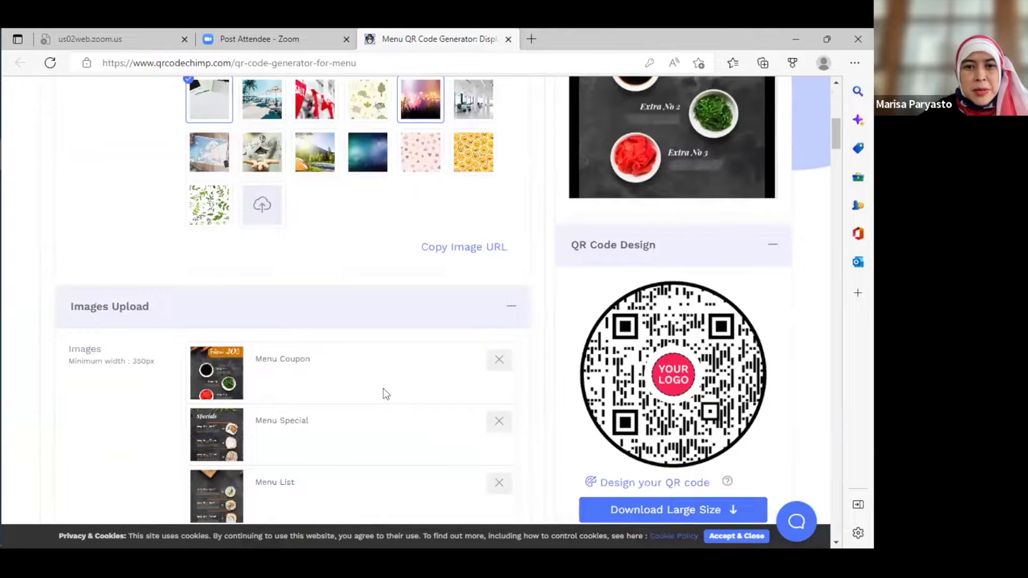
{"action": "scroll", "coordinate": [385, 394], "scroll_direction": "down", "scroll_amount": 3}
{"action": "mouse_move", "coordinate": [389, 284]}
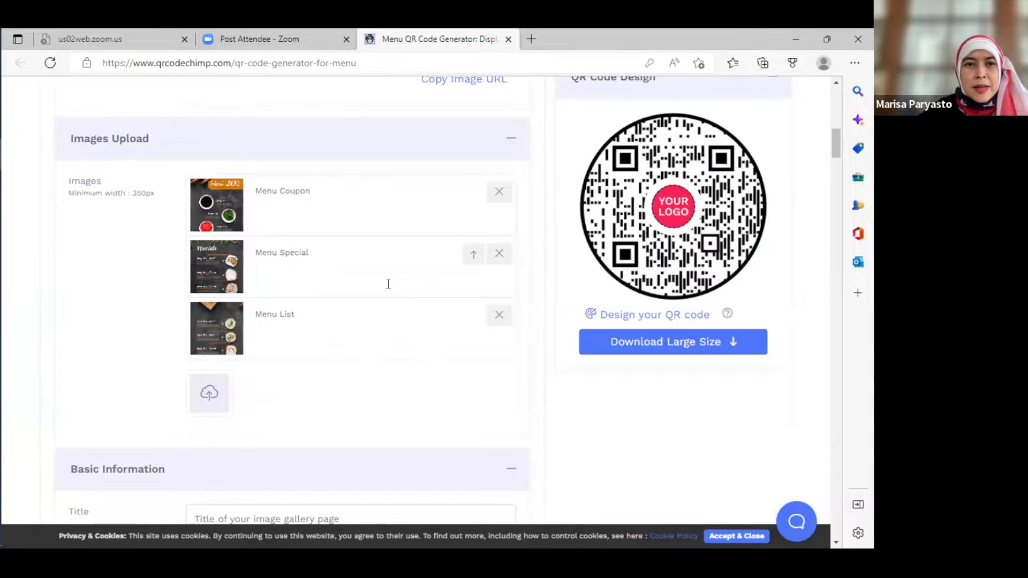
{"action": "scroll", "coordinate": [388, 285], "scroll_direction": "up", "scroll_amount": 1}
{"action": "scroll", "coordinate": [388, 254], "scroll_direction": "up", "scroll_amount": 2}
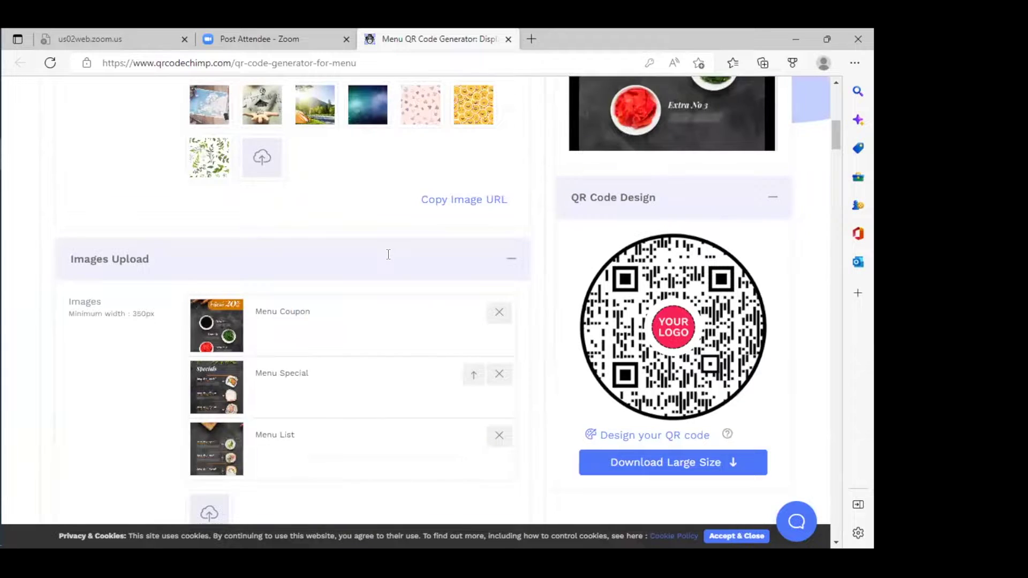
{"action": "scroll", "coordinate": [389, 254], "scroll_direction": "up", "scroll_amount": 1}
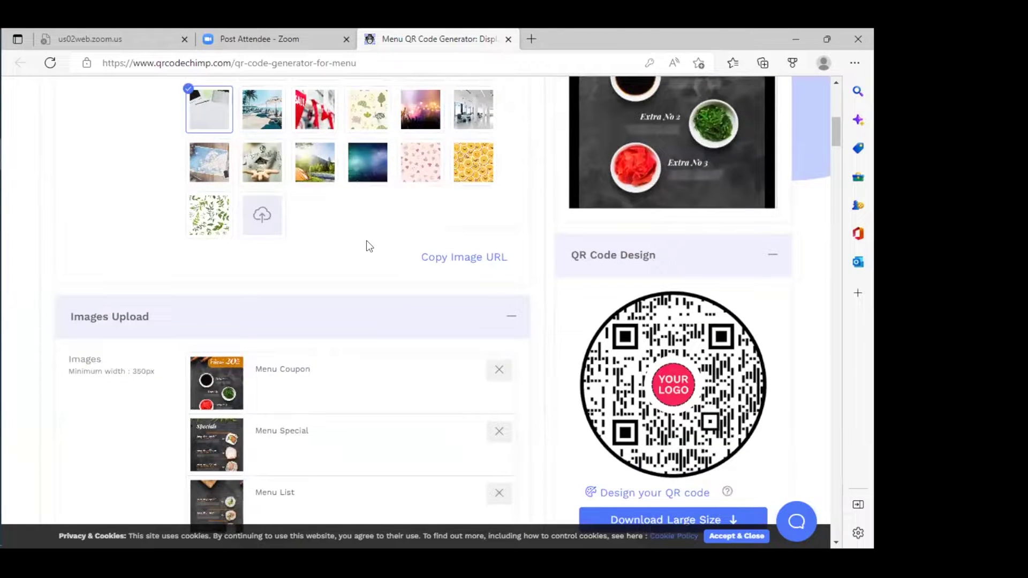
Choose the beach photo as the menu page's background image.
{"action": "left_click", "coordinate": [267, 120]}
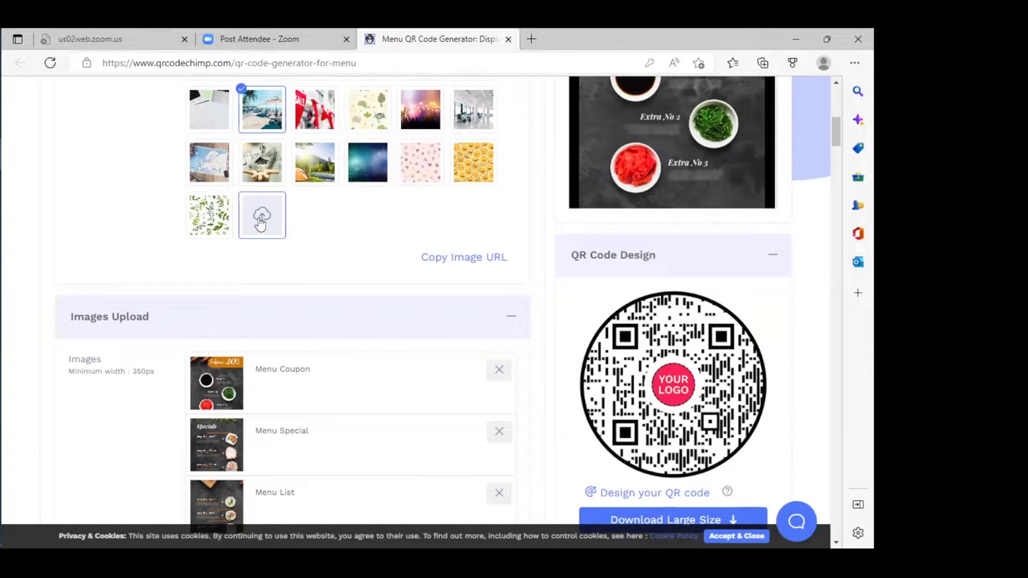
Search the web for "edol ayam goreng" in a new browser tab.
{"action": "left_click", "coordinate": [530, 40]}
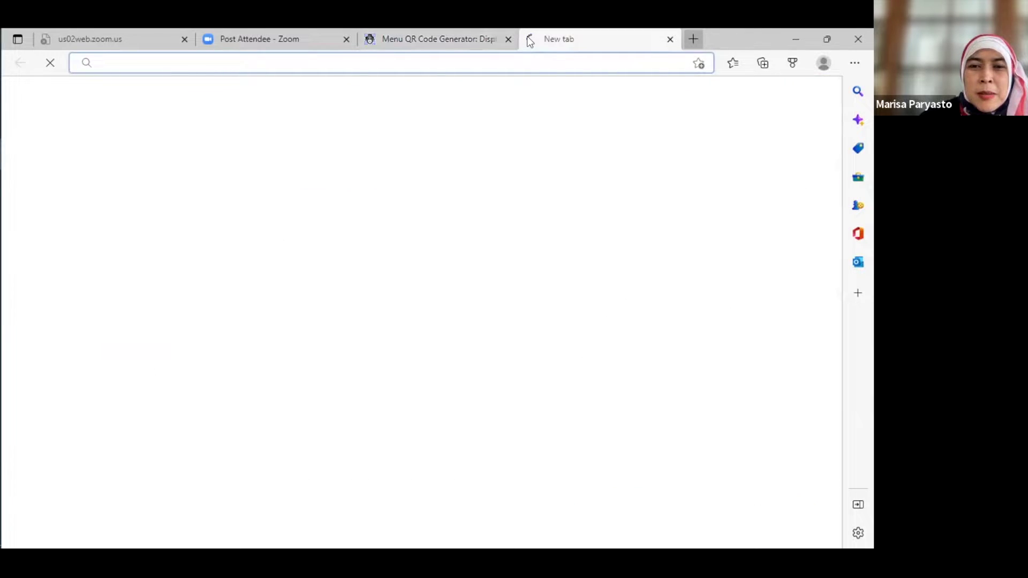
{"action": "left_click", "coordinate": [508, 58]}
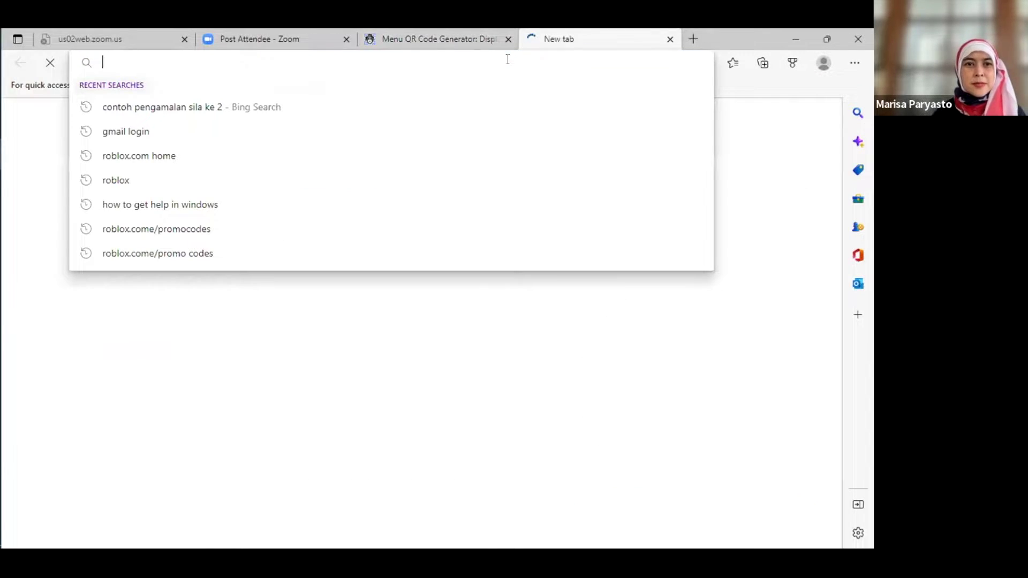
{"action": "type", "text": "edol"}
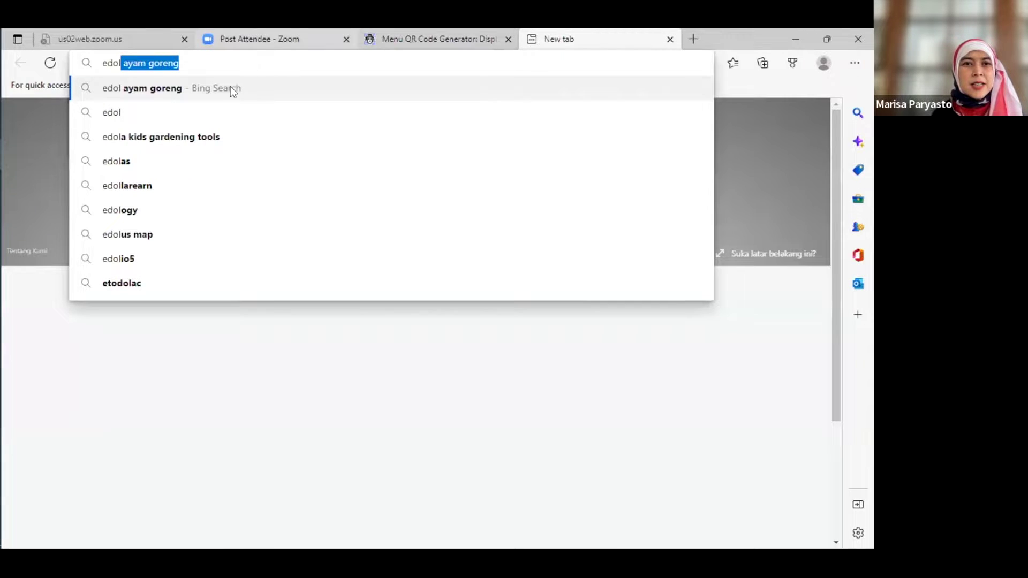
{"action": "left_click", "coordinate": [192, 92]}
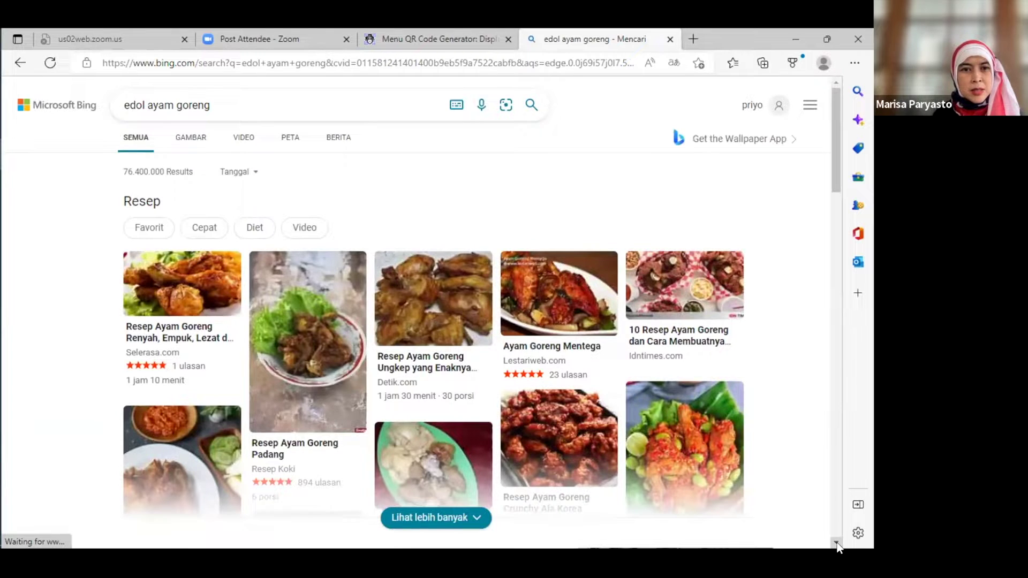
Find and open the Rumah Makan Edol (Ayam Goreng) business site among the search results and dismiss its cookie notice.
{"action": "scroll", "coordinate": [838, 546], "scroll_direction": "down", "scroll_amount": 10}
{"action": "scroll", "coordinate": [744, 335], "scroll_direction": "down", "scroll_amount": 5}
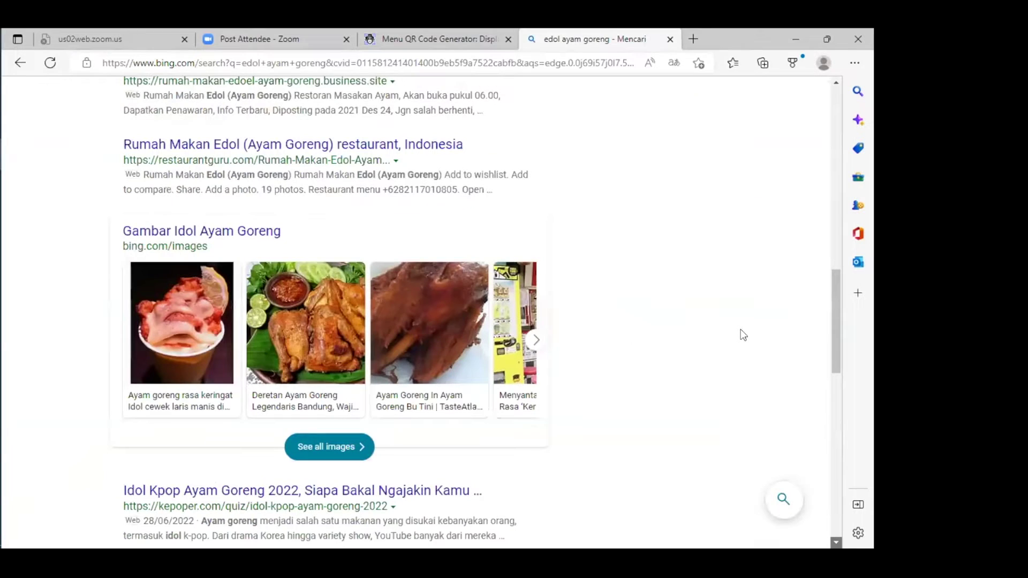
{"action": "scroll", "coordinate": [742, 329], "scroll_direction": "down", "scroll_amount": 1}
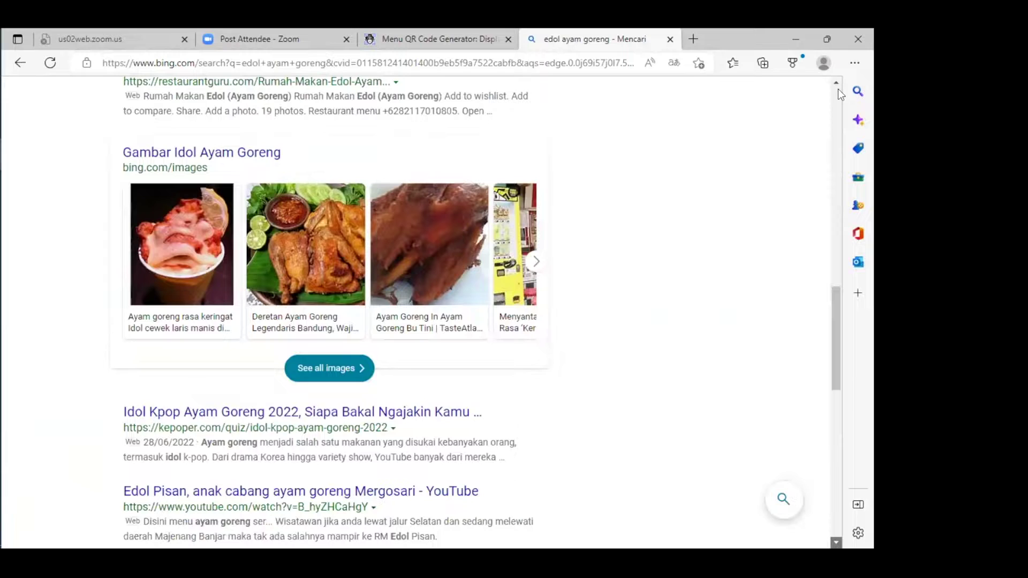
{"action": "scroll", "coordinate": [434, 277], "scroll_direction": "up", "scroll_amount": 4}
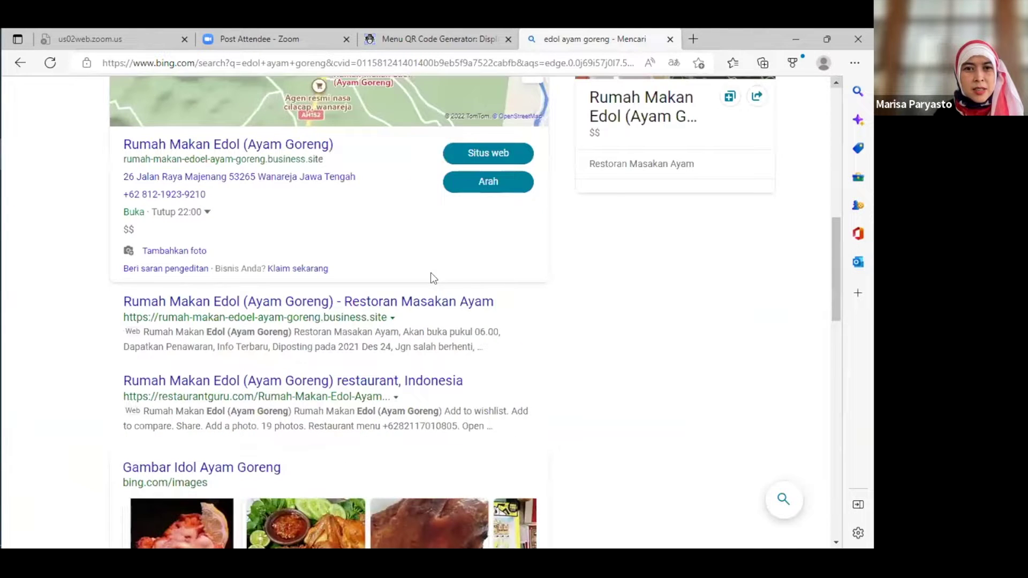
{"action": "left_click", "coordinate": [351, 303]}
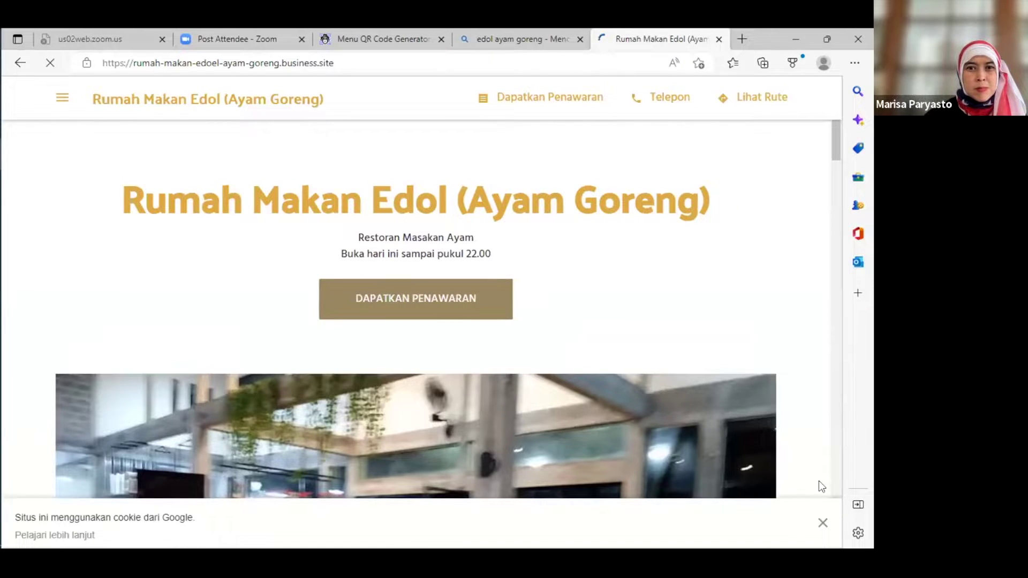
{"action": "left_click", "coordinate": [823, 525]}
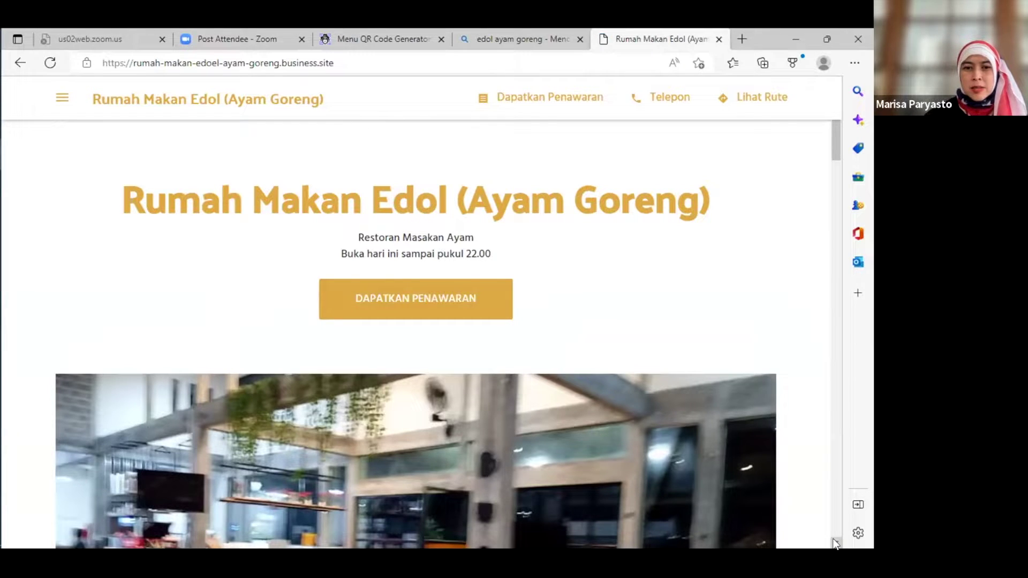
Look through the restaurant site's header photo, latest news, testimonials and food gallery for usable images.
{"action": "scroll", "coordinate": [819, 514], "scroll_direction": "down", "scroll_amount": 1}
{"action": "scroll", "coordinate": [819, 507], "scroll_direction": "down", "scroll_amount": 5}
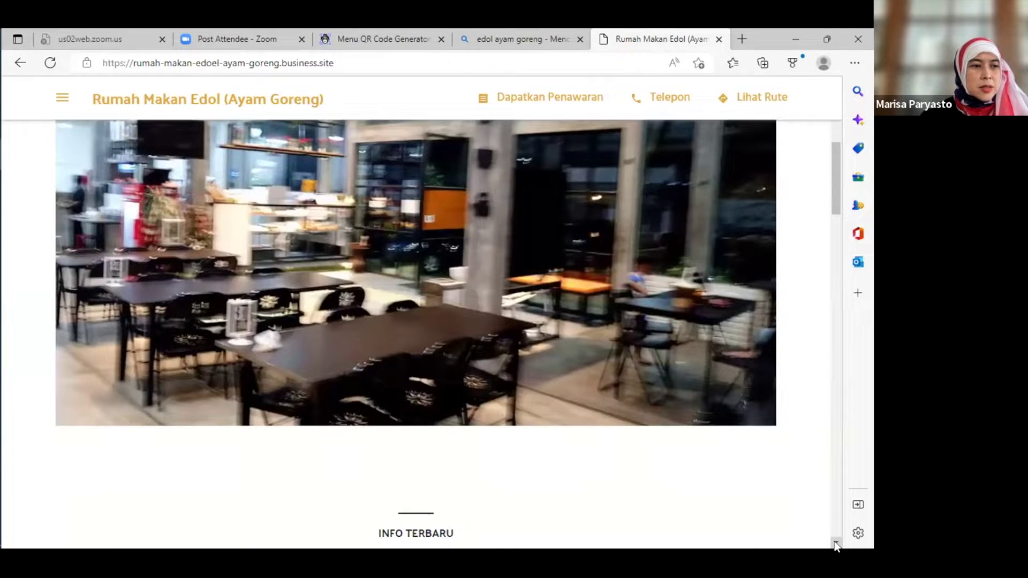
{"action": "scroll", "coordinate": [837, 544], "scroll_direction": "down", "scroll_amount": 1}
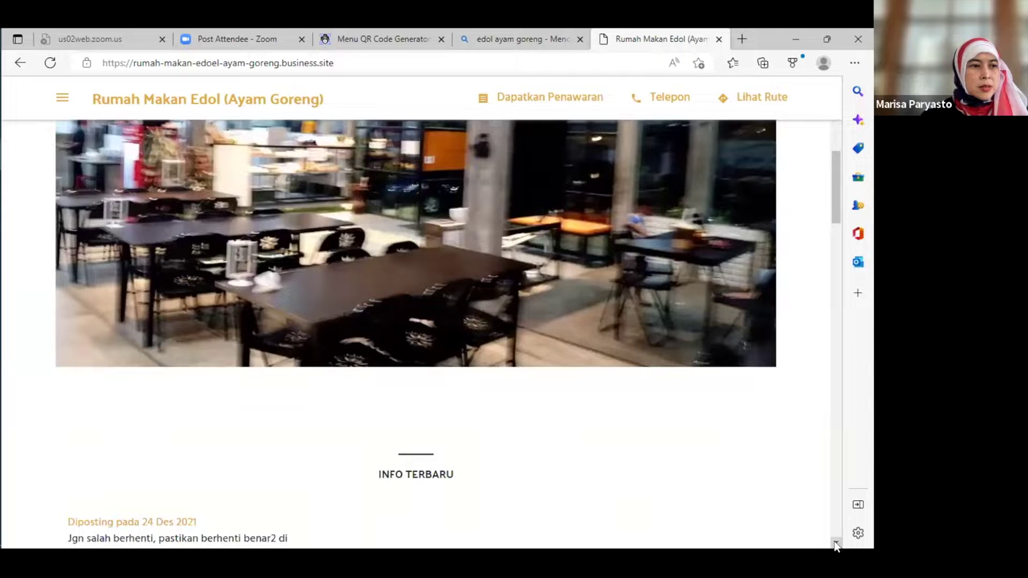
{"action": "scroll", "coordinate": [836, 544], "scroll_direction": "down", "scroll_amount": 5}
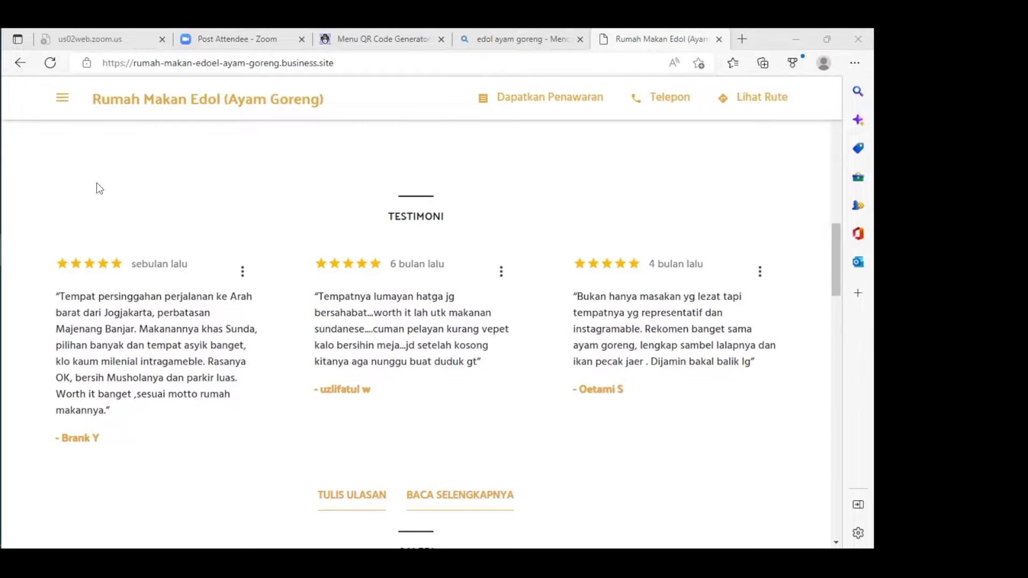
{"action": "scroll", "coordinate": [503, 410], "scroll_direction": "down", "scroll_amount": 4}
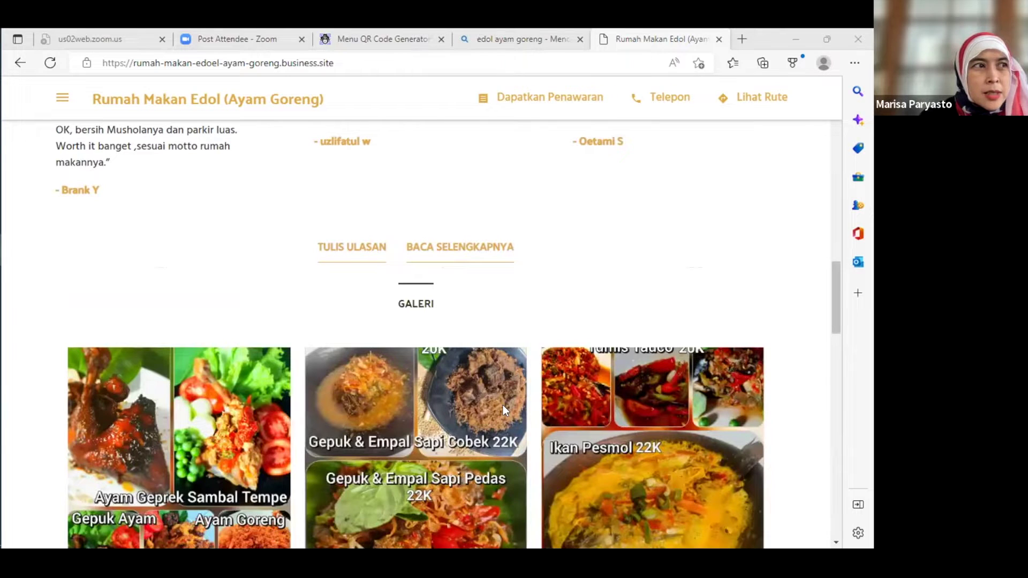
{"action": "scroll", "coordinate": [503, 405], "scroll_direction": "down", "scroll_amount": 3}
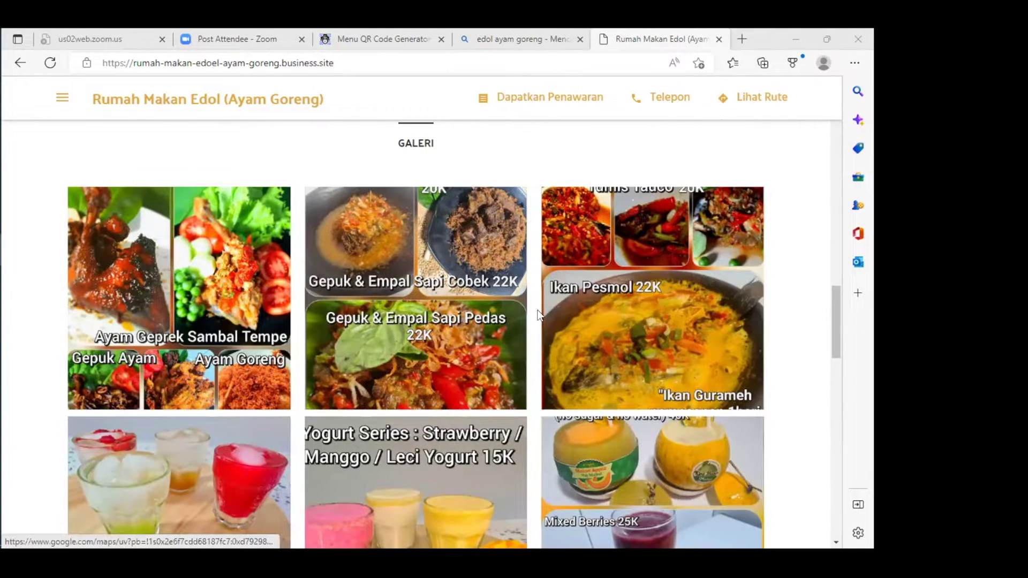
{"action": "scroll", "coordinate": [539, 315], "scroll_direction": "up", "scroll_amount": 4}
{"action": "scroll", "coordinate": [540, 316], "scroll_direction": "up", "scroll_amount": 2}
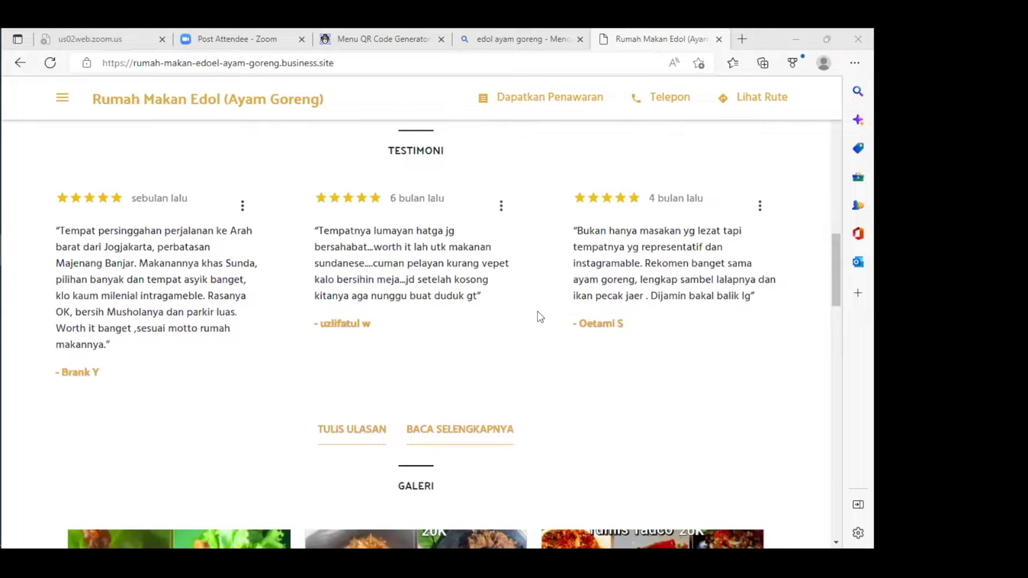
{"action": "scroll", "coordinate": [539, 316], "scroll_direction": "up", "scroll_amount": 10}
{"action": "scroll", "coordinate": [482, 318], "scroll_direction": "up", "scroll_amount": 5}
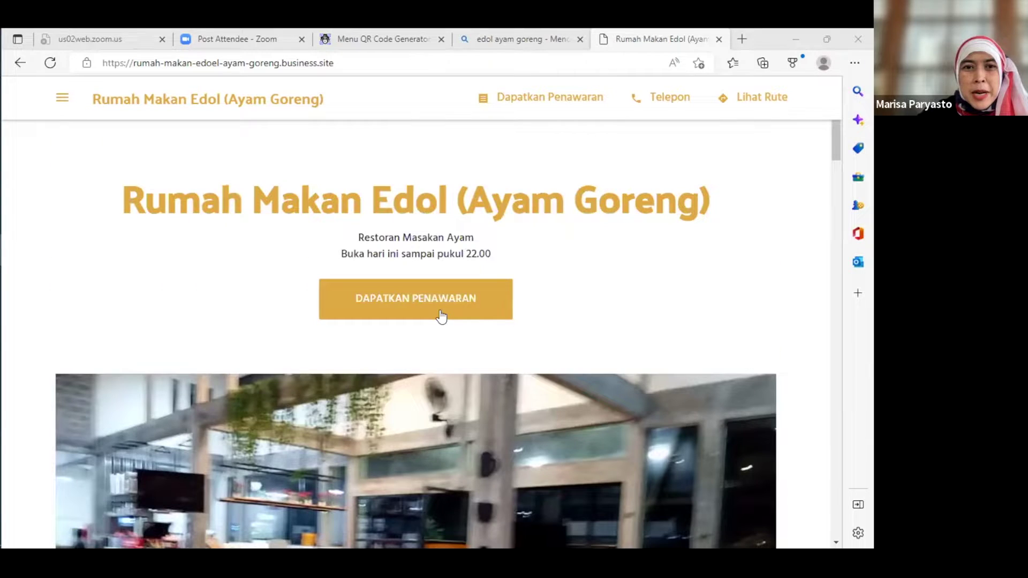
Save the restaurant site's header photo to Downloads as the JPEG image IMG_20190429_193904.
{"action": "left_click", "coordinate": [379, 458]}
{"action": "right_click", "coordinate": [378, 454]}
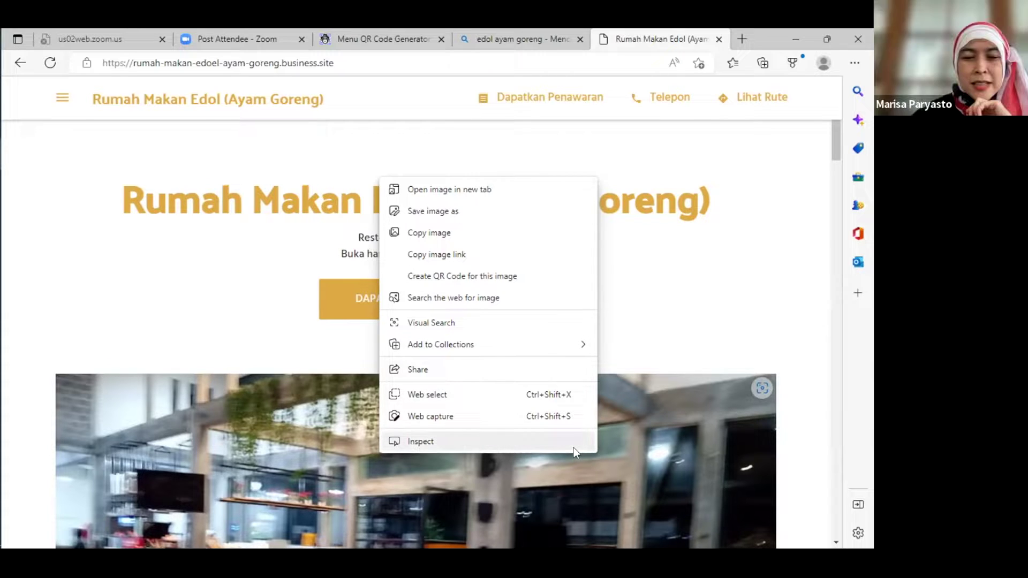
{"action": "left_click", "coordinate": [420, 208]}
{"action": "double_click", "coordinate": [420, 209]}
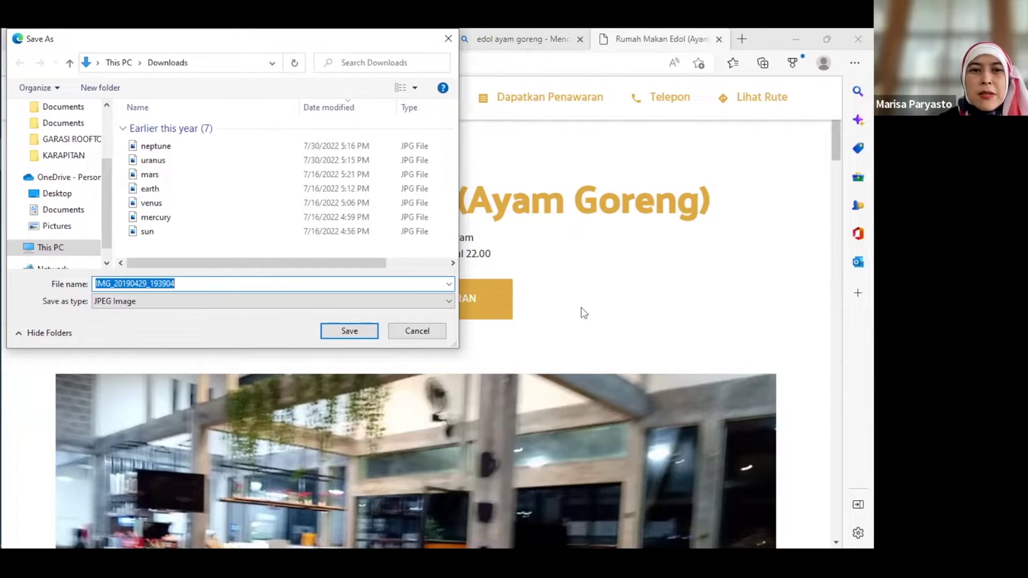
{"action": "left_click", "coordinate": [362, 330]}
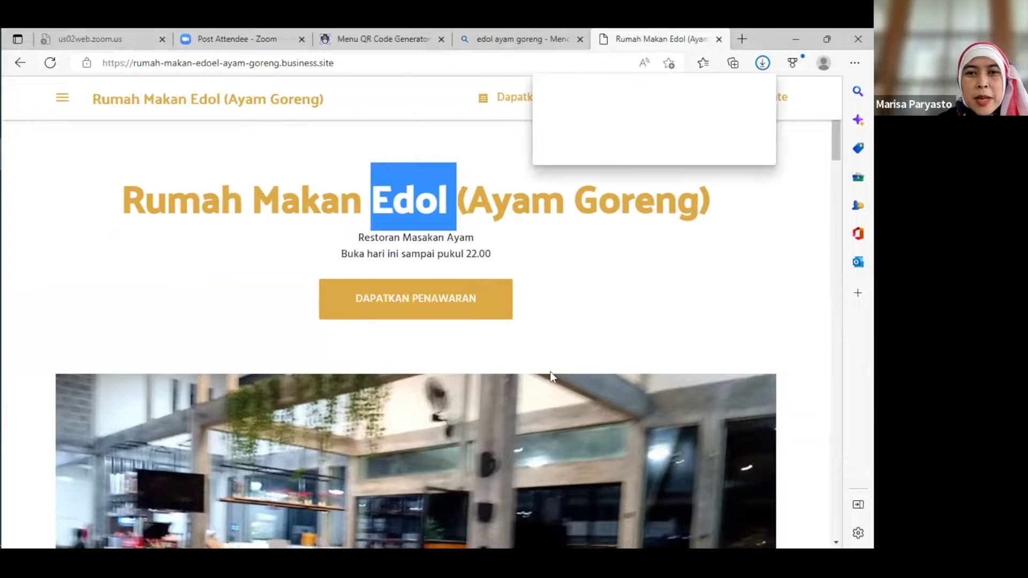
Look through the restaurant site's gallery, contact details and opening hours, and close the site.
{"action": "scroll", "coordinate": [559, 419], "scroll_direction": "down", "scroll_amount": 3}
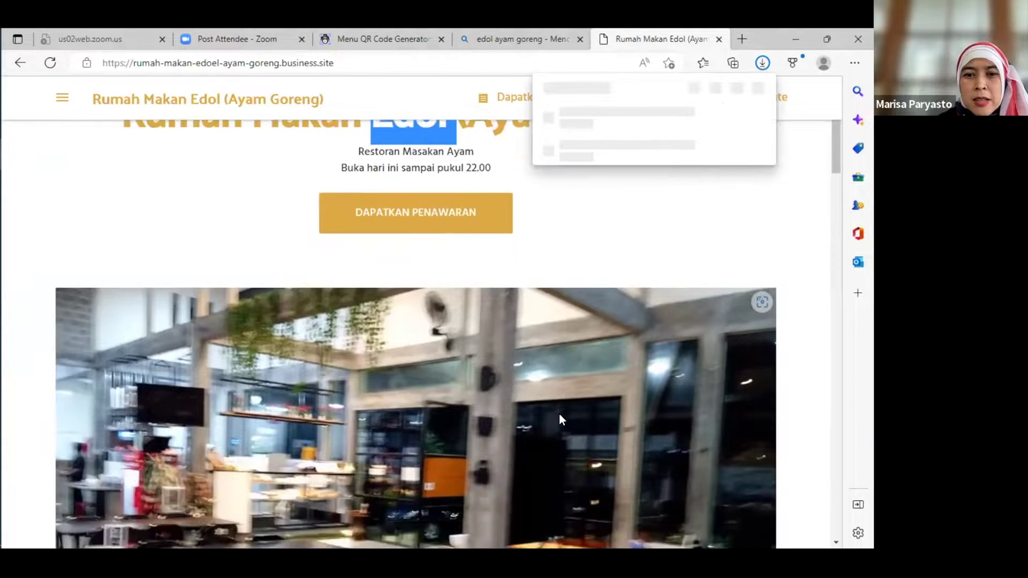
{"action": "scroll", "coordinate": [560, 415], "scroll_direction": "down", "scroll_amount": 10}
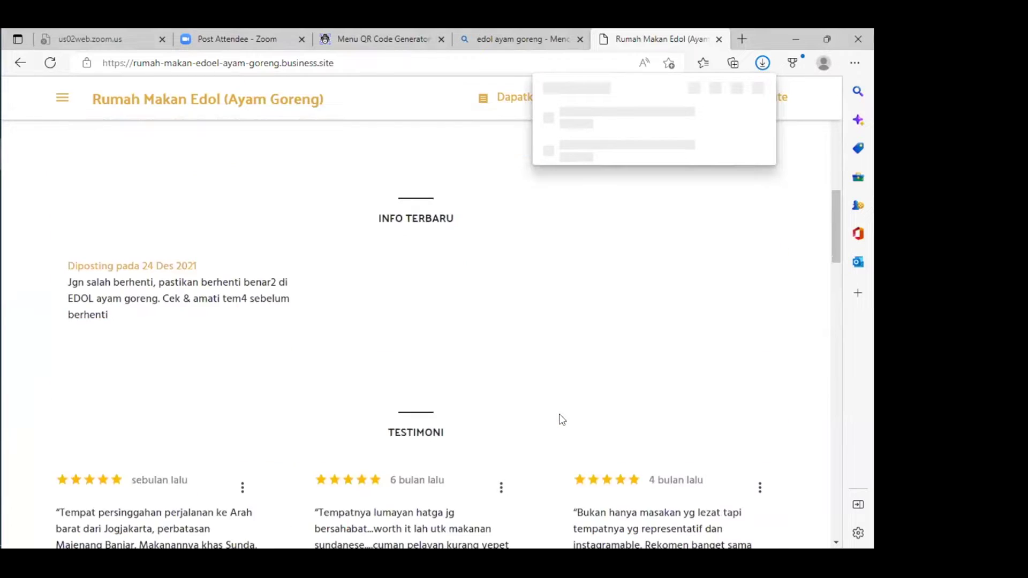
{"action": "scroll", "coordinate": [562, 419], "scroll_direction": "down", "scroll_amount": 10}
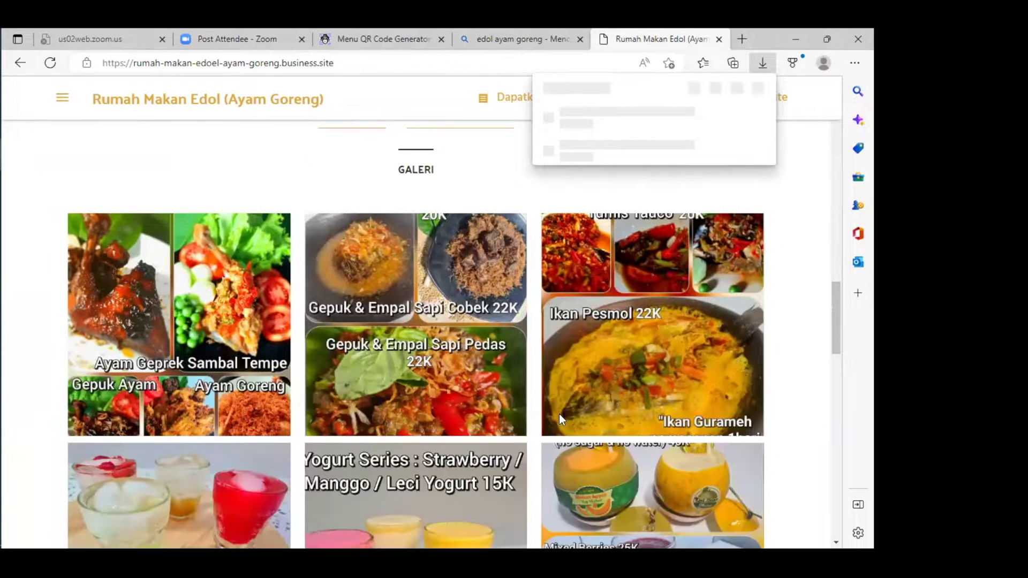
{"action": "scroll", "coordinate": [560, 415], "scroll_direction": "down", "scroll_amount": 5}
{"action": "scroll", "coordinate": [559, 416], "scroll_direction": "down", "scroll_amount": 10}
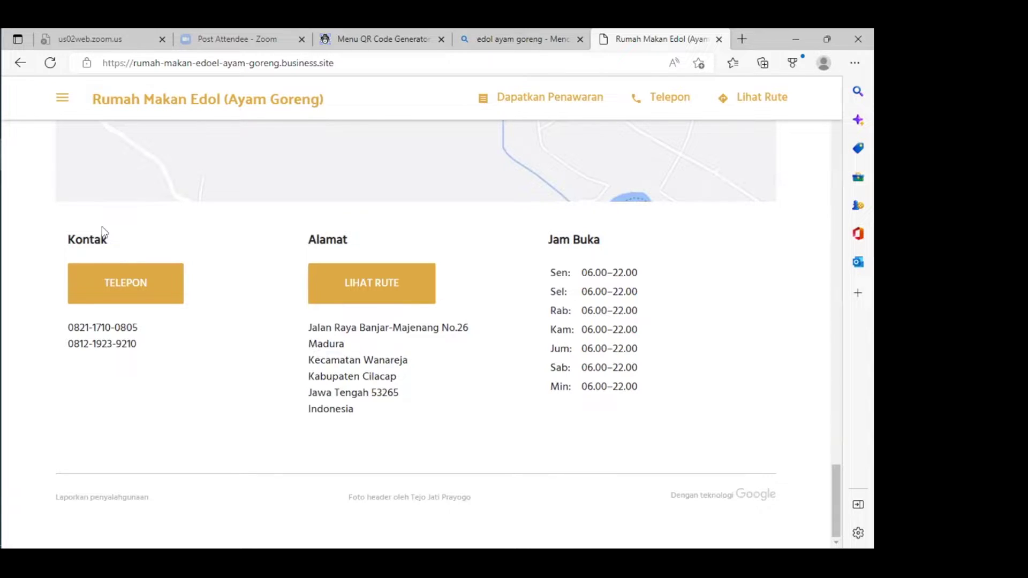
{"action": "right_click", "coordinate": [132, 224]}
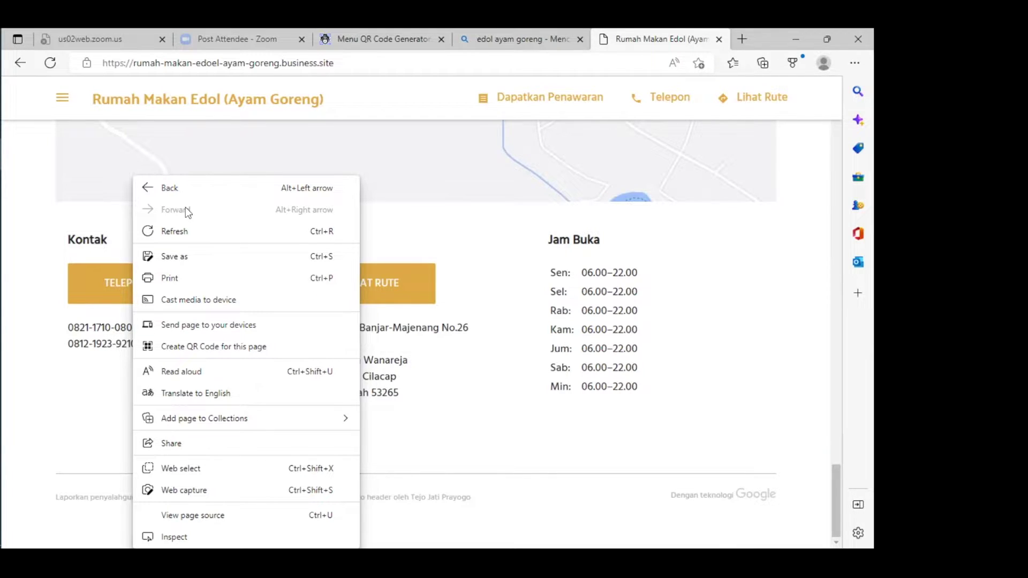
{"action": "mouse_move", "coordinate": [192, 413]}
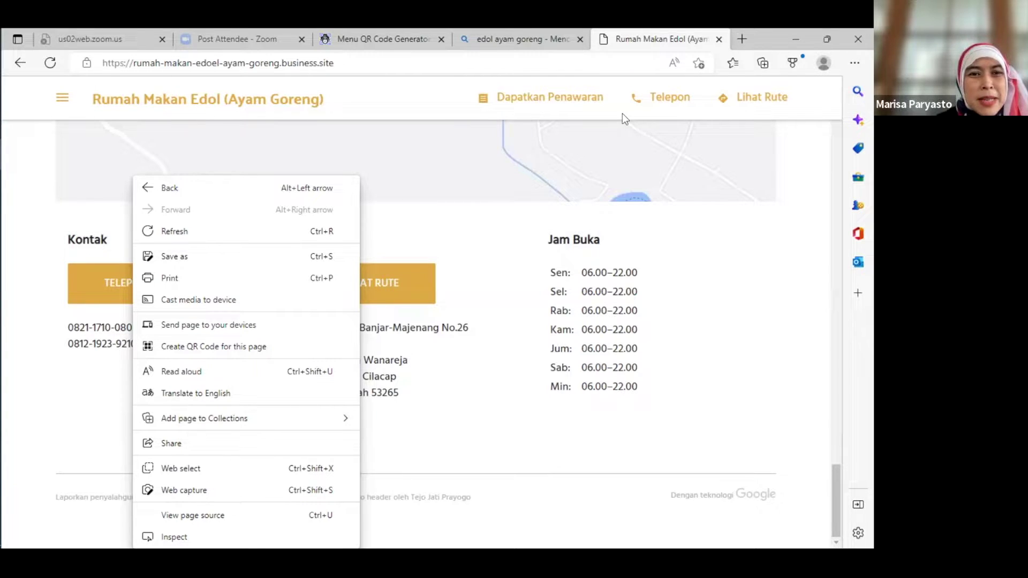
{"action": "left_click", "coordinate": [719, 39]}
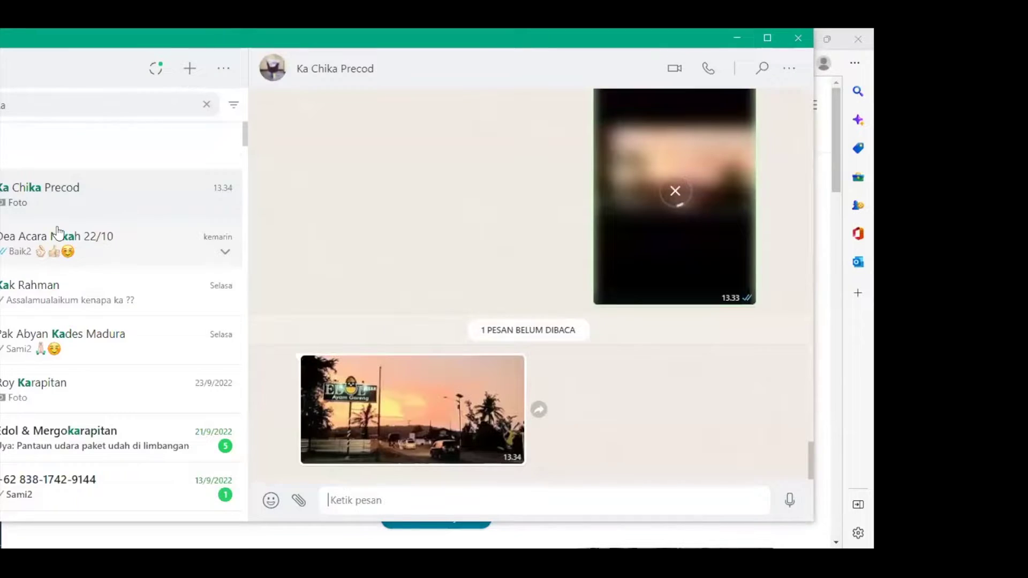
In WhatsApp, save the received sunset photo with the Edol sign to Downloads as the jpeg WhatsApp Image 2022-09-30 at 13.34.42.
{"action": "left_click", "coordinate": [59, 234]}
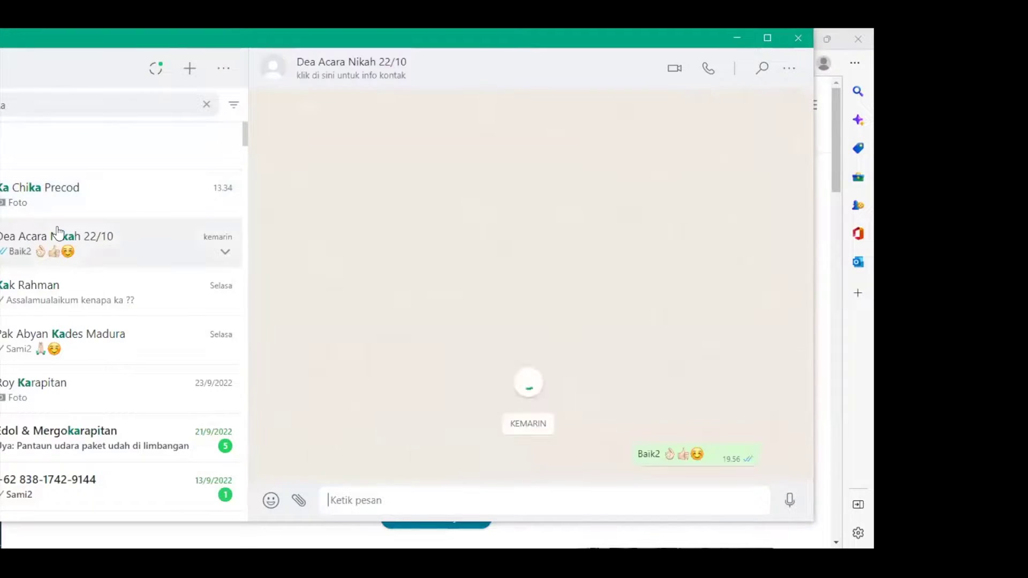
{"action": "left_click", "coordinate": [64, 192]}
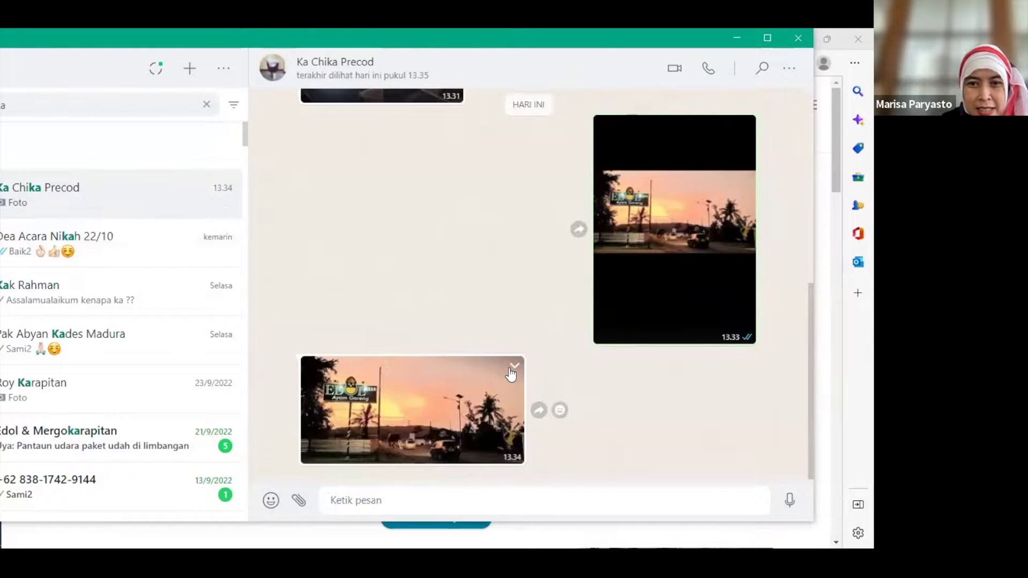
{"action": "left_click", "coordinate": [512, 369]}
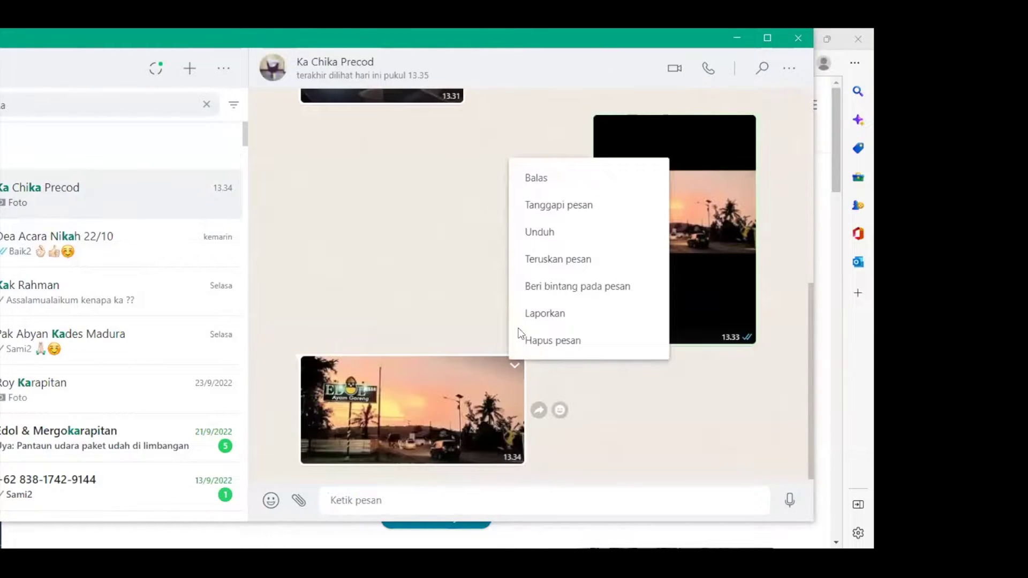
{"action": "left_click", "coordinate": [541, 232]}
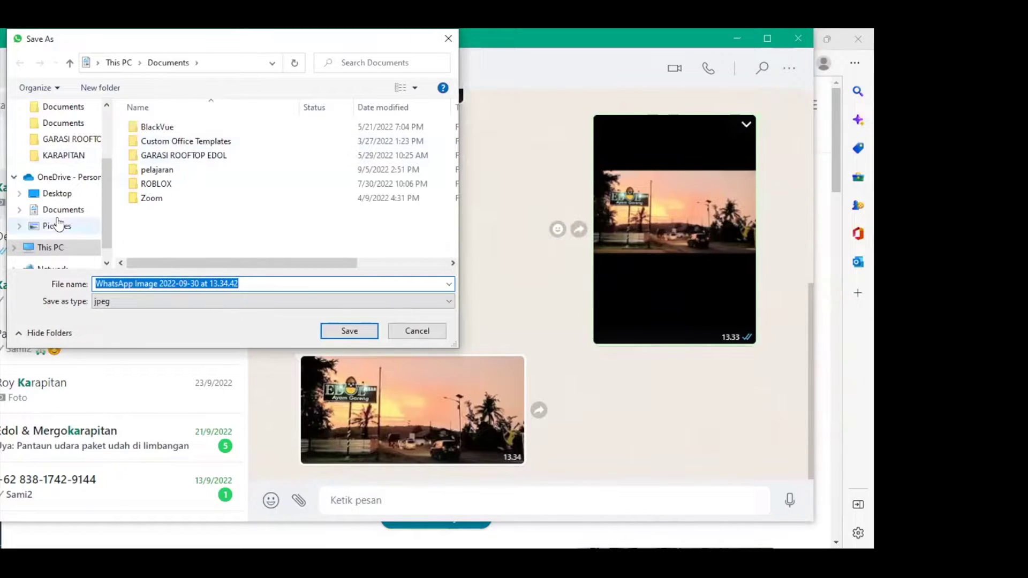
{"action": "scroll", "coordinate": [59, 224], "scroll_direction": "down", "scroll_amount": 1}
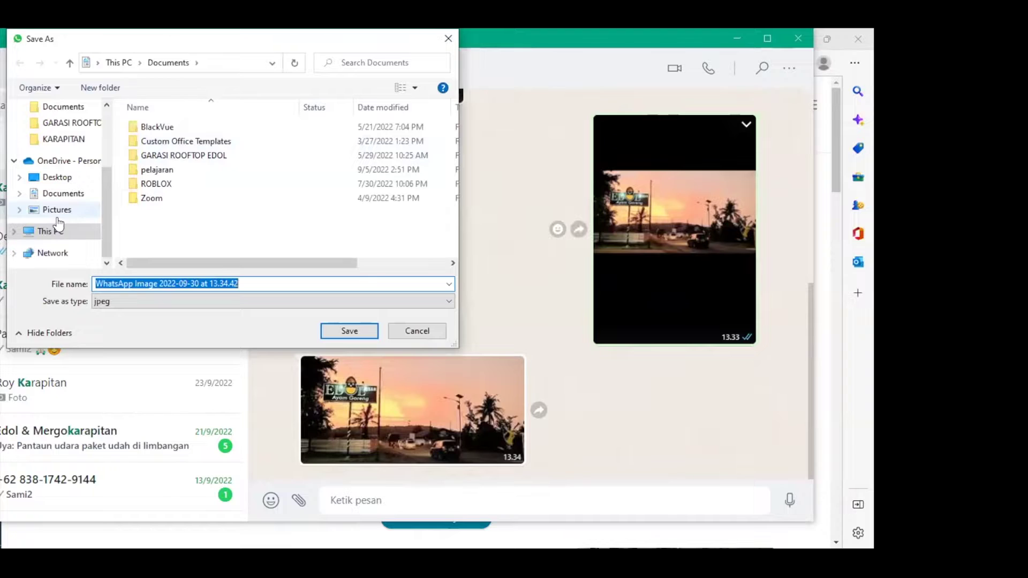
{"action": "scroll", "coordinate": [59, 224], "scroll_direction": "up", "scroll_amount": 2}
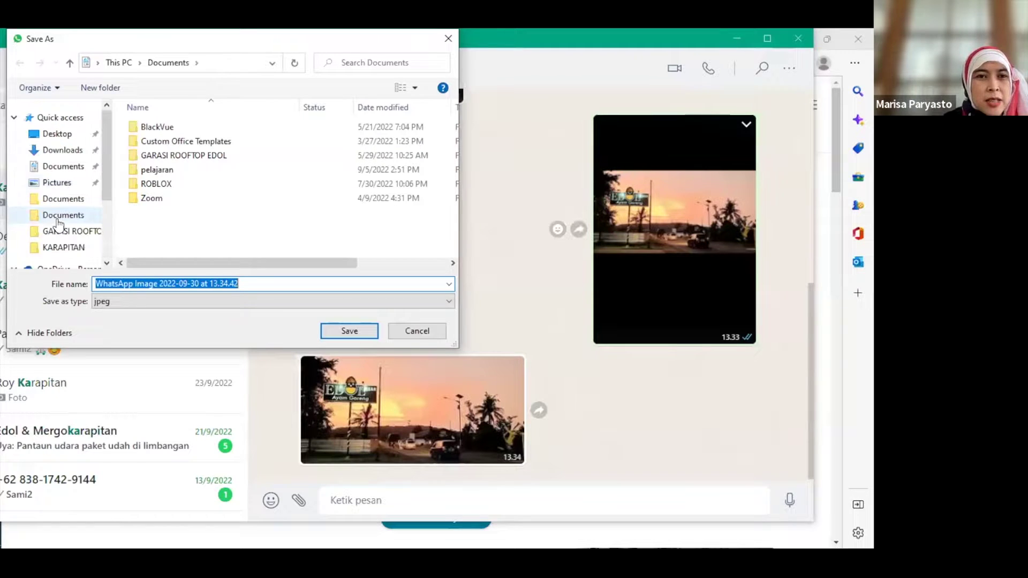
{"action": "left_click", "coordinate": [61, 153]}
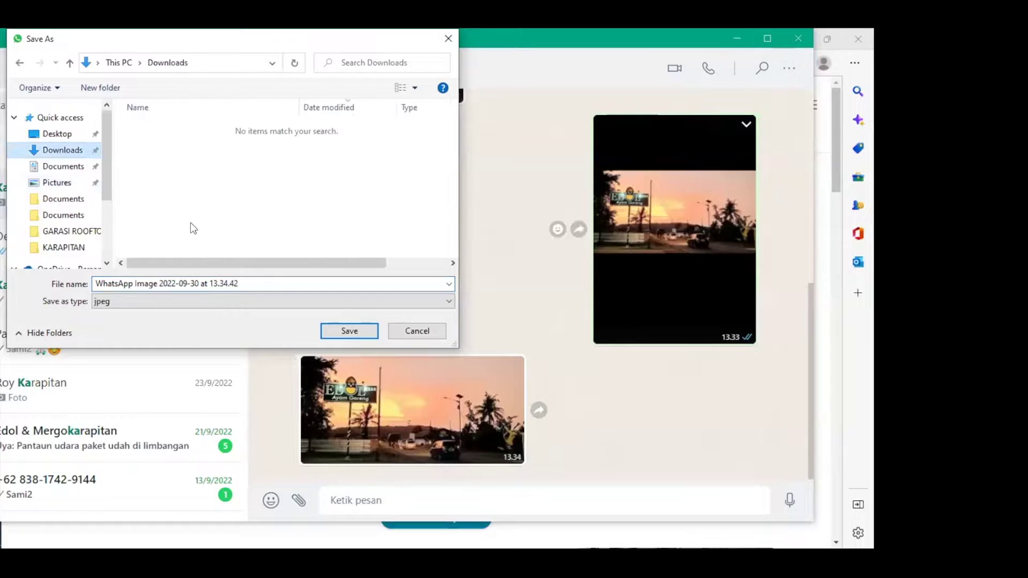
{"action": "left_click", "coordinate": [356, 332]}
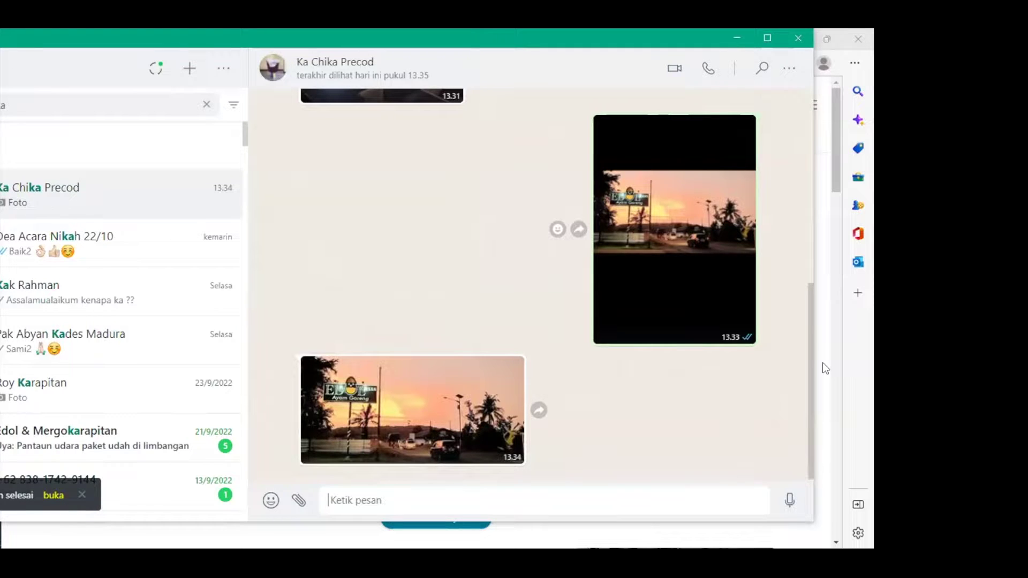
Return to the QRCode Chimp menu generator in the browser and upload WhatsApp Image 2022-09-30 at 13.34.42 as a custom background image.
{"action": "key", "text": "alt+Tab"}
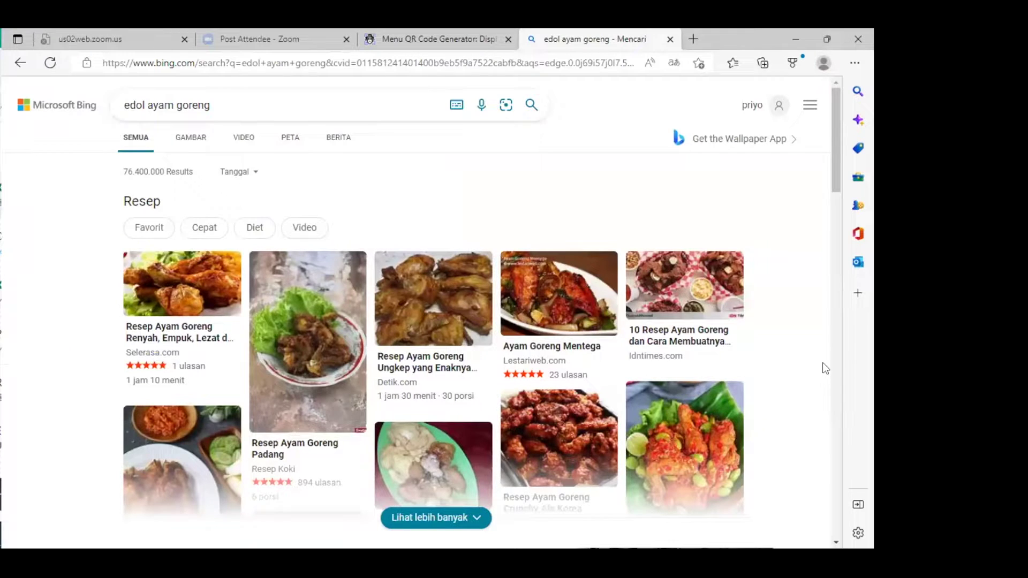
{"action": "left_click", "coordinate": [418, 39]}
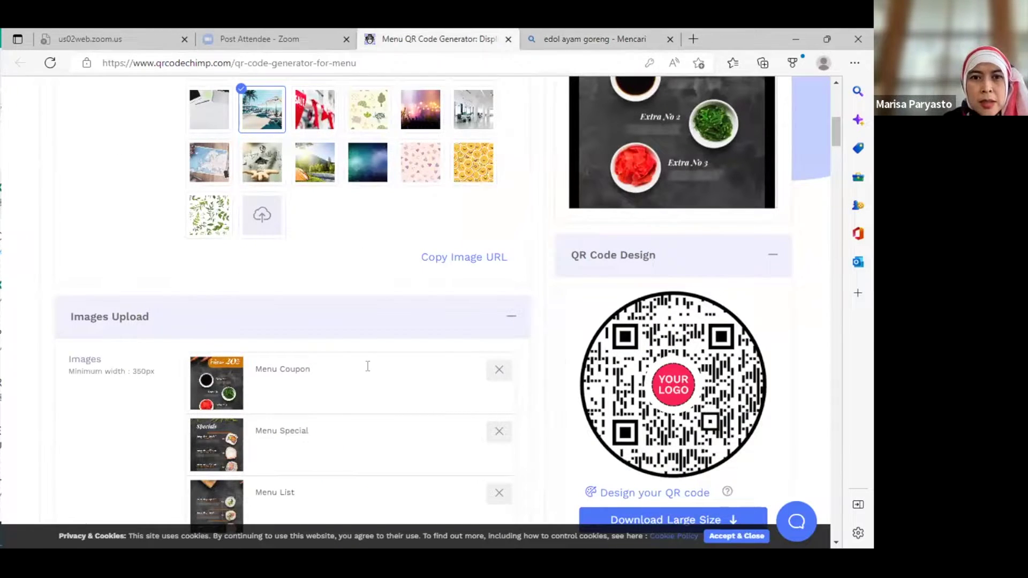
{"action": "left_click", "coordinate": [262, 217]}
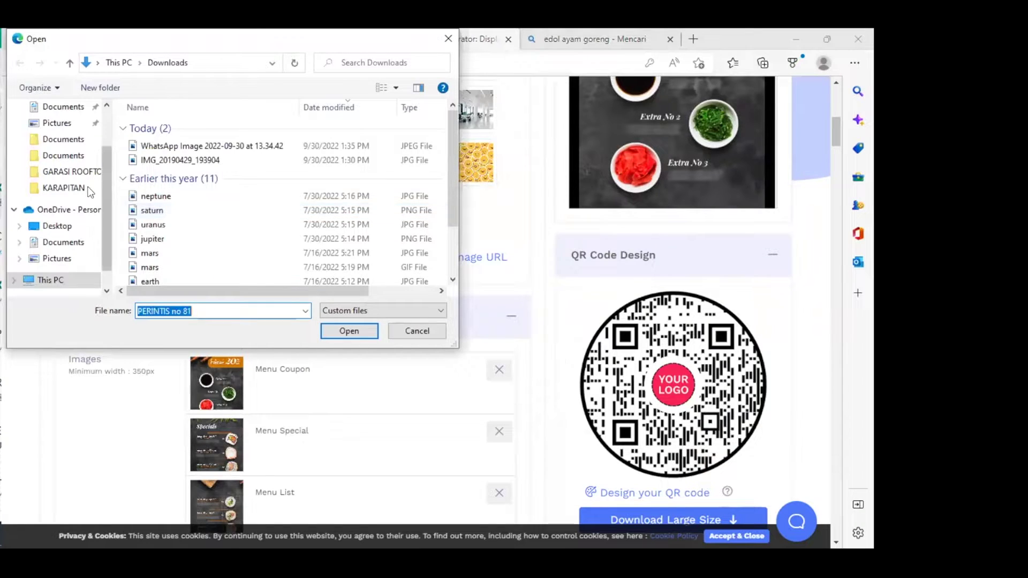
{"action": "scroll", "coordinate": [66, 159], "scroll_direction": "up", "scroll_amount": 2}
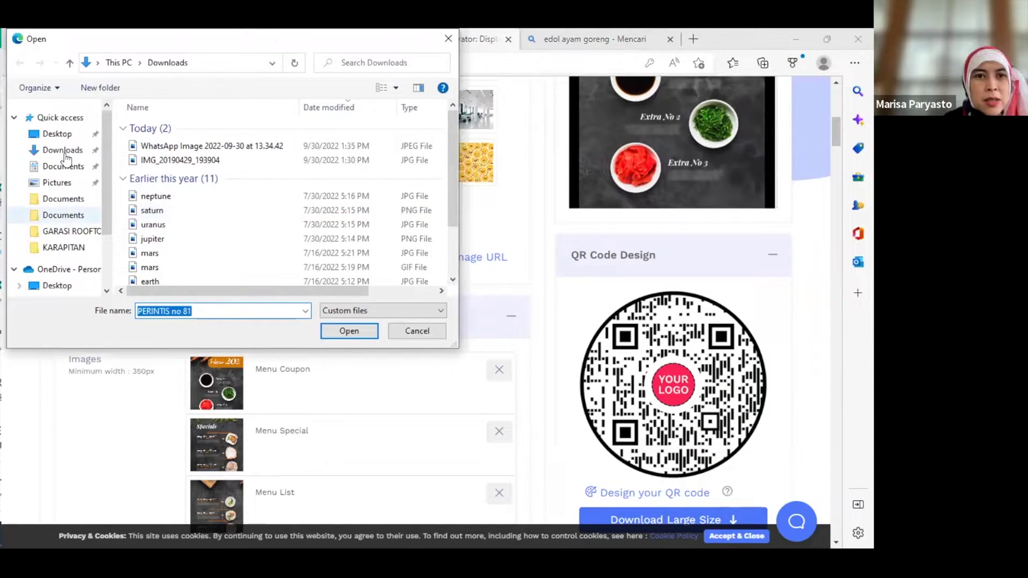
{"action": "left_click", "coordinate": [49, 152]}
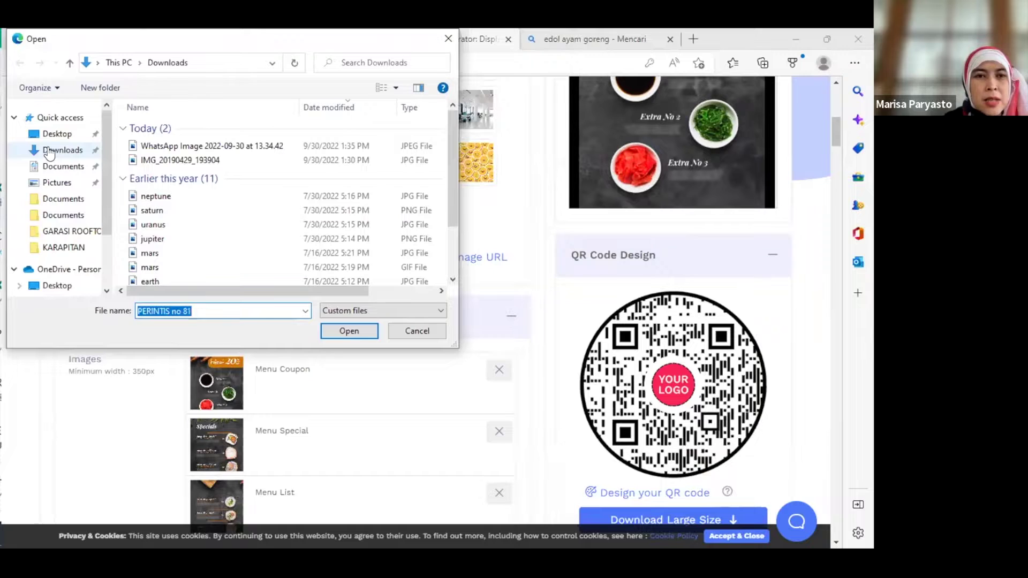
{"action": "left_click", "coordinate": [50, 152]}
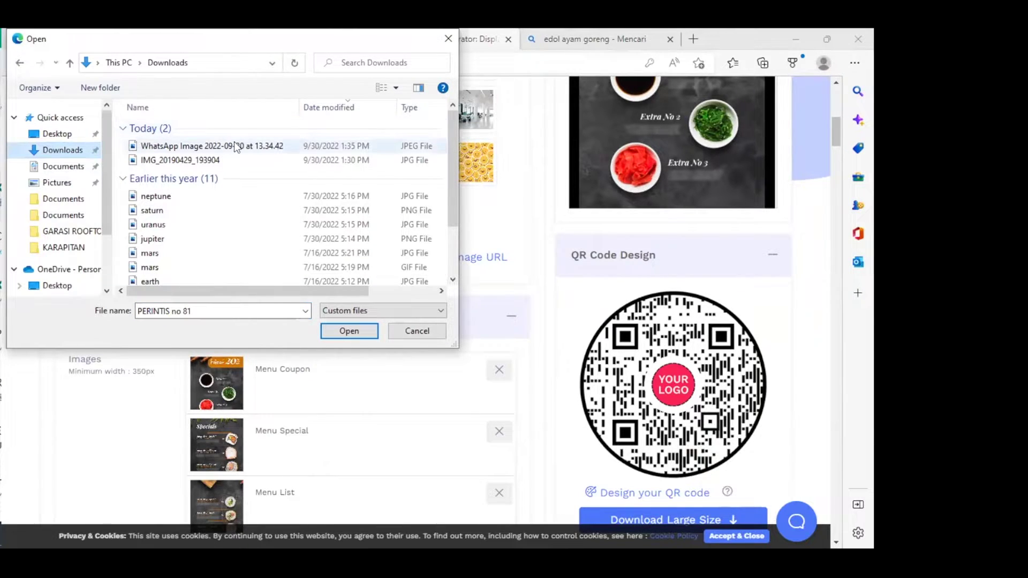
{"action": "left_click", "coordinate": [234, 143]}
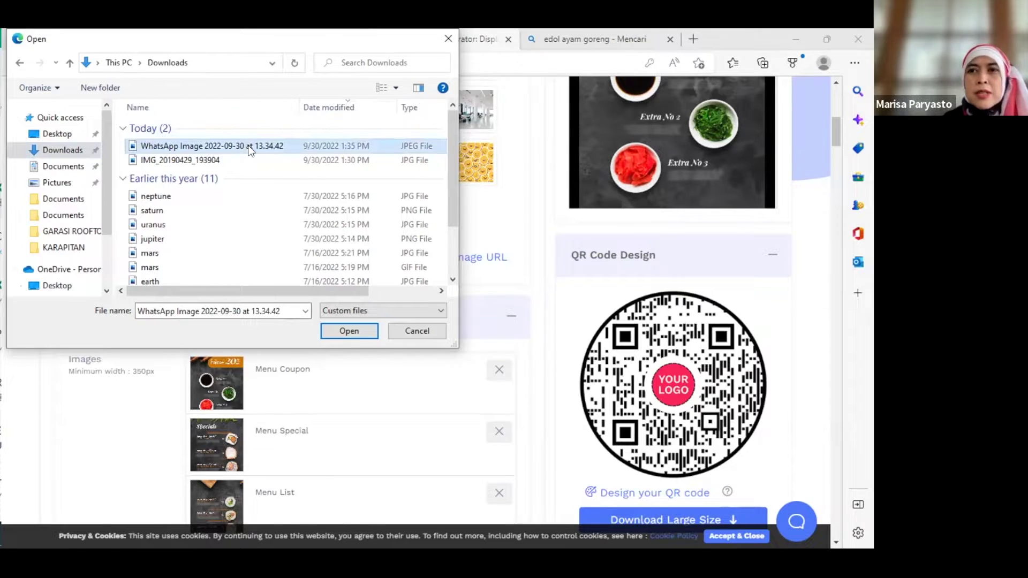
{"action": "left_click", "coordinate": [362, 325]}
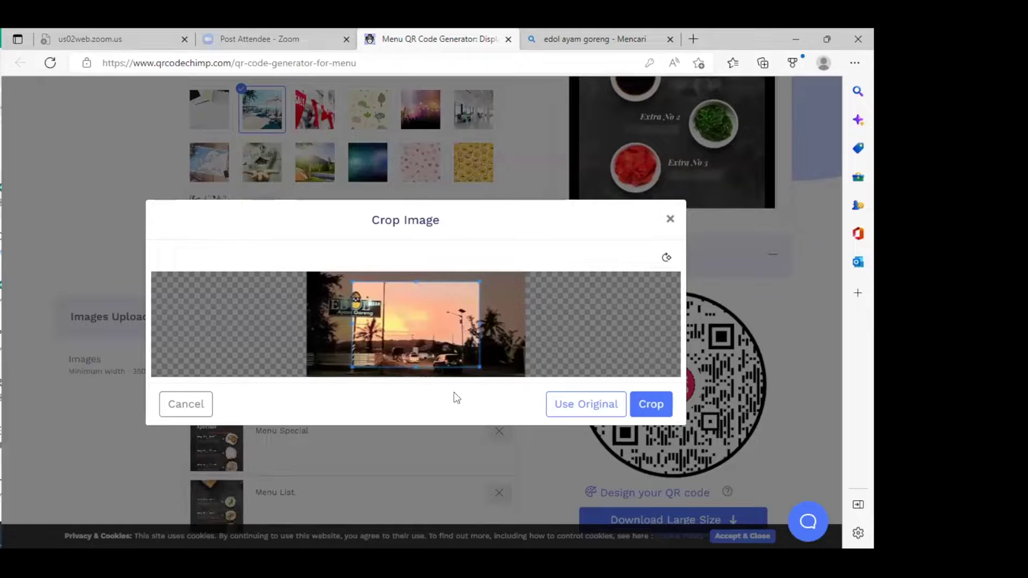
Position the crop frame over the Edol sign and sunset, and crop the background image to it.
{"action": "left_click_drag", "start_coordinate": [439, 318], "coordinate": [354, 327]}
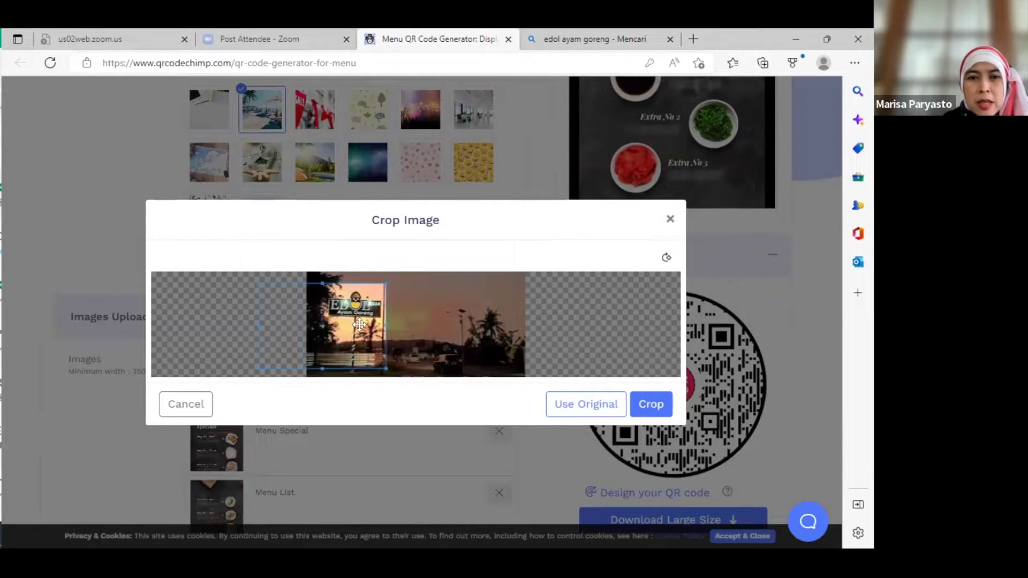
{"action": "left_click_drag", "start_coordinate": [398, 321], "coordinate": [405, 321]}
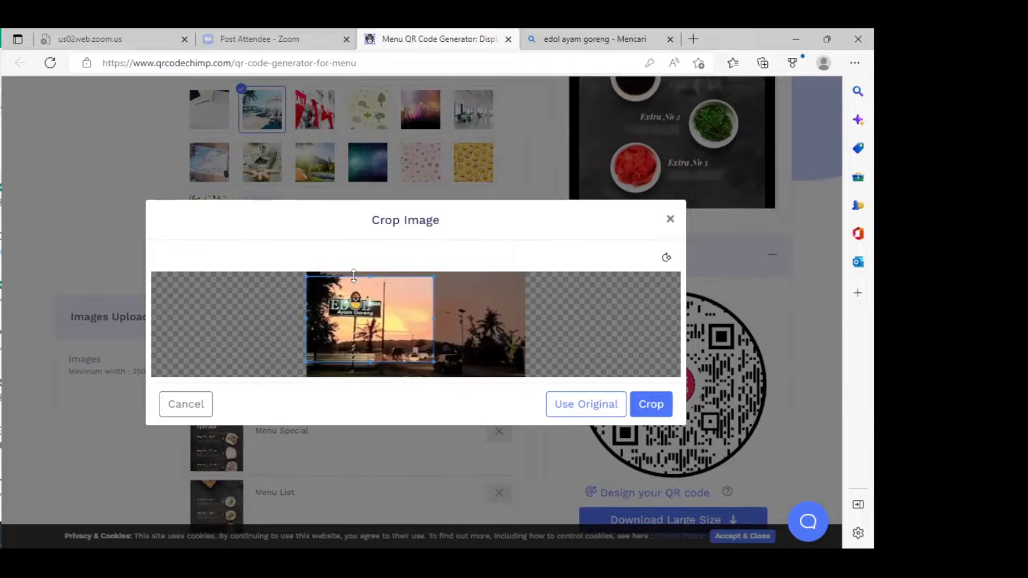
{"action": "left_click_drag", "start_coordinate": [362, 279], "coordinate": [377, 285]}
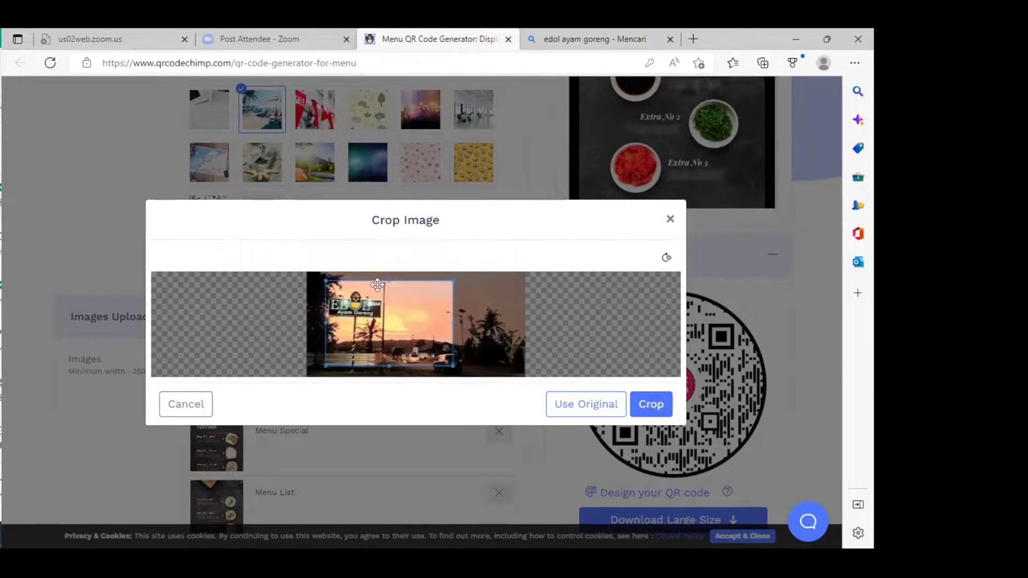
{"action": "left_click", "coordinate": [650, 405]}
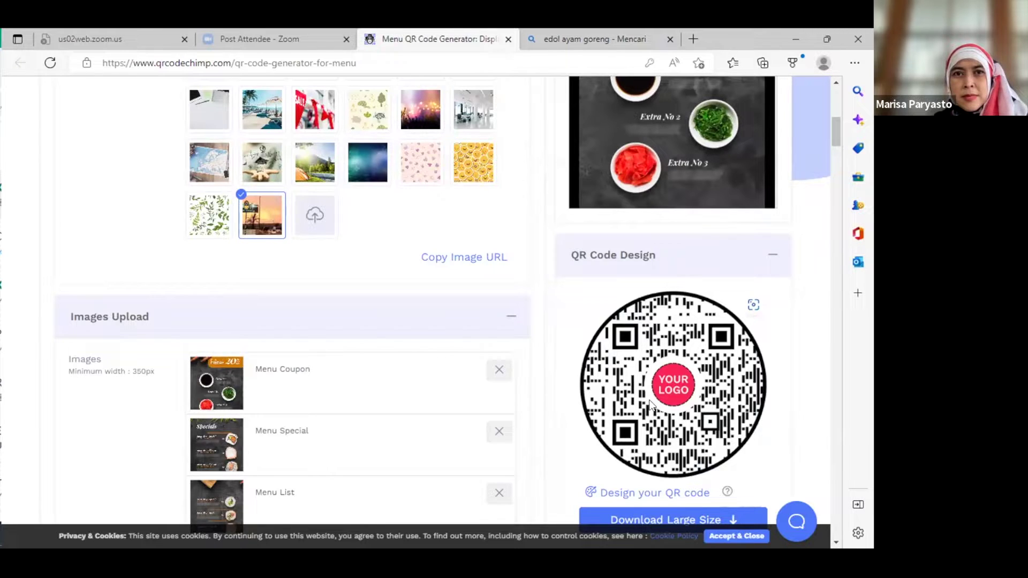
Look through the menu generator's colours, background images, uploaded menu images and QR code design.
{"action": "scroll", "coordinate": [488, 332], "scroll_direction": "up", "scroll_amount": 3}
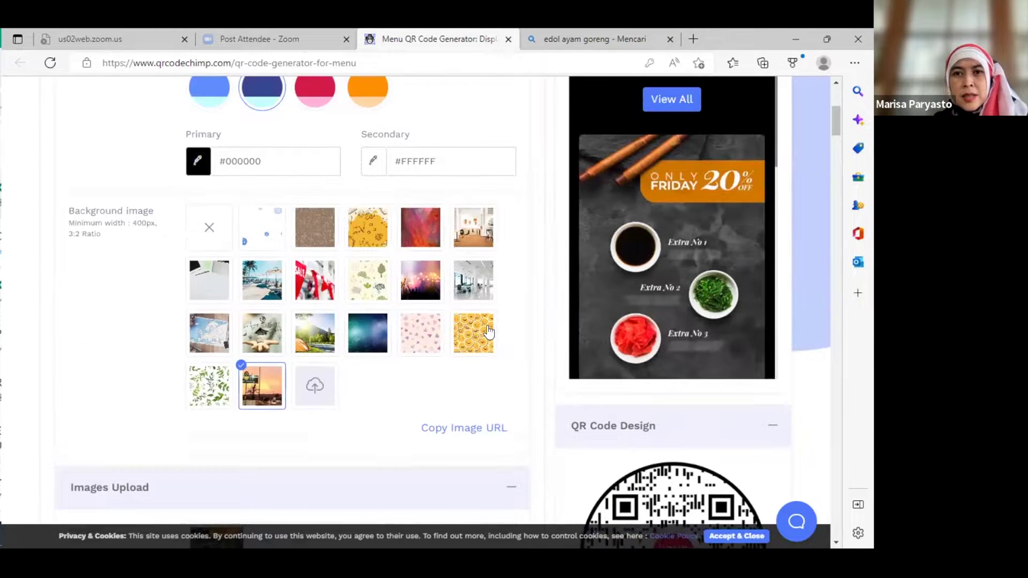
{"action": "scroll", "coordinate": [488, 332], "scroll_direction": "up", "scroll_amount": 5}
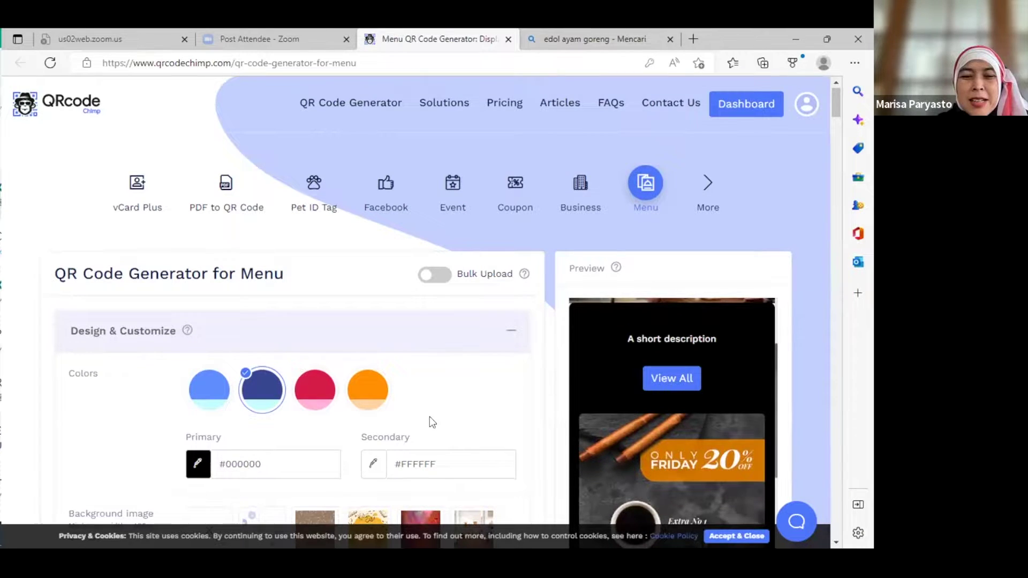
{"action": "scroll", "coordinate": [430, 417], "scroll_direction": "down", "scroll_amount": 1}
{"action": "scroll", "coordinate": [429, 417], "scroll_direction": "down", "scroll_amount": 3}
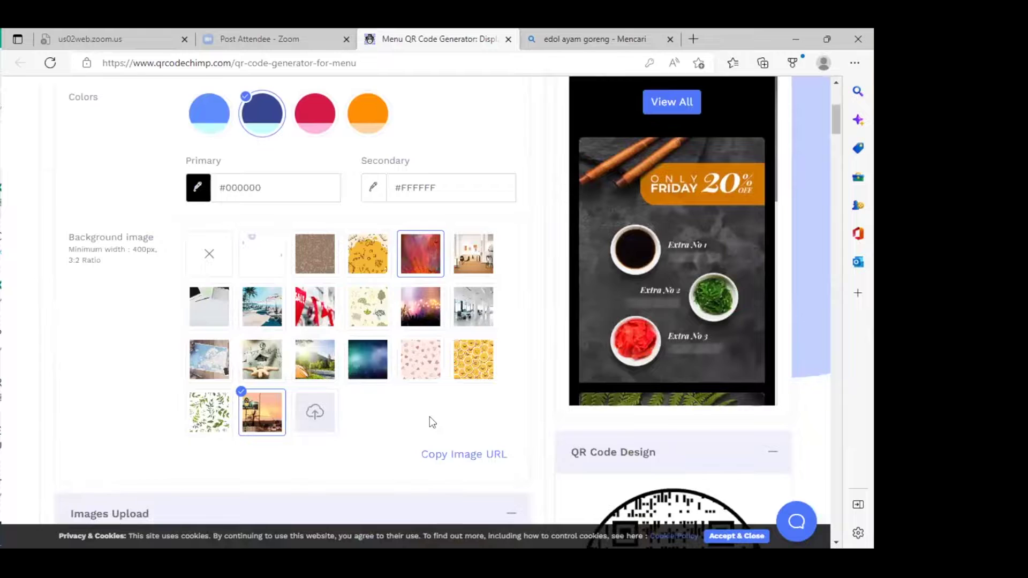
{"action": "scroll", "coordinate": [104, 372], "scroll_direction": "down", "scroll_amount": 2}
{"action": "scroll", "coordinate": [112, 485], "scroll_direction": "down", "scroll_amount": 1}
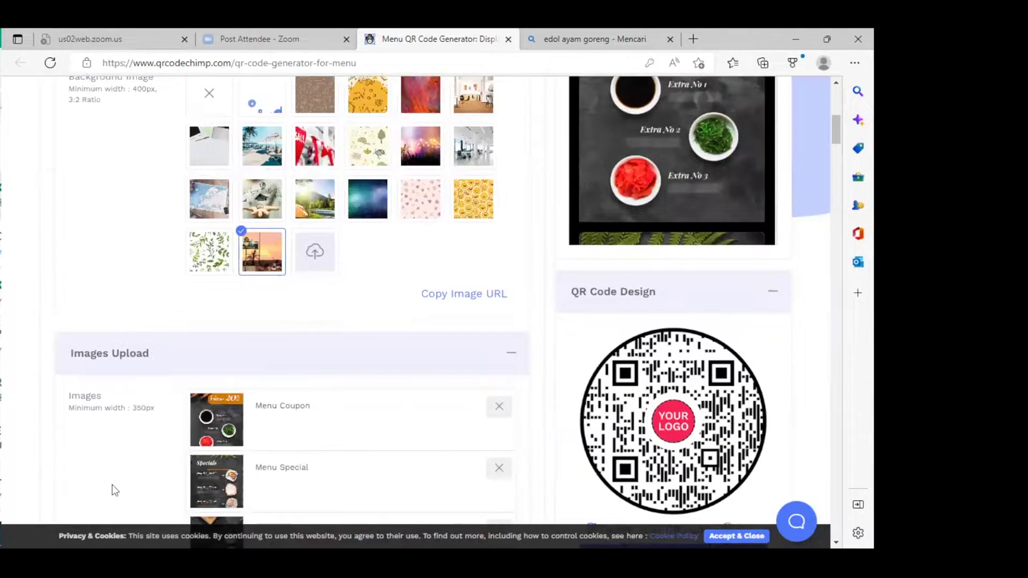
{"action": "scroll", "coordinate": [111, 484], "scroll_direction": "down", "scroll_amount": 4}
{"action": "scroll", "coordinate": [690, 418], "scroll_direction": "up", "scroll_amount": 2}
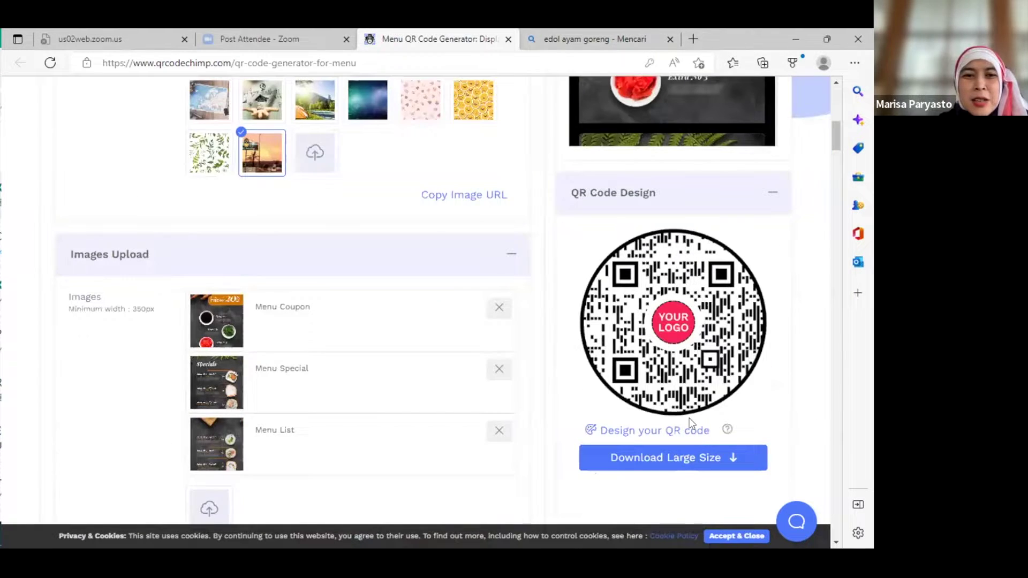
{"action": "scroll", "coordinate": [690, 417], "scroll_direction": "up", "scroll_amount": 10}
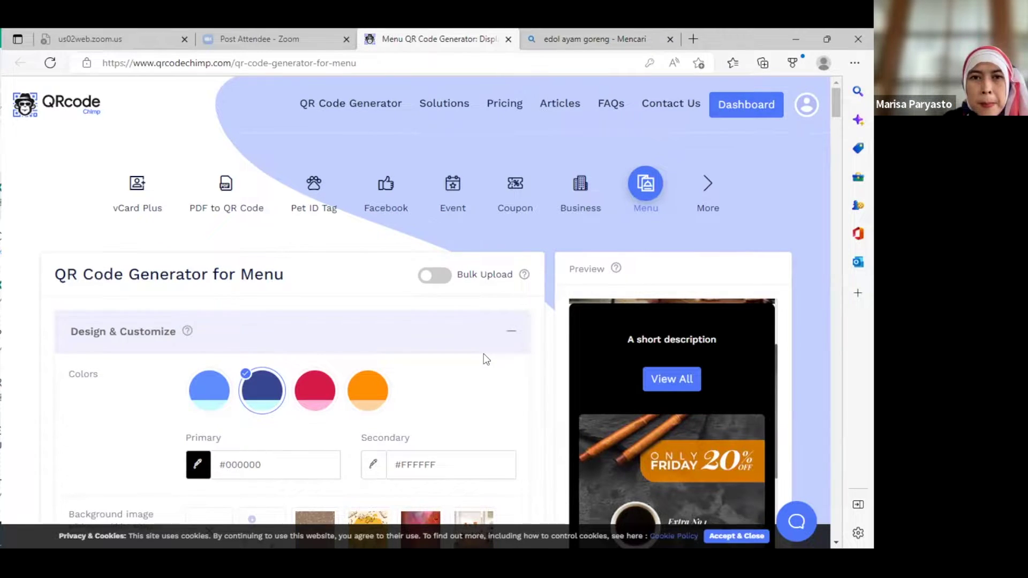
{"action": "scroll", "coordinate": [487, 359], "scroll_direction": "down", "scroll_amount": 1}
{"action": "scroll", "coordinate": [486, 359], "scroll_direction": "down", "scroll_amount": 1}
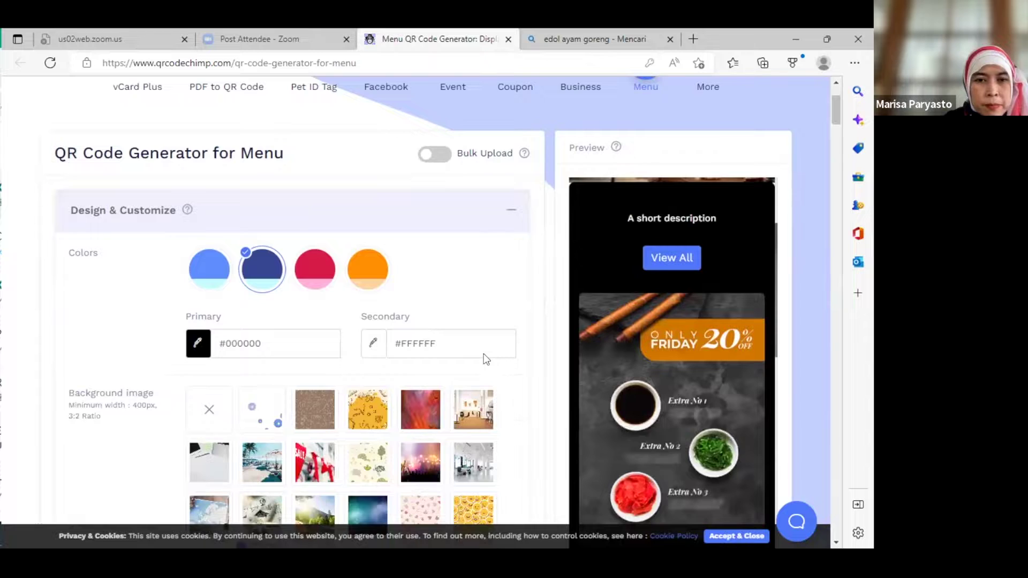
{"action": "scroll", "coordinate": [484, 355], "scroll_direction": "down", "scroll_amount": 2}
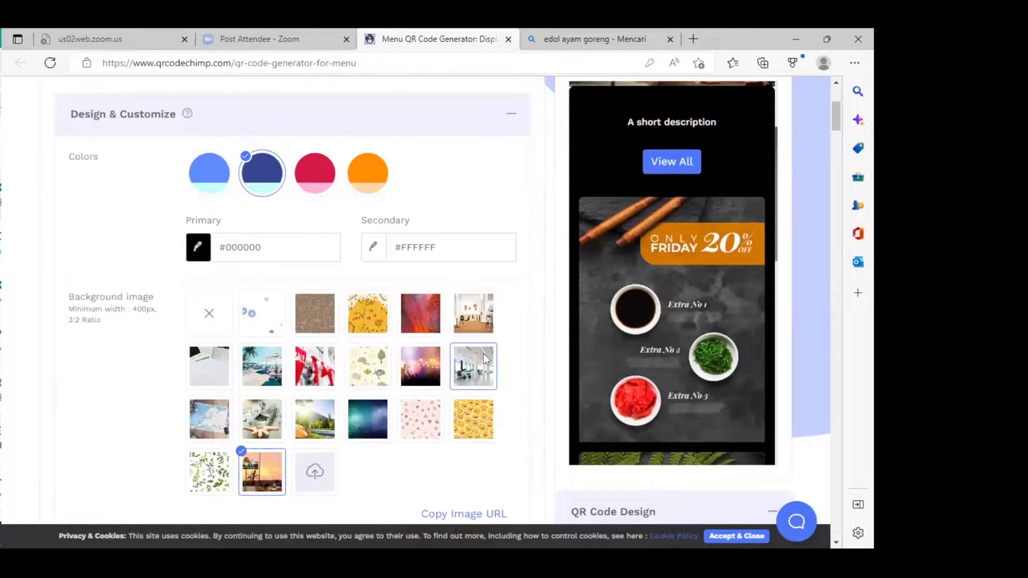
{"action": "scroll", "coordinate": [484, 354], "scroll_direction": "down", "scroll_amount": 3}
{"action": "scroll", "coordinate": [485, 359], "scroll_direction": "down", "scroll_amount": 2}
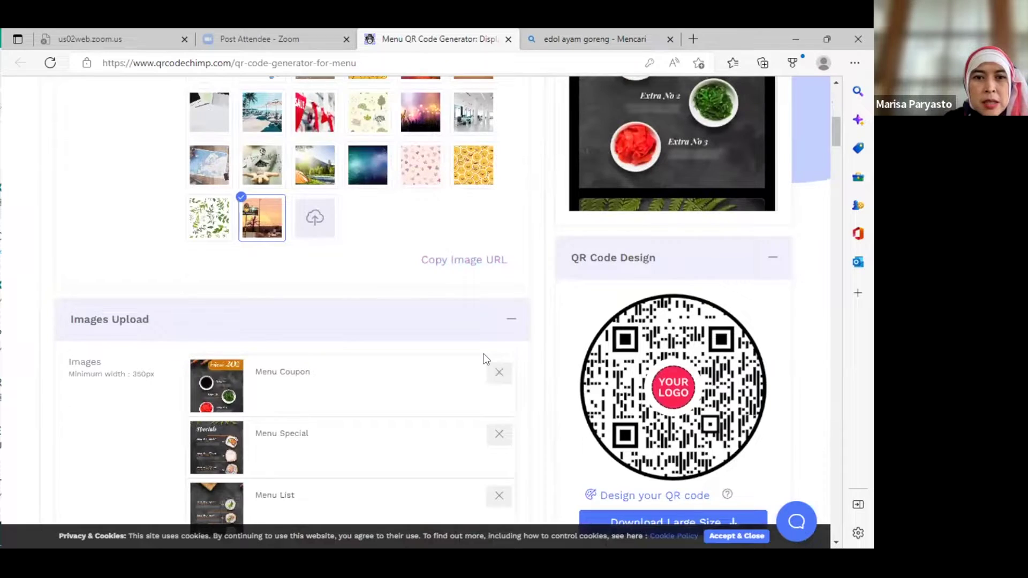
{"action": "scroll", "coordinate": [484, 353], "scroll_direction": "down", "scroll_amount": 1}
{"action": "scroll", "coordinate": [484, 354], "scroll_direction": "down", "scroll_amount": 1}
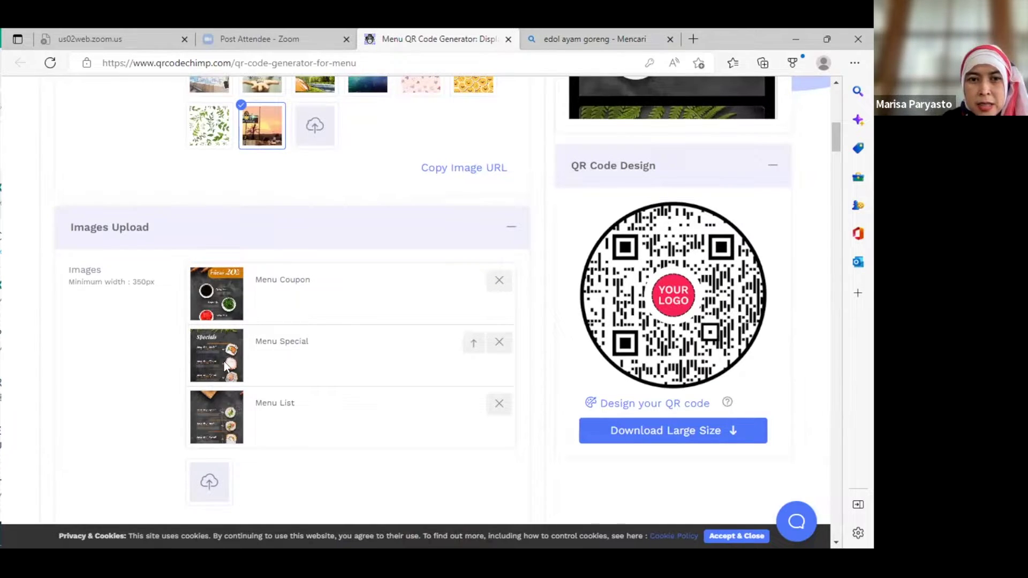
{"action": "left_click", "coordinate": [691, 40]}
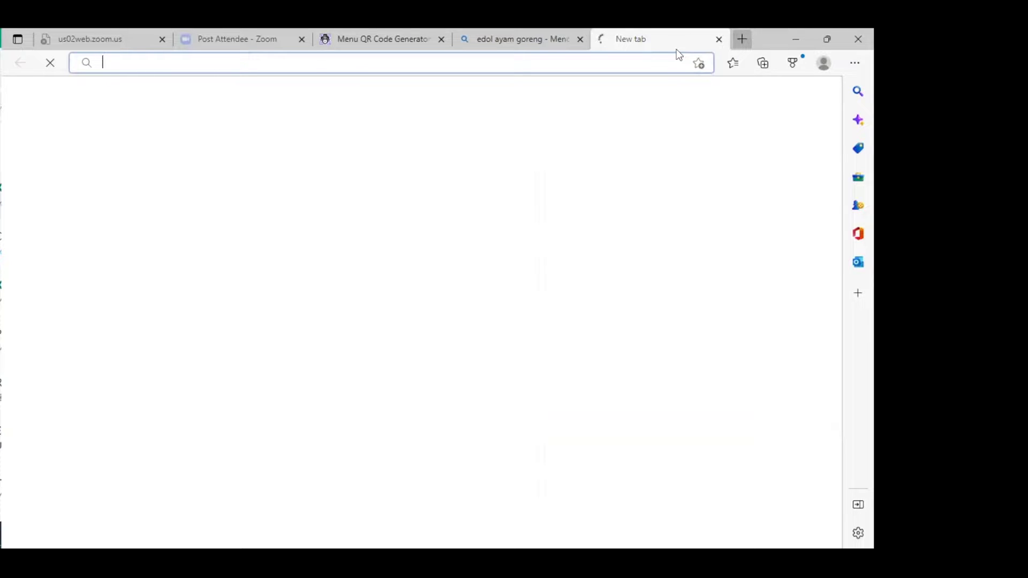
{"action": "left_click", "coordinate": [398, 40]}
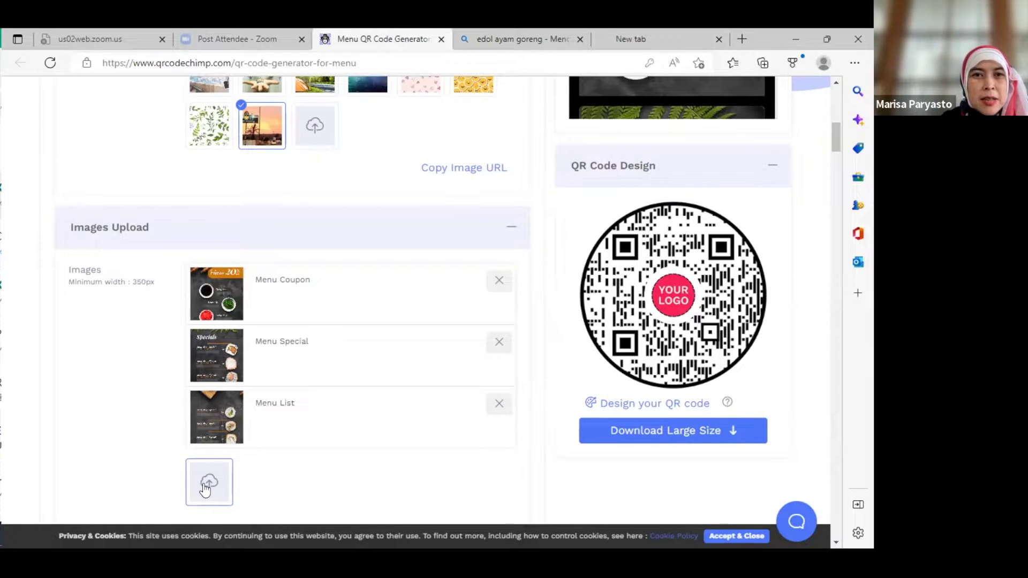
{"action": "mouse_move", "coordinate": [191, 428]}
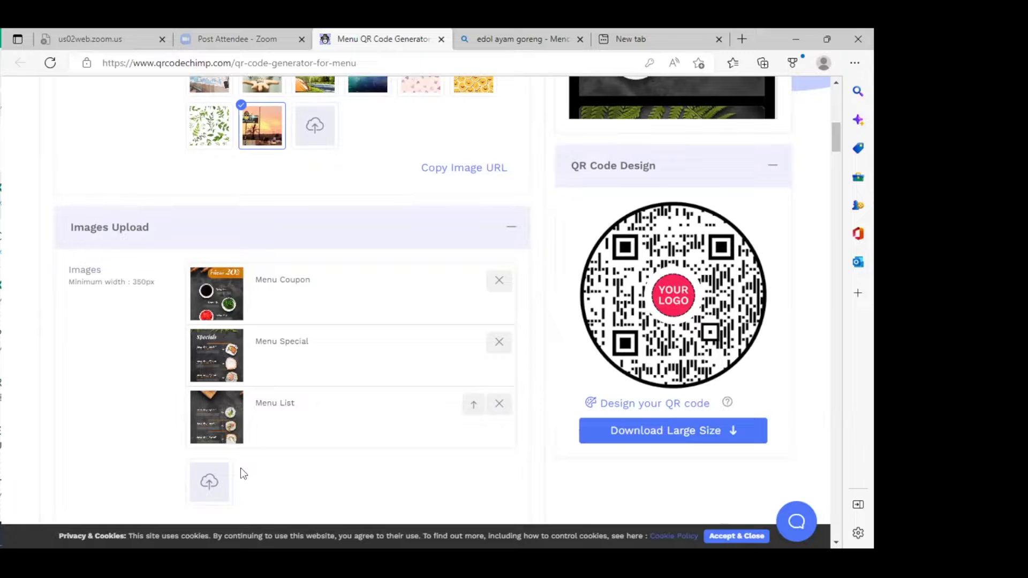
{"action": "left_click", "coordinate": [208, 489]}
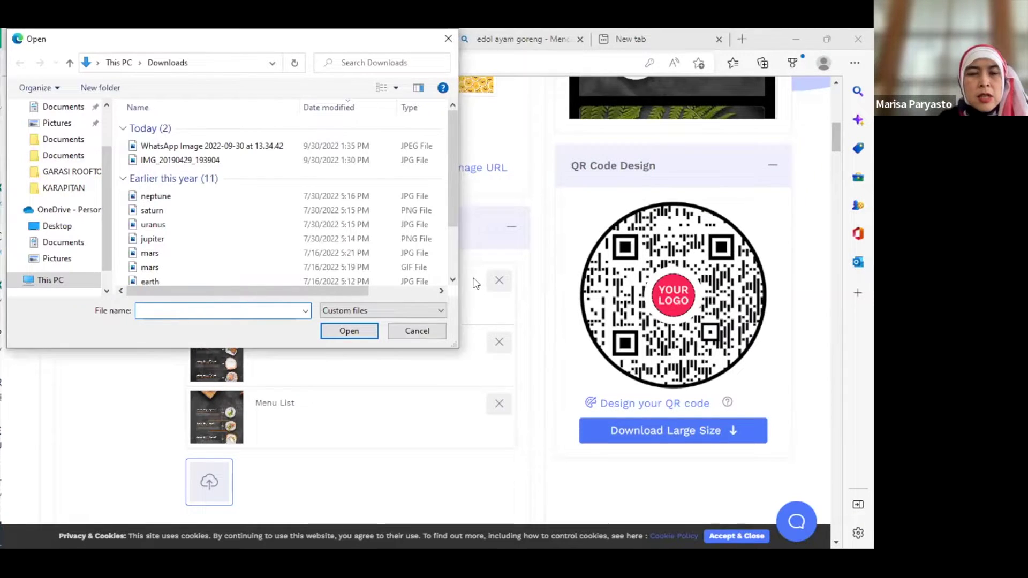
{"action": "left_click", "coordinate": [445, 42]}
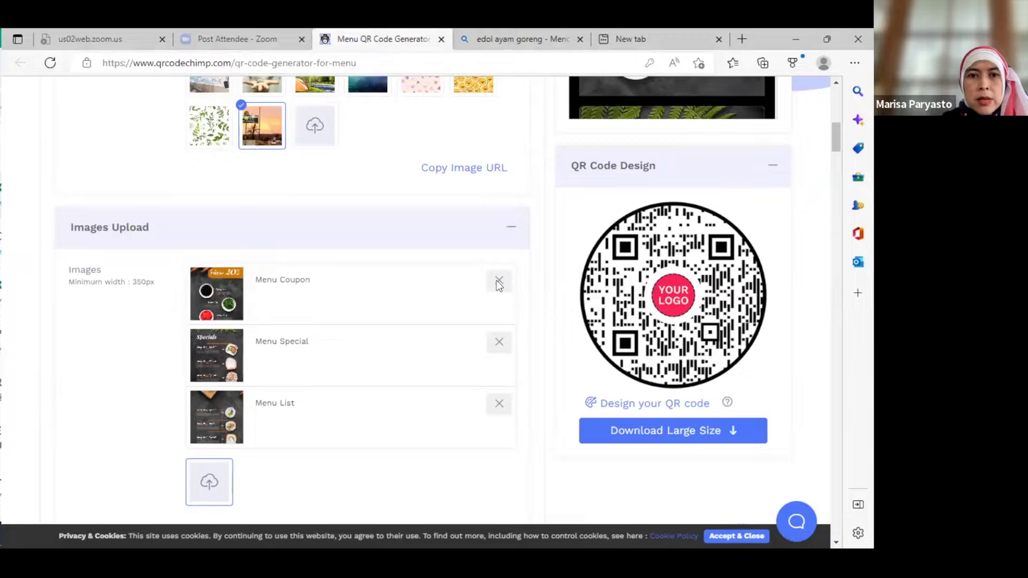
Close the menu QR code generator page and run the recent search "edol ayam goreng" in a new browser tab.
{"action": "key", "text": "ctrl+w"}
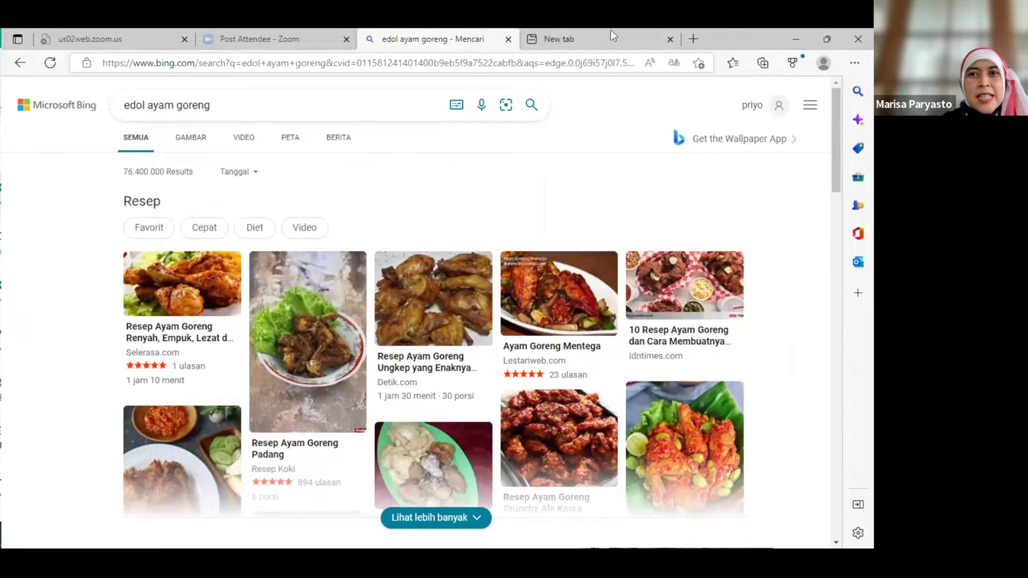
{"action": "left_click", "coordinate": [691, 39]}
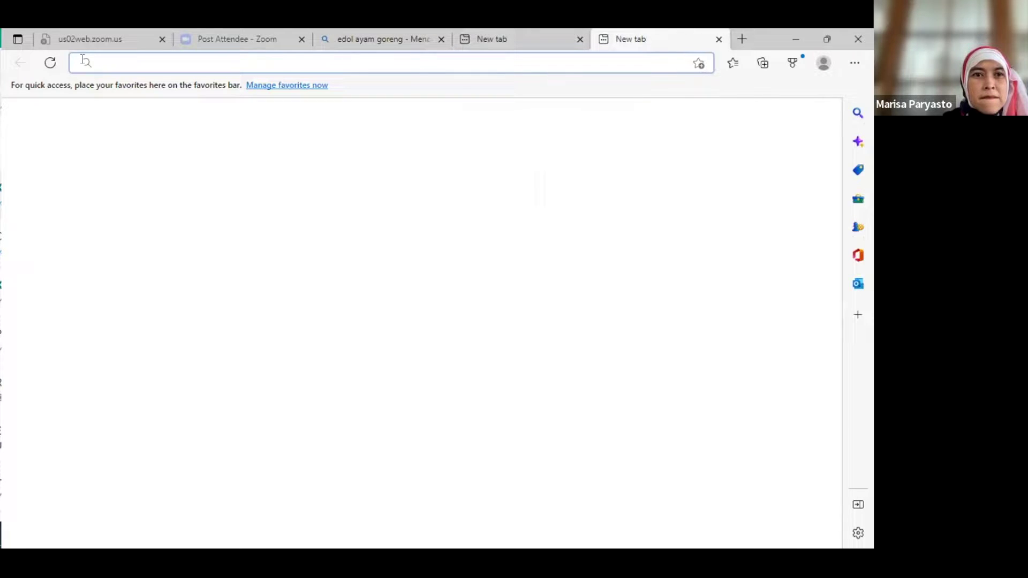
{"action": "left_click", "coordinate": [149, 66]}
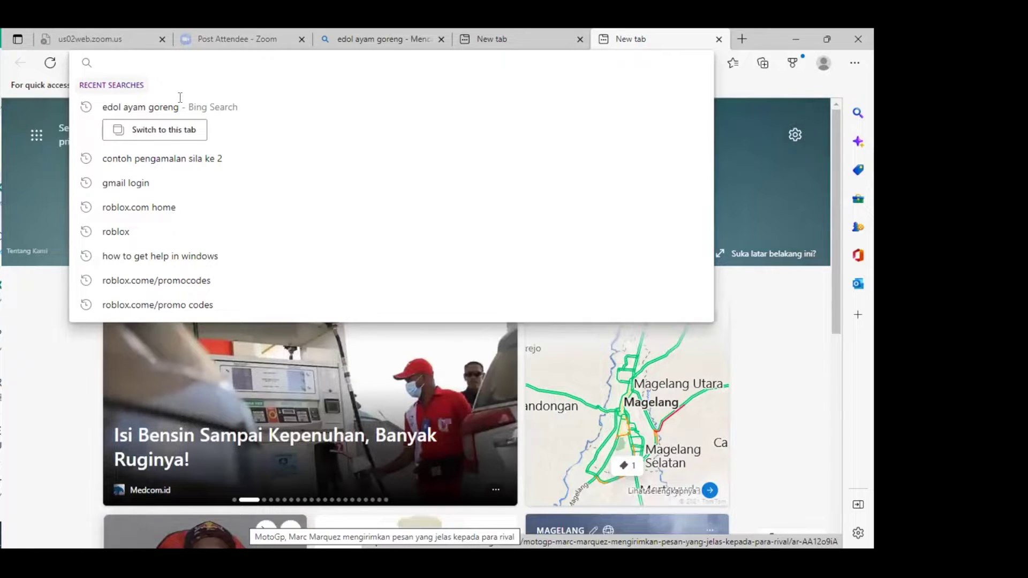
{"action": "key", "text": "Down"}
{"action": "key", "text": "Return"}
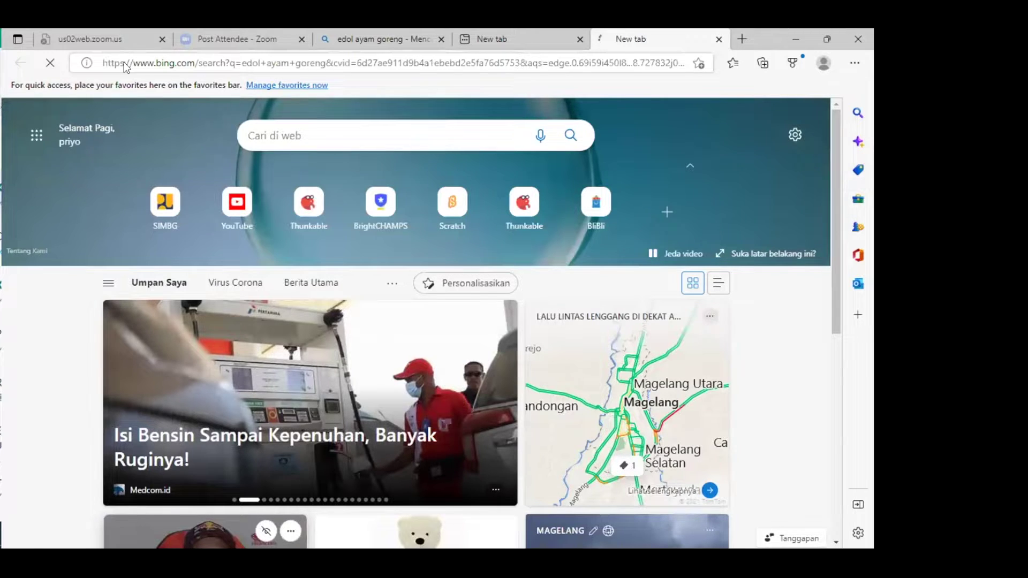
{"action": "left_click", "coordinate": [107, 62]}
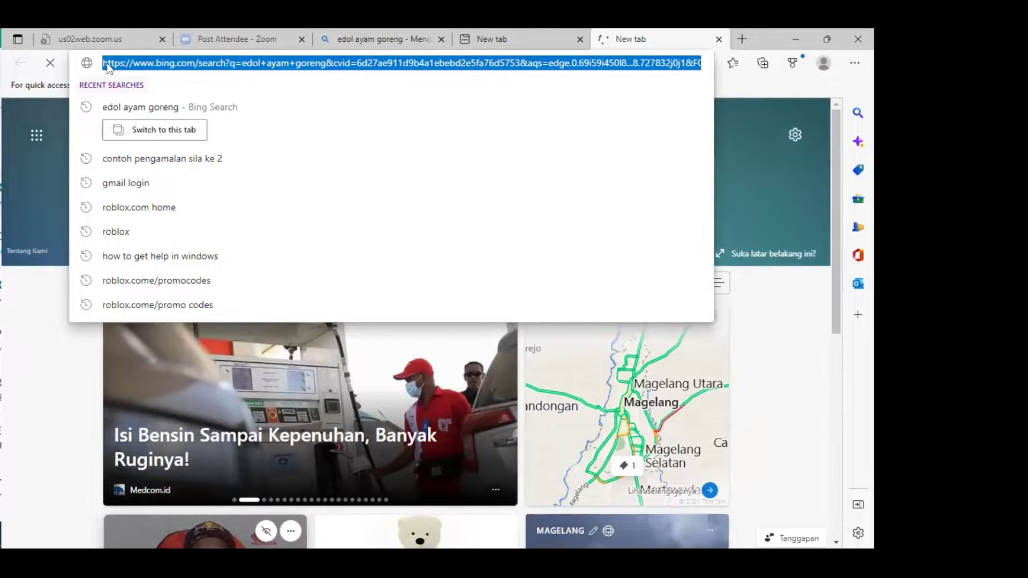
{"action": "right_click", "coordinate": [107, 67]}
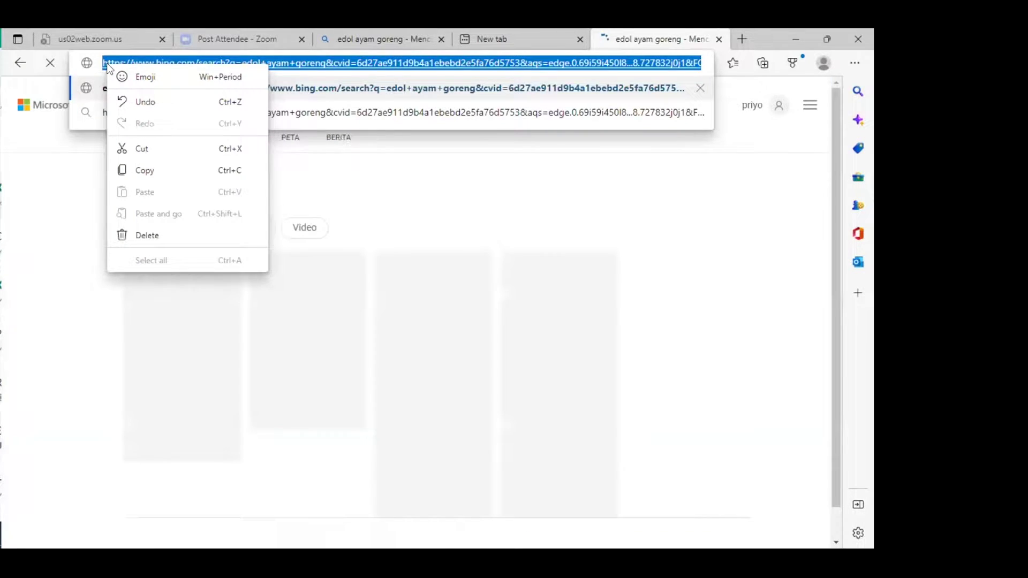
{"action": "left_click", "coordinate": [109, 69]}
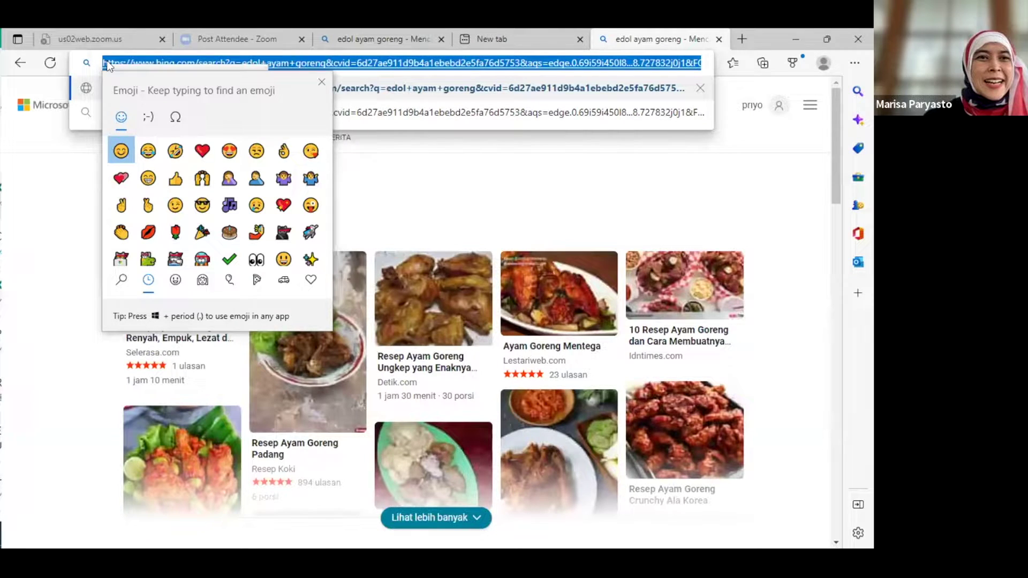
{"action": "right_click", "coordinate": [110, 62]}
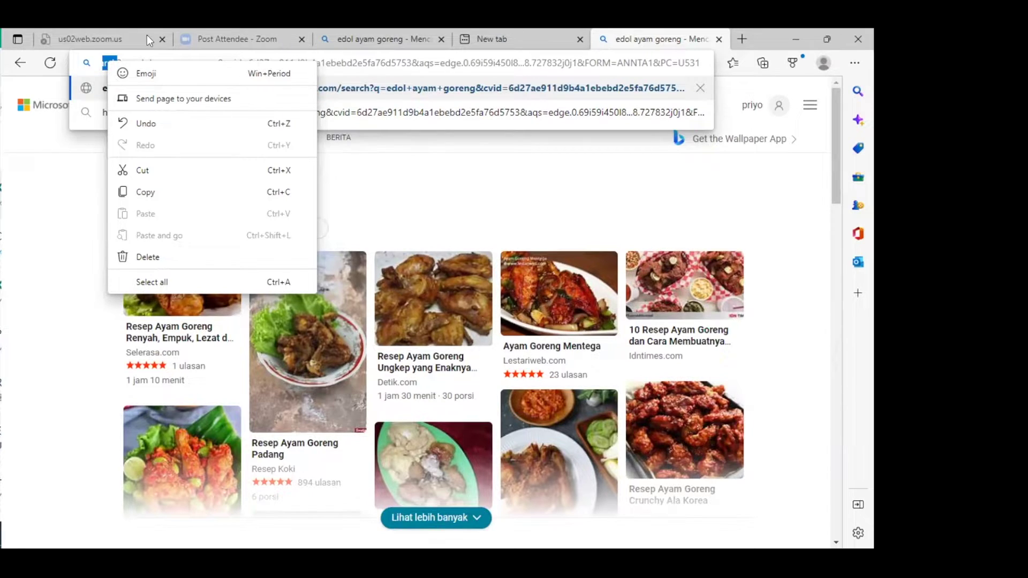
{"action": "left_click", "coordinate": [415, 158]}
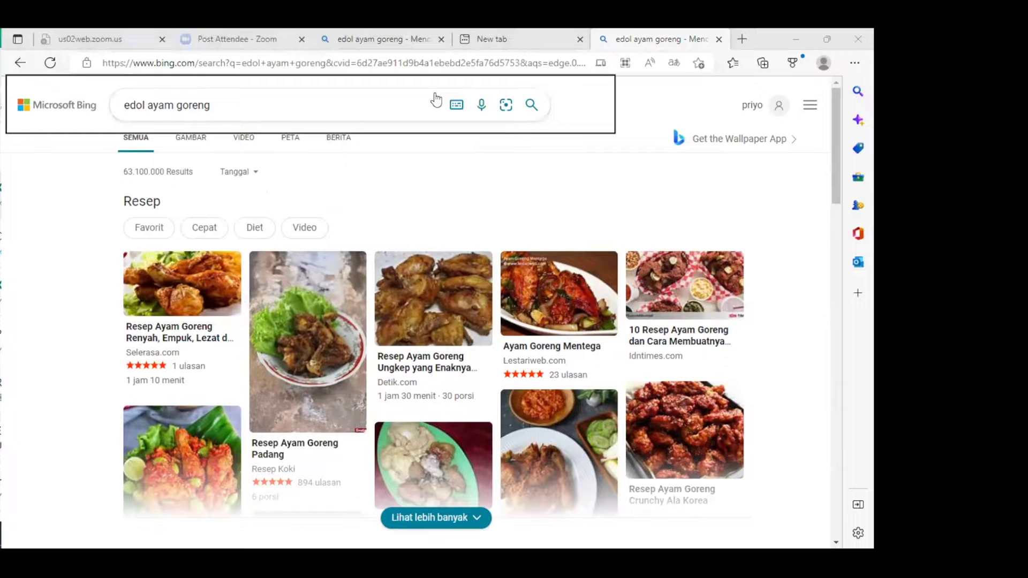
{"action": "left_click", "coordinate": [234, 41]}
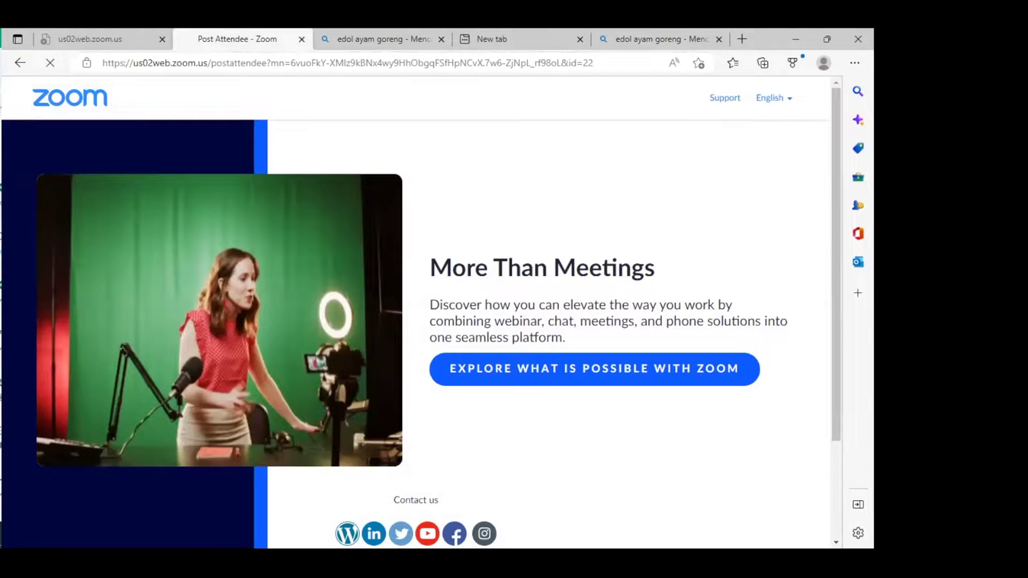
{"action": "key", "text": "alt+Tab"}
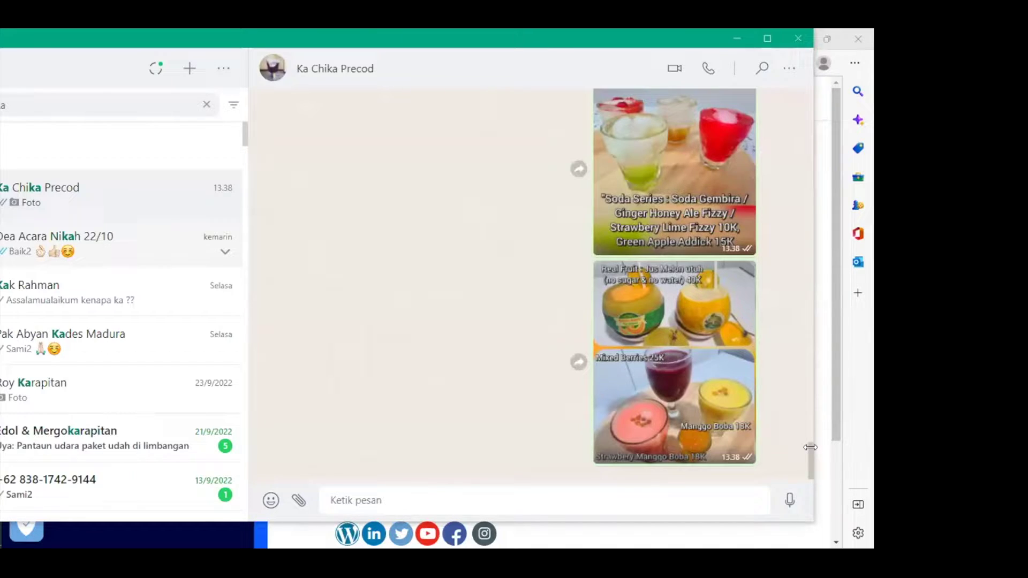
{"action": "left_click_drag", "start_coordinate": [811, 332], "coordinate": [804, 411]}
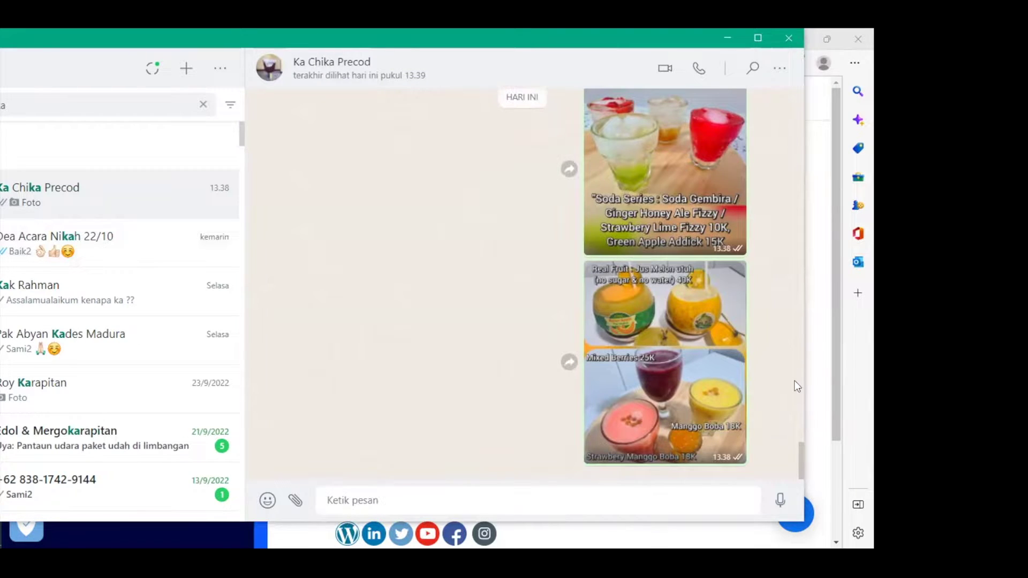
{"action": "left_click_drag", "start_coordinate": [799, 380], "coordinate": [797, 369]}
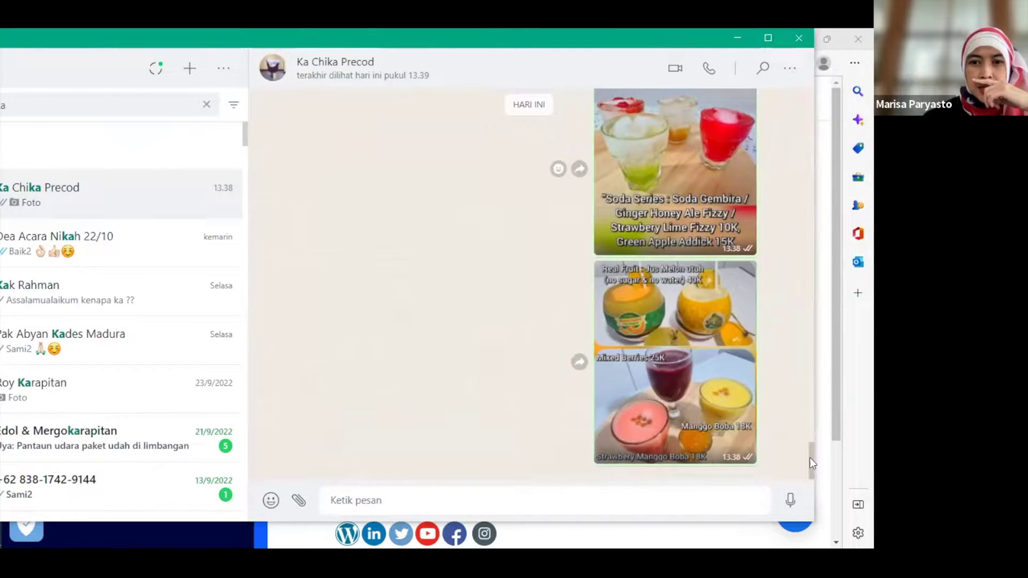
{"action": "key", "text": "alt+Tab"}
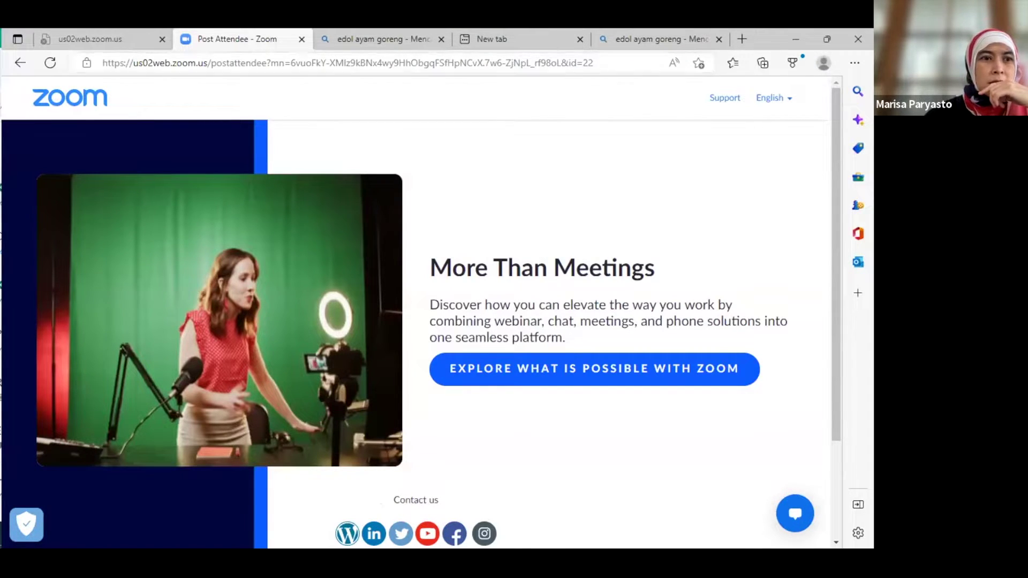
Switch to WhatsApp and look back through the open chat's menu photos, Edol logo and QRCode Chimp link.
{"action": "key", "text": "alt+Tab"}
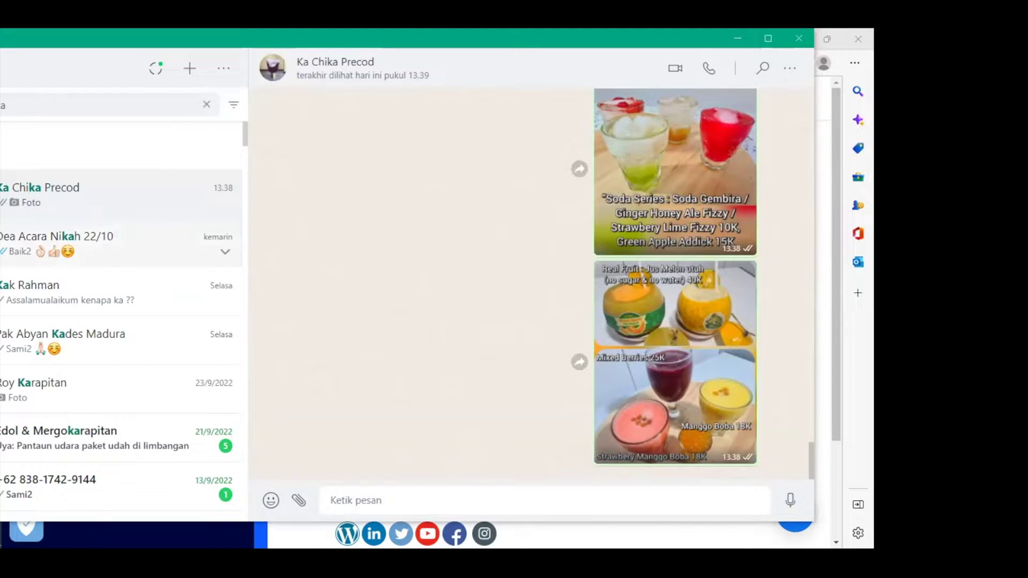
{"action": "left_click", "coordinate": [225, 210]}
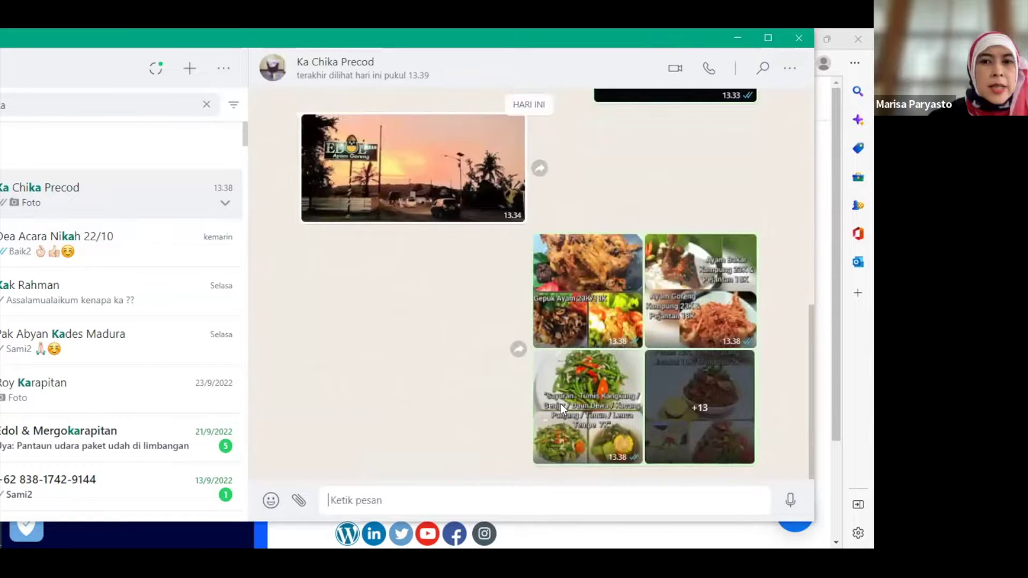
{"action": "scroll", "coordinate": [561, 404], "scroll_direction": "up", "scroll_amount": 5}
{"action": "scroll", "coordinate": [562, 410], "scroll_direction": "up", "scroll_amount": 1}
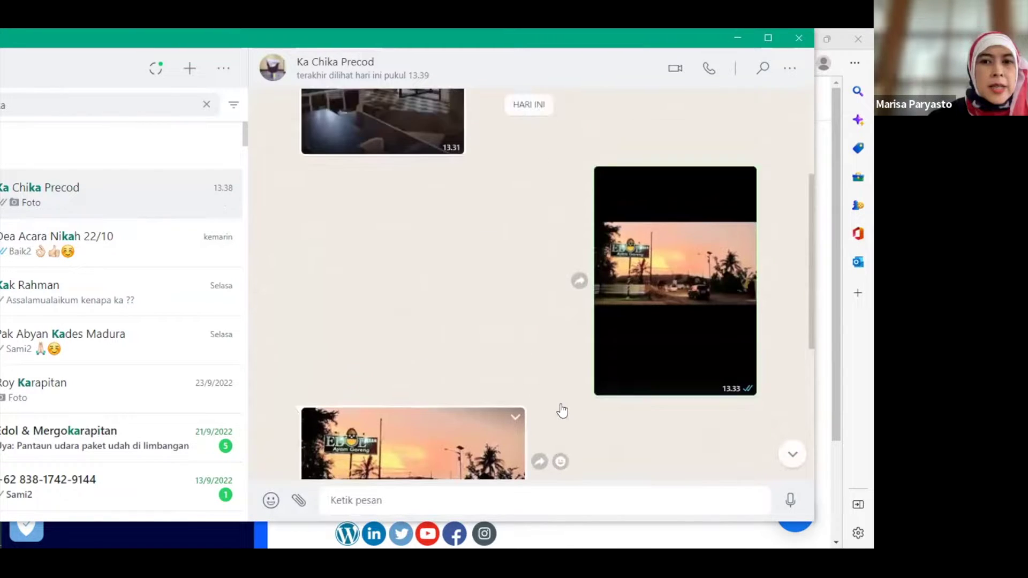
{"action": "scroll", "coordinate": [561, 410], "scroll_direction": "up", "scroll_amount": 1}
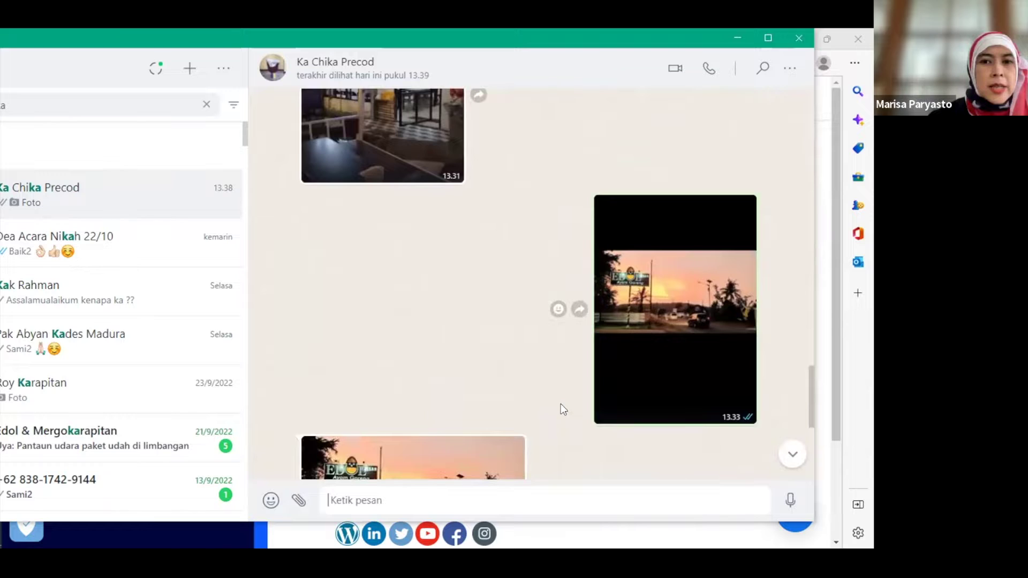
{"action": "scroll", "coordinate": [560, 408], "scroll_direction": "up", "scroll_amount": 1}
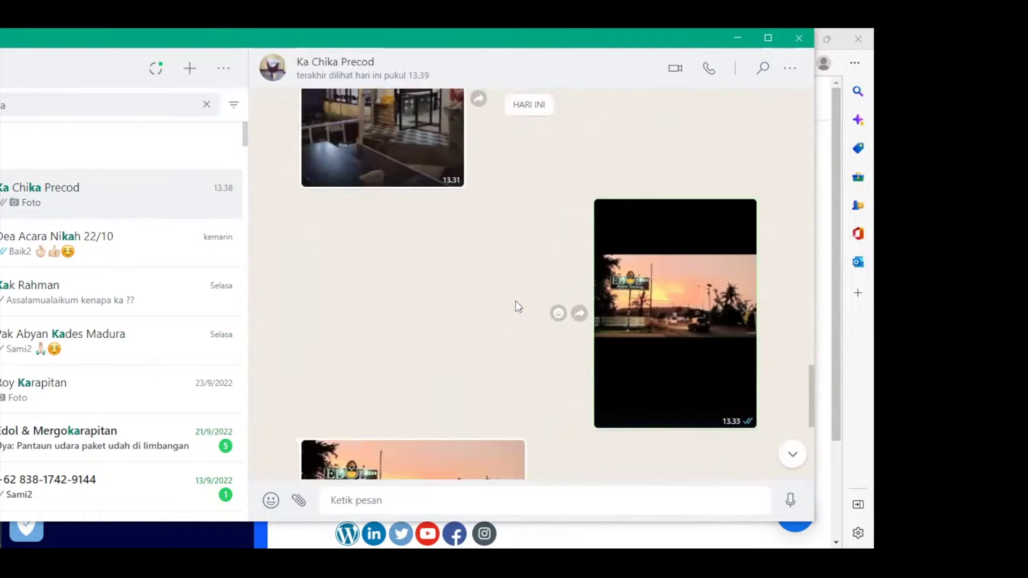
{"action": "scroll", "coordinate": [515, 301], "scroll_direction": "up", "scroll_amount": 1}
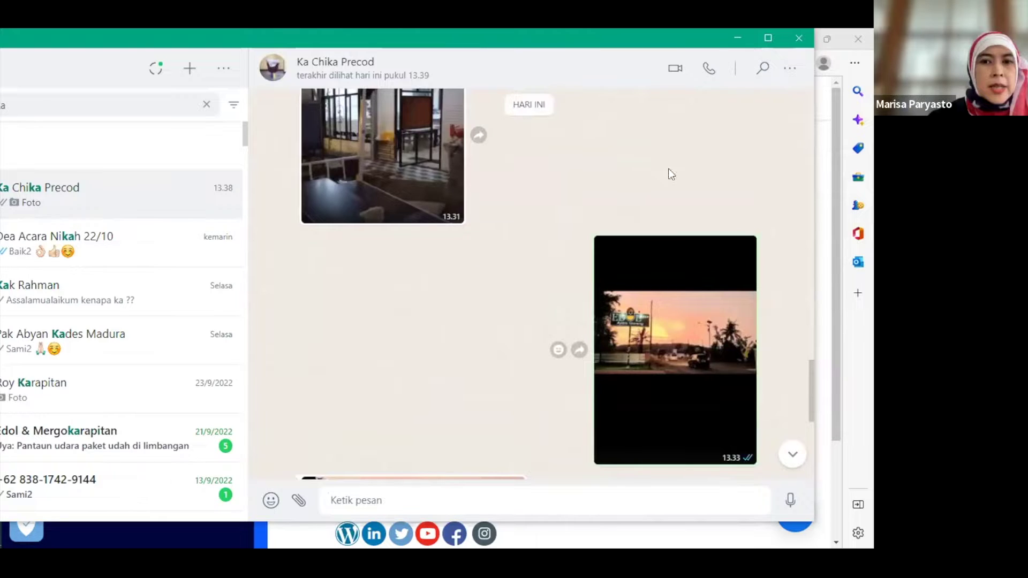
{"action": "scroll", "coordinate": [671, 175], "scroll_direction": "up", "scroll_amount": 5}
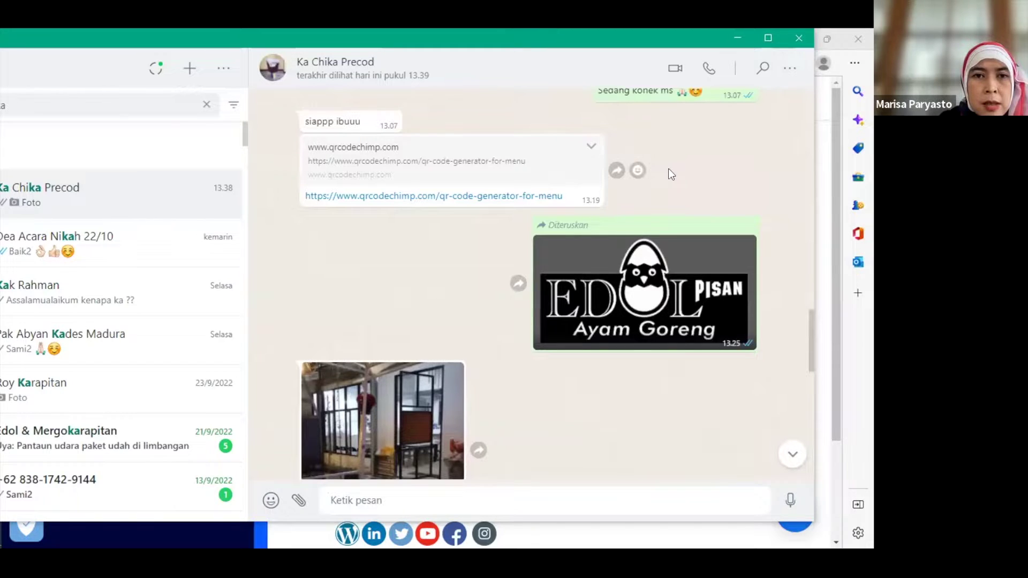
{"action": "scroll", "coordinate": [670, 170], "scroll_direction": "up", "scroll_amount": 3}
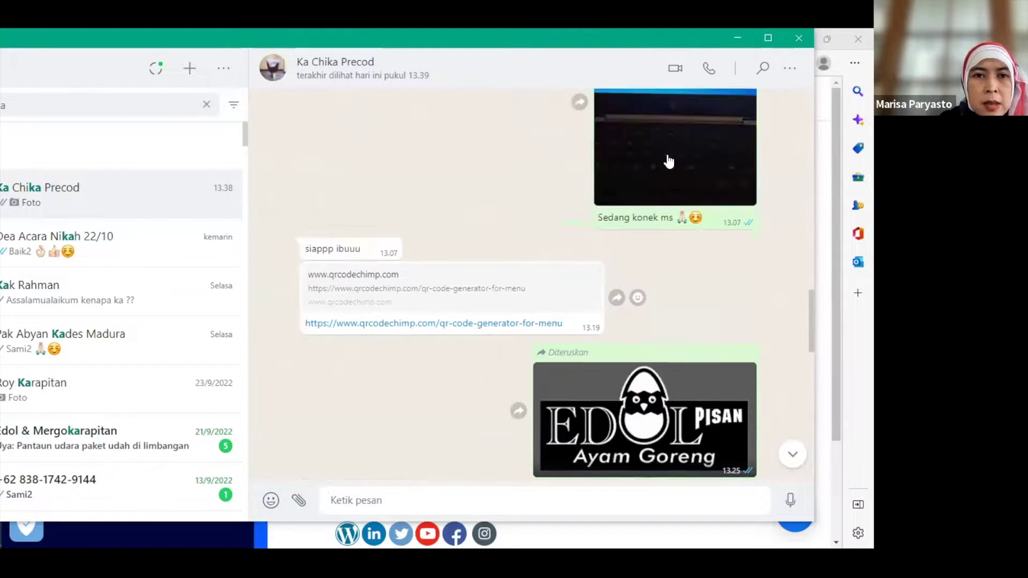
{"action": "scroll", "coordinate": [388, 199], "scroll_direction": "up", "scroll_amount": 1}
{"action": "scroll", "coordinate": [395, 317], "scroll_direction": "down", "scroll_amount": 6}
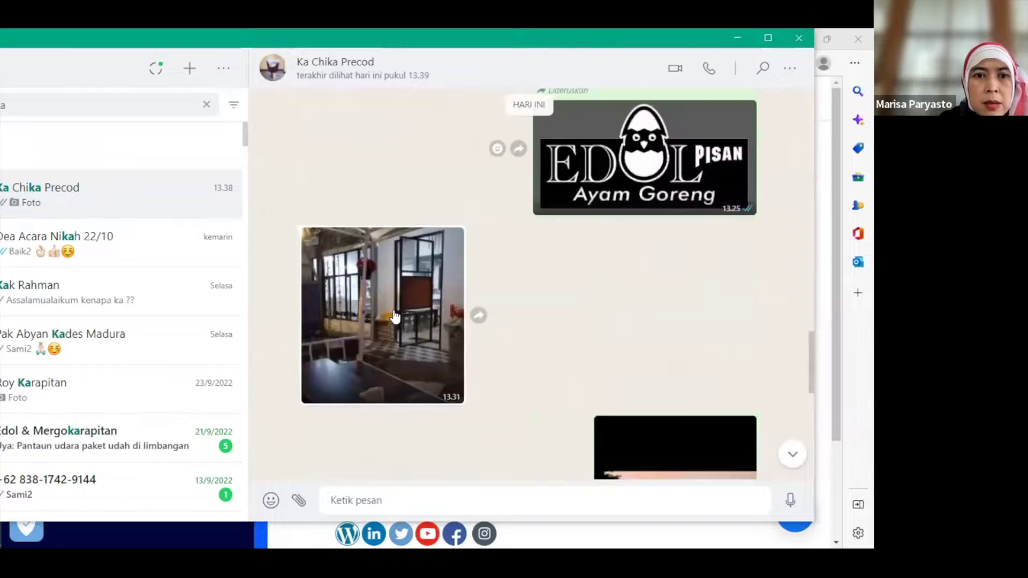
View the restaurant interior photo from the chat and return to the conversation.
{"action": "left_click", "coordinate": [377, 391]}
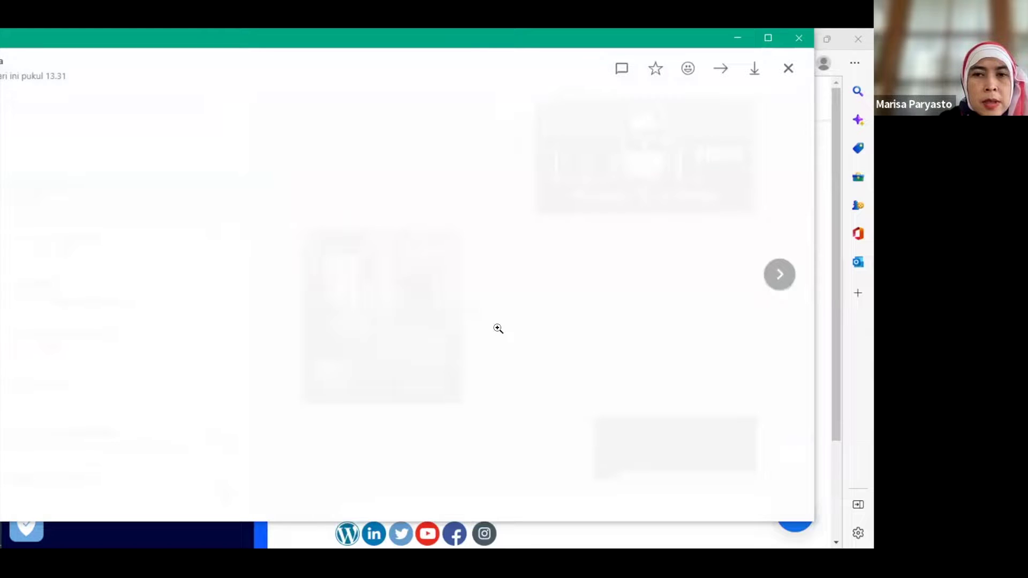
{"action": "left_click", "coordinate": [788, 70]}
{"action": "left_click", "coordinate": [787, 72]}
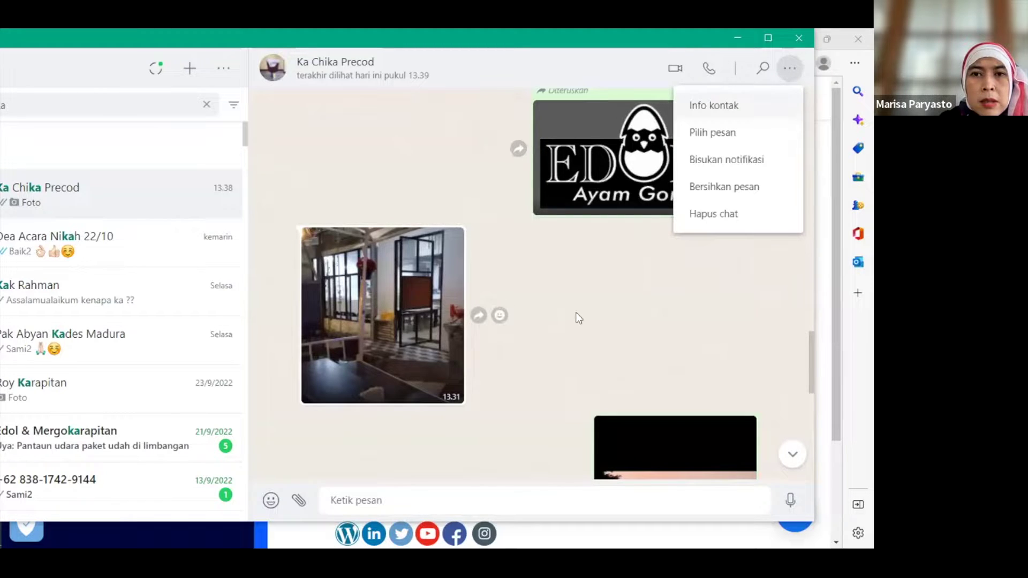
{"action": "left_click", "coordinate": [553, 287]}
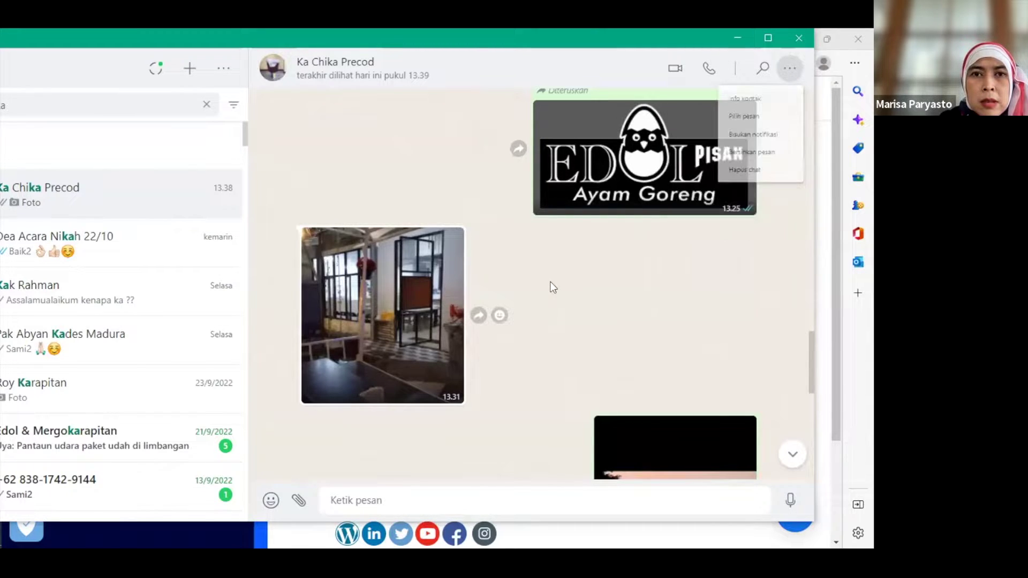
{"action": "scroll", "coordinate": [538, 235], "scroll_direction": "down", "scroll_amount": 2}
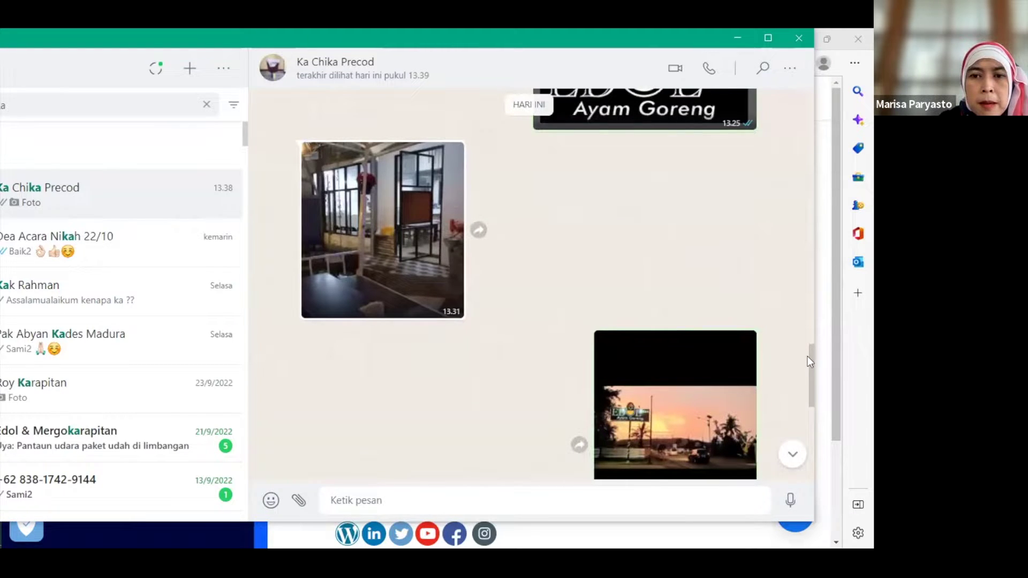
{"action": "scroll", "coordinate": [805, 335], "scroll_direction": "up", "scroll_amount": 1}
{"action": "scroll", "coordinate": [805, 324], "scroll_direction": "up", "scroll_amount": 4}
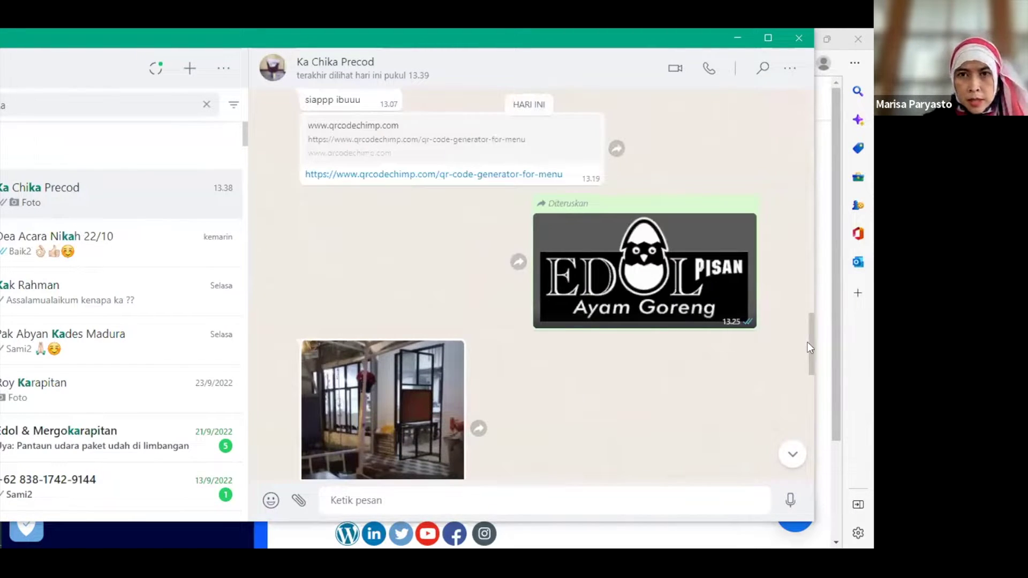
{"action": "scroll", "coordinate": [809, 370], "scroll_direction": "down", "scroll_amount": 1}
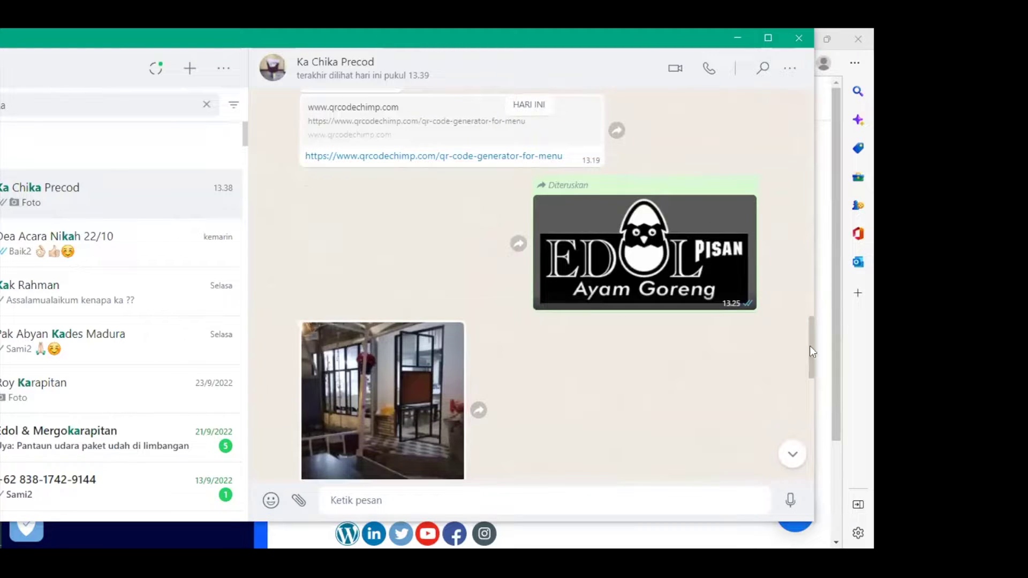
{"action": "scroll", "coordinate": [378, 169], "scroll_direction": "up", "scroll_amount": 3}
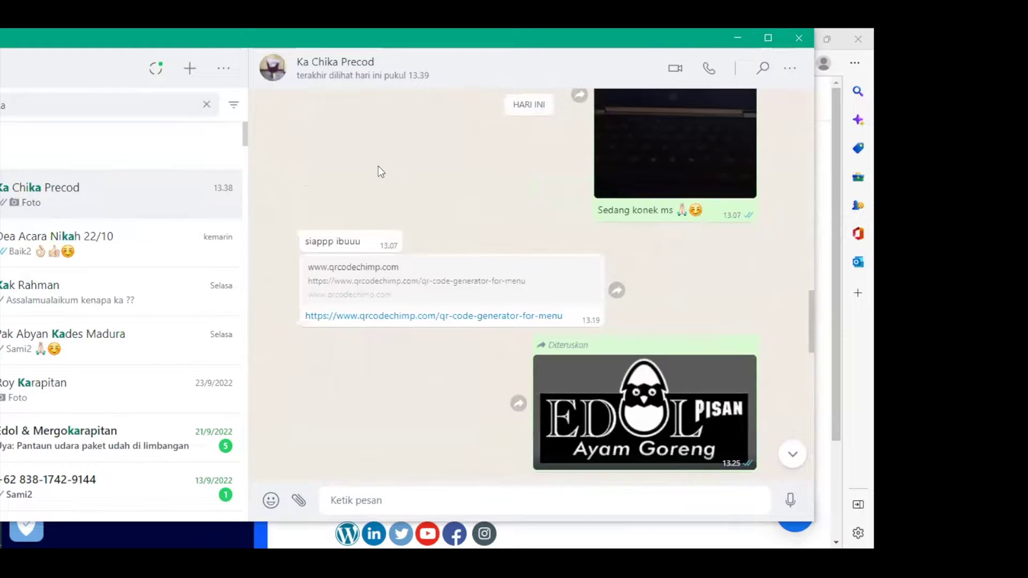
{"action": "left_click", "coordinate": [413, 316]}
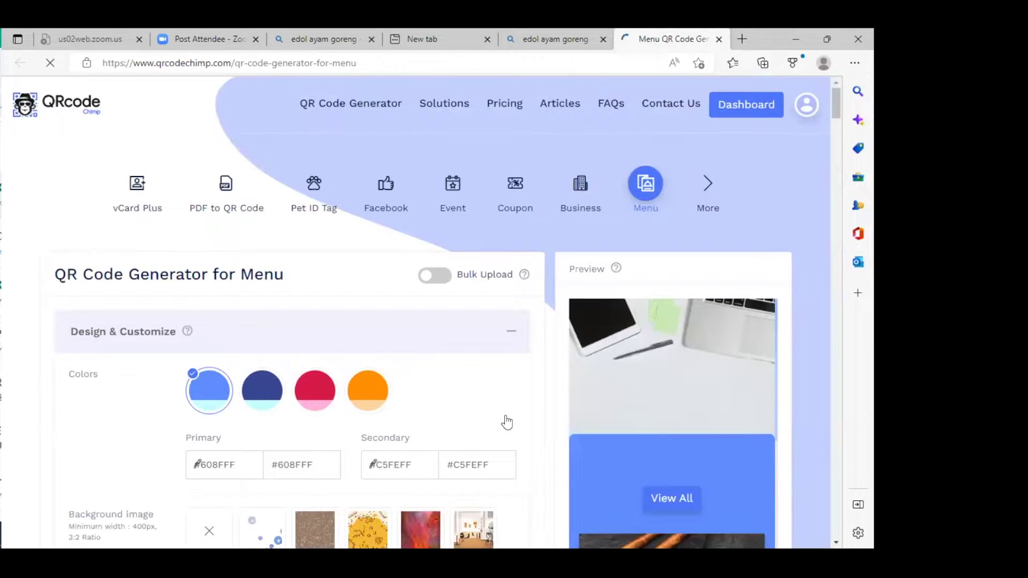
Select the previously uploaded Edol sunset photo as the menu page's background image.
{"action": "scroll", "coordinate": [507, 424], "scroll_direction": "down", "scroll_amount": 3}
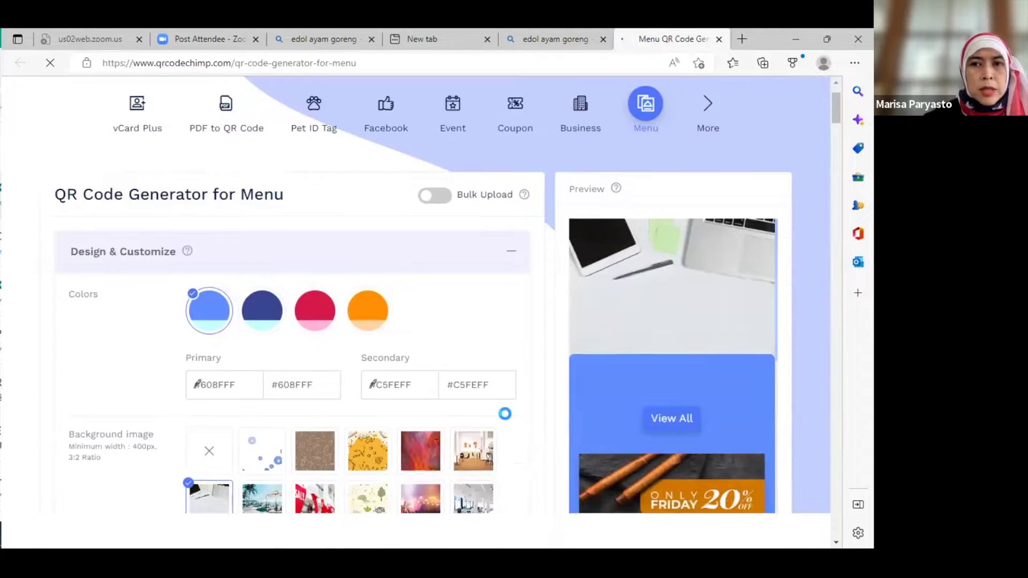
{"action": "scroll", "coordinate": [289, 424], "scroll_direction": "down", "scroll_amount": 3}
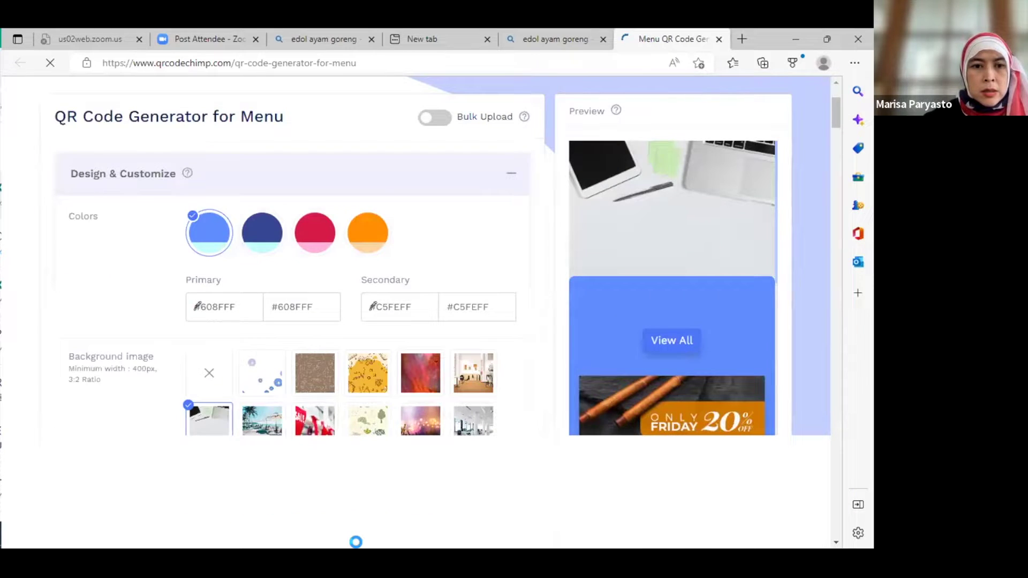
{"action": "scroll", "coordinate": [290, 424], "scroll_direction": "down", "scroll_amount": 2}
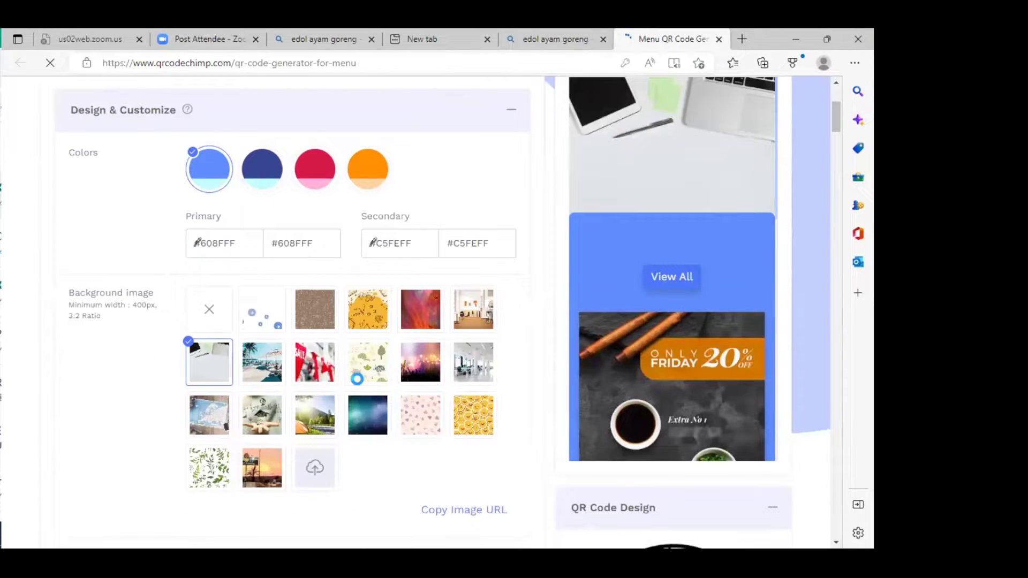
{"action": "scroll", "coordinate": [260, 469], "scroll_direction": "down", "scroll_amount": 4}
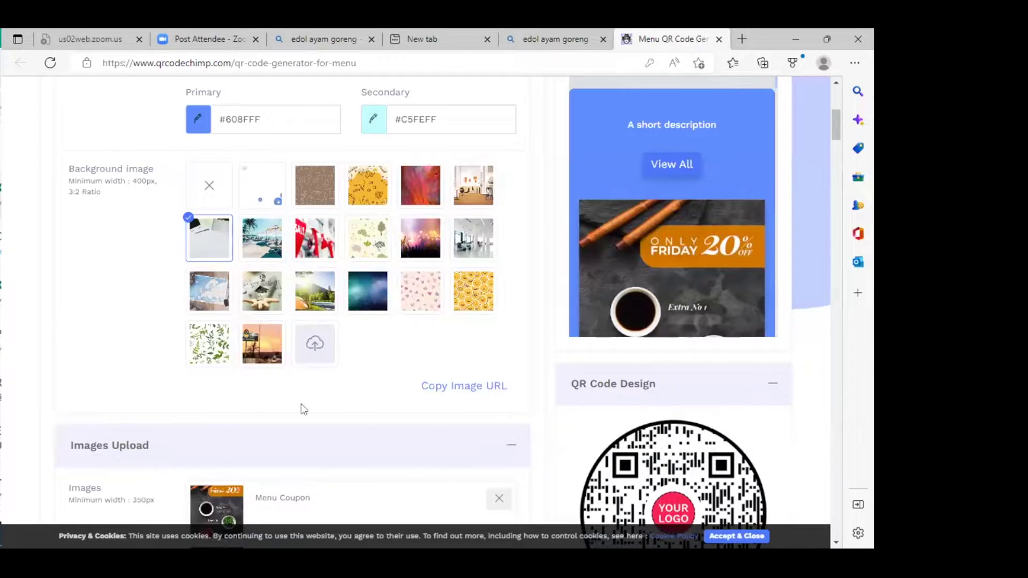
{"action": "mouse_move", "coordinate": [257, 348]}
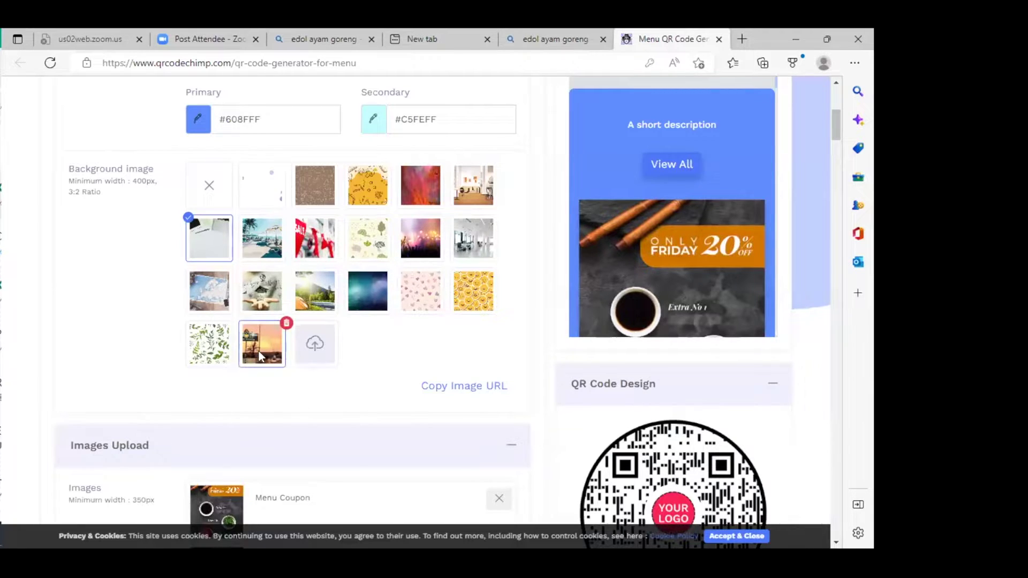
{"action": "left_click", "coordinate": [259, 349]}
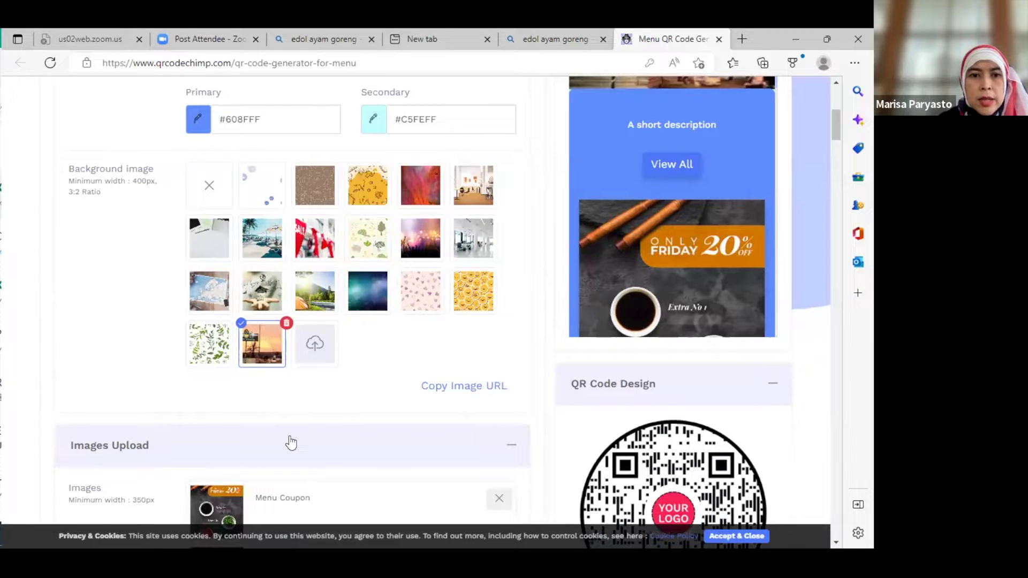
Remove the sample Menu Coupon image from the menu's uploaded images.
{"action": "scroll", "coordinate": [291, 443], "scroll_direction": "down", "scroll_amount": 1}
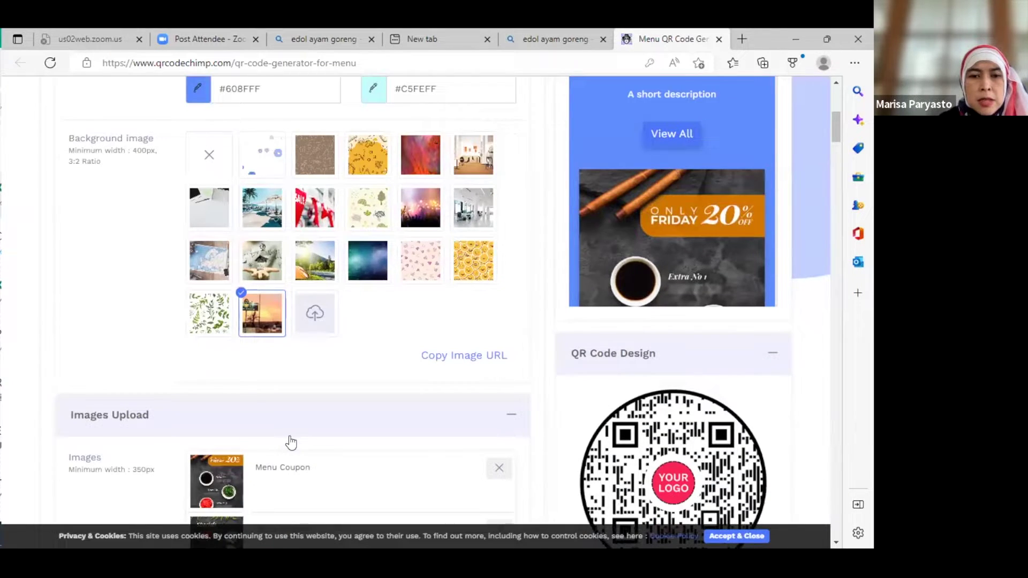
{"action": "scroll", "coordinate": [291, 444], "scroll_direction": "down", "scroll_amount": 2}
{"action": "scroll", "coordinate": [290, 444], "scroll_direction": "down", "scroll_amount": 1}
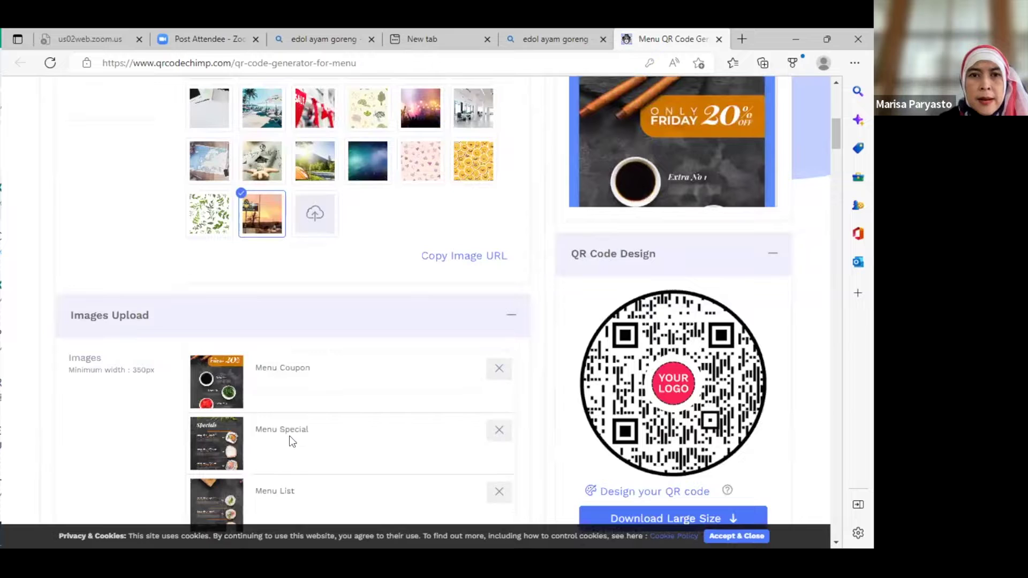
{"action": "scroll", "coordinate": [290, 437], "scroll_direction": "down", "scroll_amount": 5}
{"action": "scroll", "coordinate": [292, 442], "scroll_direction": "down", "scroll_amount": 1}
{"action": "scroll", "coordinate": [292, 442], "scroll_direction": "down", "scroll_amount": 2}
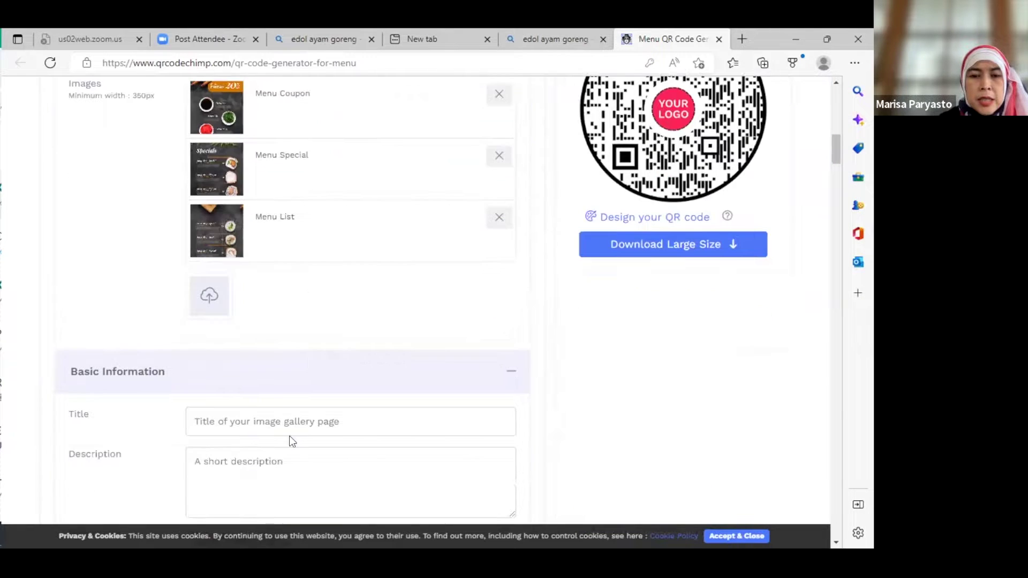
{"action": "scroll", "coordinate": [430, 256], "scroll_direction": "down", "scroll_amount": 6}
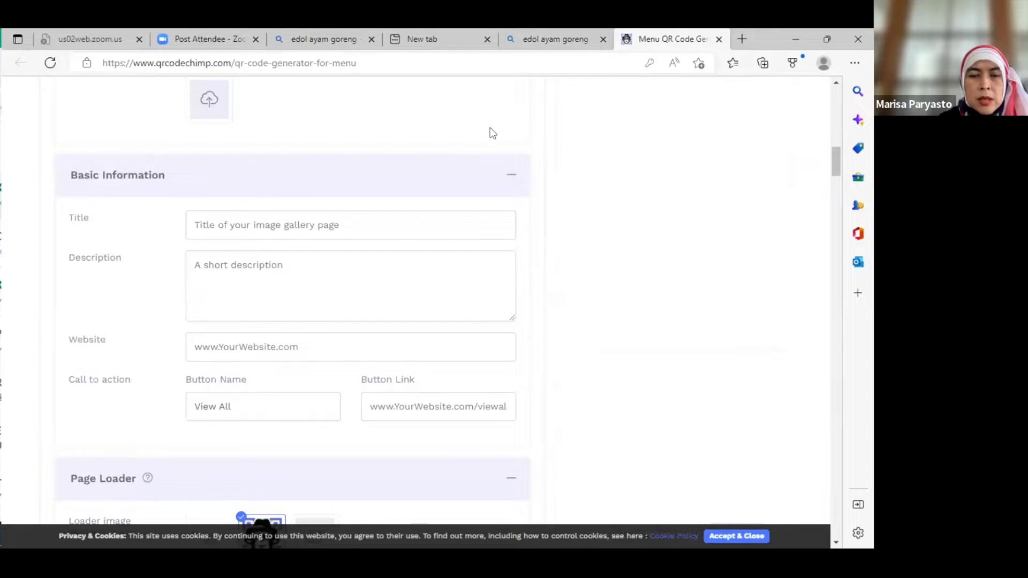
{"action": "scroll", "coordinate": [492, 133], "scroll_direction": "up", "scroll_amount": 6}
{"action": "scroll", "coordinate": [490, 127], "scroll_direction": "up", "scroll_amount": 1}
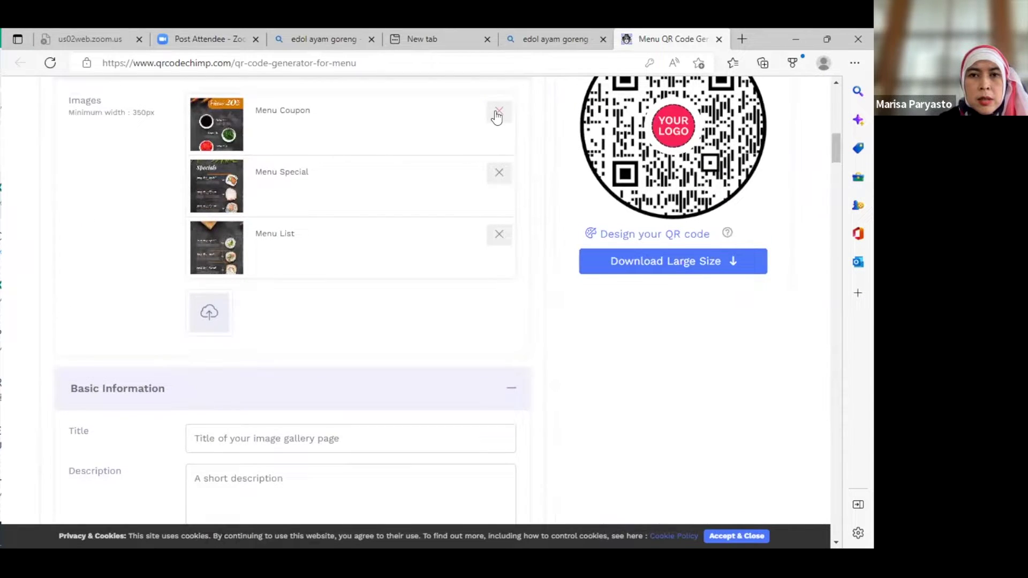
{"action": "left_click", "coordinate": [498, 114]}
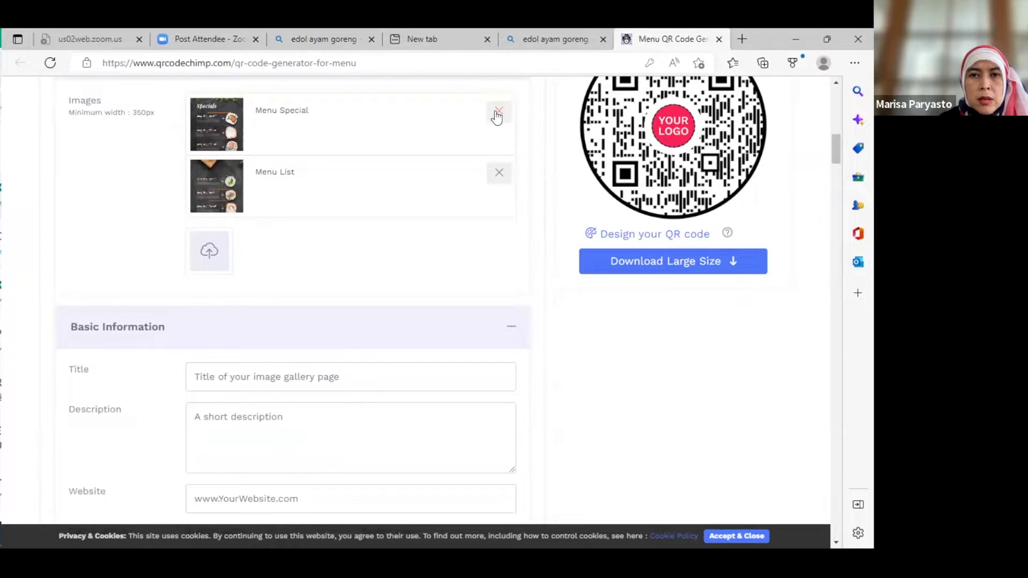
Remove the sample Menu Special and Menu List images and check the Downloads folder for replacement photos to upload.
{"action": "left_click", "coordinate": [499, 114]}
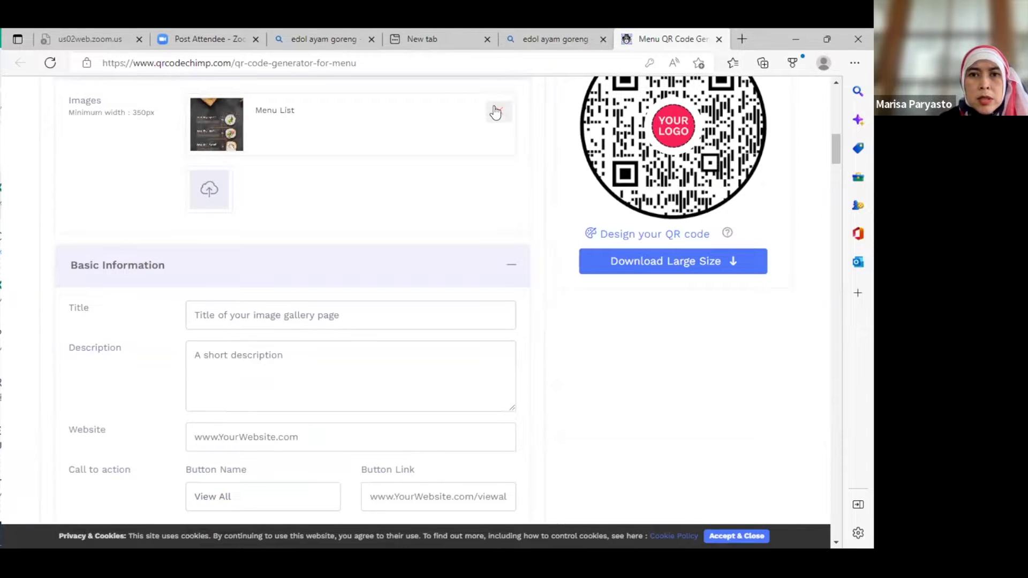
{"action": "left_click", "coordinate": [498, 114]}
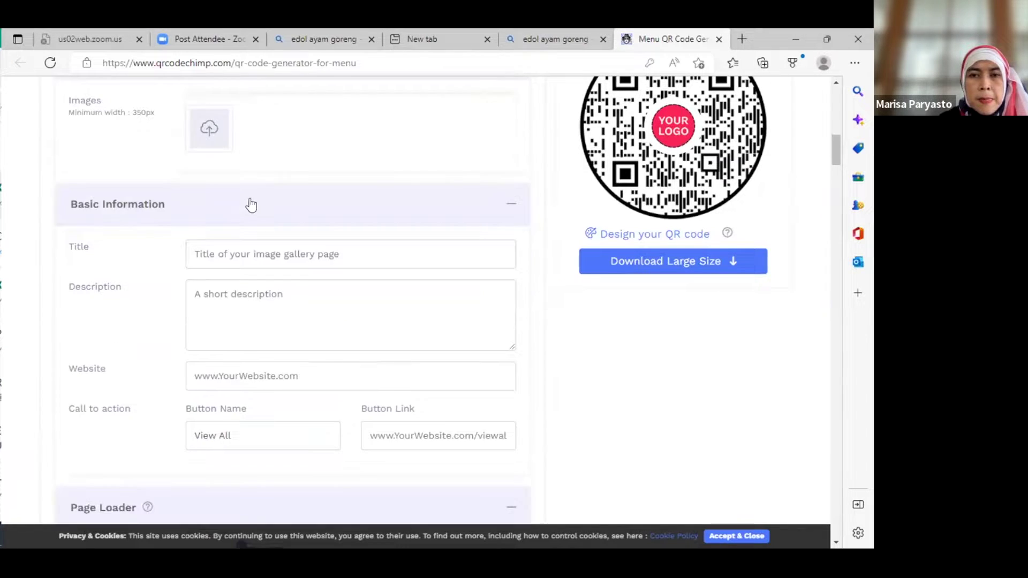
{"action": "left_click", "coordinate": [205, 140]}
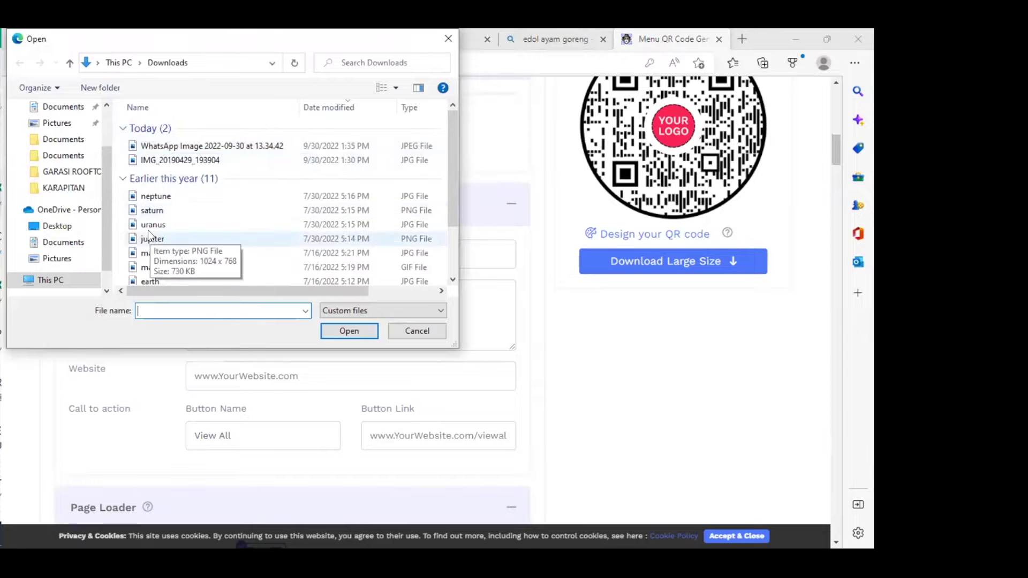
{"action": "left_click", "coordinate": [411, 331]}
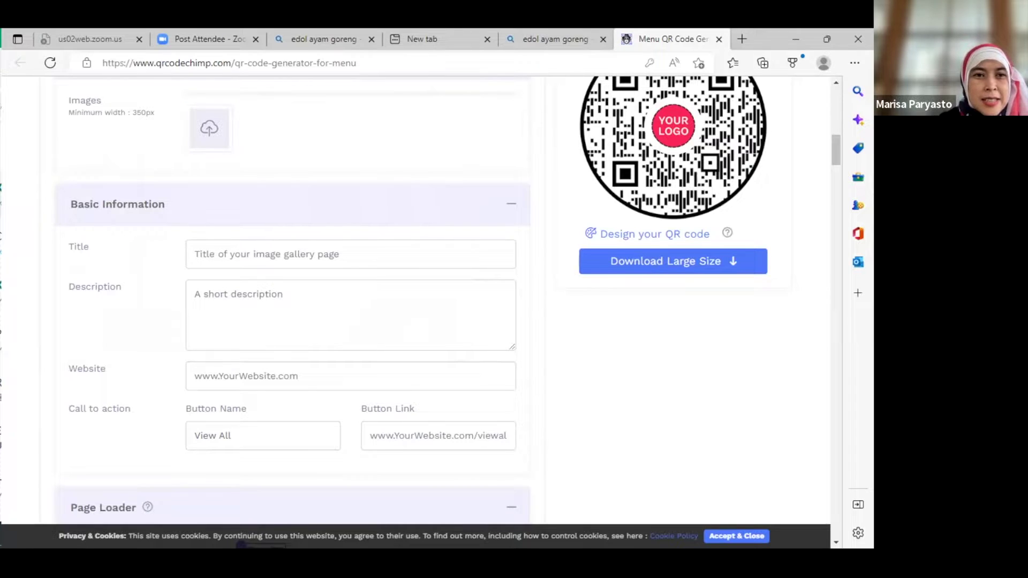
Switch to WhatsApp and find the album of food menu photos in the open chat.
{"action": "key", "text": "alt+Tab"}
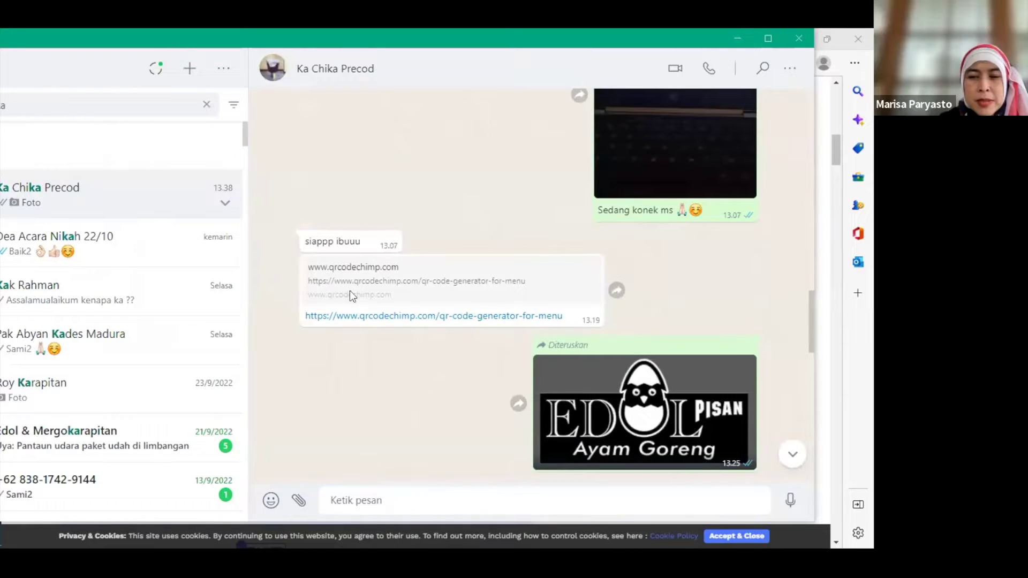
{"action": "scroll", "coordinate": [351, 296], "scroll_direction": "down", "scroll_amount": 4}
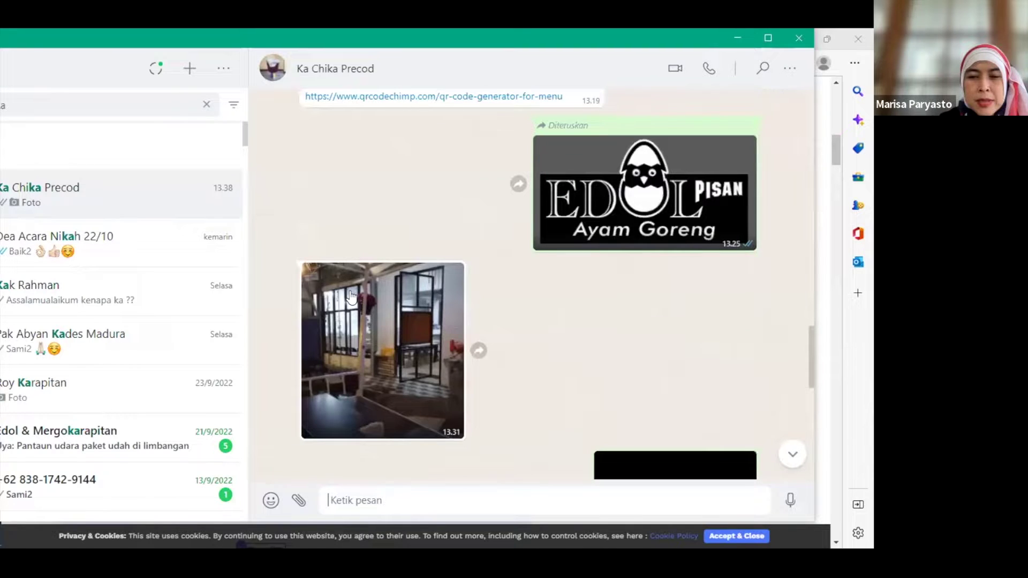
{"action": "scroll", "coordinate": [351, 296], "scroll_direction": "down", "scroll_amount": 1}
{"action": "scroll", "coordinate": [363, 349], "scroll_direction": "down", "scroll_amount": 2}
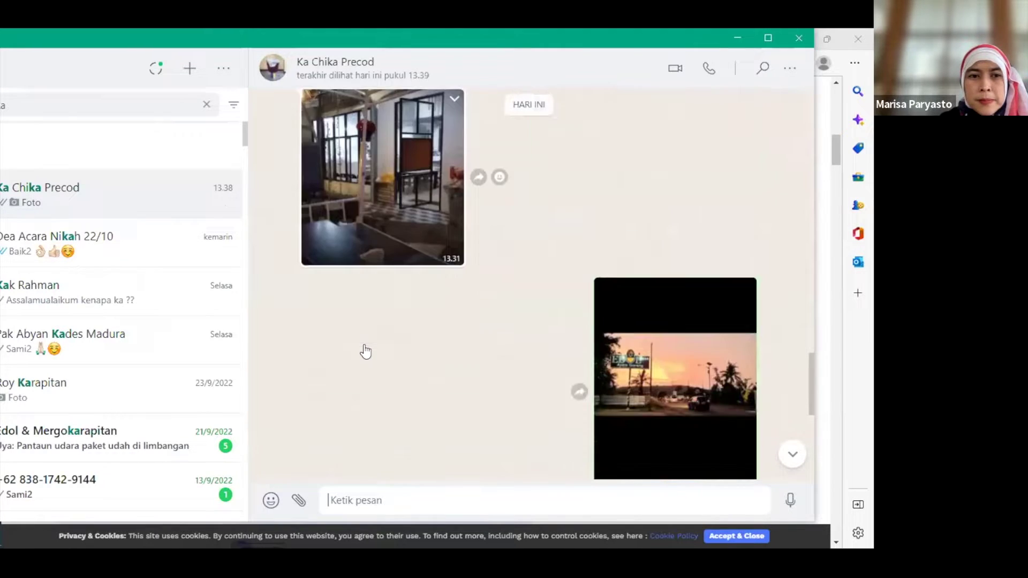
{"action": "scroll", "coordinate": [364, 351], "scroll_direction": "down", "scroll_amount": 1}
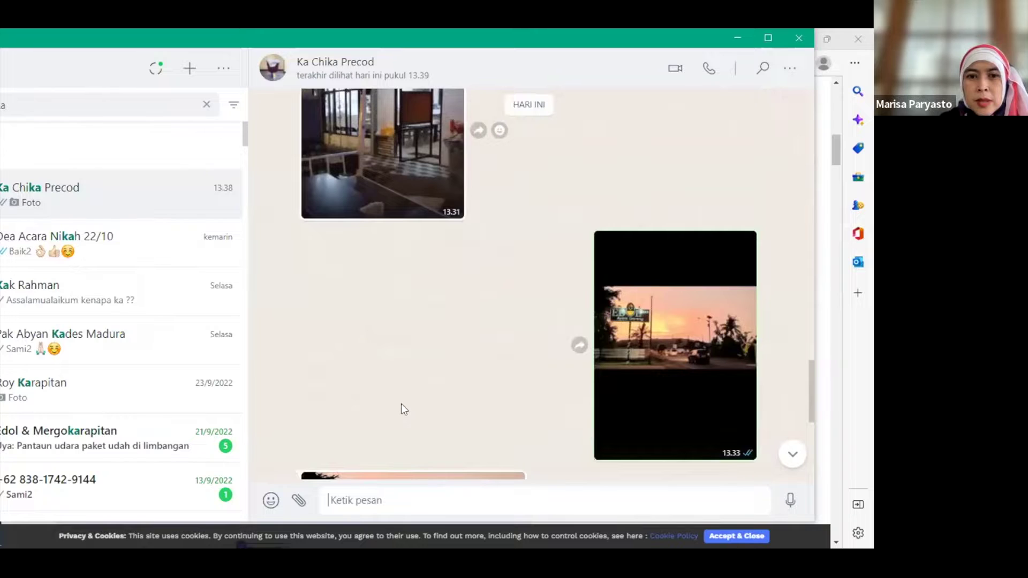
{"action": "scroll", "coordinate": [402, 405], "scroll_direction": "down", "scroll_amount": 2}
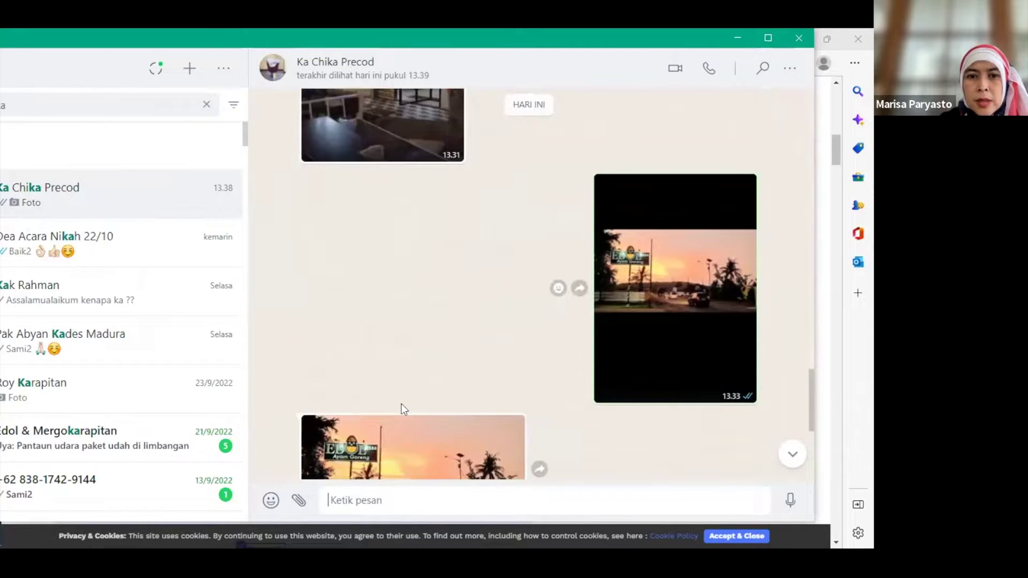
{"action": "scroll", "coordinate": [402, 407], "scroll_direction": "down", "scroll_amount": 1}
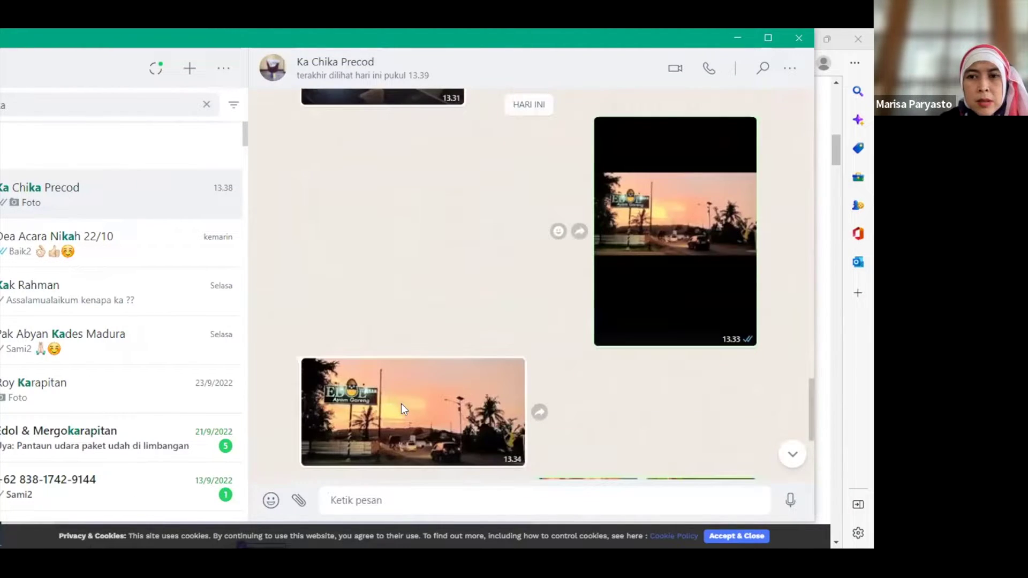
{"action": "scroll", "coordinate": [404, 409], "scroll_direction": "down", "scroll_amount": 2}
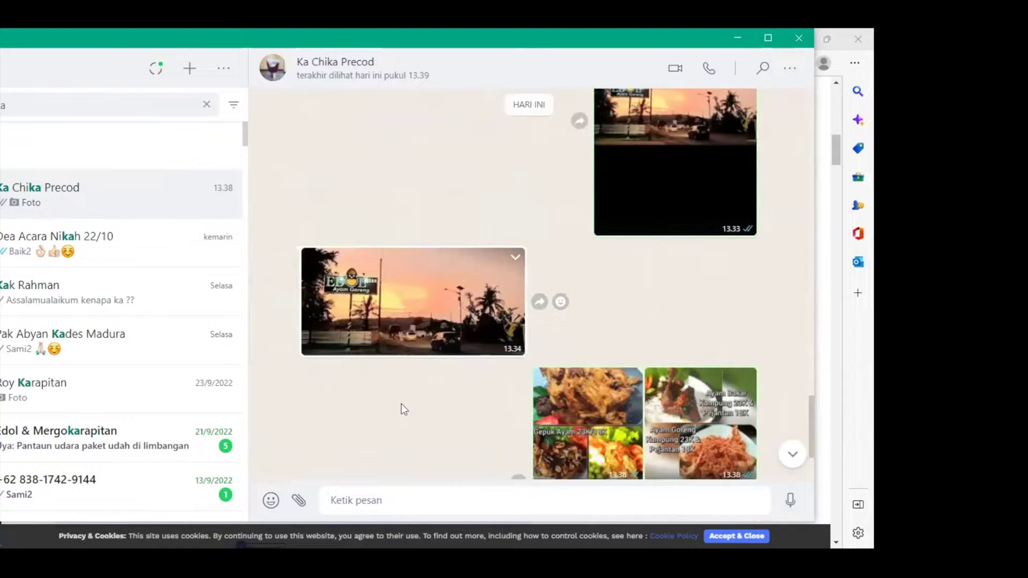
{"action": "scroll", "coordinate": [404, 409], "scroll_direction": "down", "scroll_amount": 2}
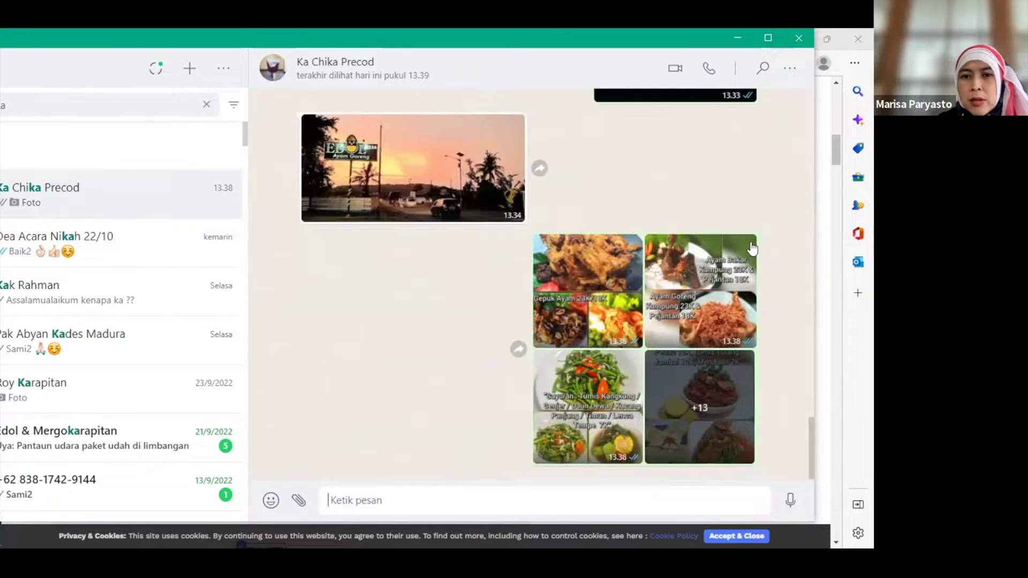
Download all photos of the food menu album as the zip WhatsApp Unknown 2022-09-30 at 13.44.17 into the Downloads folder.
{"action": "mouse_move", "coordinate": [748, 250]}
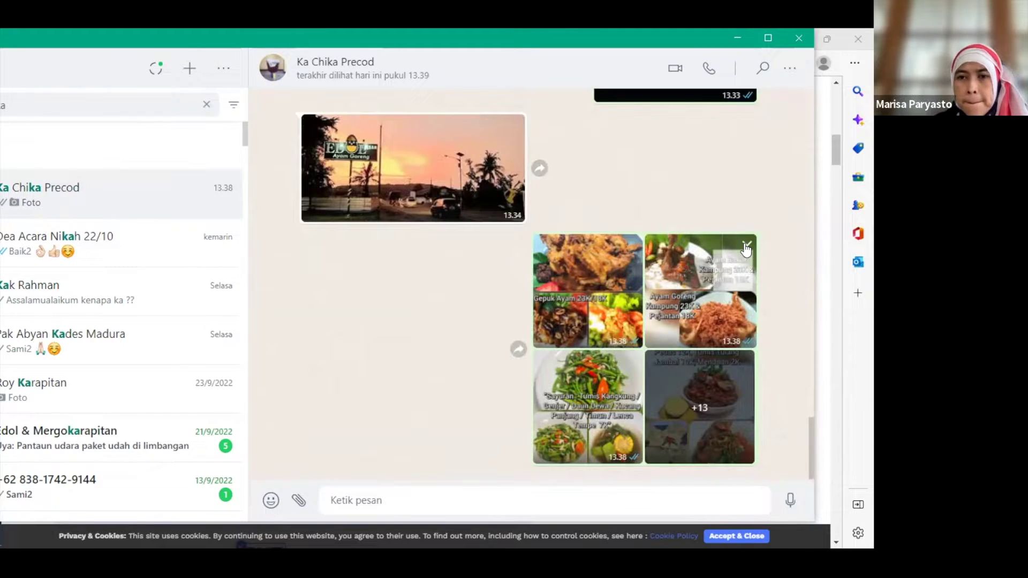
{"action": "left_click", "coordinate": [746, 246]}
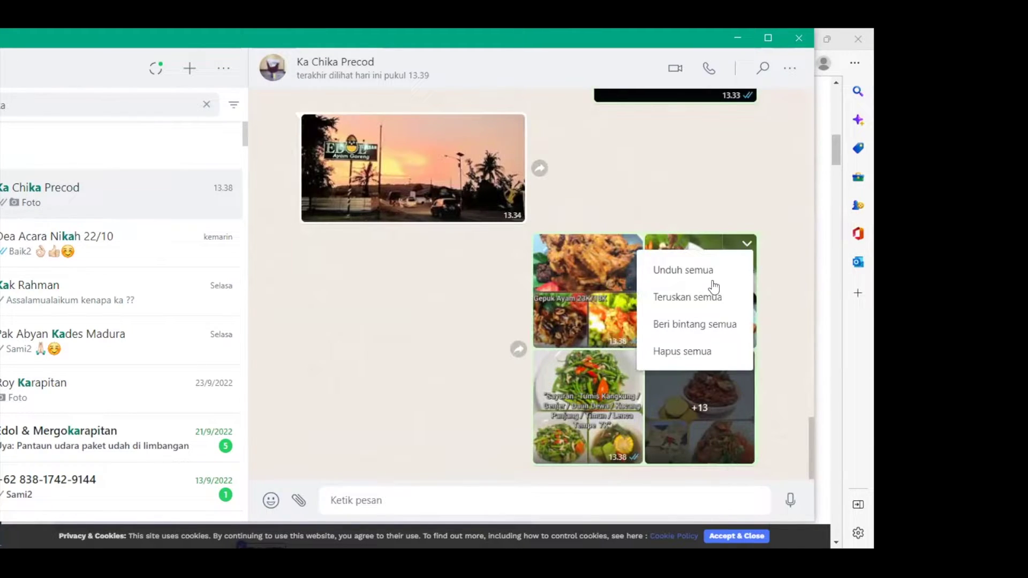
{"action": "left_click", "coordinate": [681, 271]}
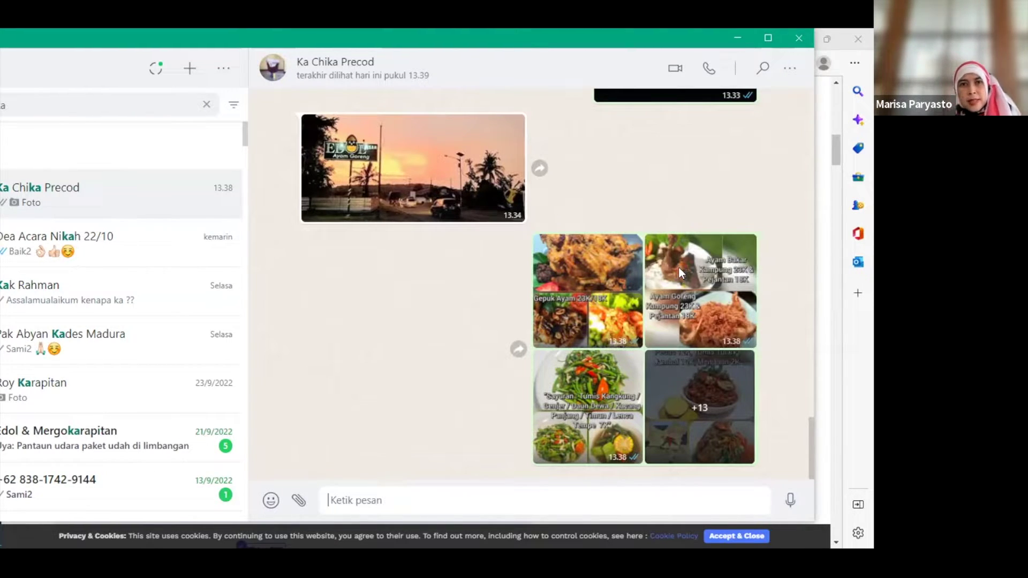
{"action": "mouse_move", "coordinate": [680, 268]}
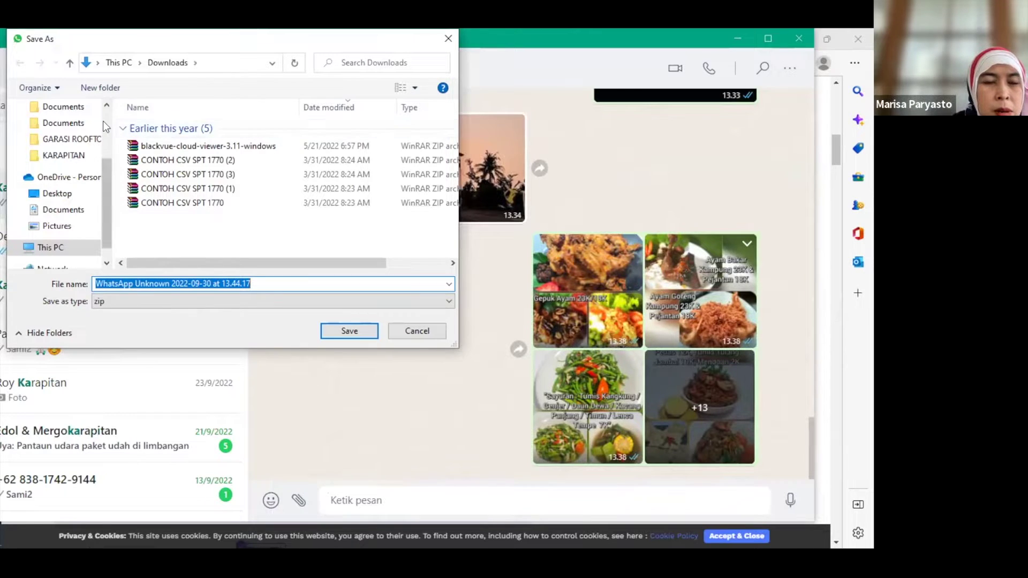
{"action": "scroll", "coordinate": [103, 121], "scroll_direction": "up", "scroll_amount": 2}
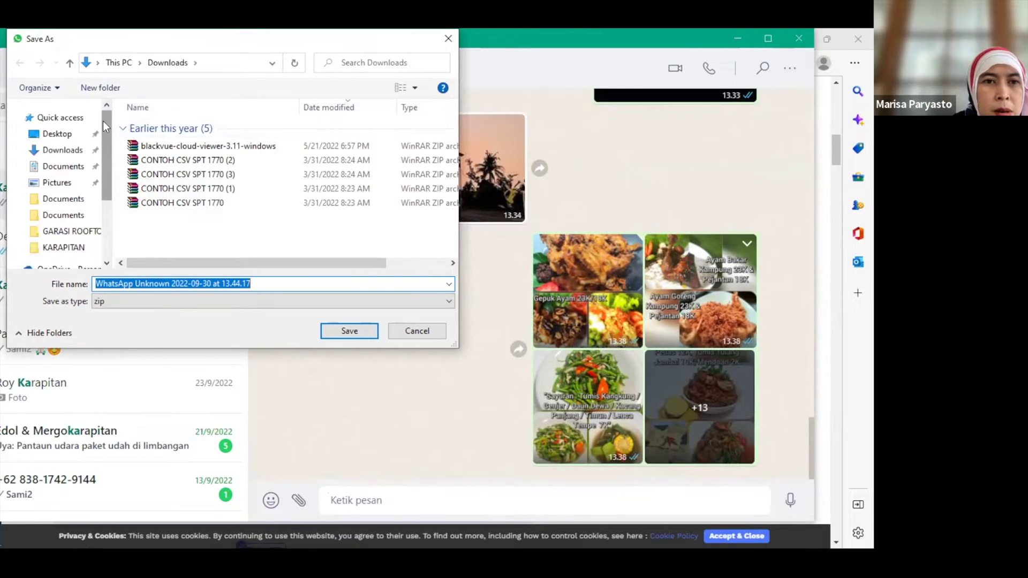
{"action": "left_click", "coordinate": [56, 151]}
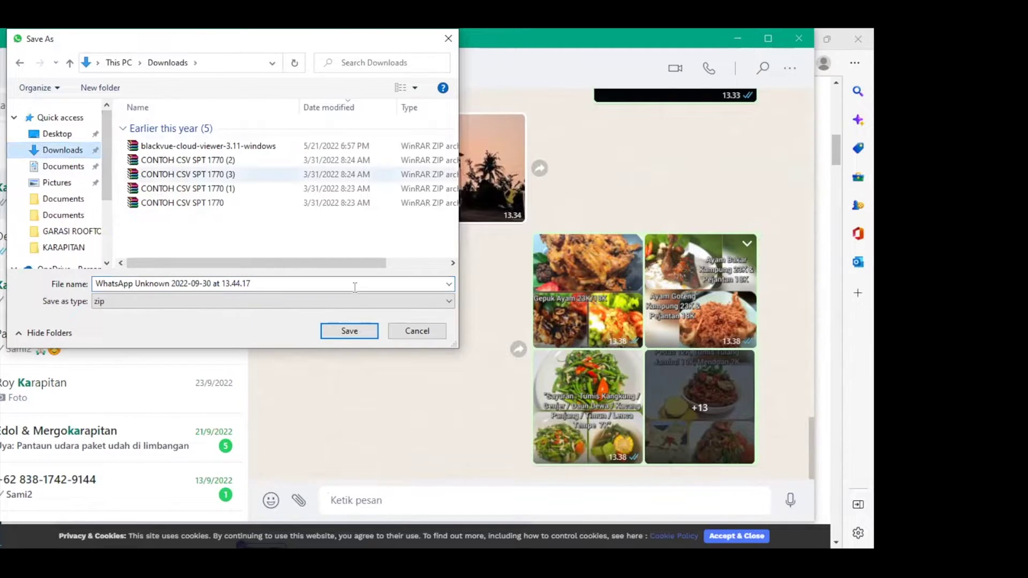
{"action": "left_click", "coordinate": [353, 331]}
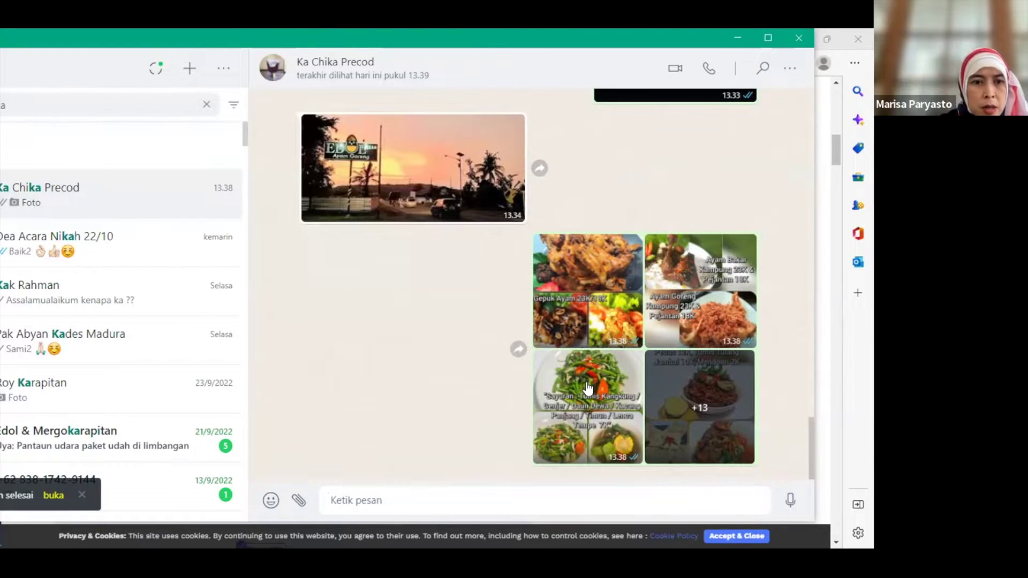
Try to open the downloaded zip archive from WhatsApp's download notification.
{"action": "left_click", "coordinate": [52, 495]}
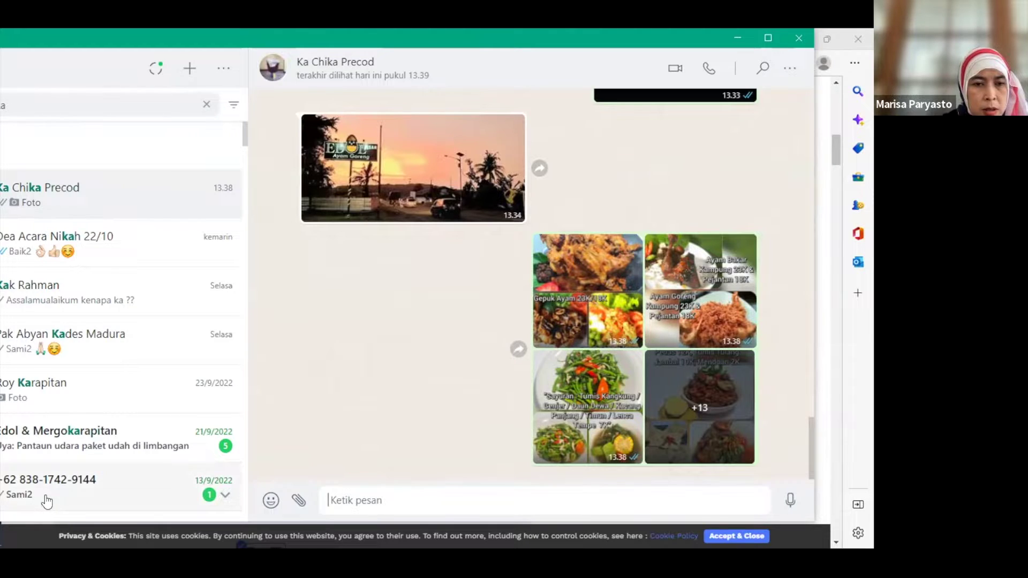
{"action": "left_click", "coordinate": [48, 497]}
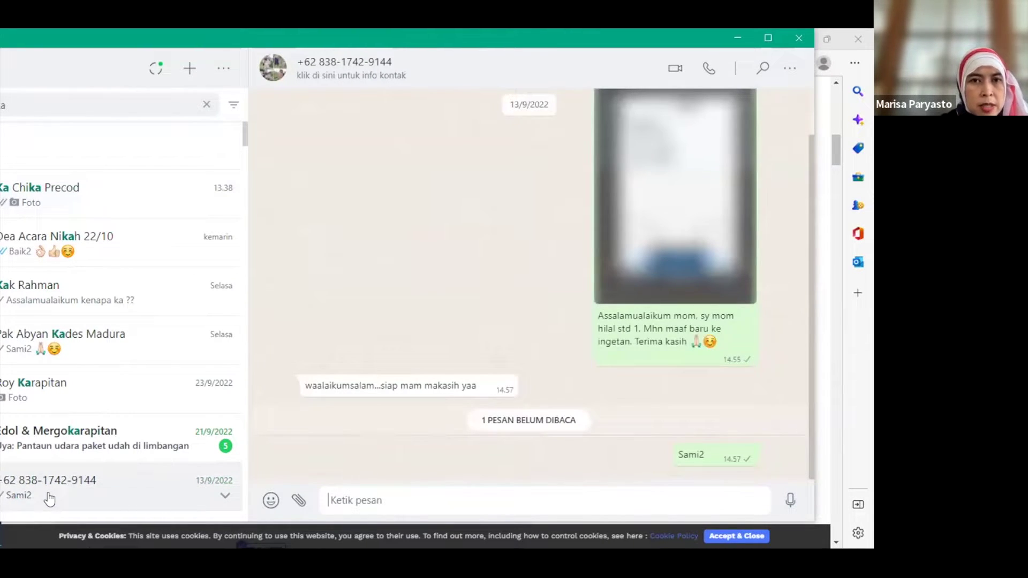
Return to the menu QR code page in the browser, collapse Basic Information and look in Downloads for menu photos to upload.
{"action": "left_click", "coordinate": [825, 296]}
{"action": "left_click", "coordinate": [161, 204]}
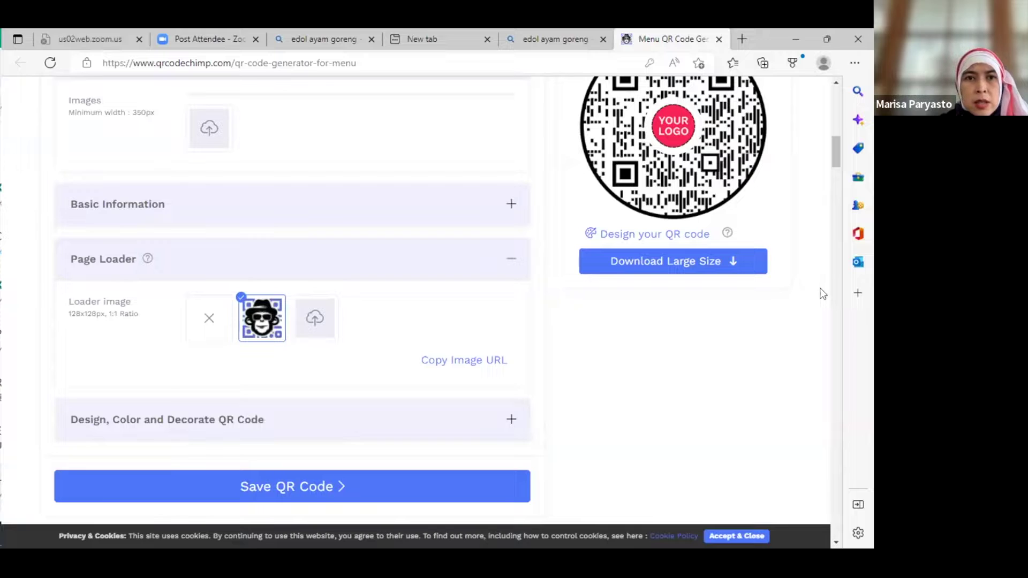
{"action": "left_click", "coordinate": [208, 129]}
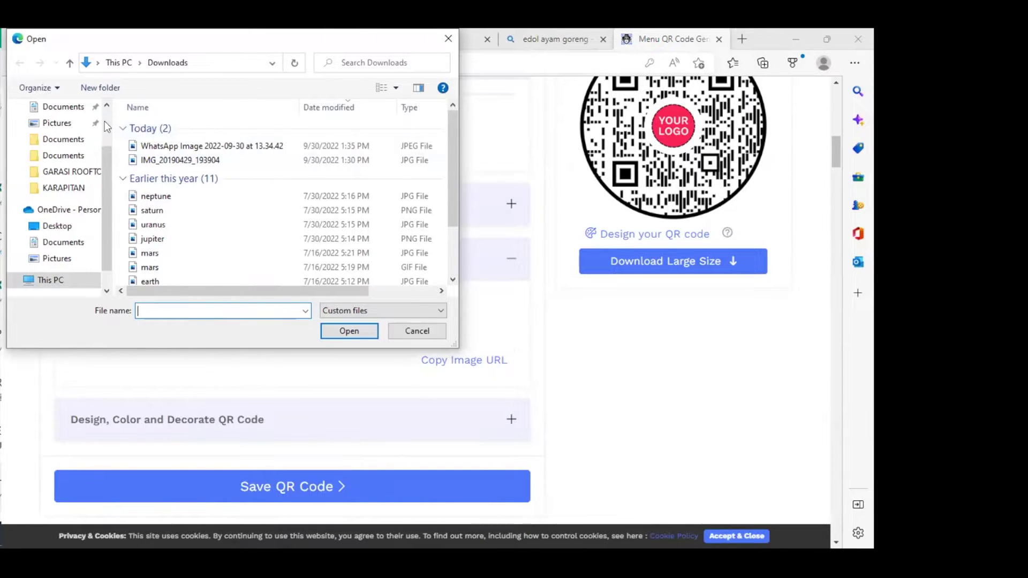
{"action": "scroll", "coordinate": [105, 121], "scroll_direction": "up", "scroll_amount": 2}
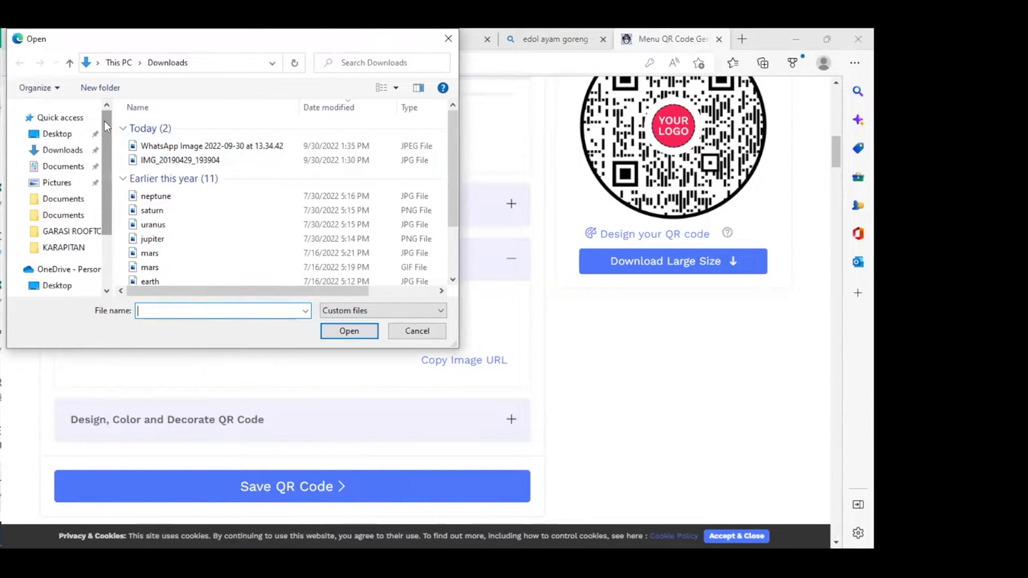
{"action": "left_click", "coordinate": [56, 152]}
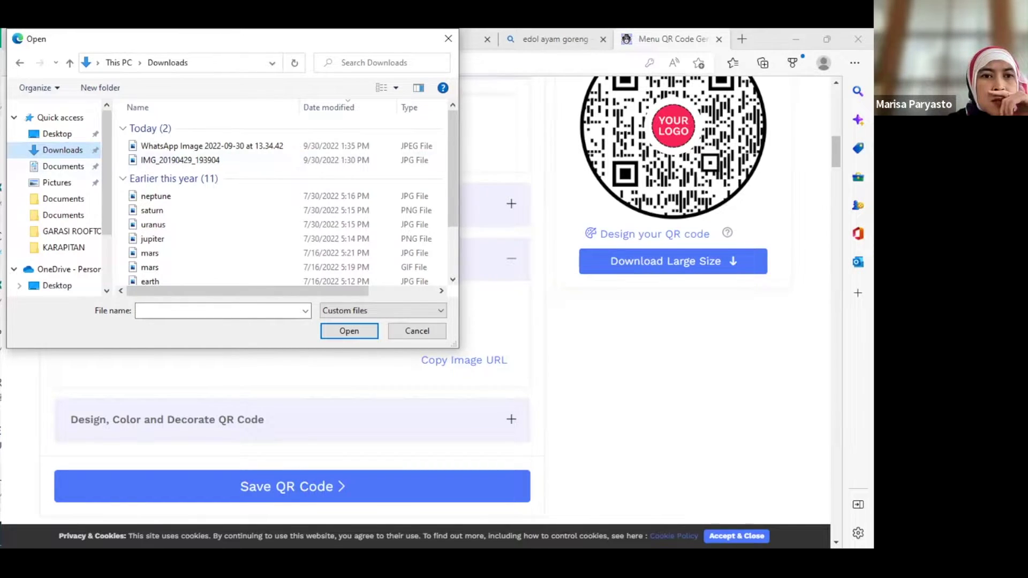
Go back to the food photo chat in WhatsApp and check through the album's save dialog where the zip was stored.
{"action": "key", "text": "alt+Tab"}
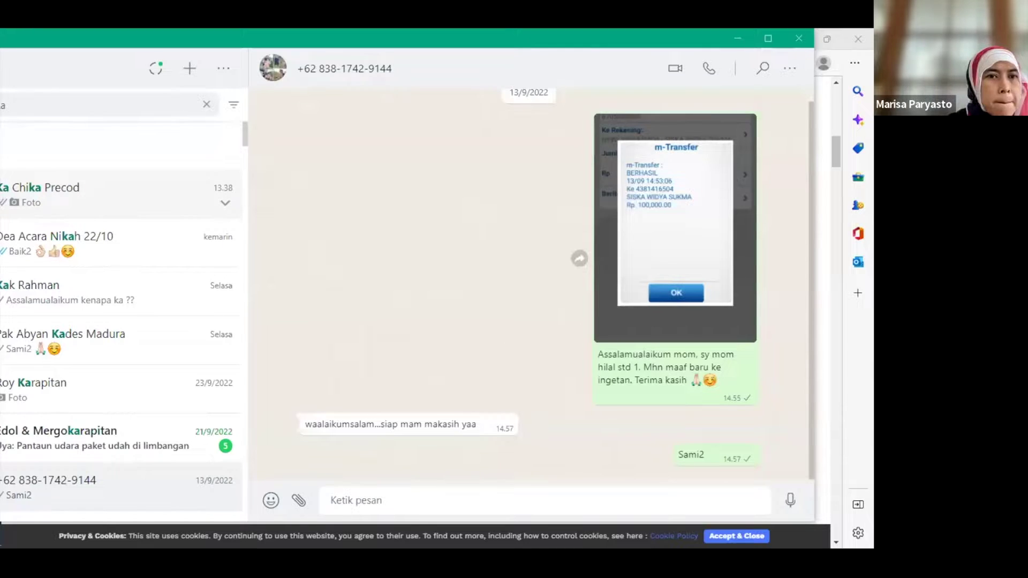
{"action": "left_click", "coordinate": [42, 196]}
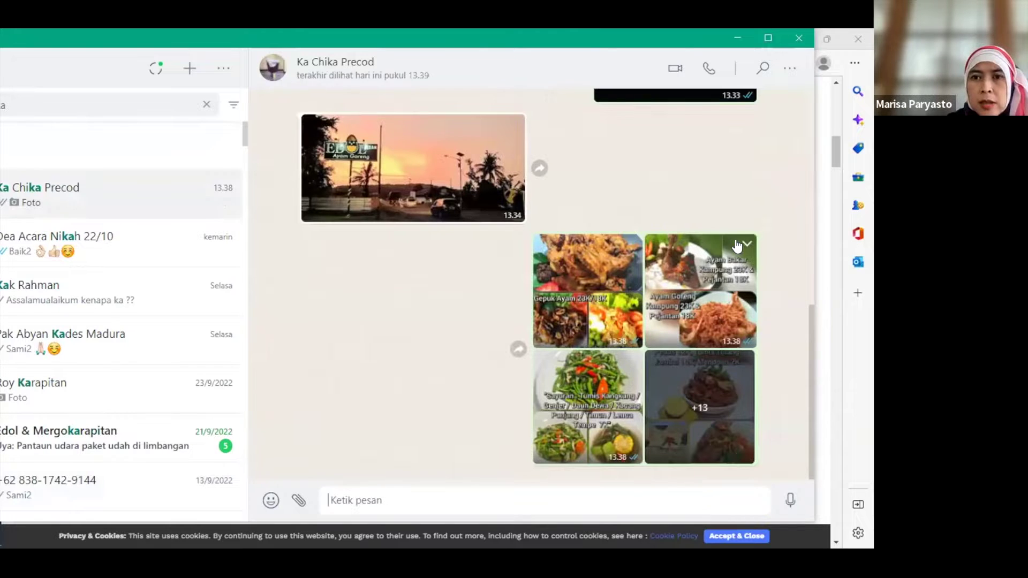
{"action": "left_click", "coordinate": [746, 244]}
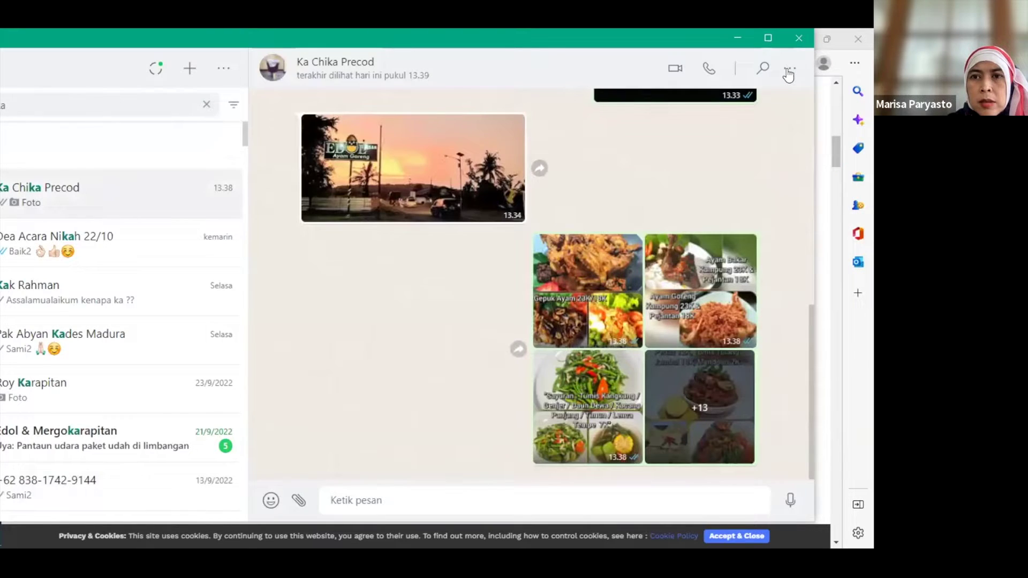
{"action": "left_click", "coordinate": [748, 246]}
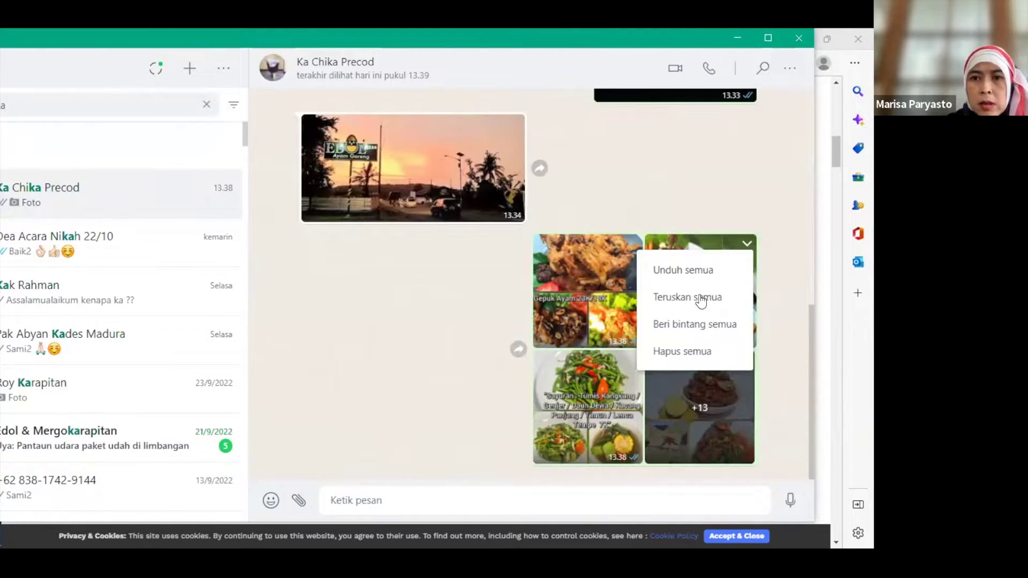
{"action": "left_click", "coordinate": [683, 271]}
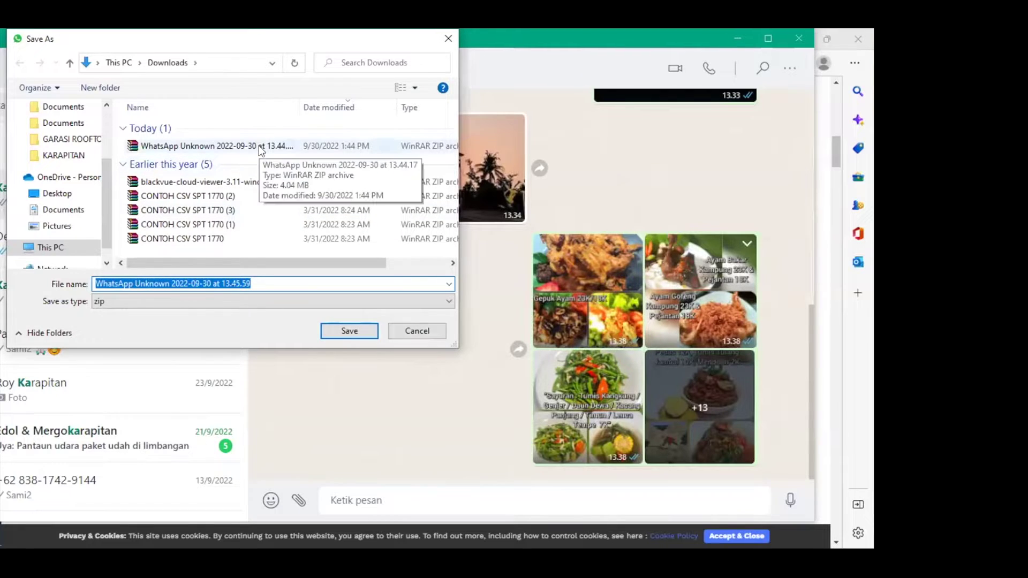
{"action": "left_click", "coordinate": [414, 332]}
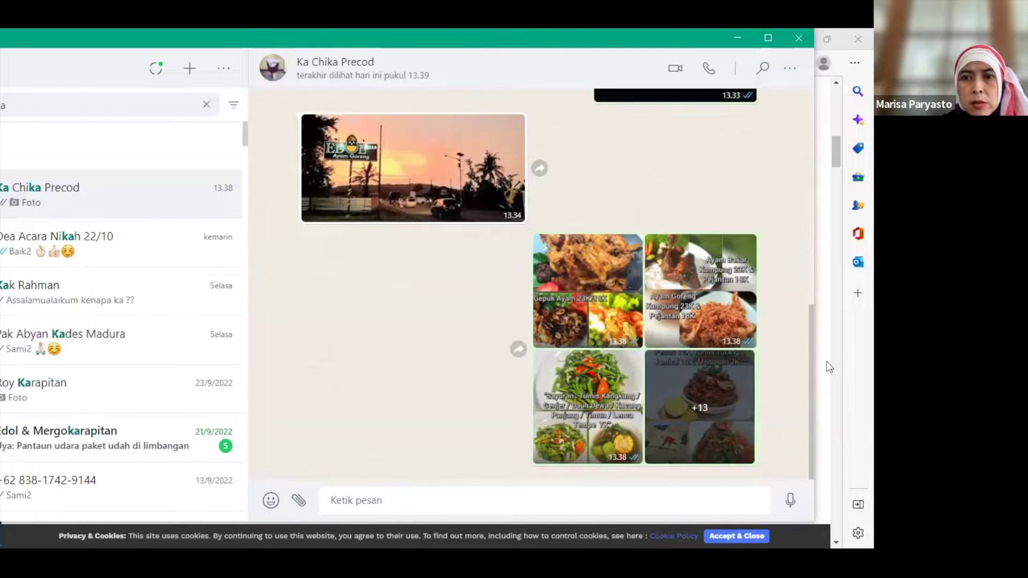
Cancel the pending menu image upload in the browser and minimise both the browser and WhatsApp to reach the desktop.
{"action": "key", "text": "alt+Tab"}
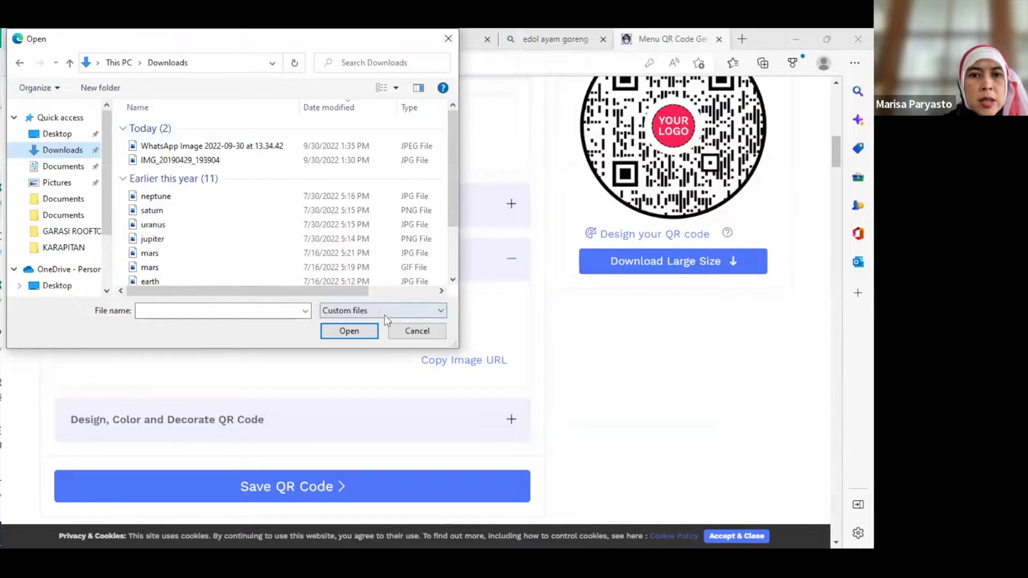
{"action": "left_click", "coordinate": [398, 328]}
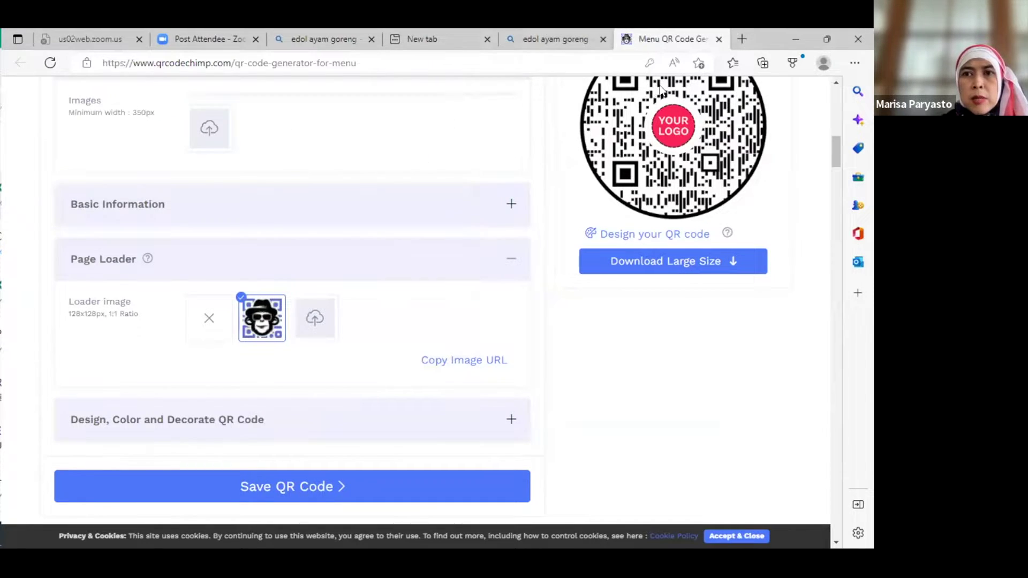
{"action": "left_click", "coordinate": [795, 41]}
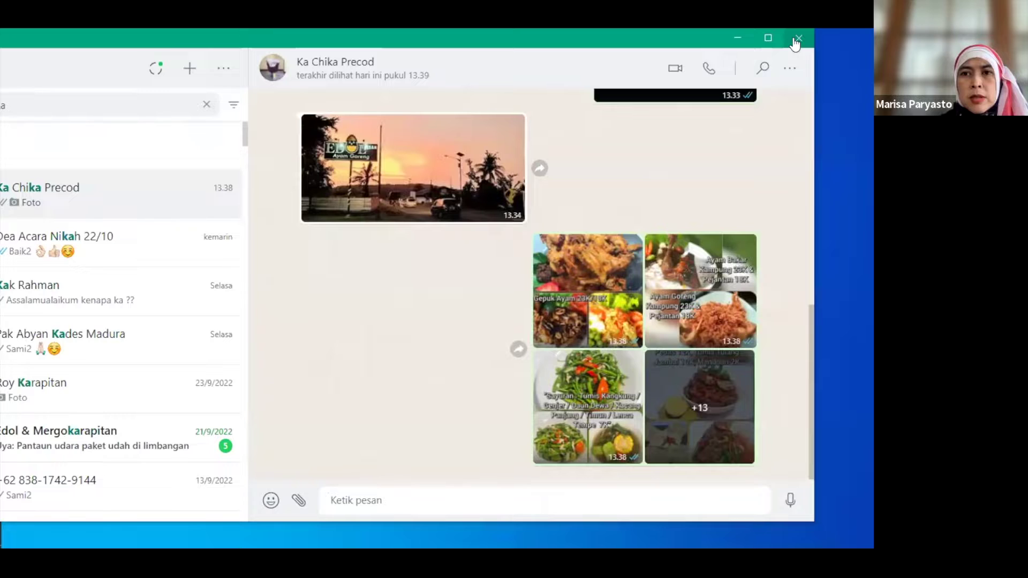
{"action": "left_click", "coordinate": [737, 38]}
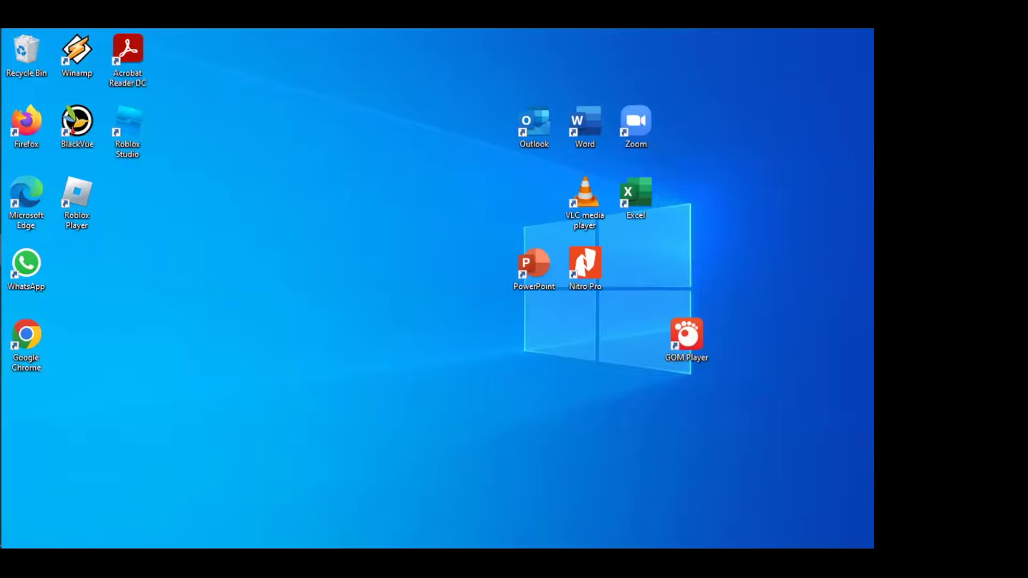
Find File Explorer through the Windows search with "file" and open its Downloads folder.
{"action": "mouse_move", "coordinate": [1, 250]}
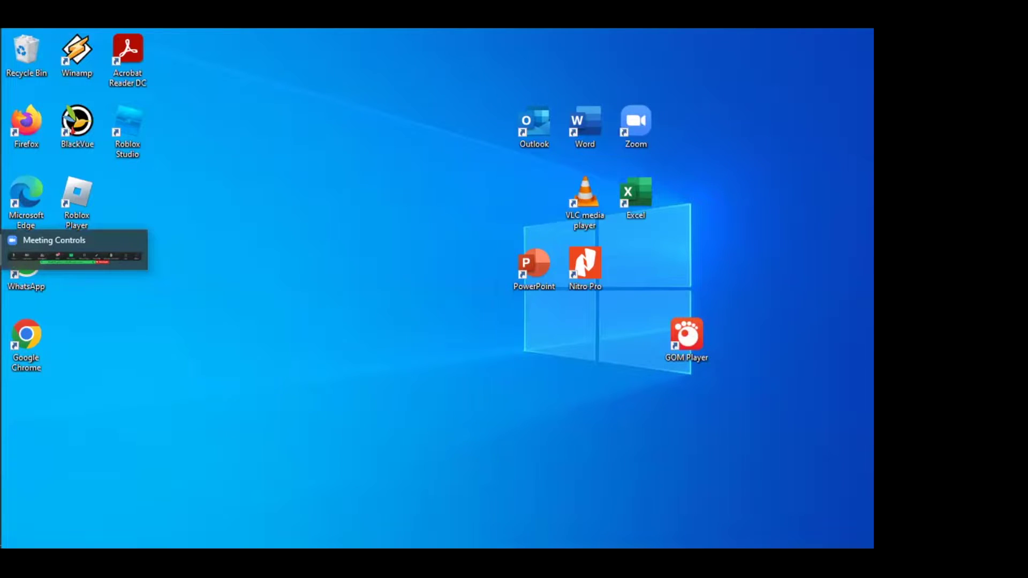
{"action": "mouse_move", "coordinate": [1, 224]}
{"action": "mouse_move", "coordinate": [1, 156]}
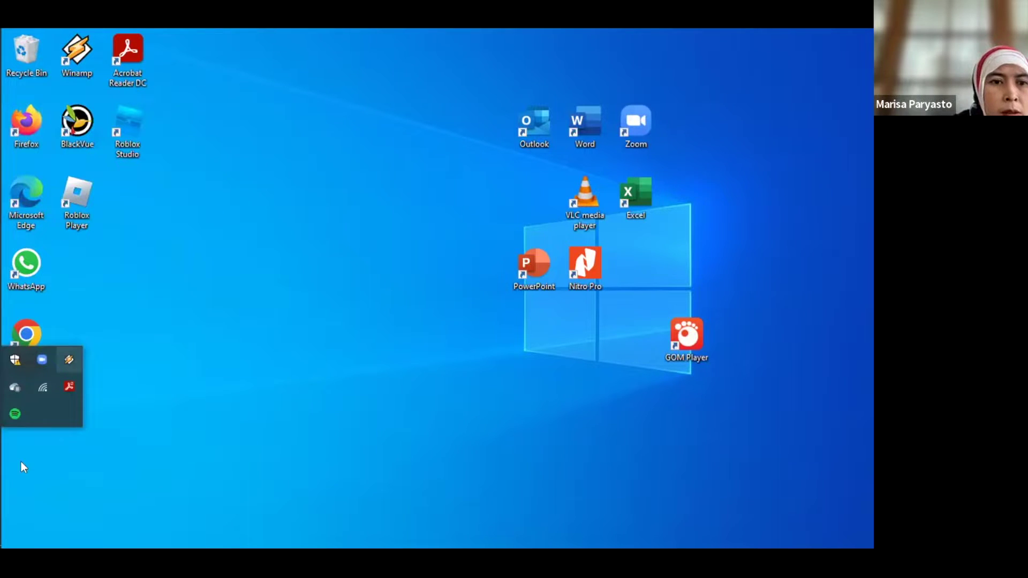
{"action": "key", "text": "super+s"}
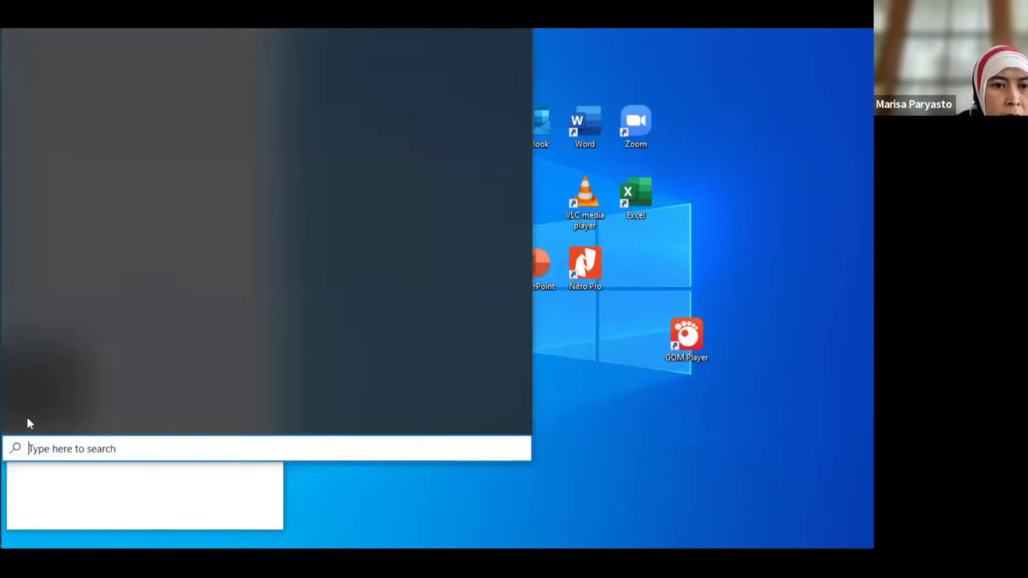
{"action": "type", "text": "file"}
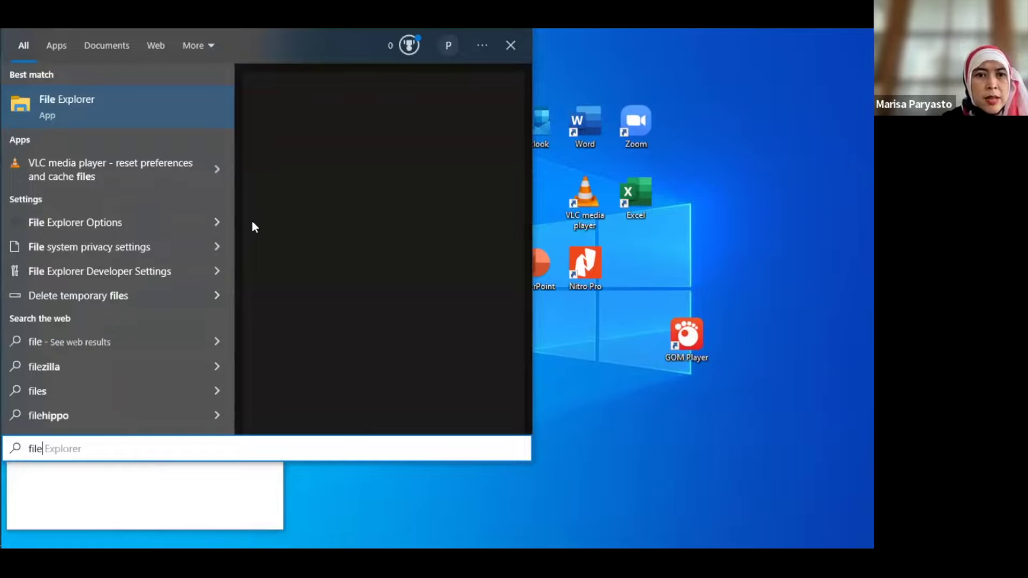
{"action": "left_click", "coordinate": [54, 107]}
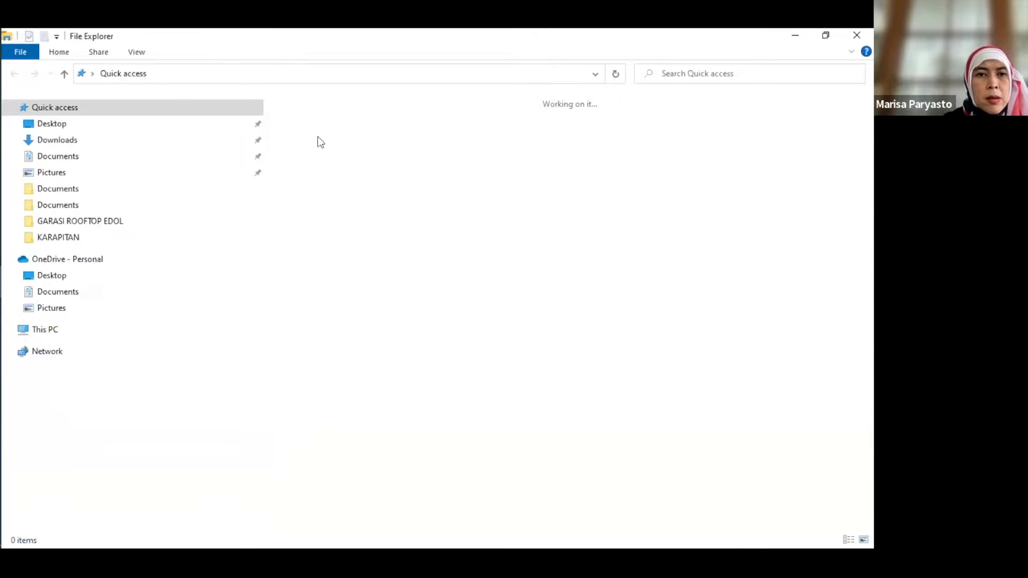
{"action": "left_click", "coordinate": [60, 141]}
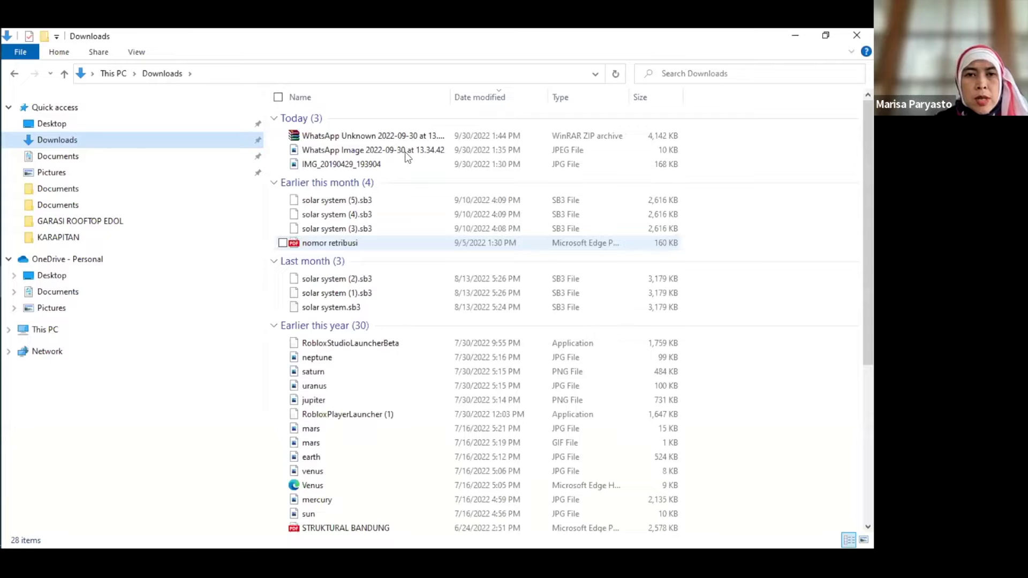
Extract all photos from the WhatsApp Unknown 2022-09-30 zip archive directly into the Downloads folder, and close the archive.
{"action": "left_click", "coordinate": [378, 136]}
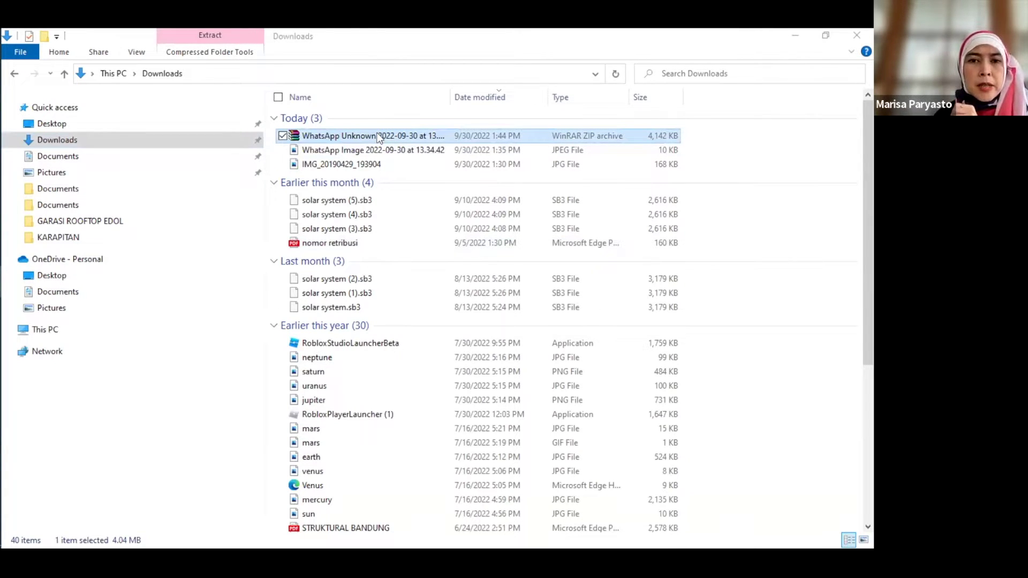
{"action": "double_click", "coordinate": [379, 136]}
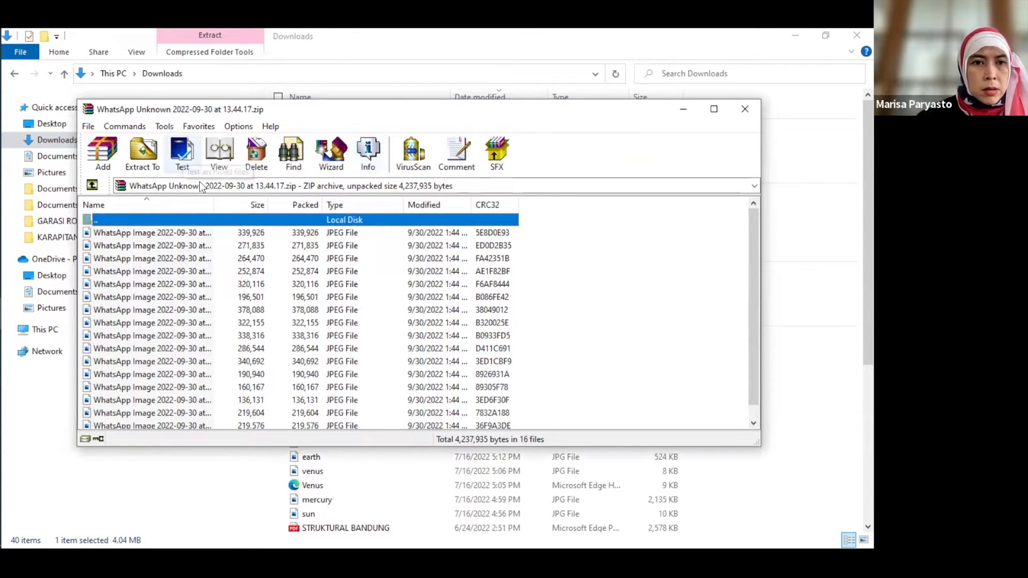
{"action": "left_click", "coordinate": [143, 155]}
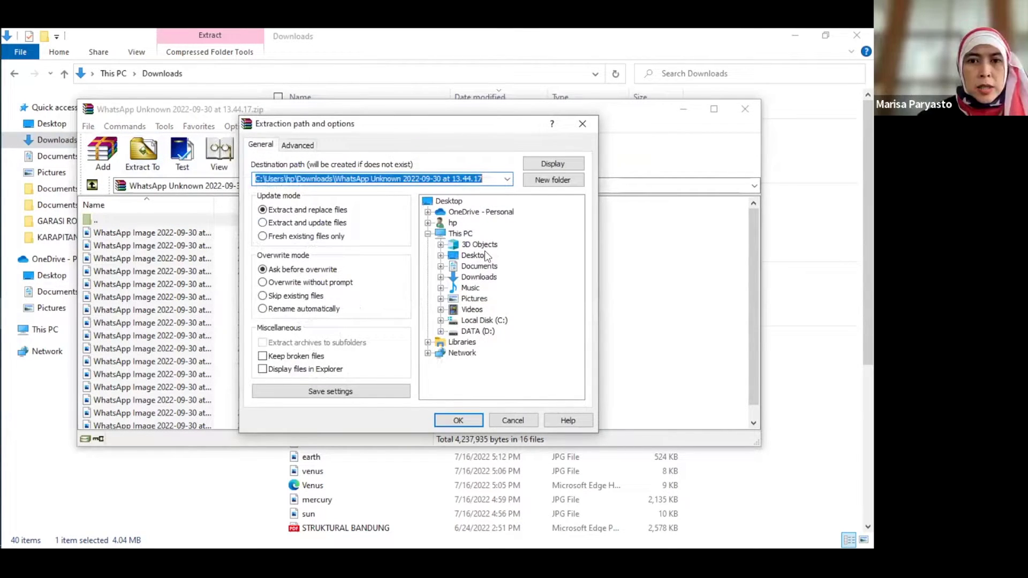
{"action": "left_click", "coordinate": [485, 278]}
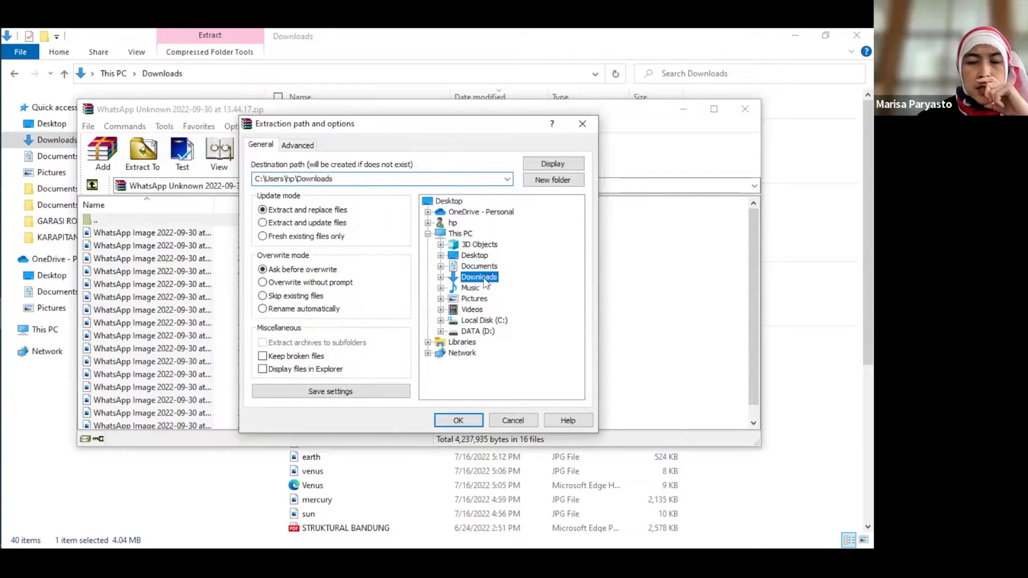
{"action": "left_click", "coordinate": [461, 420]}
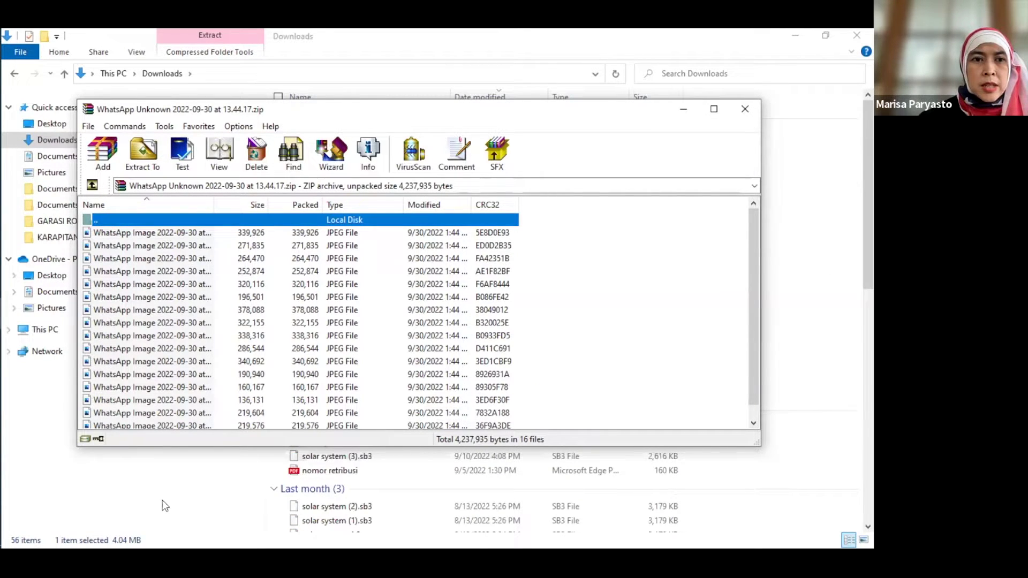
{"action": "key", "text": "alt+F4"}
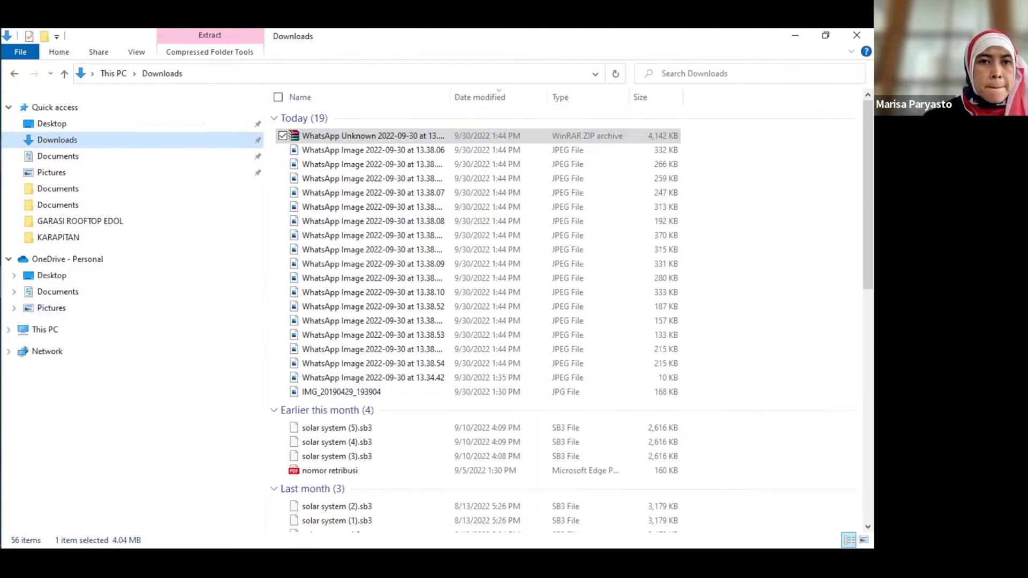
Return to the menu QR code page in the browser, start a menu image upload and browse to the Downloads folder.
{"action": "key", "text": "alt+Tab"}
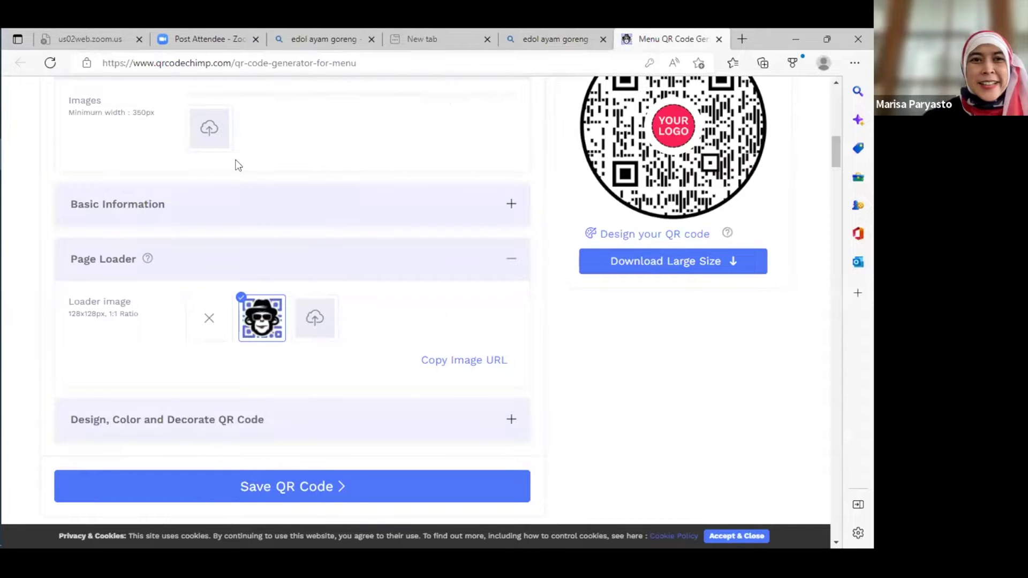
{"action": "left_click", "coordinate": [206, 130]}
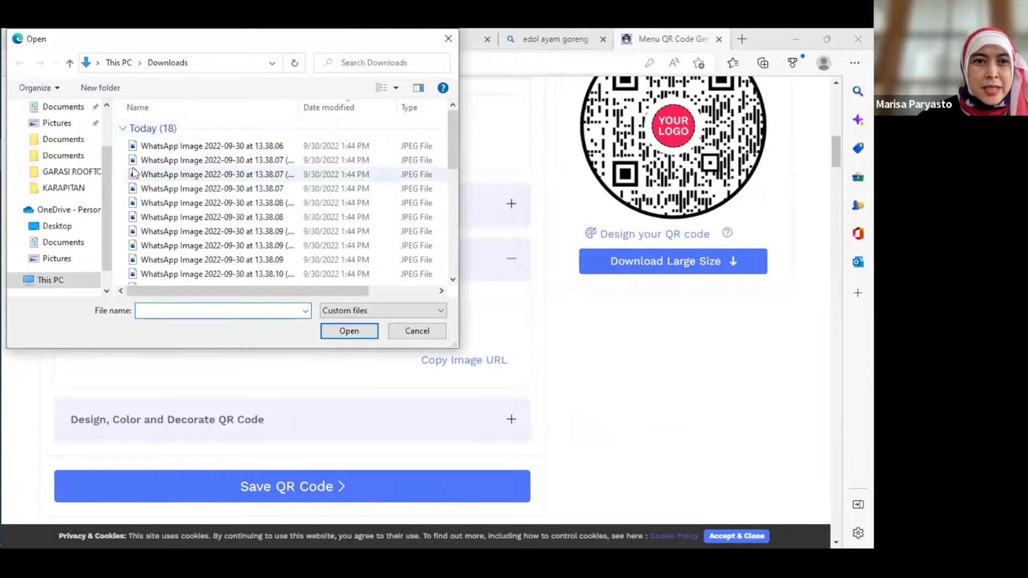
{"action": "left_click", "coordinate": [63, 156]}
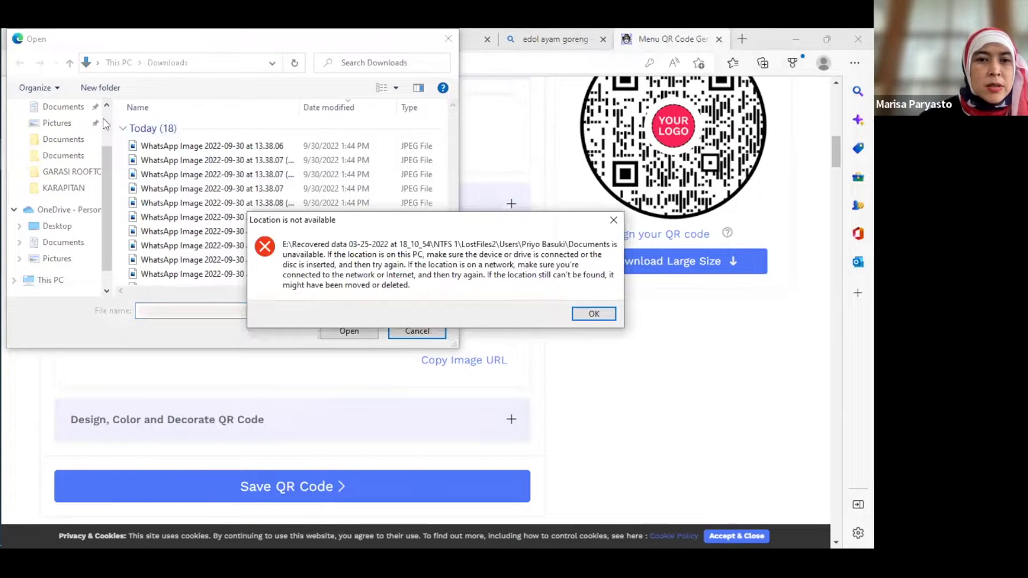
{"action": "left_click", "coordinate": [583, 313]}
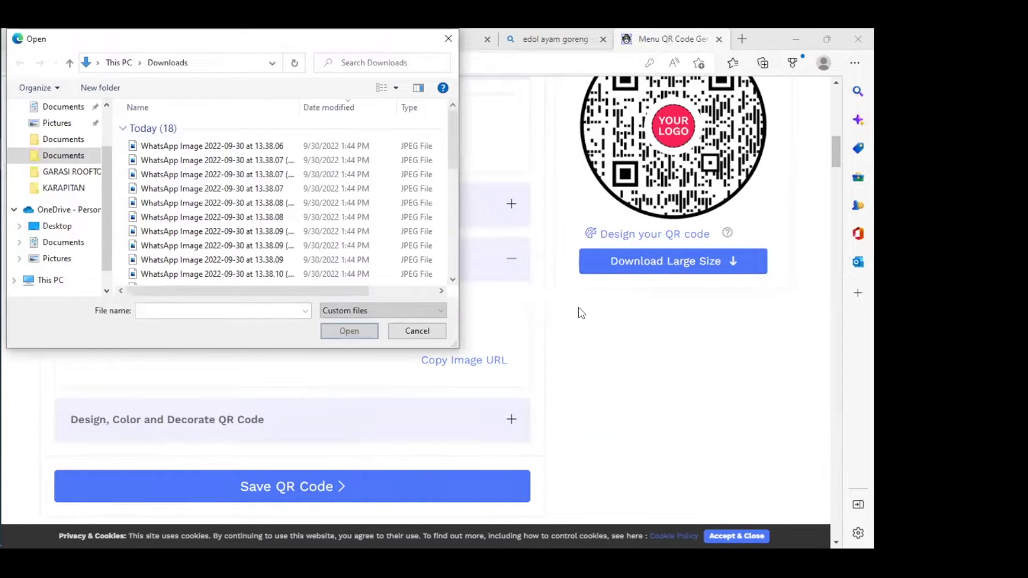
{"action": "left_click", "coordinate": [104, 120]}
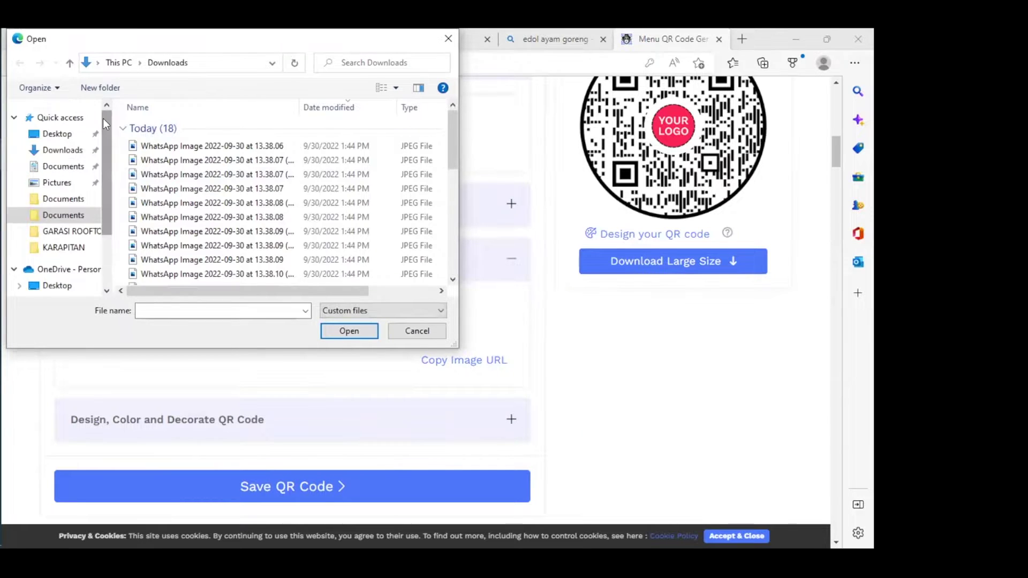
{"action": "left_click", "coordinate": [58, 153]}
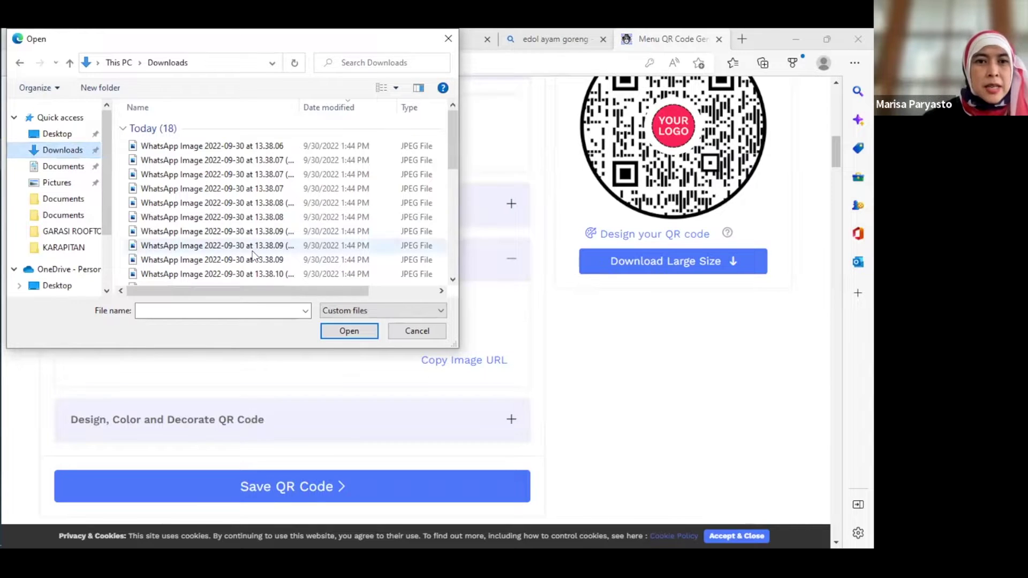
Look through the WhatsApp photos in Downloads for a suitable menu image.
{"action": "scroll", "coordinate": [253, 255], "scroll_direction": "down", "scroll_amount": 3}
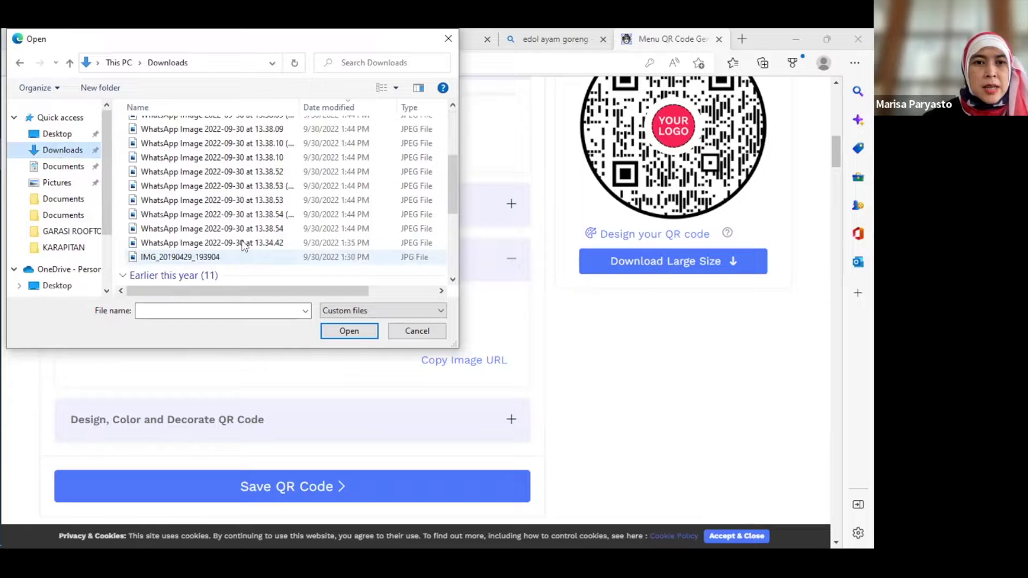
{"action": "left_click", "coordinate": [240, 244]}
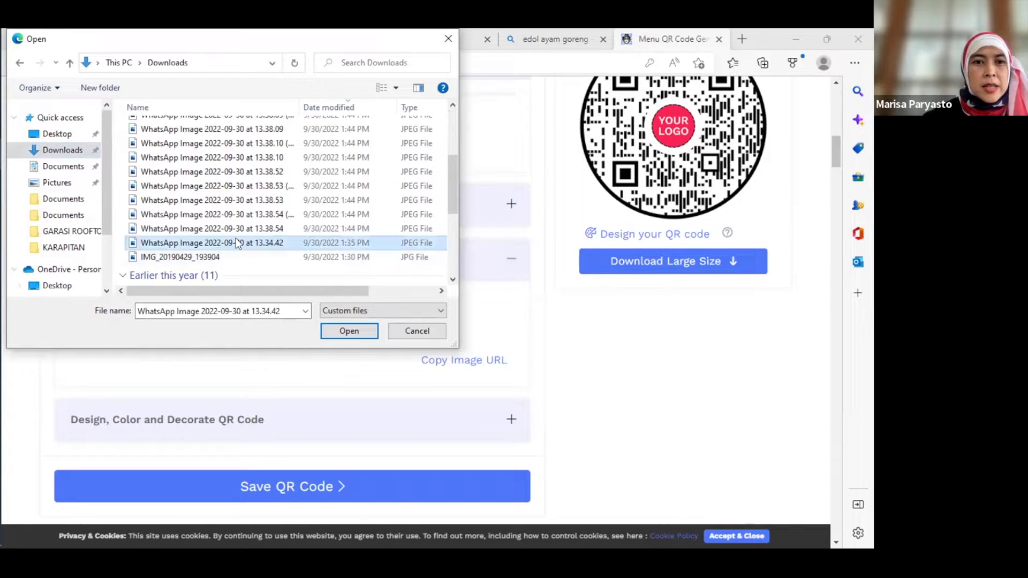
{"action": "scroll", "coordinate": [249, 209], "scroll_direction": "up", "scroll_amount": 3}
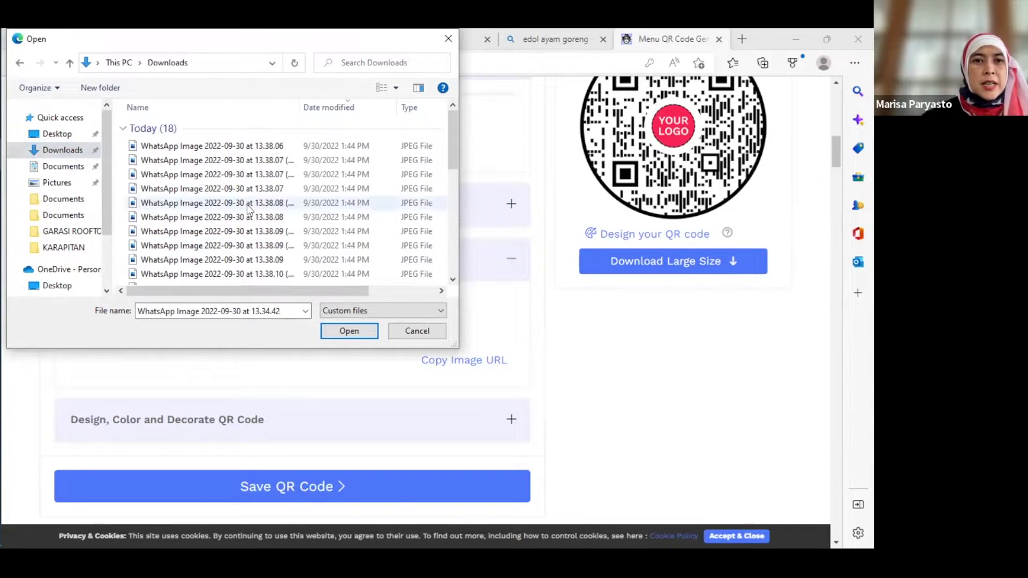
{"action": "left_click", "coordinate": [244, 148]}
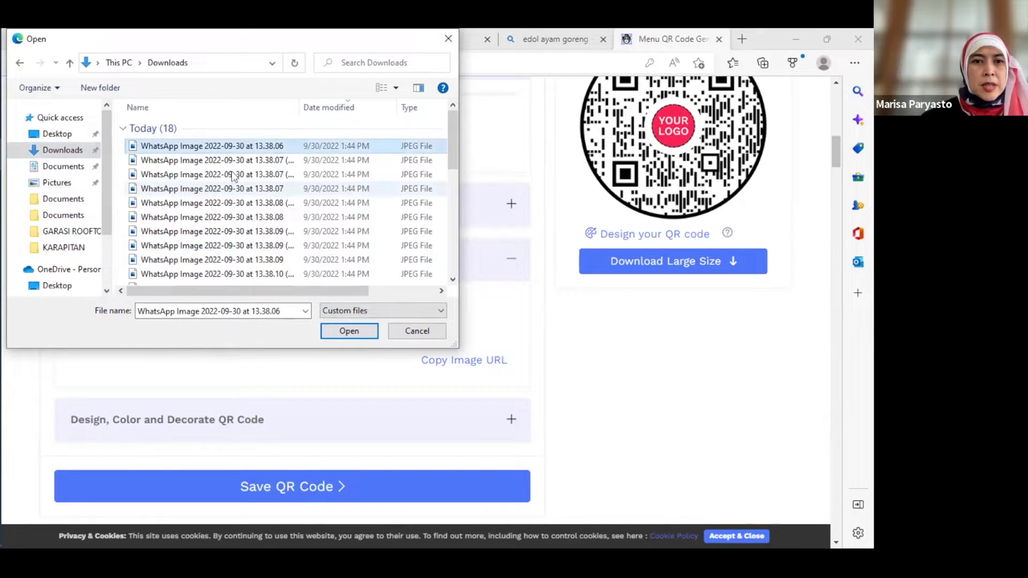
{"action": "left_click", "coordinate": [235, 161]}
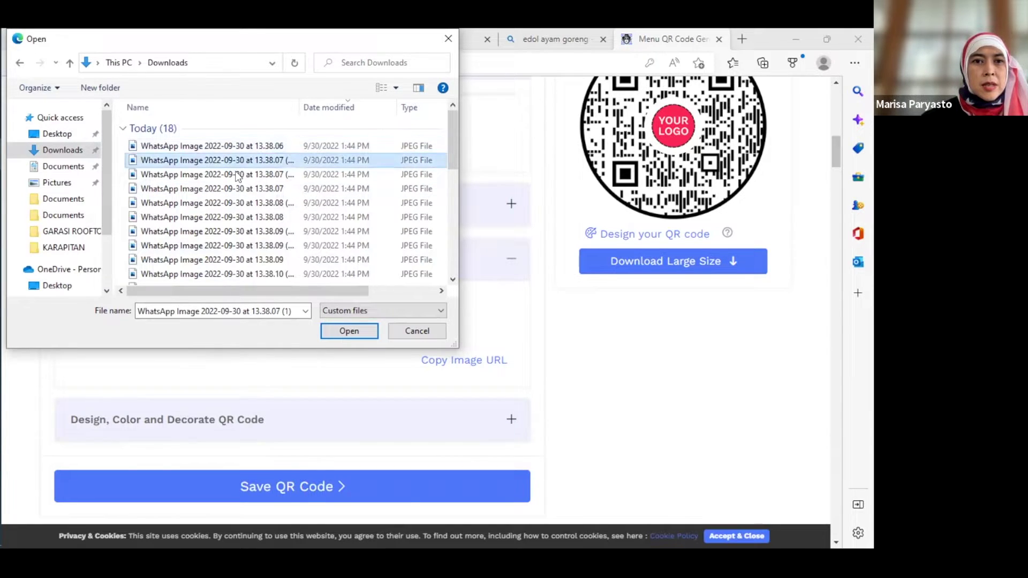
{"action": "left_click", "coordinate": [238, 174]}
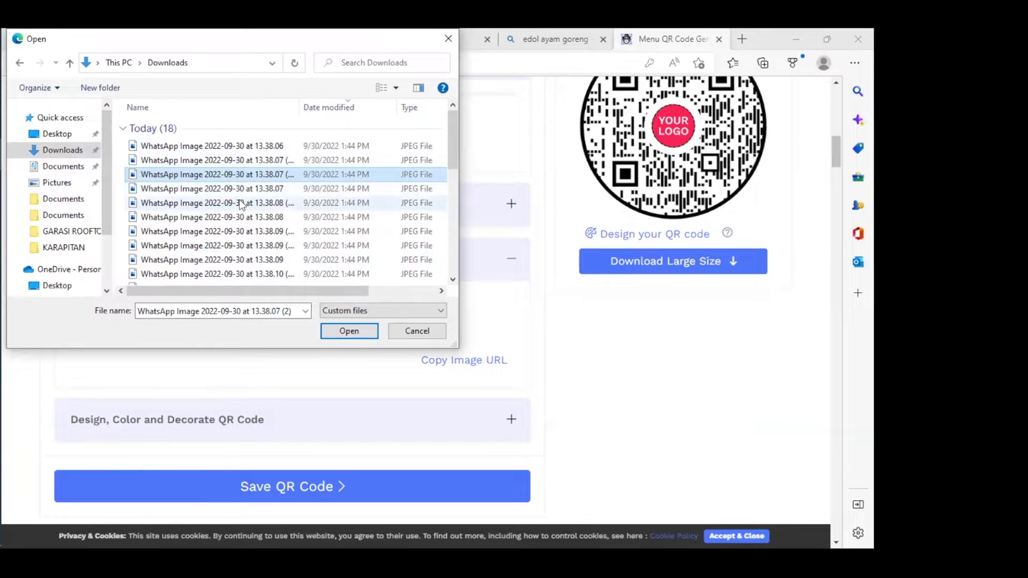
{"action": "scroll", "coordinate": [240, 204], "scroll_direction": "down", "scroll_amount": 10}
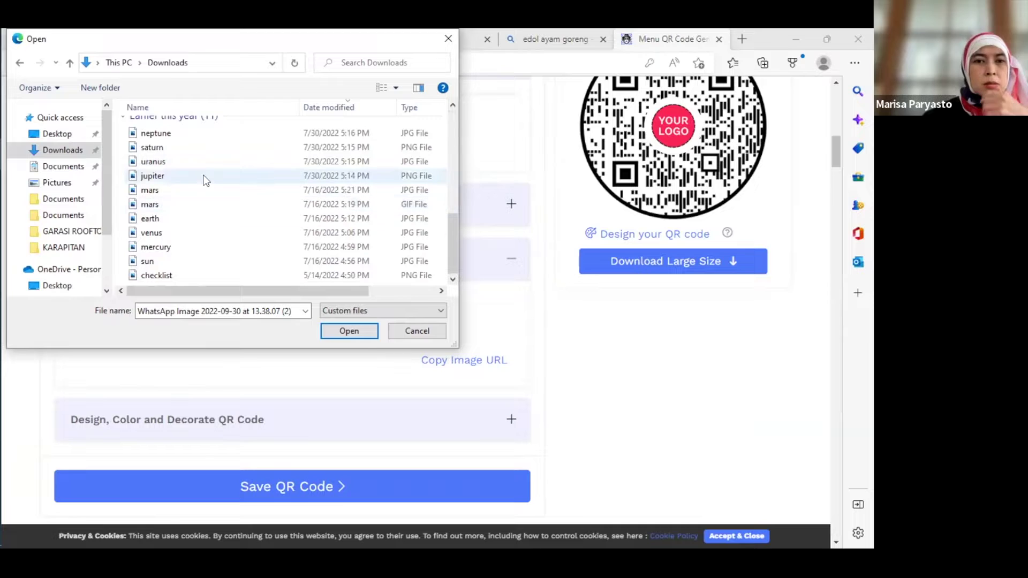
{"action": "scroll", "coordinate": [203, 179], "scroll_direction": "up", "scroll_amount": 10}
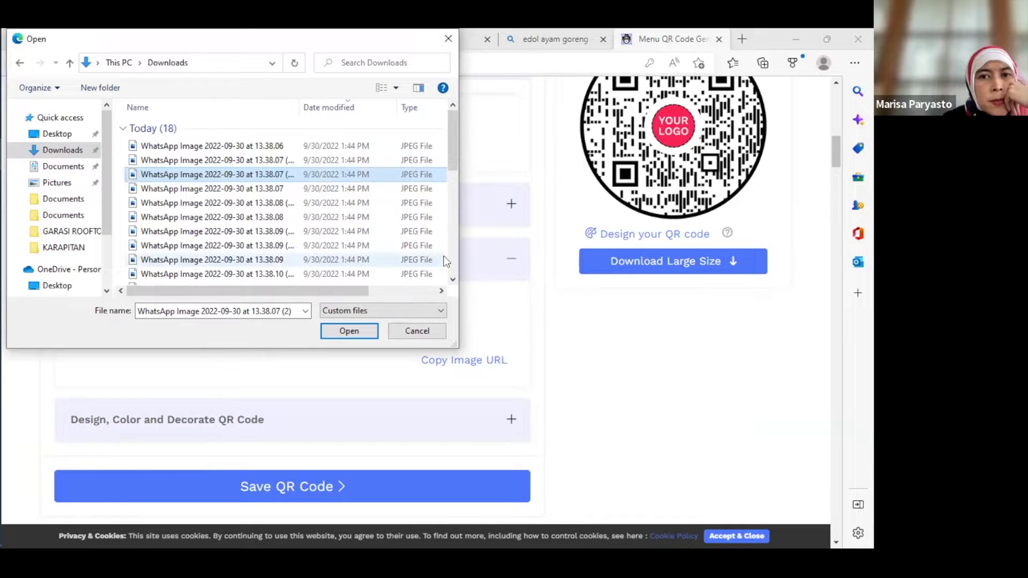
Upload WhatsApp Image 2022-09-30 at 13.34.42 from Downloads as the first menu image.
{"action": "scroll", "coordinate": [450, 275], "scroll_direction": "down", "scroll_amount": 1}
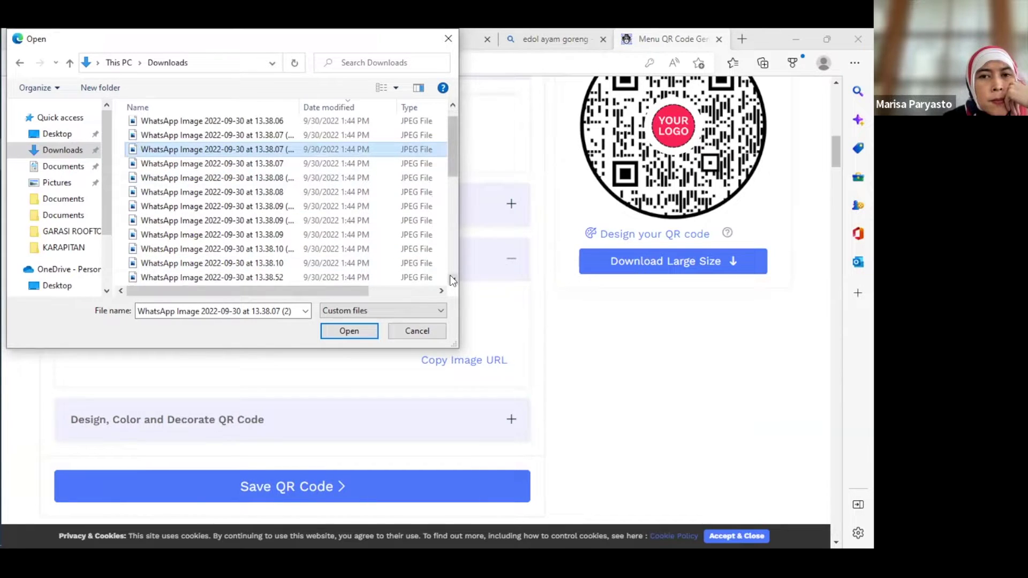
{"action": "left_click", "coordinate": [451, 278]}
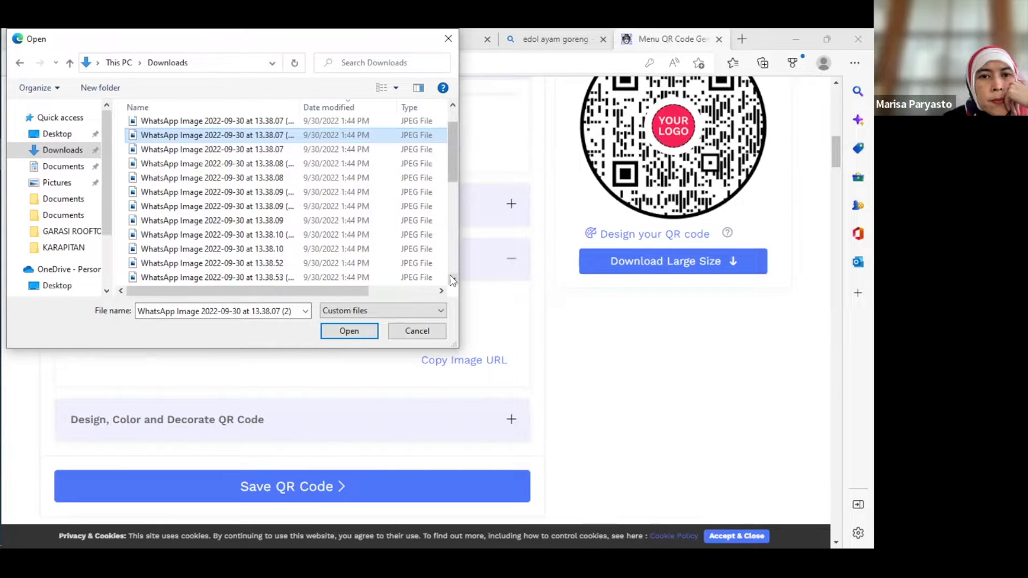
{"action": "double_click", "coordinate": [451, 278]}
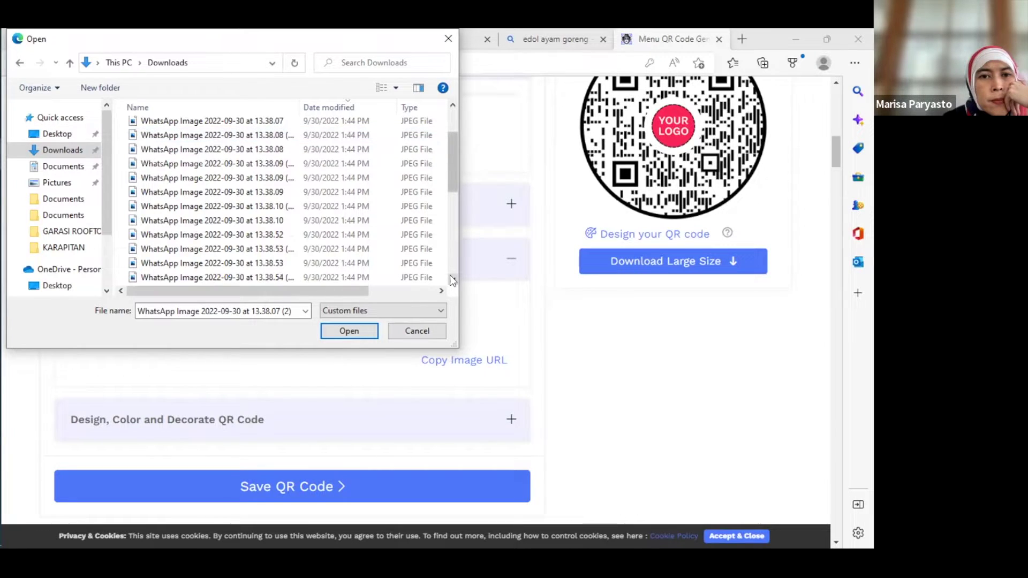
{"action": "left_click", "coordinate": [451, 278]}
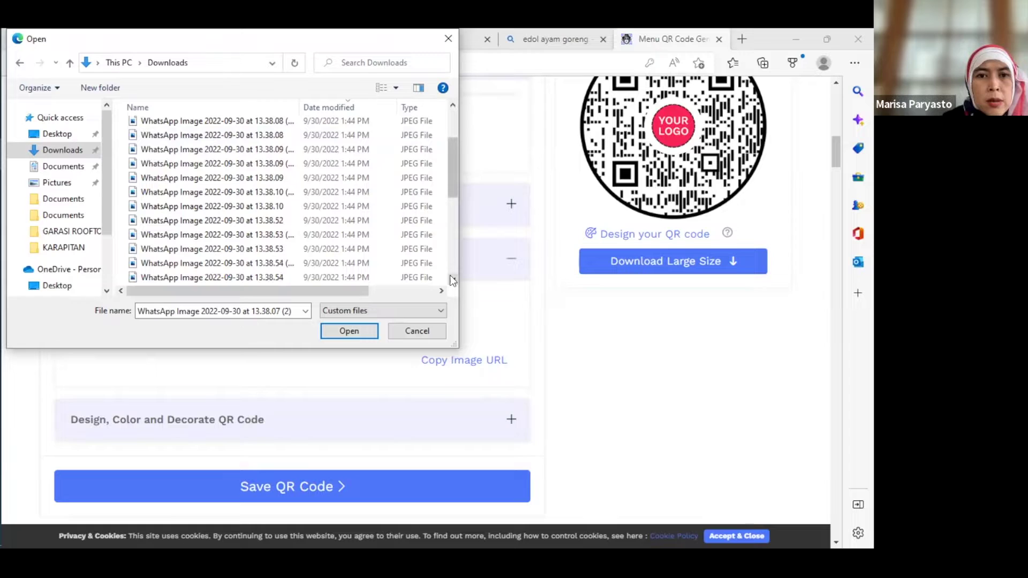
{"action": "double_click", "coordinate": [451, 278]}
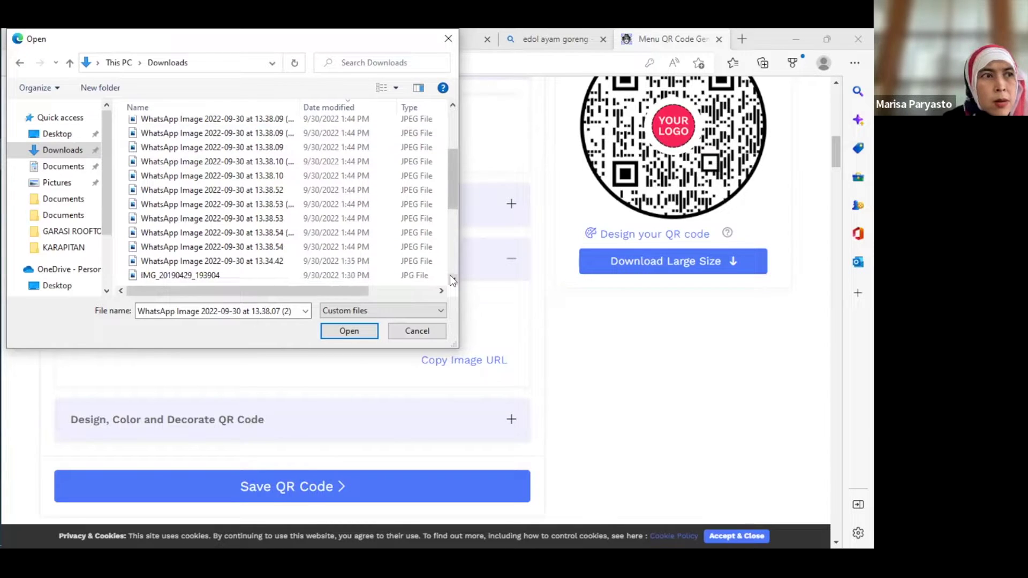
{"action": "left_click", "coordinate": [451, 277]}
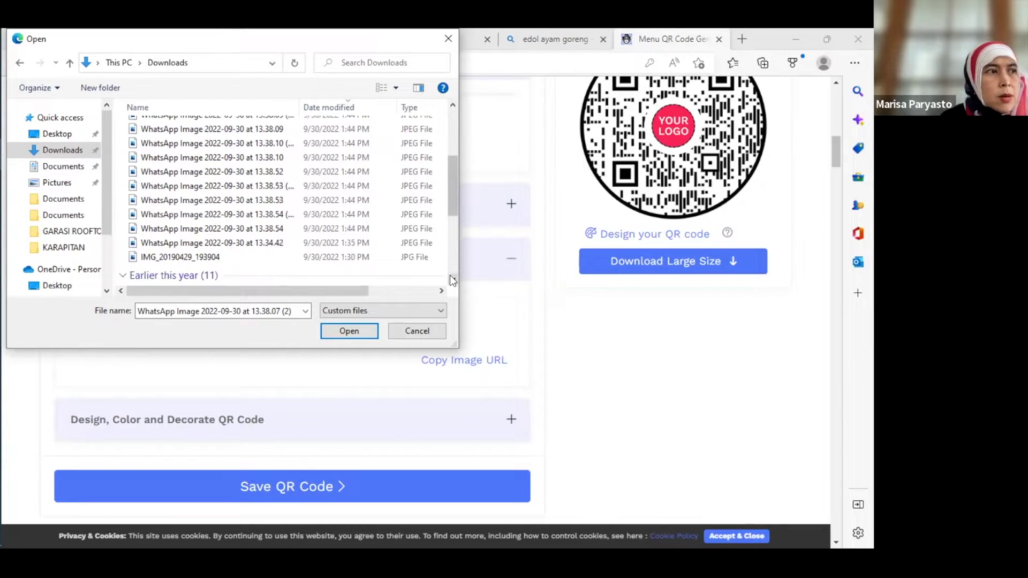
{"action": "left_click", "coordinate": [269, 244]}
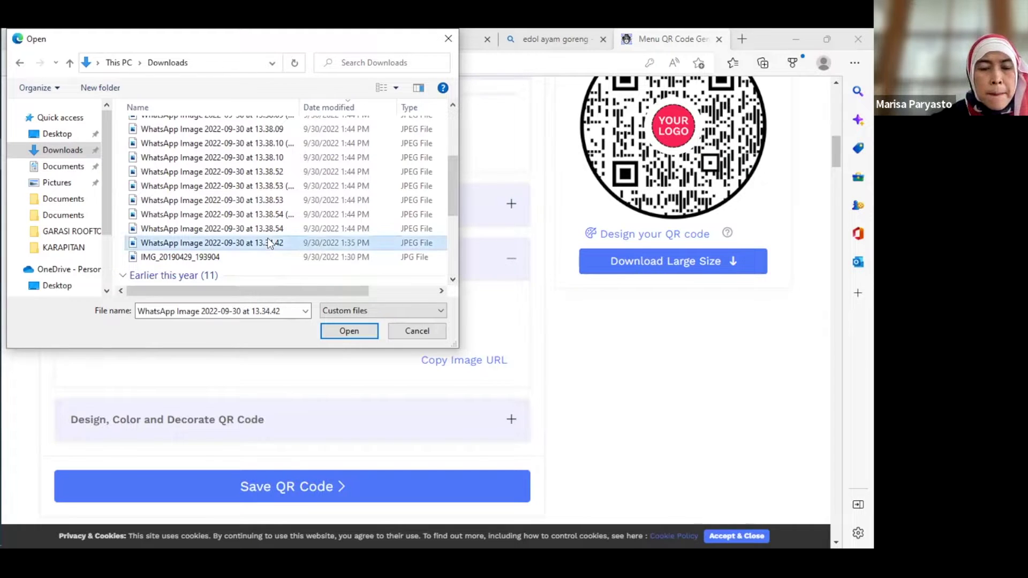
{"action": "left_click", "coordinate": [352, 328]}
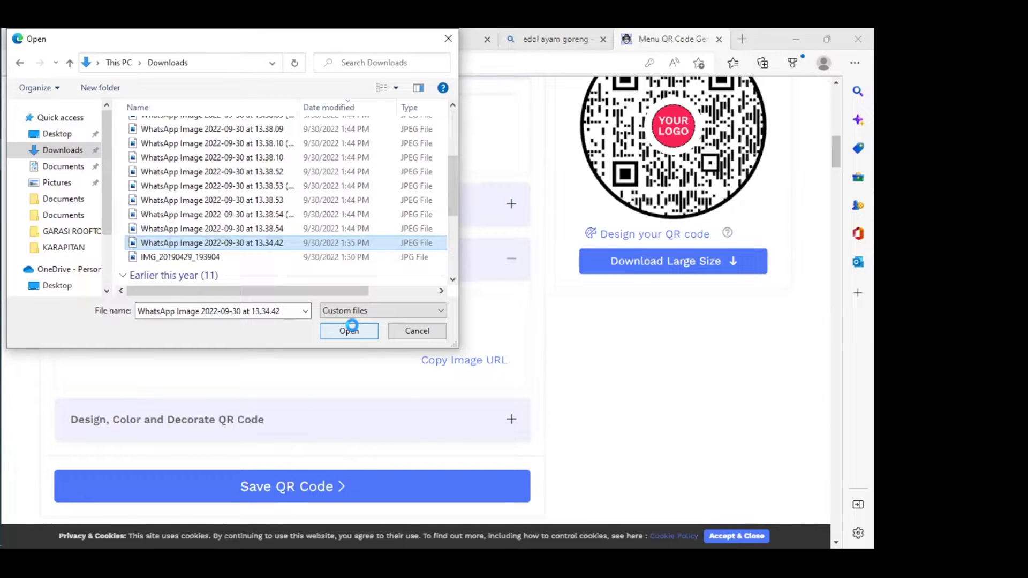
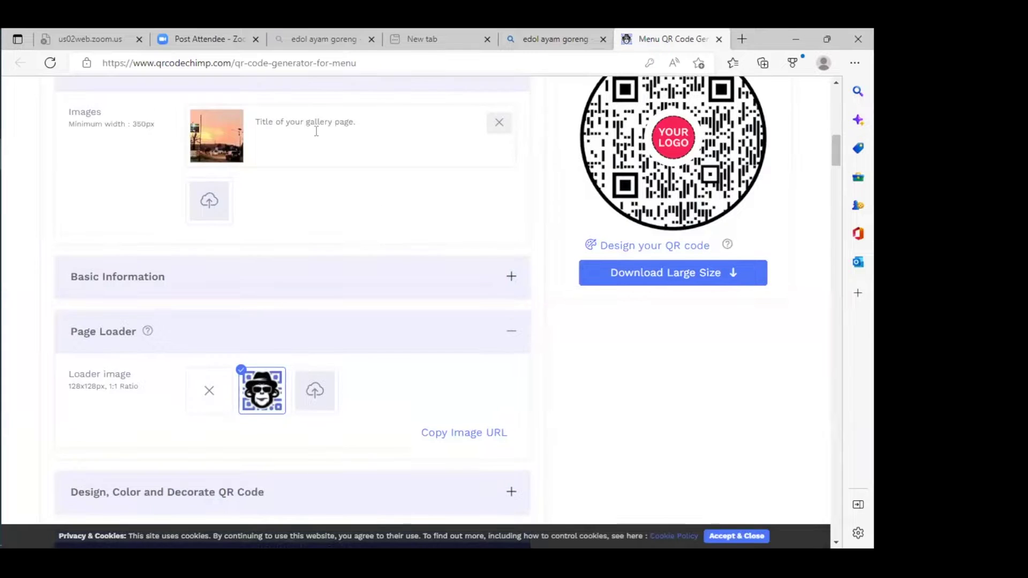
Replace the sunset photo in the menu images with WhatsApp Image 2022-09-30 at 13.38.54 from Downloads.
{"action": "scroll", "coordinate": [387, 215], "scroll_direction": "up", "scroll_amount": 1}
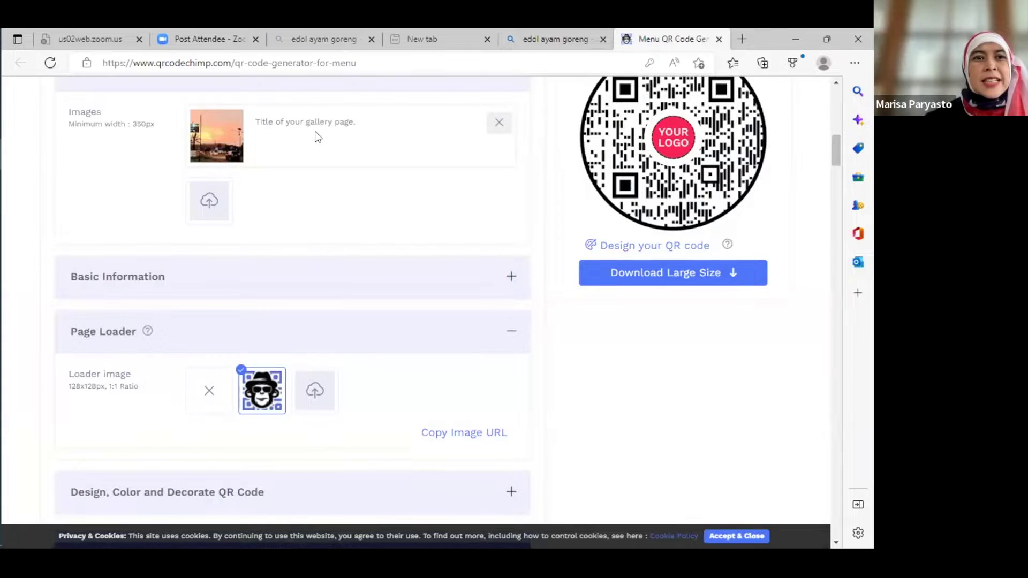
{"action": "left_click", "coordinate": [497, 123]}
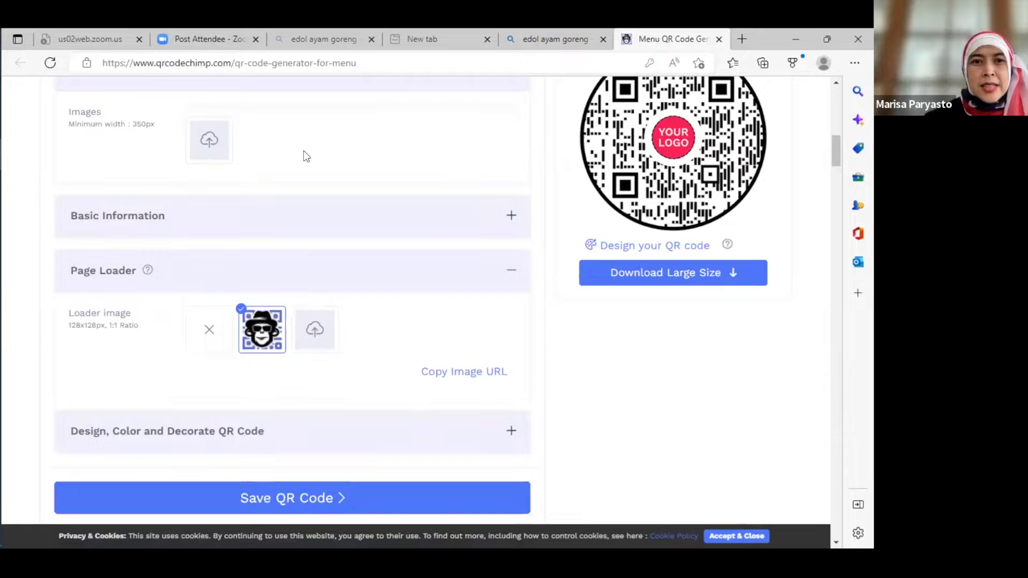
{"action": "left_click", "coordinate": [207, 139]}
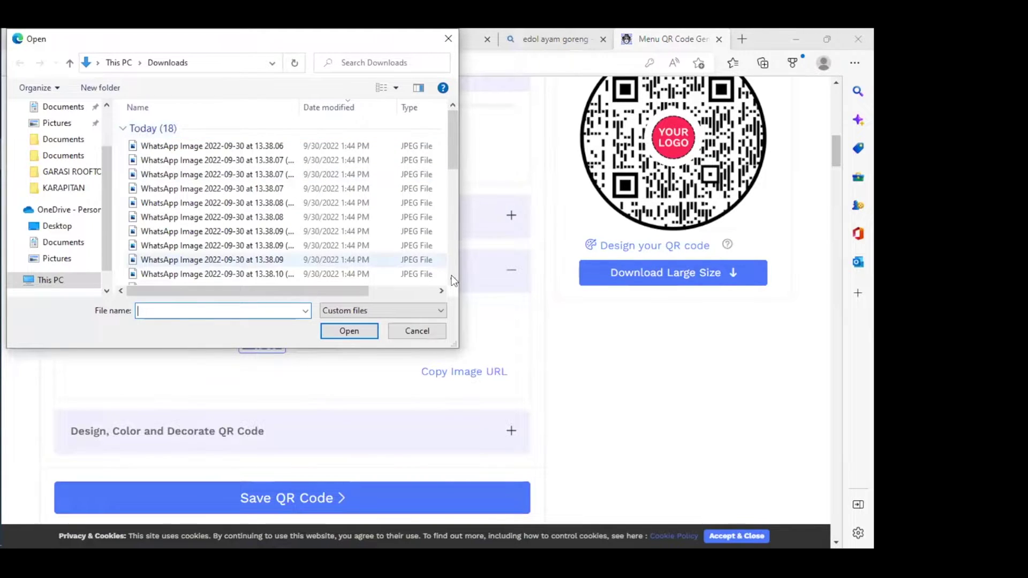
{"action": "scroll", "coordinate": [452, 275], "scroll_direction": "down", "scroll_amount": 2}
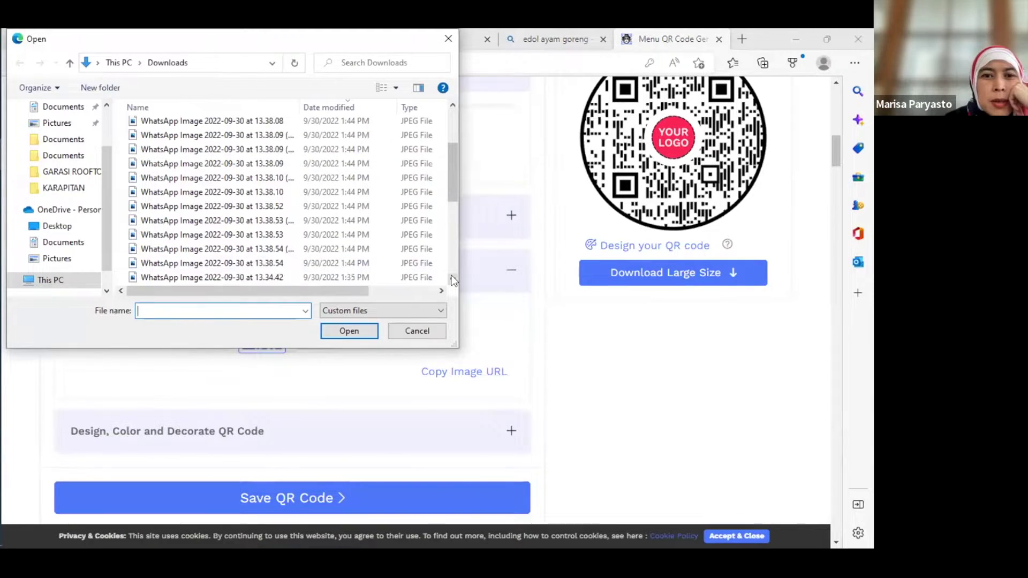
{"action": "scroll", "coordinate": [452, 275], "scroll_direction": "down", "scroll_amount": 1}
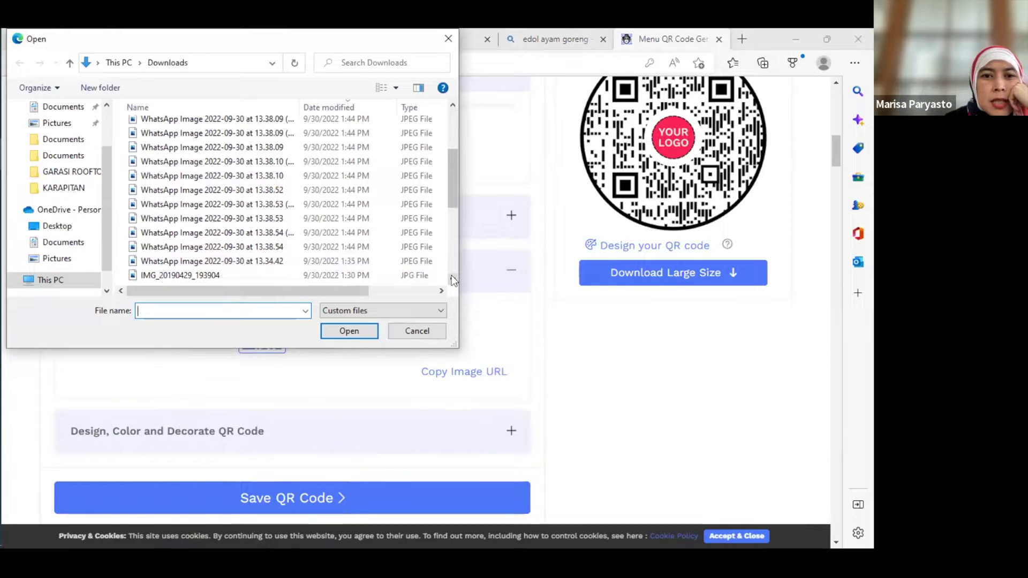
{"action": "scroll", "coordinate": [452, 275], "scroll_direction": "down", "scroll_amount": 1}
{"action": "scroll", "coordinate": [289, 240], "scroll_direction": "down", "scroll_amount": 1}
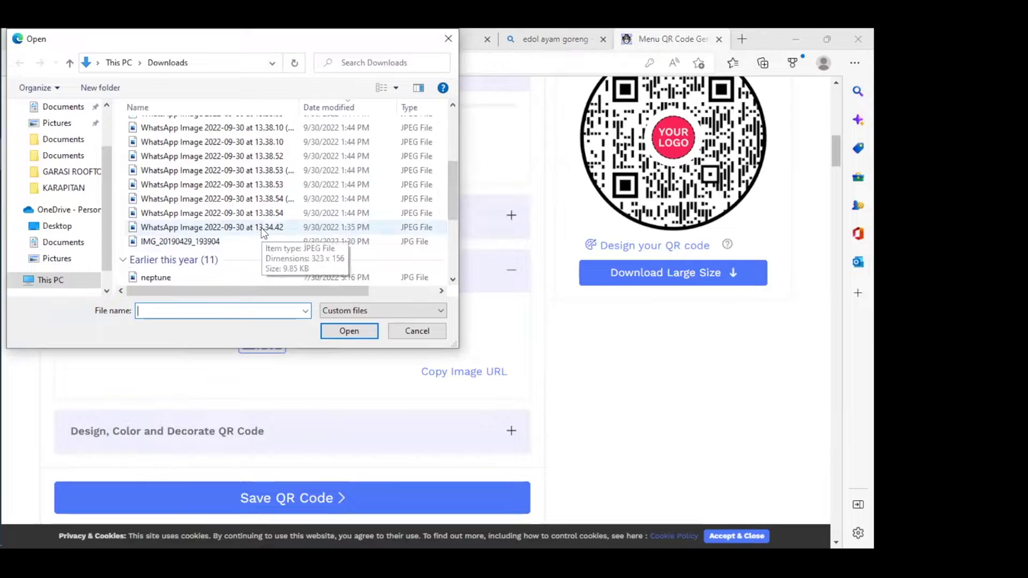
{"action": "left_click", "coordinate": [279, 214]}
{"action": "left_click", "coordinate": [279, 213]}
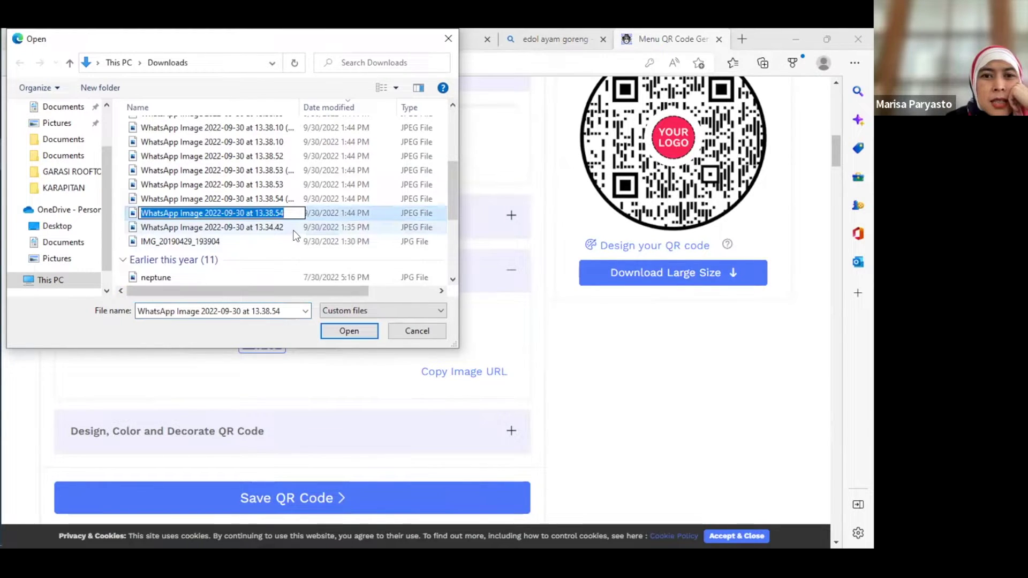
{"action": "left_click", "coordinate": [270, 227]}
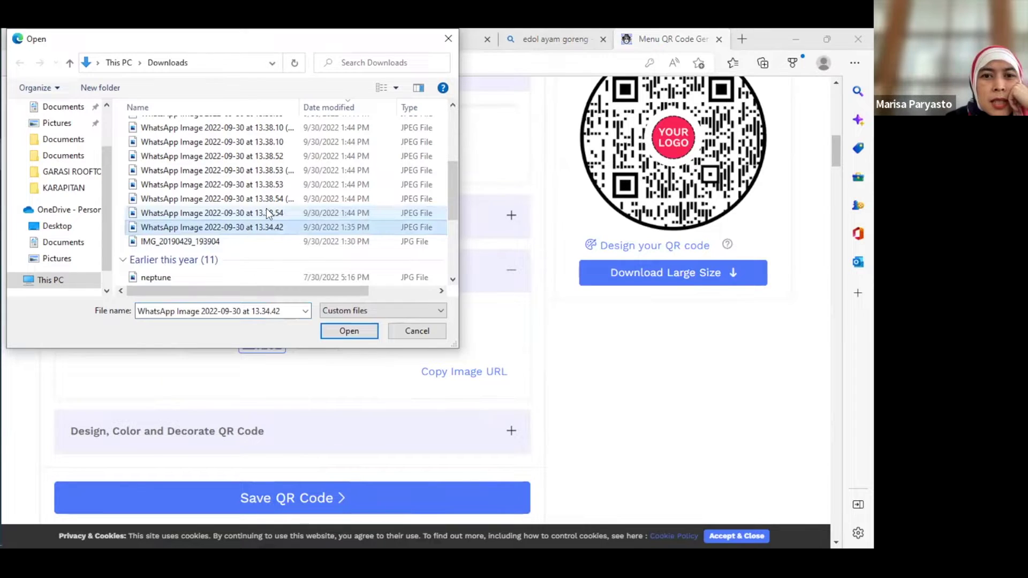
{"action": "key", "text": "Up"}
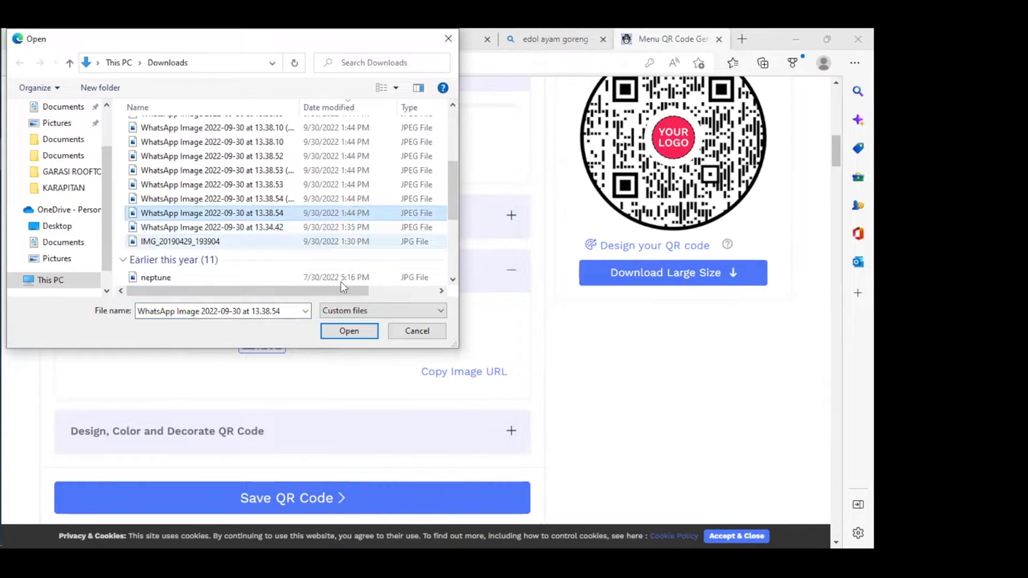
{"action": "left_click", "coordinate": [337, 328]}
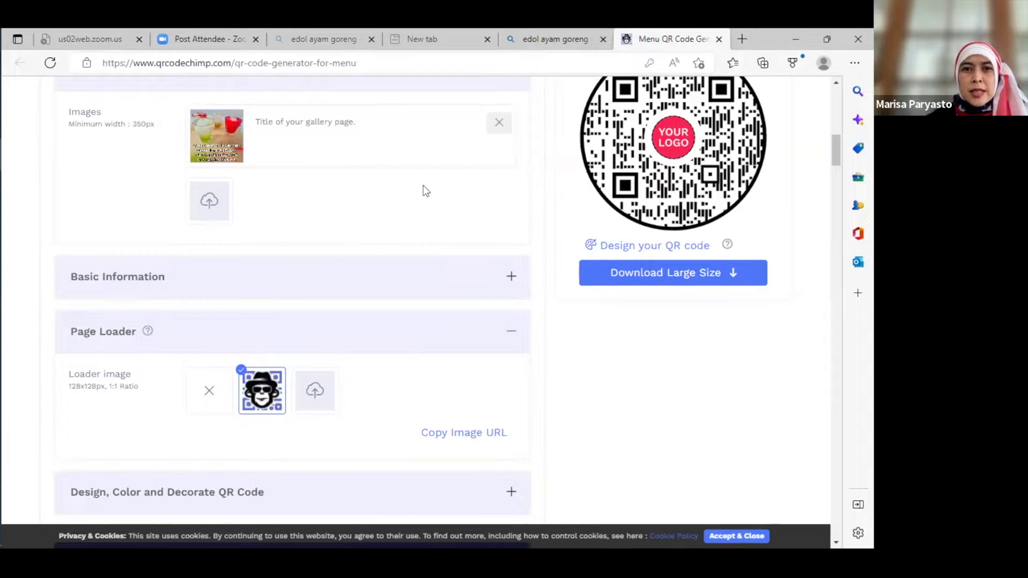
Examine the menu page preview, from the background header down to the uploaded drinks image.
{"action": "scroll", "coordinate": [427, 194], "scroll_direction": "up", "scroll_amount": 1}
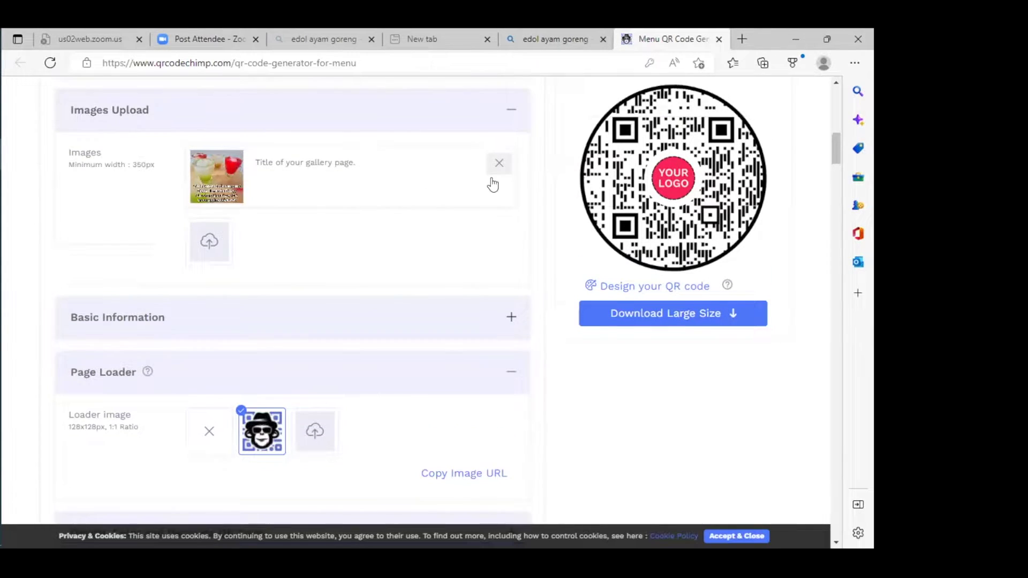
{"action": "scroll", "coordinate": [490, 184], "scroll_direction": "up", "scroll_amount": 3}
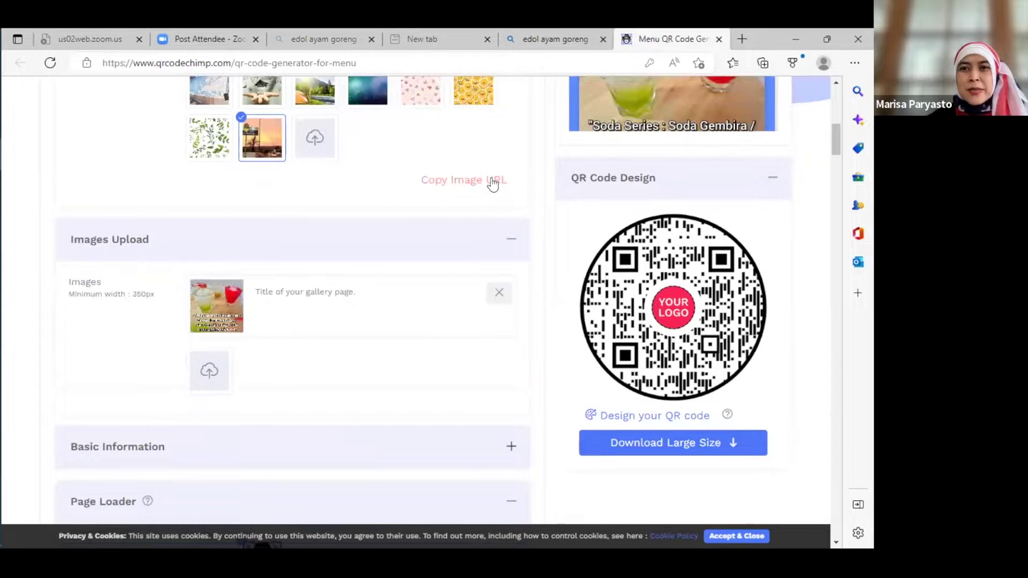
{"action": "scroll", "coordinate": [492, 184], "scroll_direction": "up", "scroll_amount": 8}
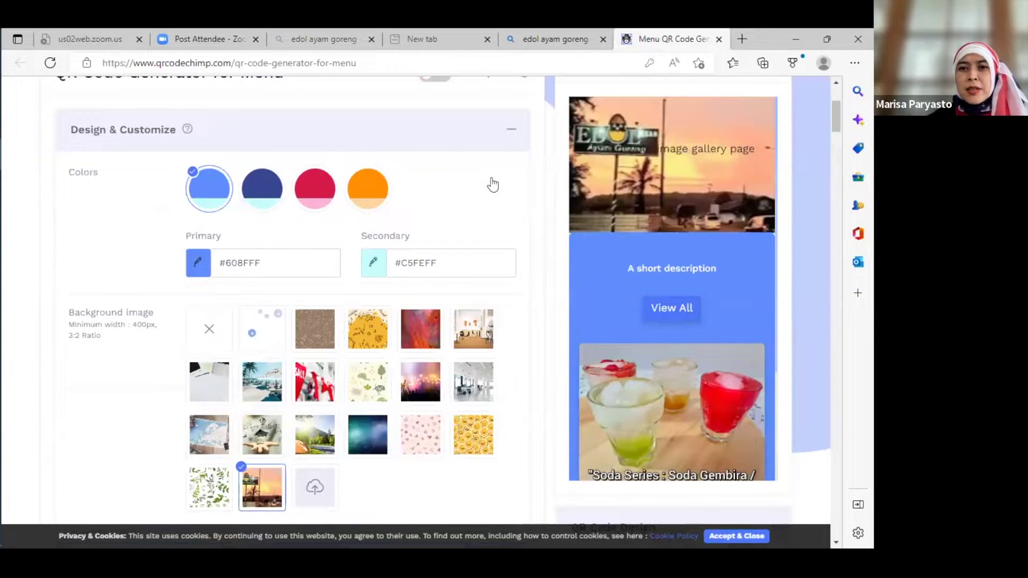
{"action": "scroll", "coordinate": [493, 185], "scroll_direction": "up", "scroll_amount": 2}
{"action": "scroll", "coordinate": [702, 271], "scroll_direction": "up", "scroll_amount": 4}
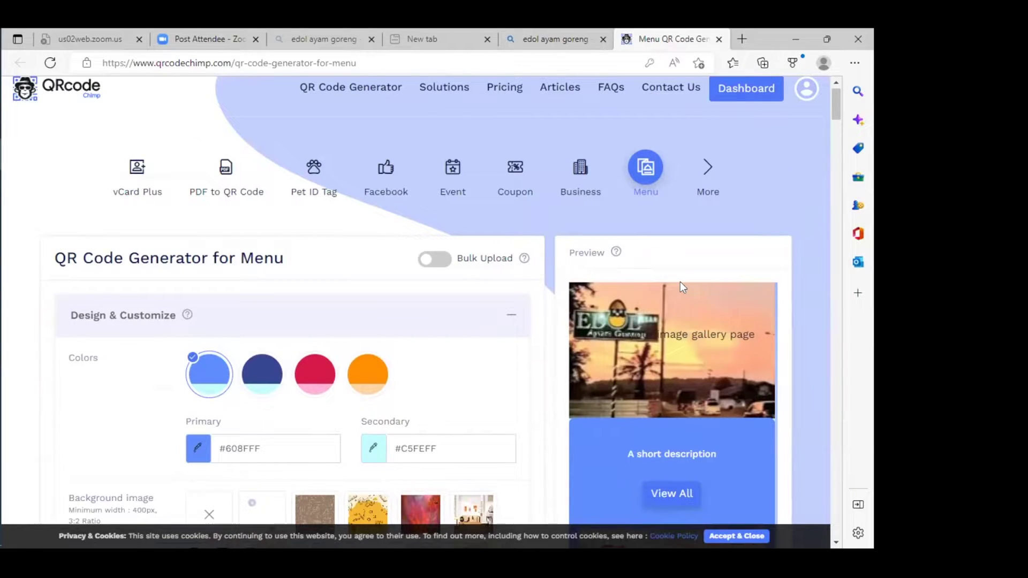
{"action": "scroll", "coordinate": [680, 288], "scroll_direction": "down", "scroll_amount": 2}
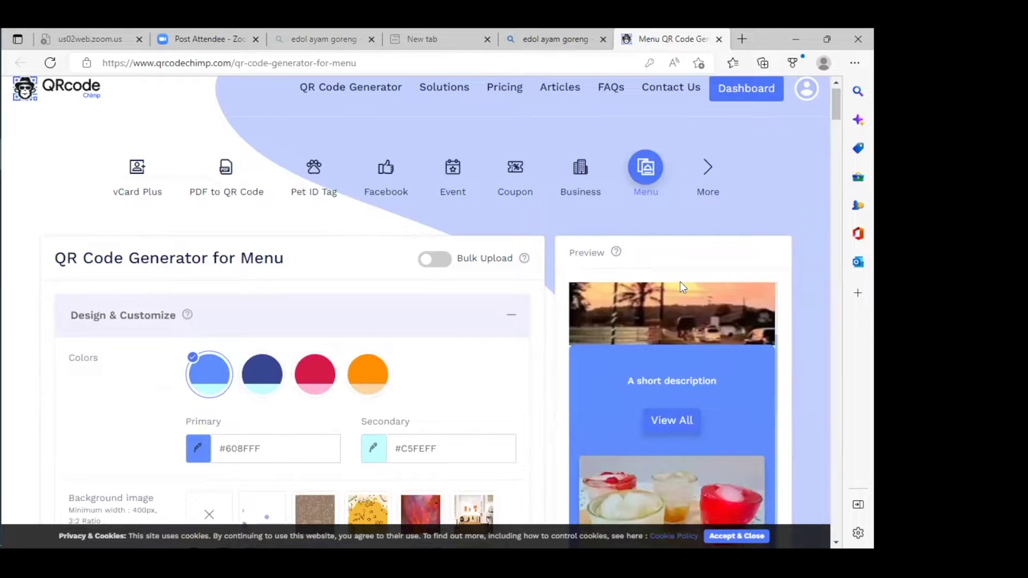
{"action": "scroll", "coordinate": [704, 312], "scroll_direction": "down", "scroll_amount": 1}
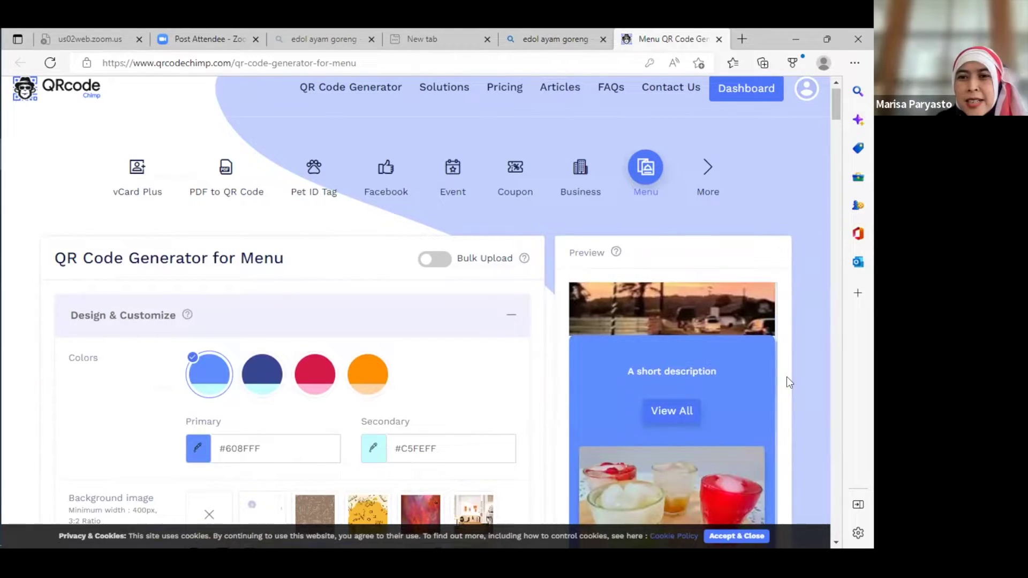
{"action": "scroll", "coordinate": [787, 377], "scroll_direction": "down", "scroll_amount": 1}
{"action": "scroll", "coordinate": [786, 377], "scroll_direction": "down", "scroll_amount": 1}
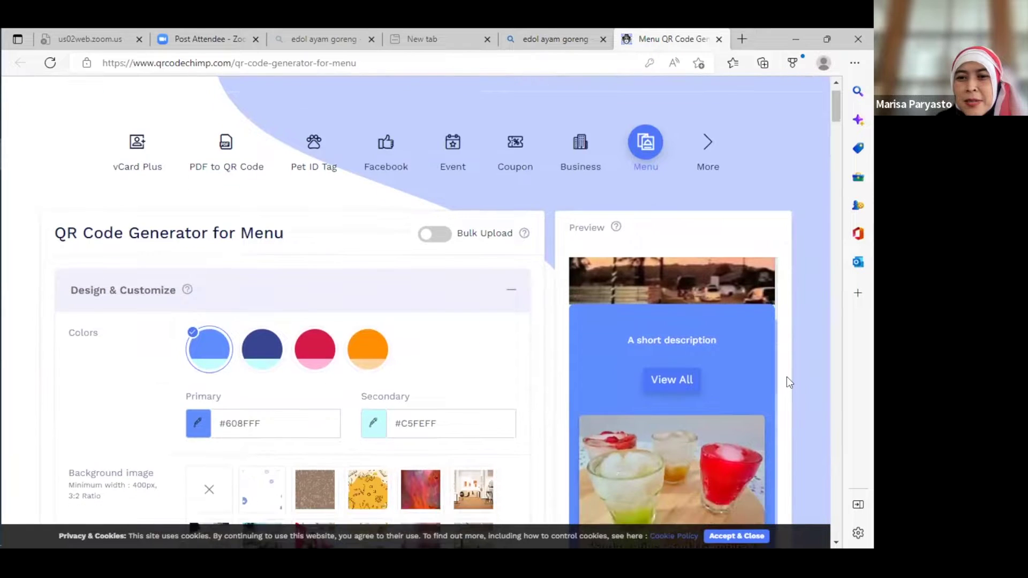
{"action": "scroll", "coordinate": [801, 410], "scroll_direction": "down", "scroll_amount": 1}
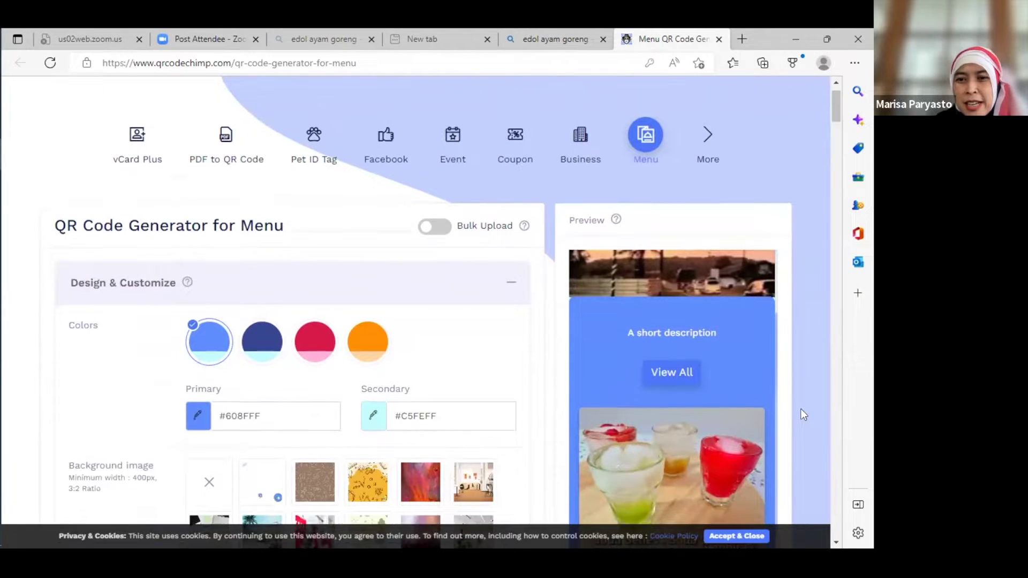
{"action": "scroll", "coordinate": [803, 415], "scroll_direction": "down", "scroll_amount": 4}
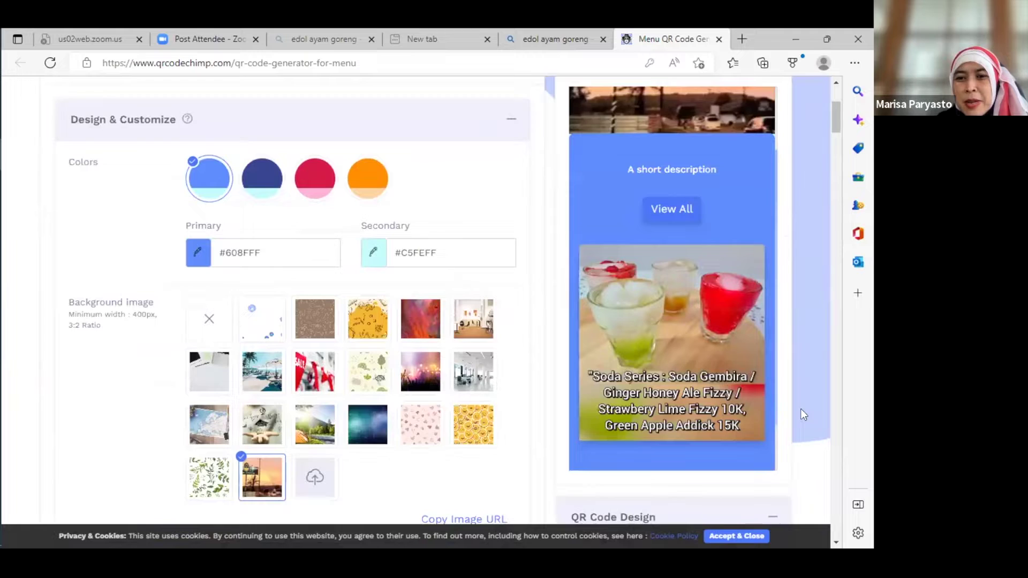
Upload WhatsApp Image 2022-09-30 at 13.38.06 as another menu image and move it above the drinks image.
{"action": "scroll", "coordinate": [803, 415], "scroll_direction": "down", "scroll_amount": 2}
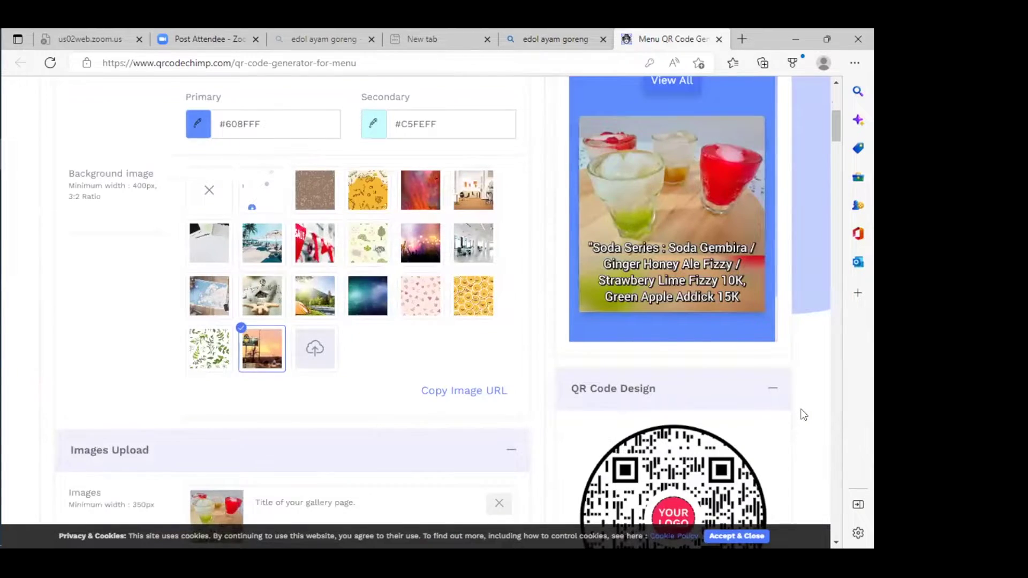
{"action": "scroll", "coordinate": [803, 415], "scroll_direction": "down", "scroll_amount": 3}
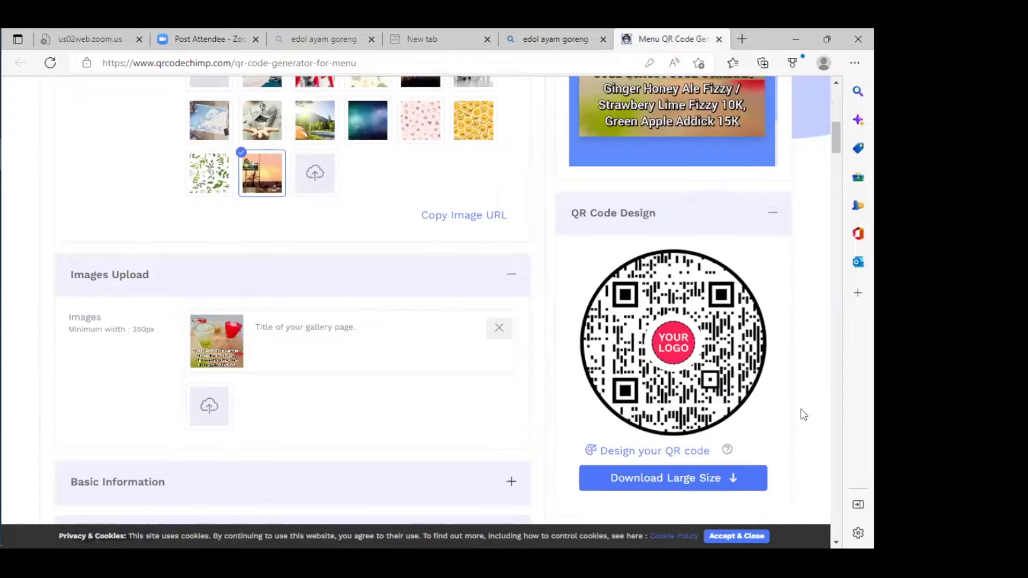
{"action": "left_click", "coordinate": [205, 410]}
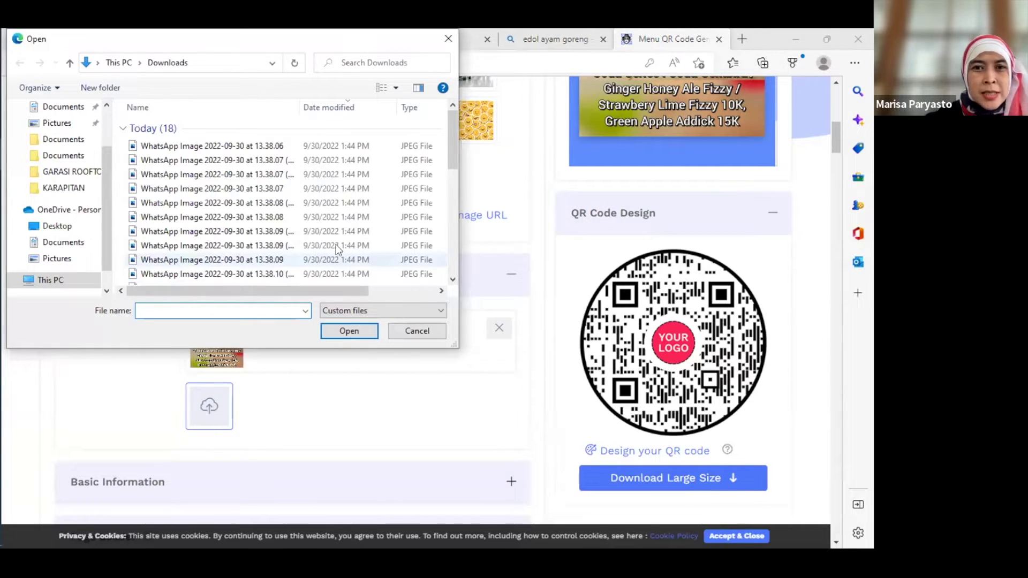
{"action": "scroll", "coordinate": [336, 244], "scroll_direction": "down", "scroll_amount": 8}
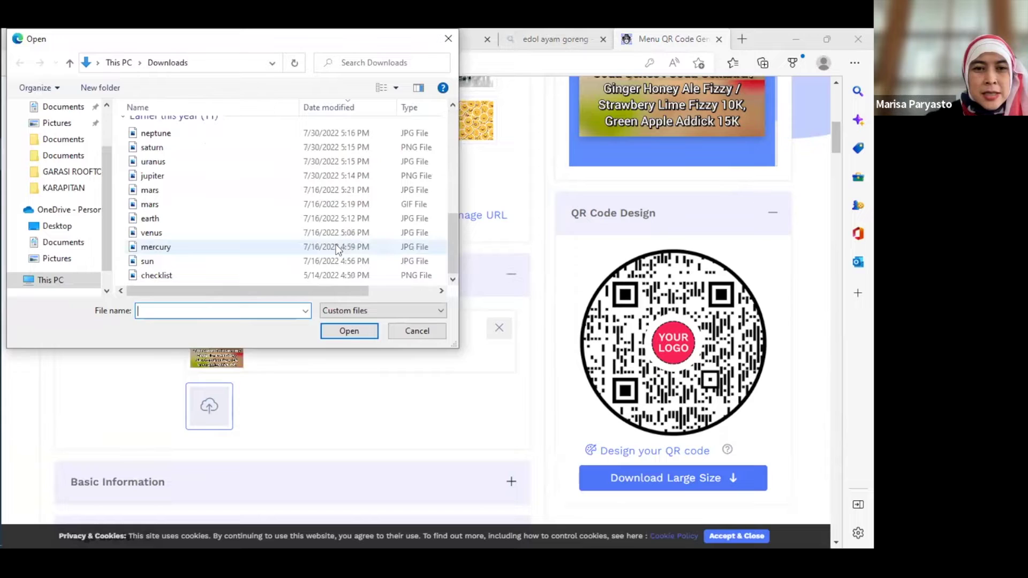
{"action": "scroll", "coordinate": [336, 247], "scroll_direction": "up", "scroll_amount": 2}
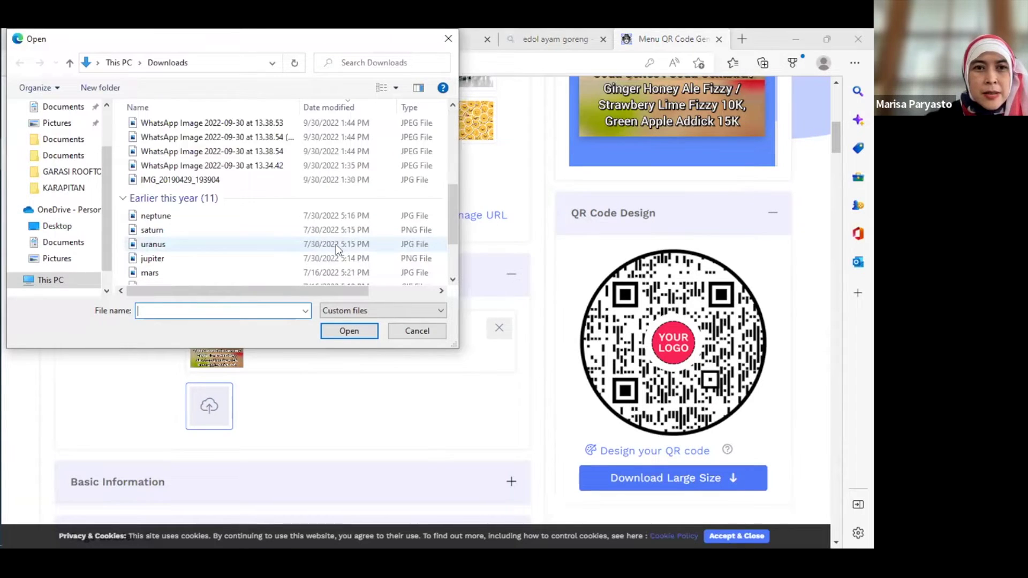
{"action": "scroll", "coordinate": [336, 244], "scroll_direction": "up", "scroll_amount": 5}
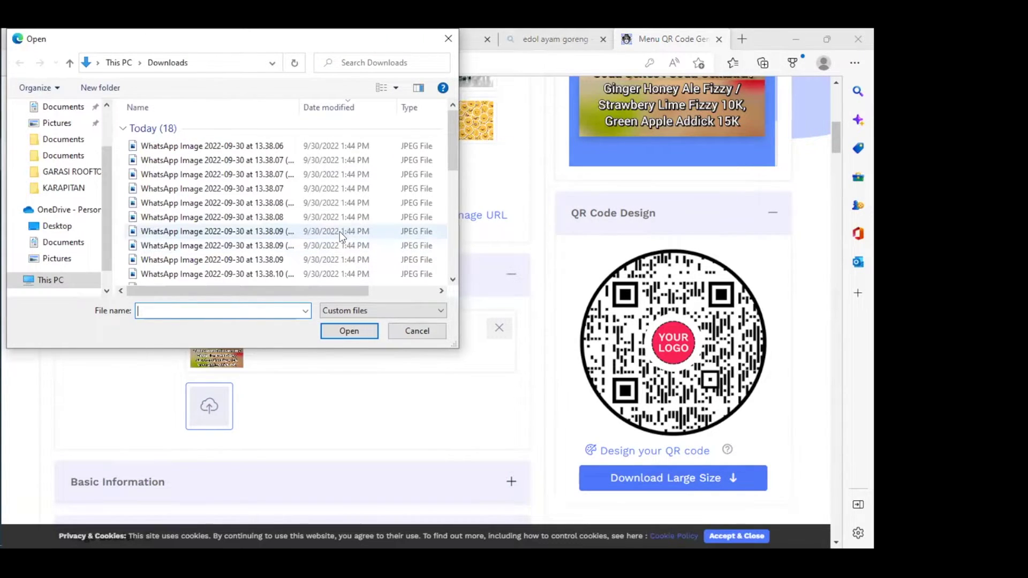
{"action": "left_click", "coordinate": [451, 281]}
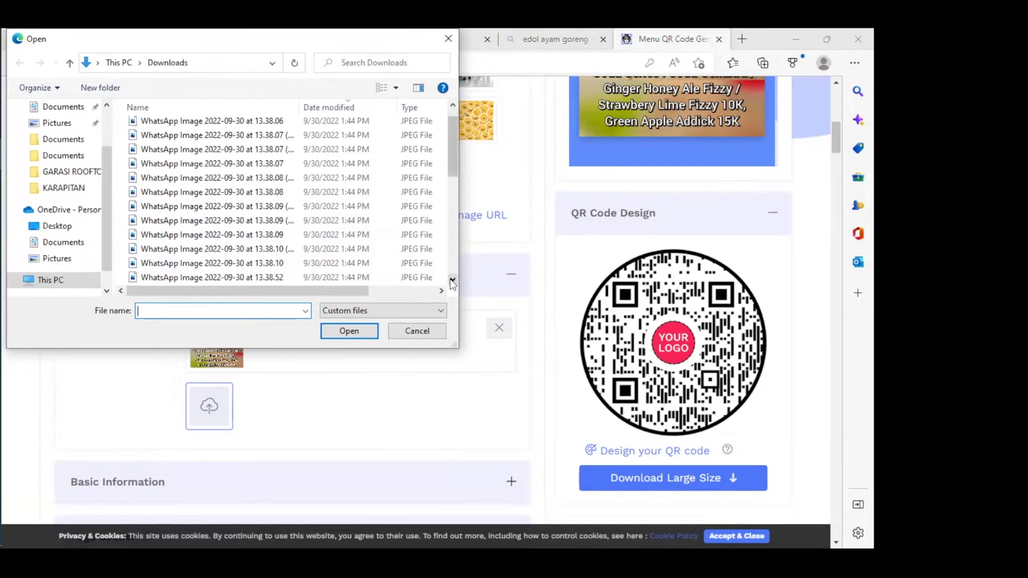
{"action": "left_click", "coordinate": [452, 279]}
{"action": "left_click", "coordinate": [453, 279]}
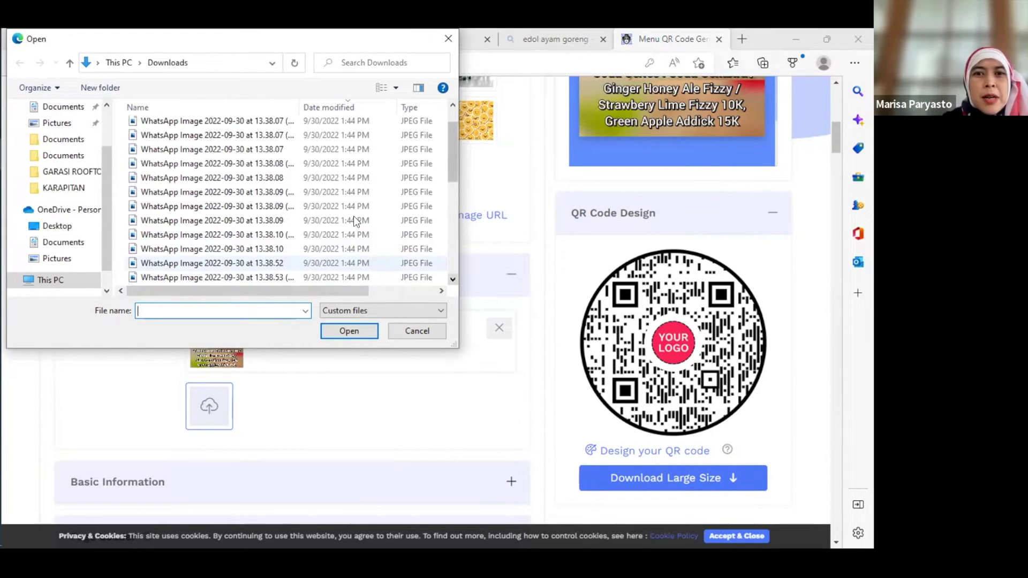
{"action": "scroll", "coordinate": [353, 220], "scroll_direction": "up", "scroll_amount": 1}
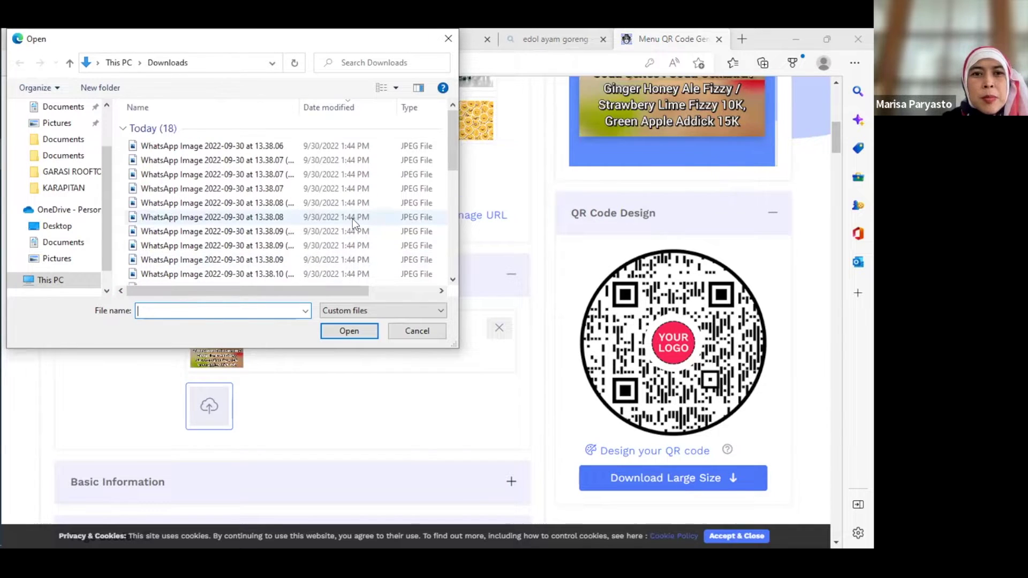
{"action": "left_click", "coordinate": [233, 143]}
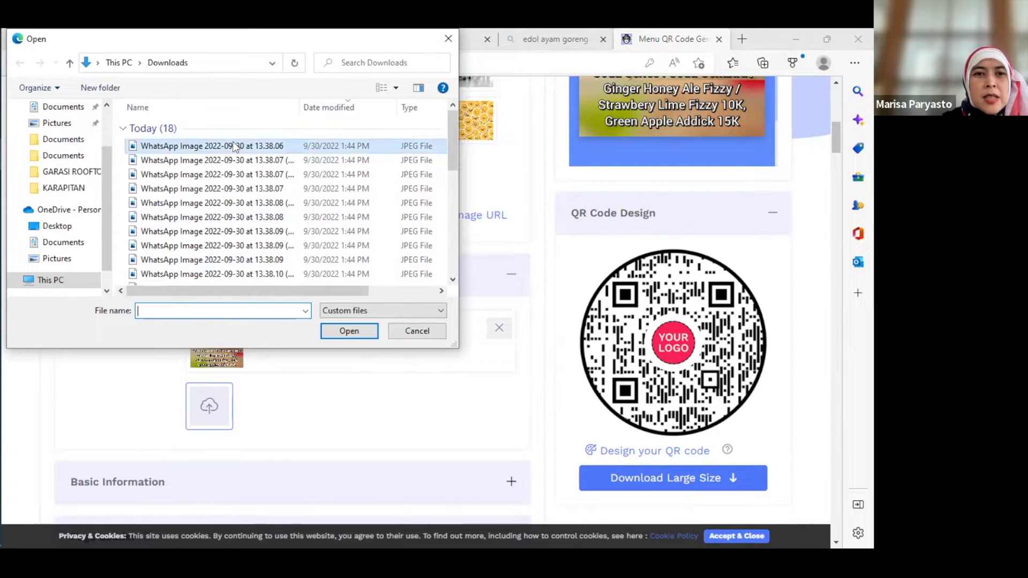
{"action": "left_click", "coordinate": [346, 329]}
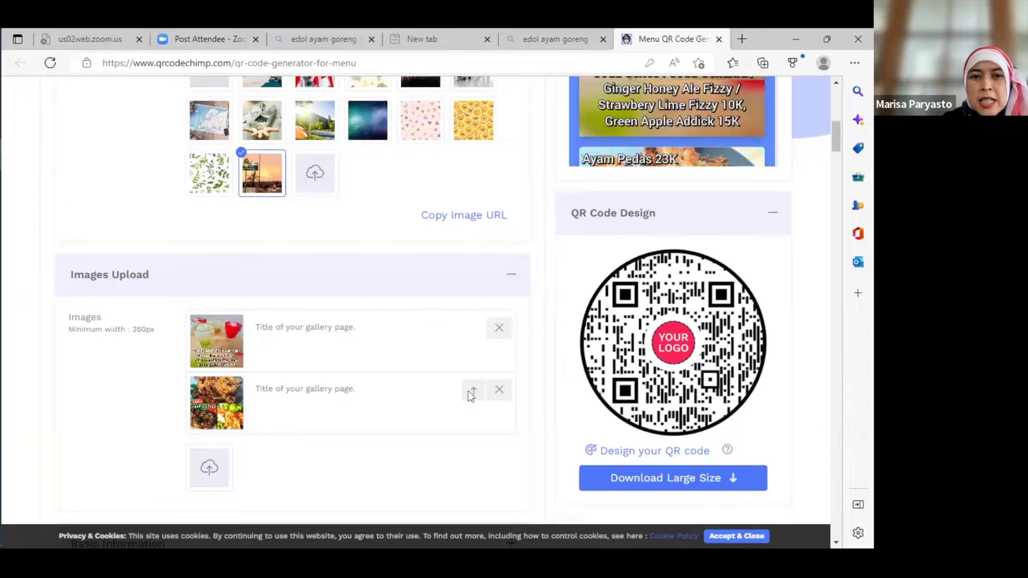
{"action": "left_click", "coordinate": [471, 394]}
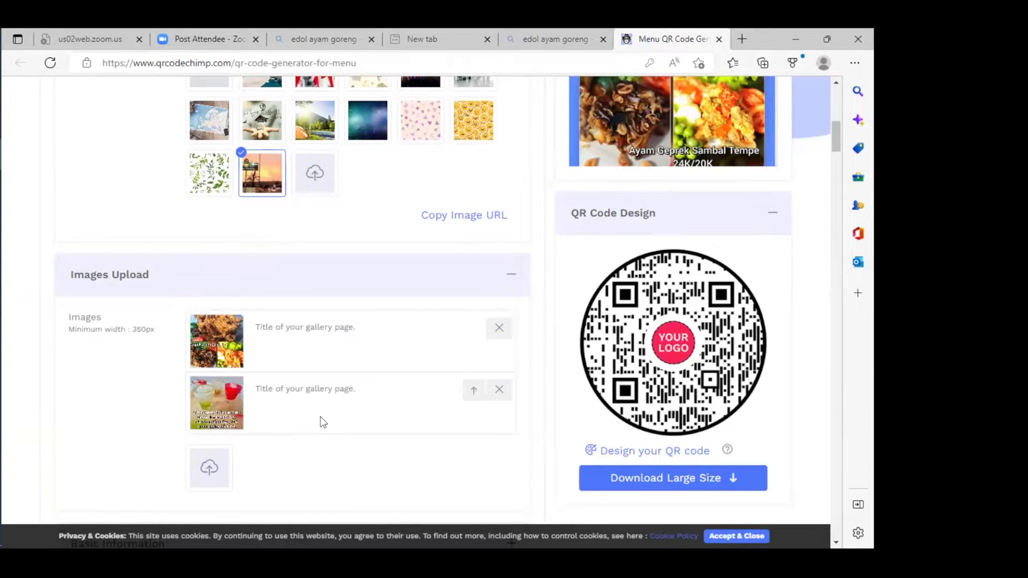
Upload WhatsApp Image 2022-09-30 at 13.38.07 (1) as a third menu image and move it above the drinks image.
{"action": "left_click", "coordinate": [209, 469]}
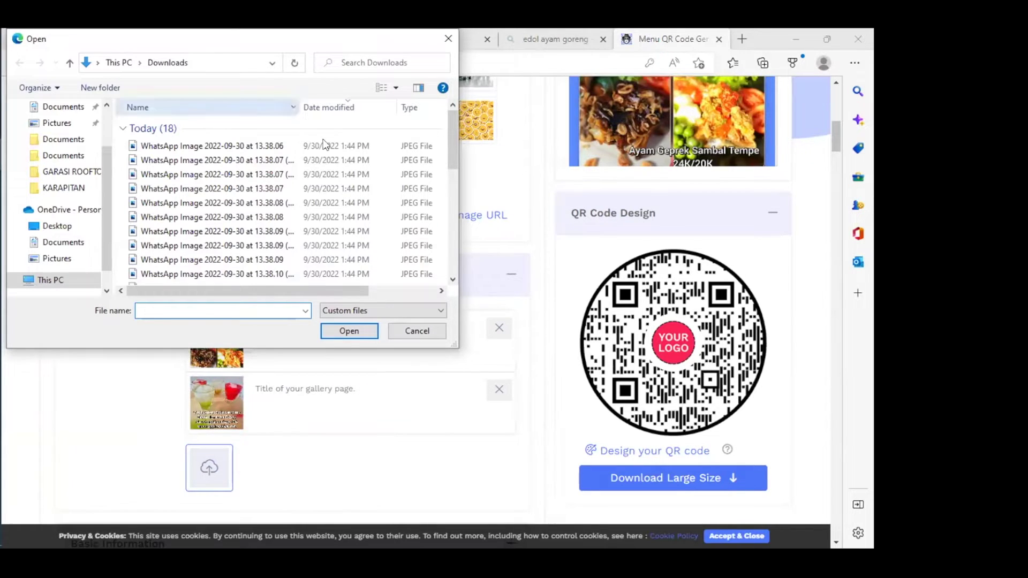
{"action": "left_click", "coordinate": [260, 158]}
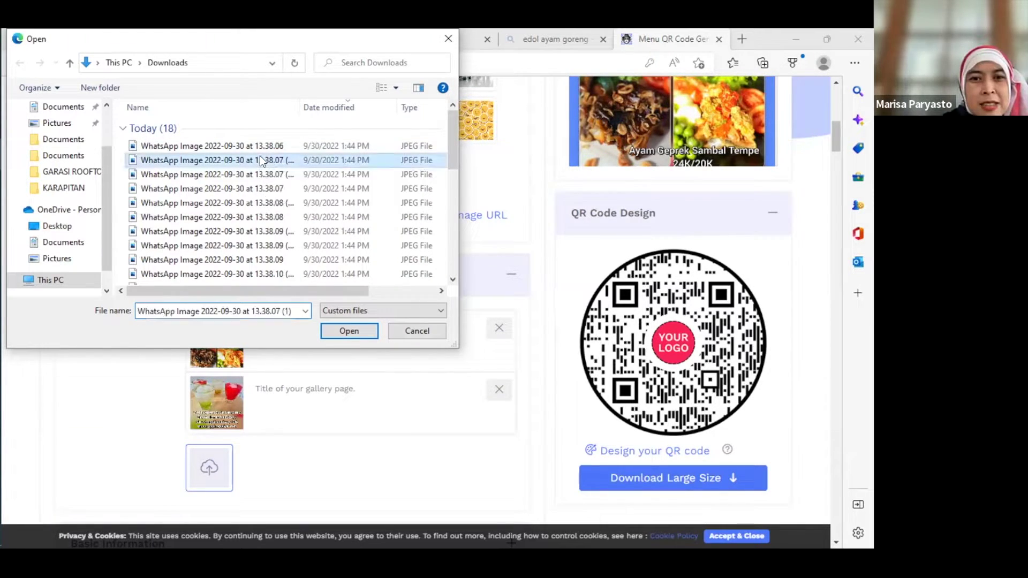
{"action": "left_click", "coordinate": [336, 332]}
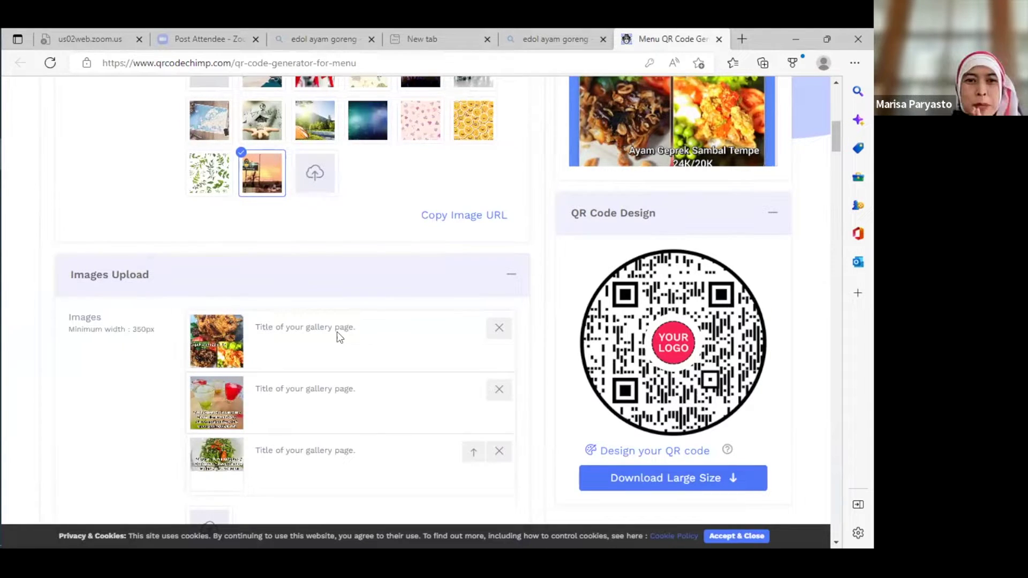
{"action": "left_click", "coordinate": [473, 455]}
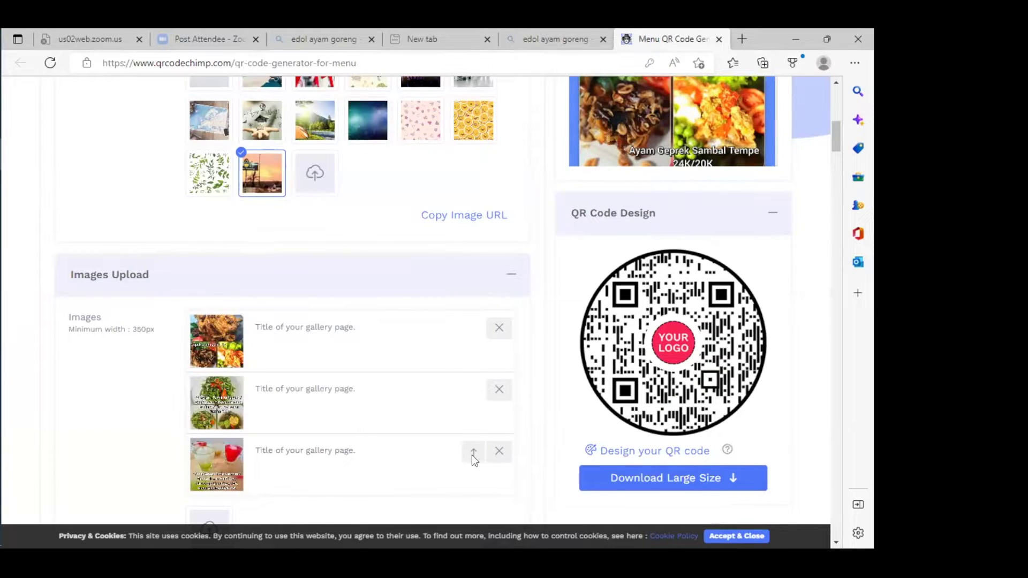
Upload WhatsApp Image 2022-09-30 at 13.38.07 (2) as another menu image and move it above the drinks image.
{"action": "left_click", "coordinate": [219, 517]}
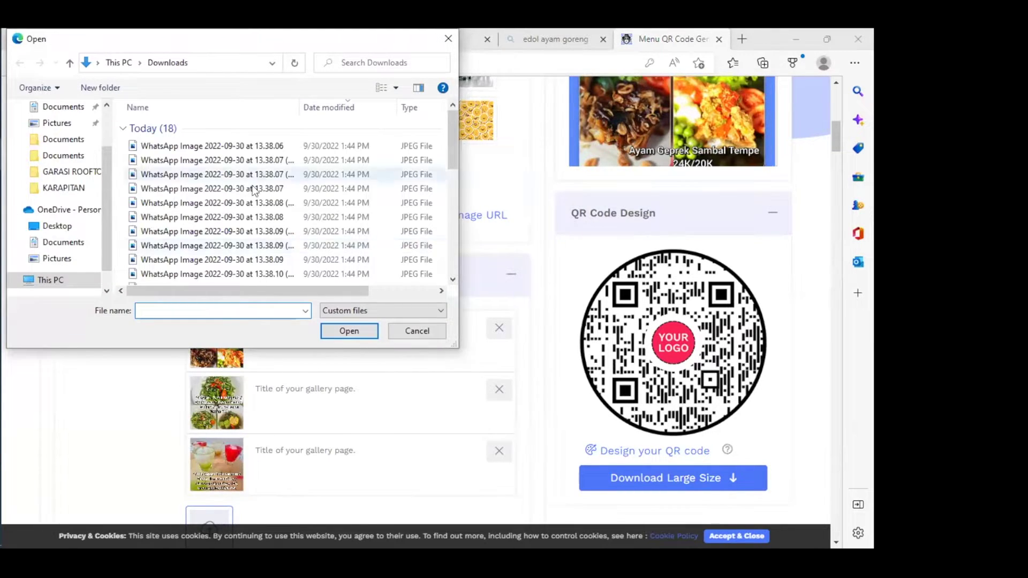
{"action": "left_click", "coordinate": [277, 170]}
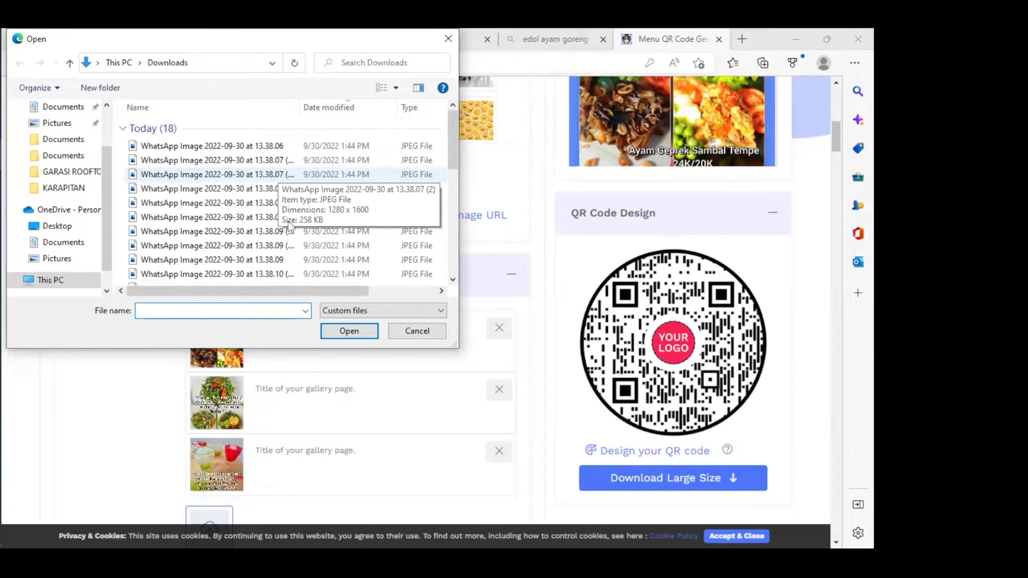
{"action": "left_click", "coordinate": [349, 332]}
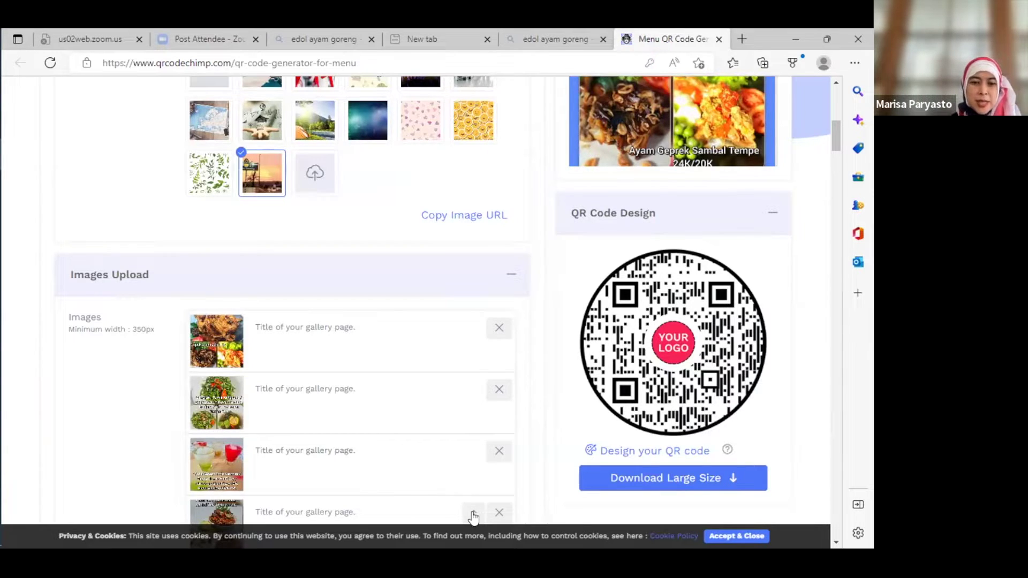
{"action": "left_click", "coordinate": [474, 514]}
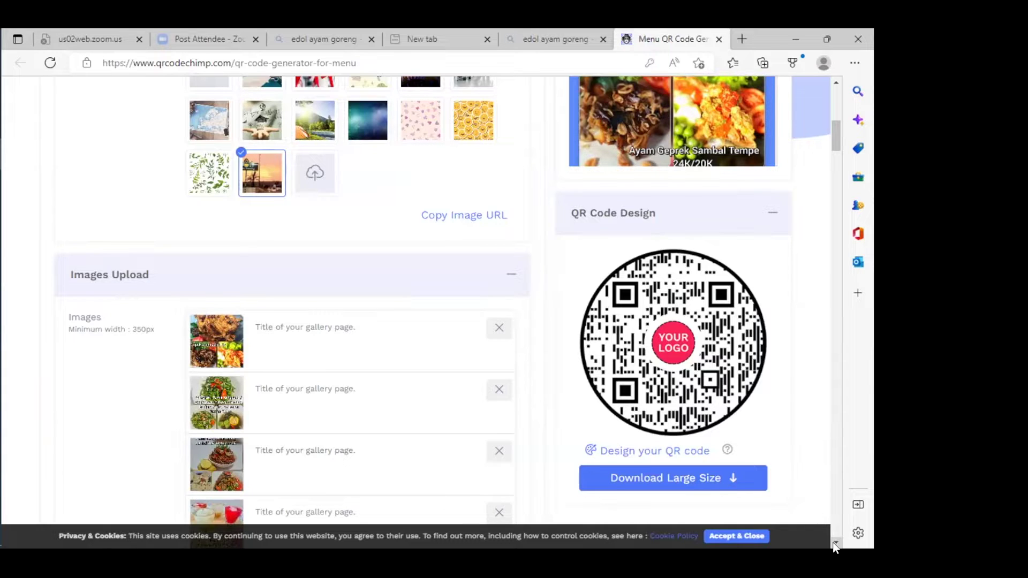
Upload WhatsApp Image 2022-09-30 at 13.38.07 as a fifth menu image and move it above the drinks image.
{"action": "scroll", "coordinate": [321, 452], "scroll_direction": "down", "scroll_amount": 2}
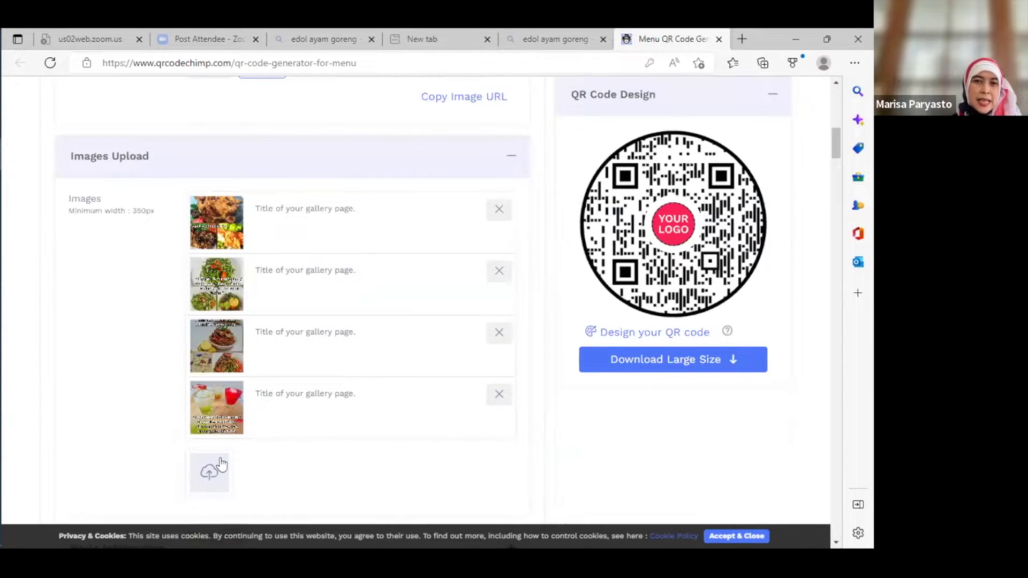
{"action": "left_click", "coordinate": [209, 472]}
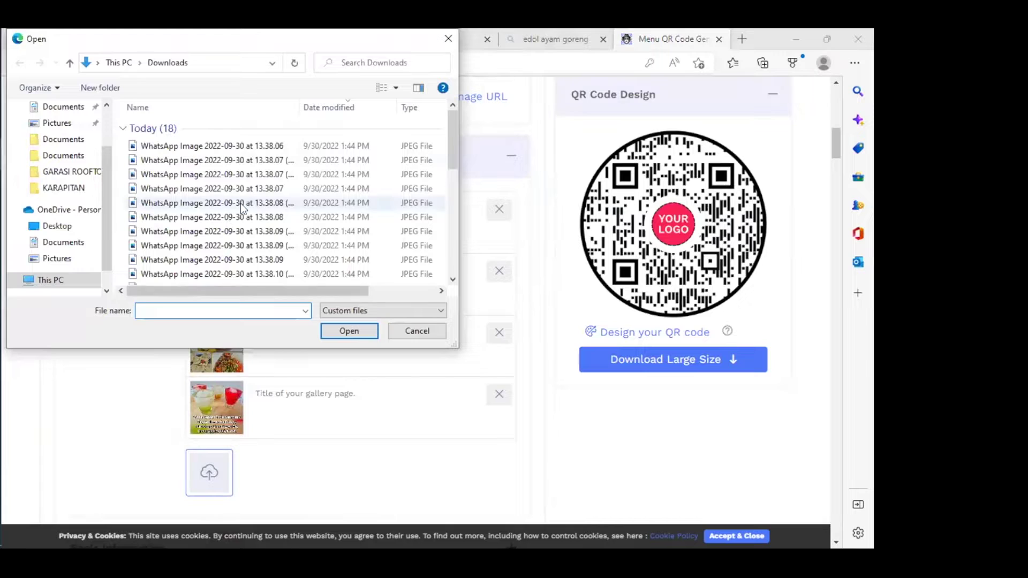
{"action": "left_click", "coordinate": [282, 189]}
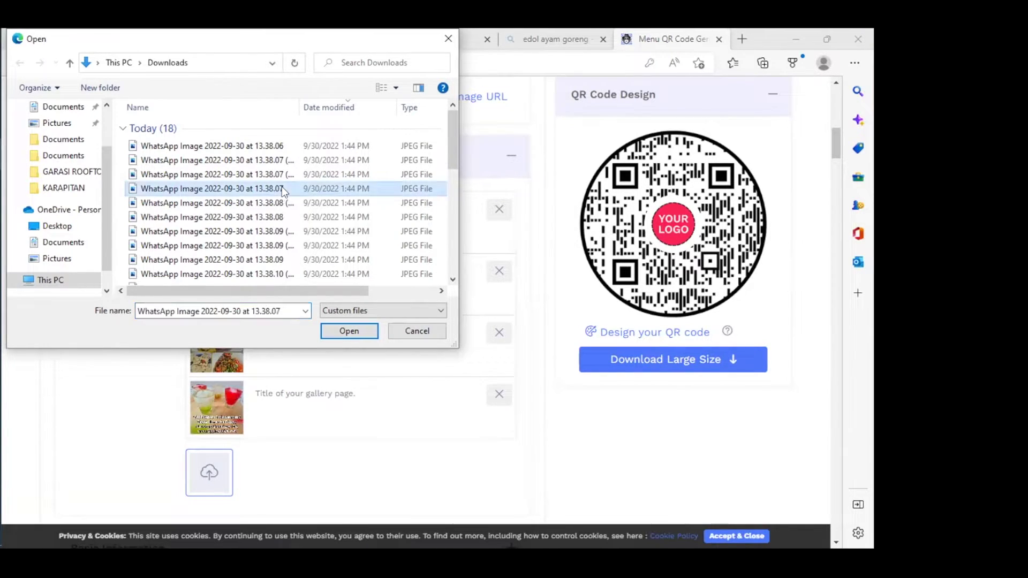
{"action": "left_click", "coordinate": [348, 331]}
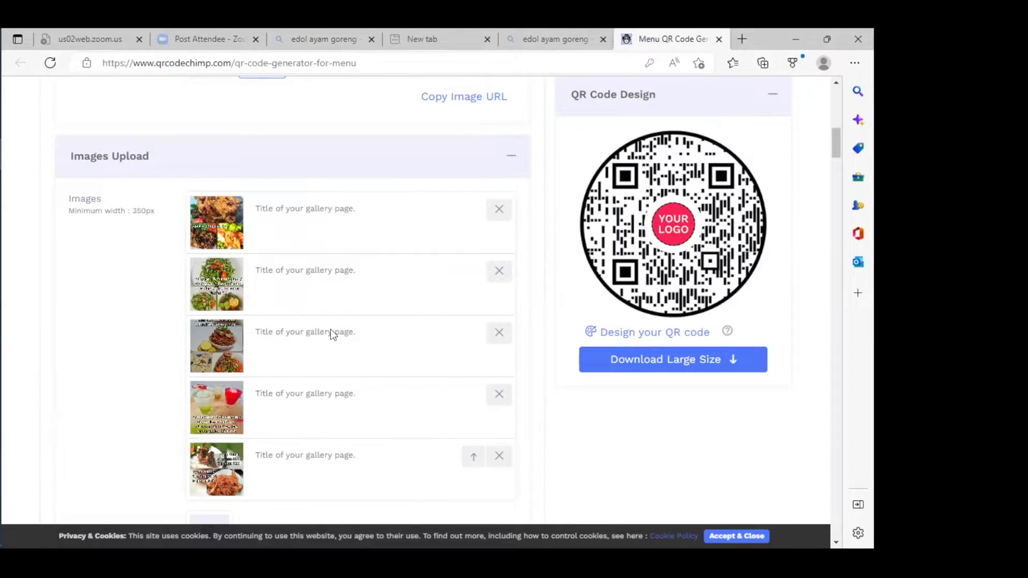
{"action": "left_click", "coordinate": [474, 458]}
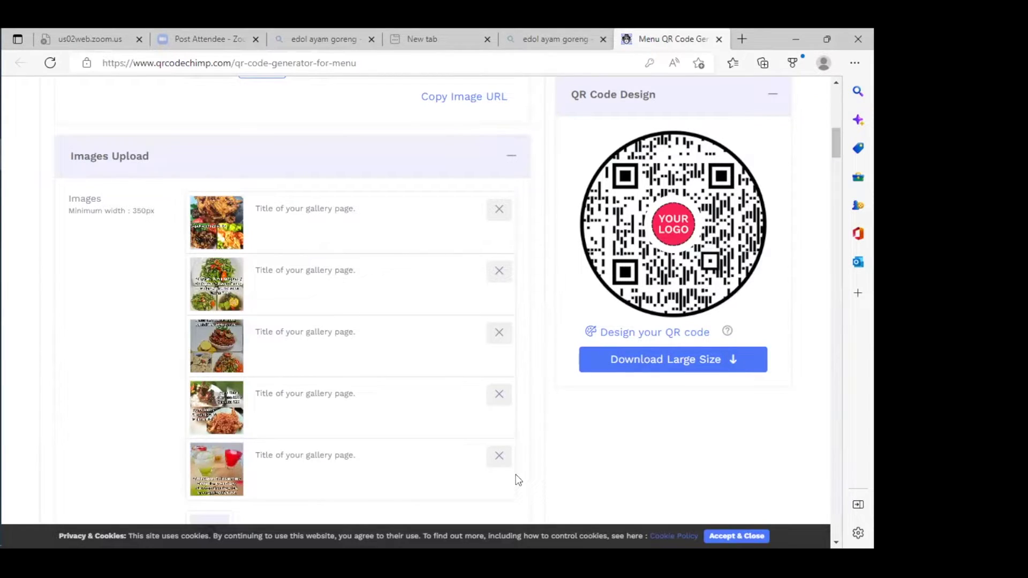
Upload WhatsApp Image 2022-09-30 at 13.38.08 (1) as a sixth menu image and move it above the drinks image.
{"action": "left_click", "coordinate": [836, 543]}
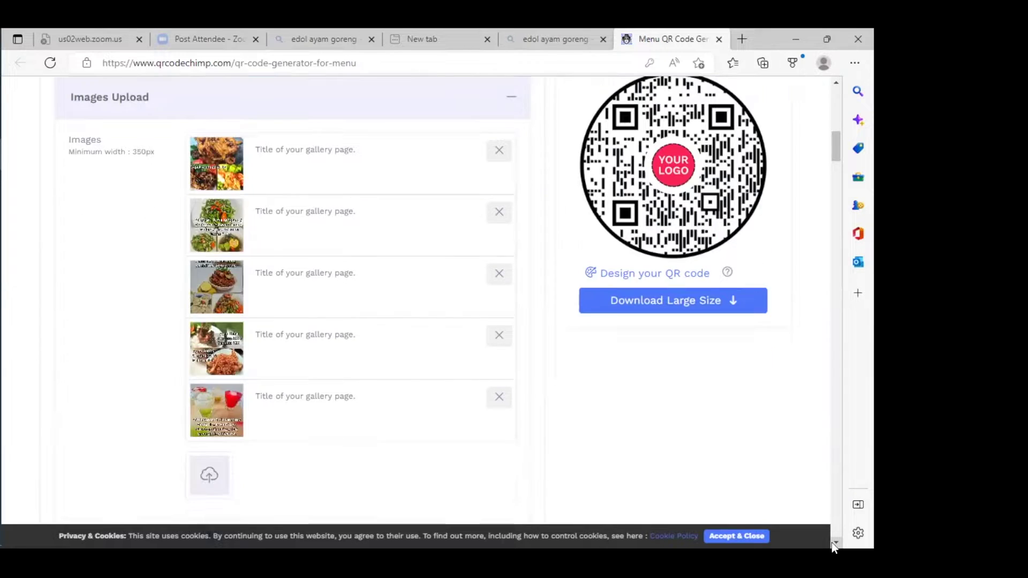
{"action": "left_click", "coordinate": [209, 475]}
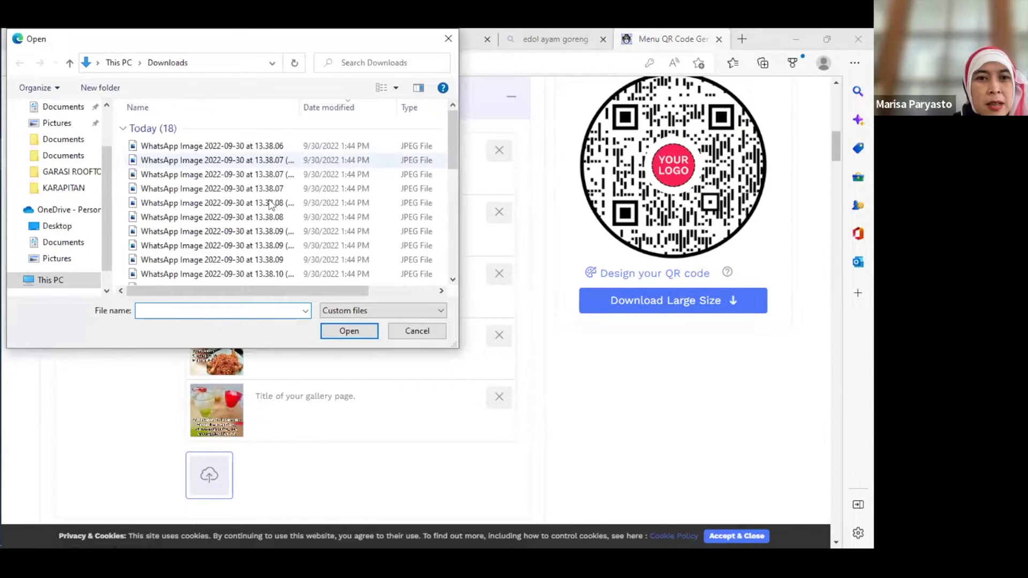
{"action": "left_click", "coordinate": [267, 203]}
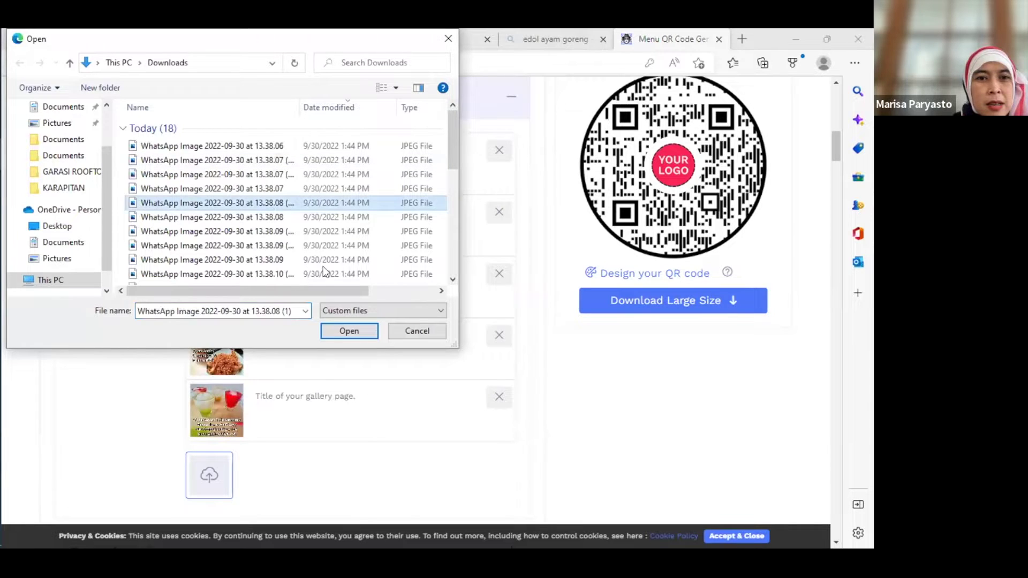
{"action": "left_click", "coordinate": [350, 331]}
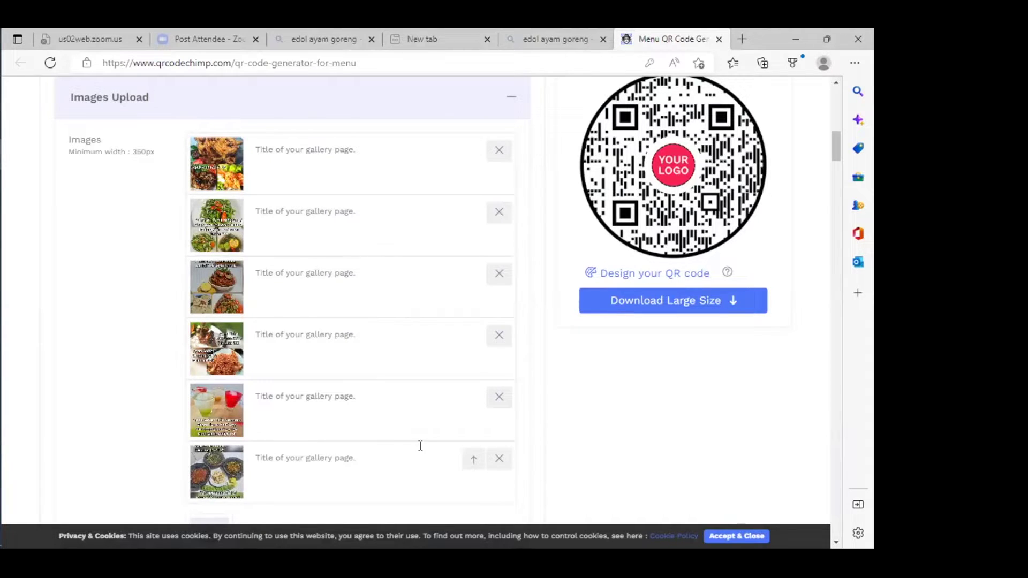
{"action": "left_click", "coordinate": [474, 461]}
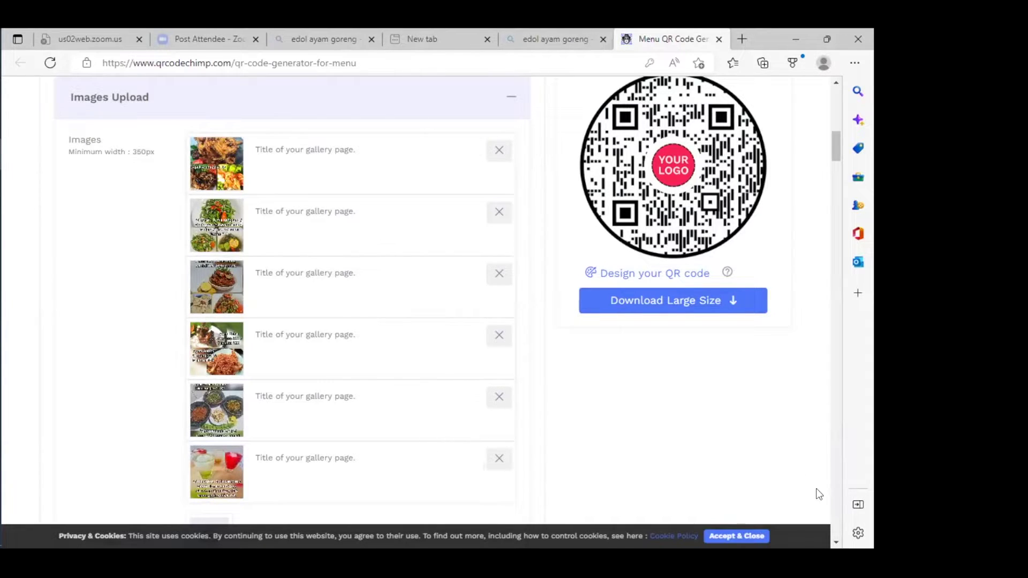
Upload WhatsApp Image 2022-09-30 at 13.38.08 and WhatsApp Image 2022-09-30 at 13.38.09 (1) as further menu images below the drinks image.
{"action": "scroll", "coordinate": [837, 545], "scroll_direction": "down", "scroll_amount": 3}
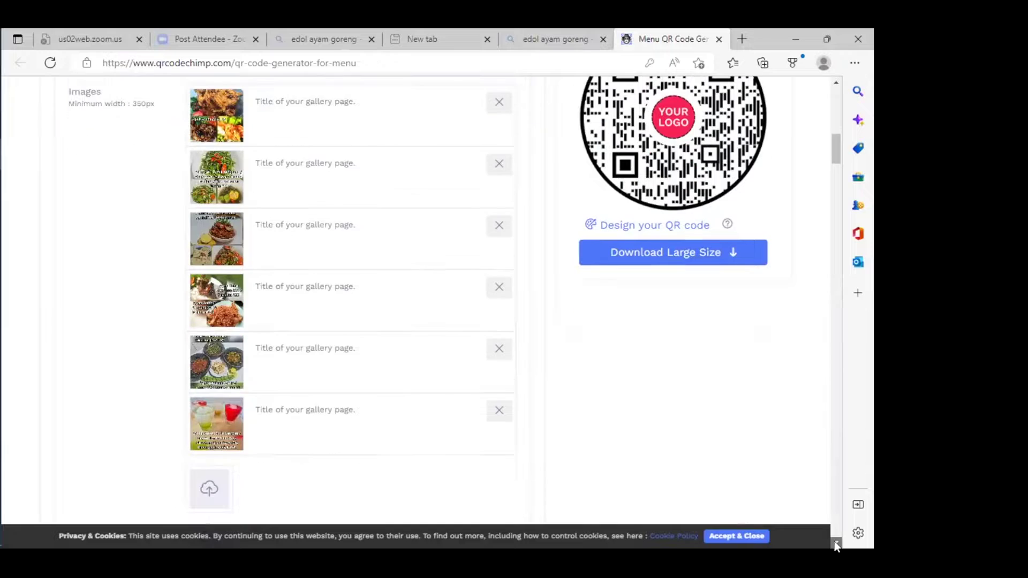
{"action": "left_click", "coordinate": [208, 423]}
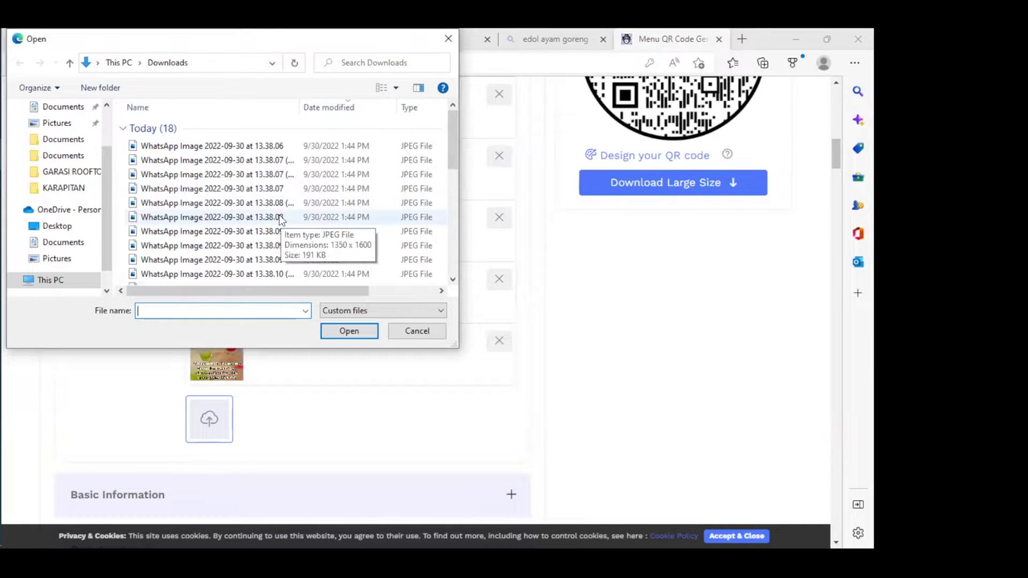
{"action": "left_click", "coordinate": [278, 216]}
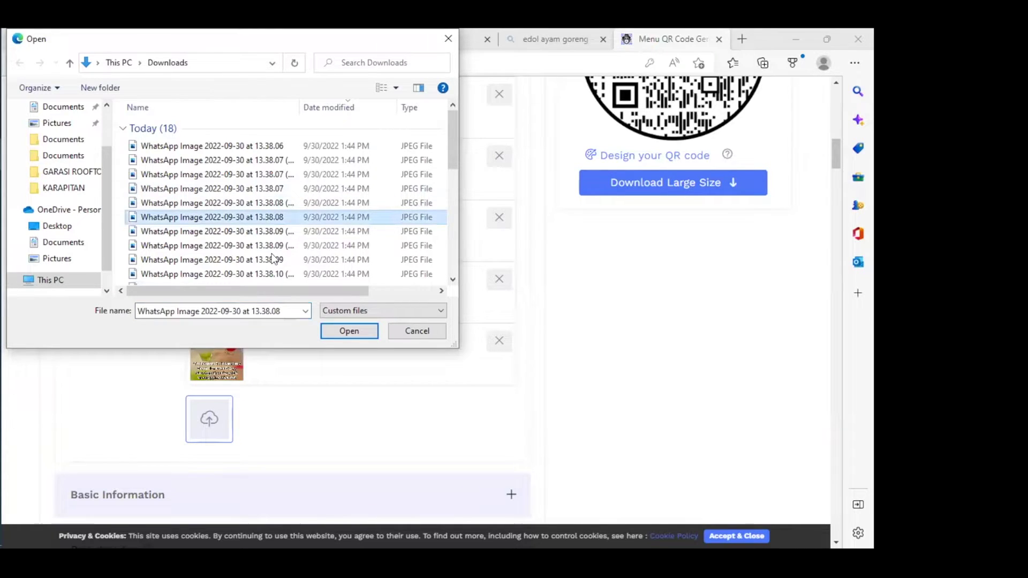
{"action": "left_click", "coordinate": [349, 331]}
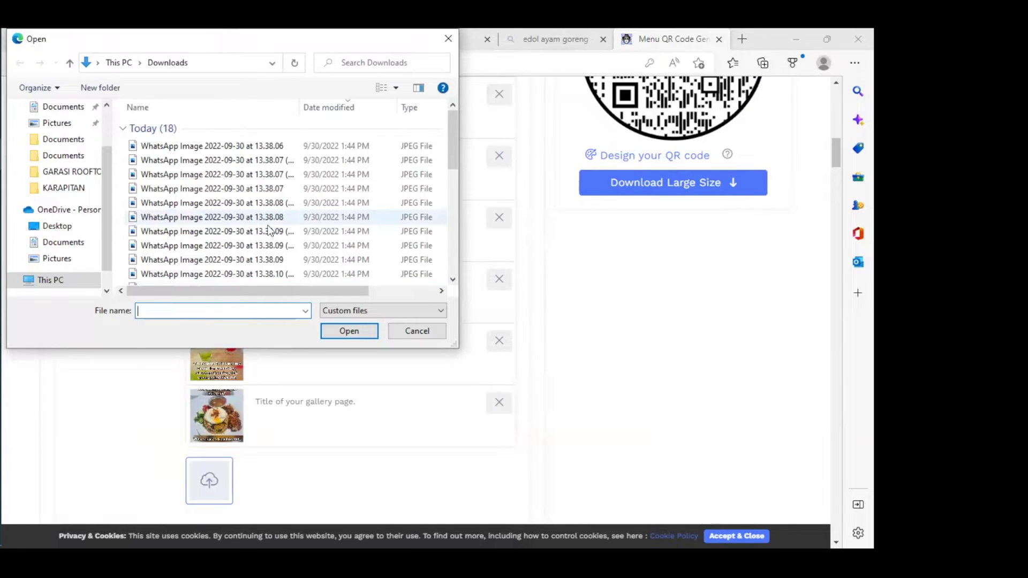
{"action": "left_click", "coordinate": [269, 231]}
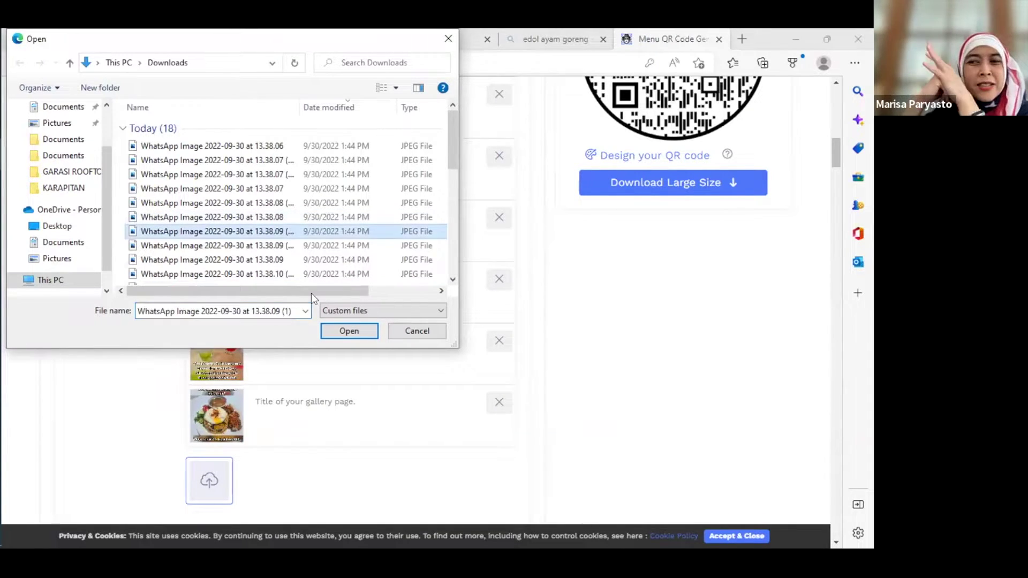
{"action": "left_click", "coordinate": [335, 332]}
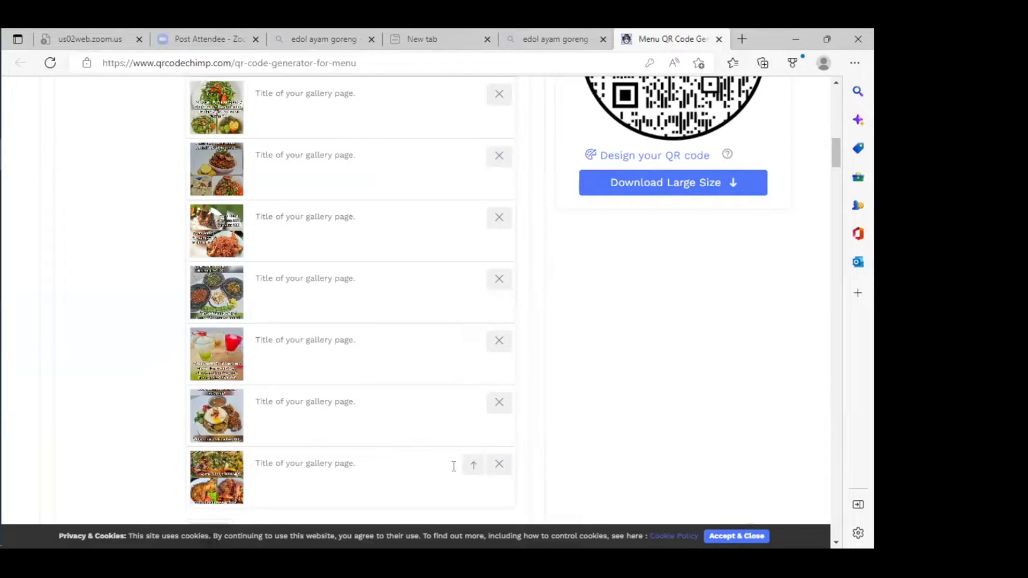
Move the fried-egg dish image above the drinks image in the menu images.
{"action": "left_click", "coordinate": [474, 465]}
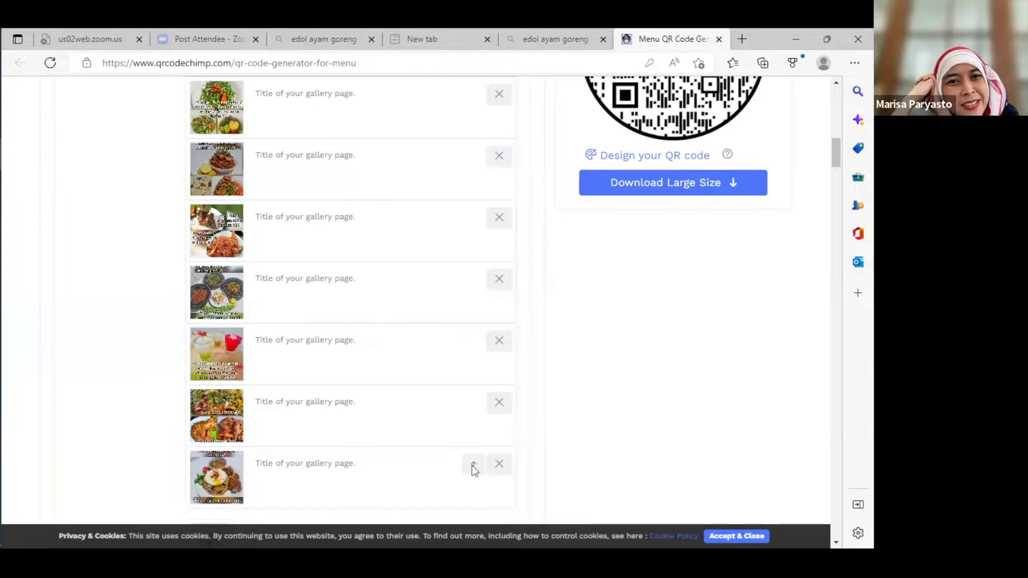
{"action": "left_click", "coordinate": [474, 465]}
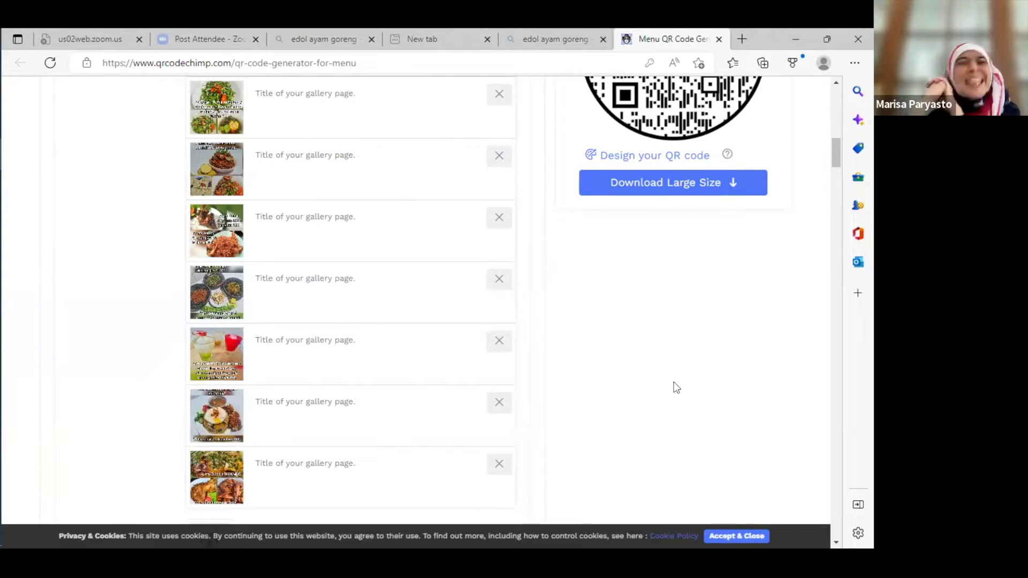
{"action": "left_click", "coordinate": [837, 82]}
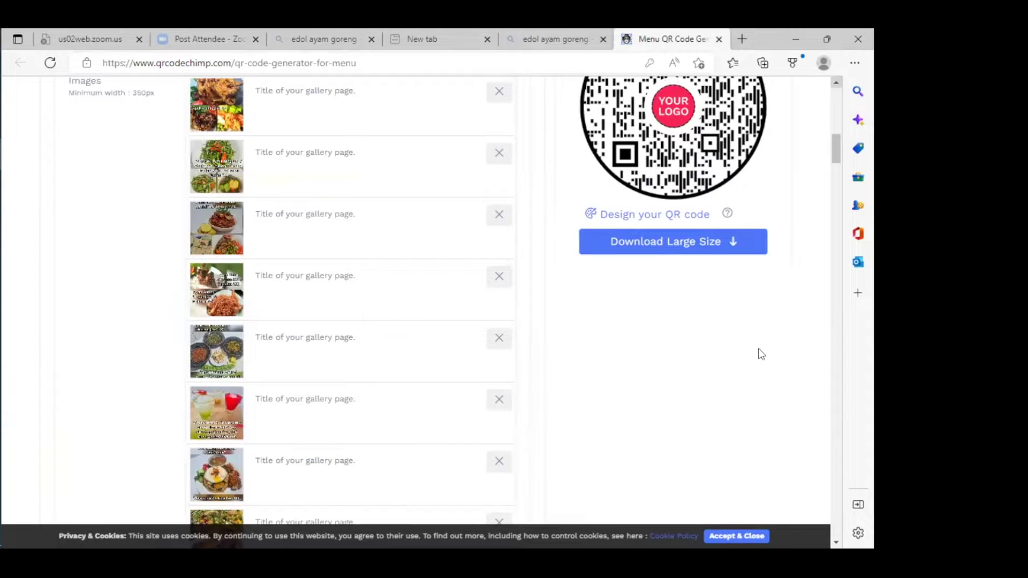
{"action": "left_click", "coordinate": [836, 544]}
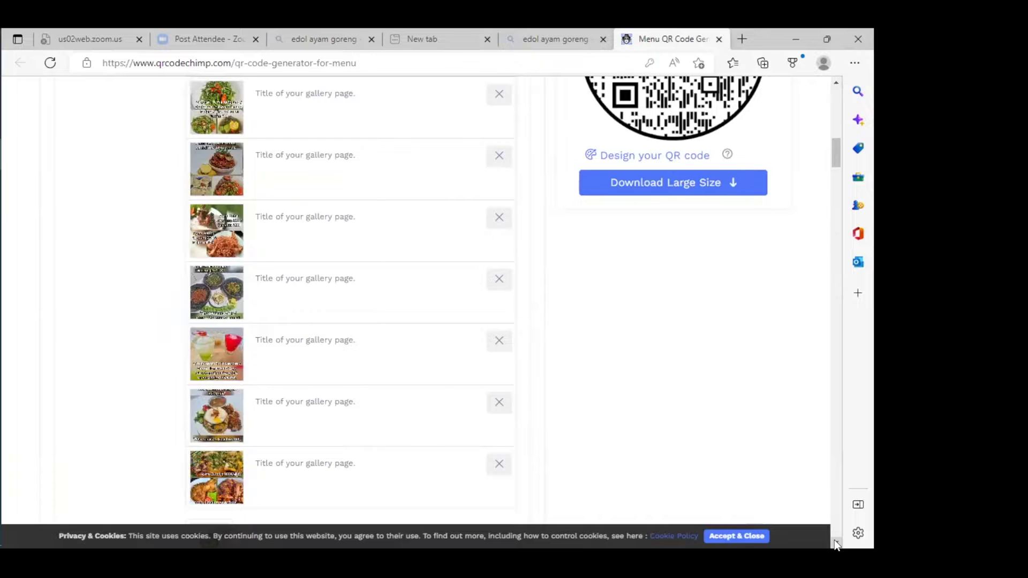
{"action": "left_click", "coordinate": [836, 544]}
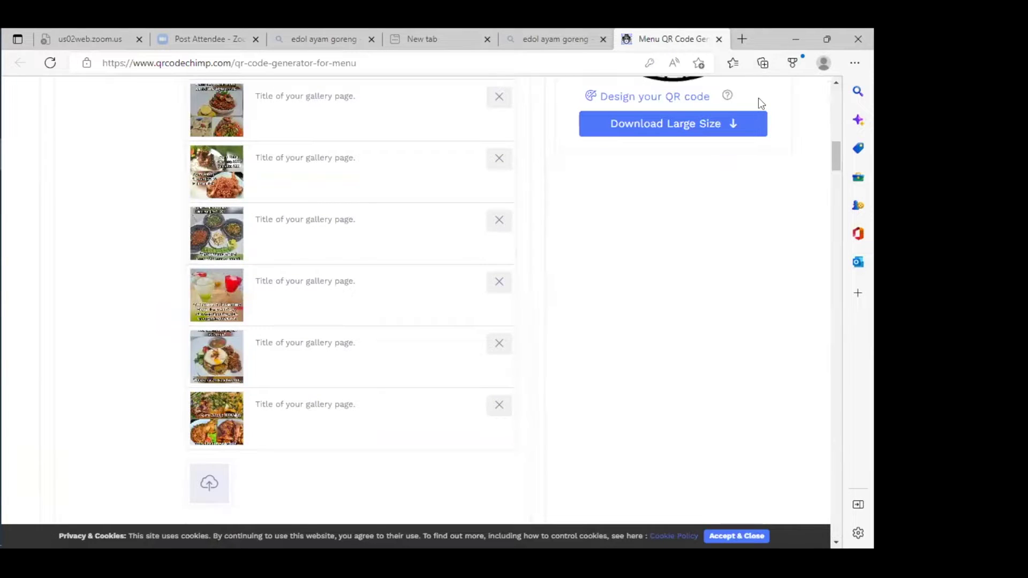
{"action": "left_click", "coordinate": [836, 84]}
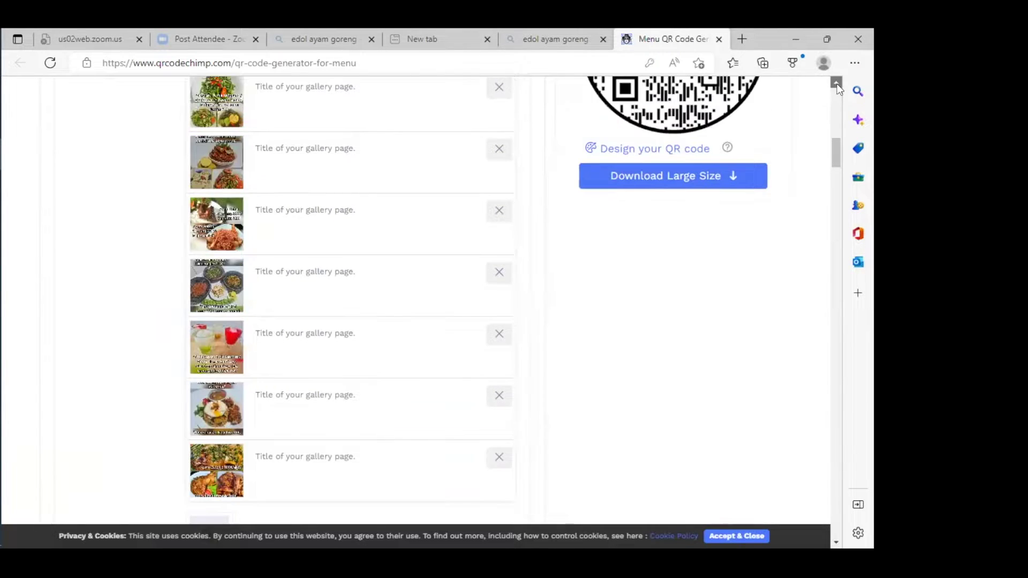
{"action": "left_click", "coordinate": [836, 83]}
{"action": "left_click", "coordinate": [836, 83]}
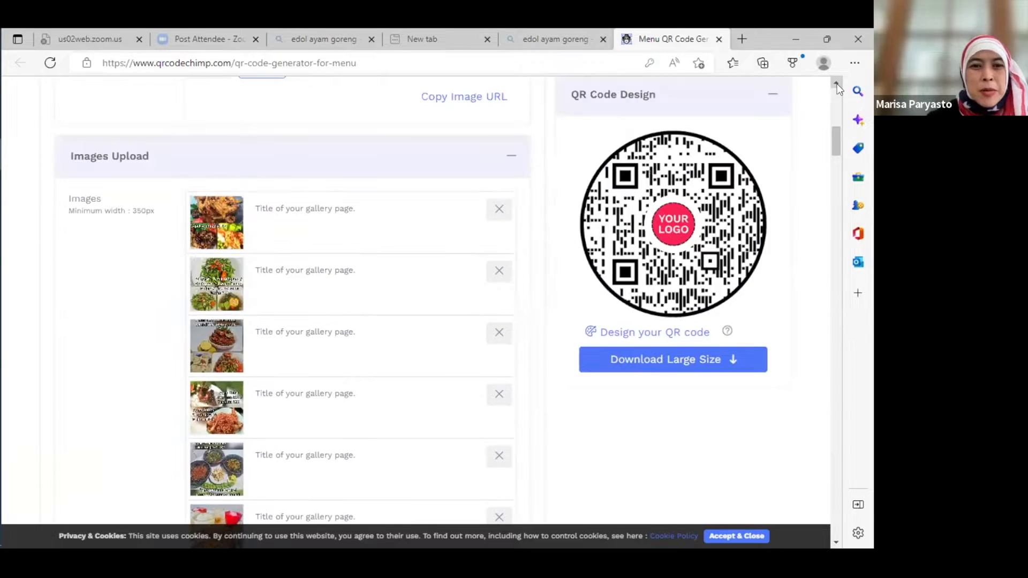
{"action": "left_click", "coordinate": [836, 542]}
{"action": "left_click", "coordinate": [837, 543]}
{"action": "scroll", "coordinate": [372, 437], "scroll_direction": "down", "scroll_amount": 1}
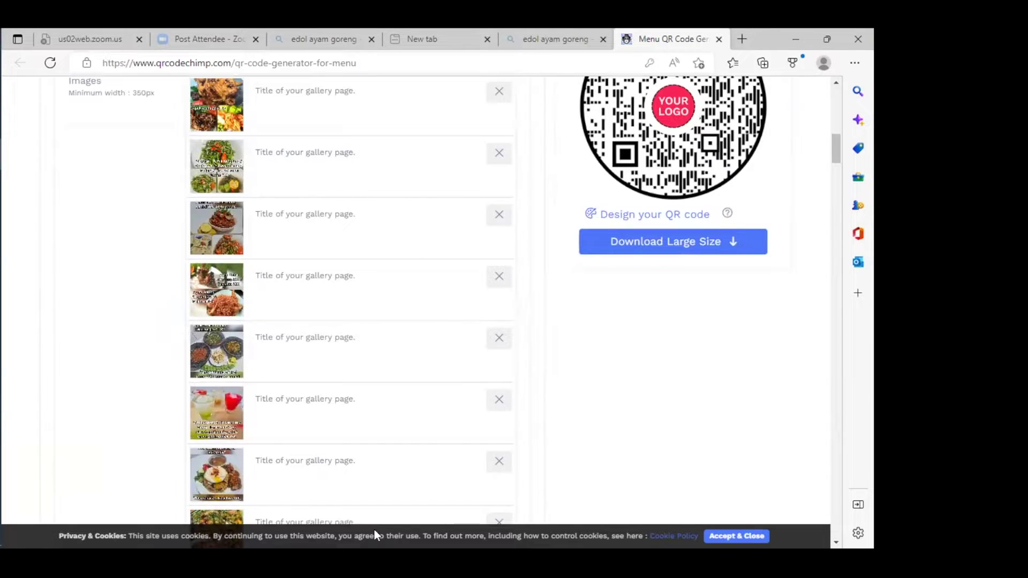
{"action": "mouse_move", "coordinate": [470, 474]}
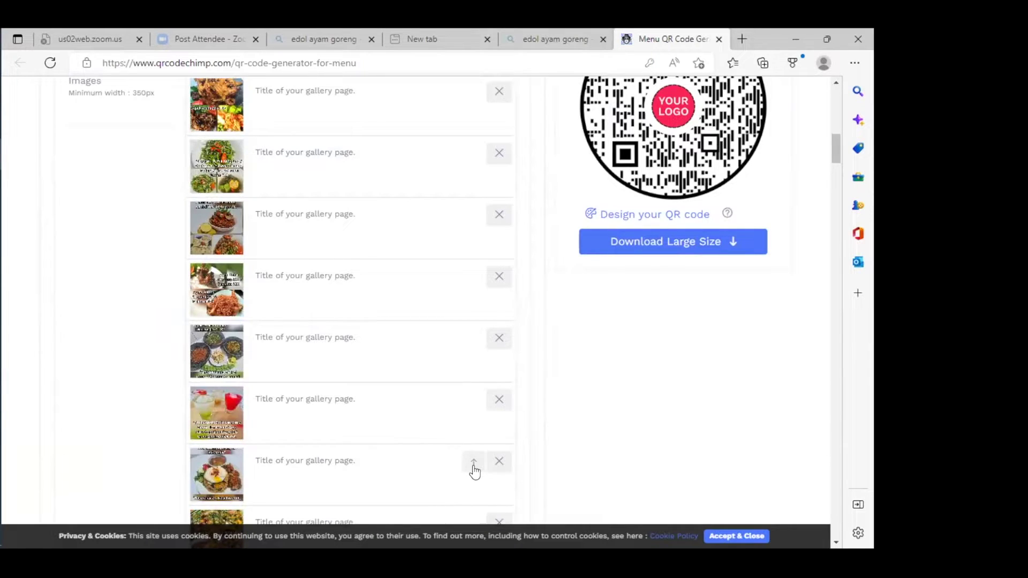
{"action": "left_click", "coordinate": [474, 465]}
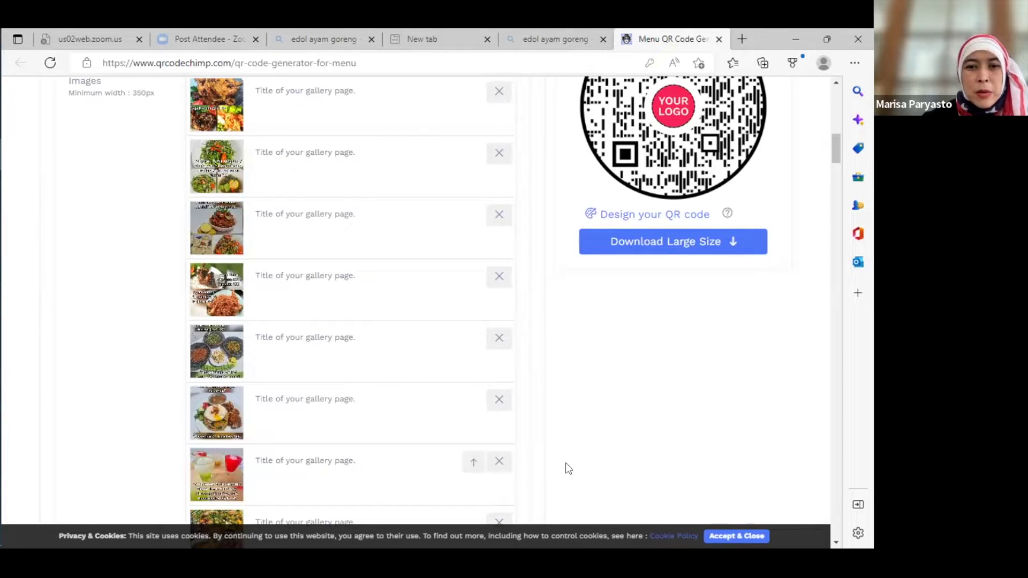
Move the last menu image, WhatsApp Image 2022-09-30 at 13.38.09 (1), above the drinks image.
{"action": "right_click", "coordinate": [832, 541]}
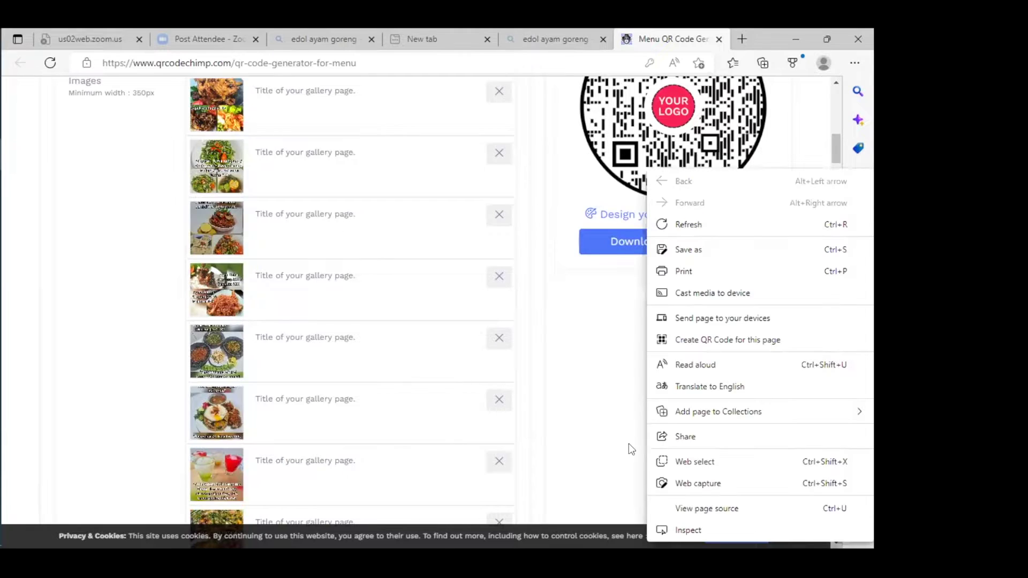
{"action": "left_click", "coordinate": [622, 323]}
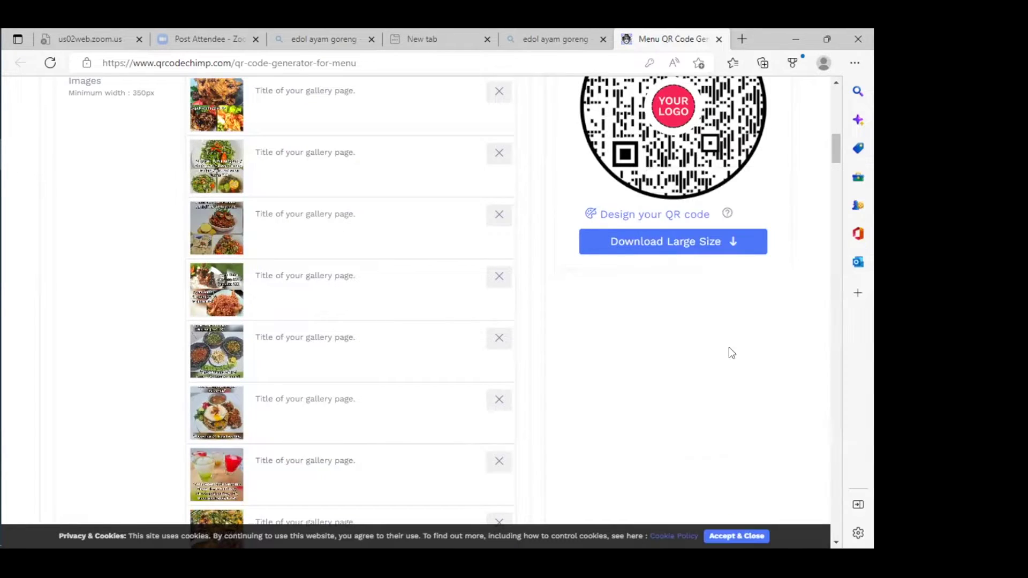
{"action": "left_click", "coordinate": [837, 543]}
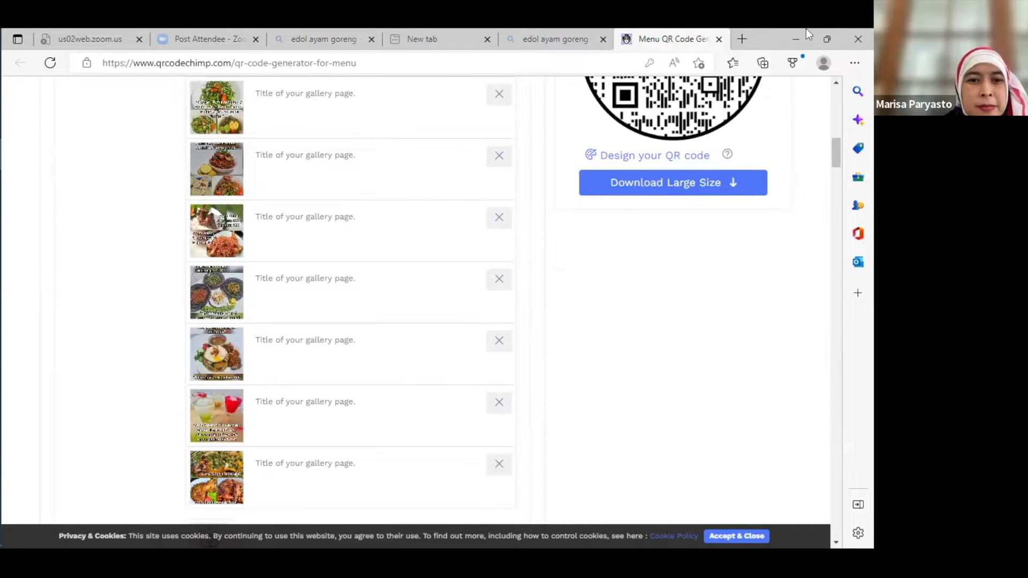
{"action": "left_click", "coordinate": [836, 81]}
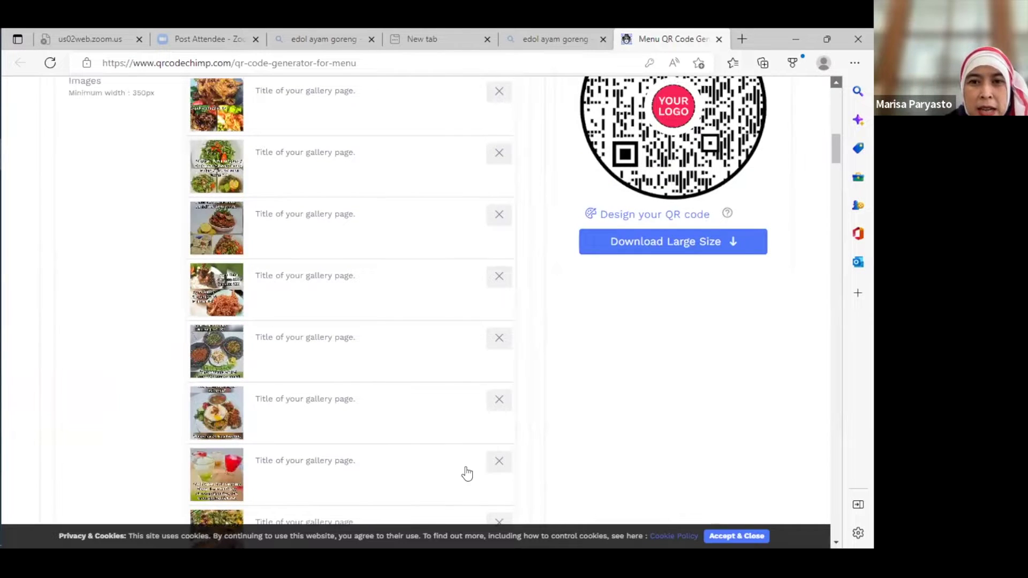
{"action": "left_click", "coordinate": [474, 522]}
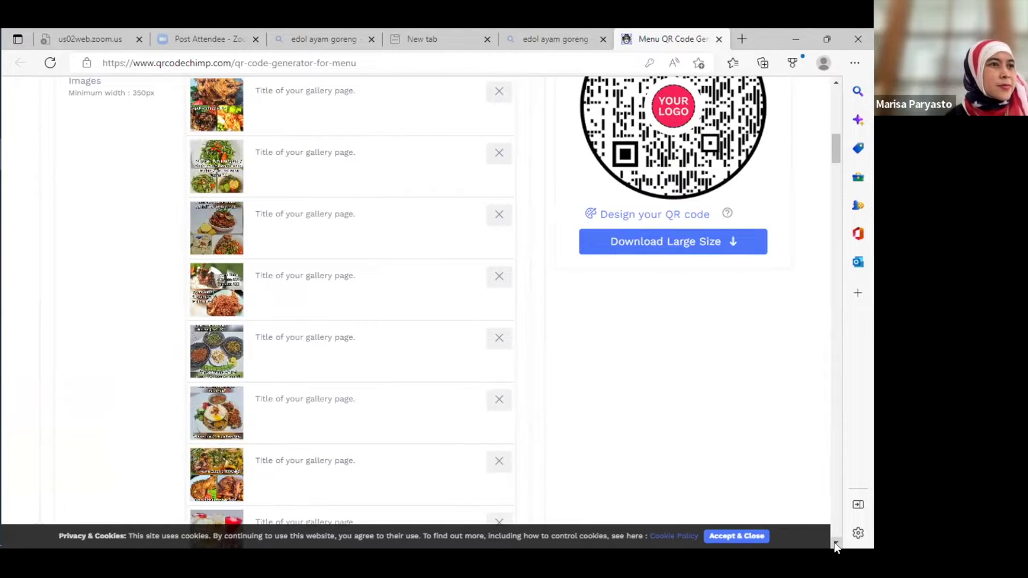
Try to upload WhatsApp Image 2022-09-30 at 13.38.09 (1) again as a further menu image below the drinks image.
{"action": "scroll", "coordinate": [834, 546], "scroll_direction": "down", "scroll_amount": 5}
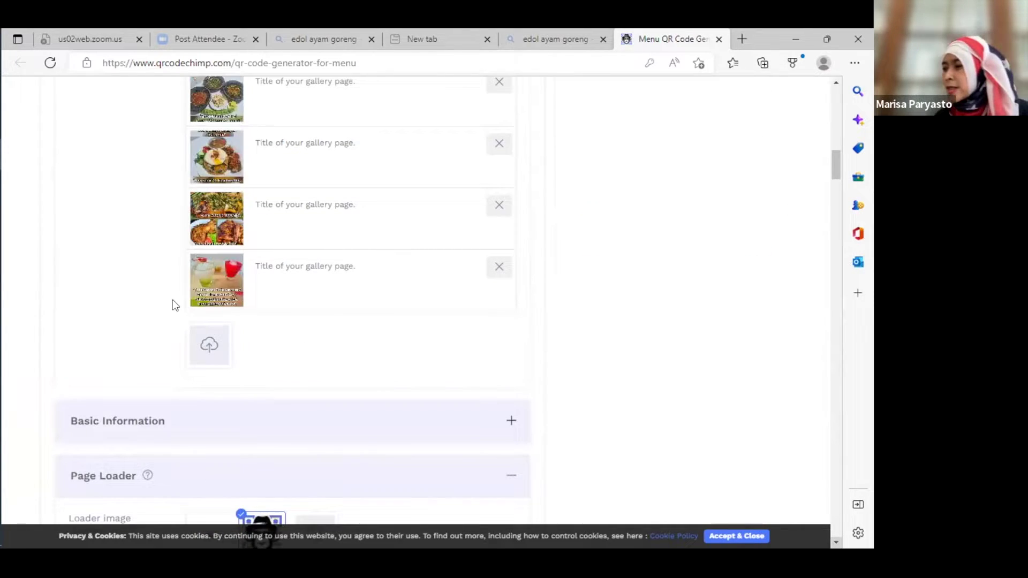
{"action": "left_click", "coordinate": [201, 342]}
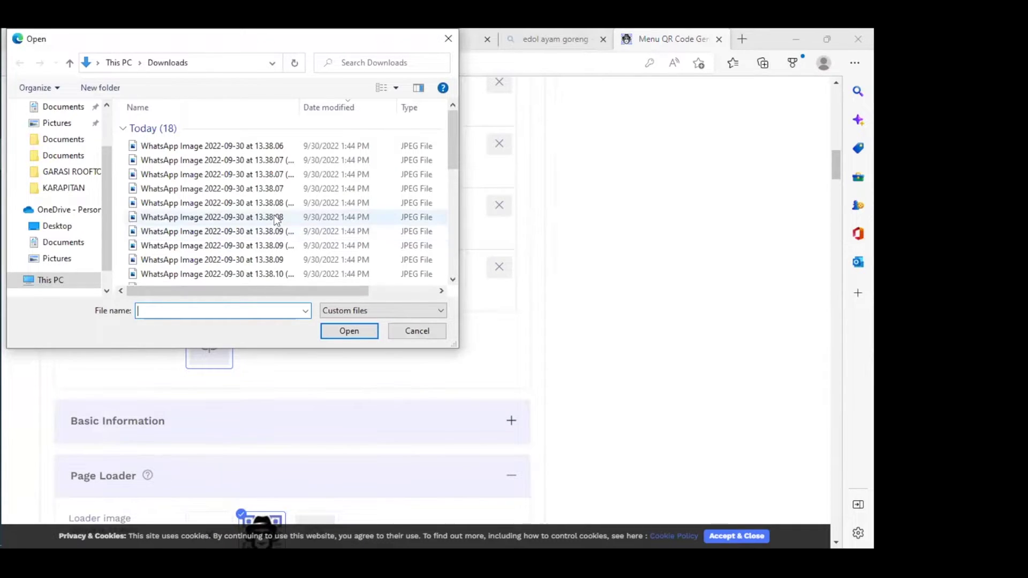
{"action": "left_click", "coordinate": [264, 231]}
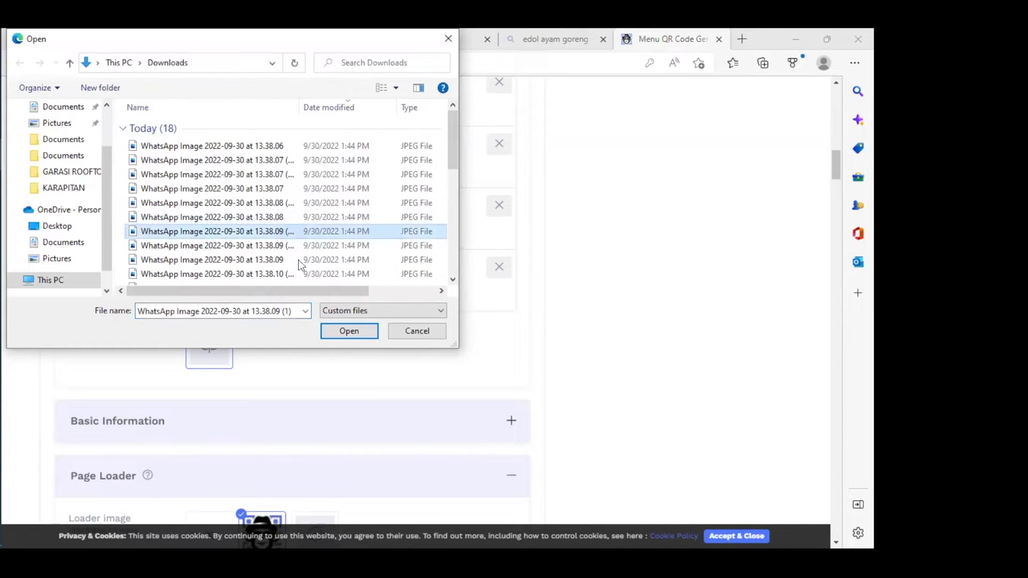
{"action": "left_click", "coordinate": [348, 331]}
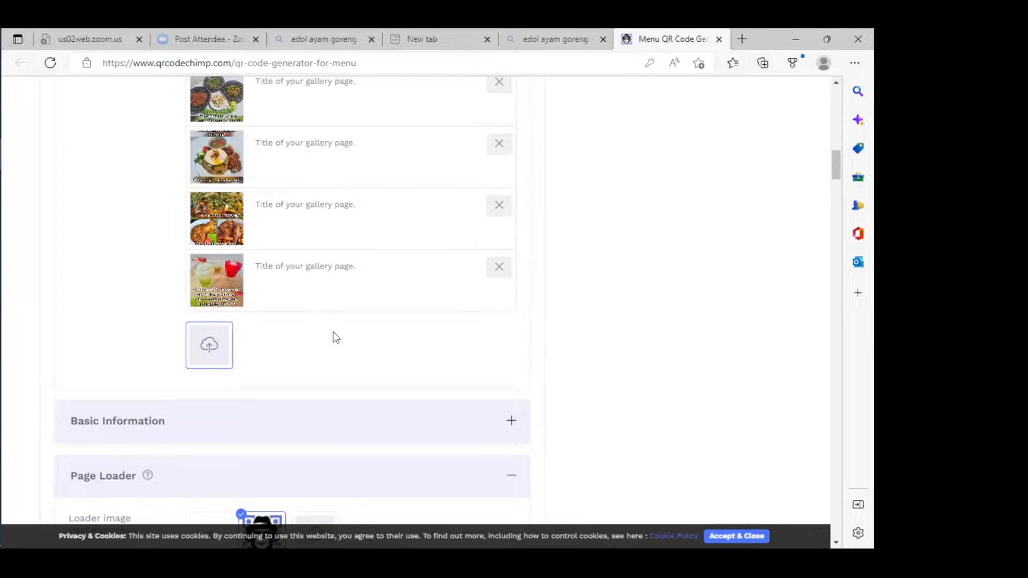
{"action": "left_click", "coordinate": [212, 340]}
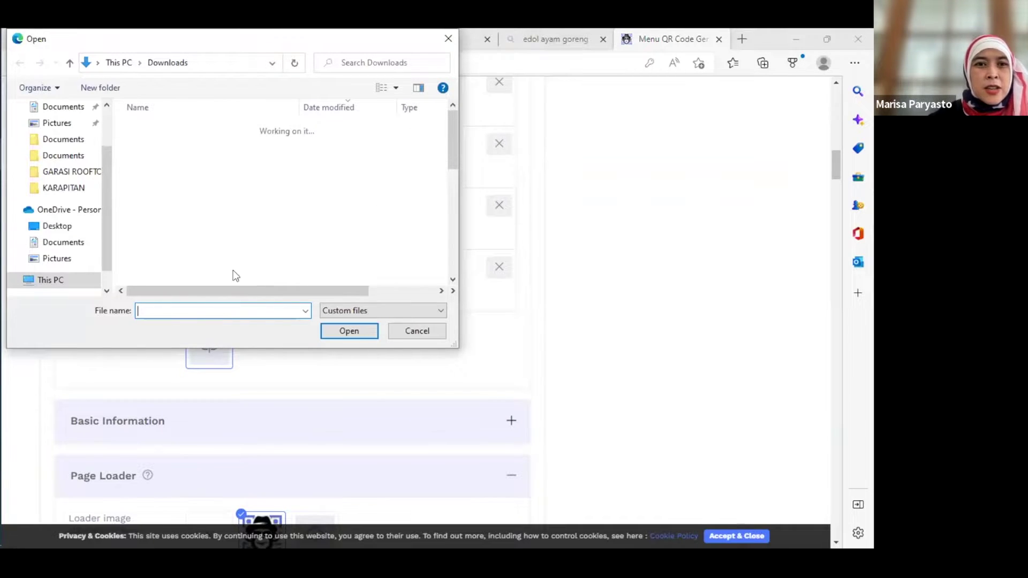
{"action": "left_click", "coordinate": [270, 233]}
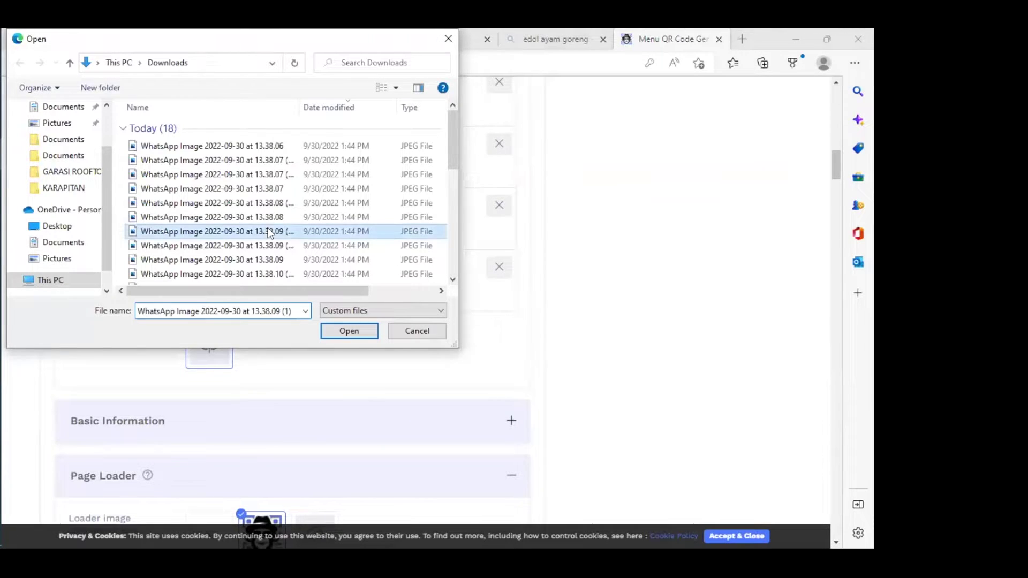
{"action": "left_click", "coordinate": [346, 332]}
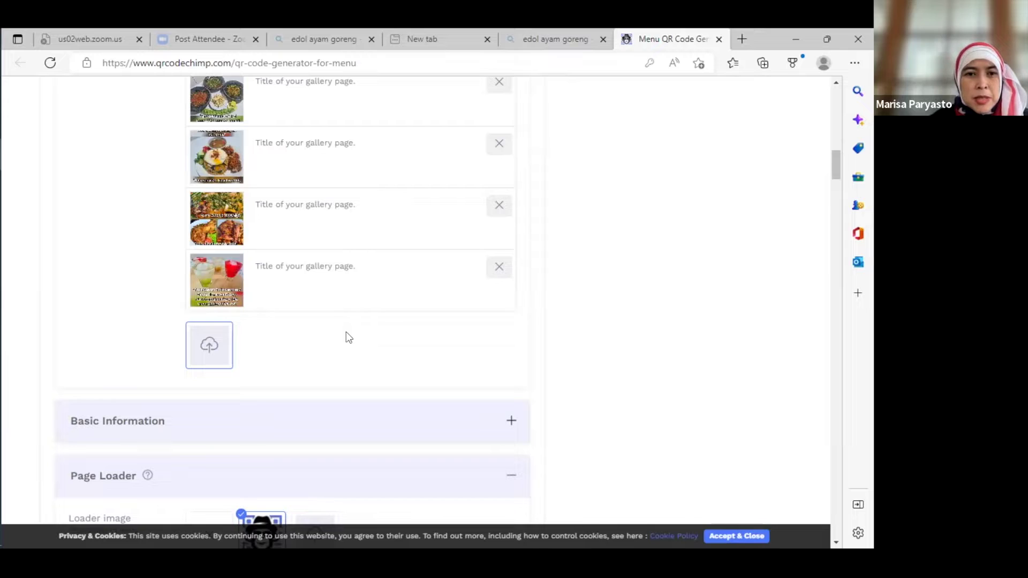
{"action": "left_click", "coordinate": [208, 350]}
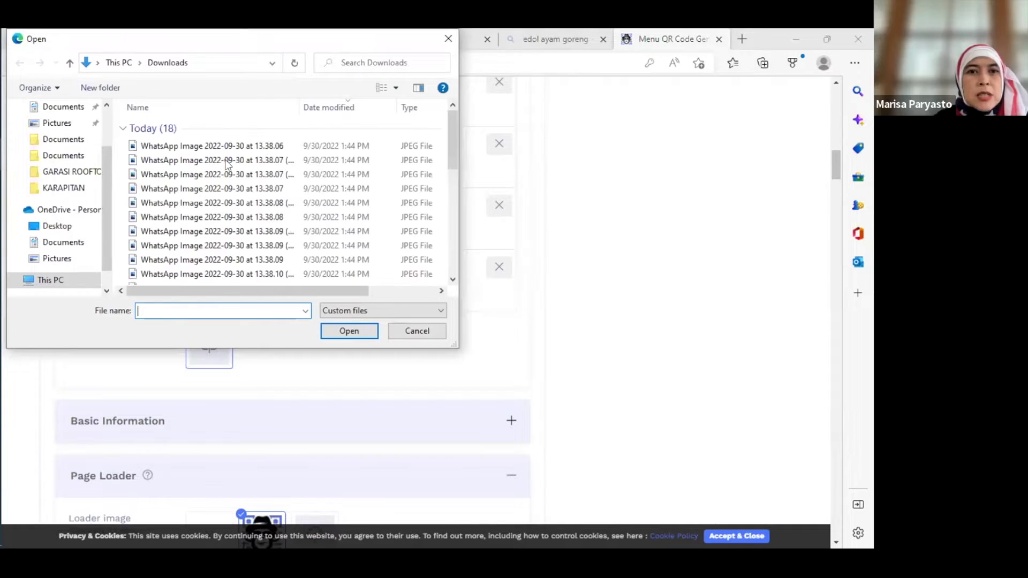
{"action": "left_click", "coordinate": [206, 233]}
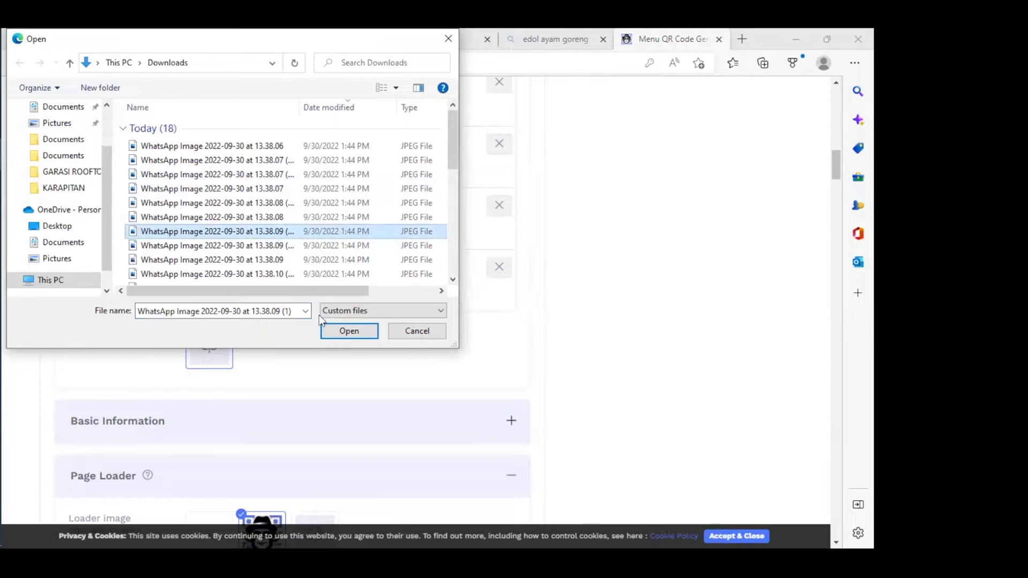
{"action": "left_click", "coordinate": [349, 331]}
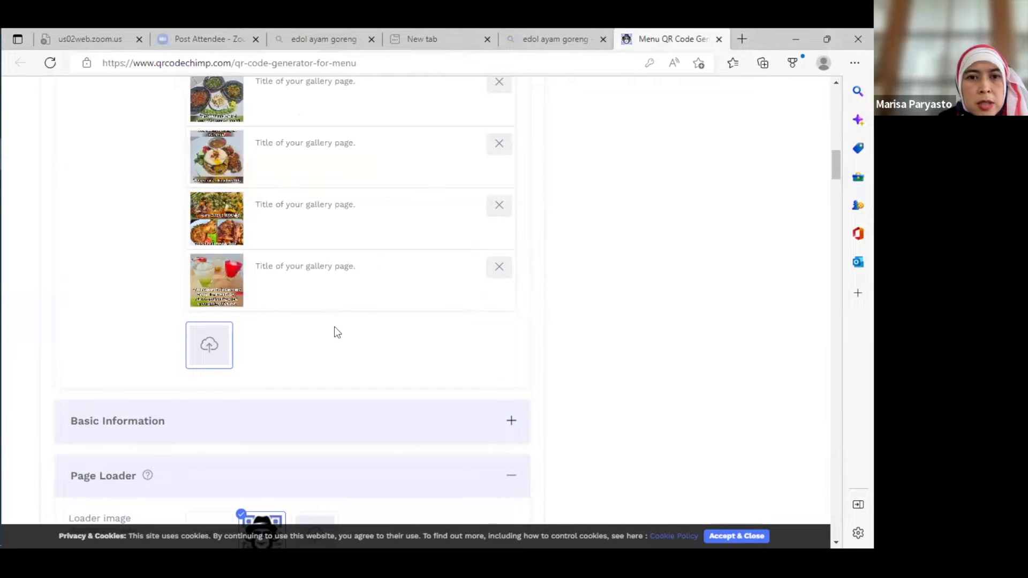
{"action": "left_click", "coordinate": [377, 257]}
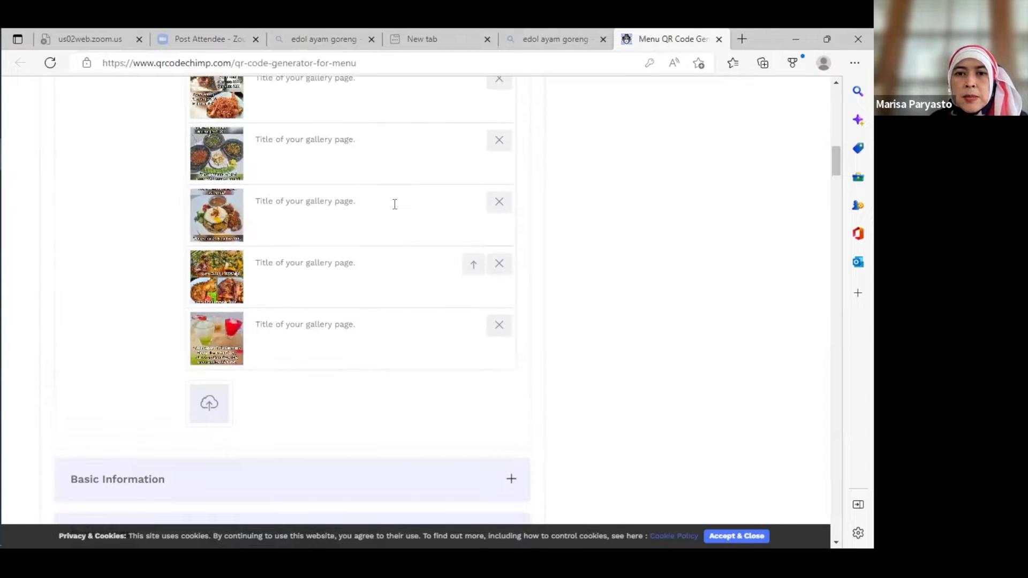
Review the order of the uploaded menu images, the menu page preview, and the colour and background image settings.
{"action": "scroll", "coordinate": [394, 206], "scroll_direction": "up", "scroll_amount": 2}
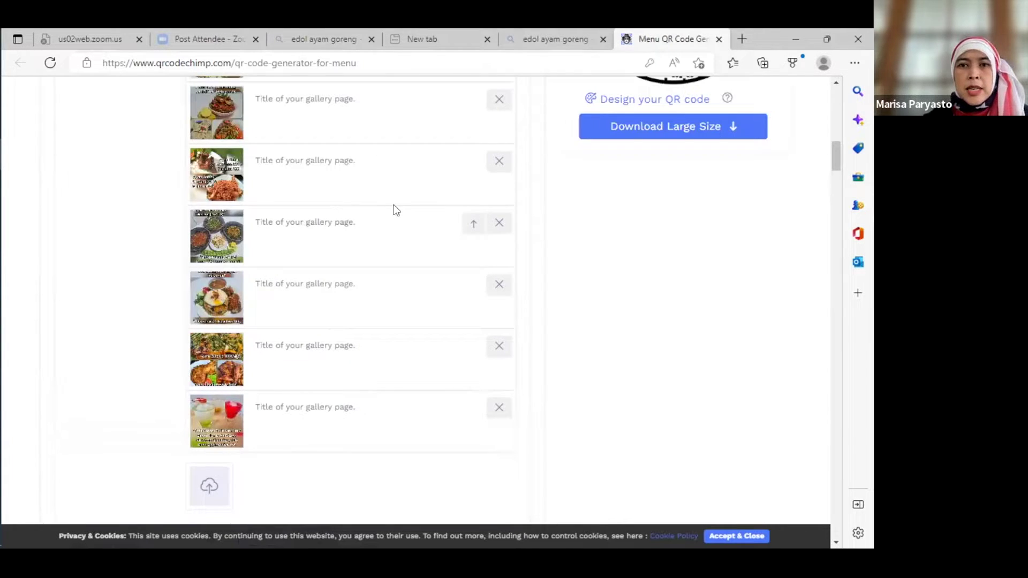
{"action": "scroll", "coordinate": [398, 196], "scroll_direction": "up", "scroll_amount": 5}
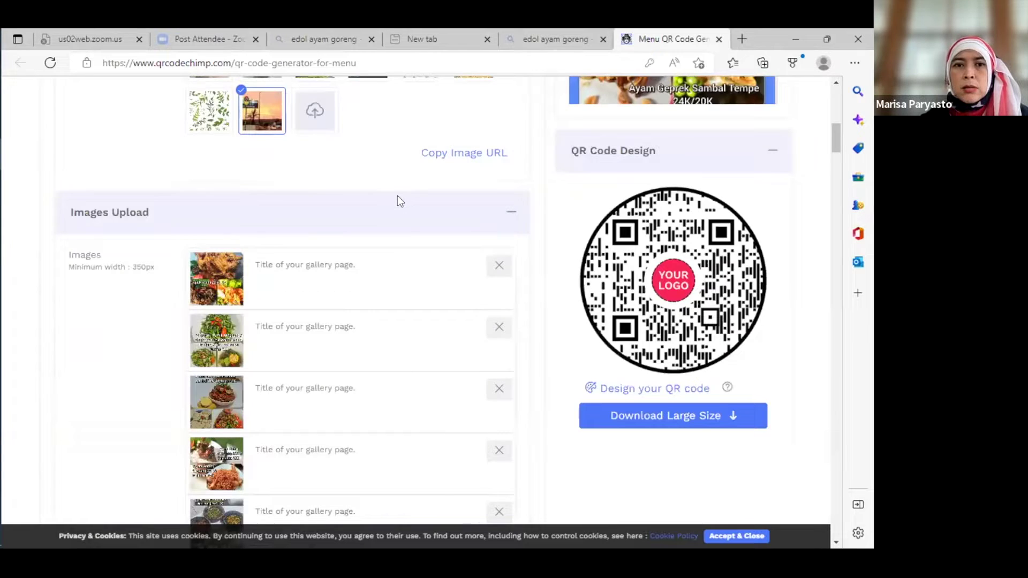
{"action": "scroll", "coordinate": [397, 196], "scroll_direction": "up", "scroll_amount": 2}
{"action": "scroll", "coordinate": [398, 196], "scroll_direction": "up", "scroll_amount": 7}
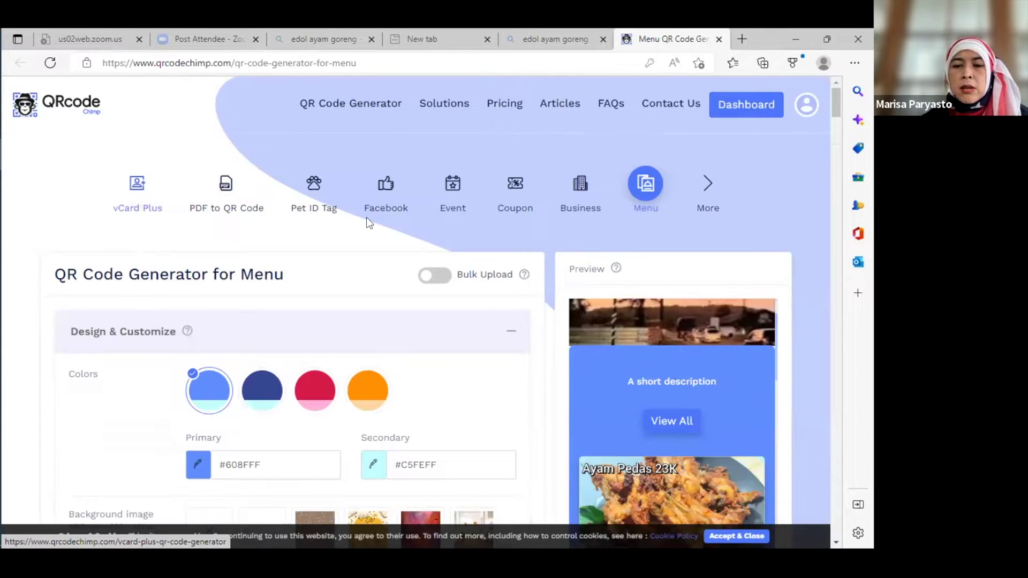
{"action": "scroll", "coordinate": [567, 362], "scroll_direction": "down", "scroll_amount": 2}
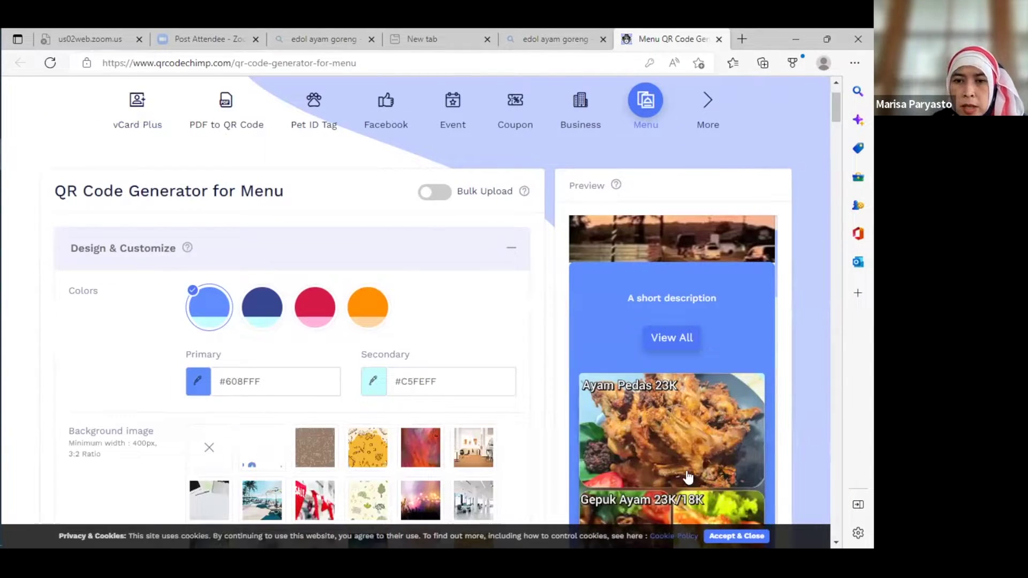
{"action": "scroll", "coordinate": [804, 449], "scroll_direction": "down", "scroll_amount": 2}
{"action": "scroll", "coordinate": [728, 464], "scroll_direction": "down", "scroll_amount": 1}
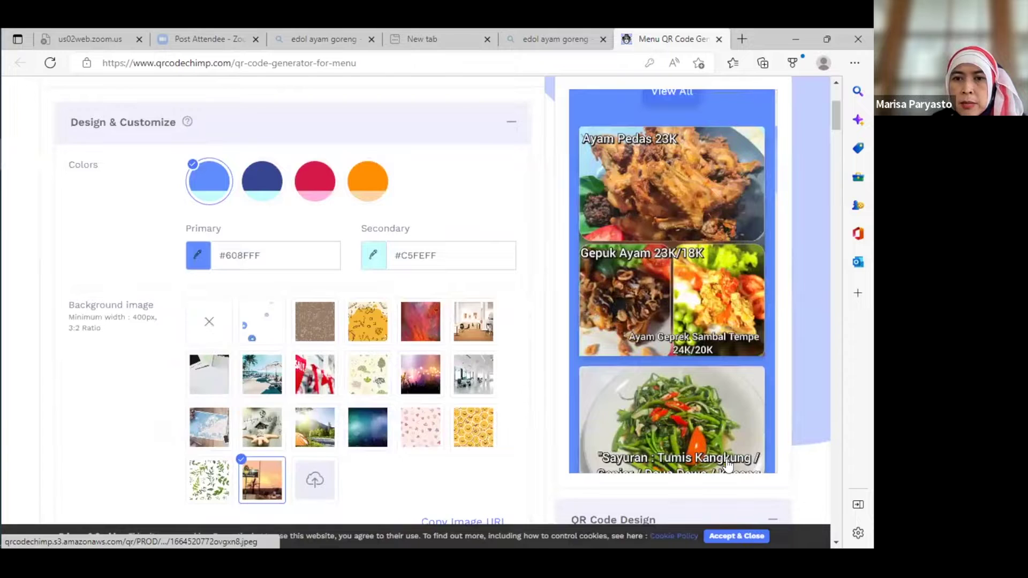
{"action": "scroll", "coordinate": [728, 464], "scroll_direction": "down", "scroll_amount": 2}
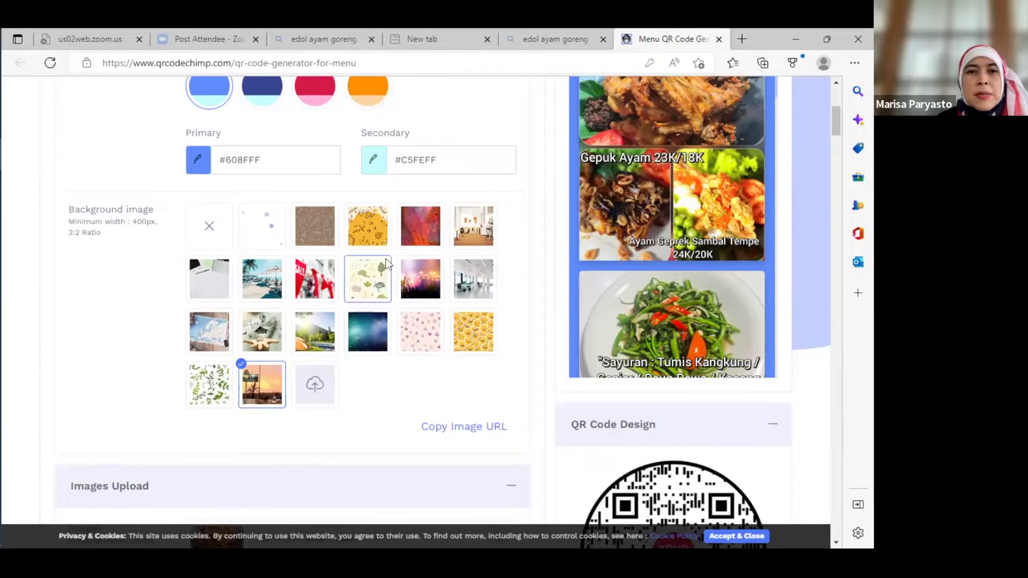
{"action": "scroll", "coordinate": [322, 227], "scroll_direction": "up", "scroll_amount": 1}
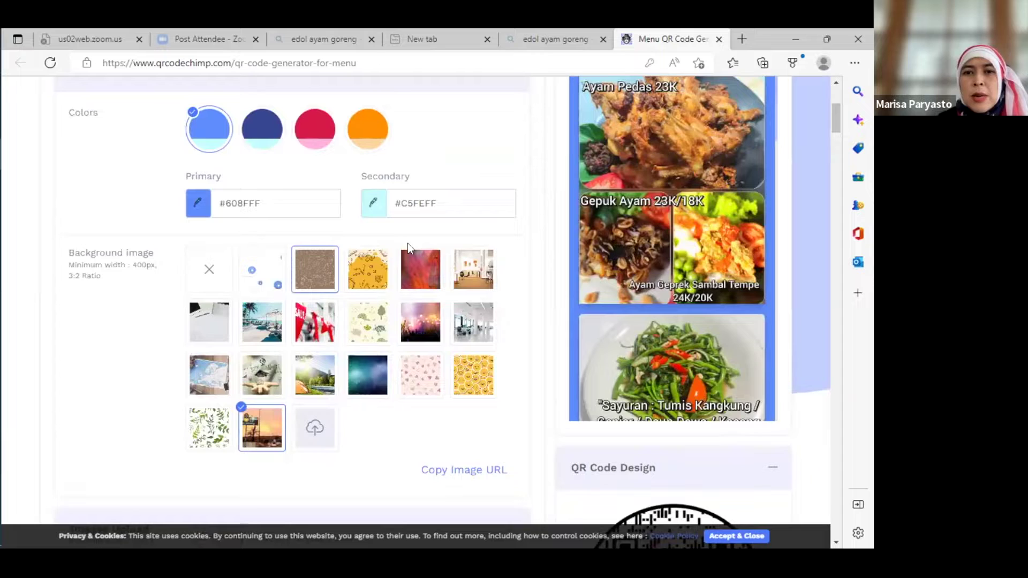
{"action": "scroll", "coordinate": [408, 248], "scroll_direction": "up", "scroll_amount": 3}
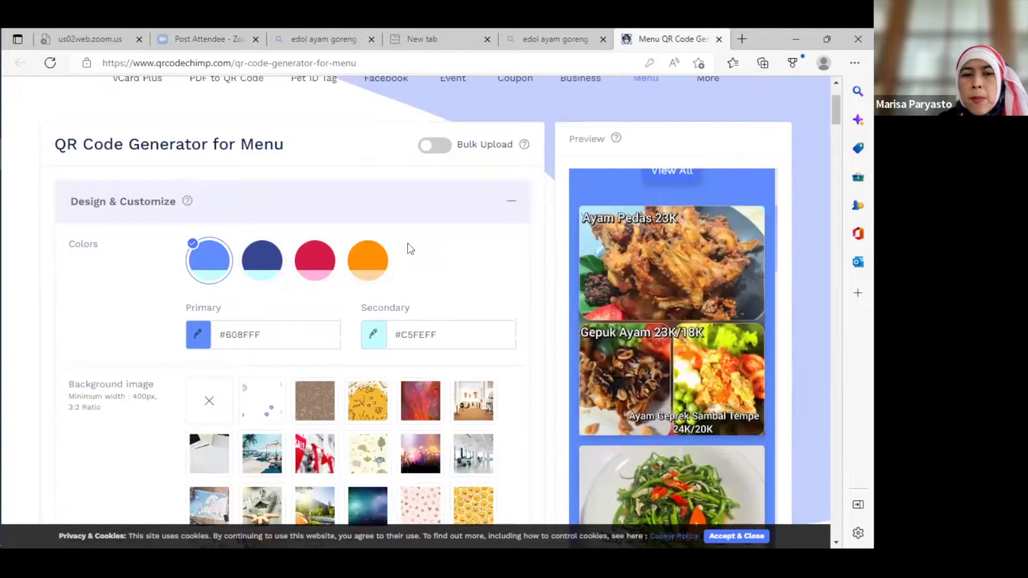
{"action": "scroll", "coordinate": [407, 243], "scroll_direction": "down", "scroll_amount": 5}
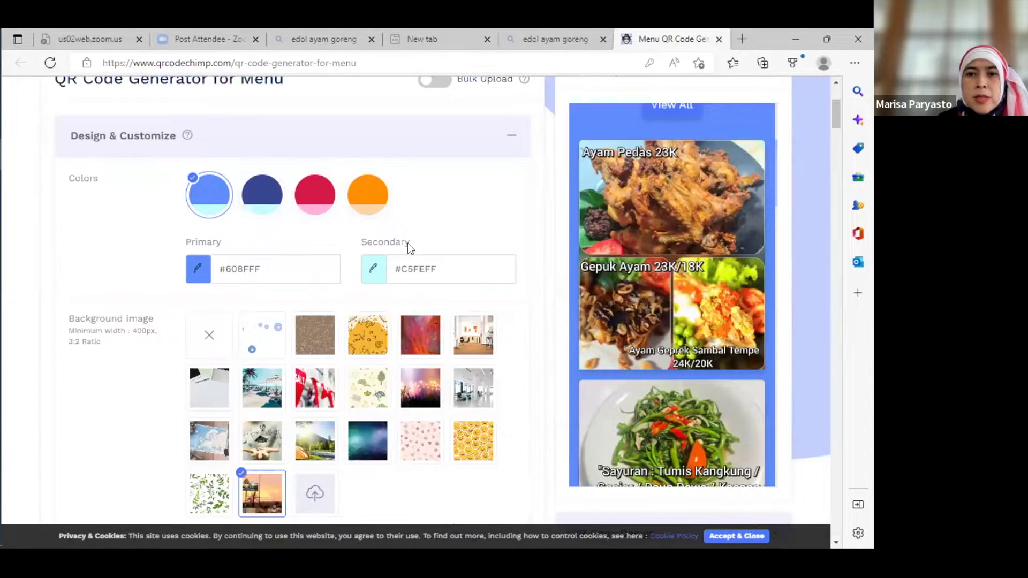
{"action": "scroll", "coordinate": [500, 301], "scroll_direction": "down", "scroll_amount": 4}
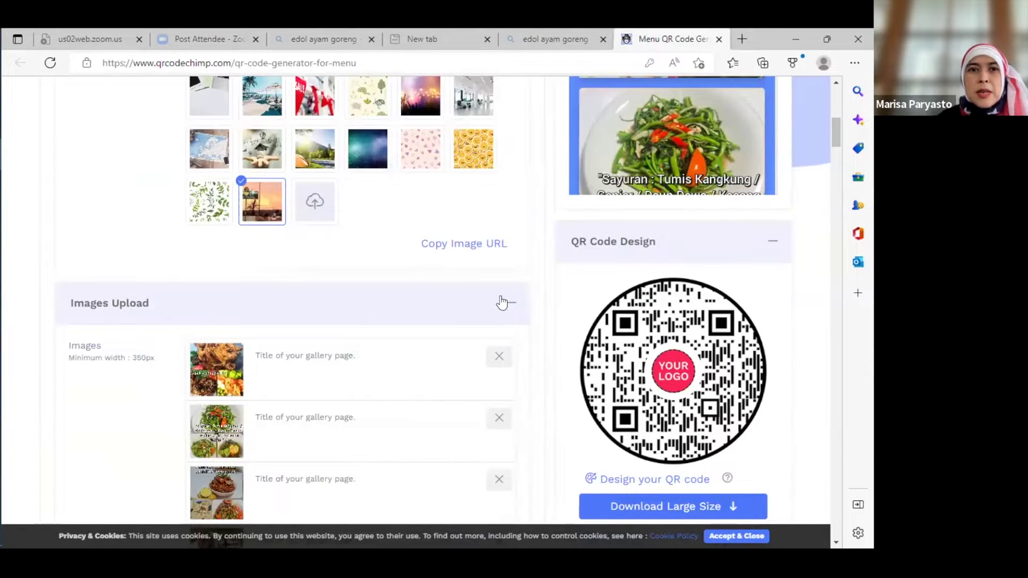
{"action": "scroll", "coordinate": [502, 302], "scroll_direction": "down", "scroll_amount": 1}
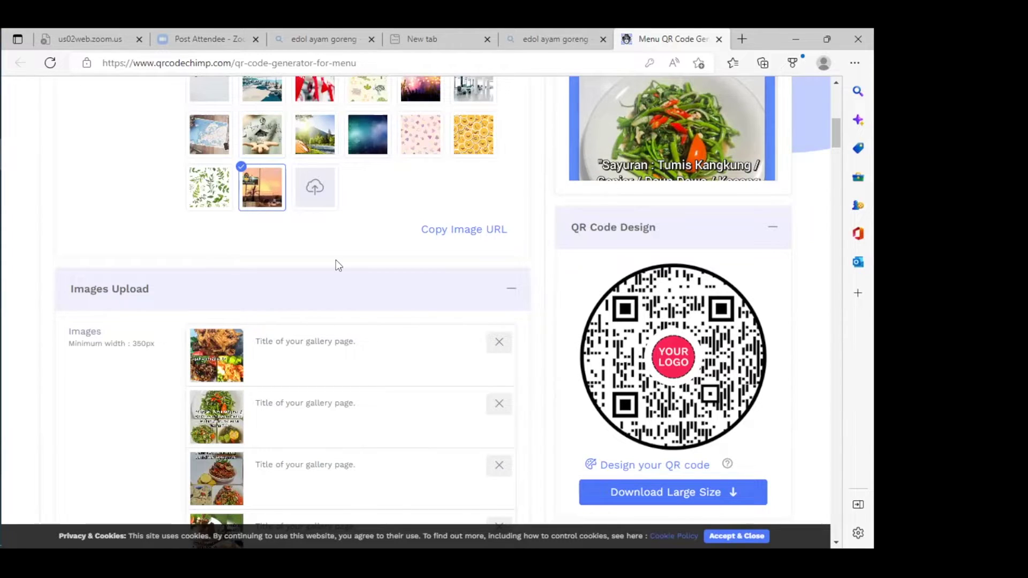
Remove all the uploaded menu photos from the gallery under Images Upload.
{"action": "left_click", "coordinate": [500, 470]}
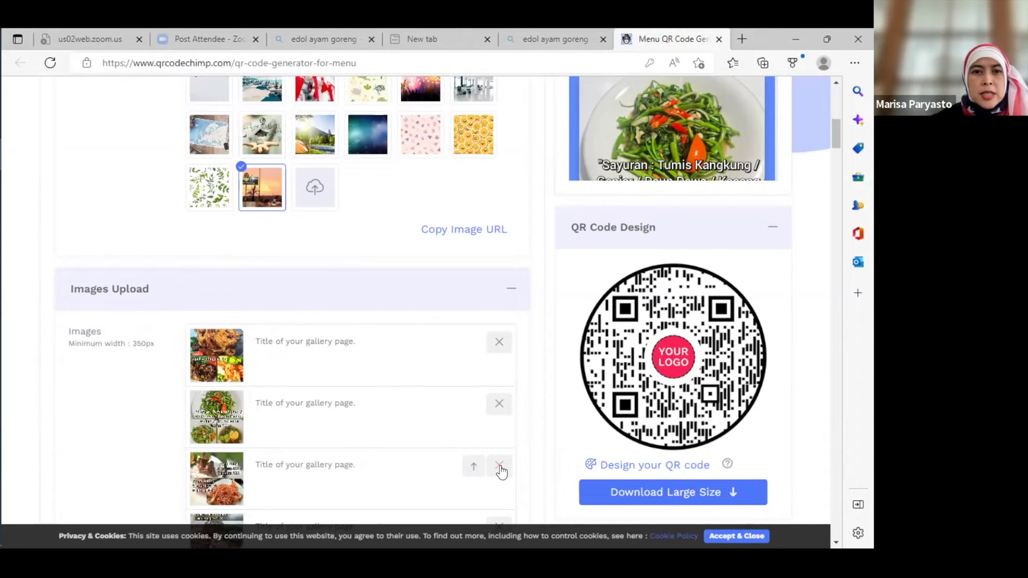
{"action": "left_click", "coordinate": [500, 471]}
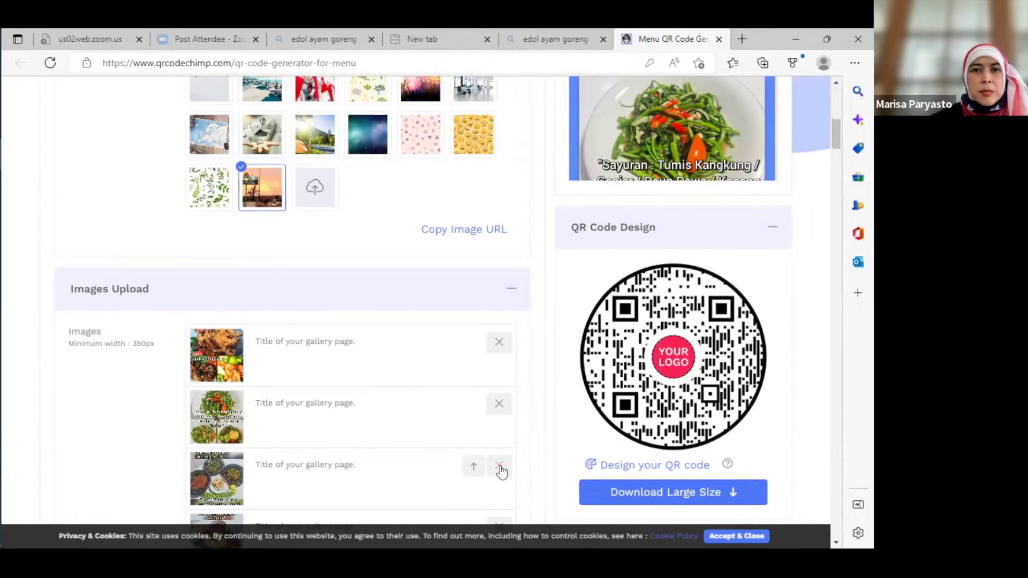
{"action": "left_click", "coordinate": [500, 470]}
{"action": "left_click", "coordinate": [500, 471]}
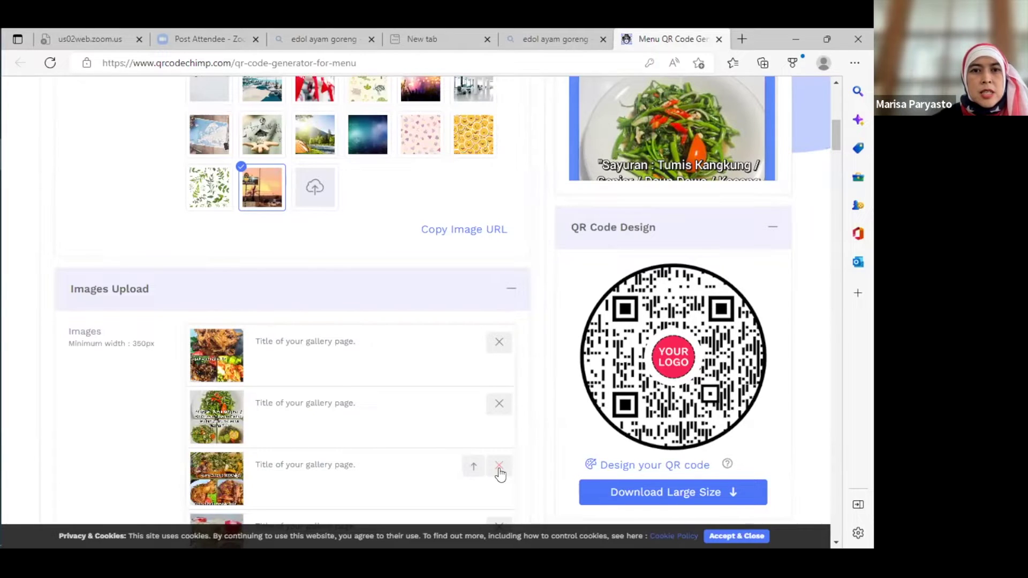
{"action": "left_click", "coordinate": [500, 472]}
{"action": "left_click", "coordinate": [499, 466]}
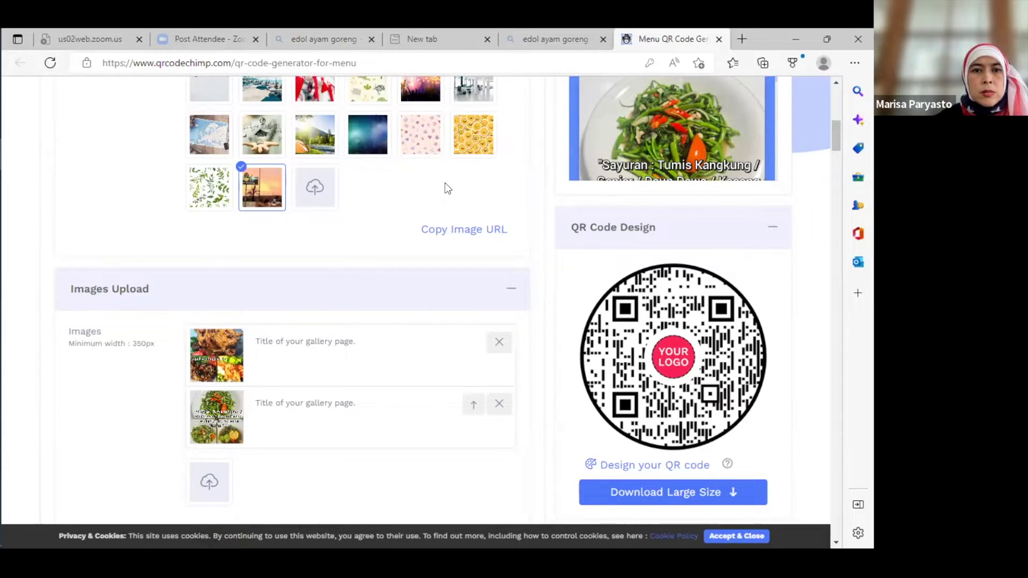
{"action": "left_click", "coordinate": [499, 346]}
{"action": "left_click", "coordinate": [499, 345]}
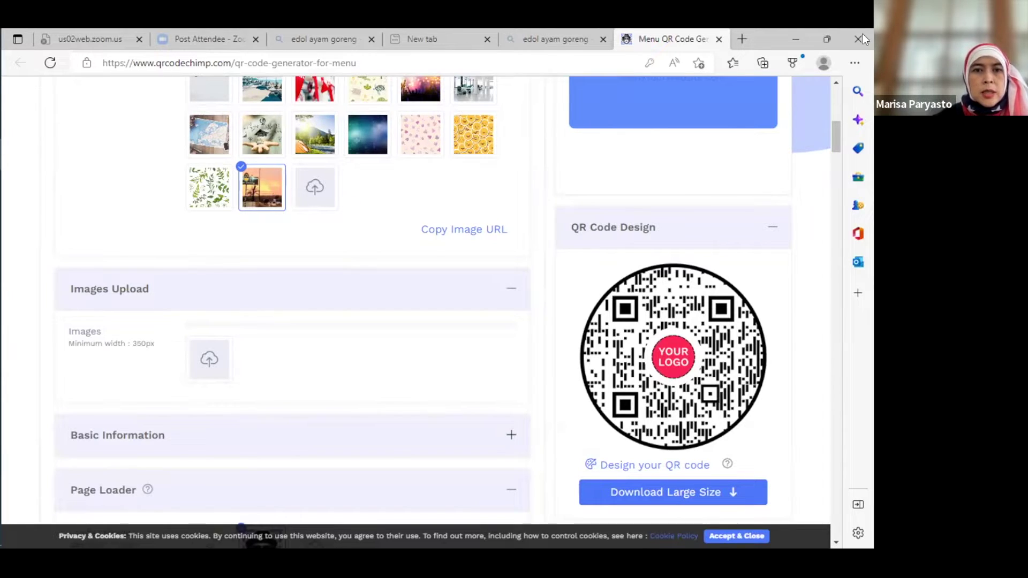
{"action": "left_click", "coordinate": [837, 85]}
{"action": "left_click", "coordinate": [836, 86]}
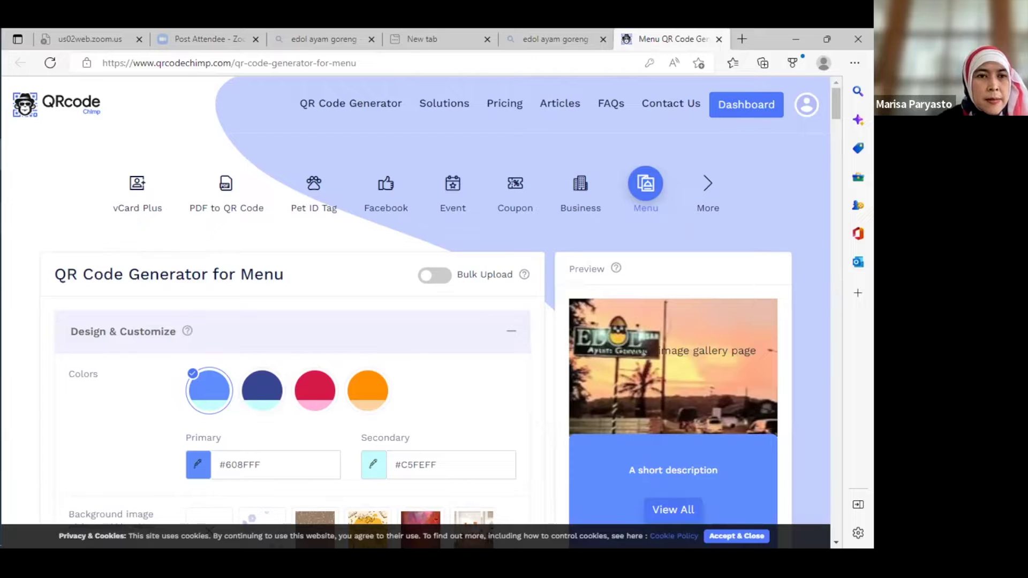
Switch to WhatsApp and open the chat that contains the Edol Ayam Goreng menu photos.
{"action": "key", "text": "alt+Tab"}
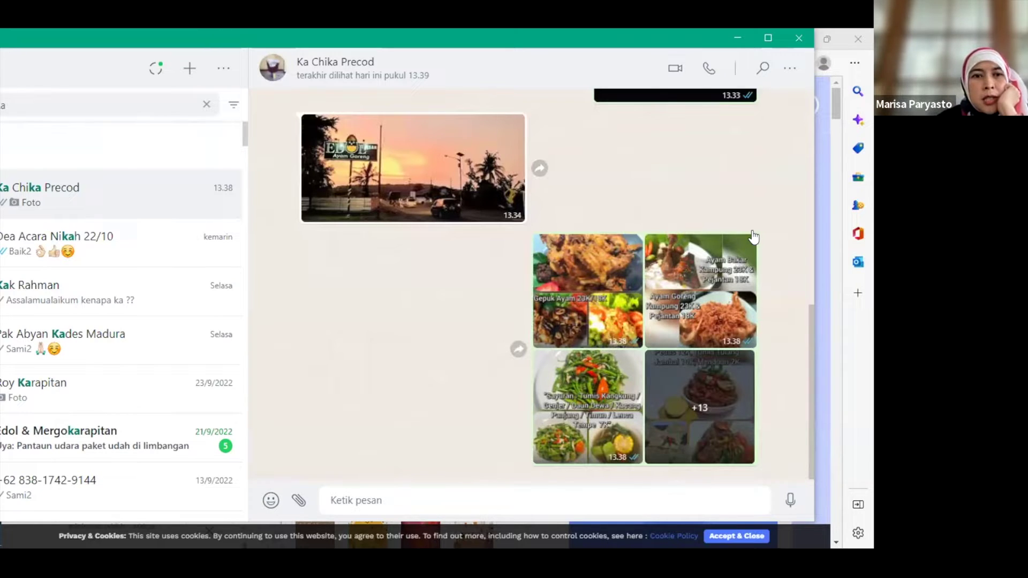
{"action": "key", "text": "ctrl+Tab"}
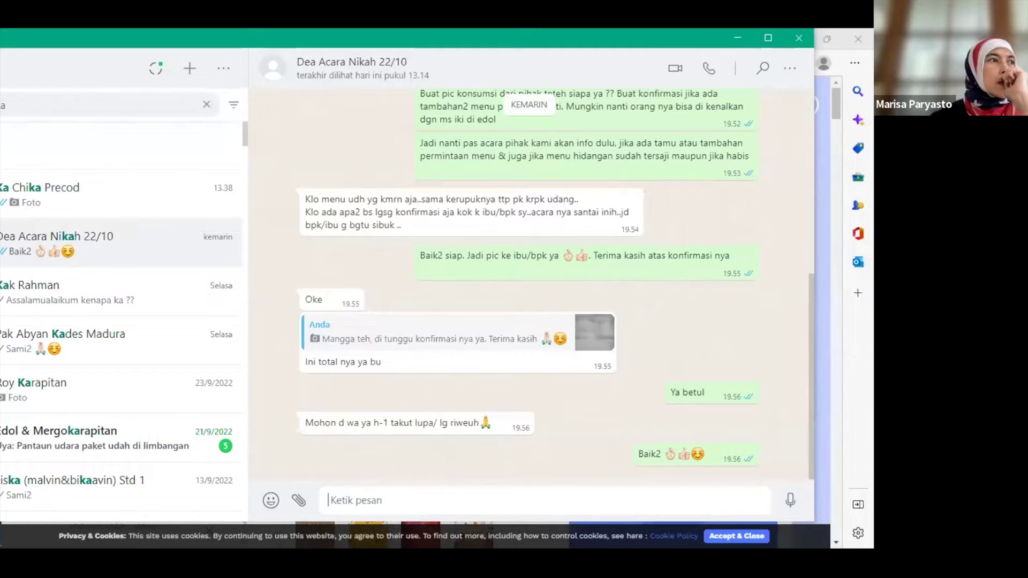
{"action": "left_click", "coordinate": [43, 194]}
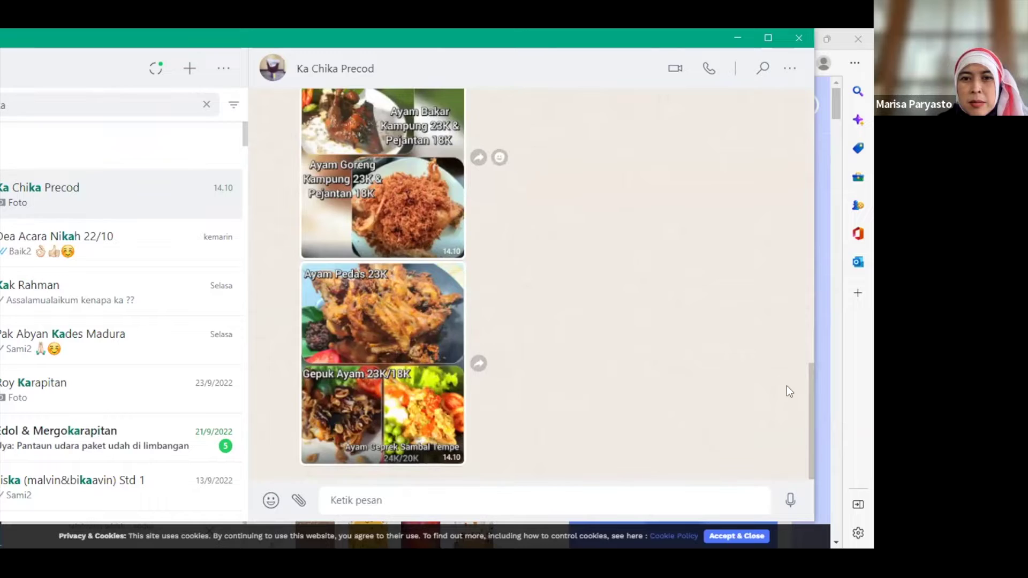
Examine the photos shared in the chat, from the Edol Pisan logo and restaurant sign through the food and drink menu images.
{"action": "scroll", "coordinate": [787, 388], "scroll_direction": "up", "scroll_amount": 2}
{"action": "scroll", "coordinate": [617, 343], "scroll_direction": "up", "scroll_amount": 1}
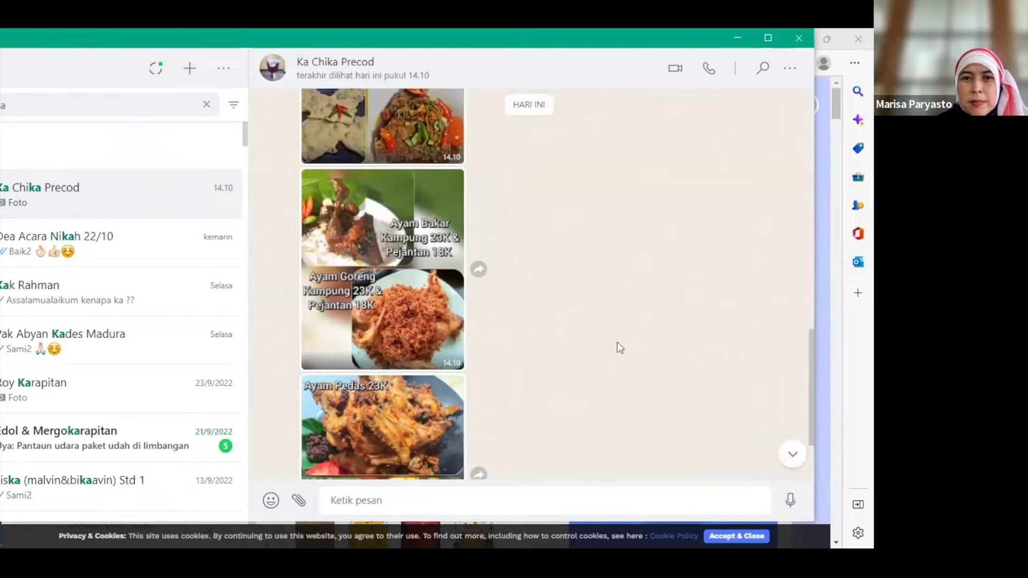
{"action": "scroll", "coordinate": [620, 347], "scroll_direction": "up", "scroll_amount": 3}
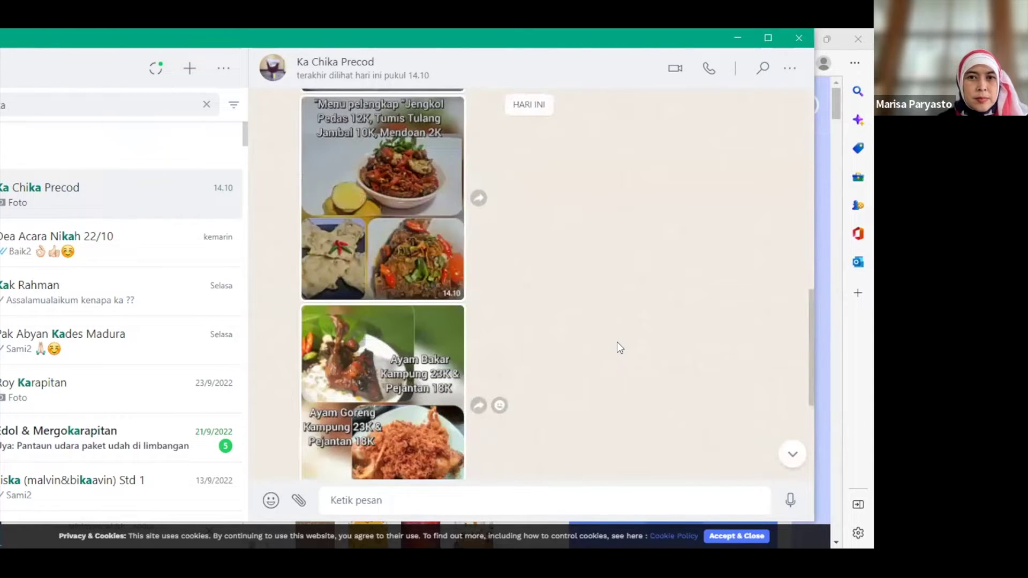
{"action": "scroll", "coordinate": [620, 347], "scroll_direction": "down", "scroll_amount": 4}
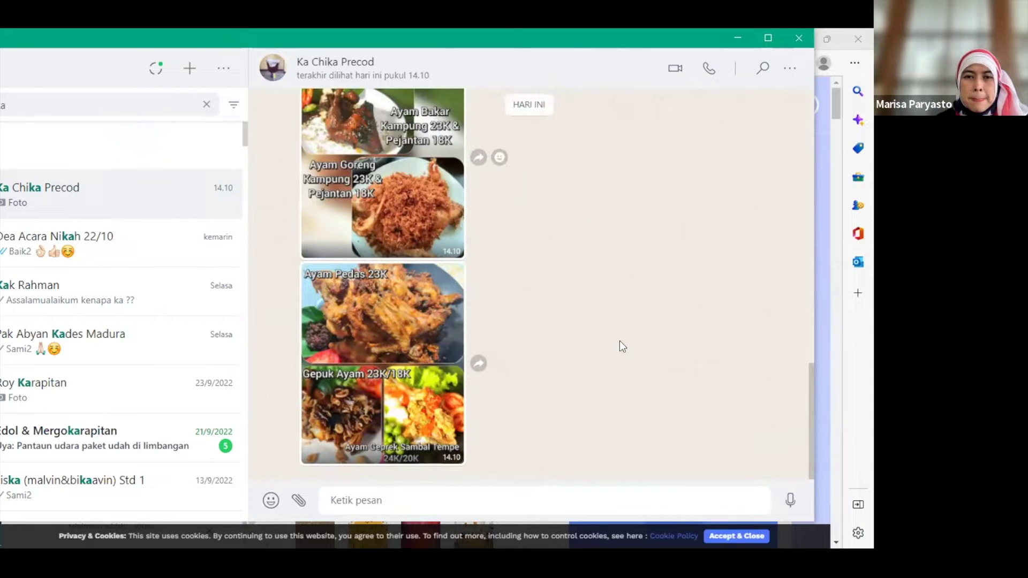
{"action": "scroll", "coordinate": [621, 345], "scroll_direction": "up", "scroll_amount": 4}
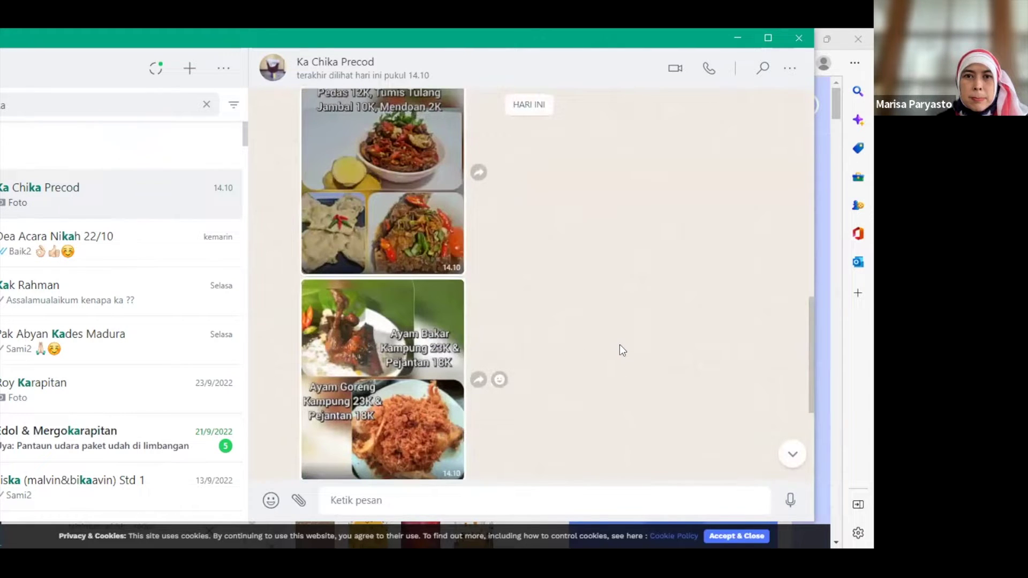
{"action": "scroll", "coordinate": [620, 345], "scroll_direction": "up", "scroll_amount": 3}
{"action": "scroll", "coordinate": [620, 345], "scroll_direction": "up", "scroll_amount": 3}
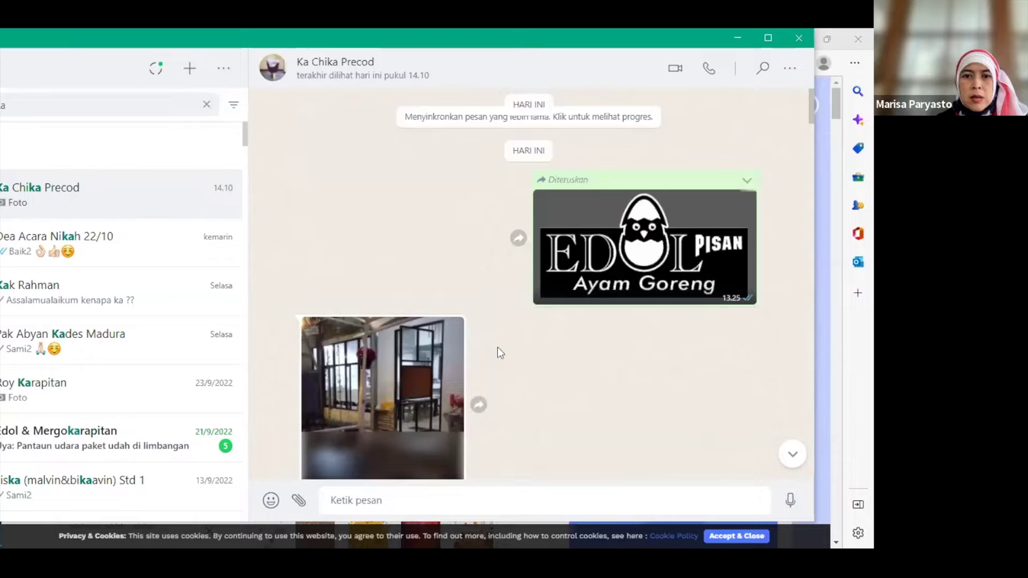
{"action": "scroll", "coordinate": [553, 384], "scroll_direction": "down", "scroll_amount": 1}
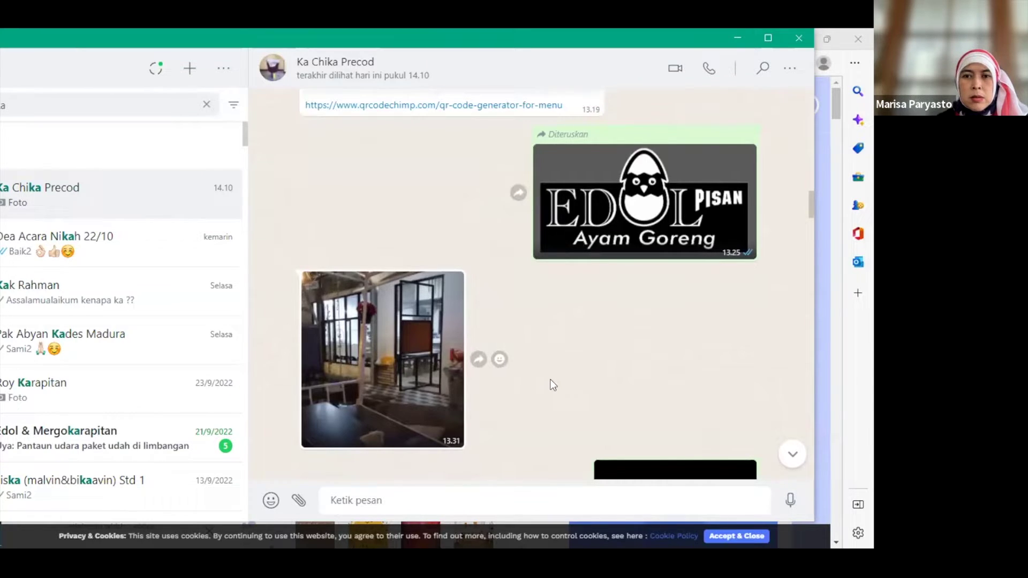
{"action": "scroll", "coordinate": [553, 384], "scroll_direction": "down", "scroll_amount": 1}
{"action": "scroll", "coordinate": [553, 384], "scroll_direction": "down", "scroll_amount": 1}
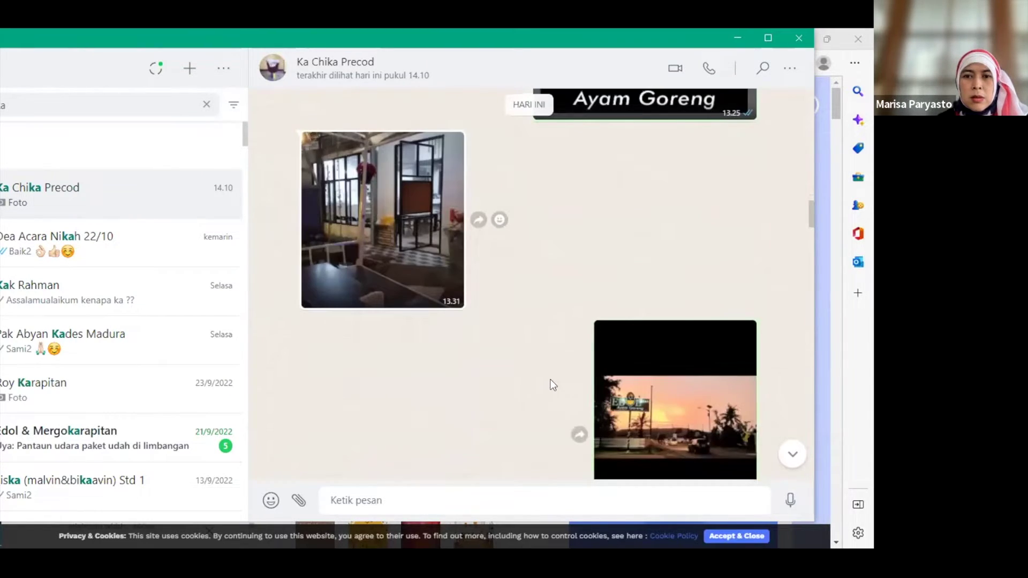
{"action": "scroll", "coordinate": [554, 384], "scroll_direction": "down", "scroll_amount": 3}
{"action": "scroll", "coordinate": [554, 384], "scroll_direction": "down", "scroll_amount": 1}
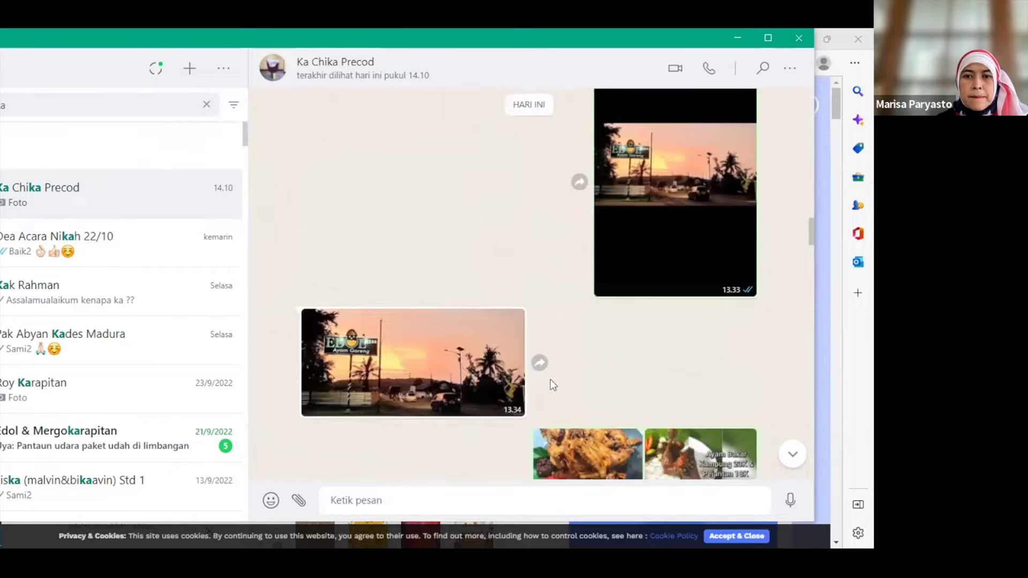
{"action": "scroll", "coordinate": [553, 384], "scroll_direction": "down", "scroll_amount": 5}
{"action": "scroll", "coordinate": [553, 384], "scroll_direction": "down", "scroll_amount": 1}
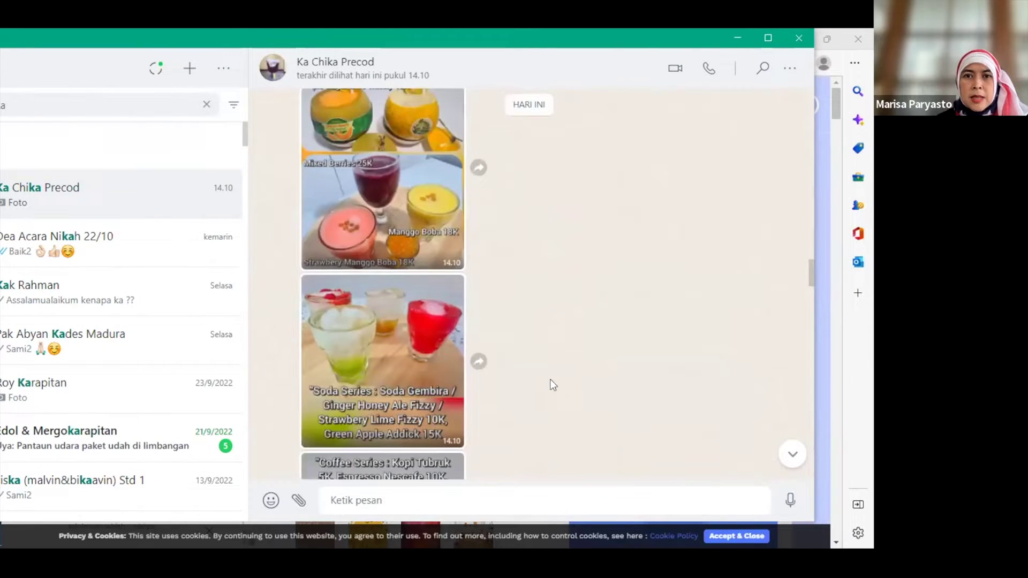
{"action": "scroll", "coordinate": [553, 385], "scroll_direction": "down", "scroll_amount": 4}
{"action": "scroll", "coordinate": [553, 385], "scroll_direction": "down", "scroll_amount": 1}
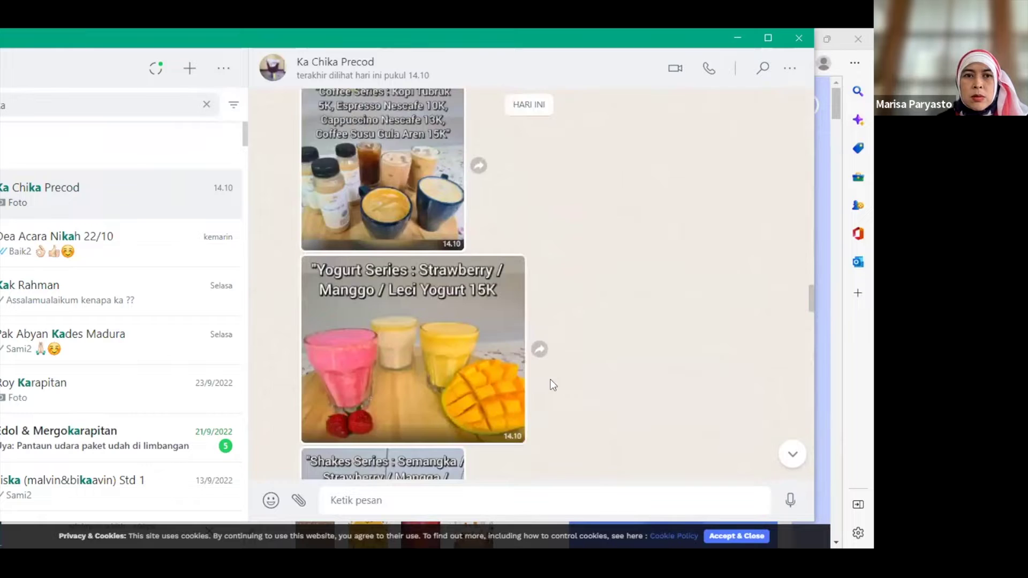
{"action": "scroll", "coordinate": [553, 384], "scroll_direction": "down", "scroll_amount": 5}
{"action": "scroll", "coordinate": [552, 381], "scroll_direction": "down", "scroll_amount": 1}
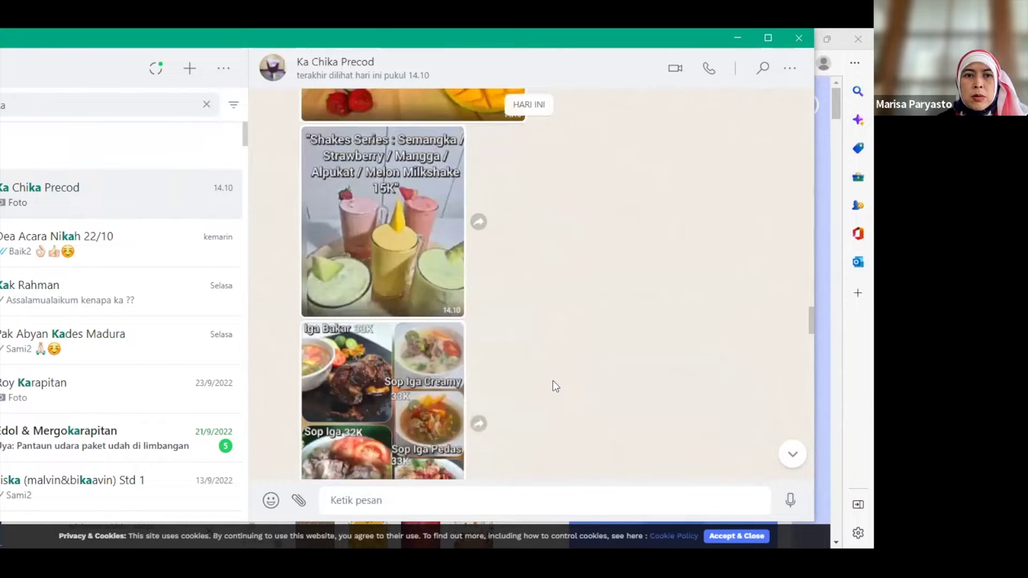
{"action": "scroll", "coordinate": [553, 381], "scroll_direction": "up", "scroll_amount": 1}
{"action": "scroll", "coordinate": [553, 385], "scroll_direction": "up", "scroll_amount": 5}
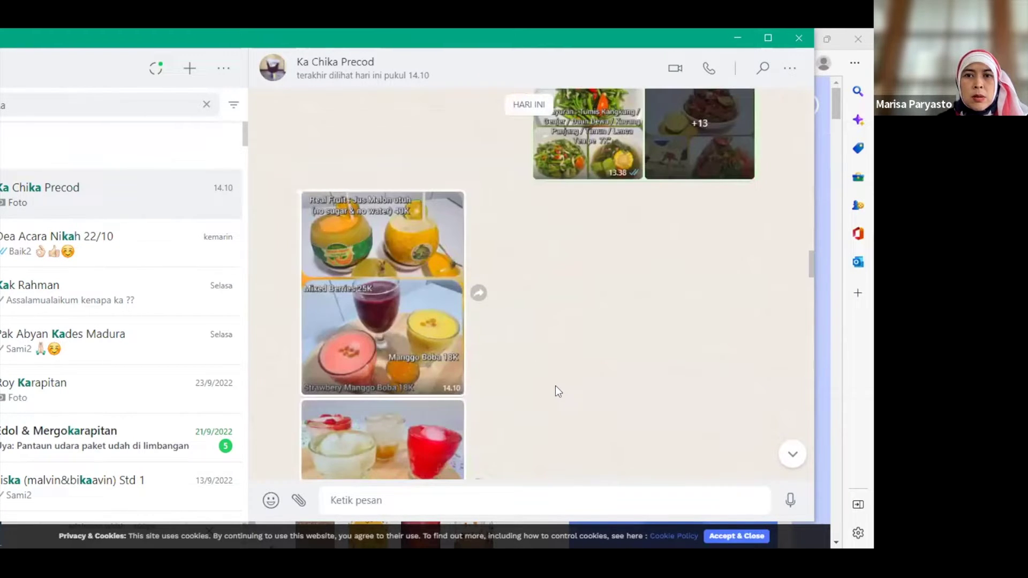
{"action": "scroll", "coordinate": [555, 385], "scroll_direction": "up", "scroll_amount": 5}
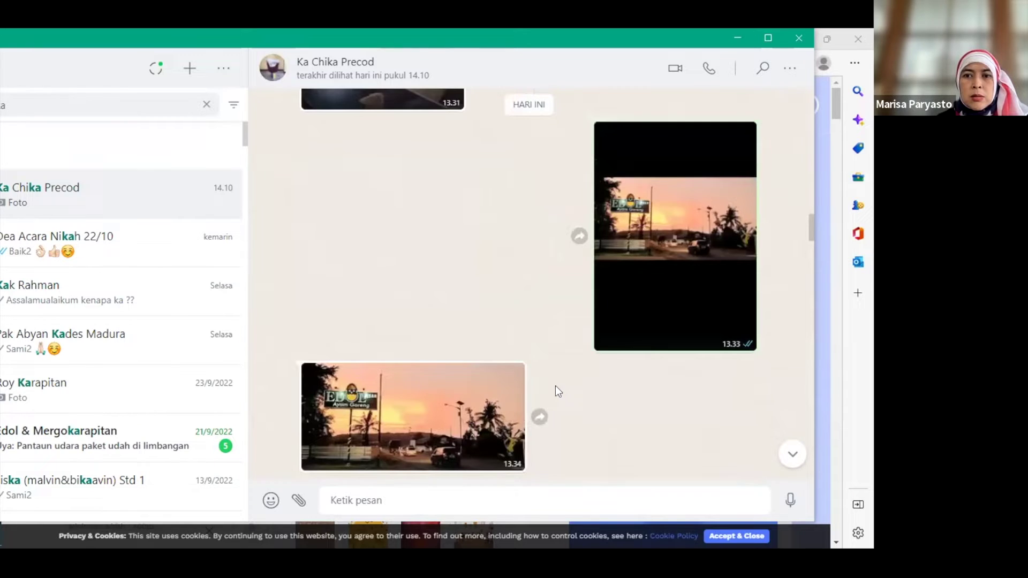
{"action": "scroll", "coordinate": [585, 392], "scroll_direction": "up", "scroll_amount": 4}
{"action": "scroll", "coordinate": [585, 392], "scroll_direction": "up", "scroll_amount": 1}
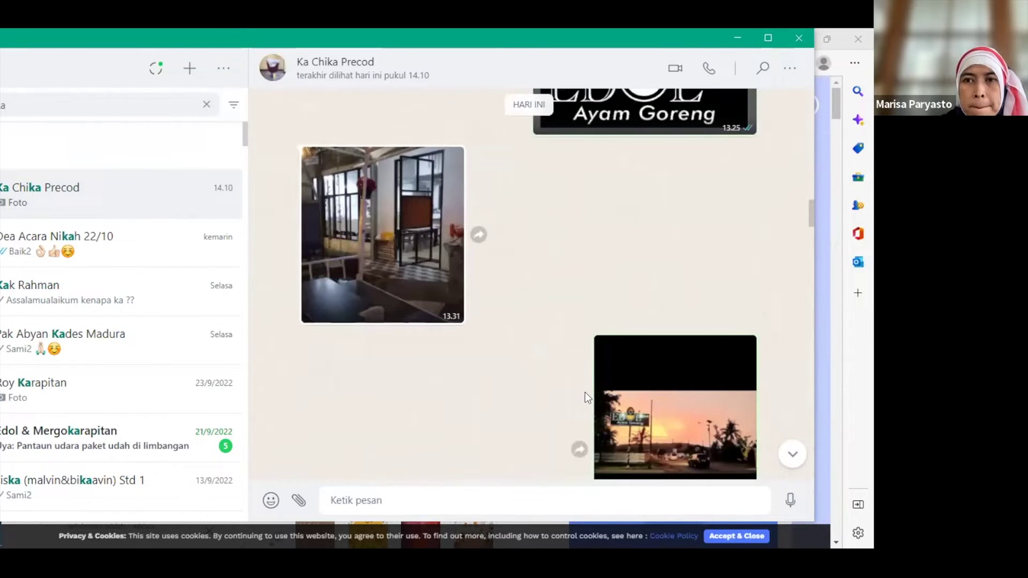
{"action": "scroll", "coordinate": [585, 392], "scroll_direction": "down", "scroll_amount": 3}
{"action": "scroll", "coordinate": [584, 392], "scroll_direction": "down", "scroll_amount": 1}
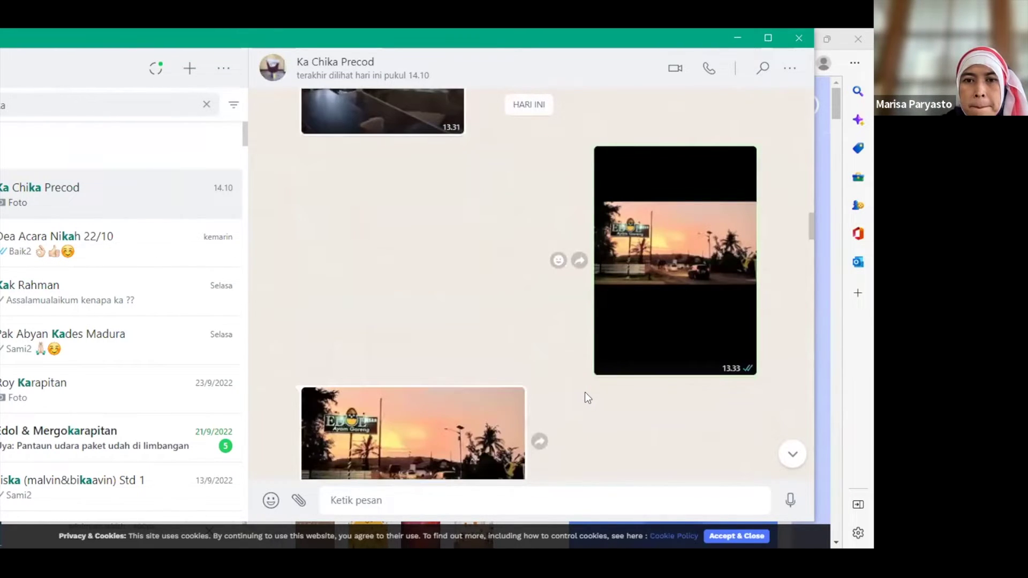
{"action": "scroll", "coordinate": [585, 392], "scroll_direction": "down", "scroll_amount": 2}
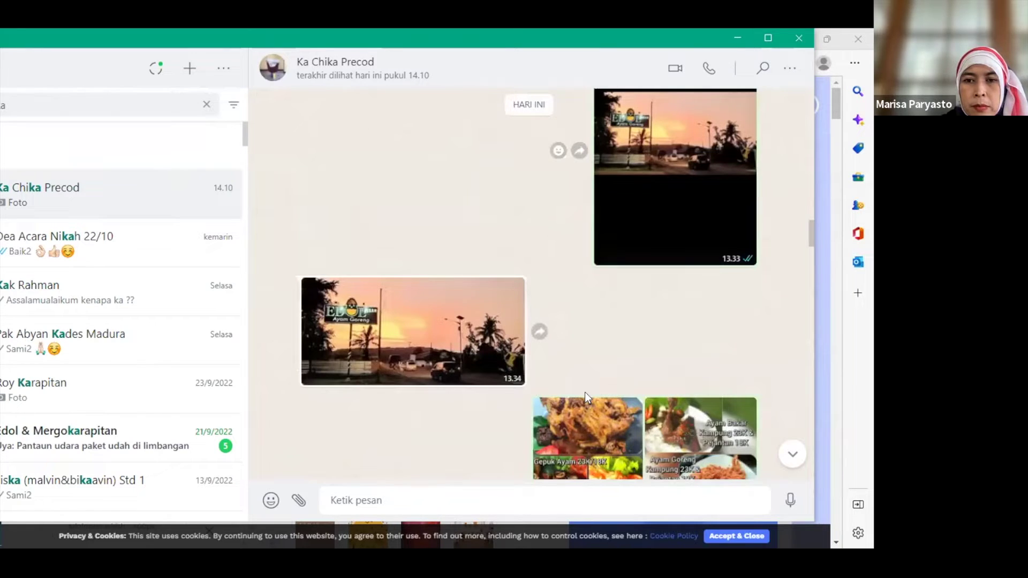
{"action": "scroll", "coordinate": [585, 392], "scroll_direction": "down", "scroll_amount": 3}
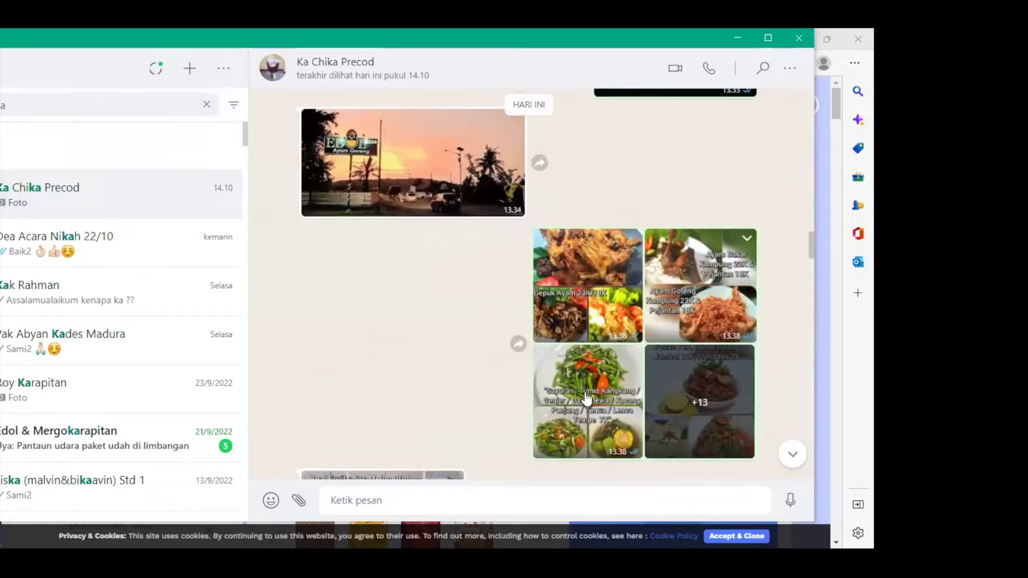
{"action": "scroll", "coordinate": [586, 397], "scroll_direction": "down", "scroll_amount": 2}
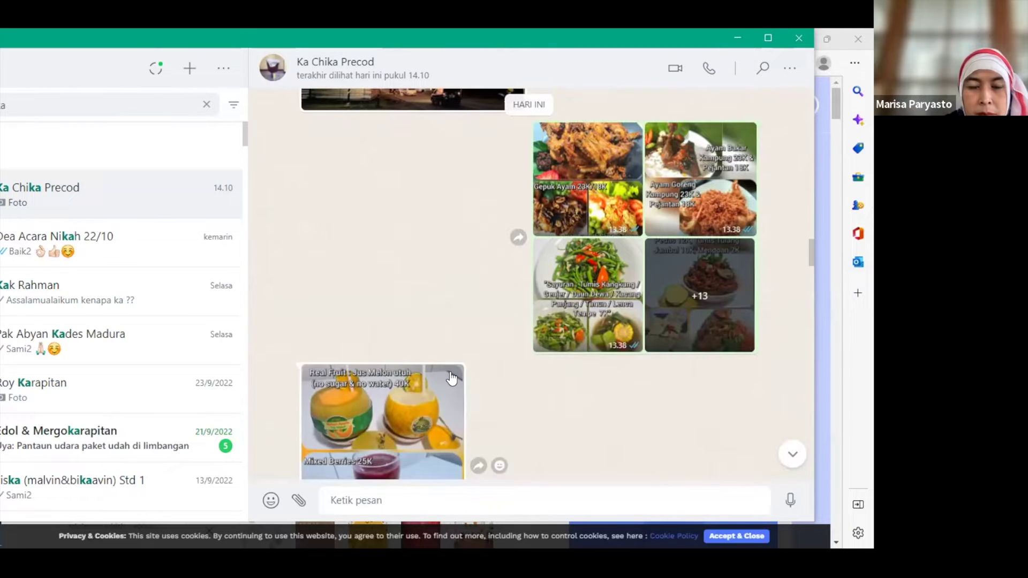
{"action": "left_click", "coordinate": [507, 395]}
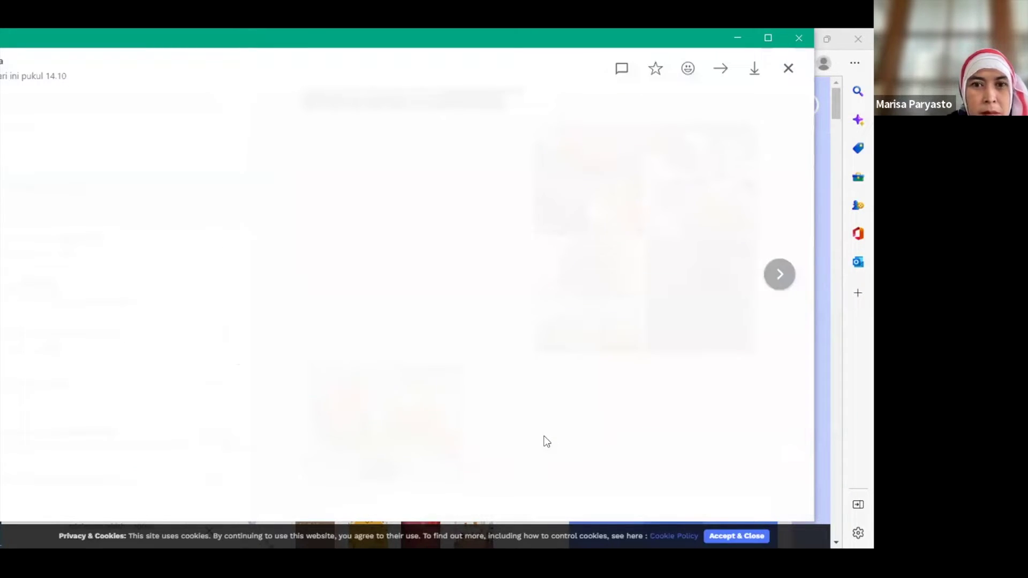
{"action": "left_click", "coordinate": [546, 442]}
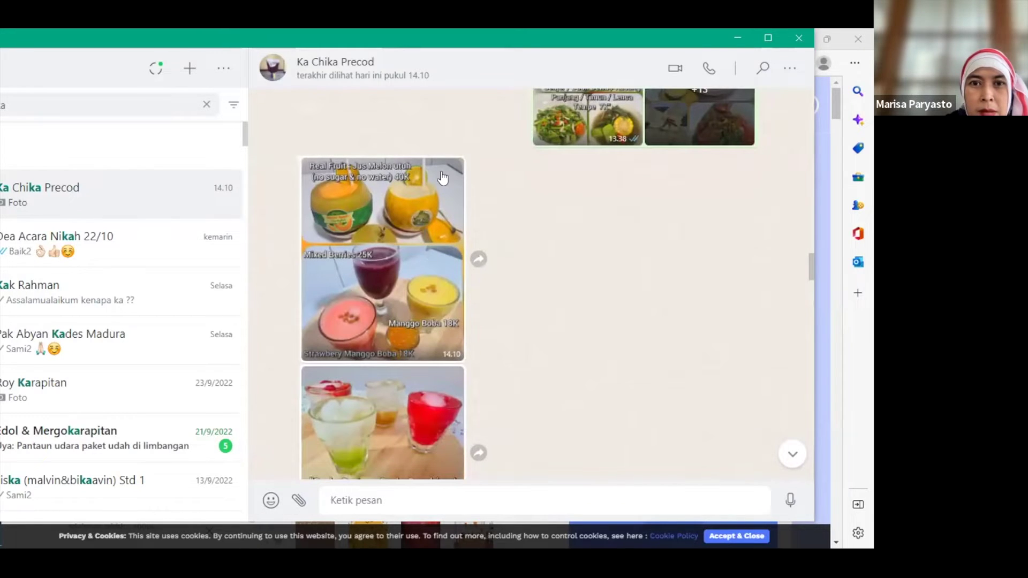
{"action": "mouse_move", "coordinate": [450, 173]}
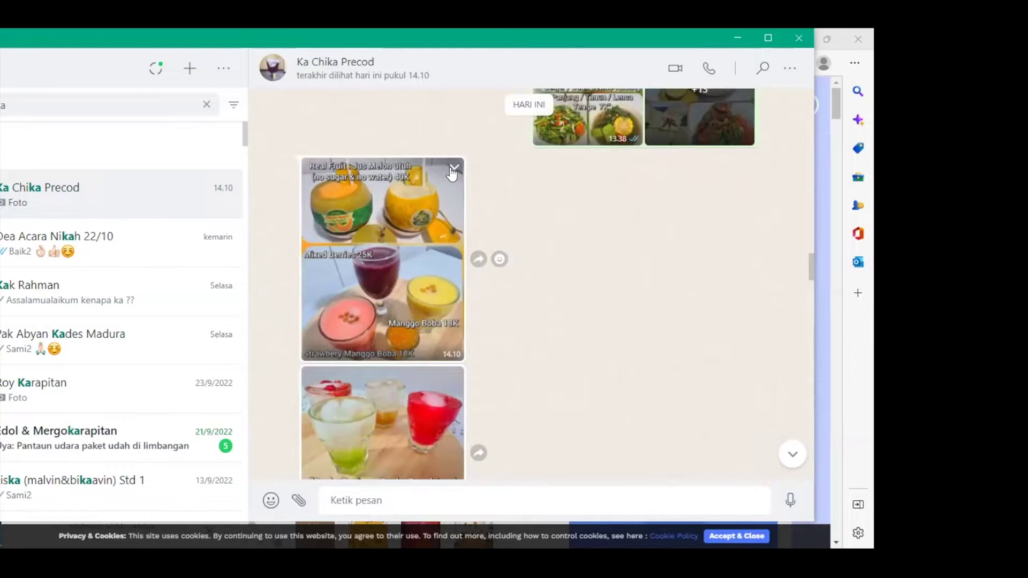
{"action": "left_click", "coordinate": [454, 168]}
{"action": "key", "text": "Escape"}
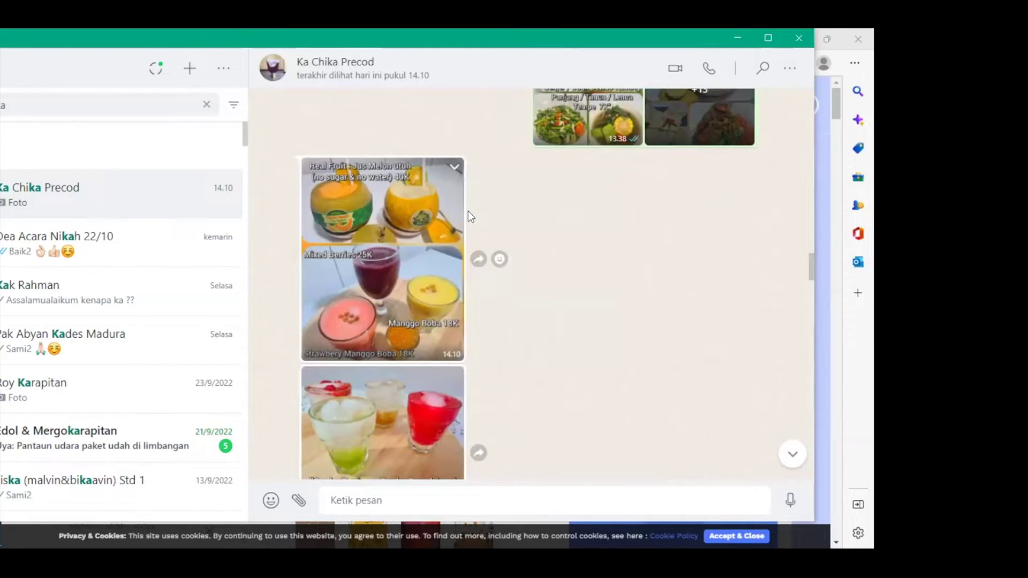
Save the Real Fruits melon juice and Mixed Berries menu photo to the Downloads folder as a jpeg named 1.
{"action": "left_click", "coordinate": [451, 167]}
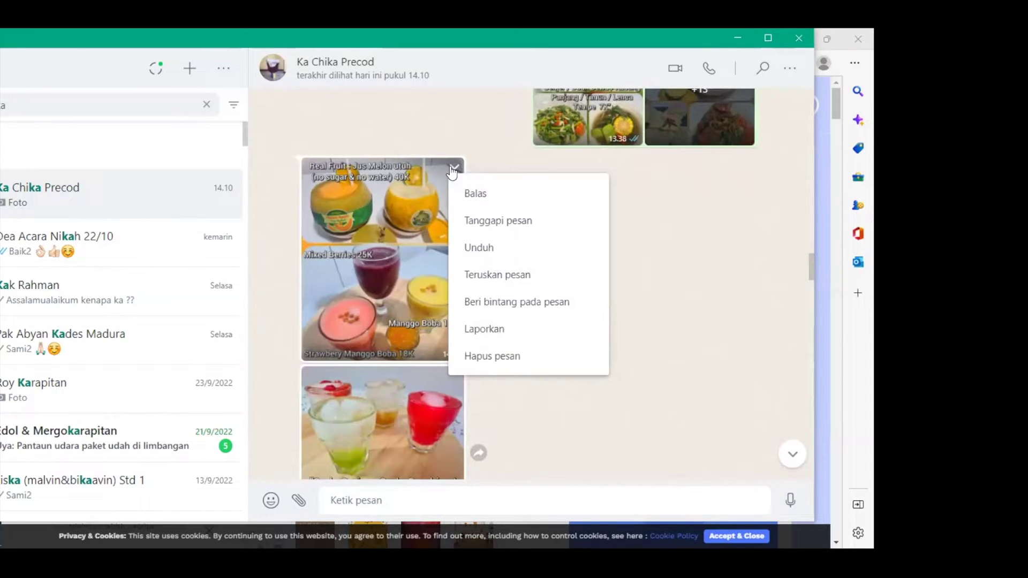
{"action": "left_click", "coordinate": [465, 249]}
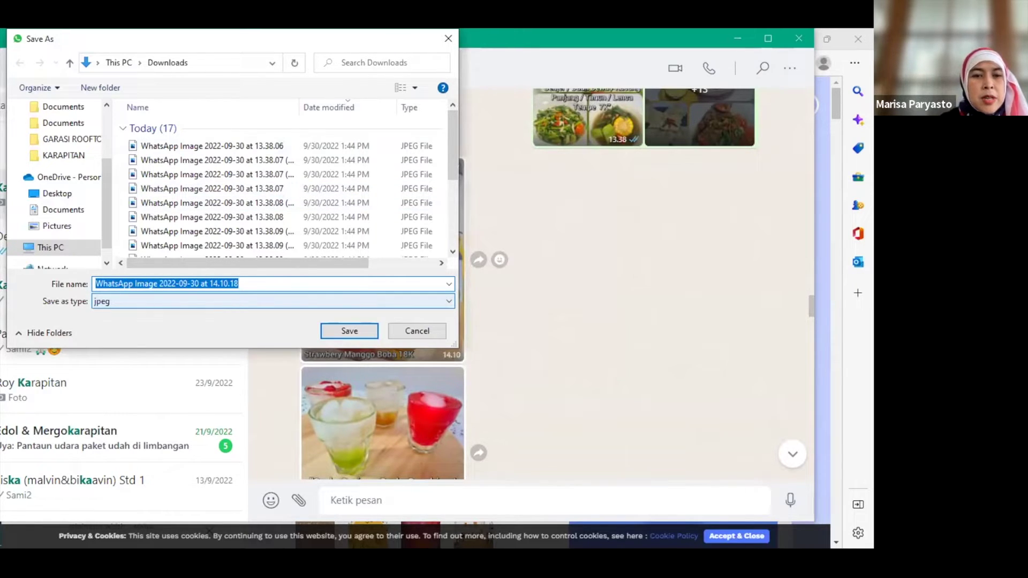
{"action": "type", "text": "1"}
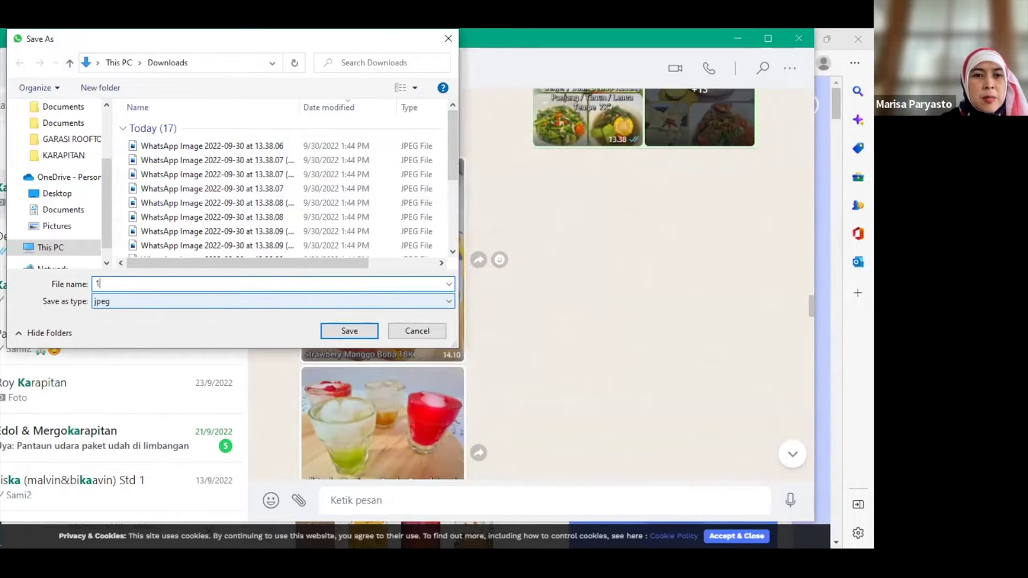
{"action": "left_click", "coordinate": [349, 330]}
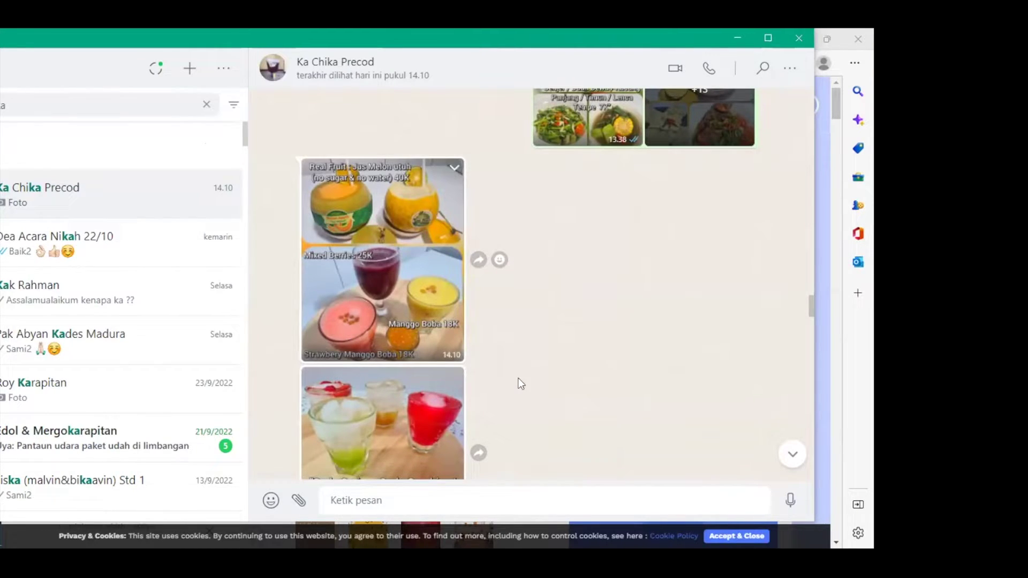
Save the Soda Series menu photo to the Downloads folder as a jpeg named 2.
{"action": "scroll", "coordinate": [521, 383], "scroll_direction": "down", "scroll_amount": 1}
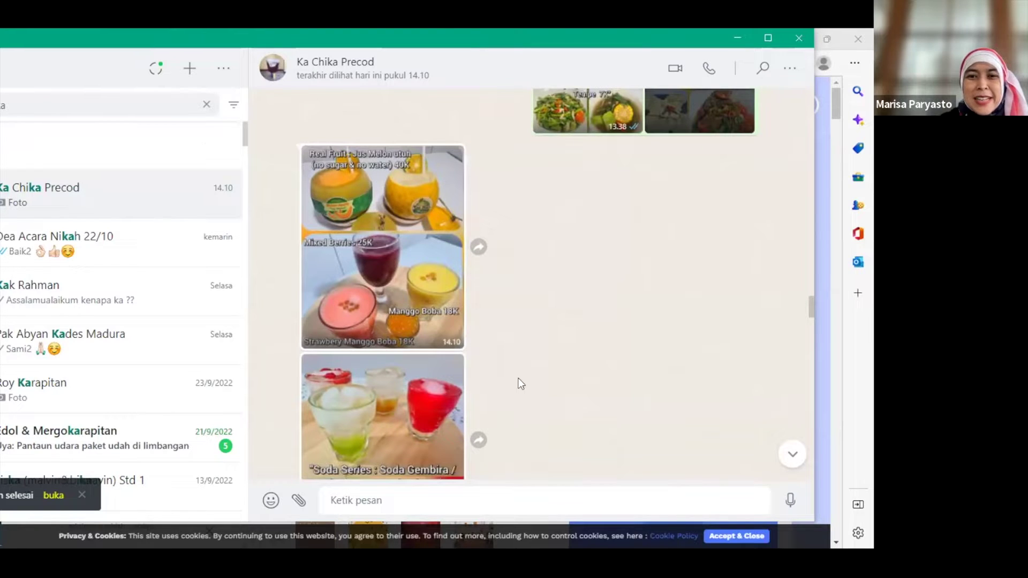
{"action": "scroll", "coordinate": [519, 381], "scroll_direction": "down", "scroll_amount": 1}
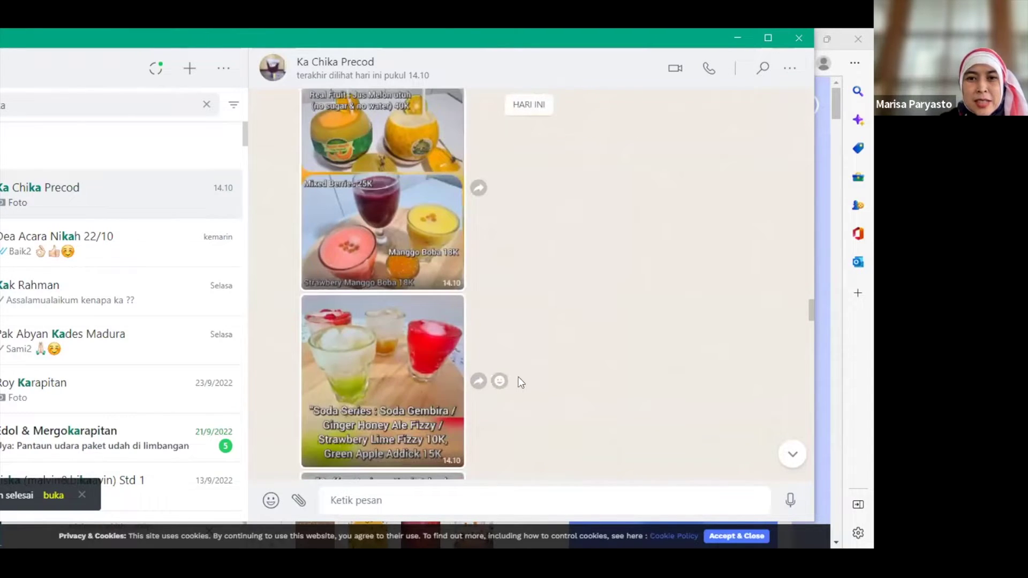
{"action": "scroll", "coordinate": [517, 379], "scroll_direction": "down", "scroll_amount": 1}
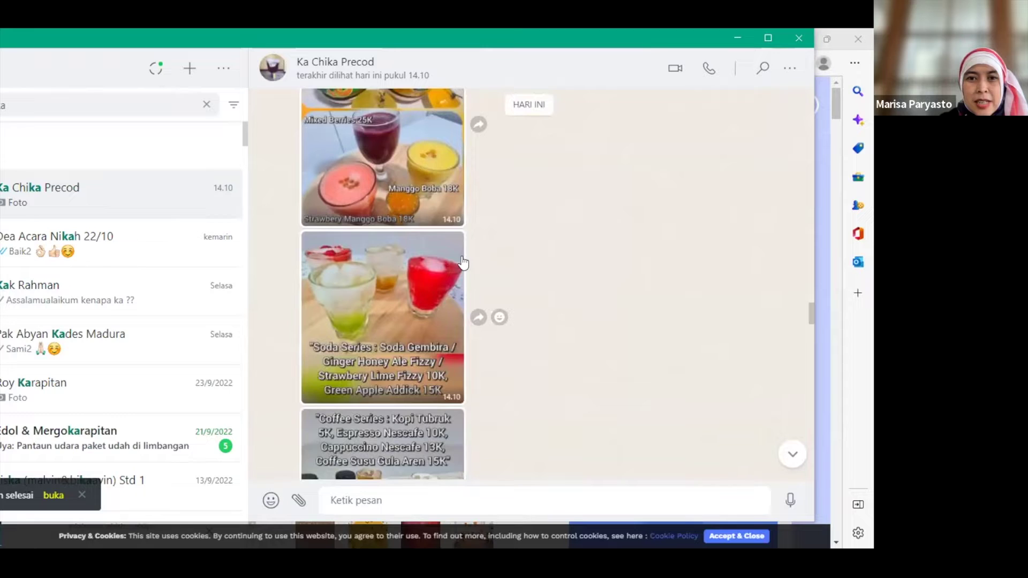
{"action": "mouse_move", "coordinate": [461, 258]}
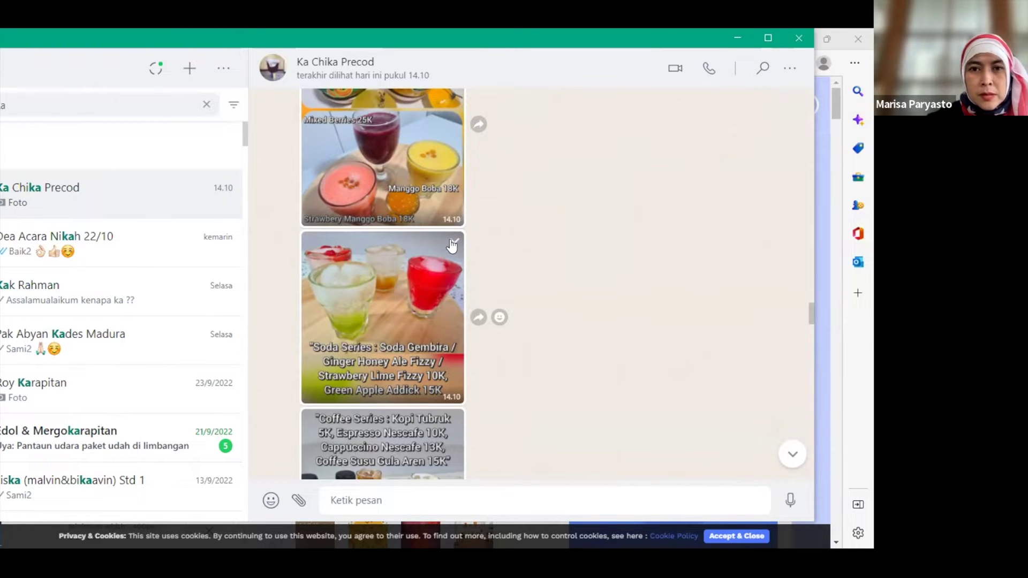
{"action": "left_click", "coordinate": [452, 245]}
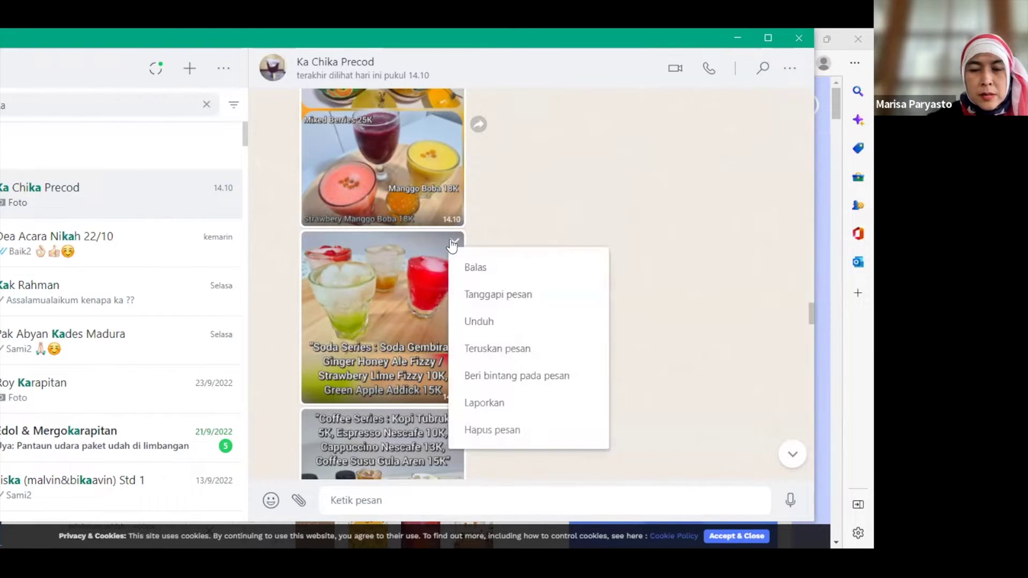
{"action": "left_click", "coordinate": [469, 322]}
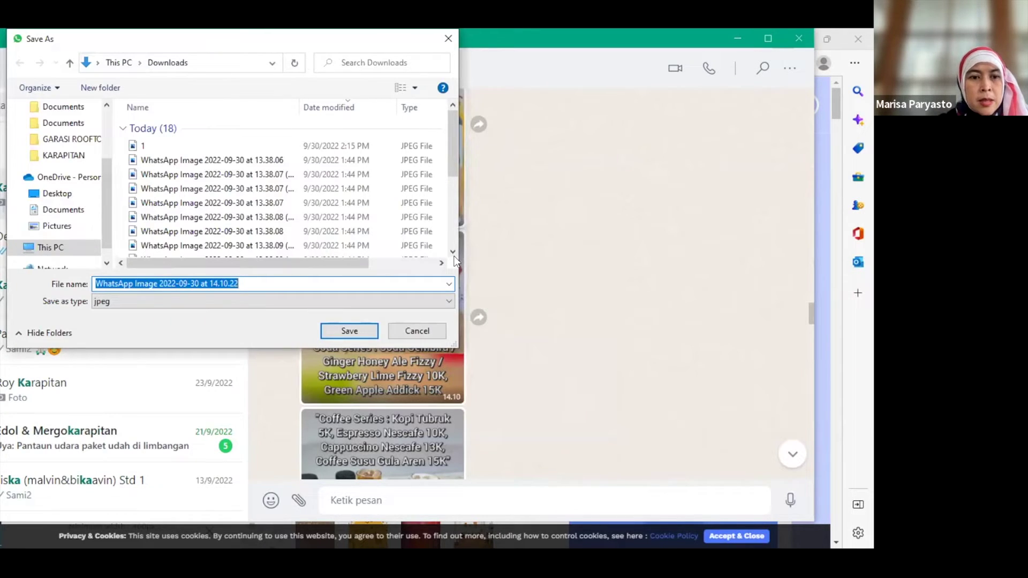
{"action": "type", "text": "2"}
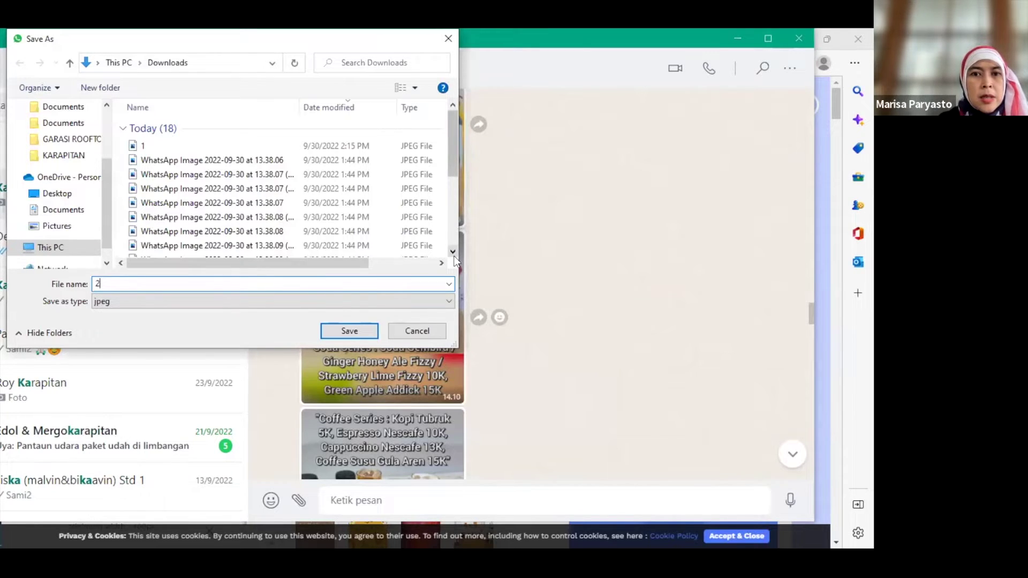
{"action": "key", "text": "Return"}
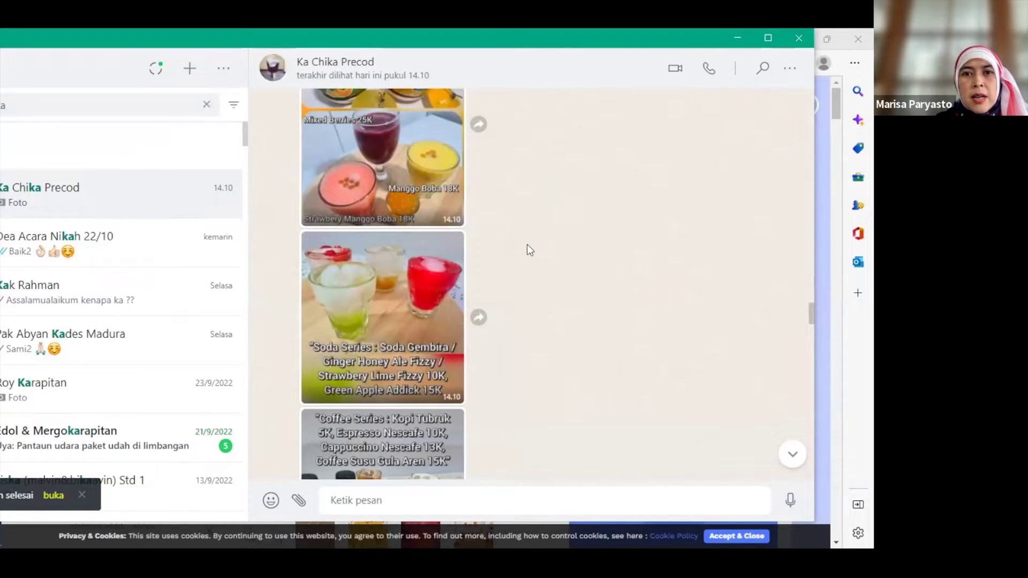
Examine the order of the menu photos in the chat, from the Real Fruits melon juice through the Shakes Series and Iga Bakar images.
{"action": "scroll", "coordinate": [528, 247], "scroll_direction": "up", "scroll_amount": 1}
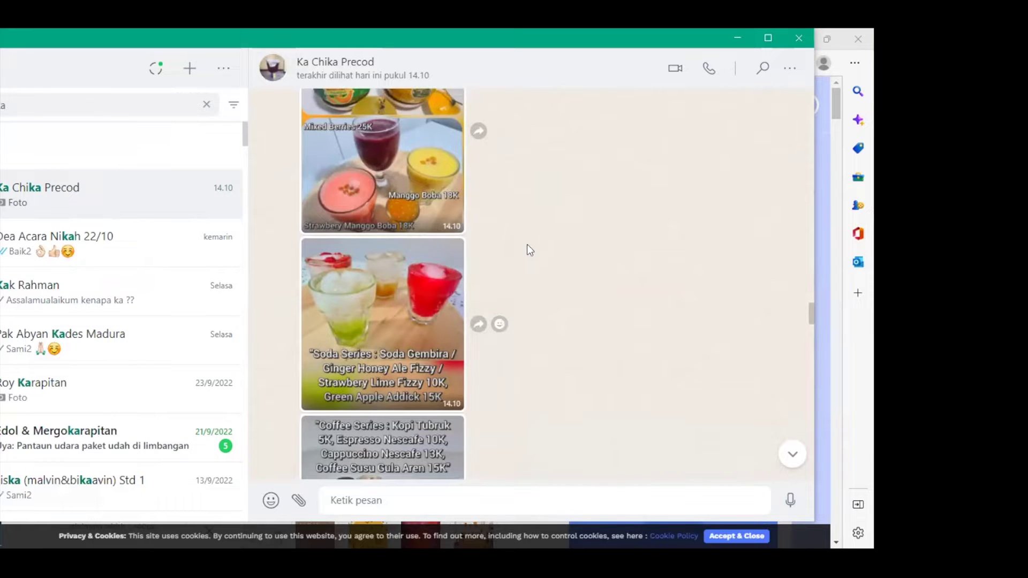
{"action": "scroll", "coordinate": [527, 249], "scroll_direction": "up", "scroll_amount": 1}
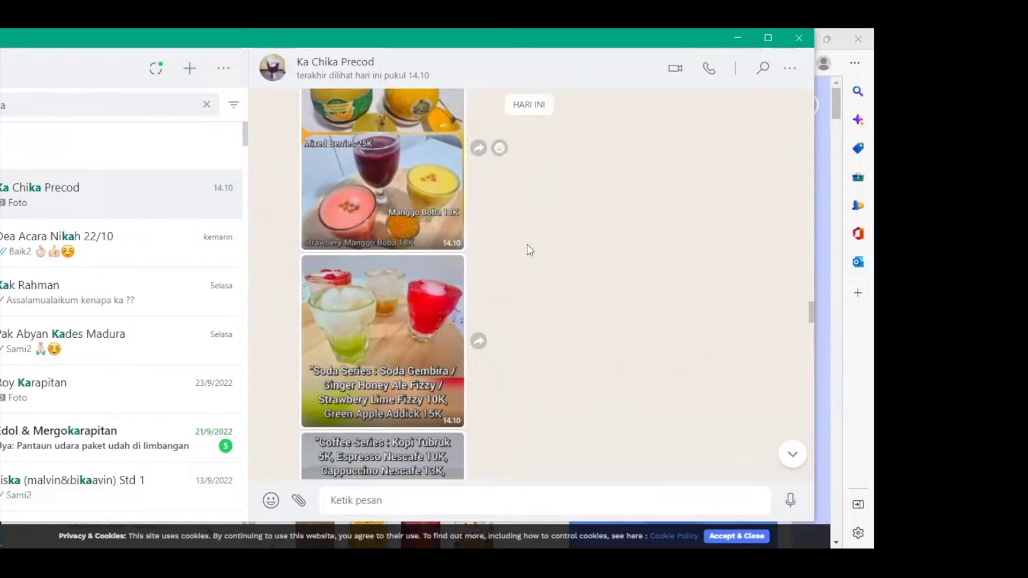
{"action": "scroll", "coordinate": [528, 250], "scroll_direction": "up", "scroll_amount": 2}
{"action": "scroll", "coordinate": [528, 250], "scroll_direction": "up", "scroll_amount": 1}
{"action": "scroll", "coordinate": [527, 249], "scroll_direction": "up", "scroll_amount": 2}
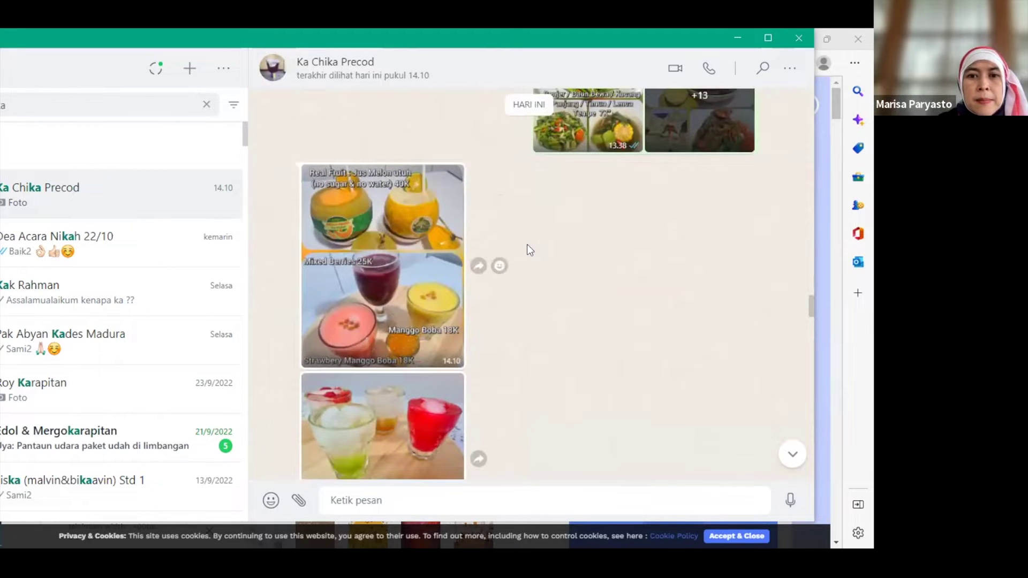
{"action": "scroll", "coordinate": [529, 250], "scroll_direction": "down", "scroll_amount": 2}
{"action": "scroll", "coordinate": [529, 250], "scroll_direction": "down", "scroll_amount": 1}
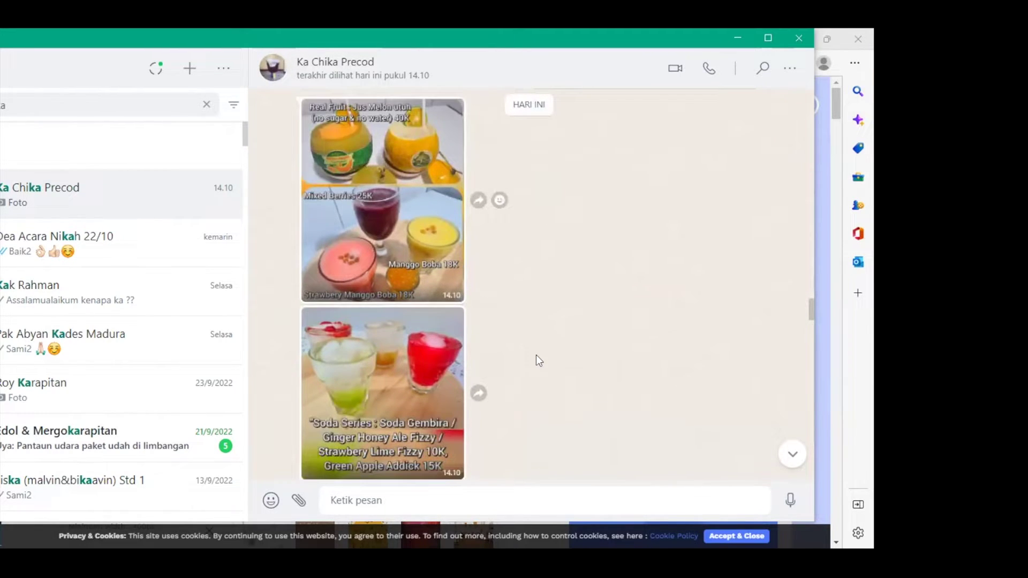
{"action": "scroll", "coordinate": [537, 358], "scroll_direction": "down", "scroll_amount": 3}
{"action": "scroll", "coordinate": [537, 358], "scroll_direction": "down", "scroll_amount": 5}
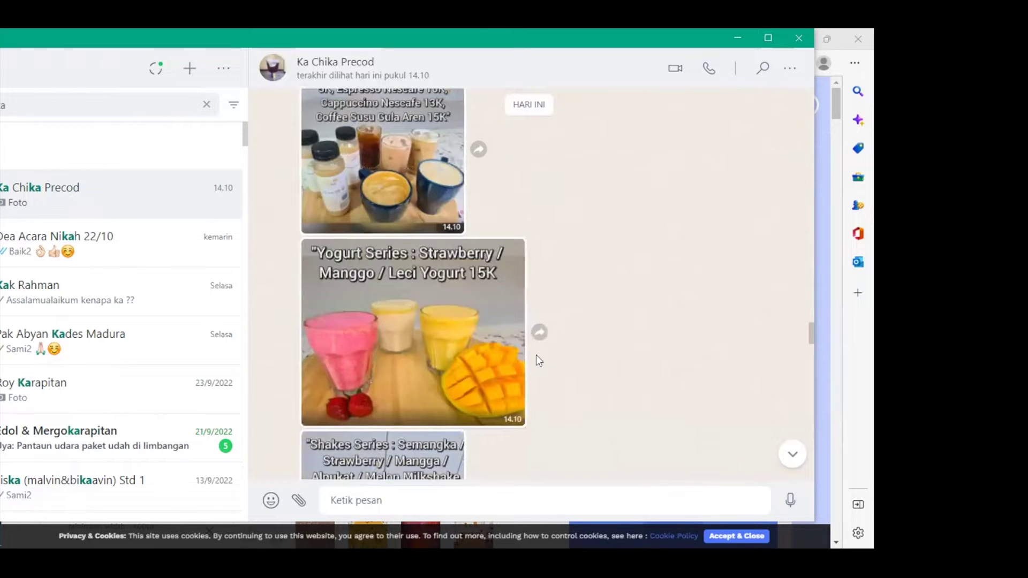
{"action": "scroll", "coordinate": [536, 356], "scroll_direction": "down", "scroll_amount": 1}
{"action": "scroll", "coordinate": [536, 355], "scroll_direction": "down", "scroll_amount": 1}
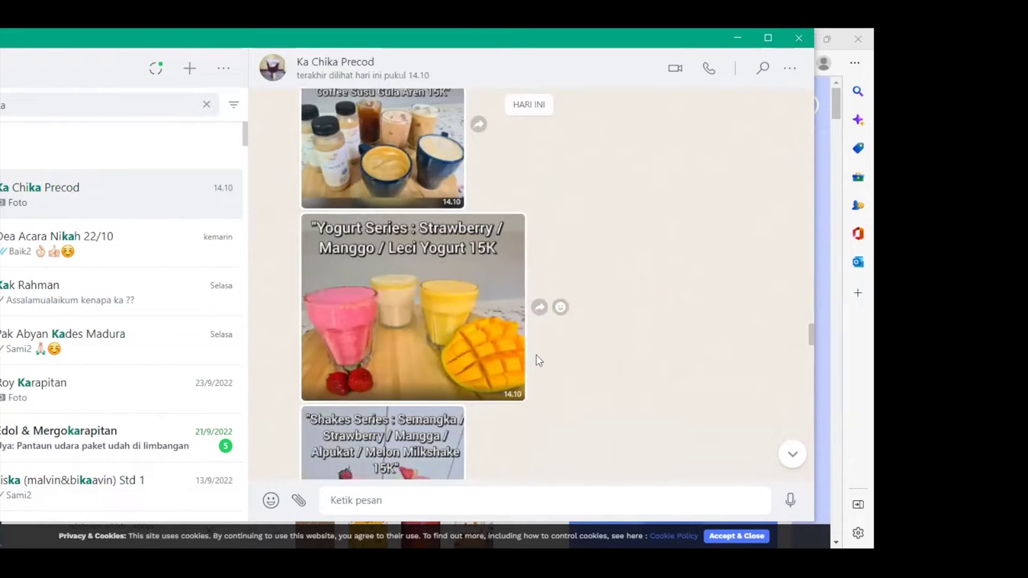
{"action": "scroll", "coordinate": [538, 358], "scroll_direction": "down", "scroll_amount": 2}
{"action": "scroll", "coordinate": [538, 358], "scroll_direction": "down", "scroll_amount": 2}
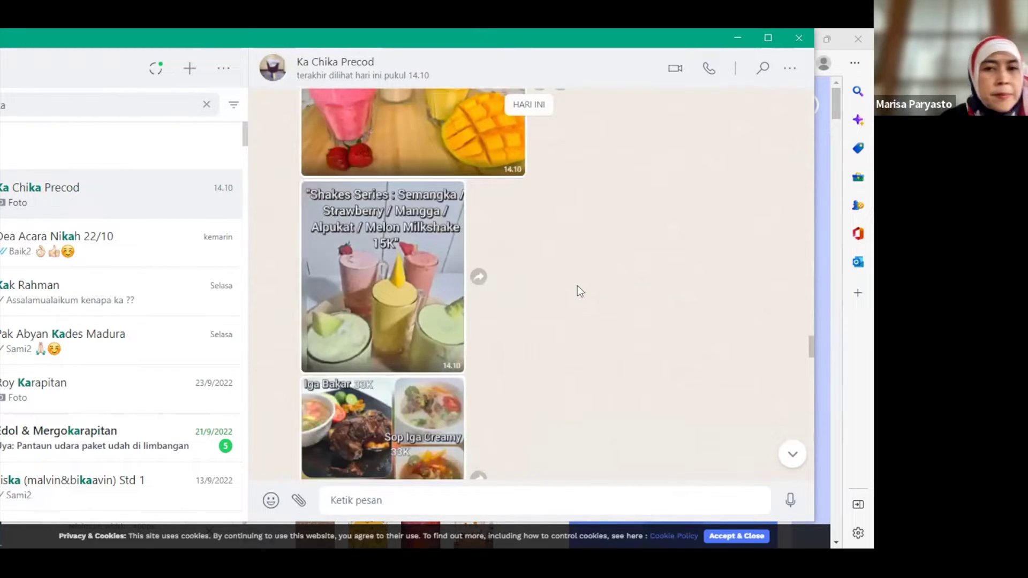
{"action": "scroll", "coordinate": [577, 287], "scroll_direction": "down", "scroll_amount": 1}
{"action": "scroll", "coordinate": [581, 384], "scroll_direction": "down", "scroll_amount": 1}
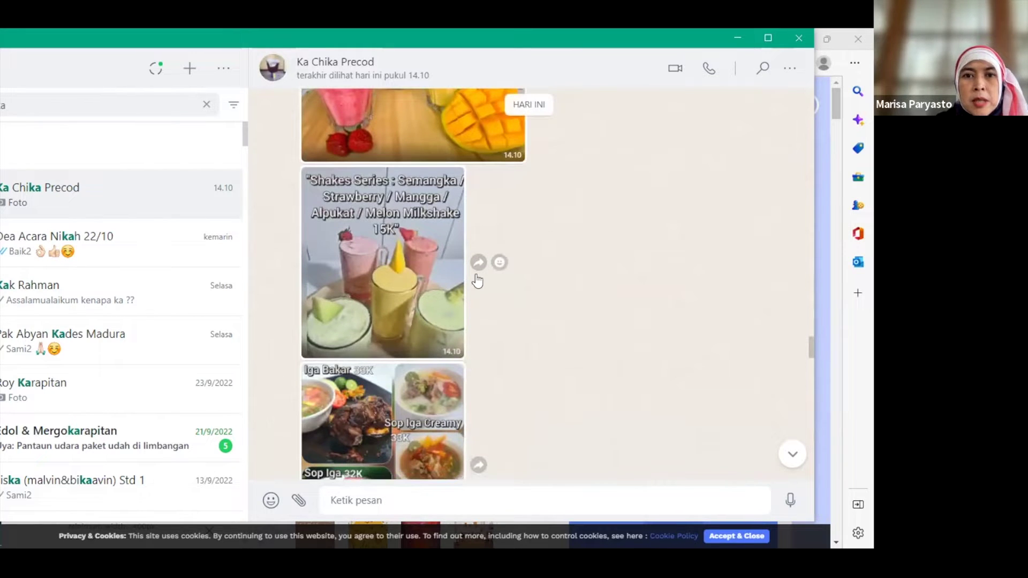
Save the Coffee Series menu photo to the Downloads folder as a jpeg named 3.
{"action": "scroll", "coordinate": [573, 234], "scroll_direction": "up", "scroll_amount": 1}
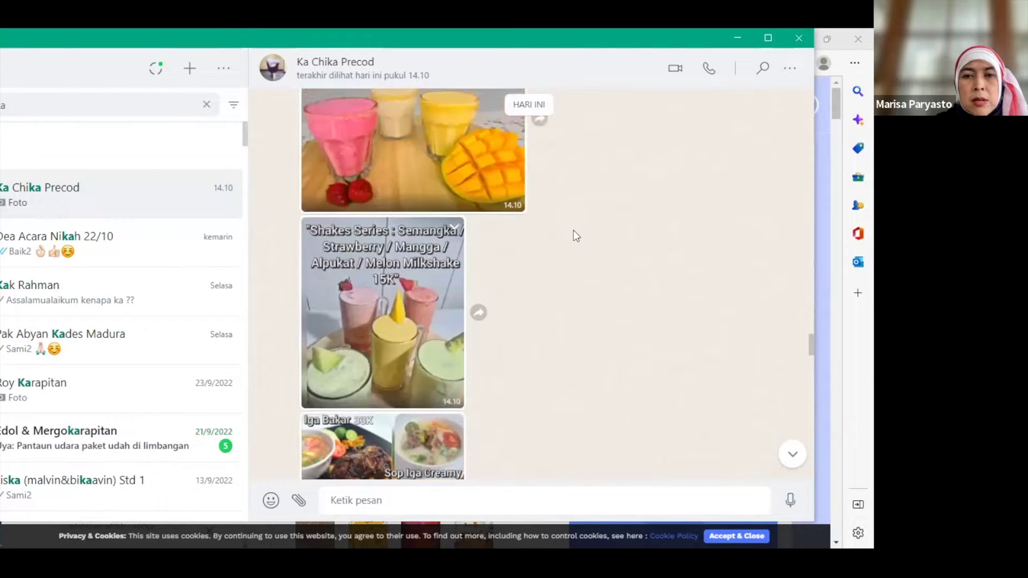
{"action": "scroll", "coordinate": [573, 231], "scroll_direction": "up", "scroll_amount": 1}
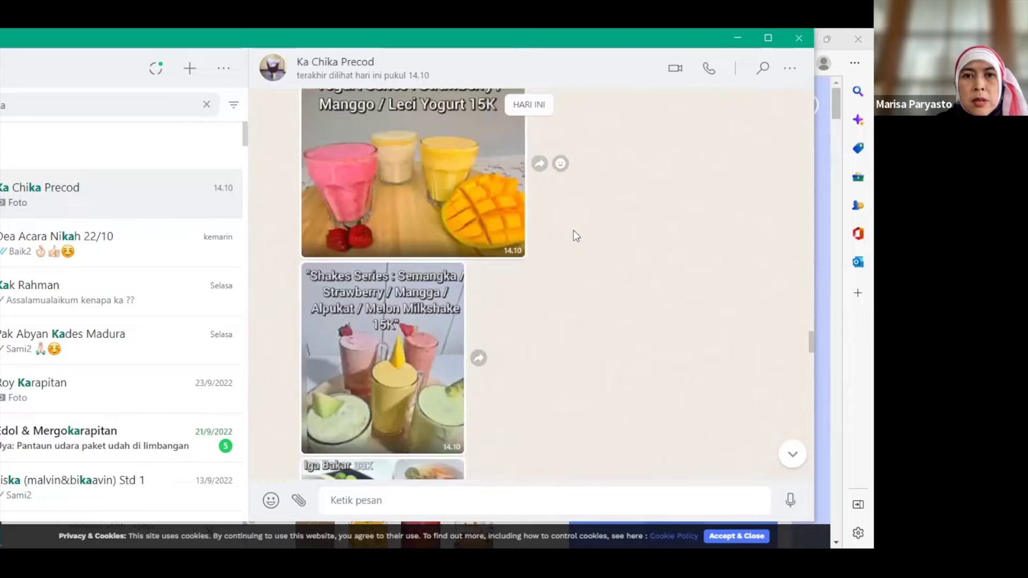
{"action": "scroll", "coordinate": [574, 232], "scroll_direction": "up", "scroll_amount": 3}
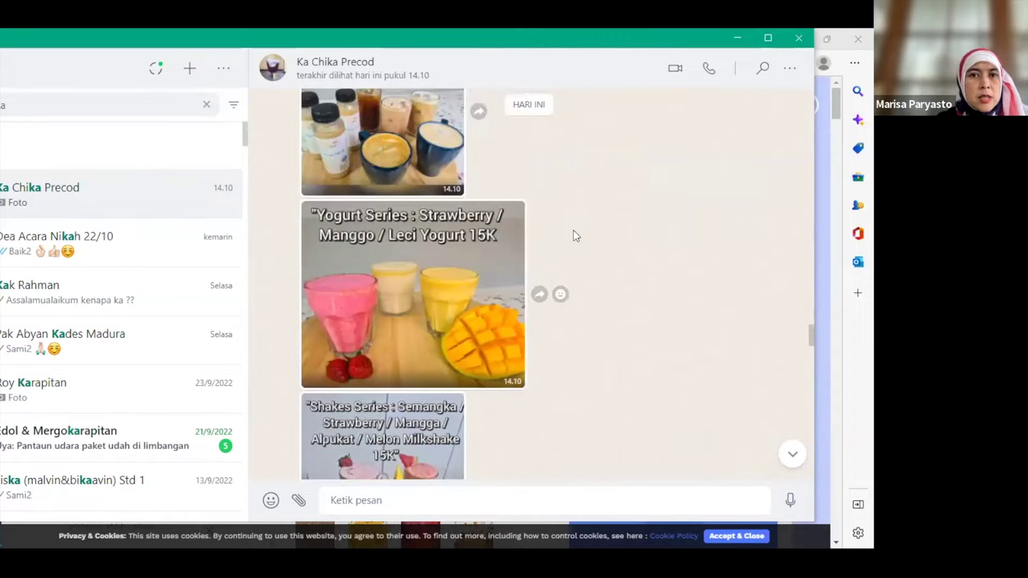
{"action": "scroll", "coordinate": [577, 236], "scroll_direction": "up", "scroll_amount": 3}
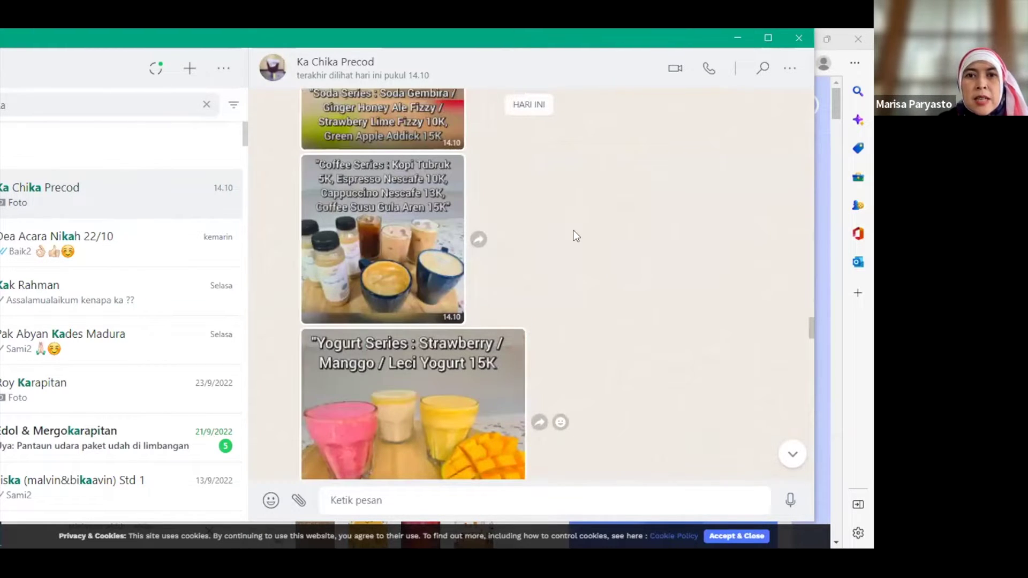
{"action": "scroll", "coordinate": [573, 233], "scroll_direction": "up", "scroll_amount": 2}
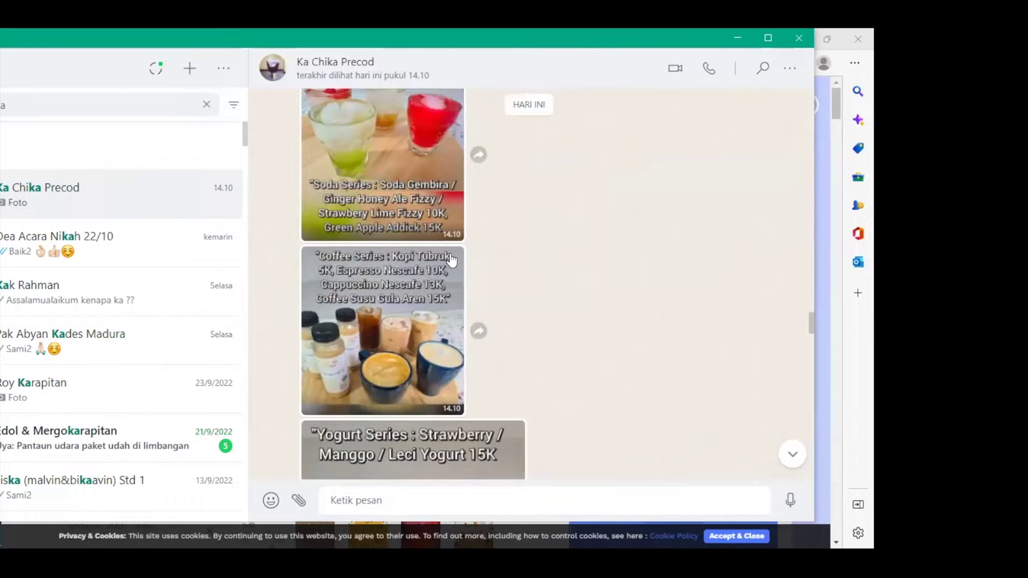
{"action": "left_click", "coordinate": [455, 261]}
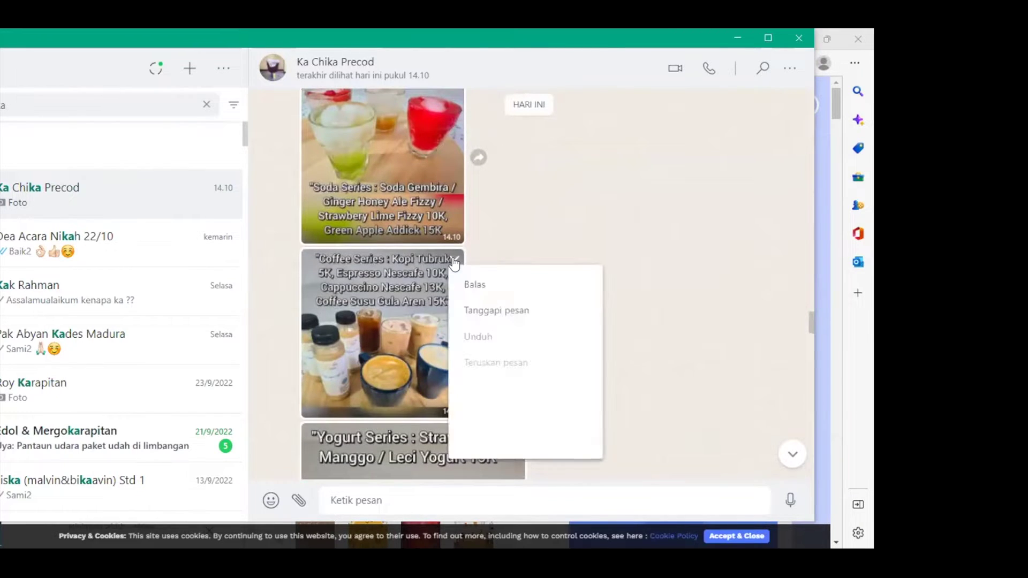
{"action": "left_click", "coordinate": [457, 262]}
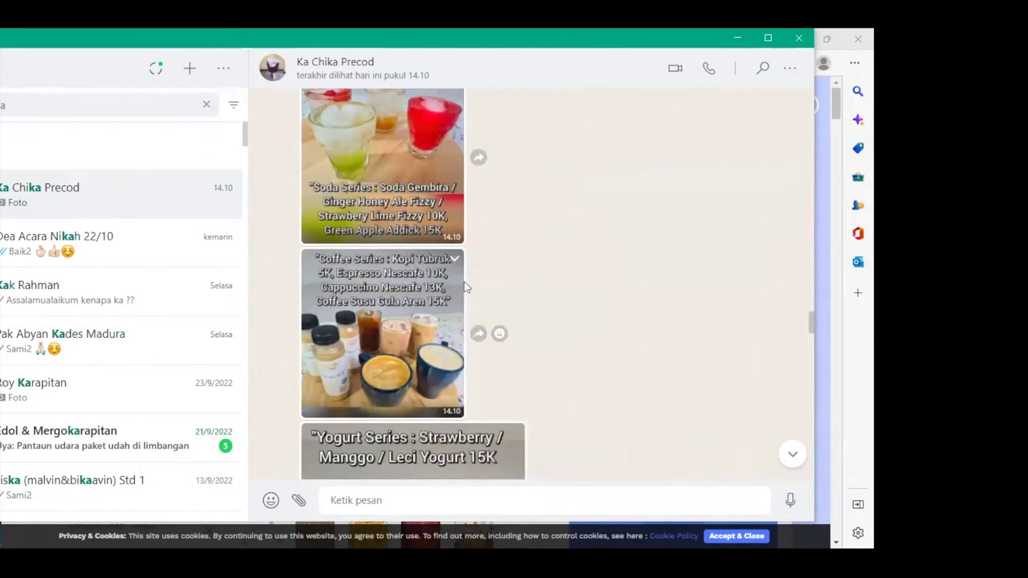
{"action": "mouse_move", "coordinate": [451, 263]}
{"action": "left_click", "coordinate": [453, 263]}
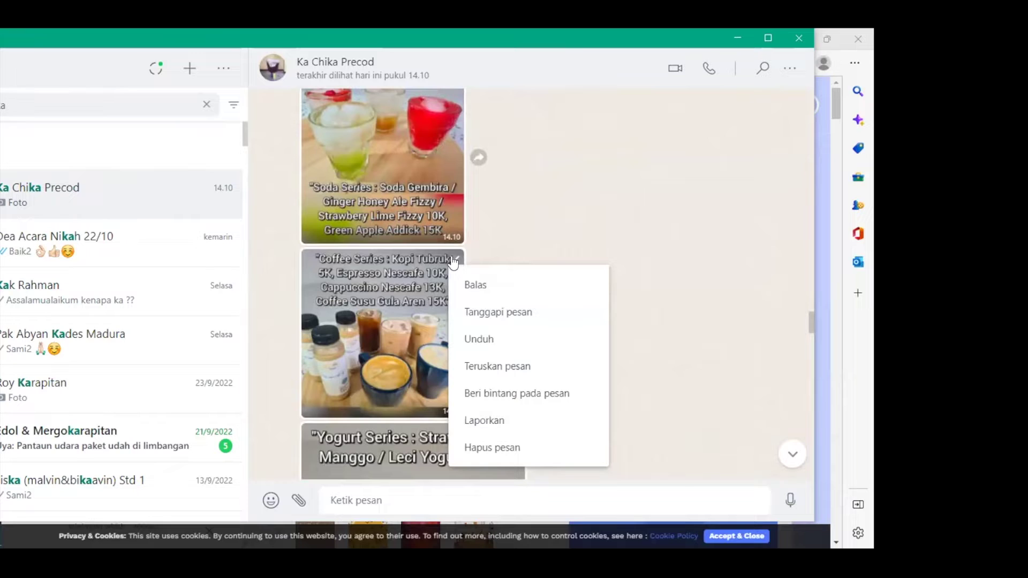
{"action": "left_click", "coordinate": [469, 340]}
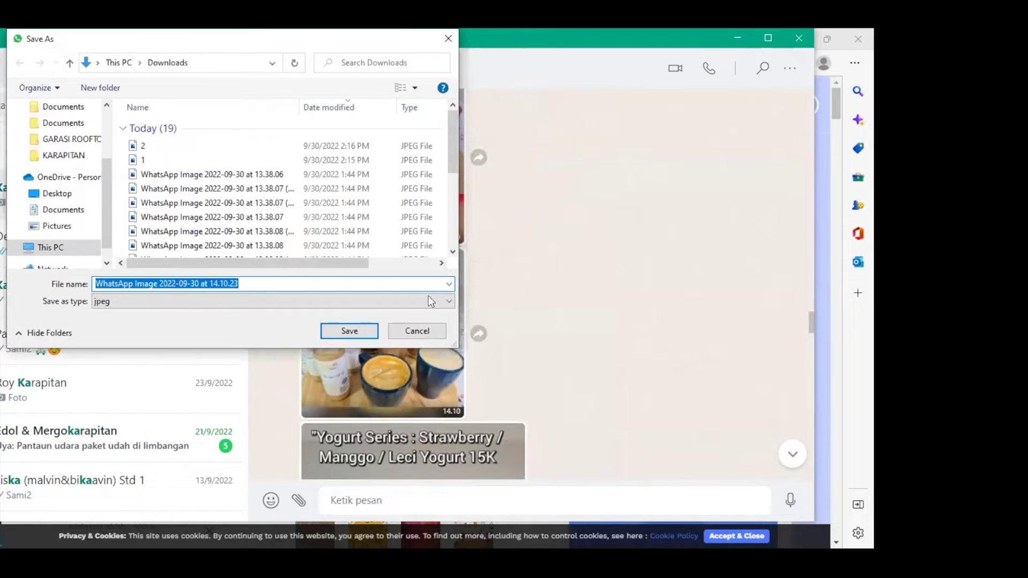
{"action": "type", "text": "3"}
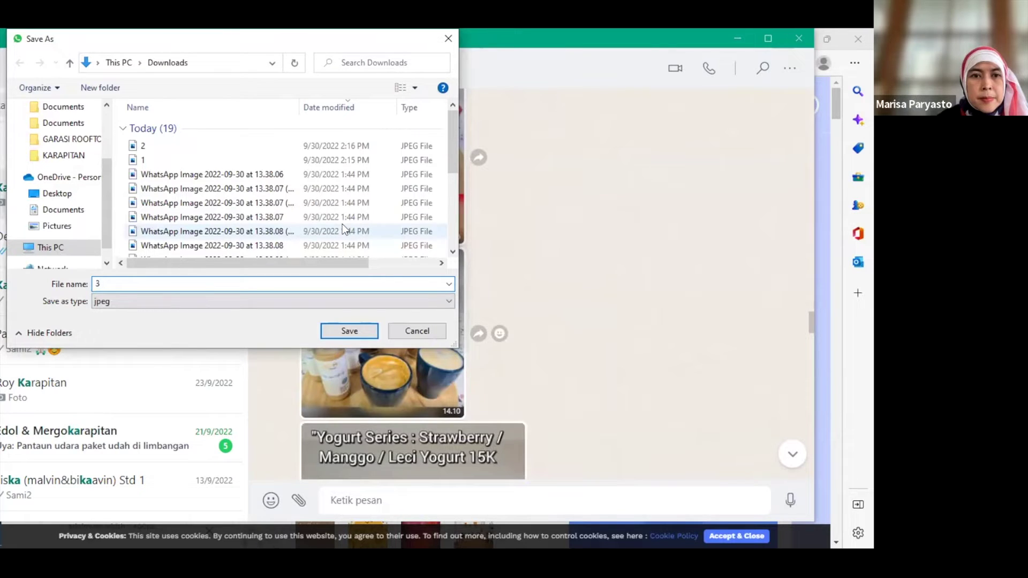
{"action": "key", "text": "Return"}
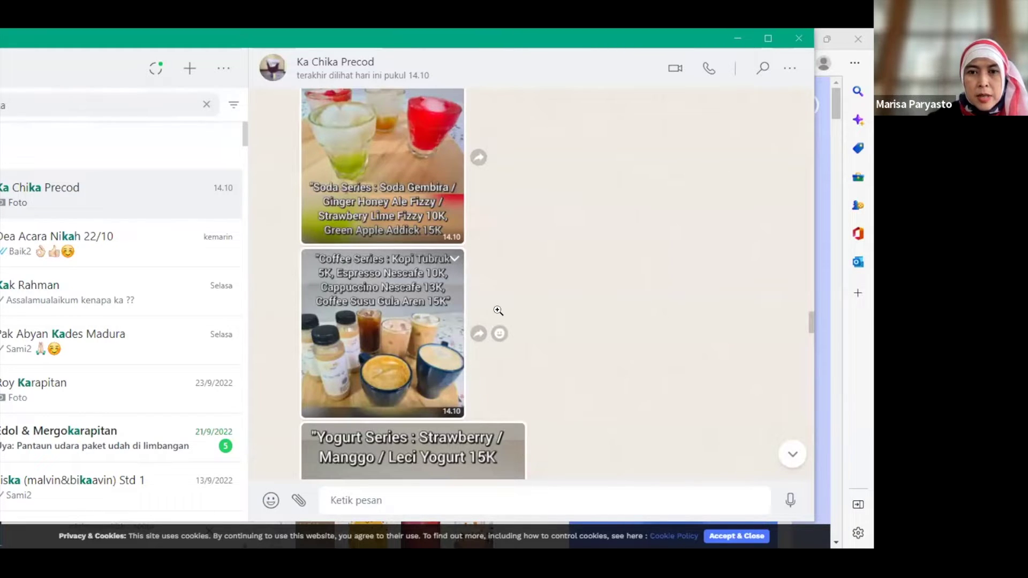
{"action": "left_click", "coordinate": [510, 440]}
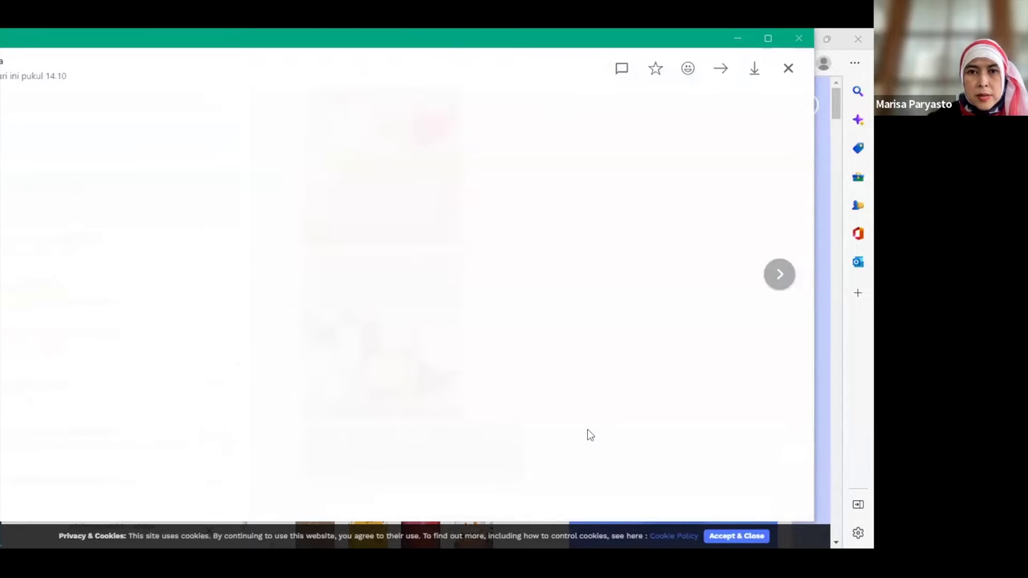
{"action": "left_click", "coordinate": [587, 430]}
{"action": "scroll", "coordinate": [587, 429], "scroll_direction": "down", "scroll_amount": 1}
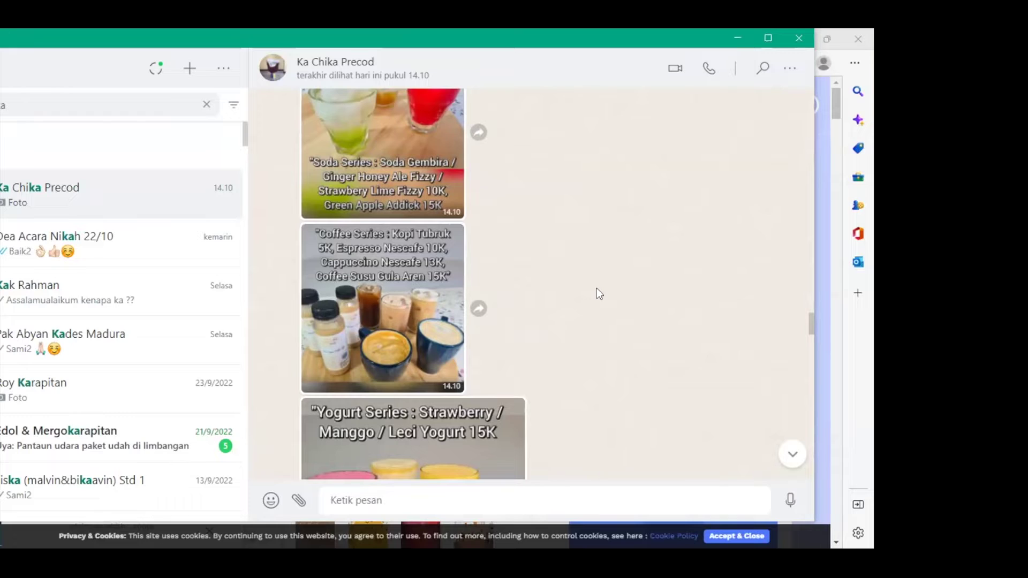
Switch to the QRCodeChimp menu page in the browser and check the Background image and Images Upload sections.
{"action": "key", "text": "alt+Tab"}
{"action": "scroll", "coordinate": [597, 289], "scroll_direction": "down", "scroll_amount": 1}
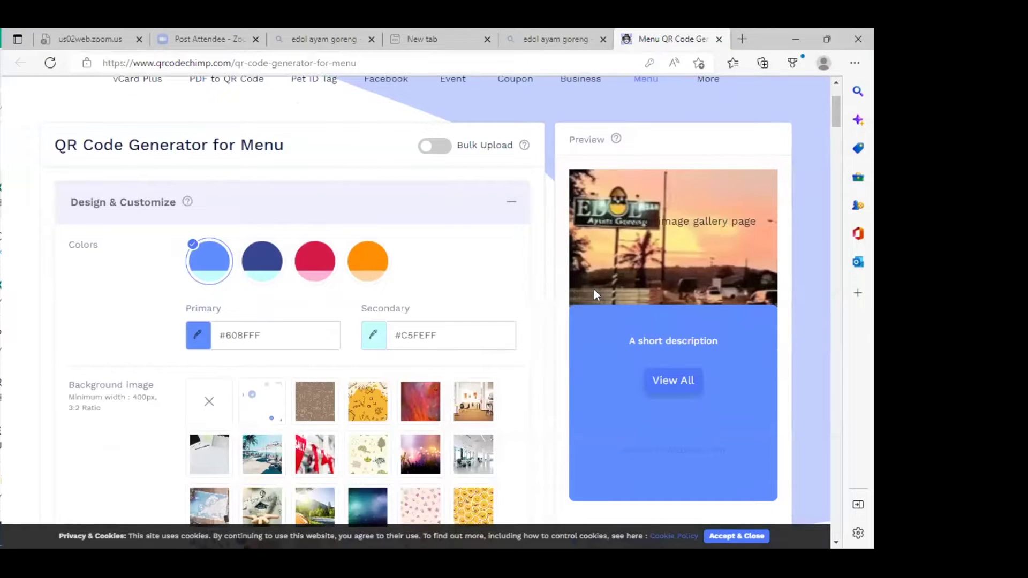
{"action": "scroll", "coordinate": [597, 288], "scroll_direction": "down", "scroll_amount": 3}
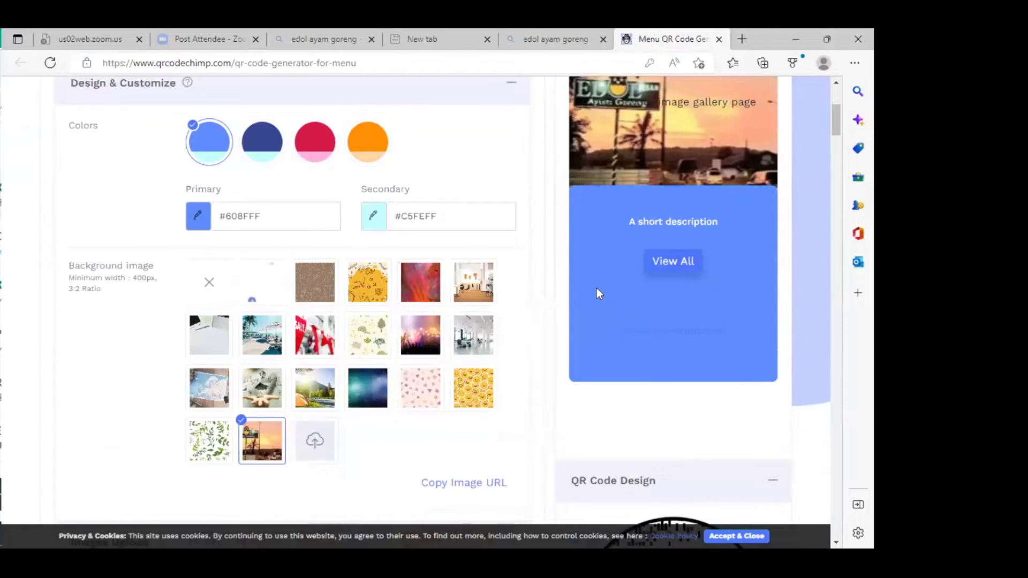
{"action": "scroll", "coordinate": [596, 288], "scroll_direction": "down", "scroll_amount": 3}
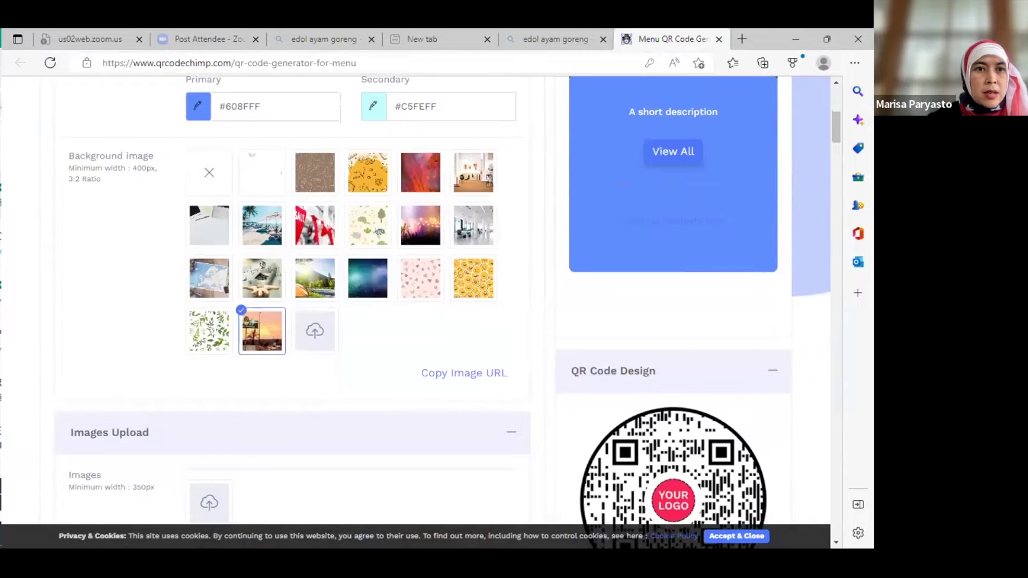
Switch to the WhatsApp chat and save the Yogurt Series menu photo to the Downloads folder as a jpeg named 4.
{"action": "key", "text": "alt+Tab"}
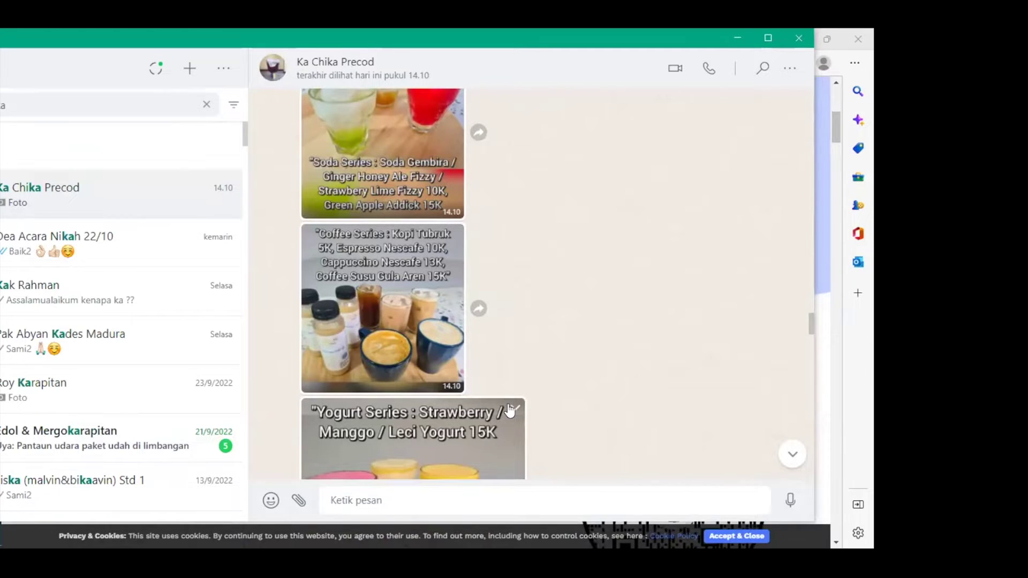
{"action": "left_click", "coordinate": [511, 409]}
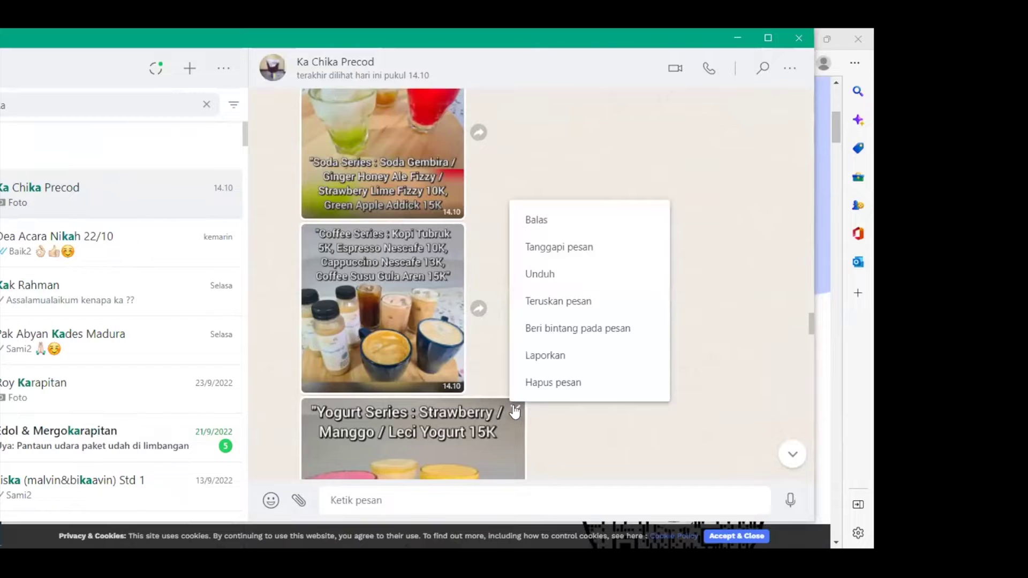
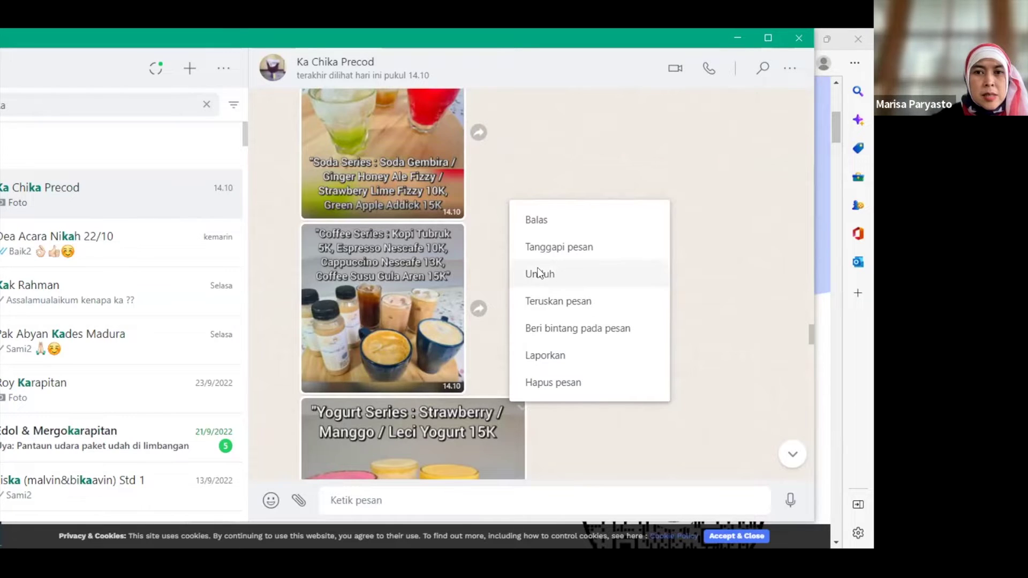
{"action": "left_click", "coordinate": [540, 273]}
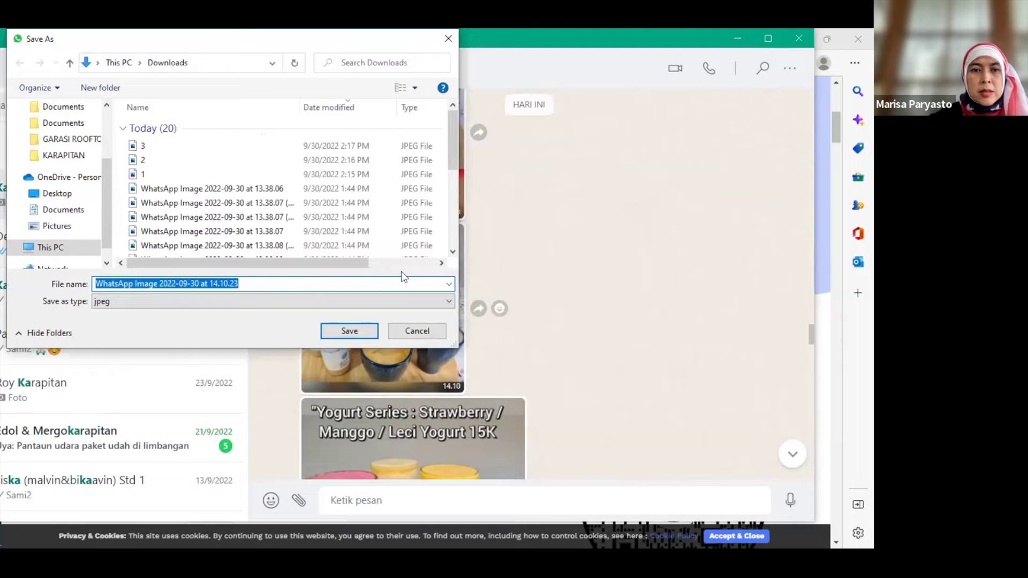
{"action": "type", "text": "4"}
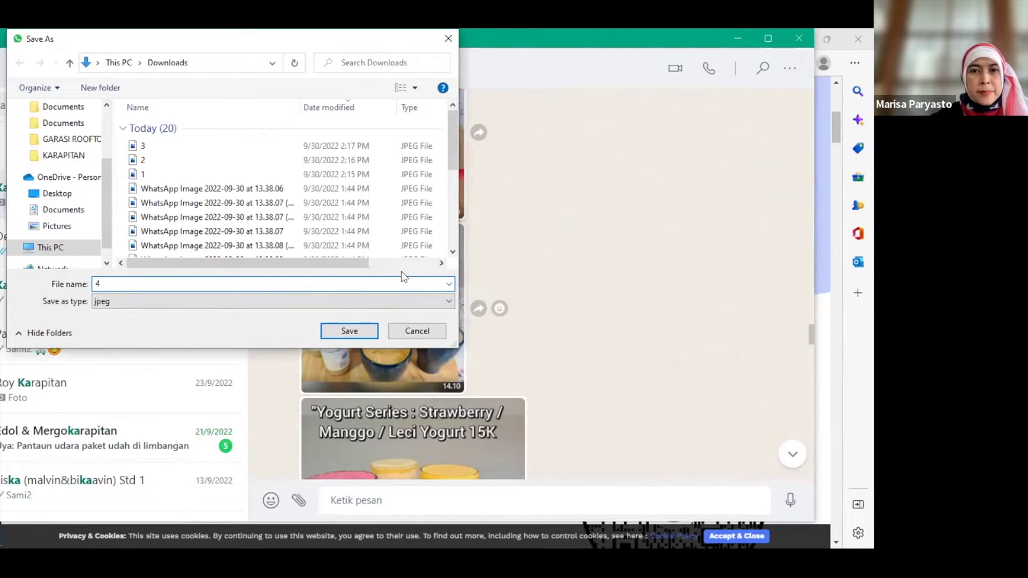
{"action": "key", "text": "Return"}
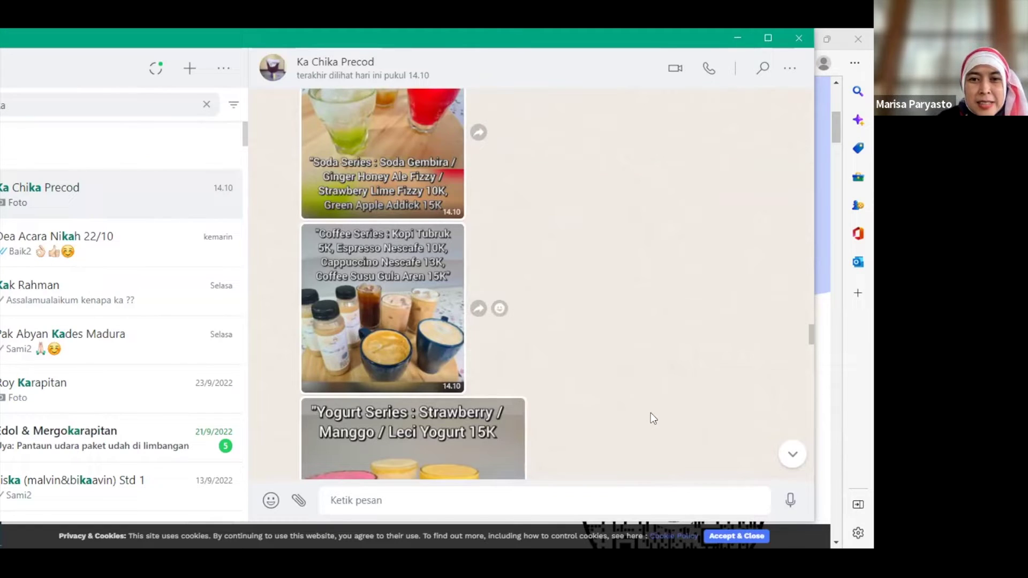
Examine the order of the chat's menu photos from the Shakes Series through Iga Bakar, Gepuk & Empal Sapi, Ayam Buto Ijo and Ikan Pesmol.
{"action": "scroll", "coordinate": [650, 413], "scroll_direction": "down", "scroll_amount": 2}
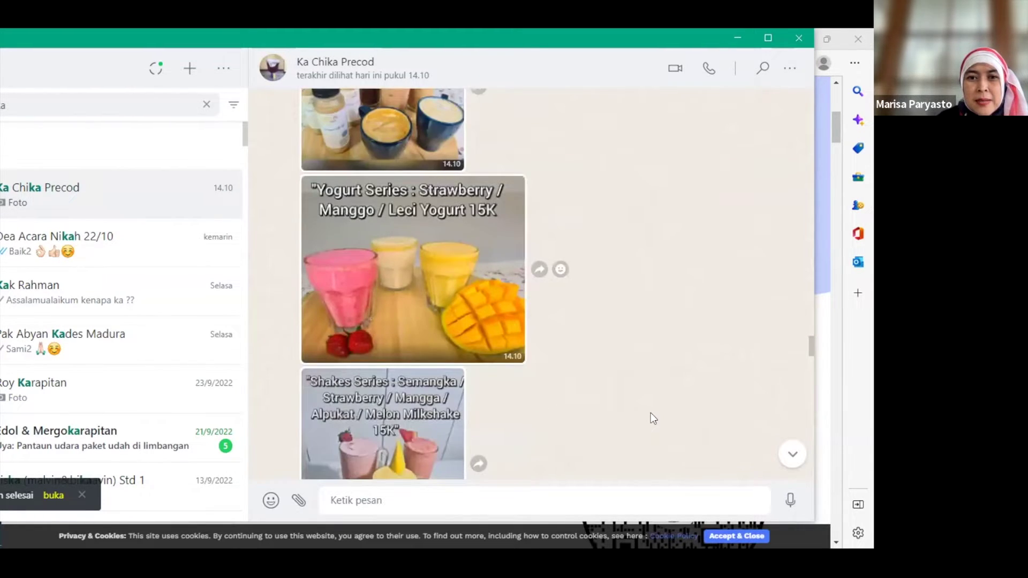
{"action": "scroll", "coordinate": [650, 413], "scroll_direction": "down", "scroll_amount": 1}
{"action": "scroll", "coordinate": [651, 413], "scroll_direction": "down", "scroll_amount": 5}
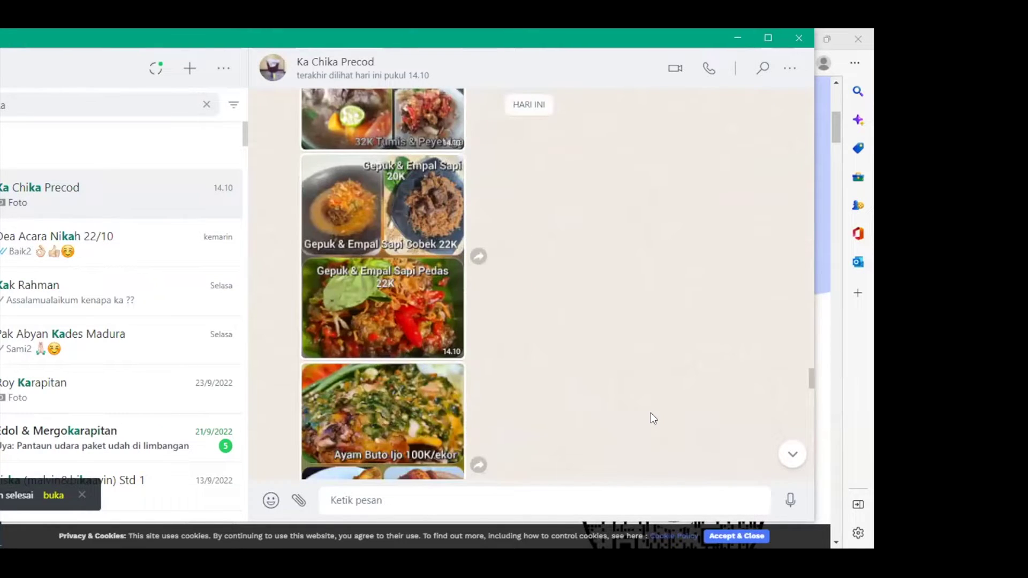
{"action": "scroll", "coordinate": [448, 310], "scroll_direction": "down", "scroll_amount": 4}
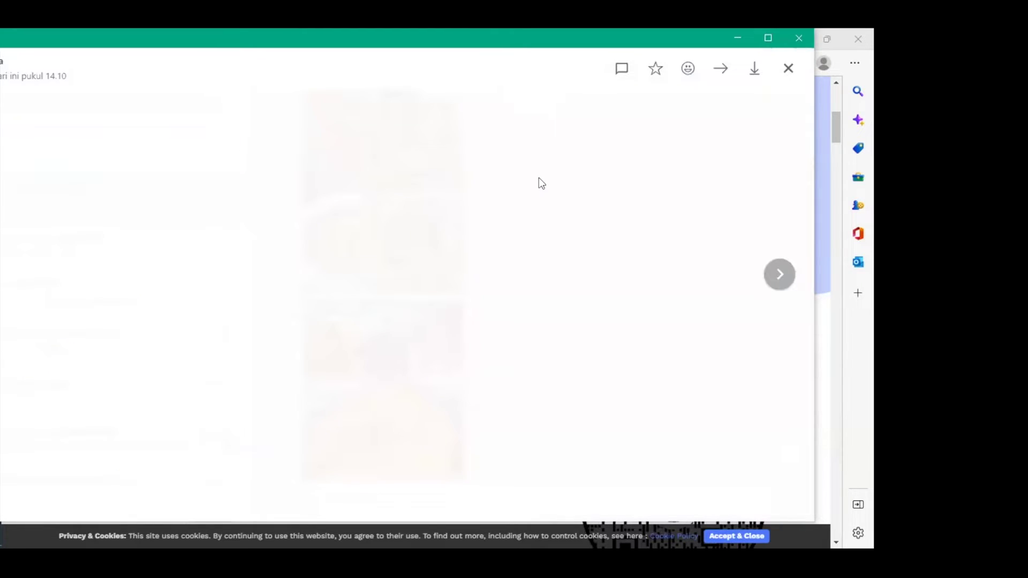
{"action": "left_click", "coordinate": [786, 69]}
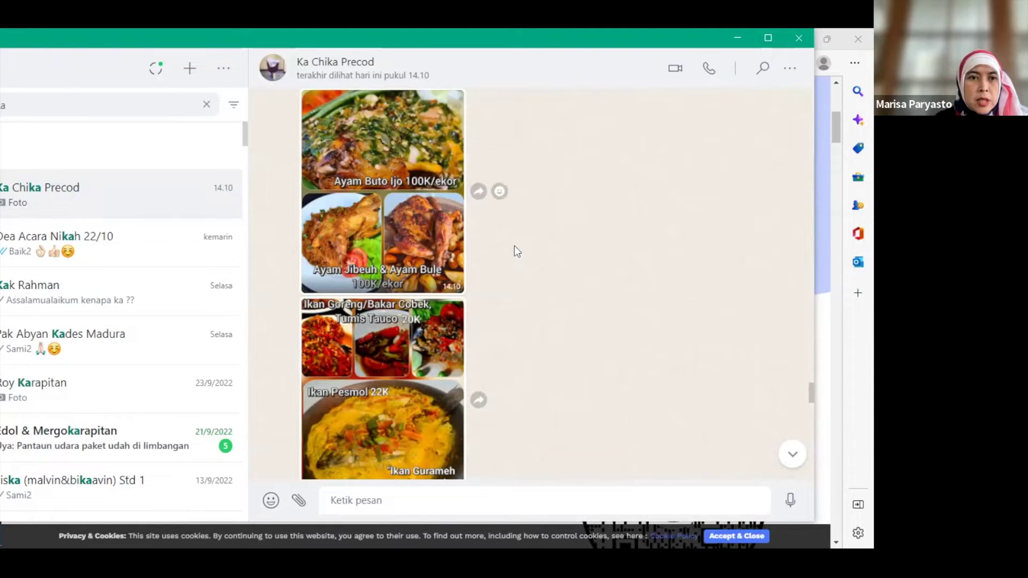
{"action": "scroll", "coordinate": [514, 245], "scroll_direction": "up", "scroll_amount": 1}
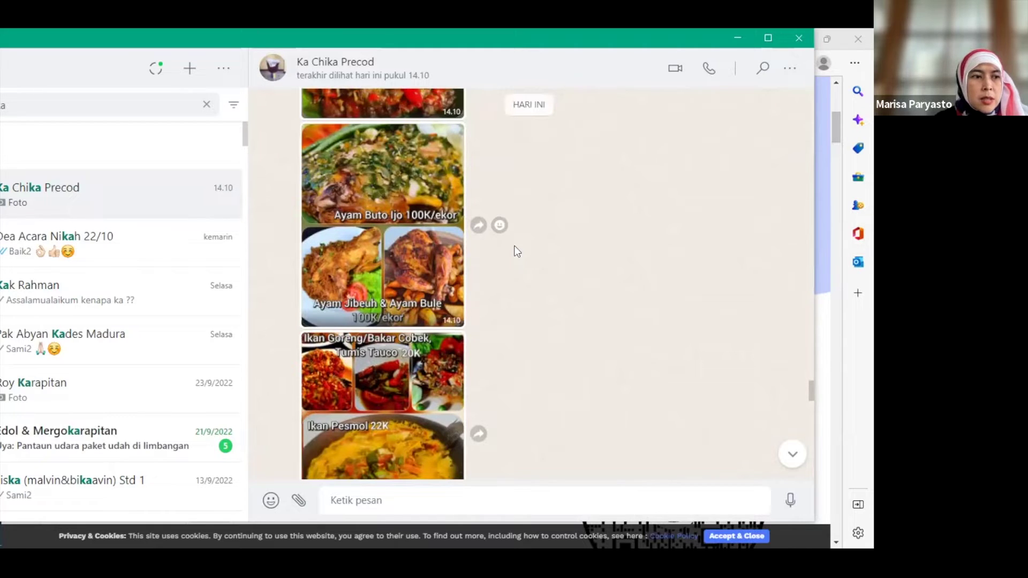
{"action": "scroll", "coordinate": [514, 246], "scroll_direction": "up", "scroll_amount": 1}
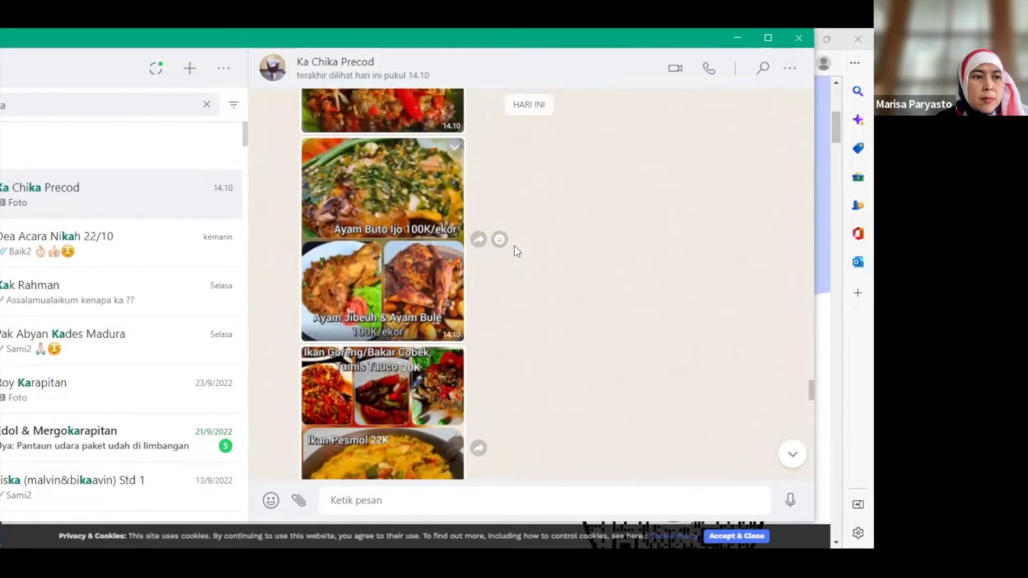
{"action": "scroll", "coordinate": [514, 246], "scroll_direction": "up", "scroll_amount": 1}
{"action": "scroll", "coordinate": [514, 247], "scroll_direction": "up", "scroll_amount": 1}
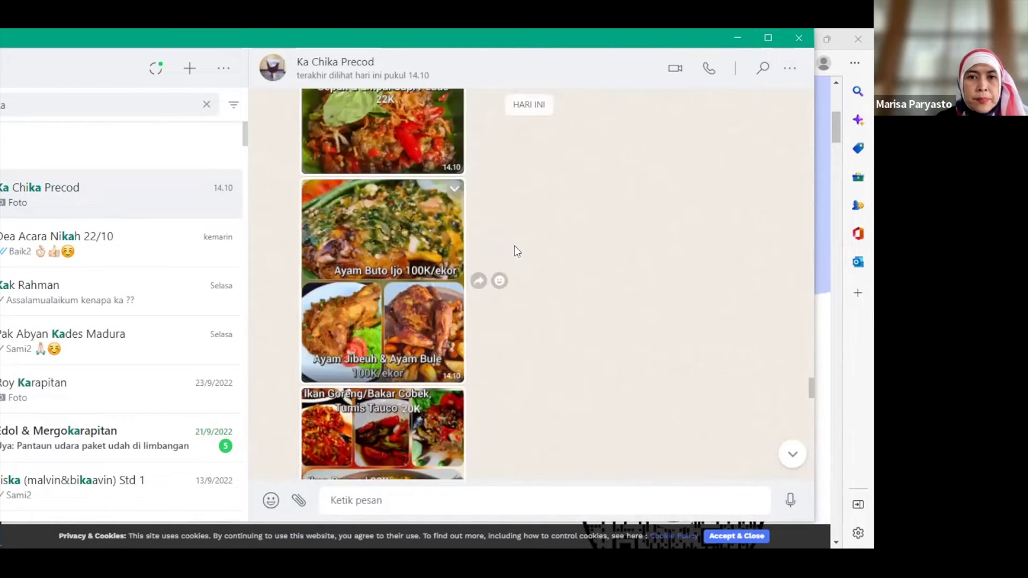
{"action": "scroll", "coordinate": [514, 246], "scroll_direction": "up", "scroll_amount": 1}
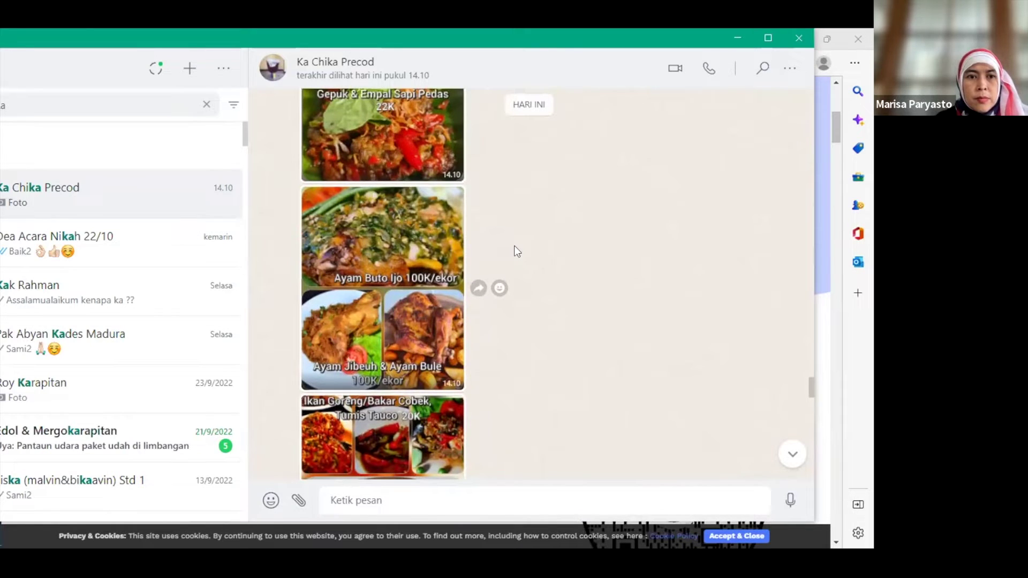
{"action": "scroll", "coordinate": [516, 250], "scroll_direction": "up", "scroll_amount": 1}
{"action": "scroll", "coordinate": [514, 246], "scroll_direction": "up", "scroll_amount": 2}
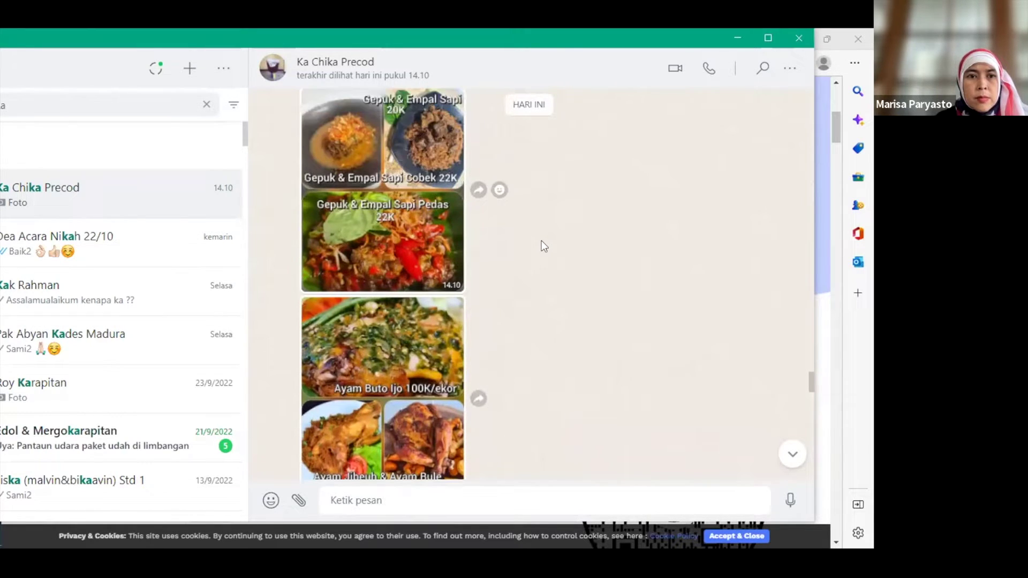
{"action": "scroll", "coordinate": [542, 240], "scroll_direction": "up", "scroll_amount": 1}
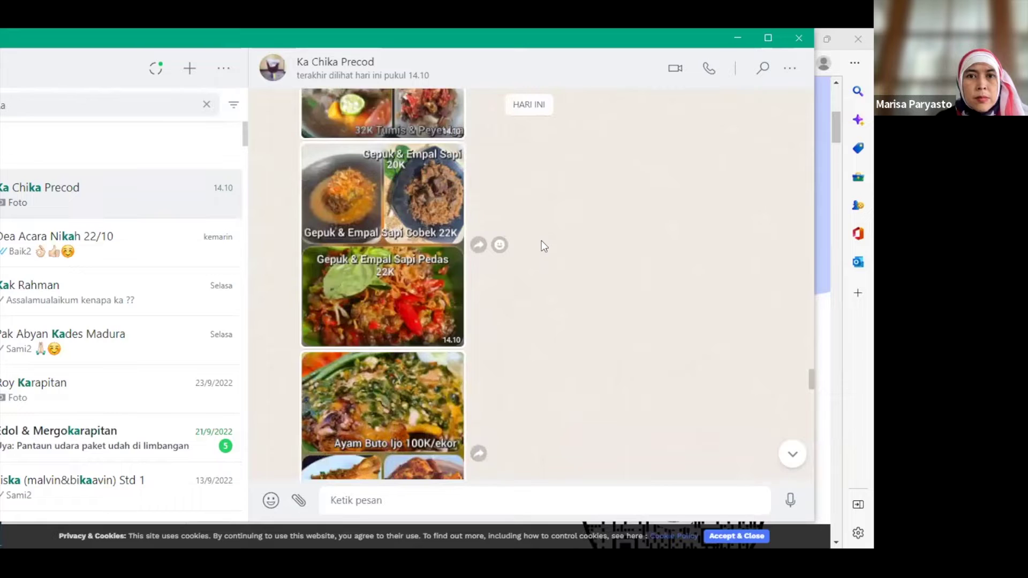
{"action": "scroll", "coordinate": [541, 240], "scroll_direction": "up", "scroll_amount": 1}
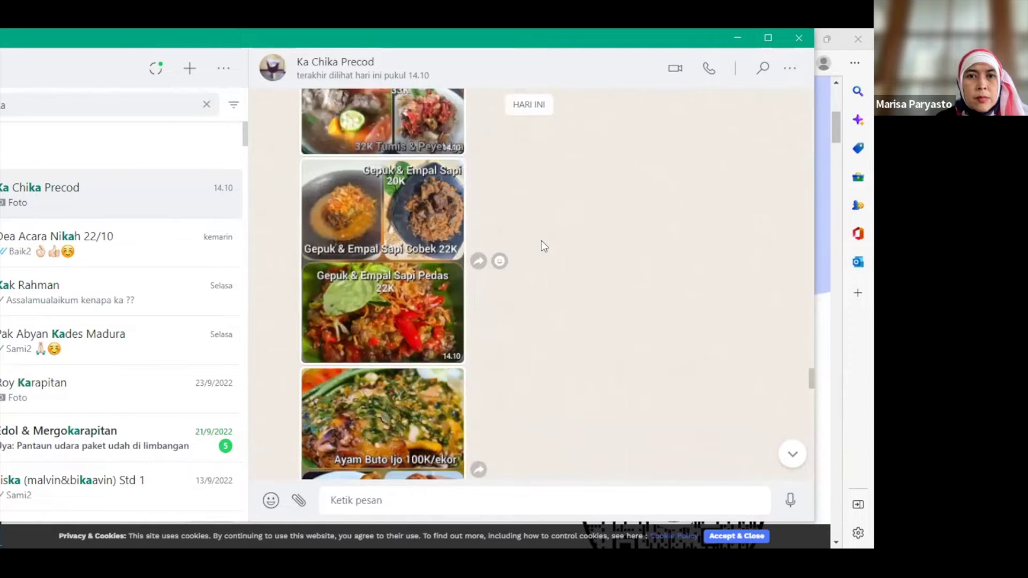
{"action": "scroll", "coordinate": [542, 240], "scroll_direction": "up", "scroll_amount": 1}
{"action": "scroll", "coordinate": [541, 240], "scroll_direction": "up", "scroll_amount": 1}
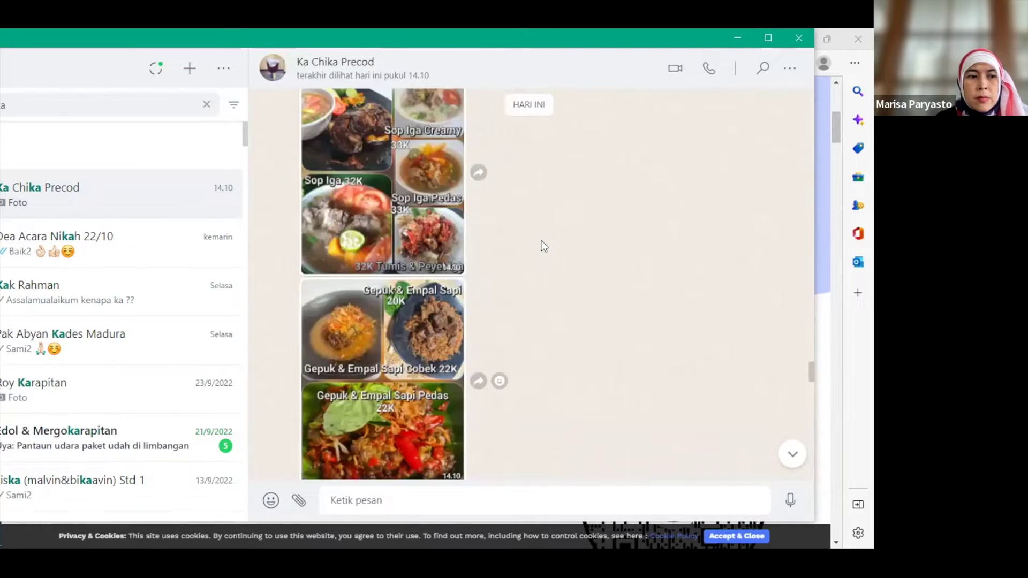
{"action": "scroll", "coordinate": [541, 240], "scroll_direction": "up", "scroll_amount": 2}
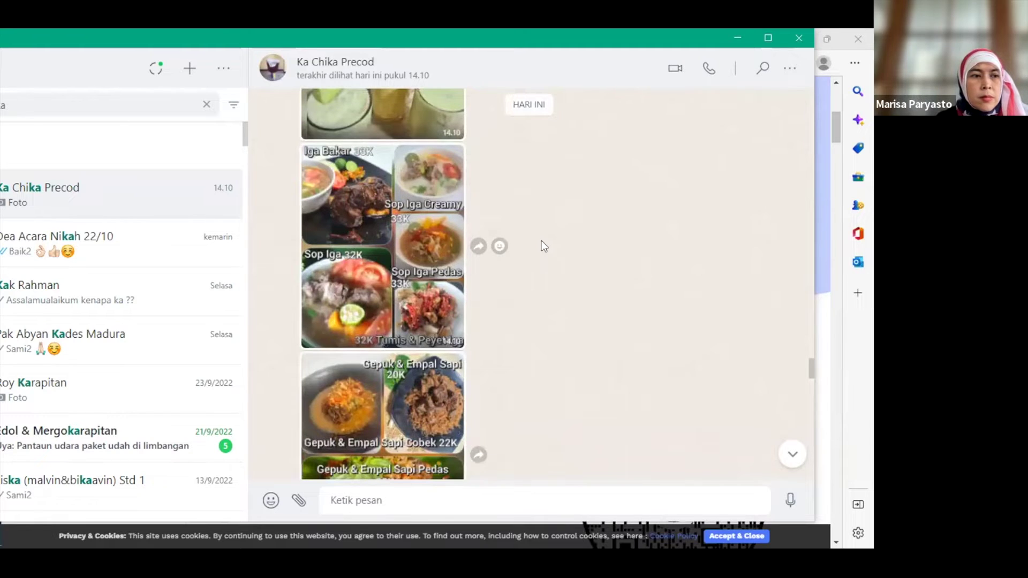
{"action": "scroll", "coordinate": [541, 240], "scroll_direction": "up", "scroll_amount": 1}
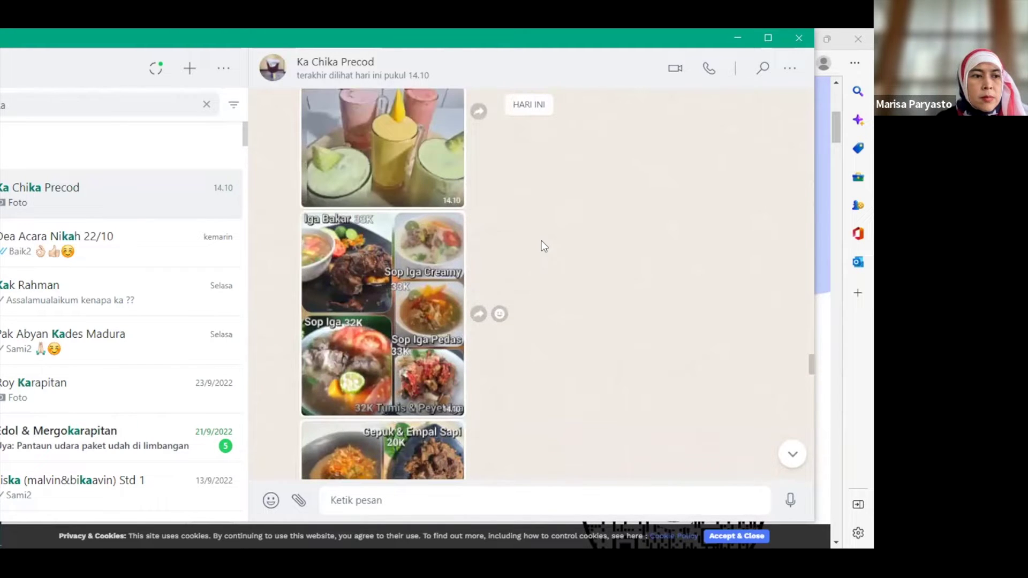
{"action": "scroll", "coordinate": [541, 240], "scroll_direction": "up", "scroll_amount": 1}
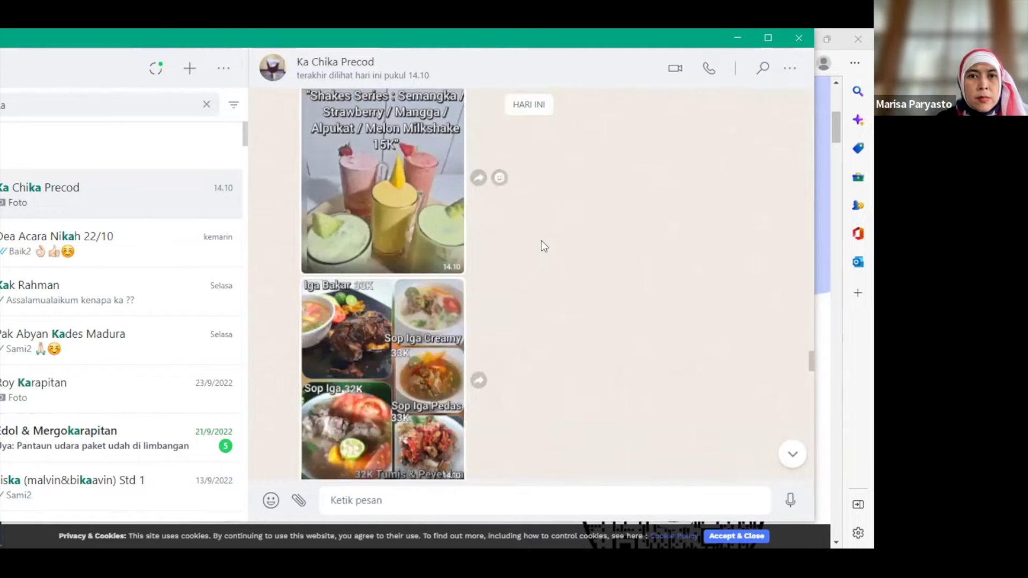
{"action": "scroll", "coordinate": [542, 240], "scroll_direction": "up", "scroll_amount": 1}
{"action": "scroll", "coordinate": [541, 240], "scroll_direction": "up", "scroll_amount": 1}
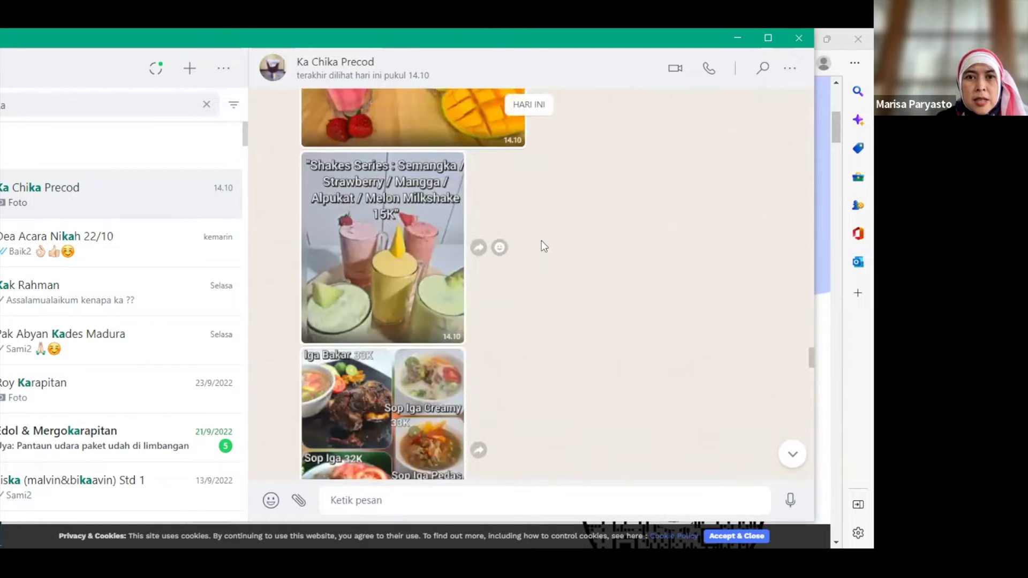
{"action": "scroll", "coordinate": [541, 245], "scroll_direction": "up", "scroll_amount": 1}
{"action": "scroll", "coordinate": [542, 246], "scroll_direction": "up", "scroll_amount": 1}
{"action": "scroll", "coordinate": [542, 246], "scroll_direction": "up", "scroll_amount": 2}
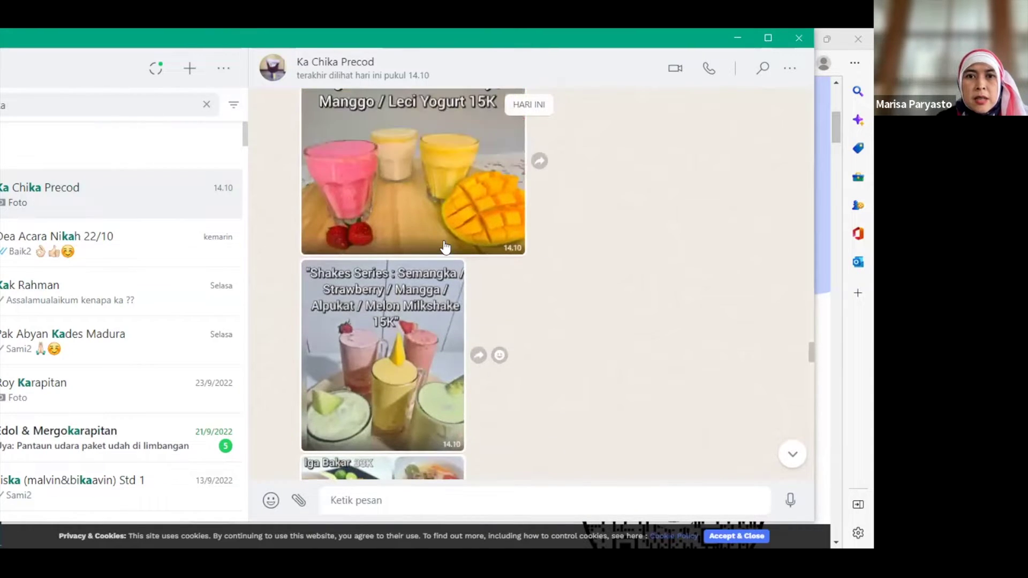
Save the Shakes Series menu photo to the Downloads folder as a jpeg named 5, and close the photo viewer.
{"action": "left_click", "coordinate": [451, 272]}
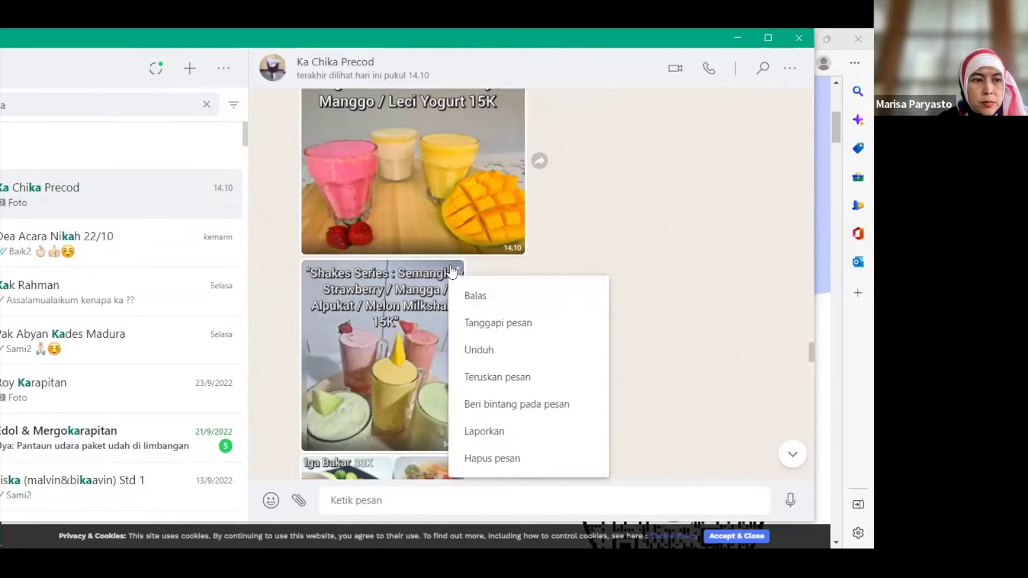
{"action": "left_click", "coordinate": [476, 351]}
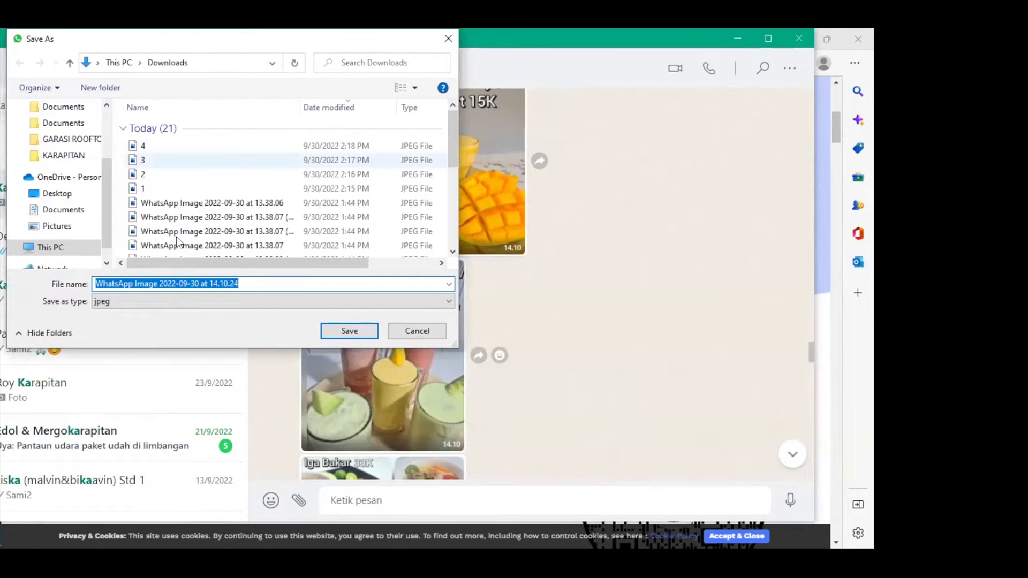
{"action": "type", "text": "5"}
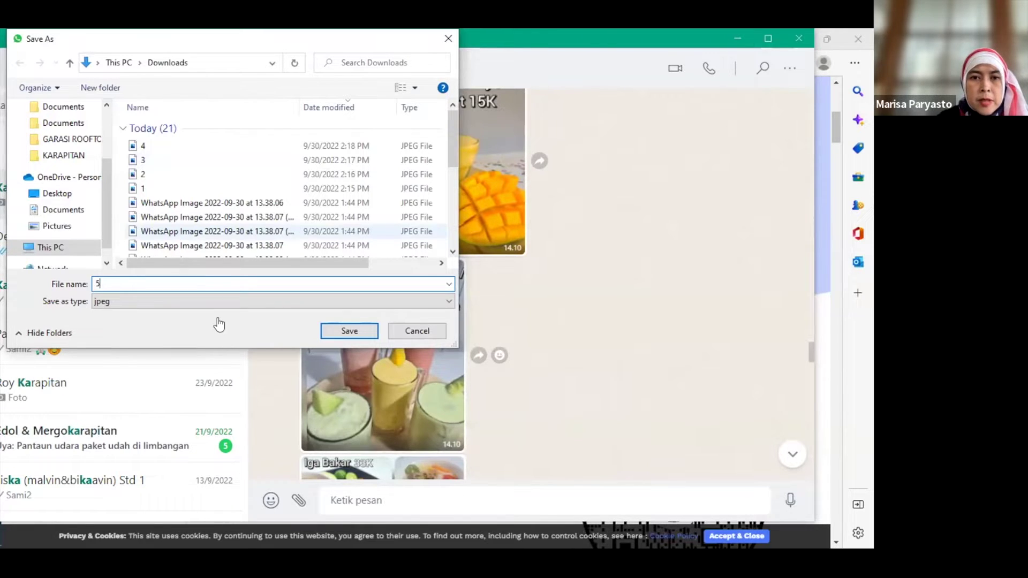
{"action": "left_click", "coordinate": [351, 335]}
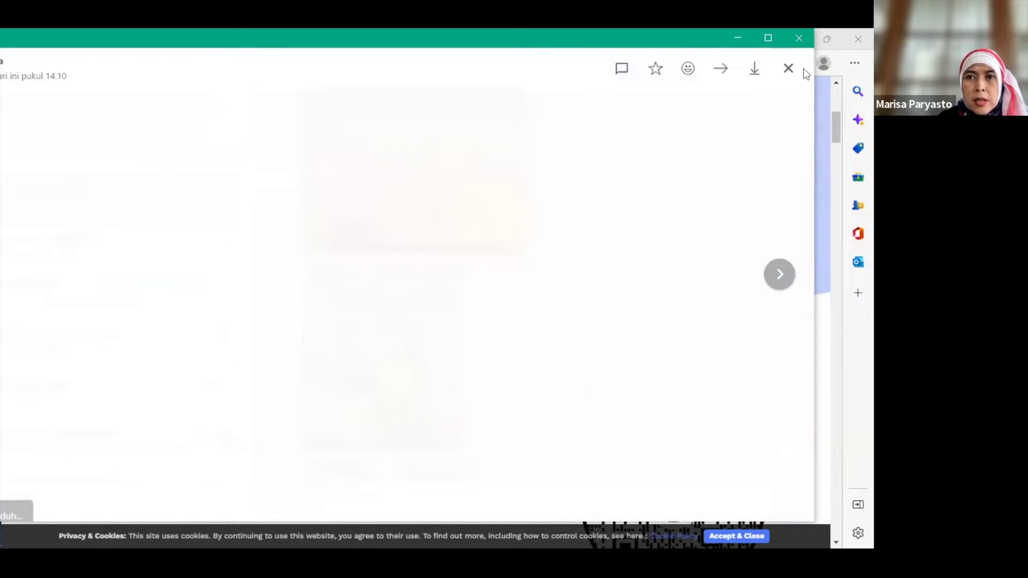
{"action": "left_click", "coordinate": [788, 68]}
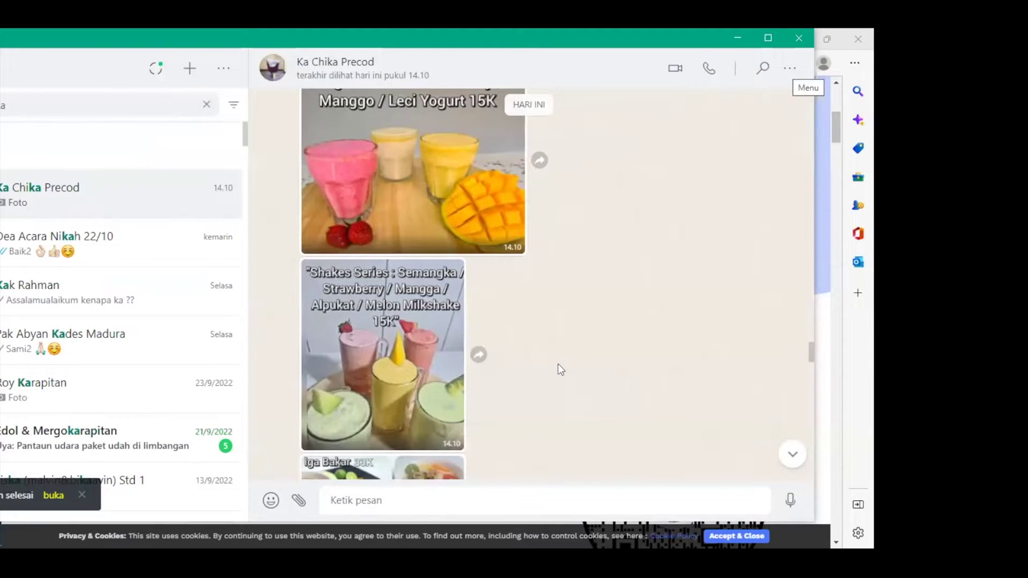
Save the Iga Bakar and Sop Iga menu photo to the Downloads folder as a jpeg named 6.
{"action": "scroll", "coordinate": [558, 364], "scroll_direction": "down", "scroll_amount": 1}
{"action": "scroll", "coordinate": [558, 369], "scroll_direction": "down", "scroll_amount": 1}
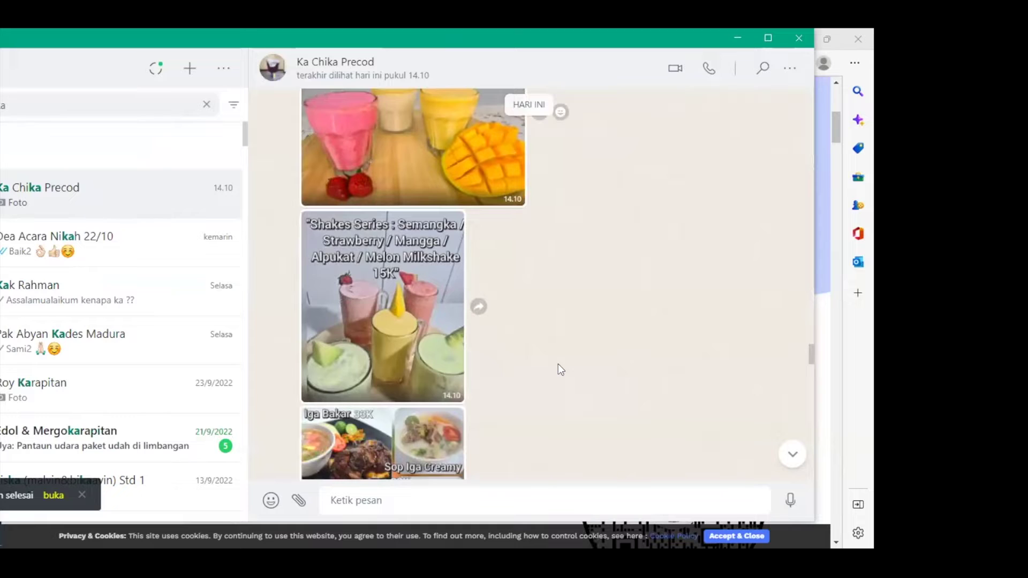
{"action": "scroll", "coordinate": [558, 370], "scroll_direction": "down", "scroll_amount": 1}
{"action": "scroll", "coordinate": [549, 373], "scroll_direction": "down", "scroll_amount": 2}
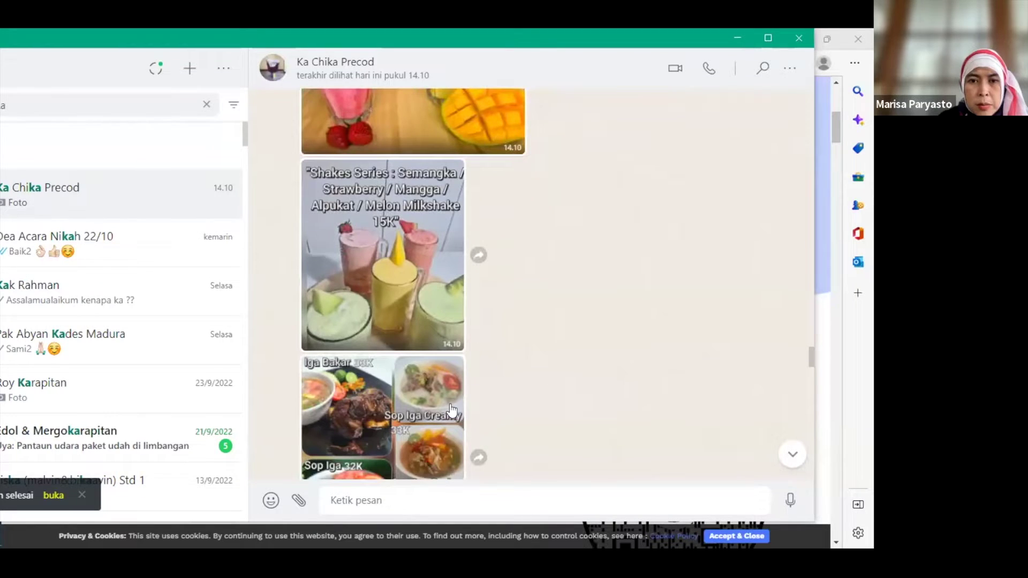
{"action": "left_click", "coordinate": [455, 362]}
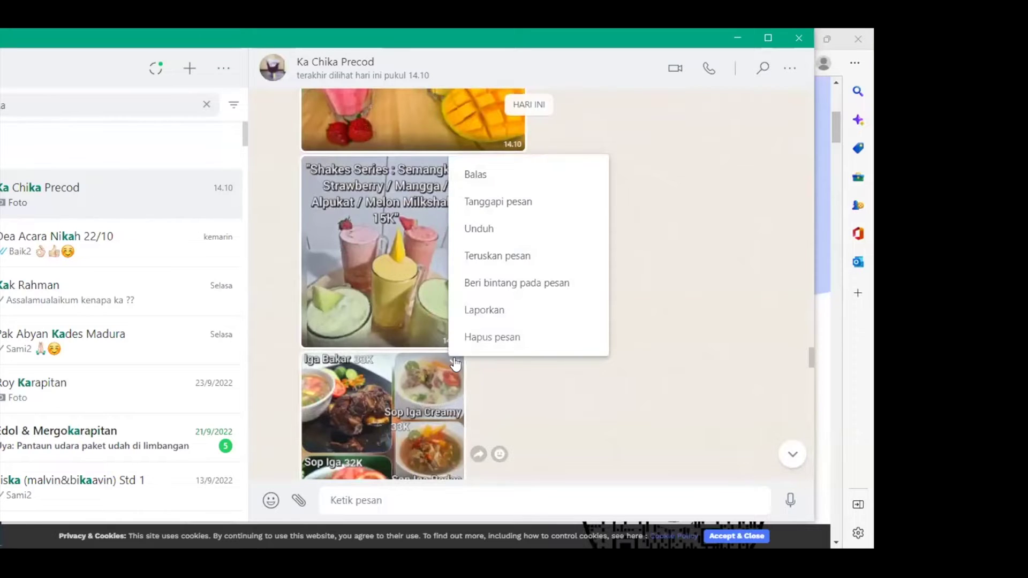
{"action": "left_click", "coordinate": [473, 229]}
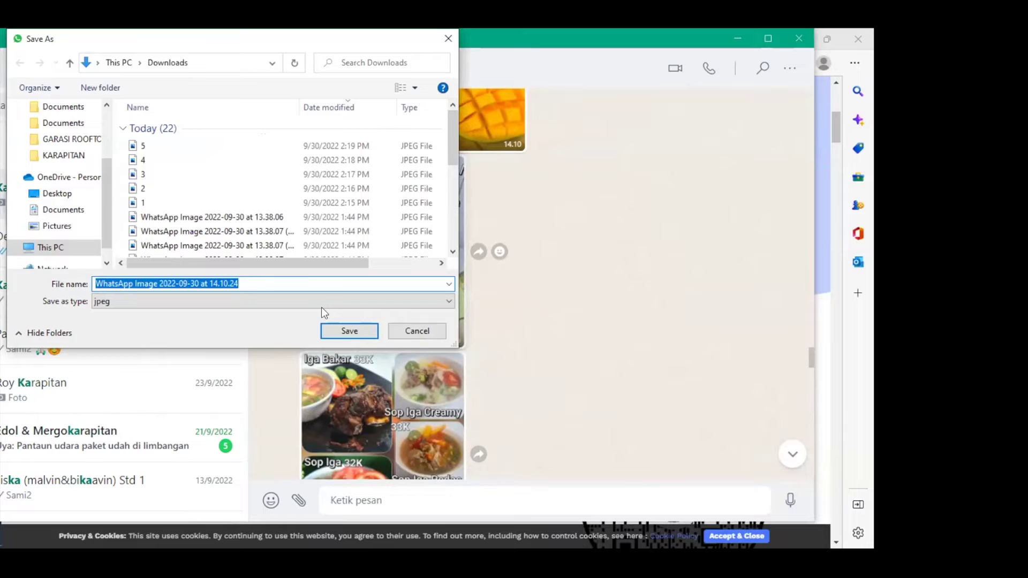
{"action": "type", "text": "6"}
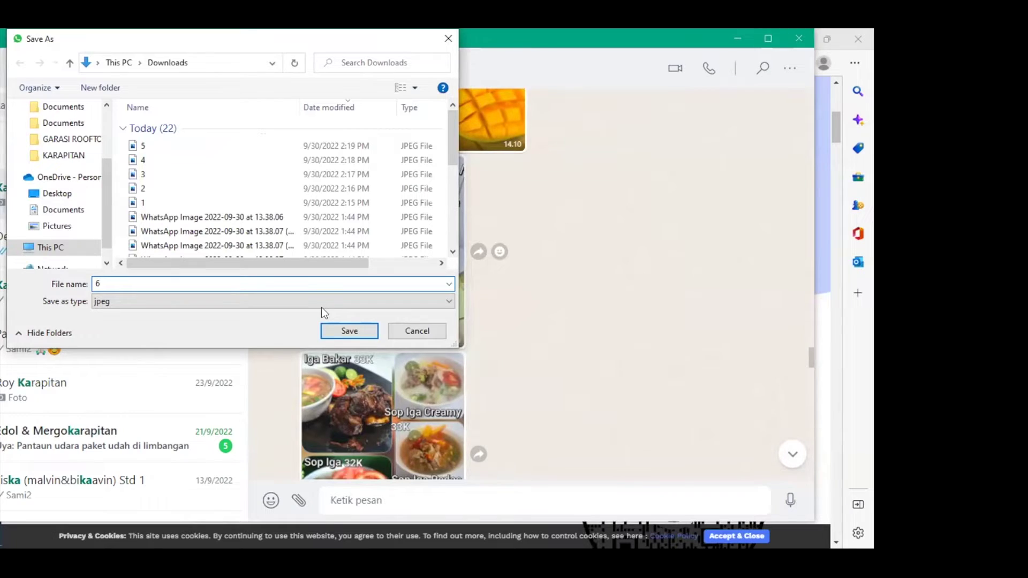
{"action": "left_click", "coordinate": [348, 332]}
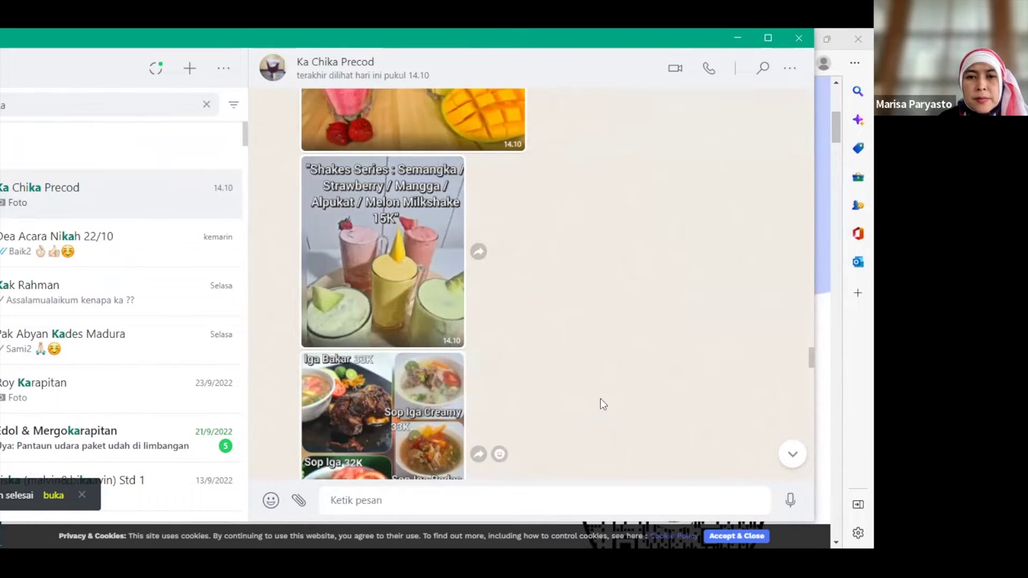
Save the Gepuk & Empal Sapi menu photo to the Downloads folder as a jpeg named 7.
{"action": "scroll", "coordinate": [600, 398], "scroll_direction": "down", "scroll_amount": 2}
{"action": "scroll", "coordinate": [600, 399], "scroll_direction": "down", "scroll_amount": 1}
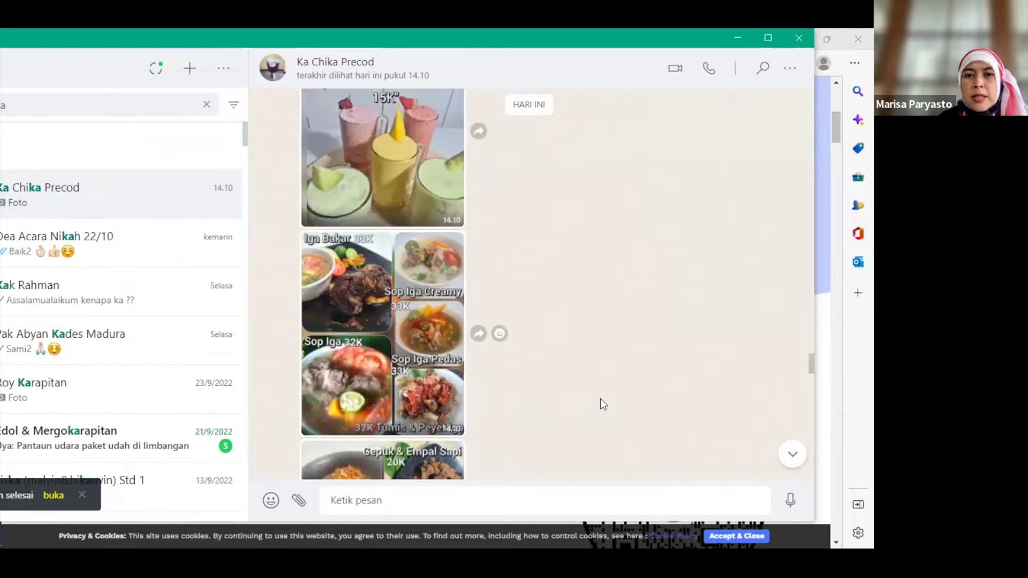
{"action": "scroll", "coordinate": [600, 399], "scroll_direction": "down", "scroll_amount": 1}
{"action": "scroll", "coordinate": [600, 399], "scroll_direction": "down", "scroll_amount": 1}
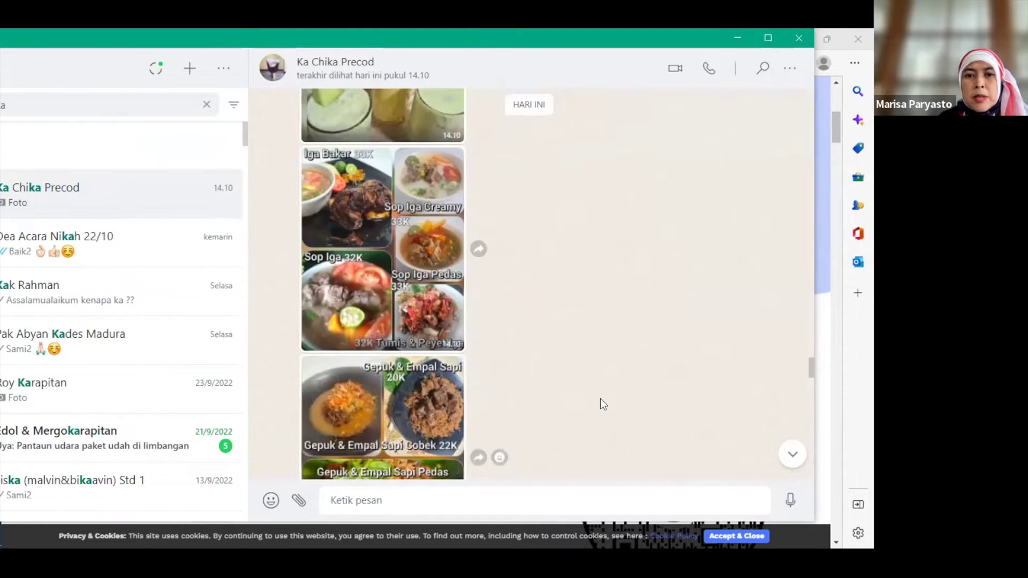
{"action": "scroll", "coordinate": [600, 399], "scroll_direction": "down", "scroll_amount": 2}
{"action": "scroll", "coordinate": [587, 398], "scroll_direction": "down", "scroll_amount": 1}
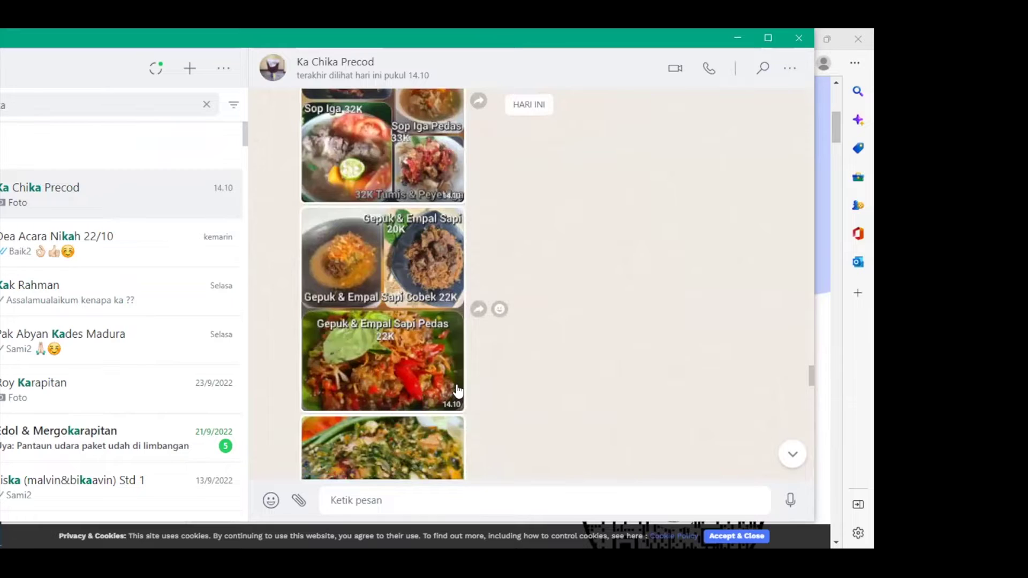
{"action": "right_click", "coordinate": [451, 216]}
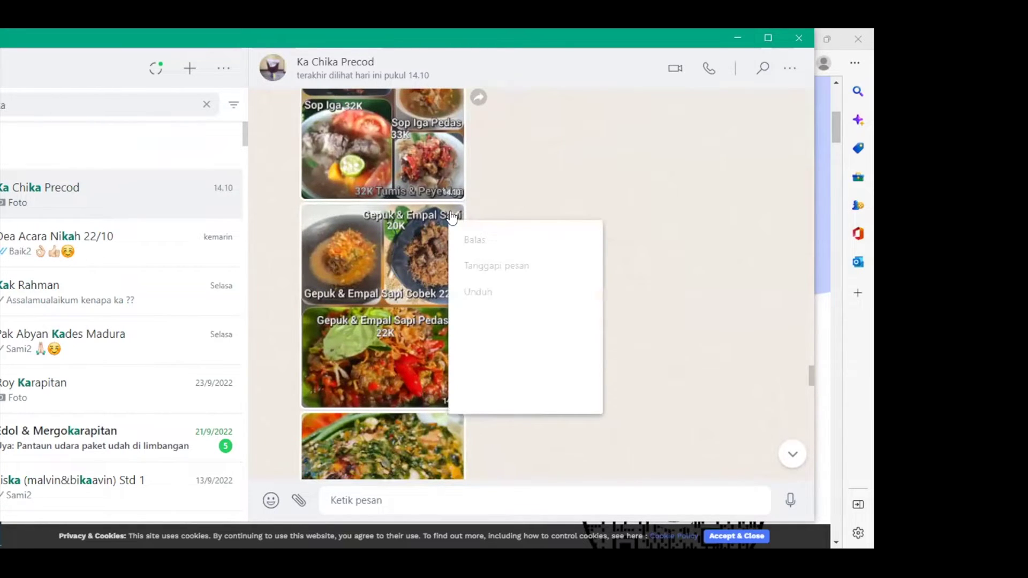
{"action": "left_click", "coordinate": [475, 294]}
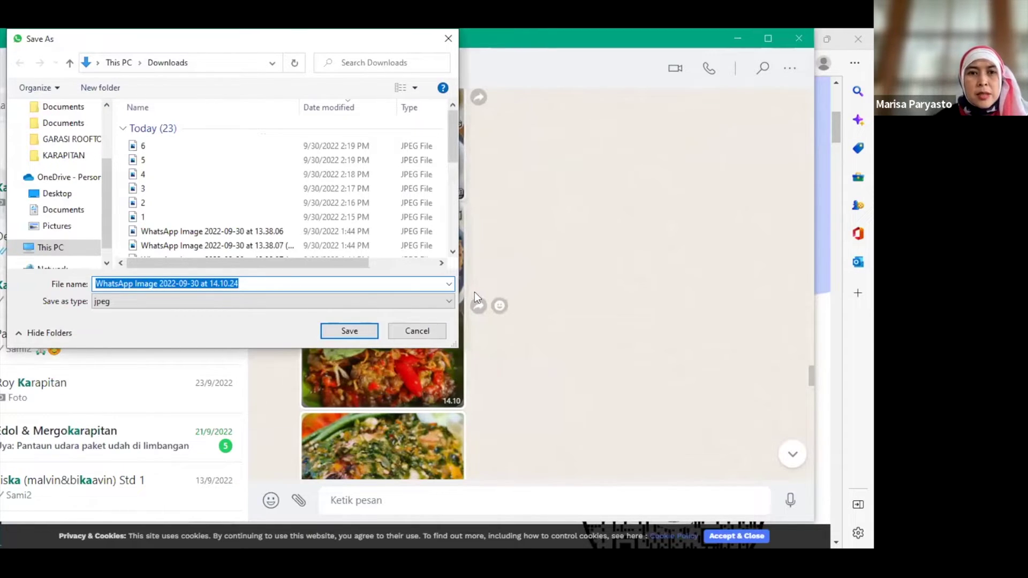
{"action": "type", "text": "7"}
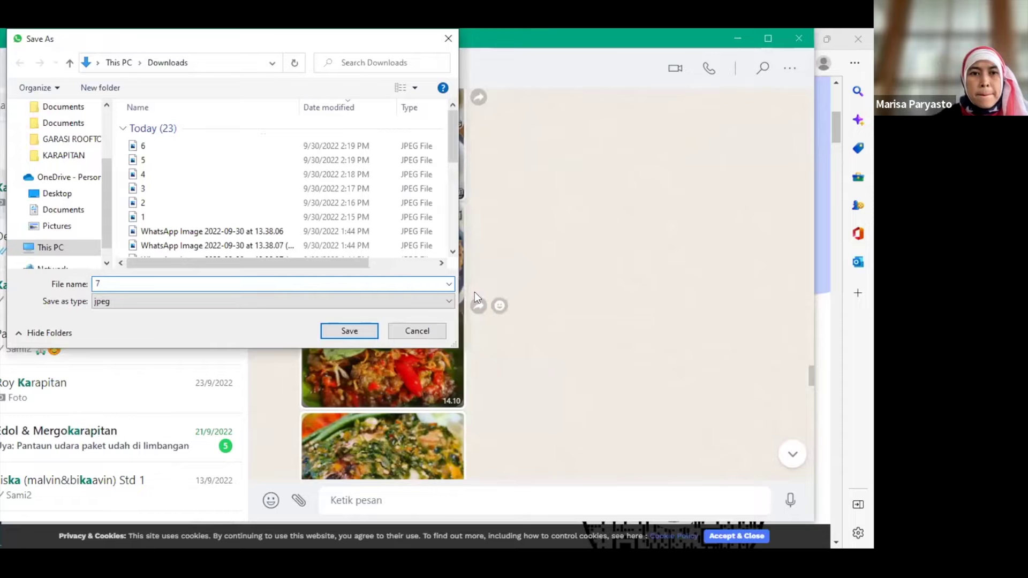
{"action": "key", "text": "Return"}
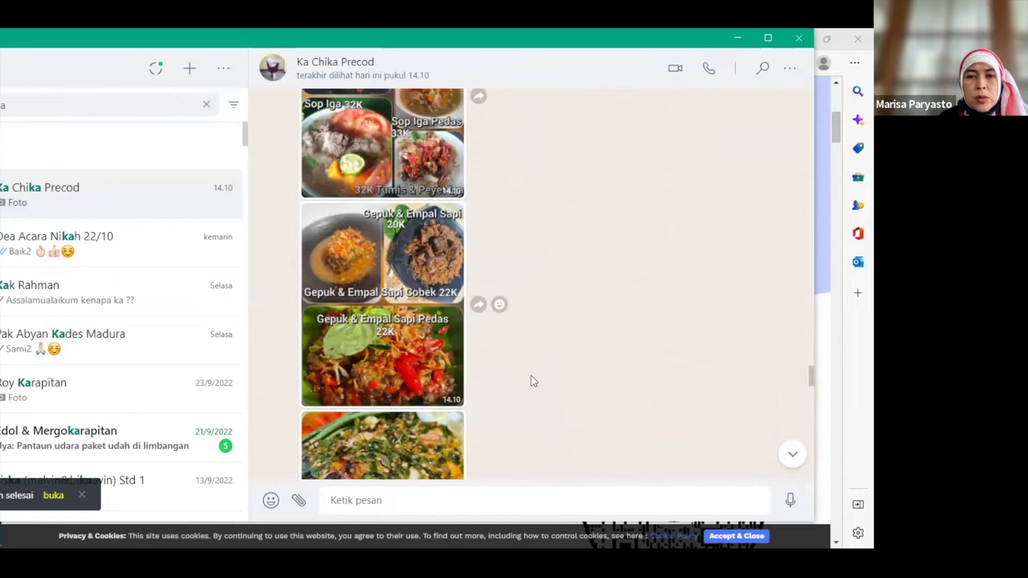
Save the Ayam Buto Ijo and Ayam Jibeuh & Ayam Bule menu photo to the Downloads folder as a jpeg named 8.
{"action": "scroll", "coordinate": [534, 382], "scroll_direction": "down", "scroll_amount": 2}
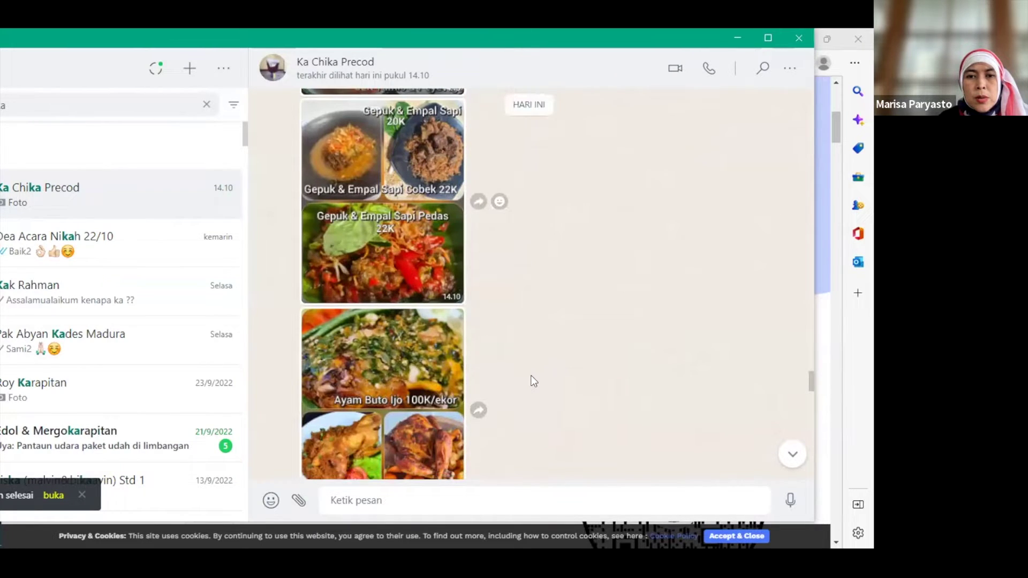
{"action": "scroll", "coordinate": [534, 381], "scroll_direction": "down", "scroll_amount": 2}
{"action": "scroll", "coordinate": [534, 382], "scroll_direction": "down", "scroll_amount": 2}
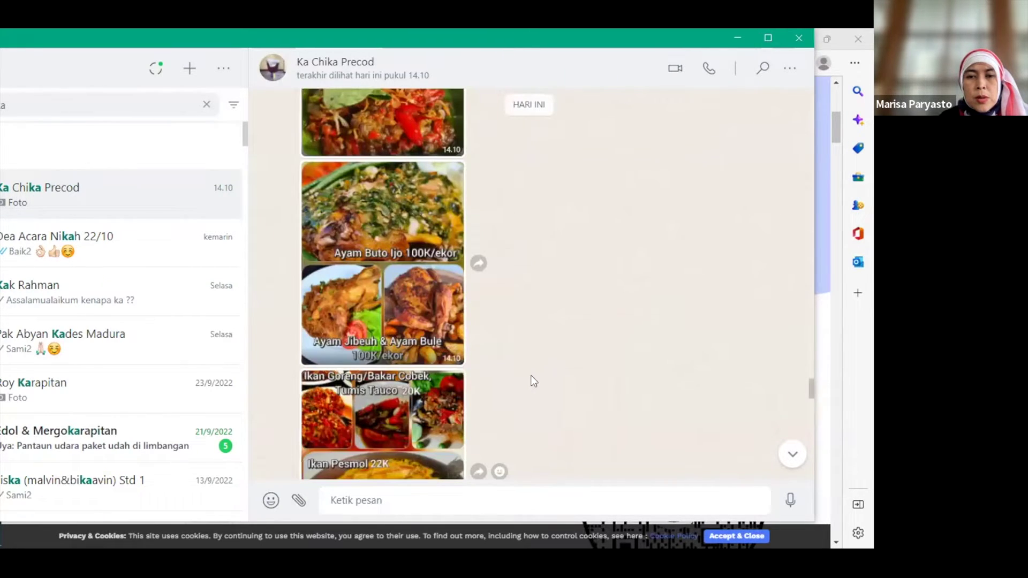
{"action": "scroll", "coordinate": [534, 381], "scroll_direction": "down", "scroll_amount": 1}
{"action": "scroll", "coordinate": [534, 381], "scroll_direction": "down", "scroll_amount": 2}
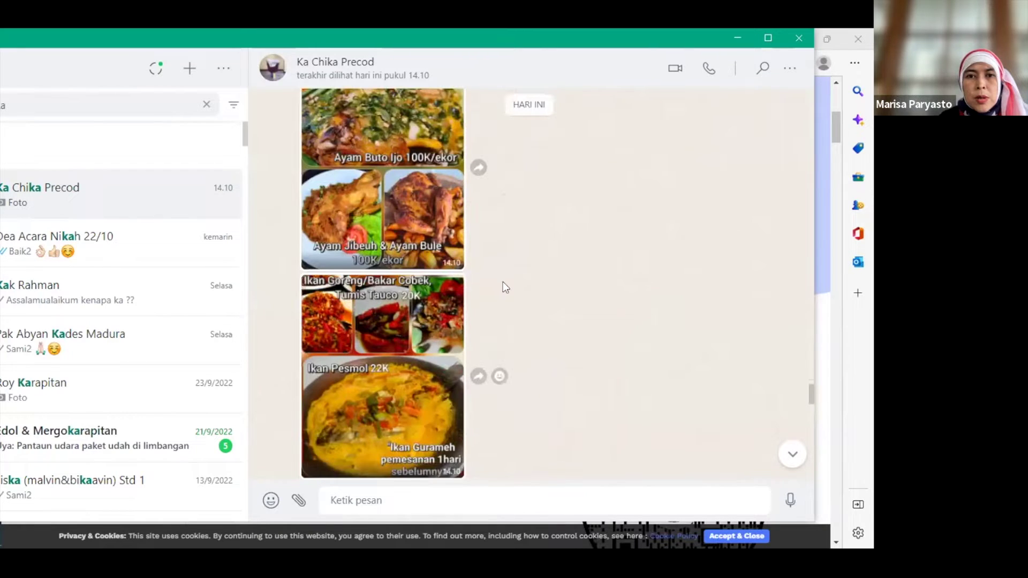
{"action": "scroll", "coordinate": [503, 282], "scroll_direction": "down", "scroll_amount": 1}
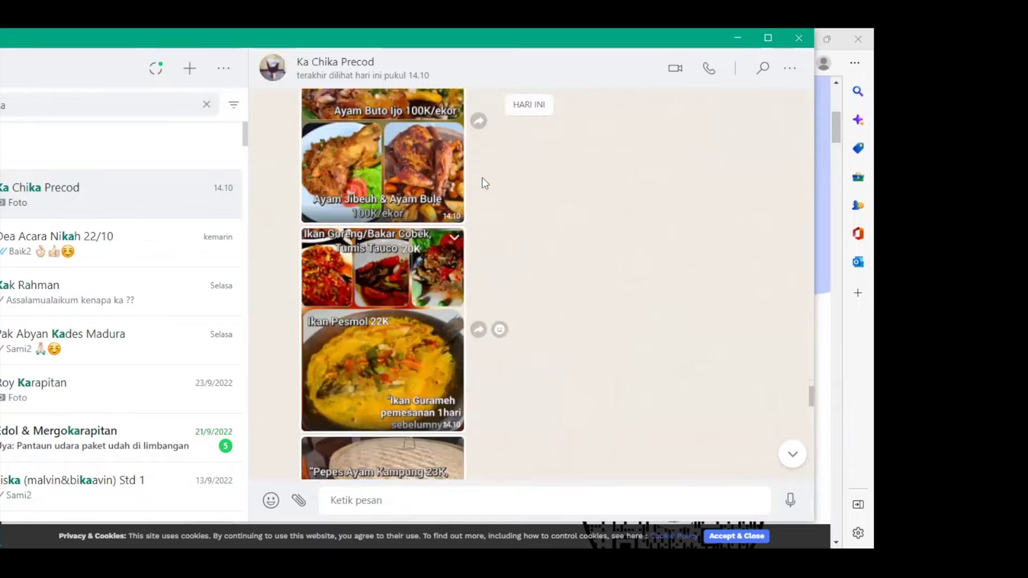
{"action": "scroll", "coordinate": [482, 178], "scroll_direction": "up", "scroll_amount": 1}
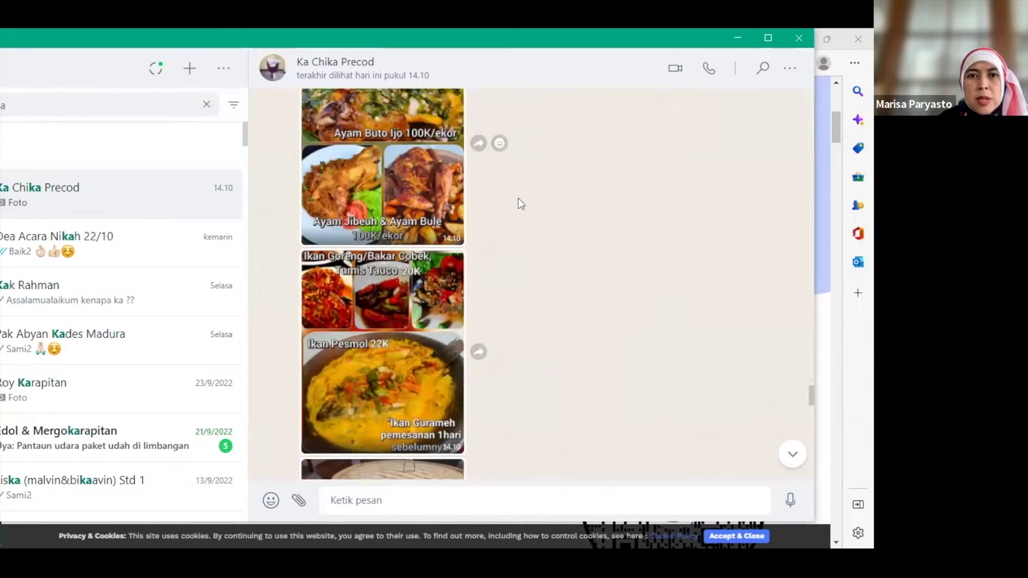
{"action": "scroll", "coordinate": [518, 204], "scroll_direction": "up", "scroll_amount": 1}
{"action": "scroll", "coordinate": [518, 204], "scroll_direction": "up", "scroll_amount": 1}
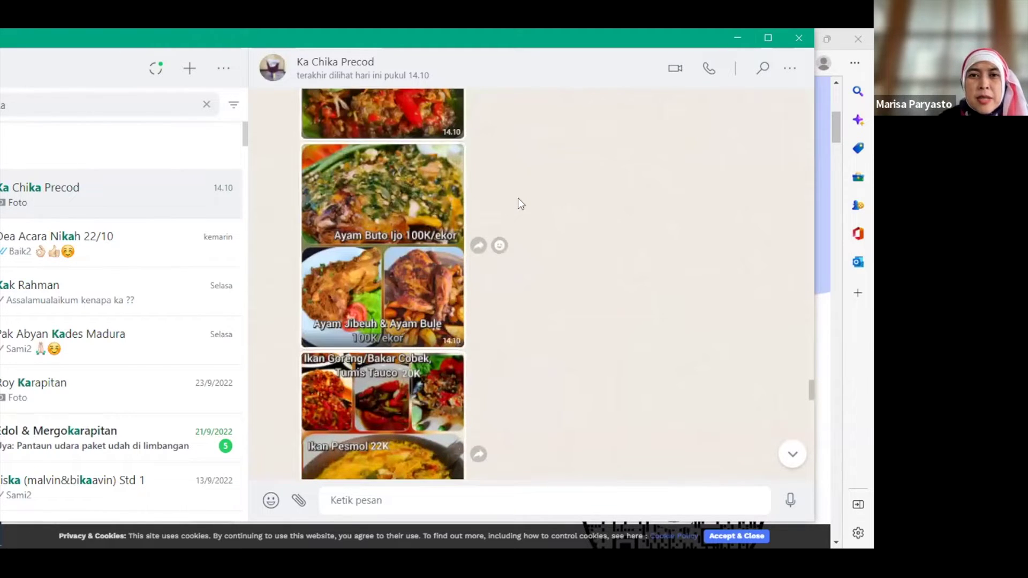
{"action": "scroll", "coordinate": [507, 130], "scroll_direction": "up", "scroll_amount": 2}
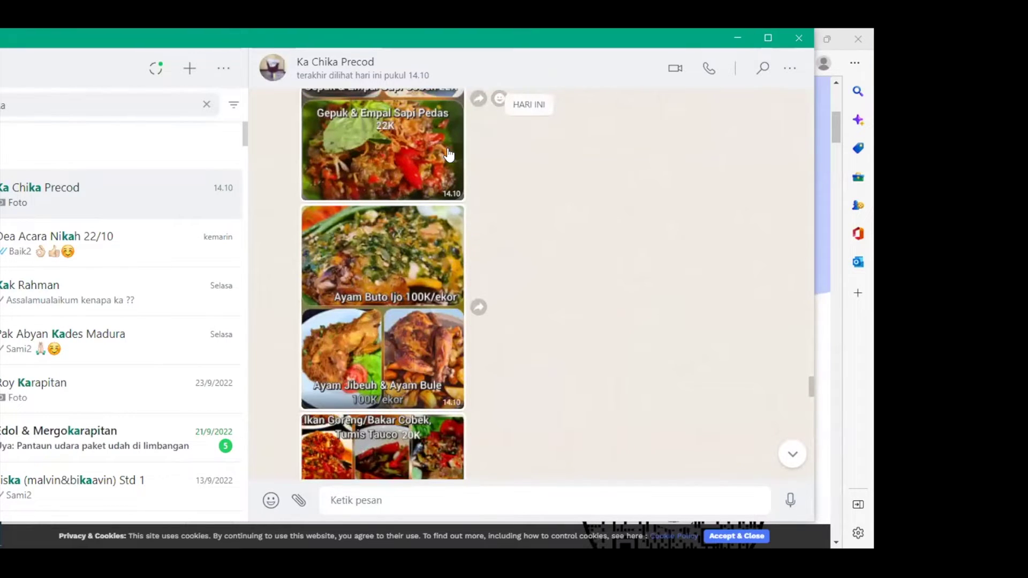
{"action": "left_click", "coordinate": [454, 214]}
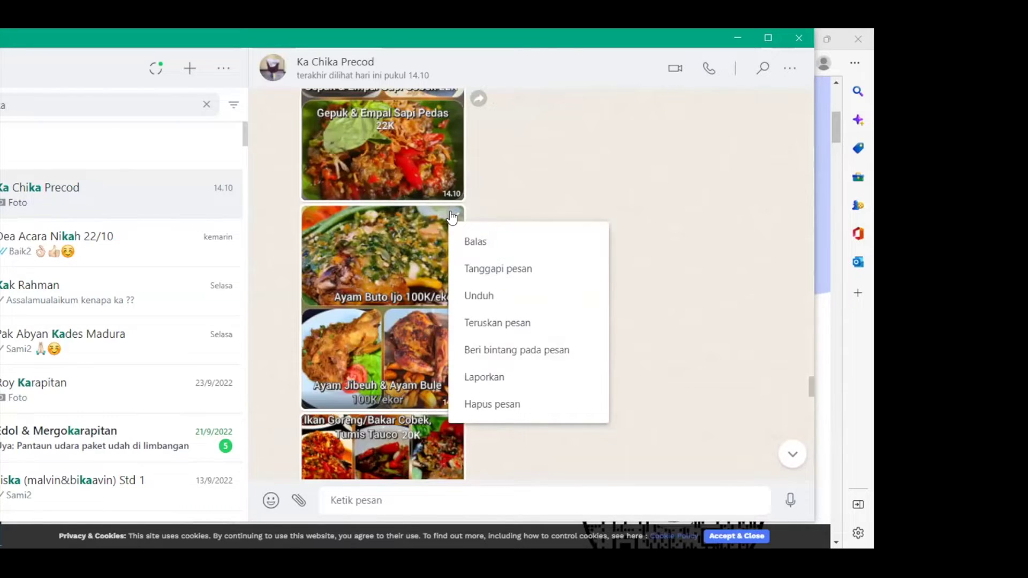
{"action": "left_click", "coordinate": [468, 295]}
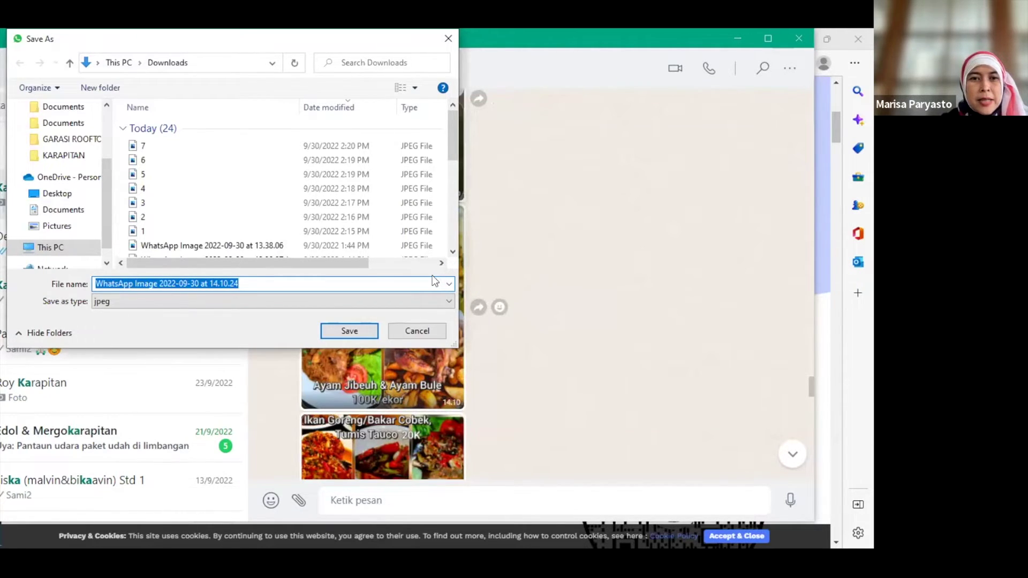
{"action": "type", "text": "8"}
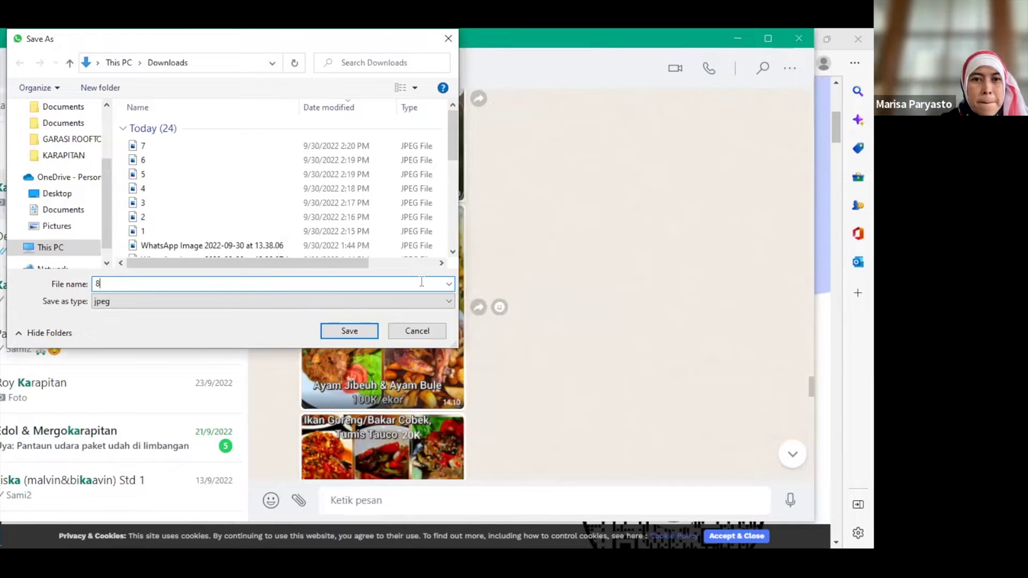
{"action": "left_click", "coordinate": [351, 331]}
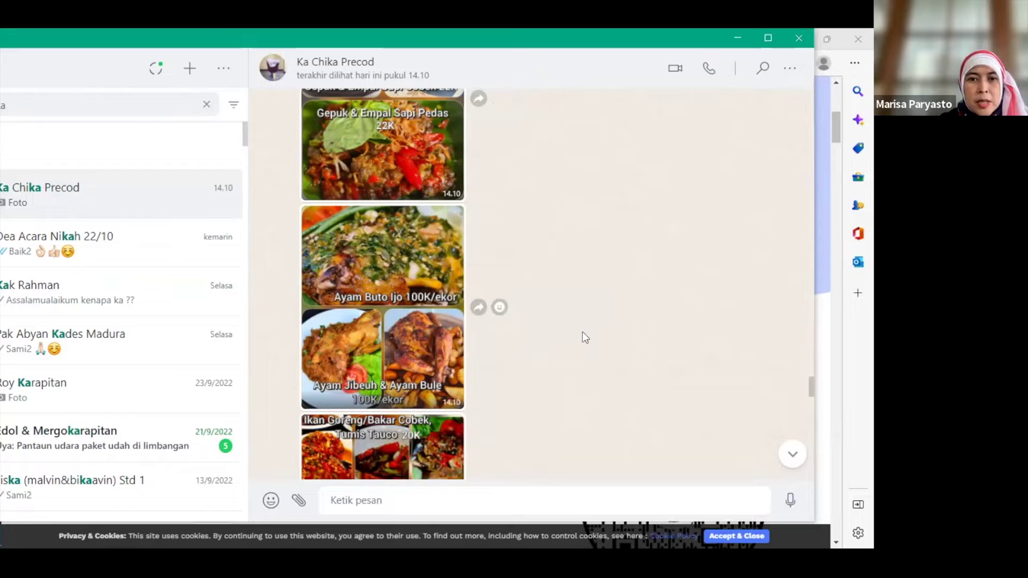
Examine the order of the chat's menu photos from Ayam Buto Ijo through Ikan Pesmol, Pepes Ayam Kampung and Aneka Sambal.
{"action": "scroll", "coordinate": [536, 355], "scroll_direction": "down", "scroll_amount": 1}
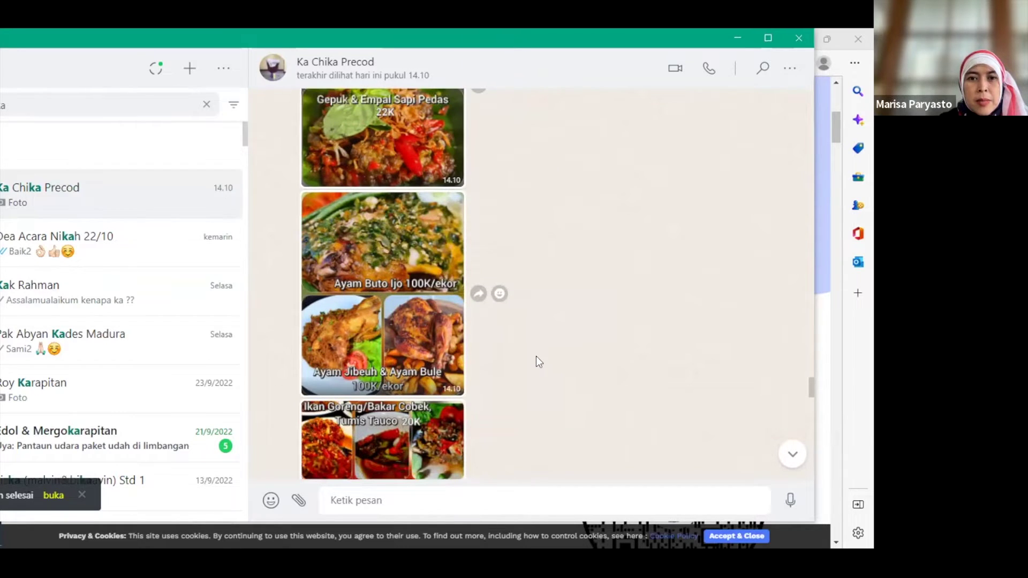
{"action": "scroll", "coordinate": [536, 355], "scroll_direction": "down", "scroll_amount": 2}
{"action": "scroll", "coordinate": [536, 356], "scroll_direction": "down", "scroll_amount": 1}
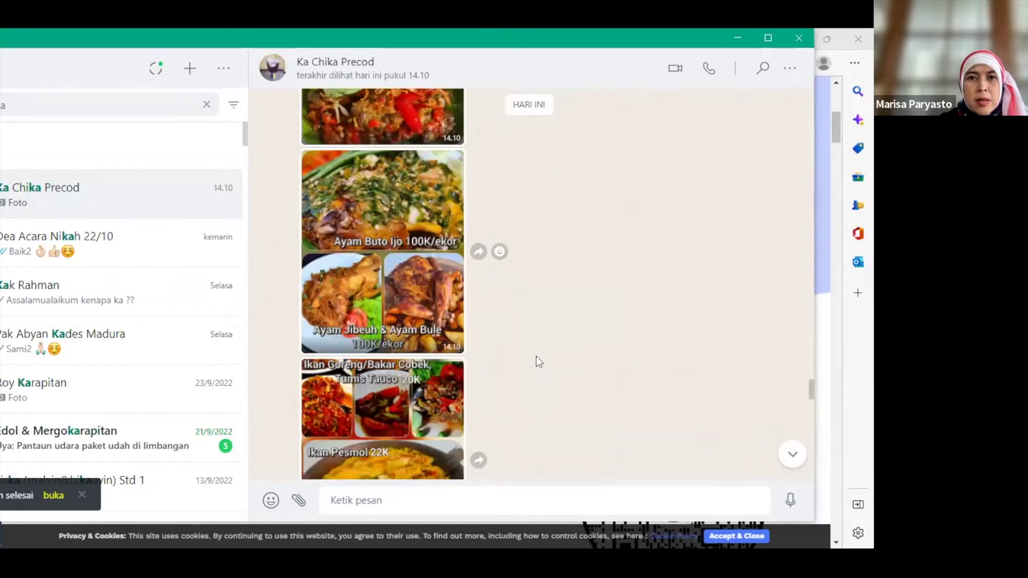
{"action": "scroll", "coordinate": [536, 356], "scroll_direction": "down", "scroll_amount": 1}
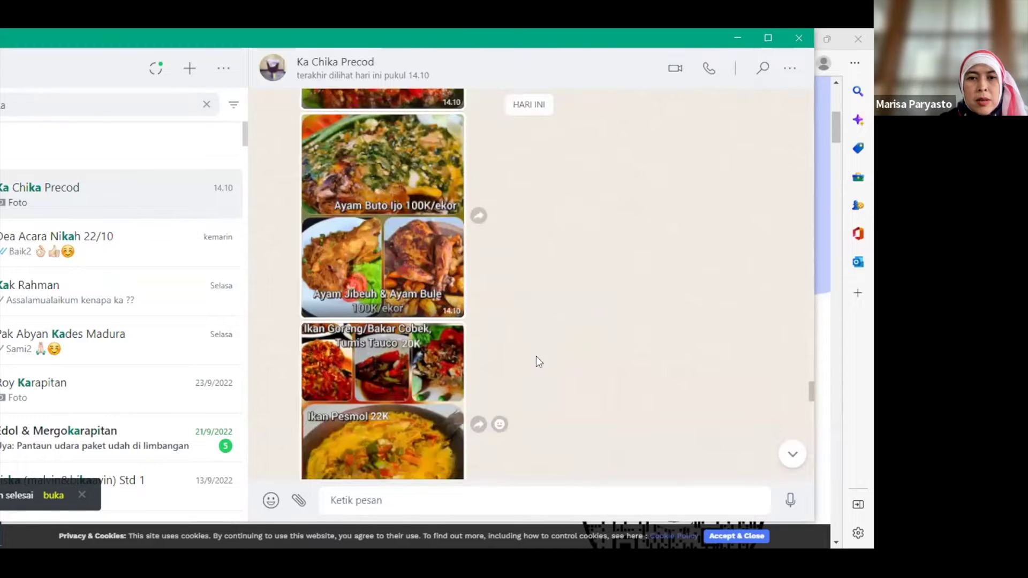
{"action": "scroll", "coordinate": [536, 357], "scroll_direction": "down", "scroll_amount": 3}
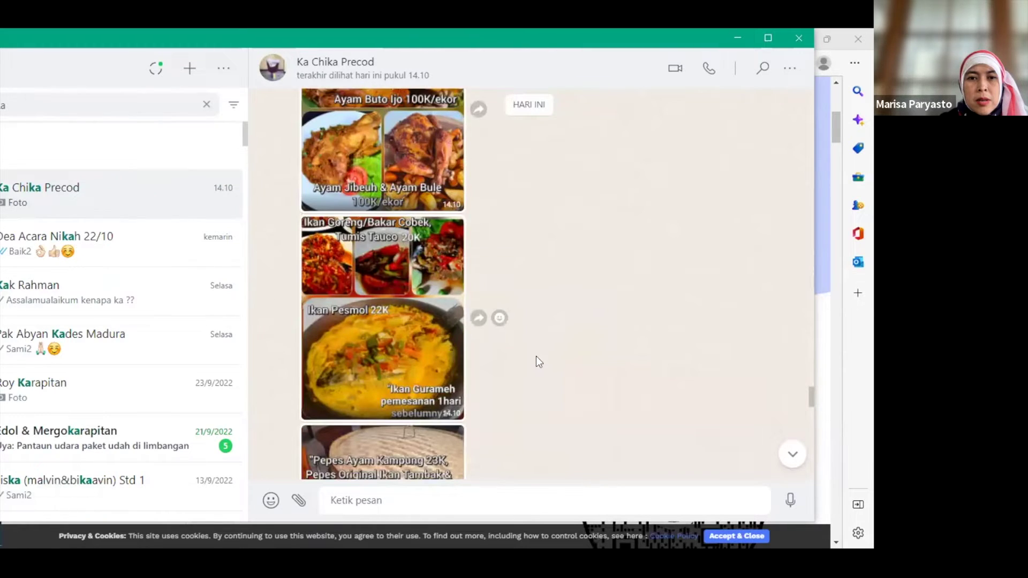
{"action": "scroll", "coordinate": [536, 356], "scroll_direction": "down", "scroll_amount": 1}
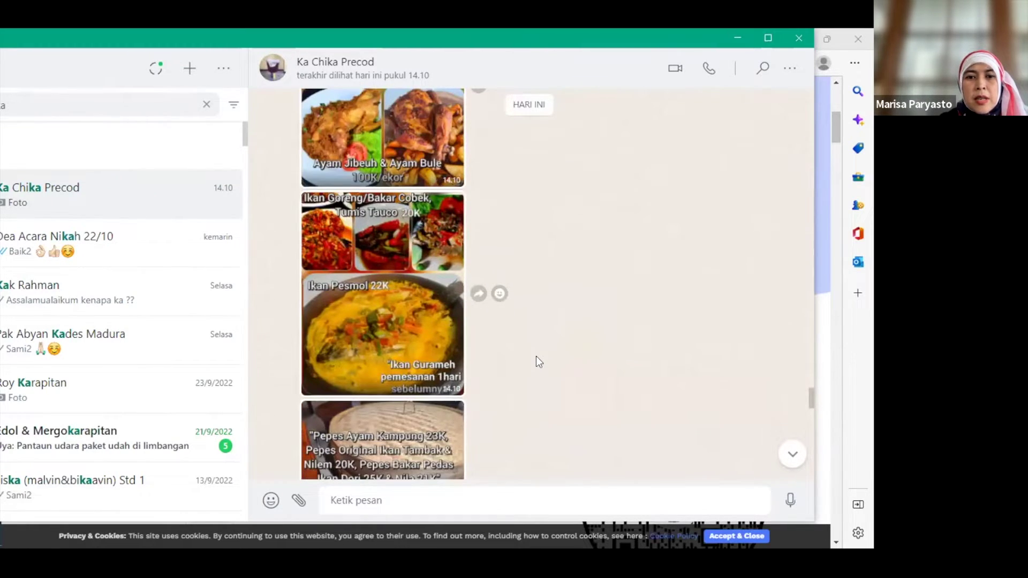
{"action": "scroll", "coordinate": [536, 355], "scroll_direction": "down", "scroll_amount": 3}
{"action": "scroll", "coordinate": [516, 354], "scroll_direction": "down", "scroll_amount": 2}
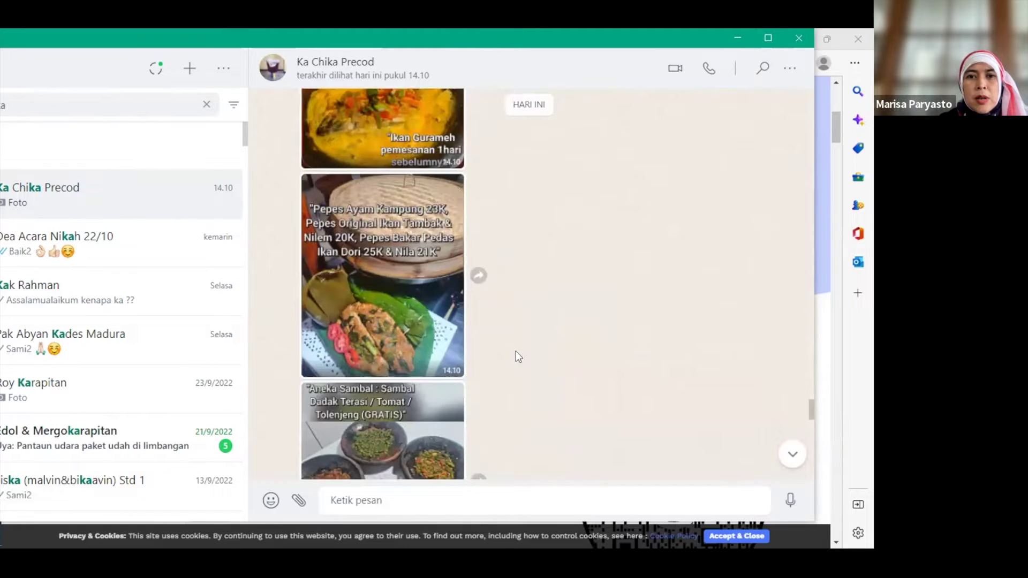
{"action": "scroll", "coordinate": [517, 353], "scroll_direction": "down", "scroll_amount": 2}
{"action": "scroll", "coordinate": [434, 215], "scroll_direction": "down", "scroll_amount": 2}
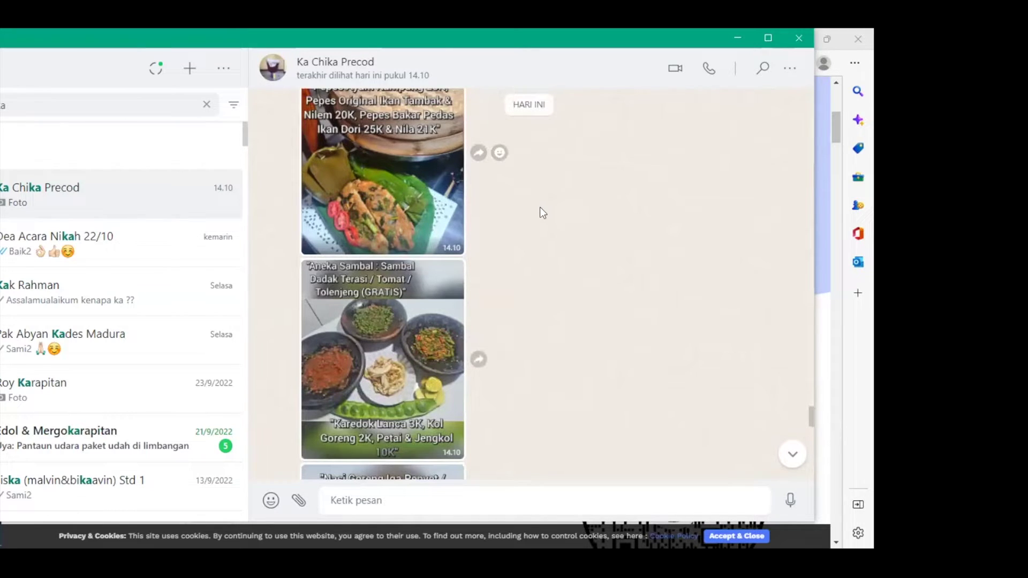
Save the Ikan Goreng/Bakar Cobek and Ikan Pesmol menu photo to the Downloads folder as a jpeg named 9.
{"action": "scroll", "coordinate": [540, 212], "scroll_direction": "up", "scroll_amount": 1}
{"action": "scroll", "coordinate": [540, 213], "scroll_direction": "up", "scroll_amount": 1}
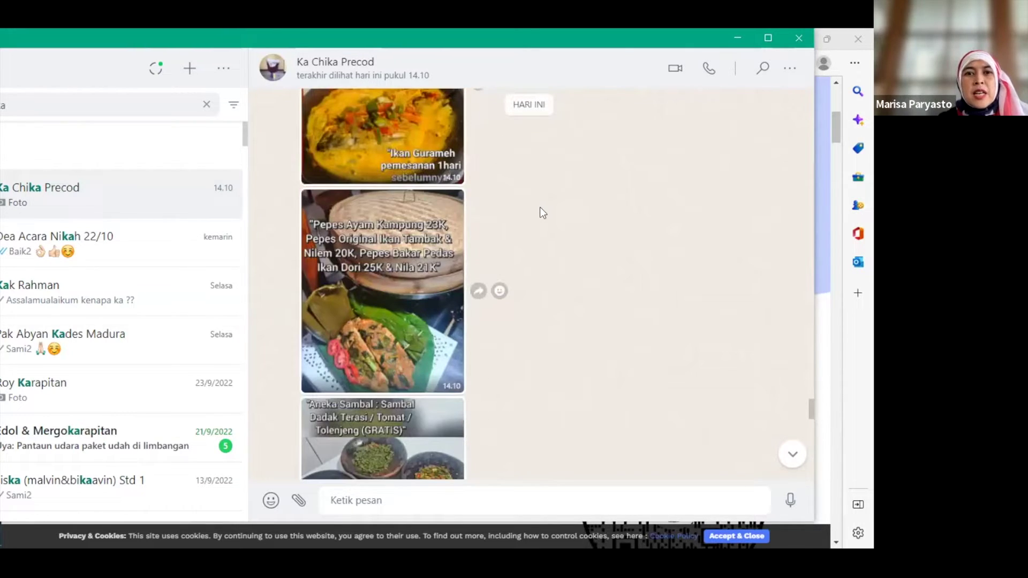
{"action": "scroll", "coordinate": [540, 207], "scroll_direction": "up", "scroll_amount": 1}
{"action": "scroll", "coordinate": [540, 207], "scroll_direction": "up", "scroll_amount": 1}
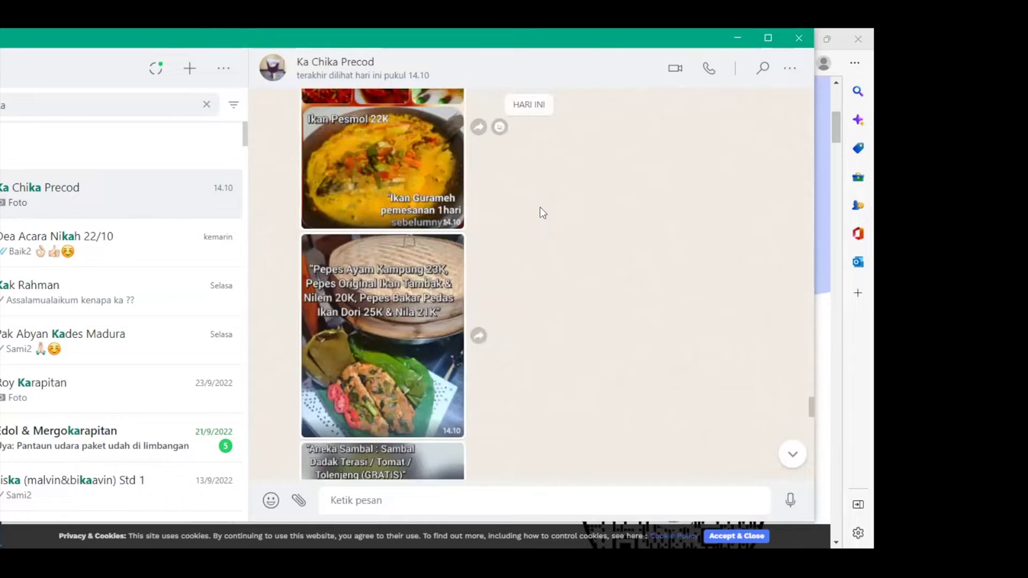
{"action": "scroll", "coordinate": [540, 207], "scroll_direction": "up", "scroll_amount": 2}
{"action": "scroll", "coordinate": [540, 207], "scroll_direction": "up", "scroll_amount": 2}
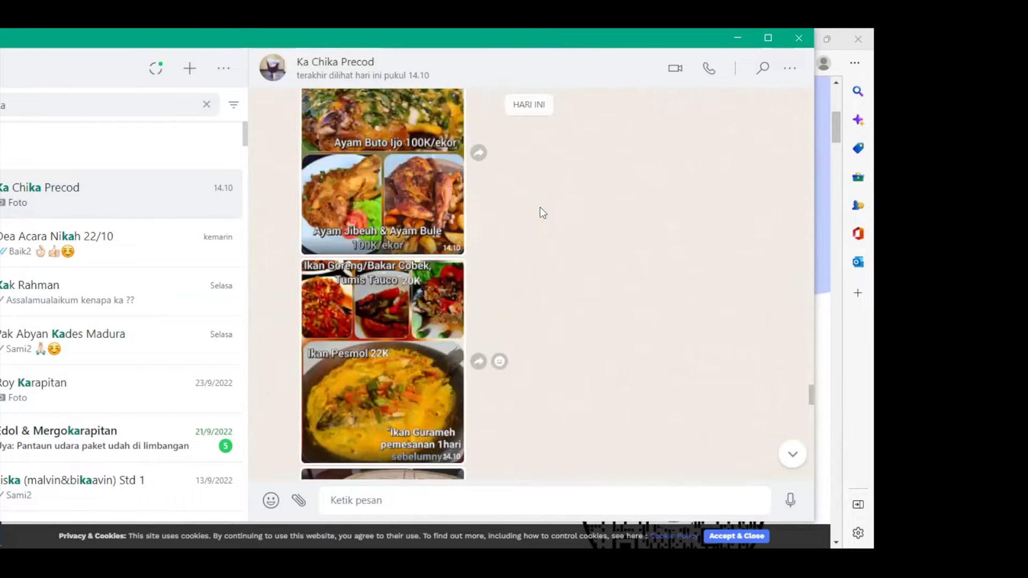
{"action": "scroll", "coordinate": [540, 207], "scroll_direction": "up", "scroll_amount": 1}
{"action": "scroll", "coordinate": [540, 207], "scroll_direction": "up", "scroll_amount": 1}
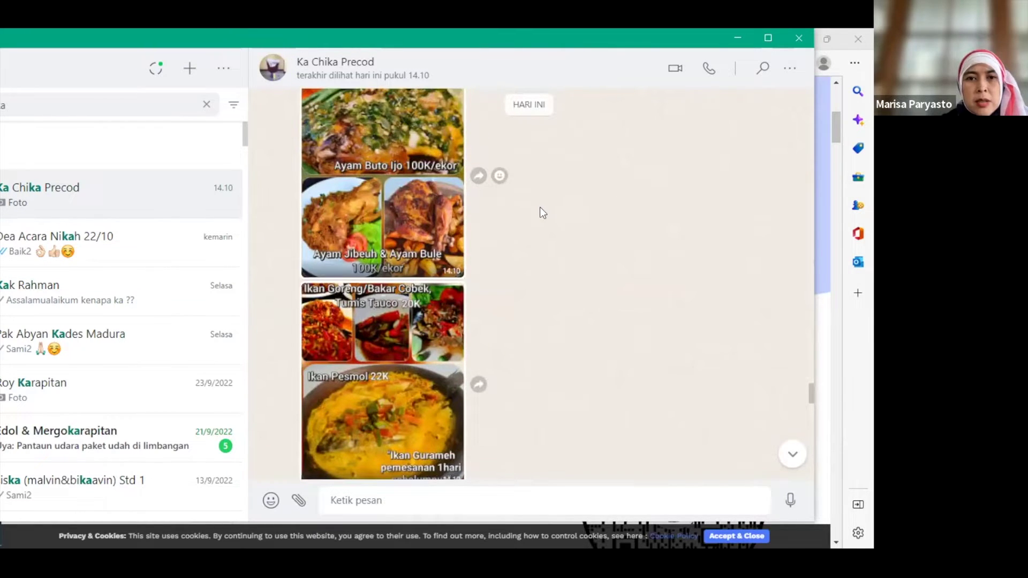
{"action": "scroll", "coordinate": [540, 213], "scroll_direction": "up", "scroll_amount": 2}
{"action": "scroll", "coordinate": [489, 218], "scroll_direction": "up", "scroll_amount": 1}
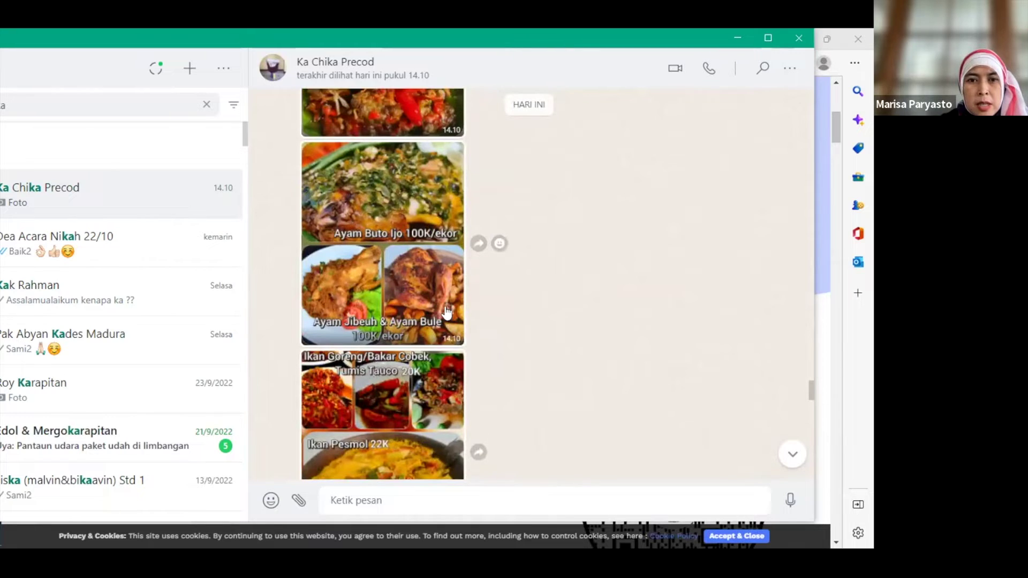
{"action": "left_click", "coordinate": [451, 362]}
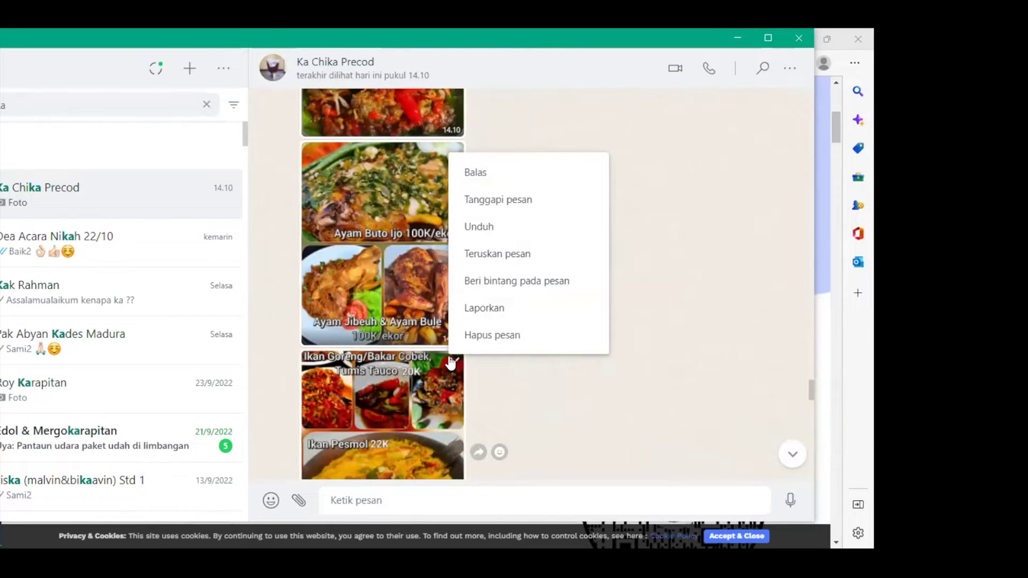
{"action": "left_click", "coordinate": [481, 226]}
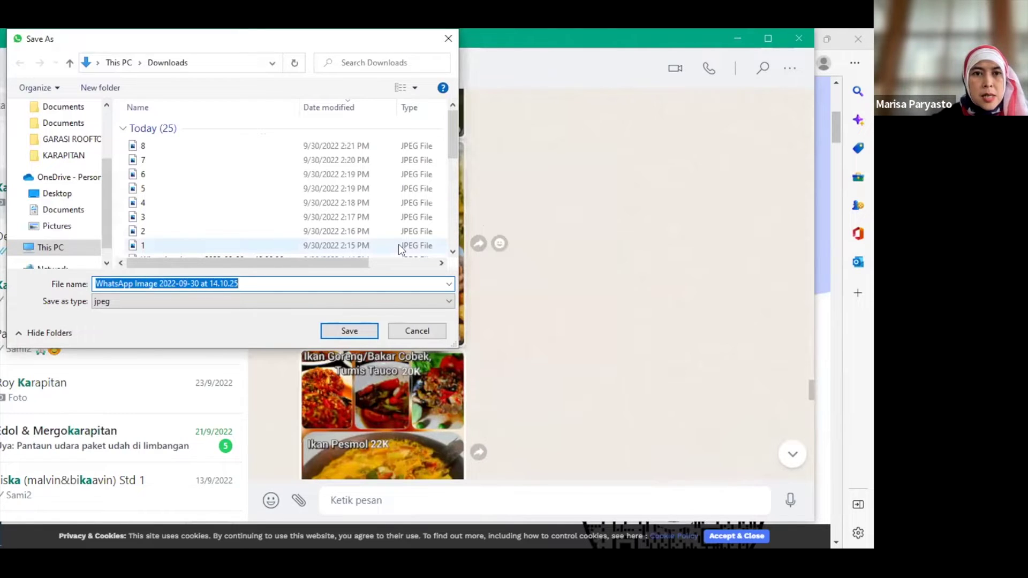
{"action": "type", "text": "9"}
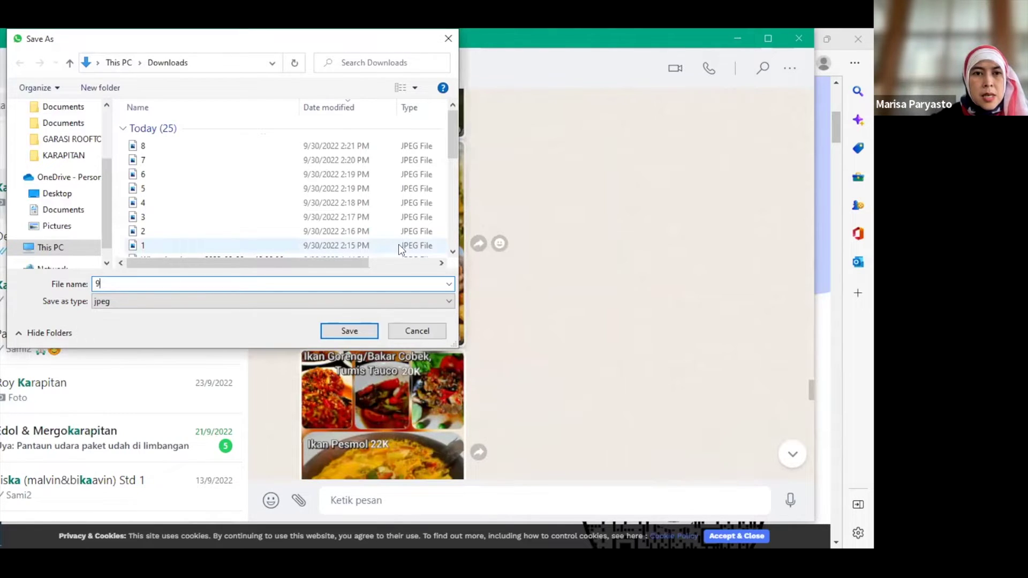
{"action": "left_click", "coordinate": [350, 332]}
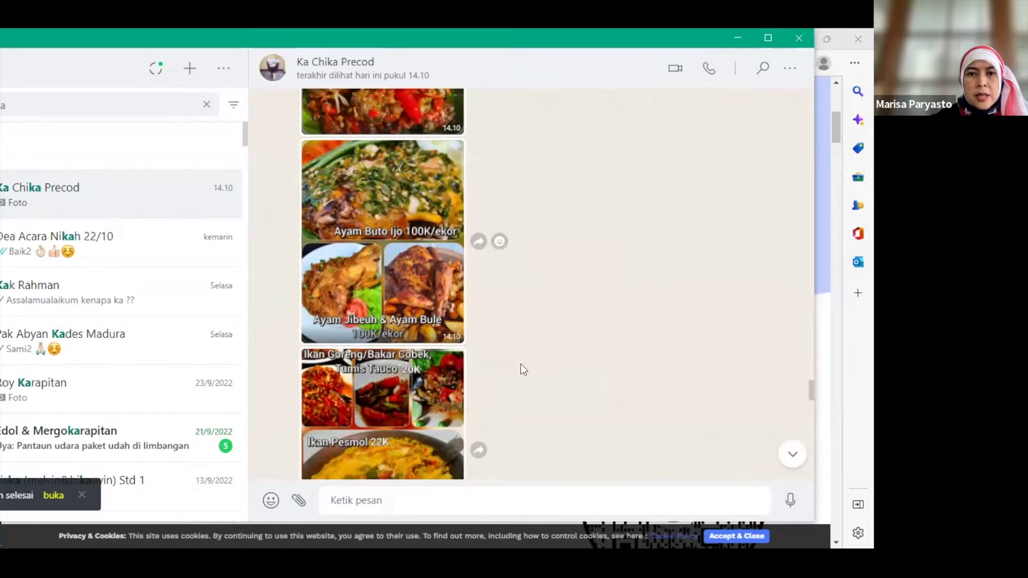
Save the Pepes Ayam Kampung and Pepes Original menu photo to the Downloads folder as a jpeg named 10.
{"action": "scroll", "coordinate": [523, 367], "scroll_direction": "down", "scroll_amount": 1}
{"action": "scroll", "coordinate": [520, 364], "scroll_direction": "down", "scroll_amount": 1}
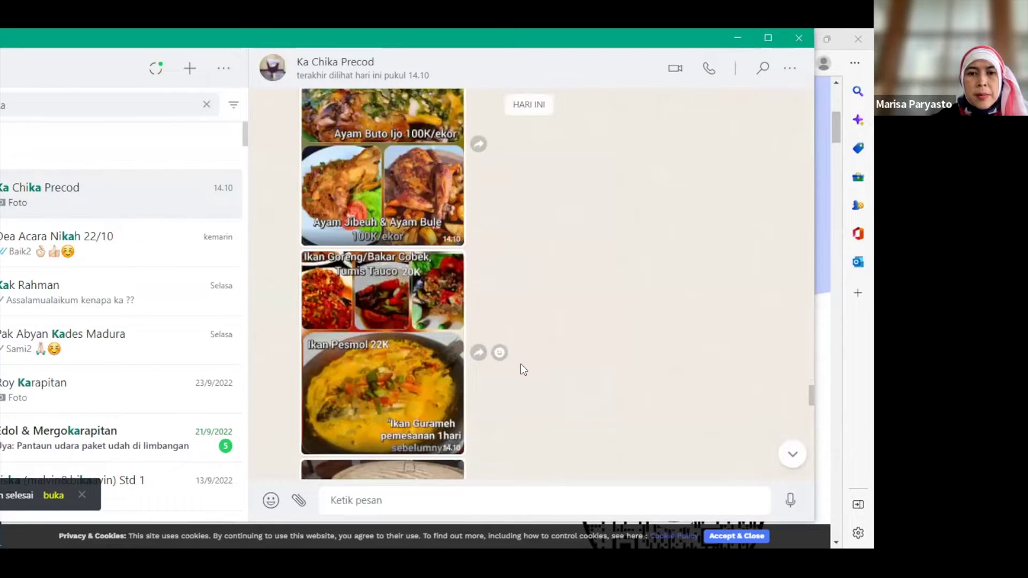
{"action": "scroll", "coordinate": [520, 364], "scroll_direction": "down", "scroll_amount": 1}
{"action": "scroll", "coordinate": [520, 365], "scroll_direction": "down", "scroll_amount": 1}
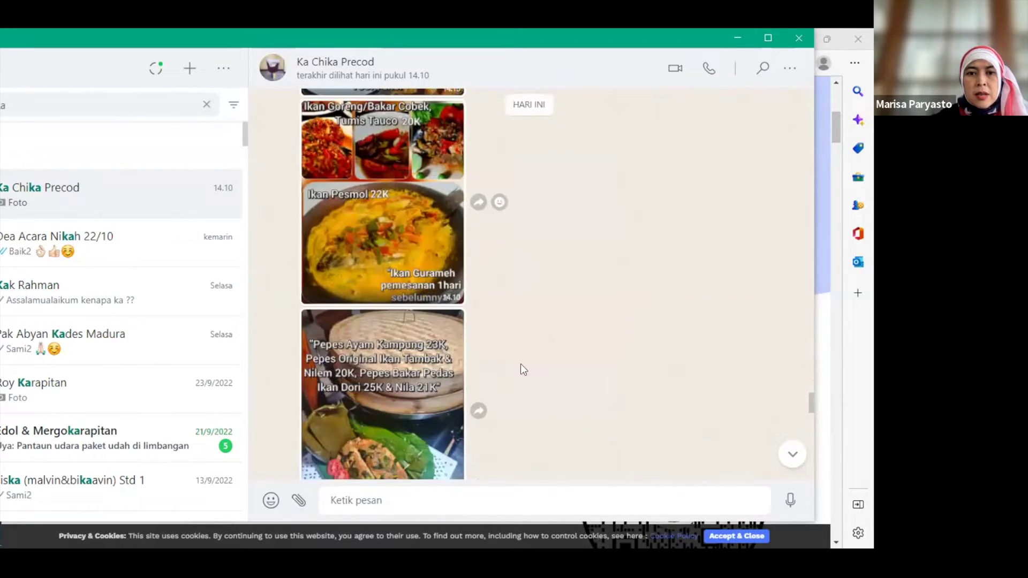
{"action": "scroll", "coordinate": [521, 365], "scroll_direction": "down", "scroll_amount": 1}
{"action": "scroll", "coordinate": [521, 364], "scroll_direction": "down", "scroll_amount": 2}
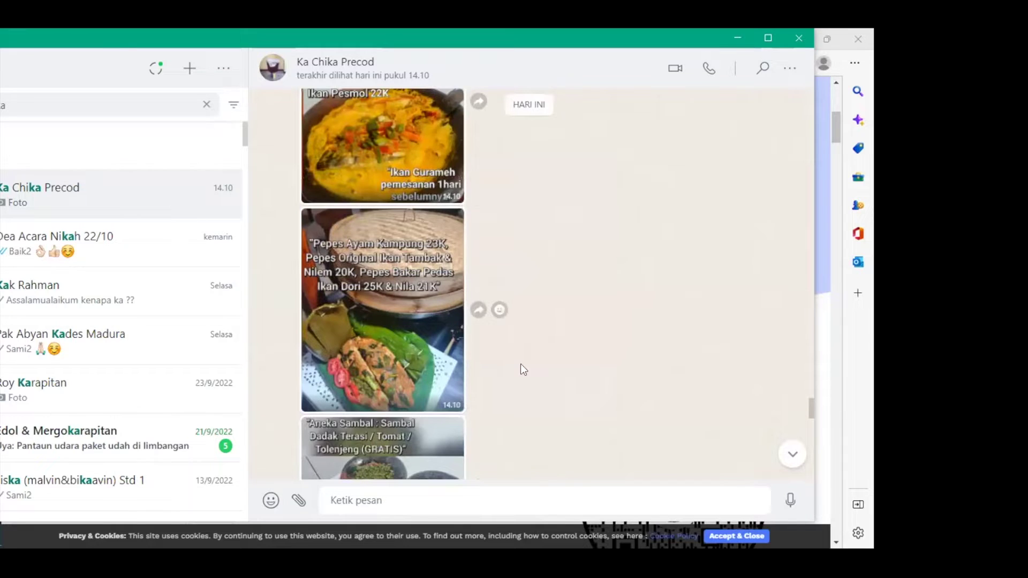
{"action": "scroll", "coordinate": [520, 365], "scroll_direction": "down", "scroll_amount": 1}
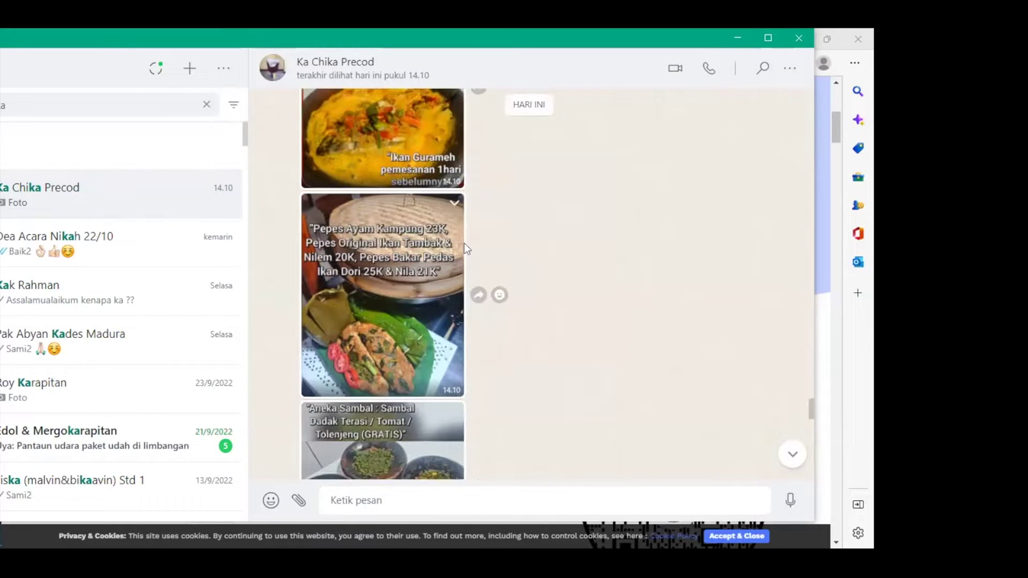
{"action": "left_click", "coordinate": [453, 207]}
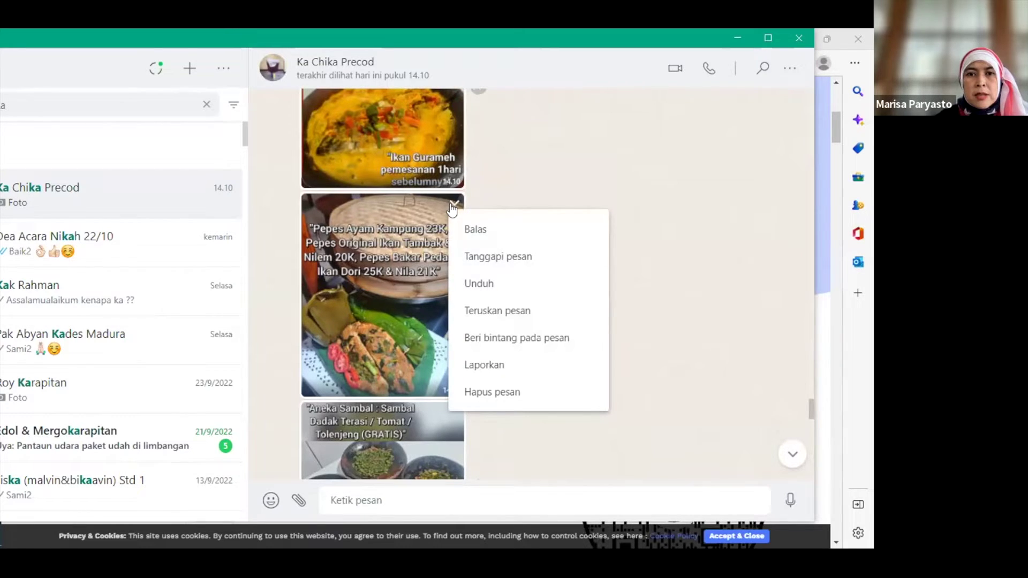
{"action": "left_click", "coordinate": [467, 284]}
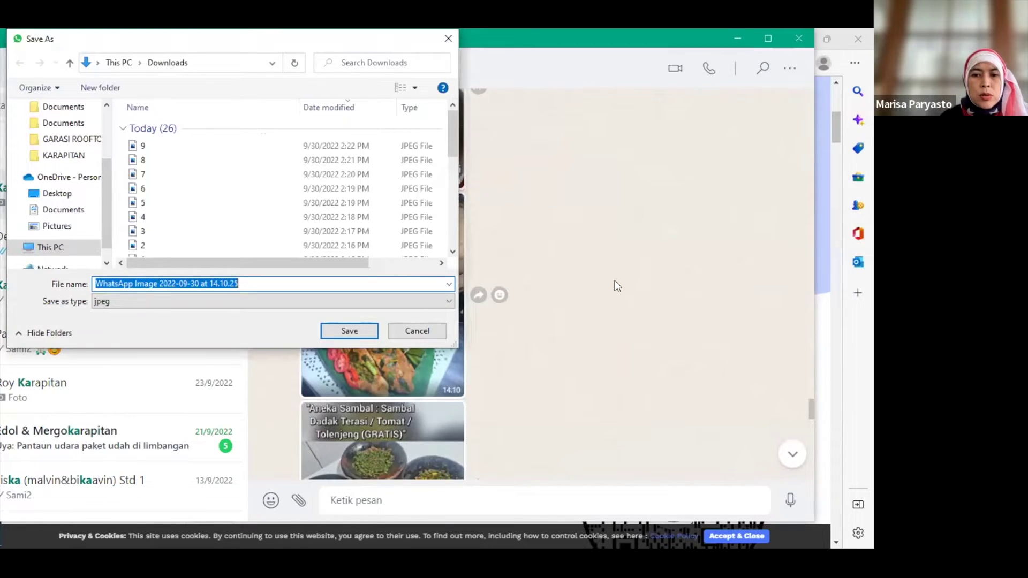
{"action": "type", "text": "10"}
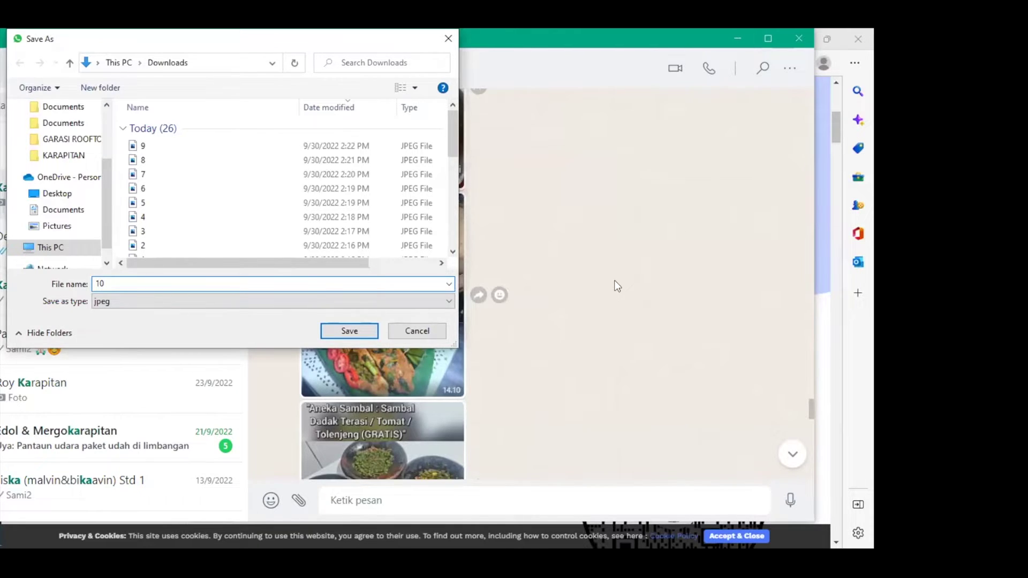
{"action": "key", "text": "Return"}
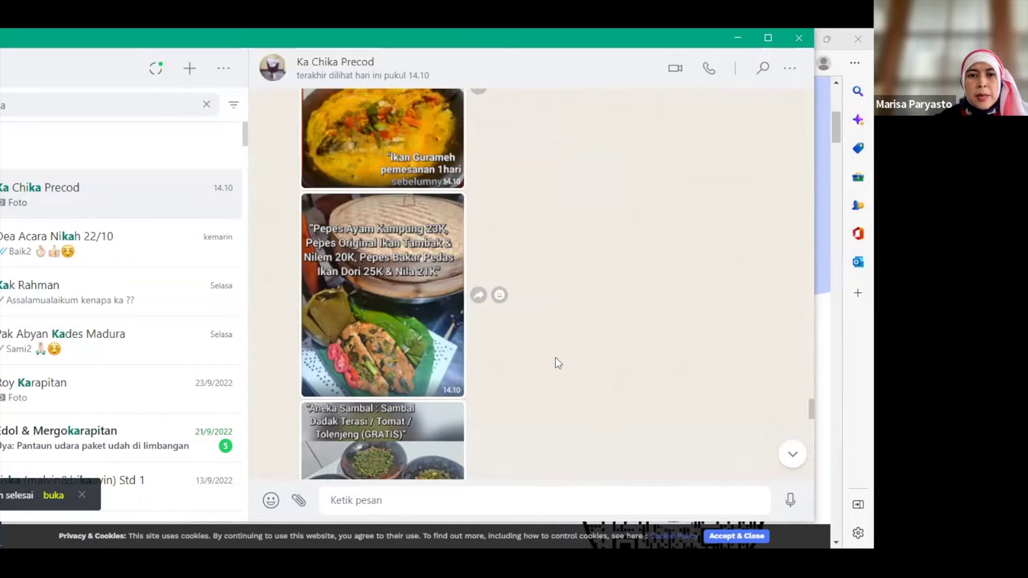
Save the Aneka Sambal and Karedok Lanca menu photo to the Downloads folder as a jpeg named 11.
{"action": "scroll", "coordinate": [555, 357], "scroll_direction": "down", "scroll_amount": 1}
{"action": "scroll", "coordinate": [555, 358], "scroll_direction": "down", "scroll_amount": 2}
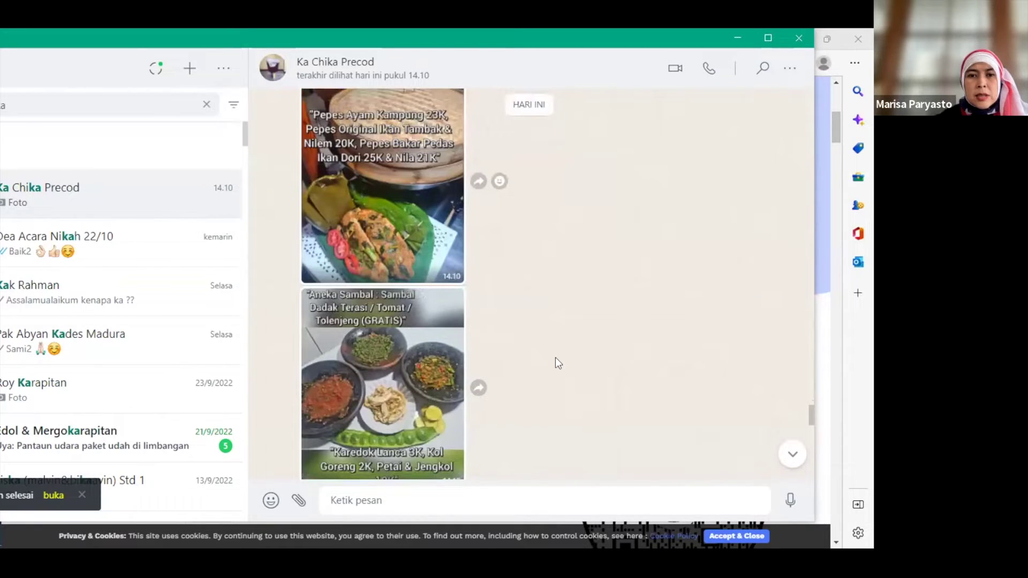
{"action": "scroll", "coordinate": [554, 357], "scroll_direction": "down", "scroll_amount": 1}
{"action": "scroll", "coordinate": [554, 358], "scroll_direction": "down", "scroll_amount": 1}
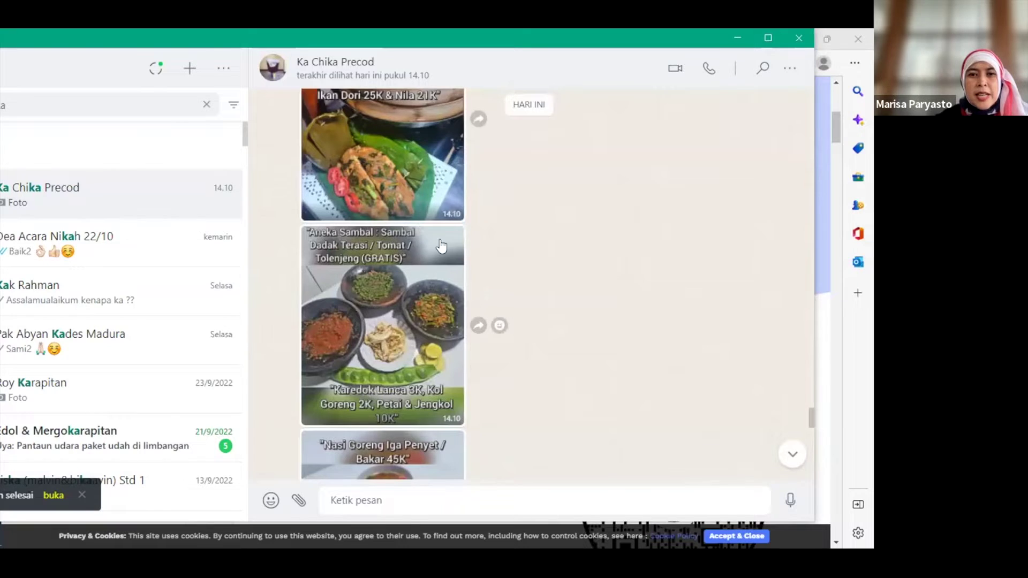
{"action": "scroll", "coordinate": [434, 268], "scroll_direction": "down", "scroll_amount": 1}
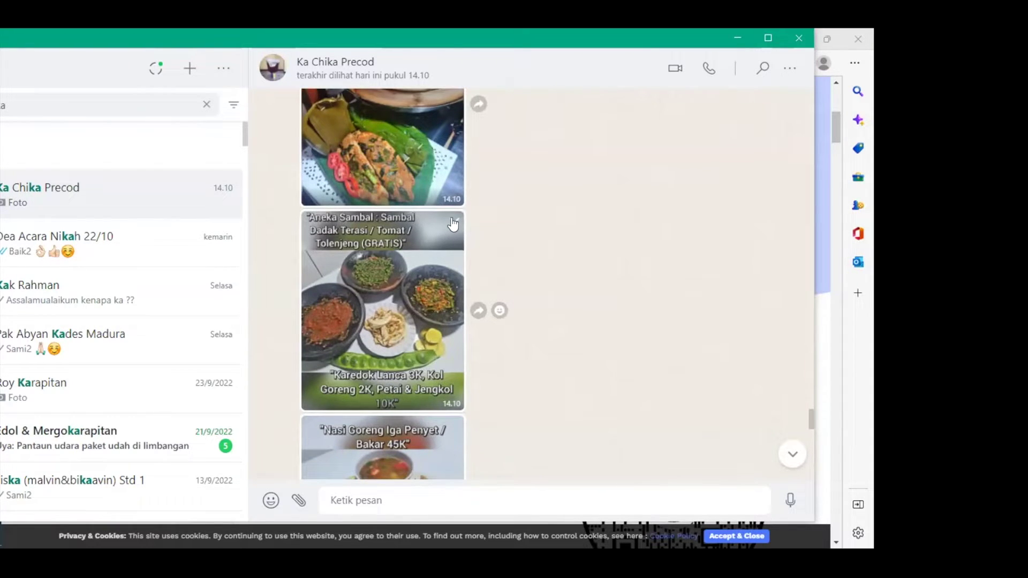
{"action": "left_click", "coordinate": [455, 221]}
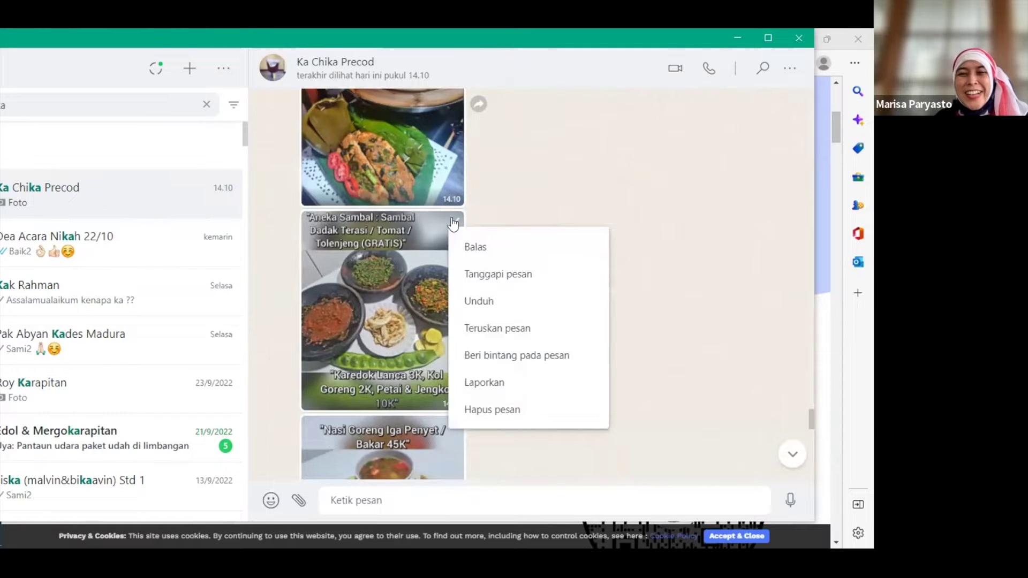
{"action": "left_click", "coordinate": [467, 302]}
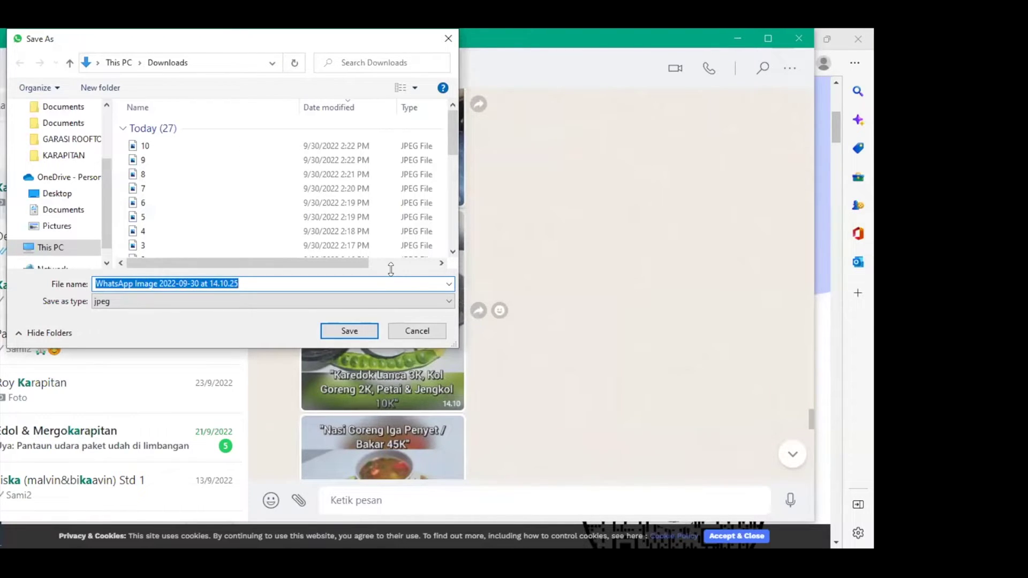
{"action": "type", "text": "11"}
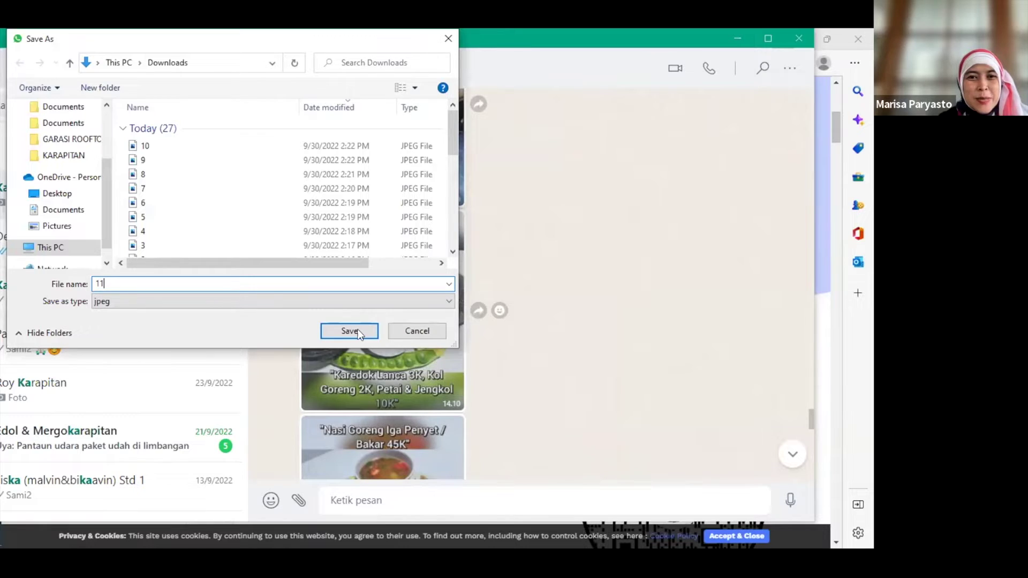
{"action": "left_click", "coordinate": [357, 331]}
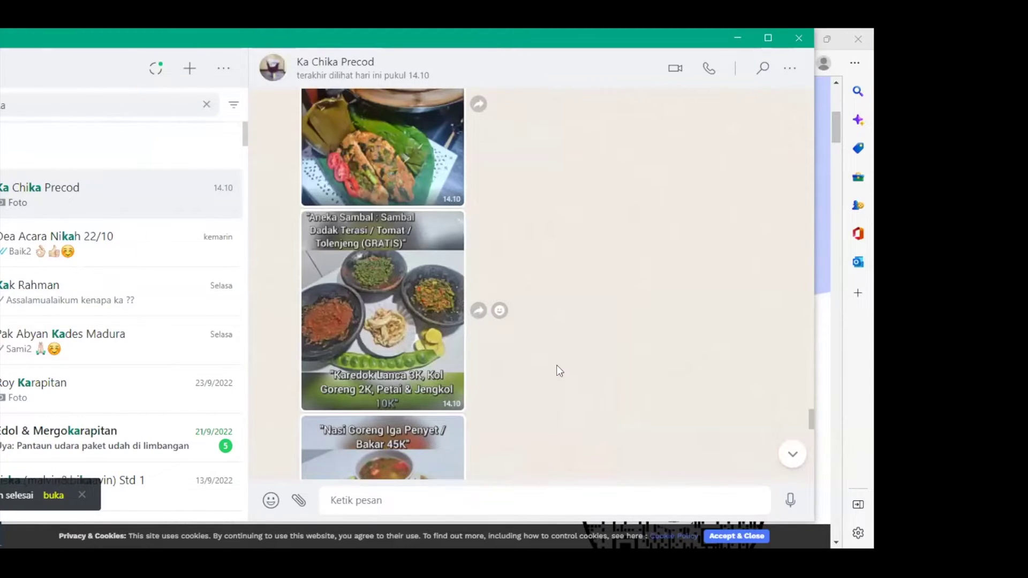
Save the Nasi Goreng Iga Penyet/Bakar menu photo to the Downloads folder as a jpeg named 12.
{"action": "scroll", "coordinate": [560, 371], "scroll_direction": "down", "scroll_amount": 1}
{"action": "scroll", "coordinate": [560, 371], "scroll_direction": "down", "scroll_amount": 1}
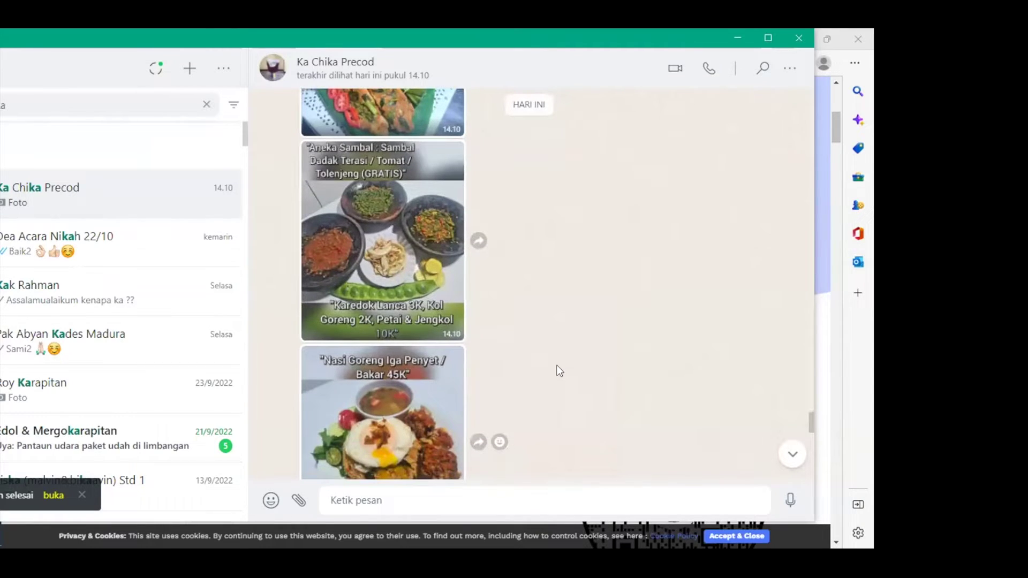
{"action": "scroll", "coordinate": [560, 371], "scroll_direction": "down", "scroll_amount": 1}
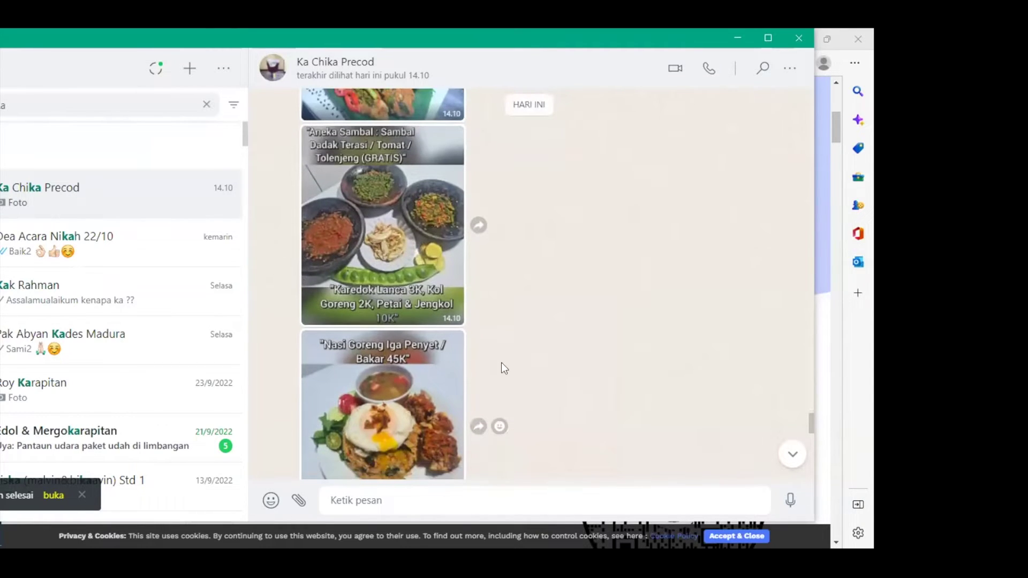
{"action": "left_click", "coordinate": [452, 341]}
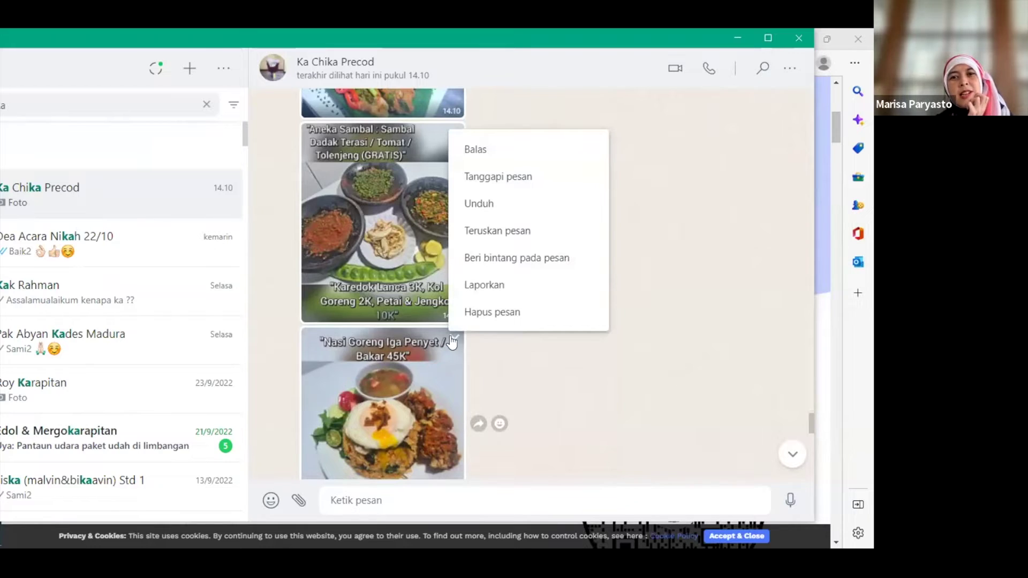
{"action": "left_click", "coordinate": [474, 206]}
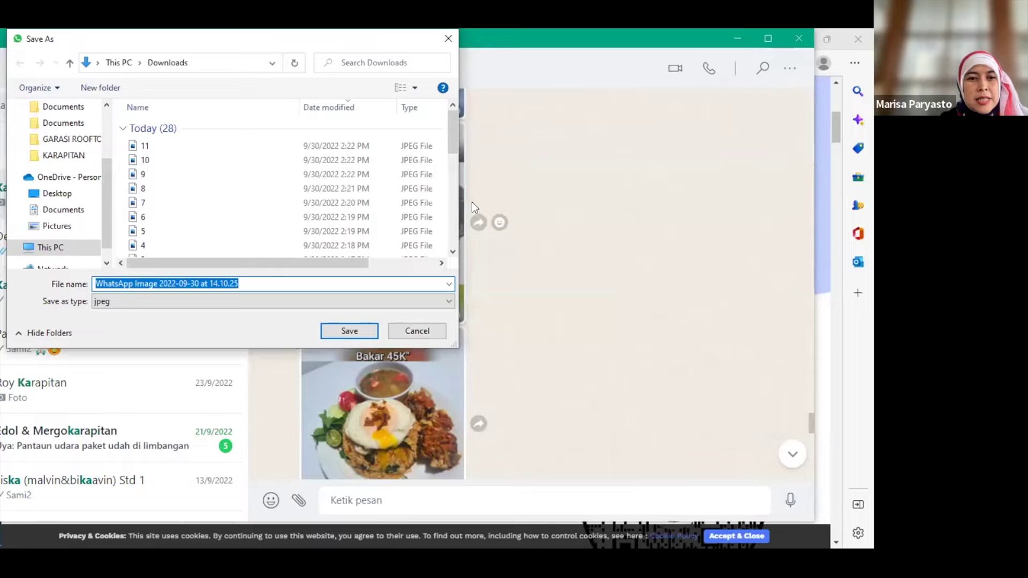
{"action": "type", "text": "12"}
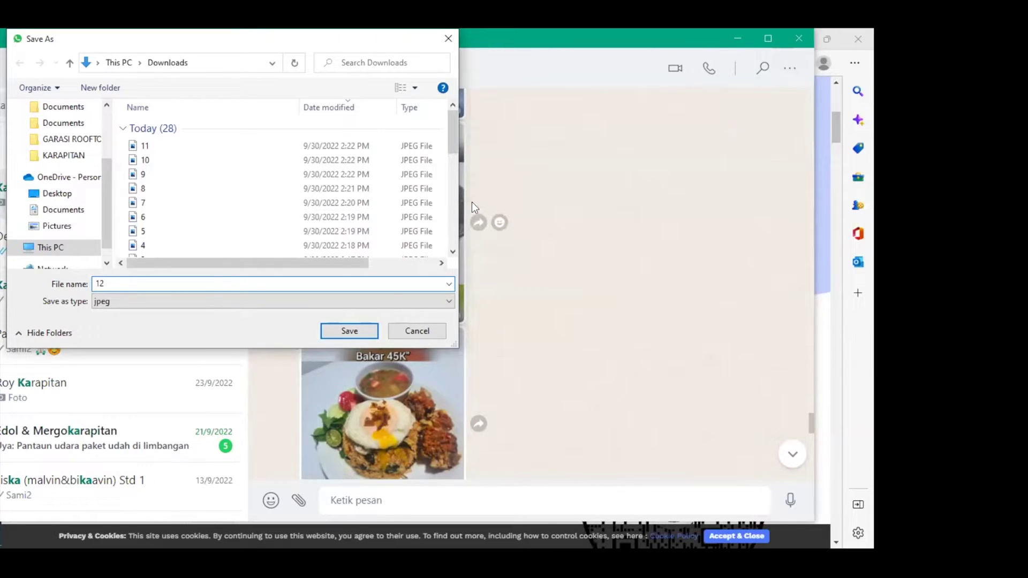
{"action": "key", "text": "Return"}
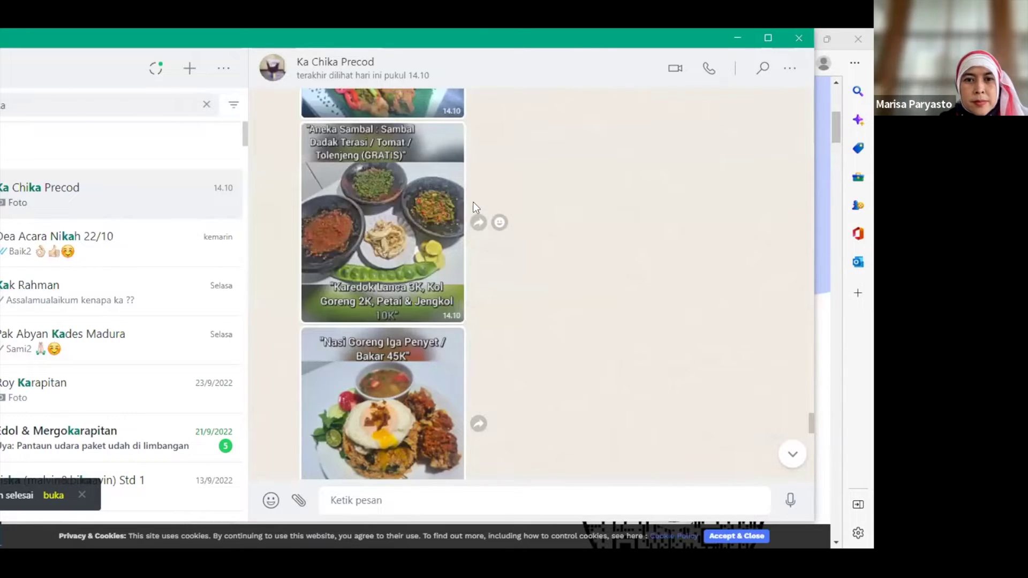
Save the Sayuran menu photo to the Downloads folder as a jpeg named 13 and leave the enlarged photo view.
{"action": "scroll", "coordinate": [603, 343], "scroll_direction": "down", "scroll_amount": 1}
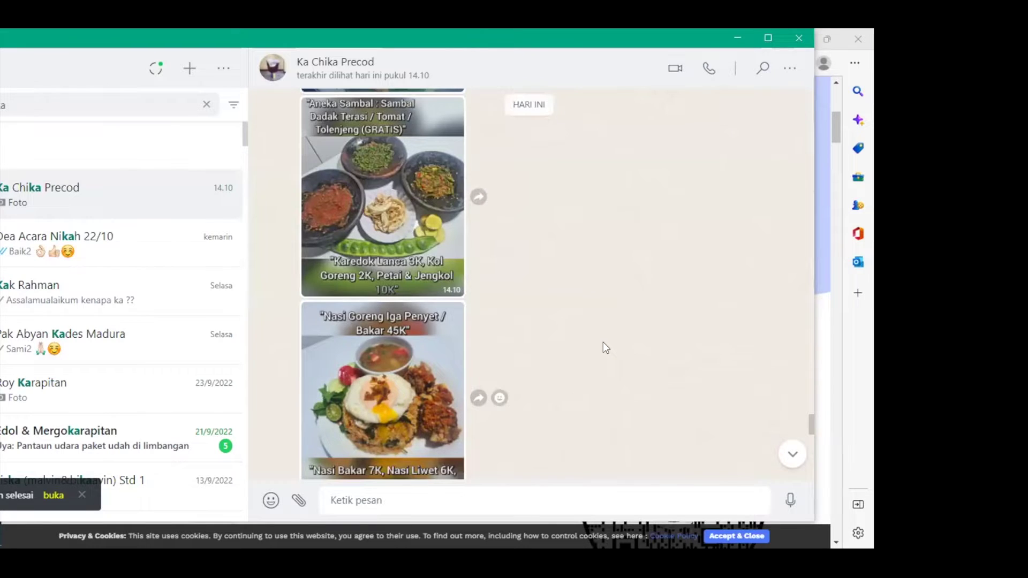
{"action": "scroll", "coordinate": [604, 343], "scroll_direction": "down", "scroll_amount": 2}
{"action": "scroll", "coordinate": [603, 343], "scroll_direction": "down", "scroll_amount": 3}
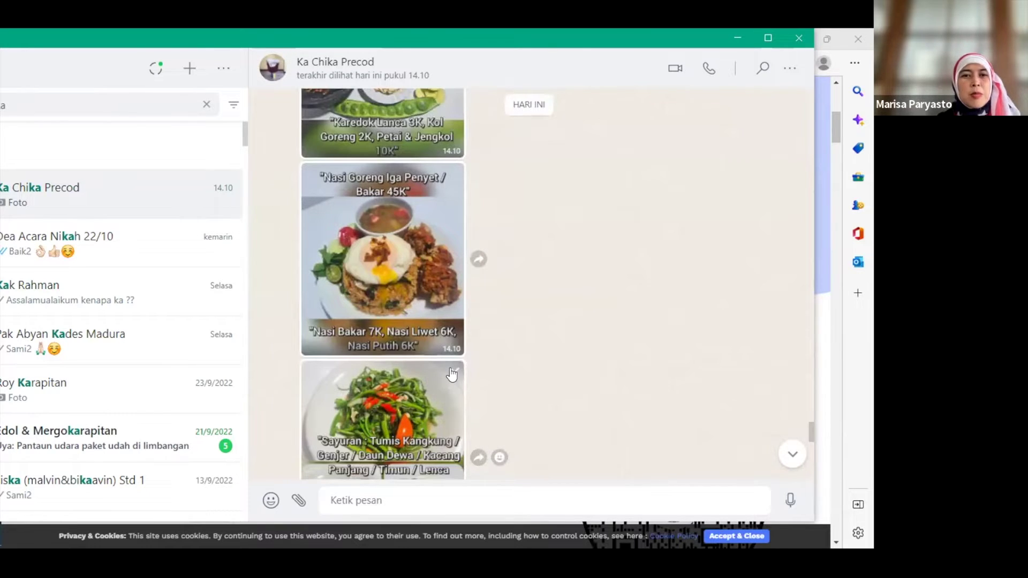
{"action": "left_click", "coordinate": [452, 374]}
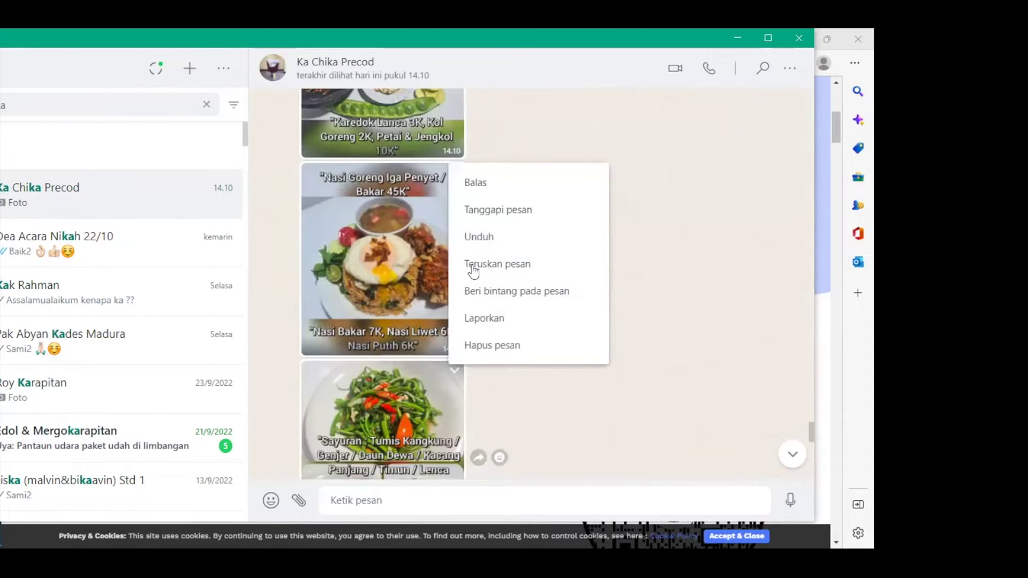
{"action": "left_click", "coordinate": [476, 236]}
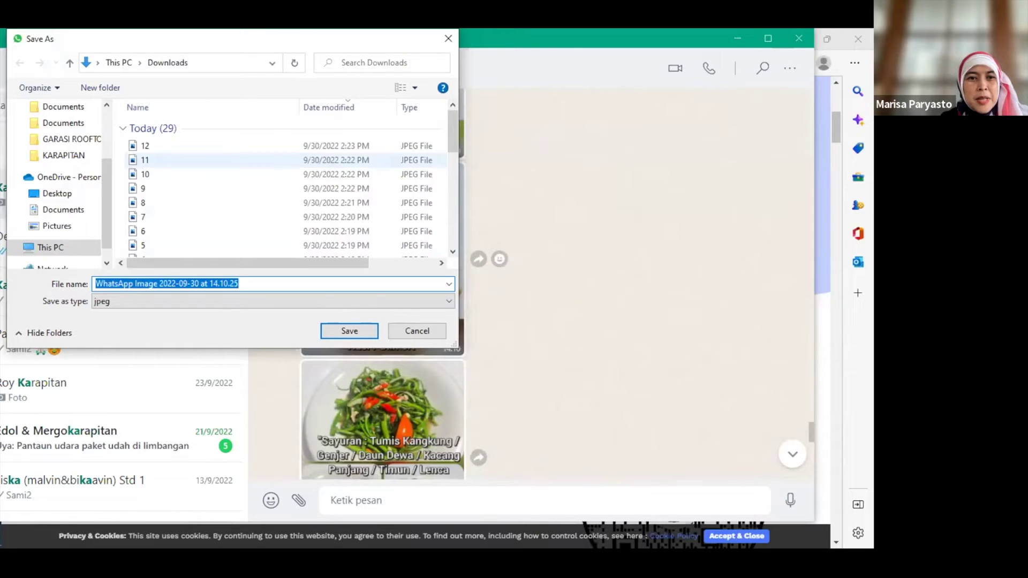
{"action": "type", "text": "13"}
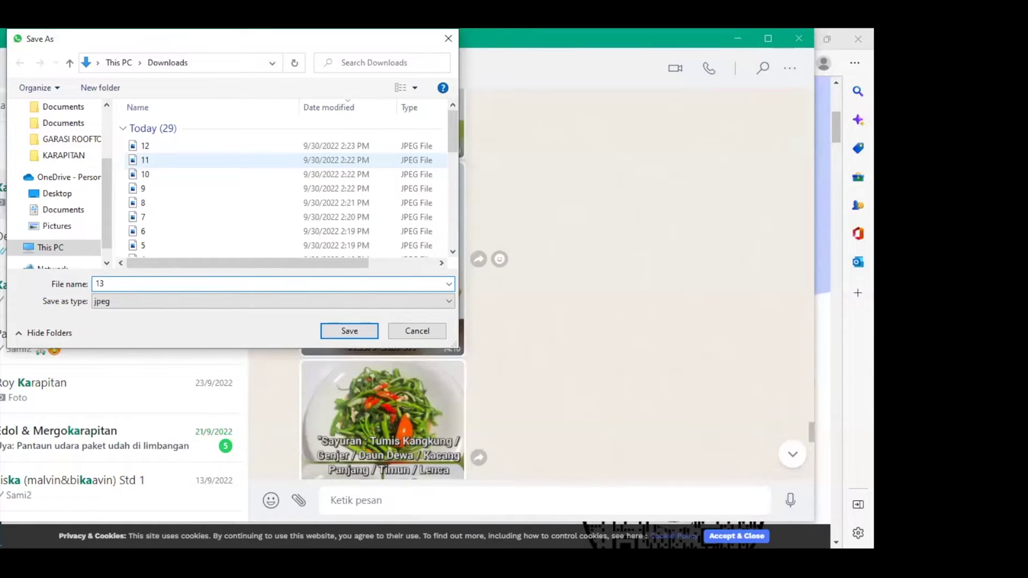
{"action": "left_click", "coordinate": [349, 331]}
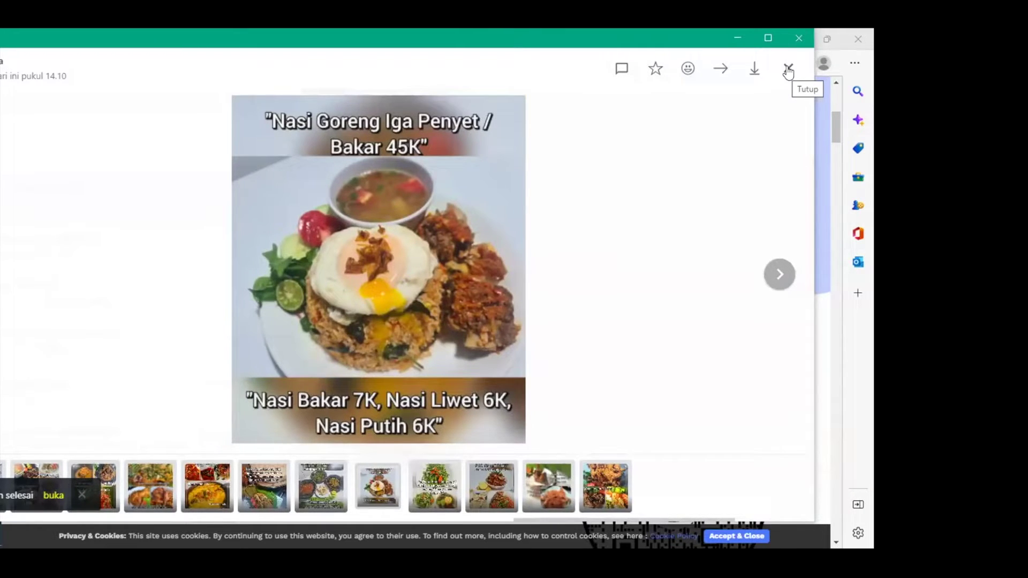
{"action": "left_click", "coordinate": [788, 69]}
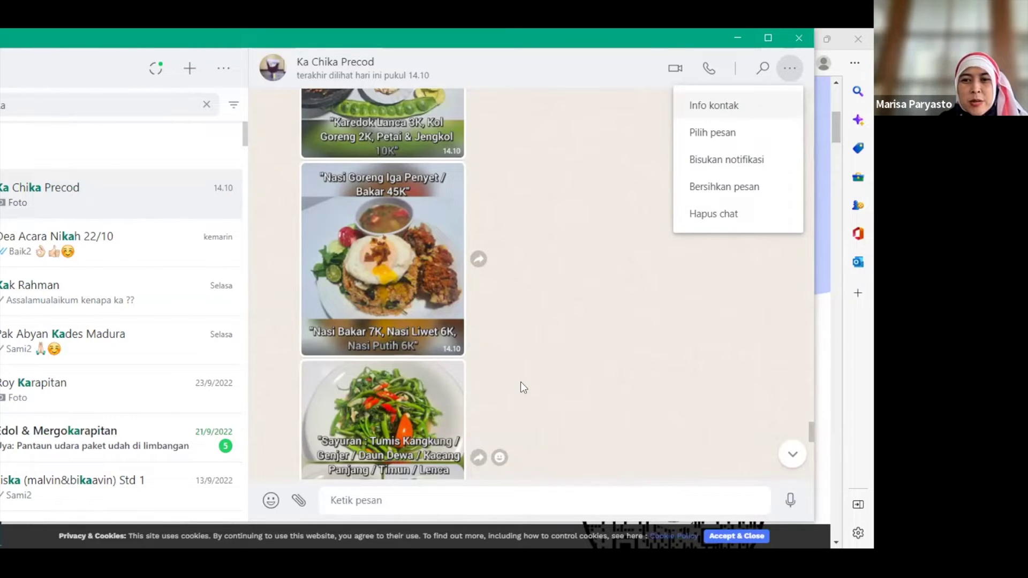
Examine the chat's remaining menu photos from Sayuran and Menu Pelengkap through Ayam Pedas and Gepuk Ayam.
{"action": "scroll", "coordinate": [509, 374], "scroll_direction": "down", "scroll_amount": 1}
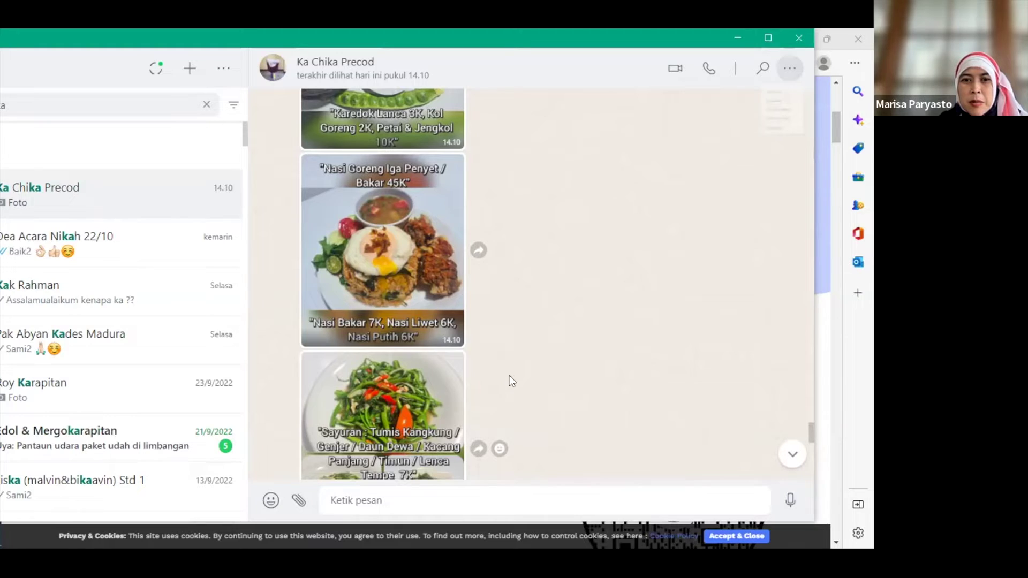
{"action": "scroll", "coordinate": [510, 374], "scroll_direction": "down", "scroll_amount": 4}
{"action": "scroll", "coordinate": [590, 359], "scroll_direction": "down", "scroll_amount": 3}
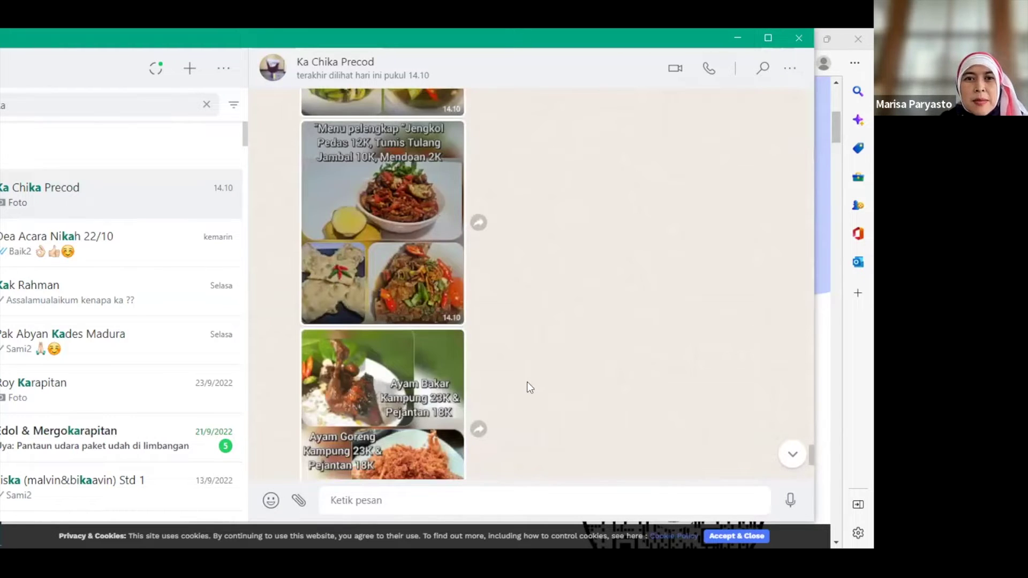
{"action": "scroll", "coordinate": [521, 341], "scroll_direction": "down", "scroll_amount": 4}
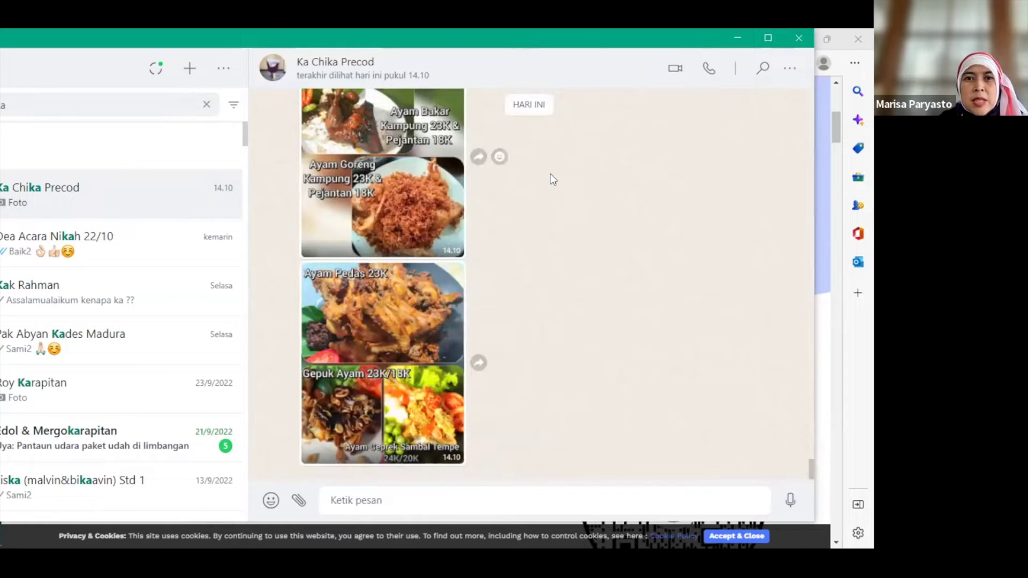
{"action": "scroll", "coordinate": [553, 180], "scroll_direction": "up", "scroll_amount": 1}
{"action": "scroll", "coordinate": [553, 180], "scroll_direction": "up", "scroll_amount": 1}
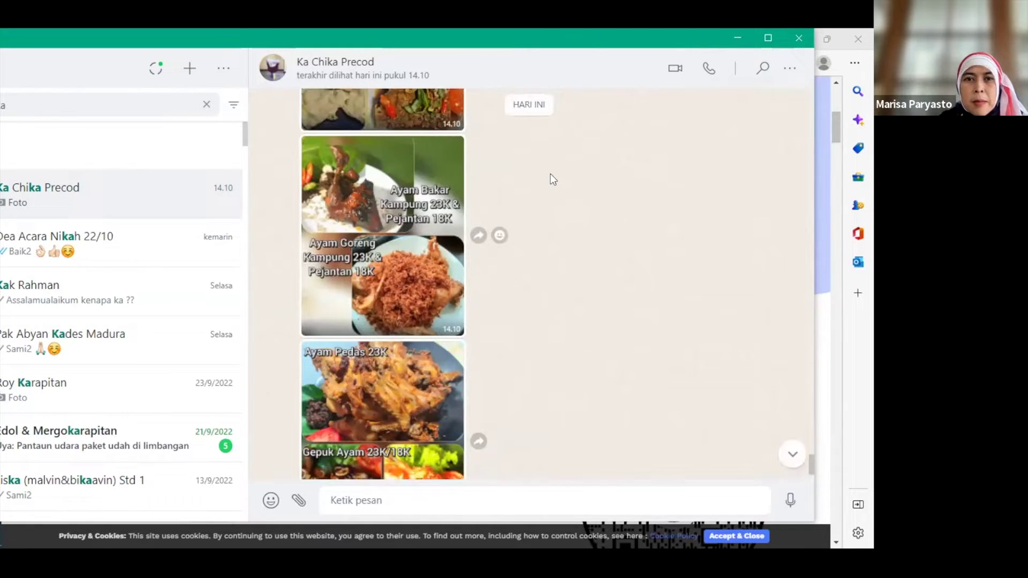
{"action": "scroll", "coordinate": [553, 179], "scroll_direction": "up", "scroll_amount": 1}
{"action": "scroll", "coordinate": [552, 177], "scroll_direction": "up", "scroll_amount": 4}
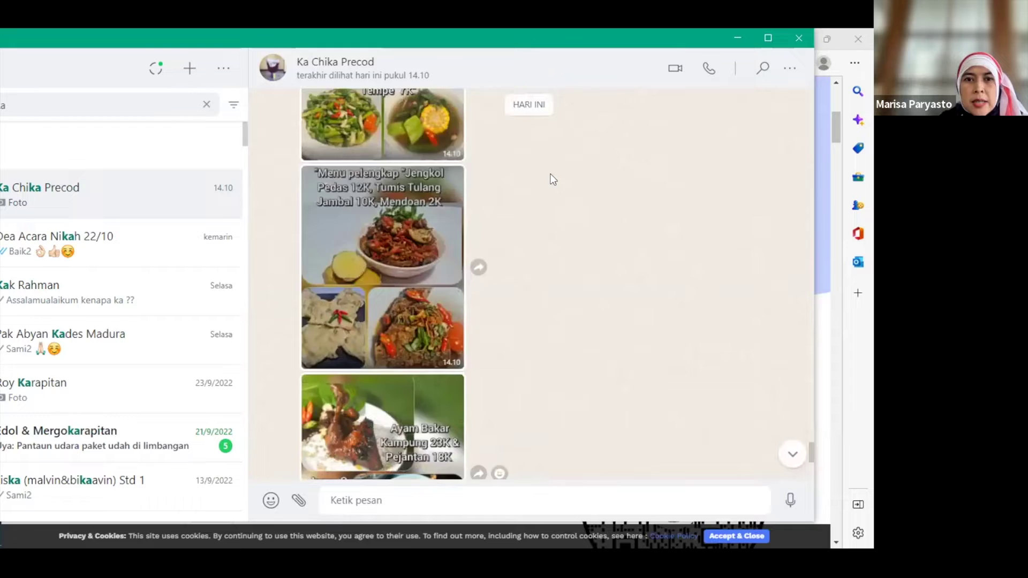
{"action": "scroll", "coordinate": [491, 187], "scroll_direction": "up", "scroll_amount": 2}
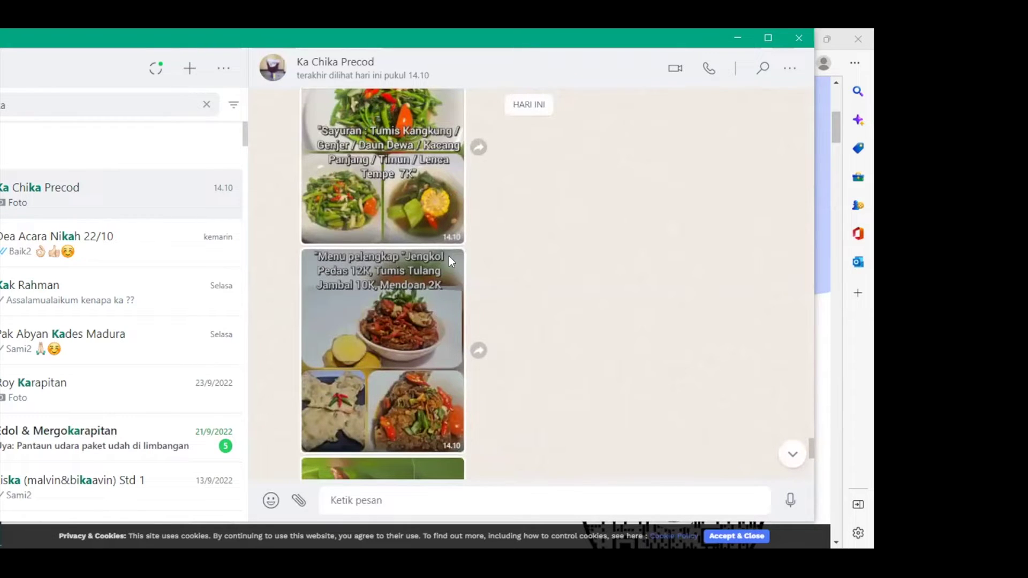
{"action": "mouse_move", "coordinate": [447, 261]}
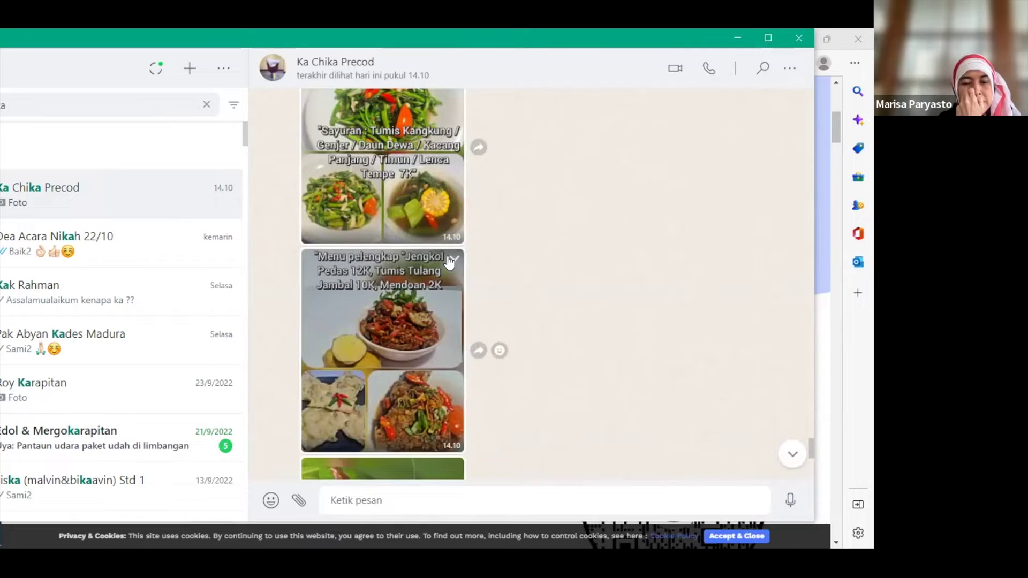
Save the Menu Pelengkap photo with Jengkol Pedas to the Downloads folder as a jpeg named 14.
{"action": "left_click", "coordinate": [454, 259]}
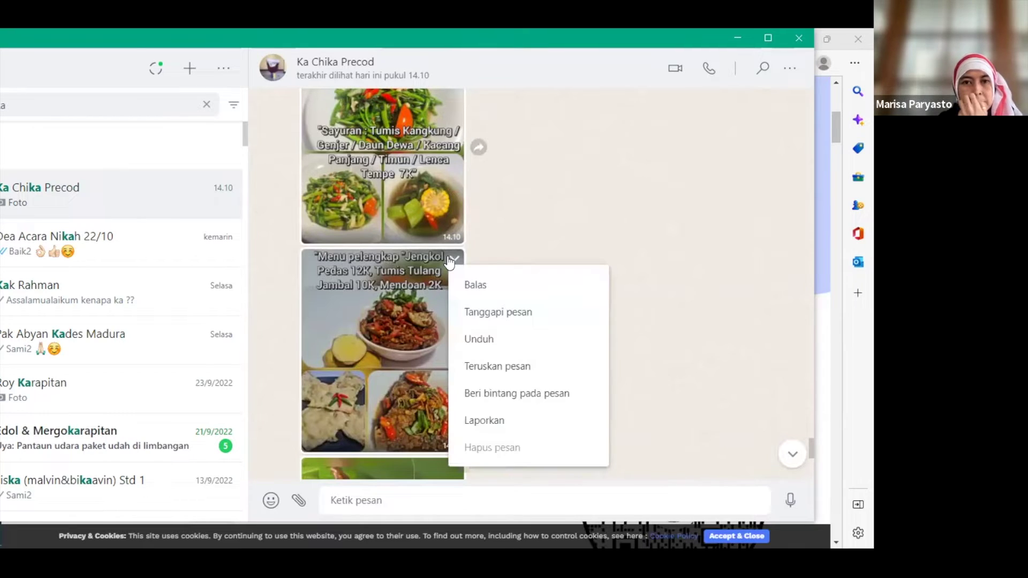
{"action": "left_click", "coordinate": [469, 340]}
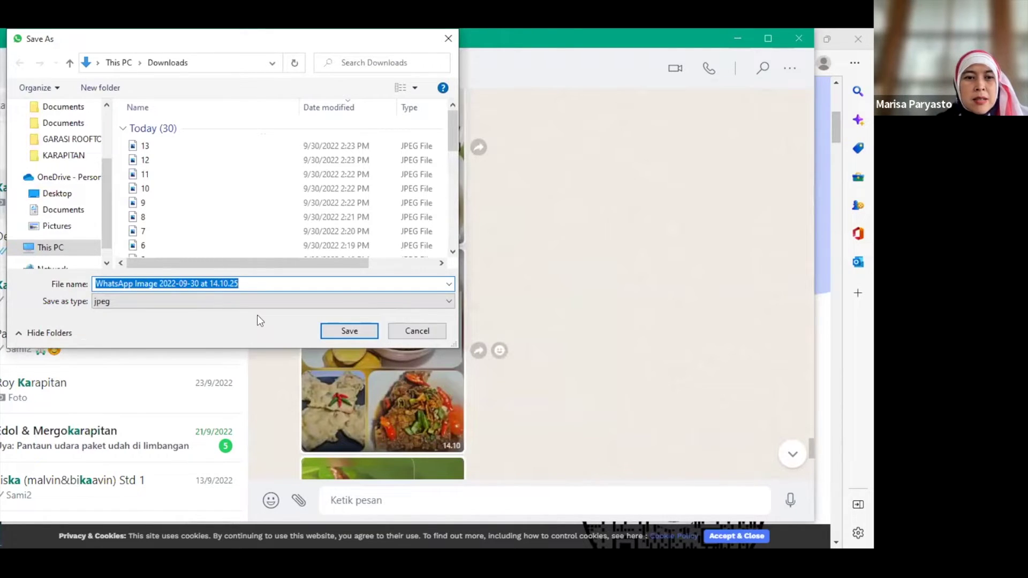
{"action": "type", "text": "14"}
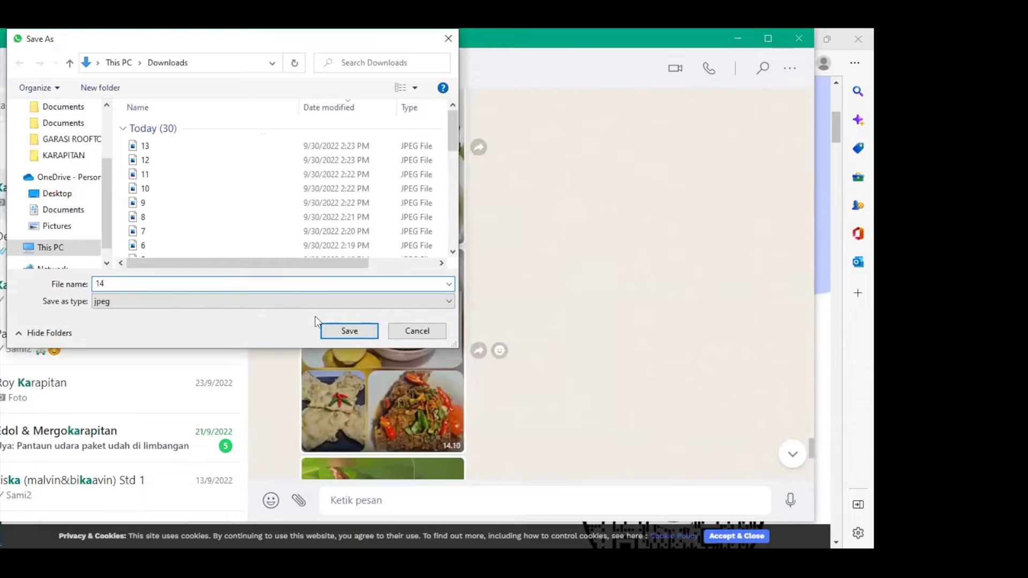
{"action": "left_click", "coordinate": [349, 332]}
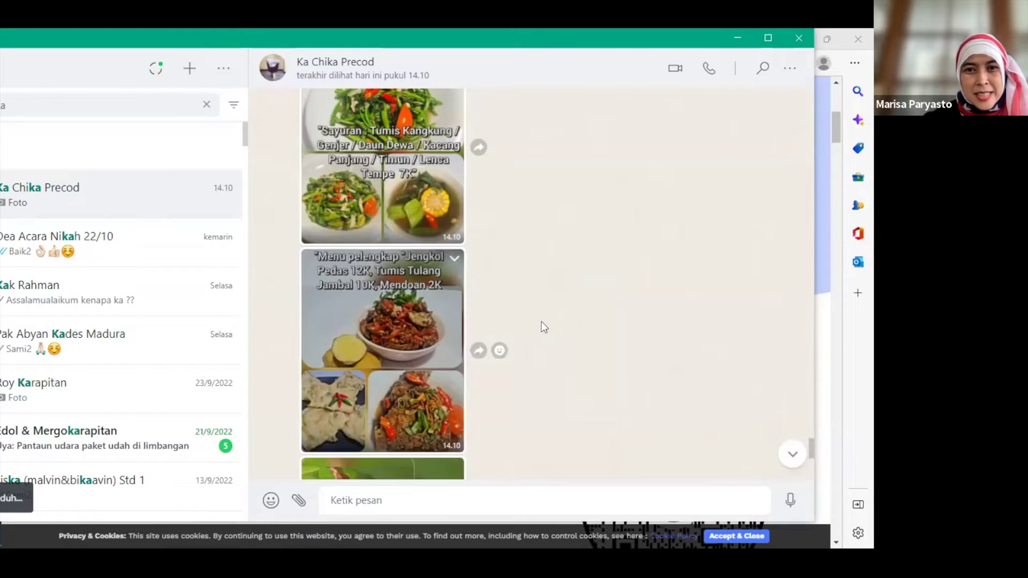
Save the Ayam Bakar and Ayam Goreng menu photo to the Downloads folder as a jpeg named 15.
{"action": "scroll", "coordinate": [542, 321], "scroll_direction": "down", "scroll_amount": 1}
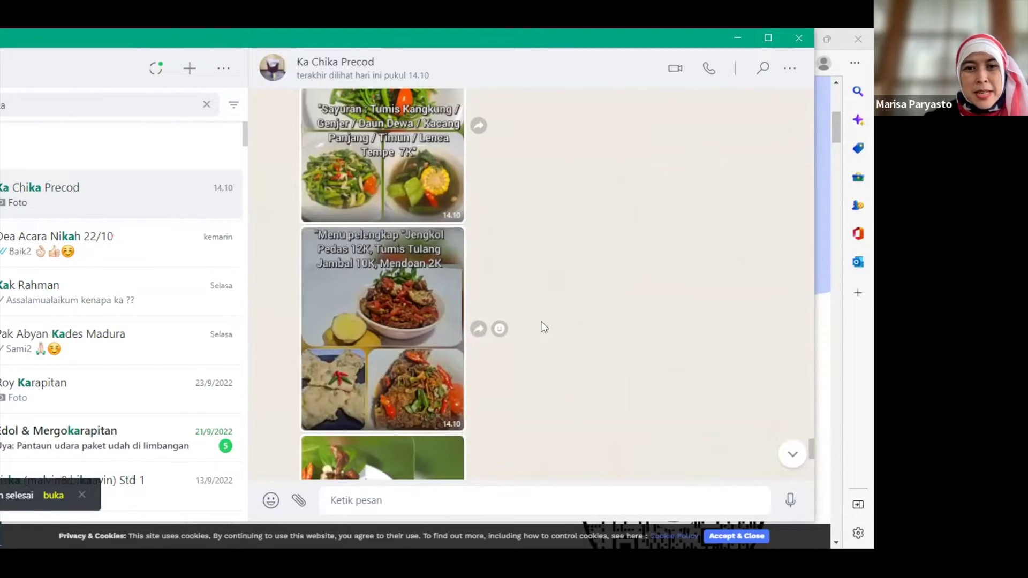
{"action": "scroll", "coordinate": [542, 322], "scroll_direction": "down", "scroll_amount": 1}
{"action": "scroll", "coordinate": [542, 321], "scroll_direction": "down", "scroll_amount": 3}
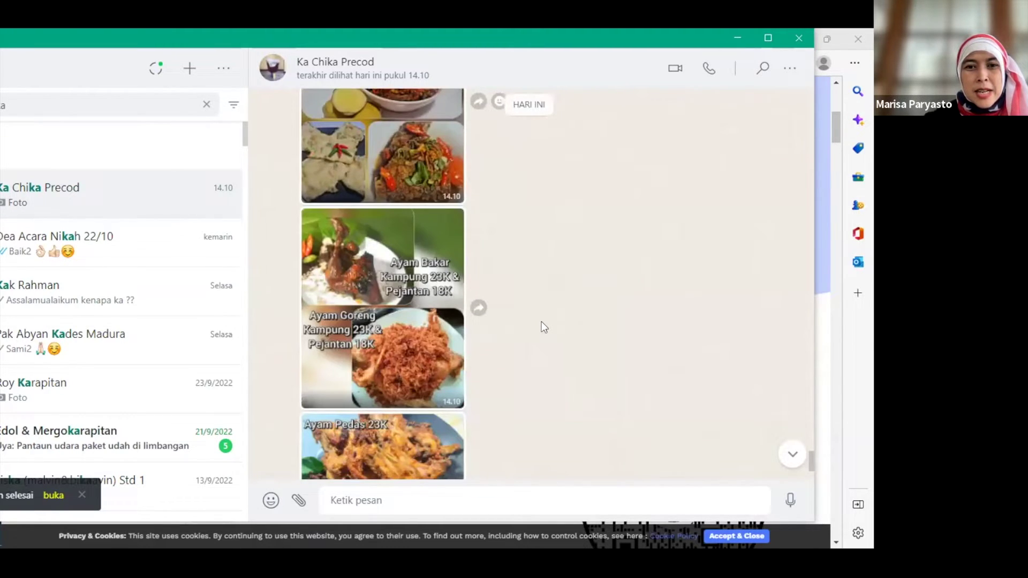
{"action": "scroll", "coordinate": [541, 322], "scroll_direction": "down", "scroll_amount": 3}
{"action": "scroll", "coordinate": [542, 321], "scroll_direction": "down", "scroll_amount": 4}
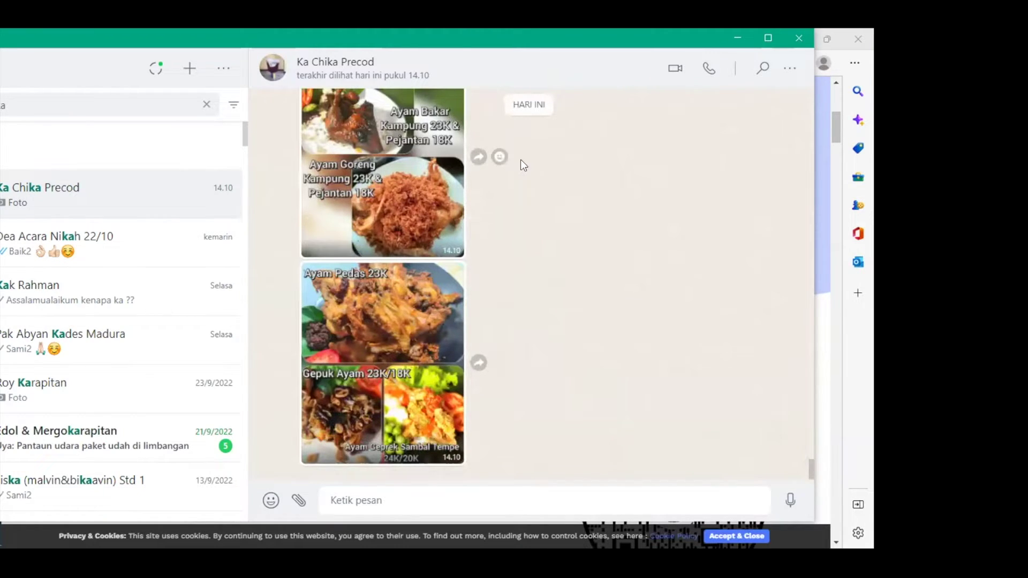
{"action": "scroll", "coordinate": [521, 160], "scroll_direction": "up", "scroll_amount": 1}
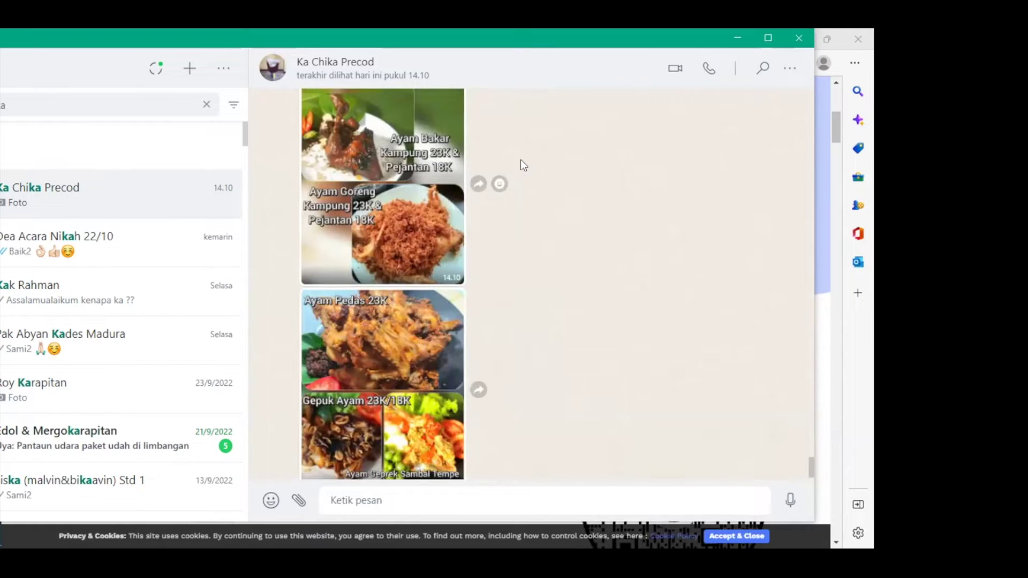
{"action": "scroll", "coordinate": [484, 123], "scroll_direction": "up", "scroll_amount": 1}
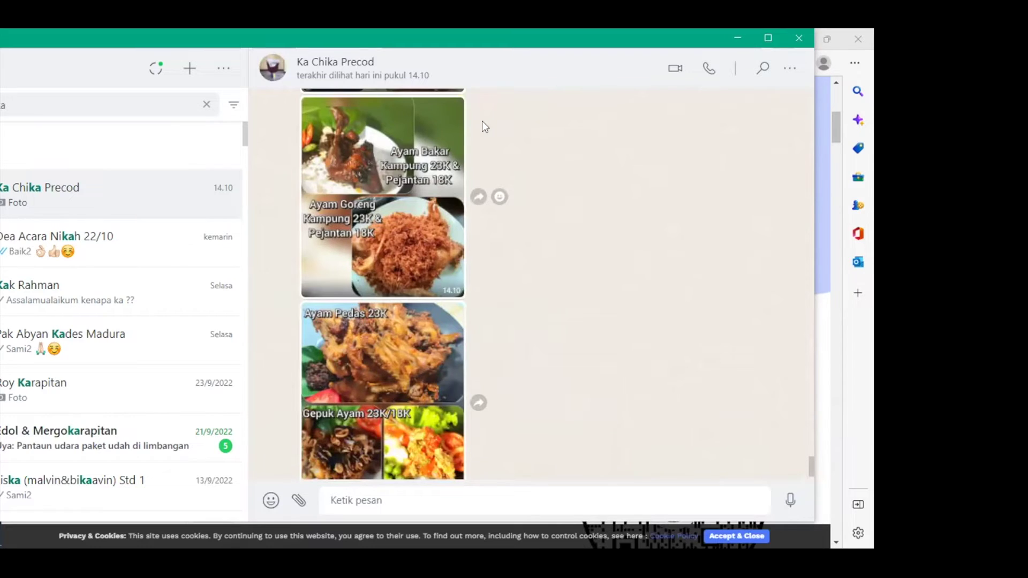
{"action": "scroll", "coordinate": [485, 127], "scroll_direction": "up", "scroll_amount": 1}
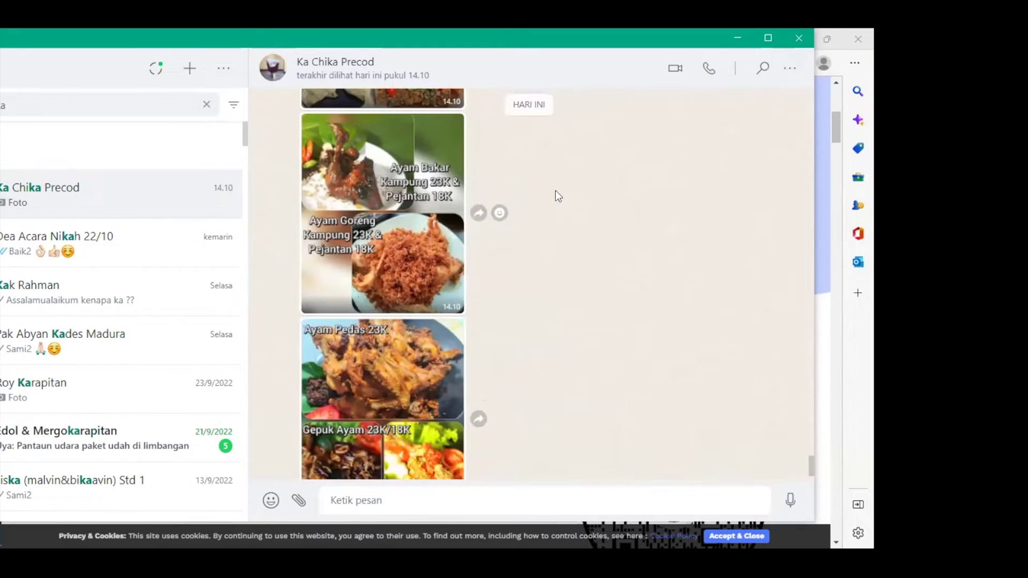
{"action": "mouse_move", "coordinate": [453, 127]}
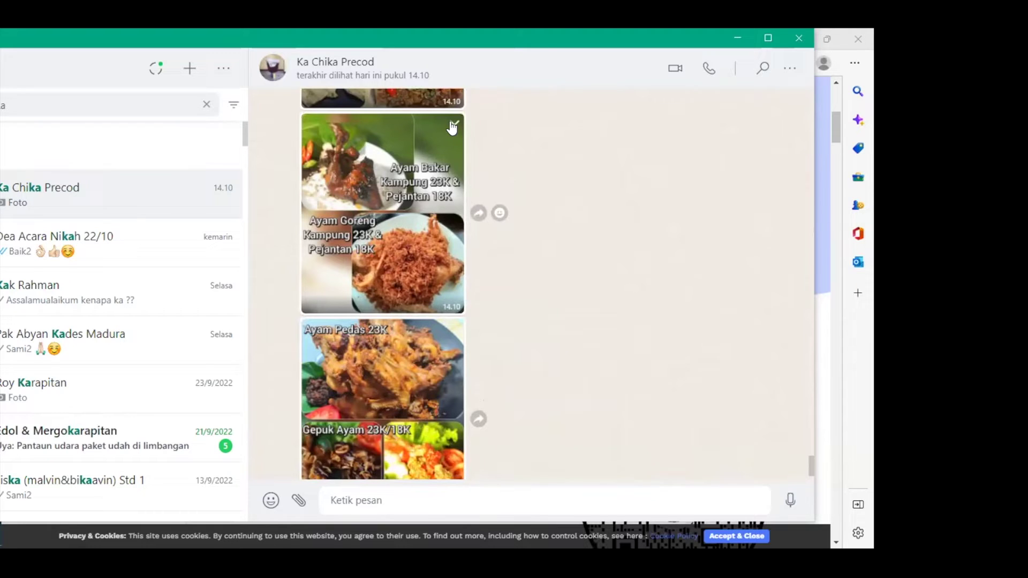
{"action": "left_click", "coordinate": [453, 126]}
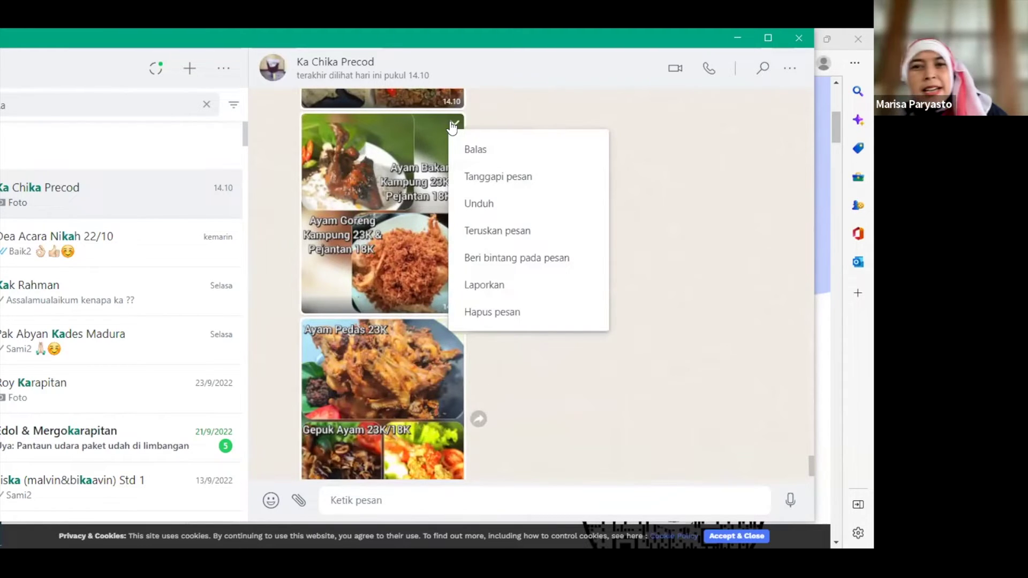
{"action": "left_click", "coordinate": [481, 199]}
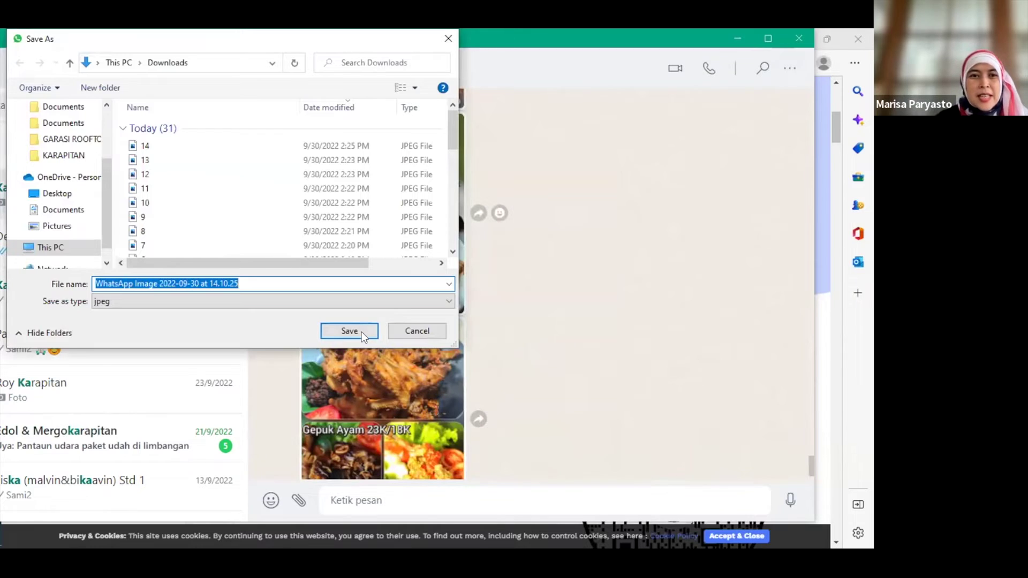
{"action": "type", "text": "15"}
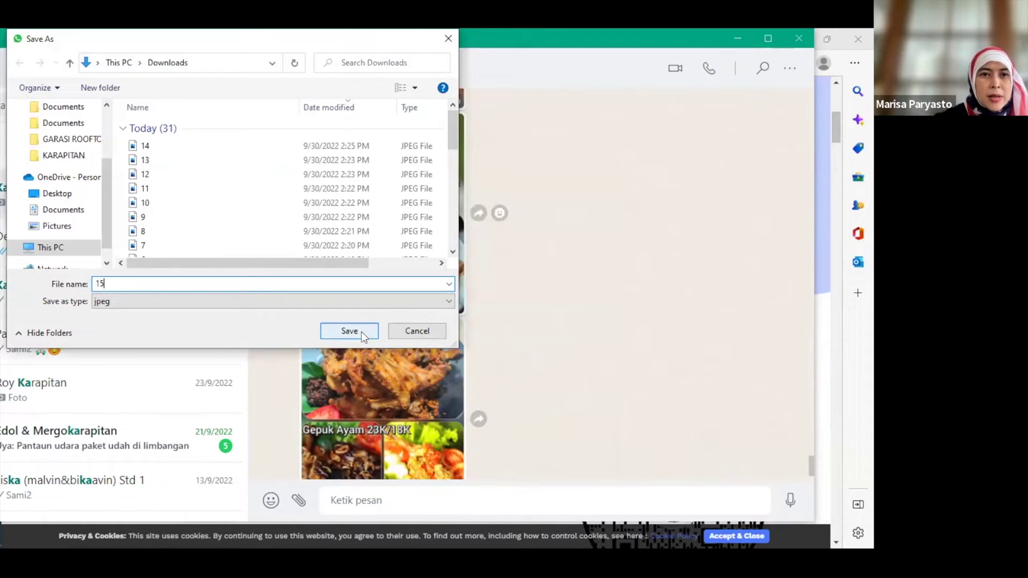
{"action": "left_click", "coordinate": [359, 338]}
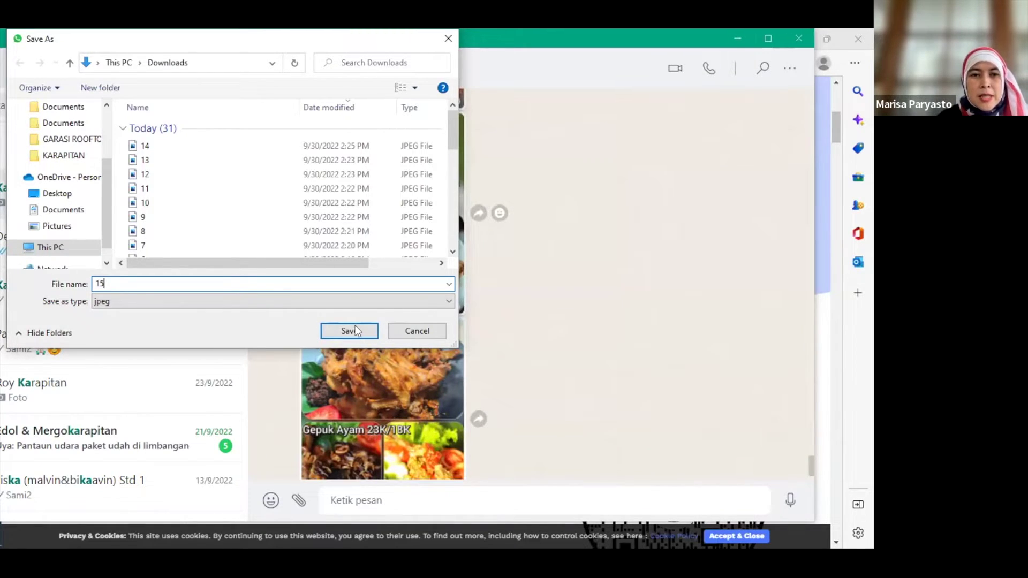
{"action": "left_click", "coordinate": [356, 332]}
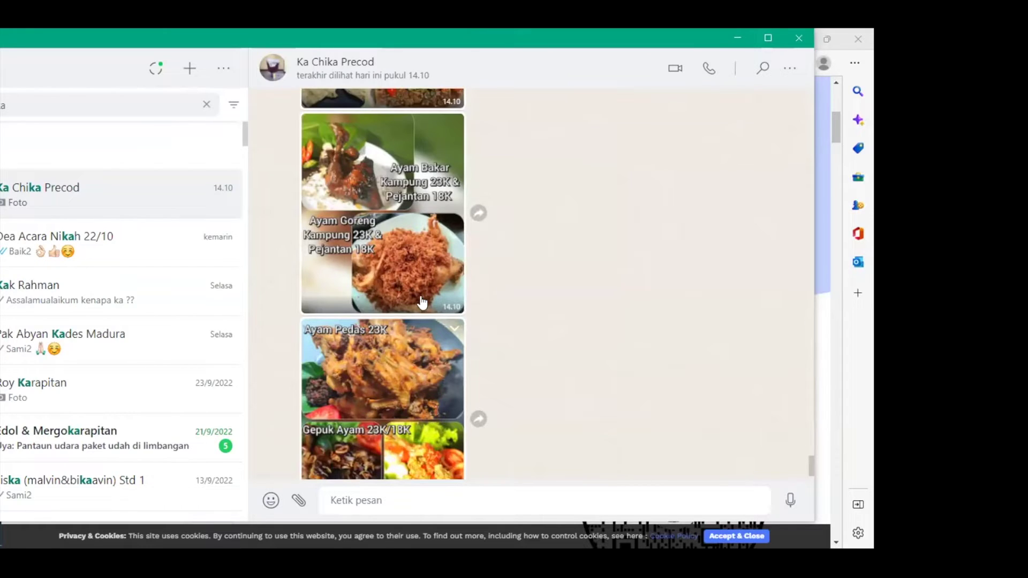
Save the Ayam Pedas and Gepuk Ayam menu photo to the Downloads folder as a jpeg named 16.
{"action": "left_click", "coordinate": [453, 330]}
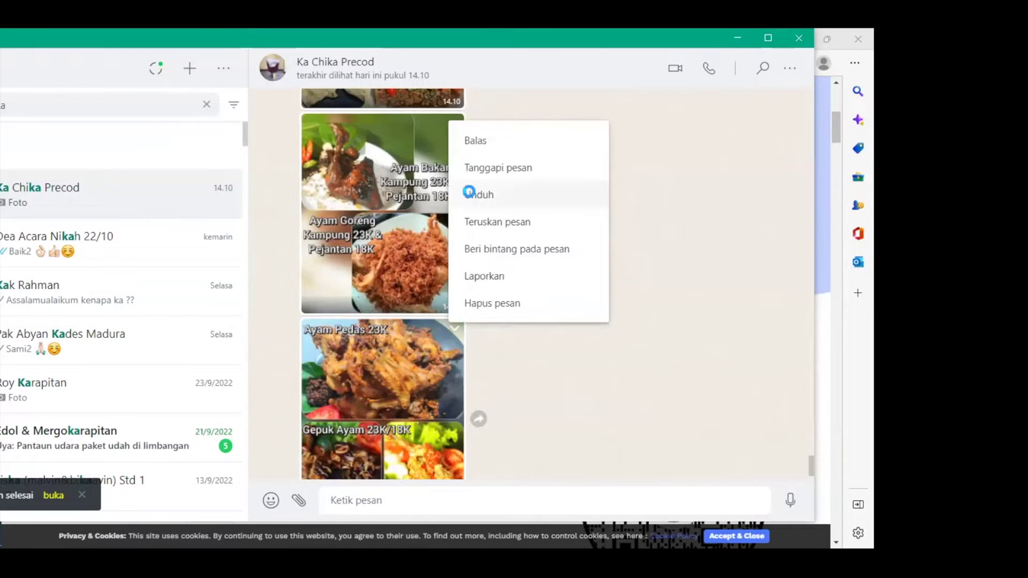
{"action": "left_click", "coordinate": [471, 195]}
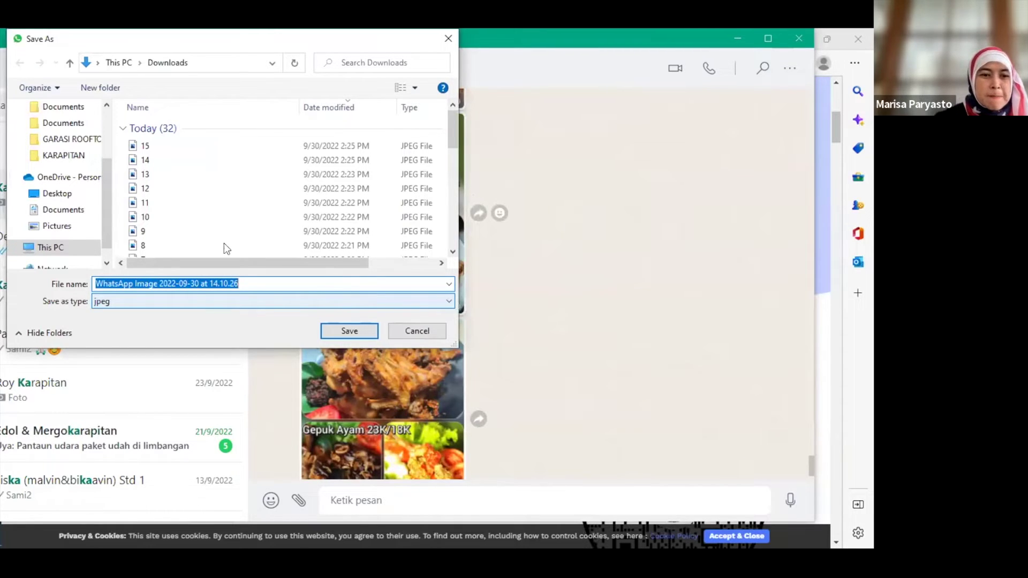
{"action": "type", "text": "16"}
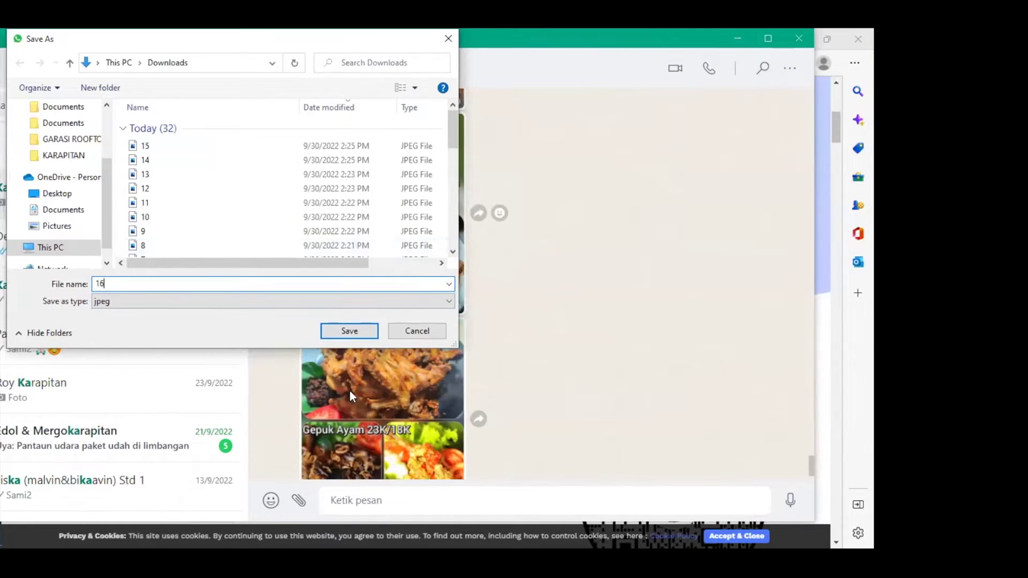
{"action": "left_click", "coordinate": [367, 332]}
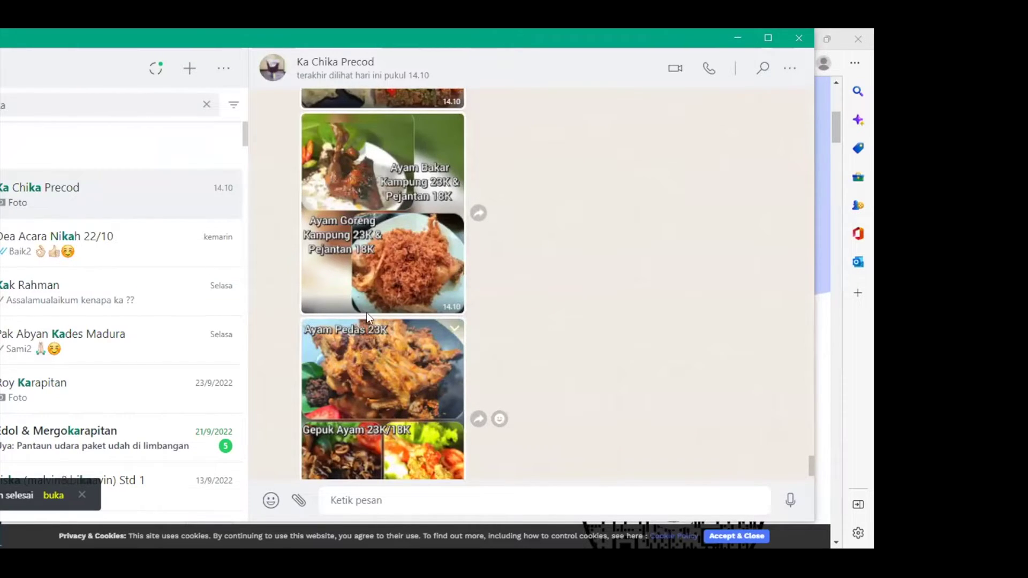
Switch to QRCodeChimp in the browser and upload image 15 from Downloads as the first gallery image under Images Upload.
{"action": "left_click", "coordinate": [824, 373]}
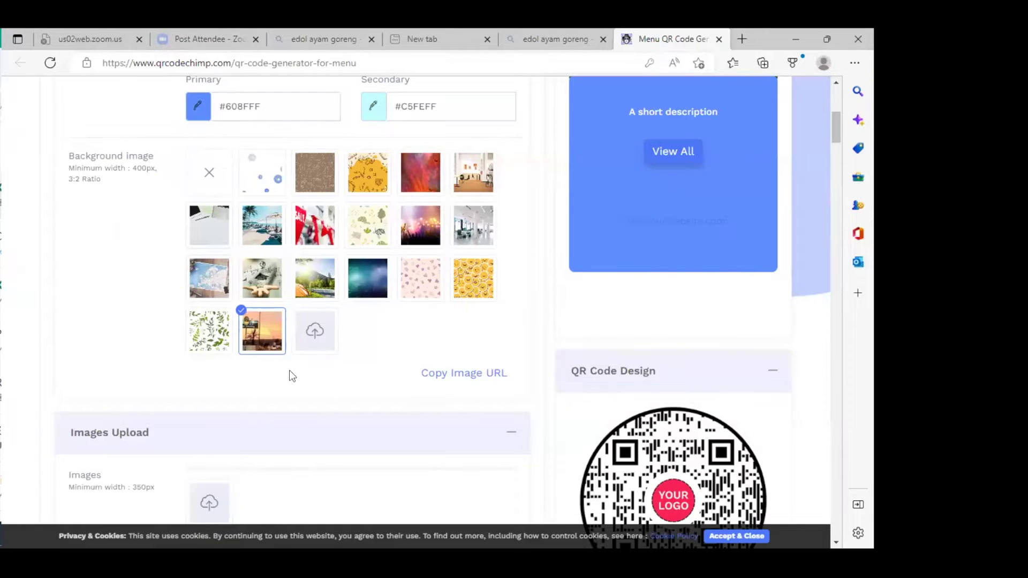
{"action": "scroll", "coordinate": [285, 418], "scroll_direction": "down", "scroll_amount": 2}
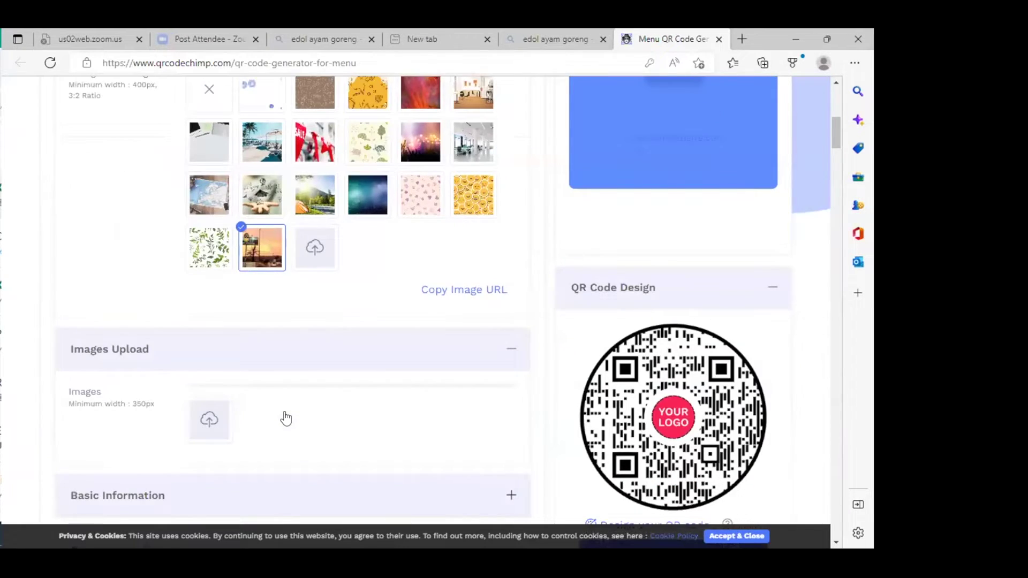
{"action": "scroll", "coordinate": [284, 418], "scroll_direction": "down", "scroll_amount": 2}
{"action": "left_click", "coordinate": [212, 338]}
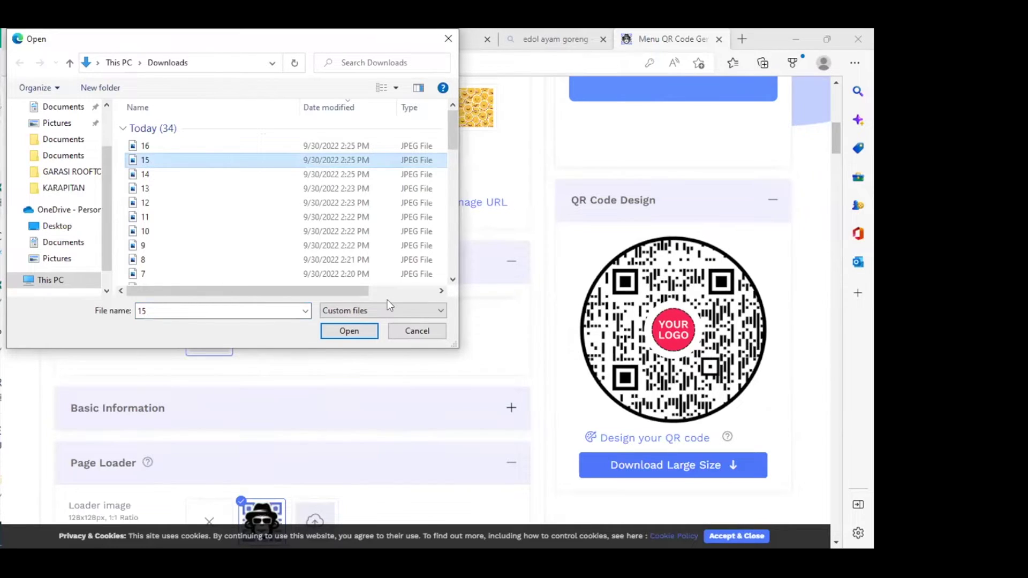
{"action": "left_click", "coordinate": [368, 329]}
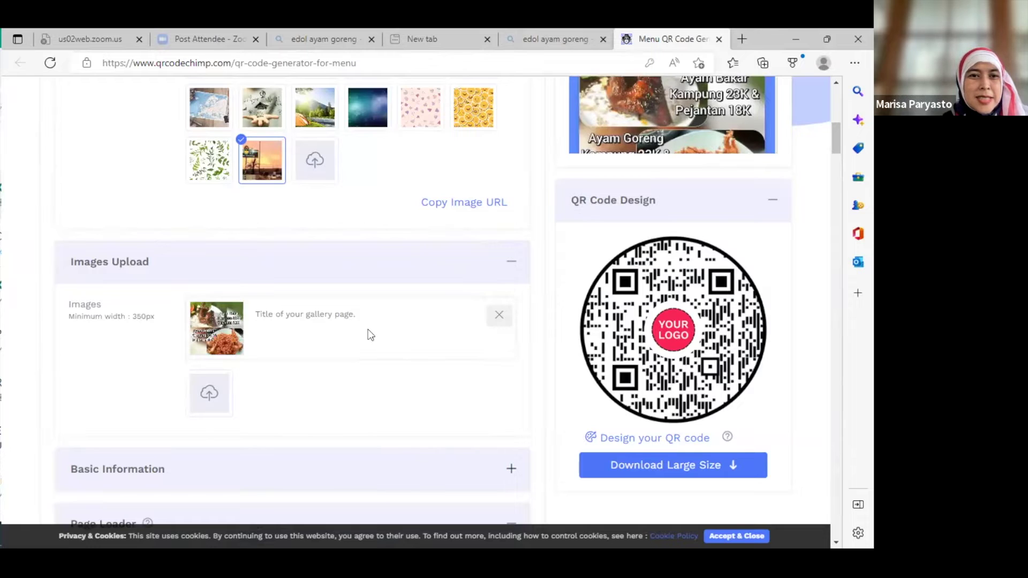
Upload image 16 and then image 14 from the Downloads folder as the second and third gallery images.
{"action": "left_click", "coordinate": [209, 397]}
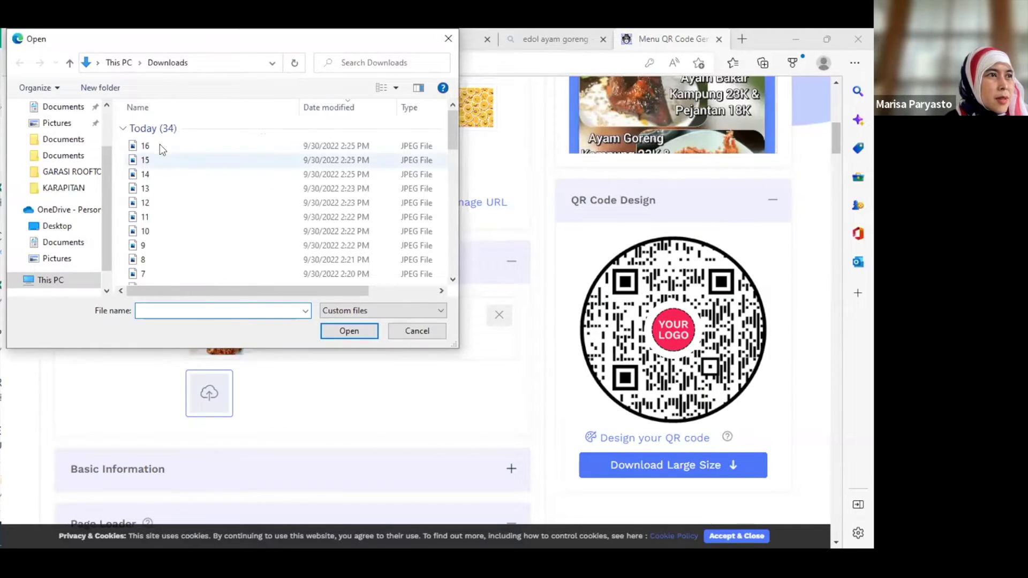
{"action": "left_click", "coordinate": [159, 145]}
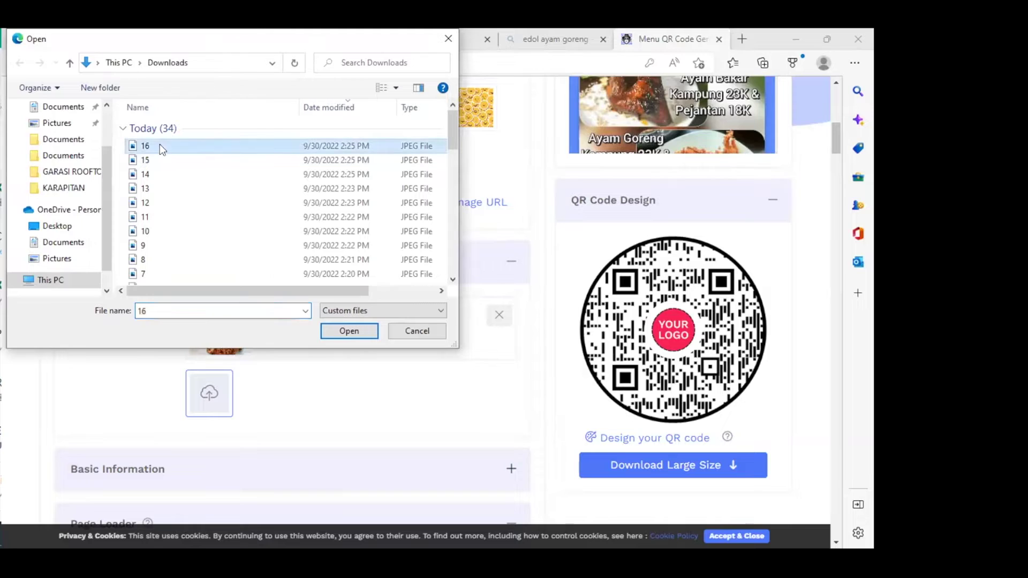
{"action": "left_click", "coordinate": [349, 331]}
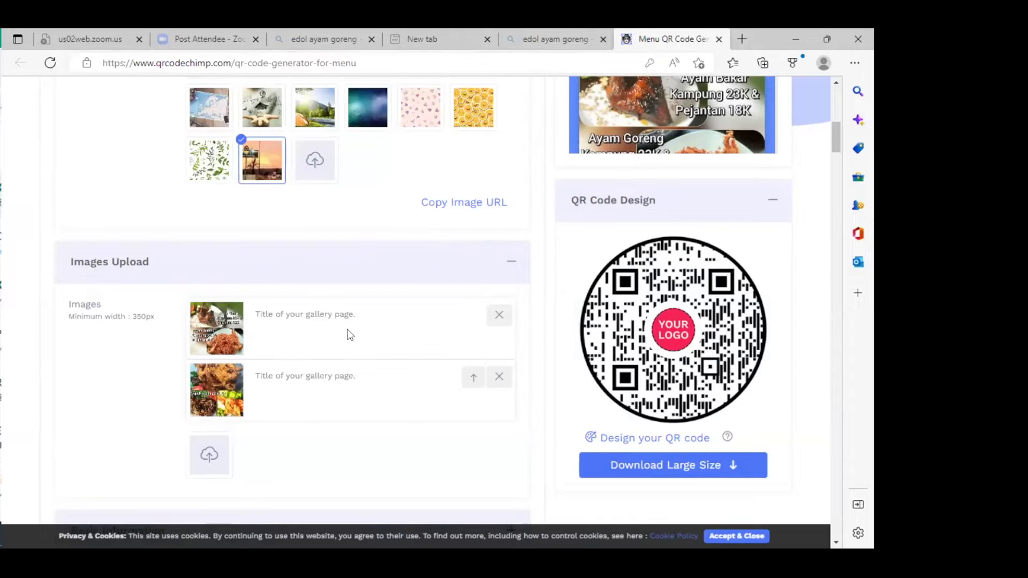
{"action": "left_click", "coordinate": [213, 460]}
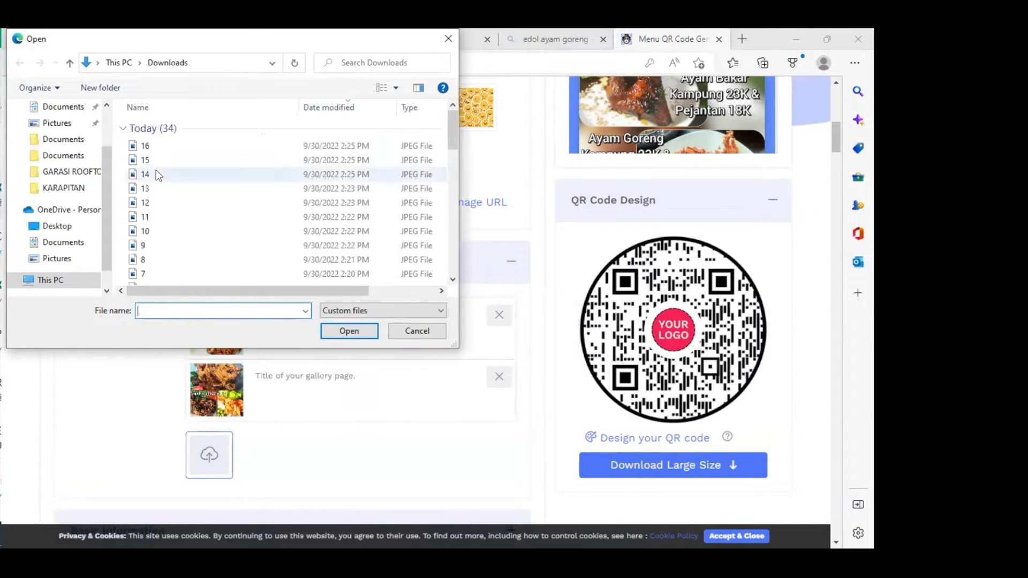
{"action": "left_click", "coordinate": [159, 175]}
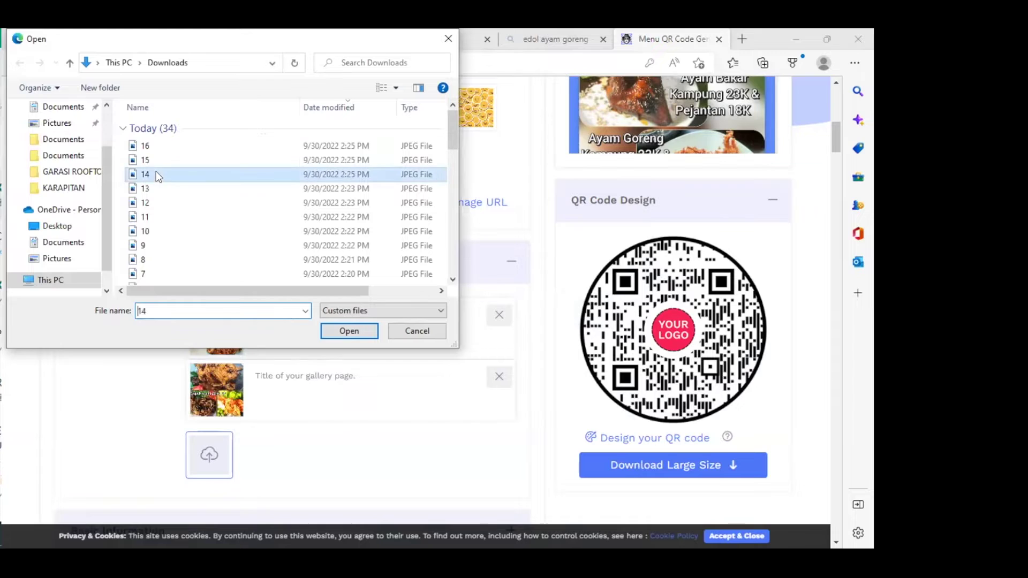
{"action": "left_click", "coordinate": [355, 329]}
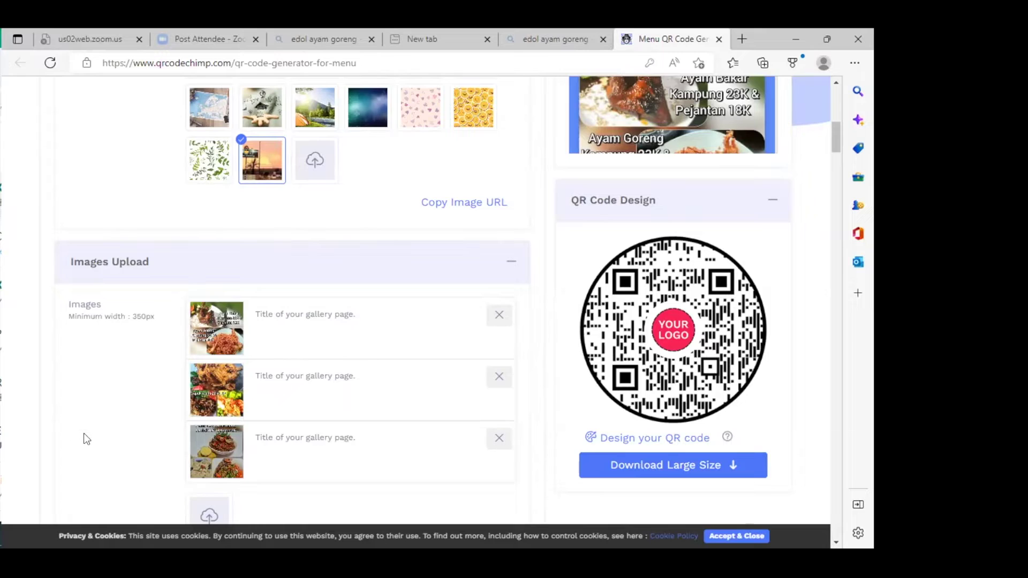
Upload image 13 from the Downloads folder as the fourth gallery image.
{"action": "left_click", "coordinate": [201, 507]}
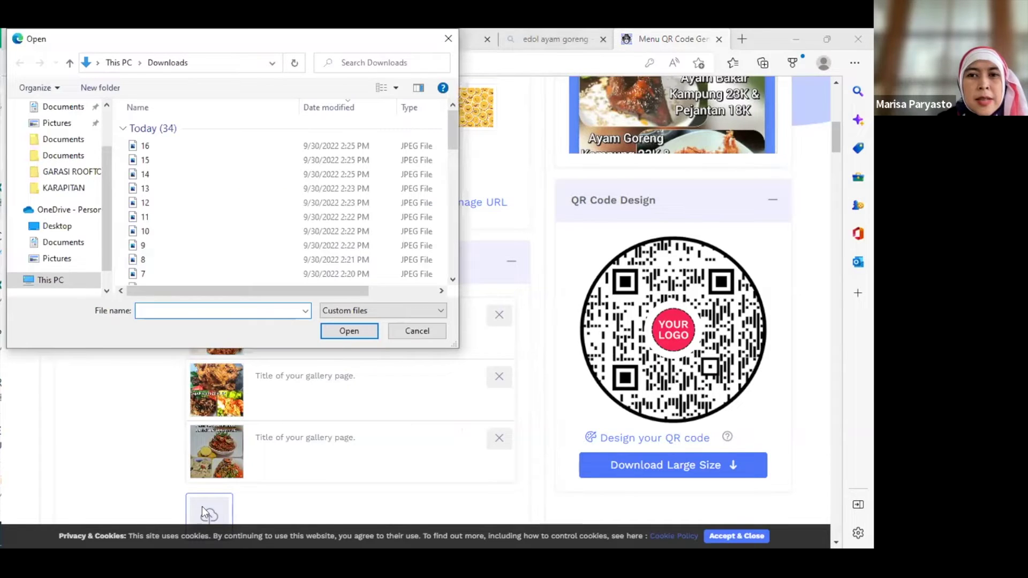
{"action": "left_click", "coordinate": [144, 188]}
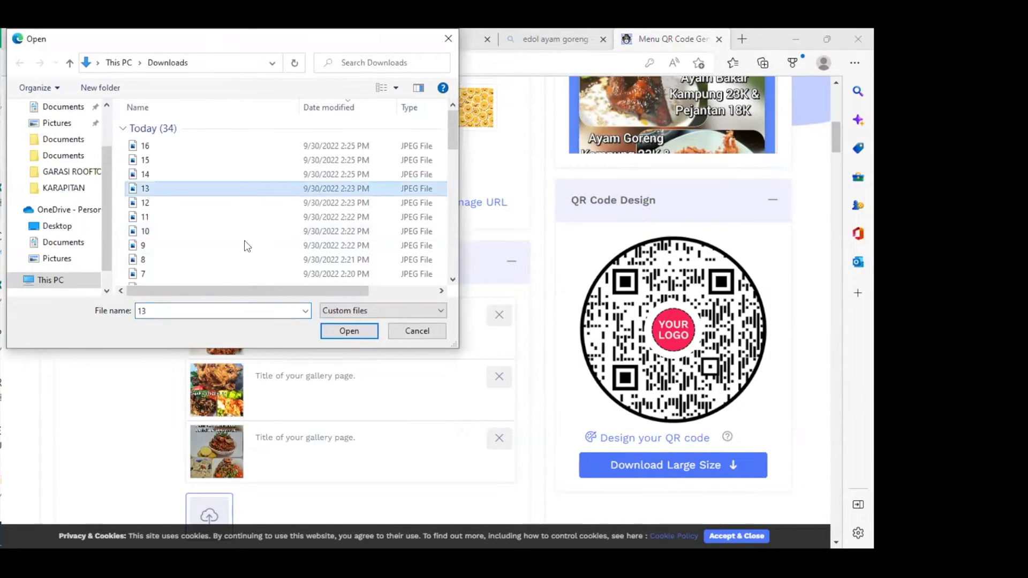
{"action": "left_click", "coordinate": [343, 330]}
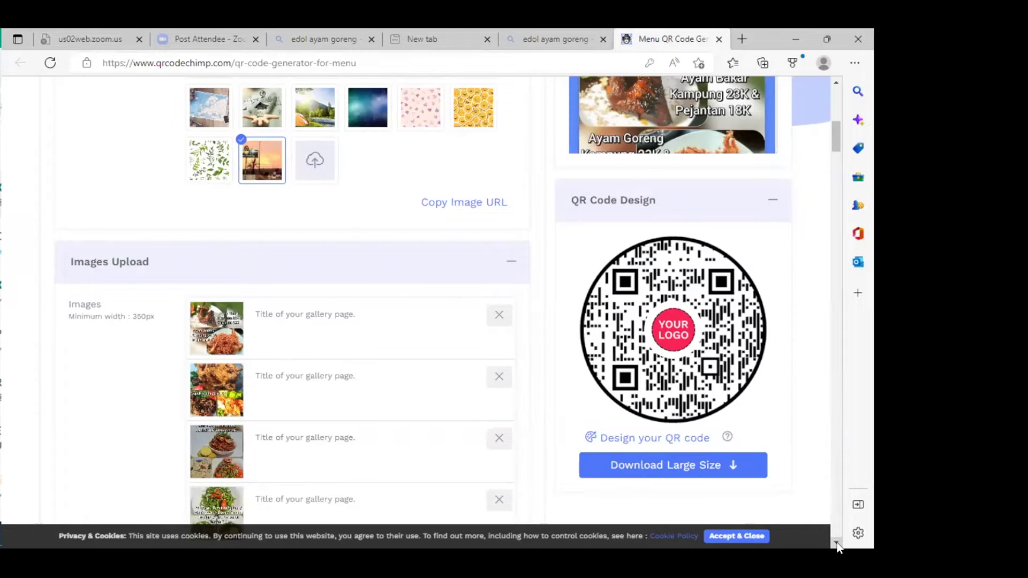
Upload image 12 and then image 11 from the Downloads folder as the fifth and sixth gallery images.
{"action": "scroll", "coordinate": [177, 464], "scroll_direction": "down", "scroll_amount": 2}
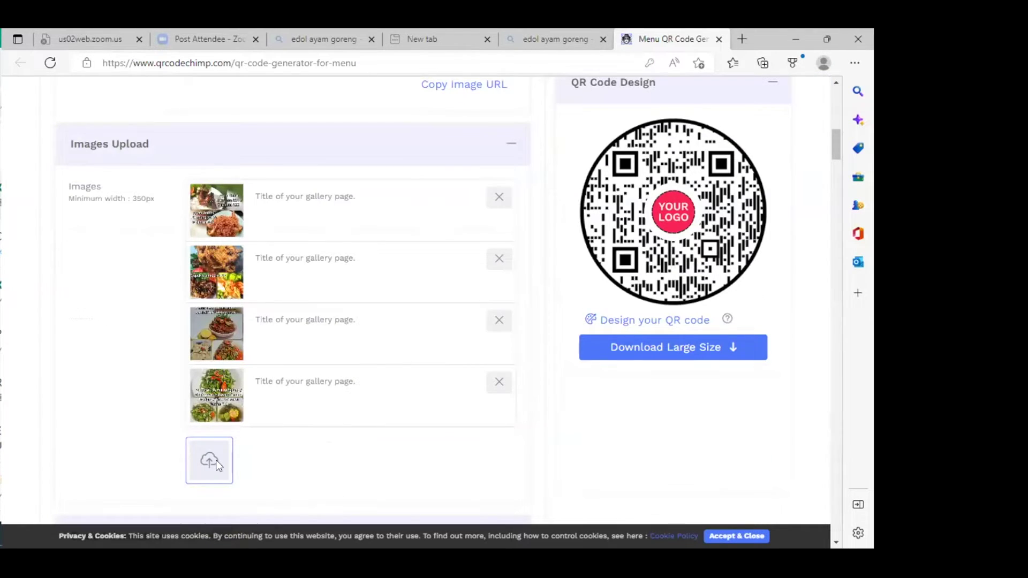
{"action": "left_click", "coordinate": [217, 467]}
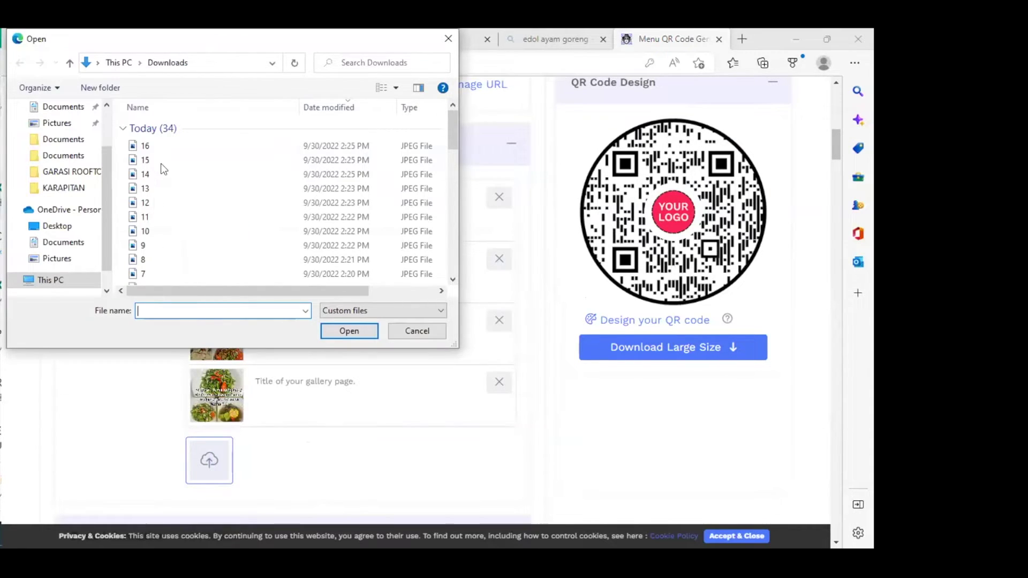
{"action": "left_click", "coordinate": [156, 202]}
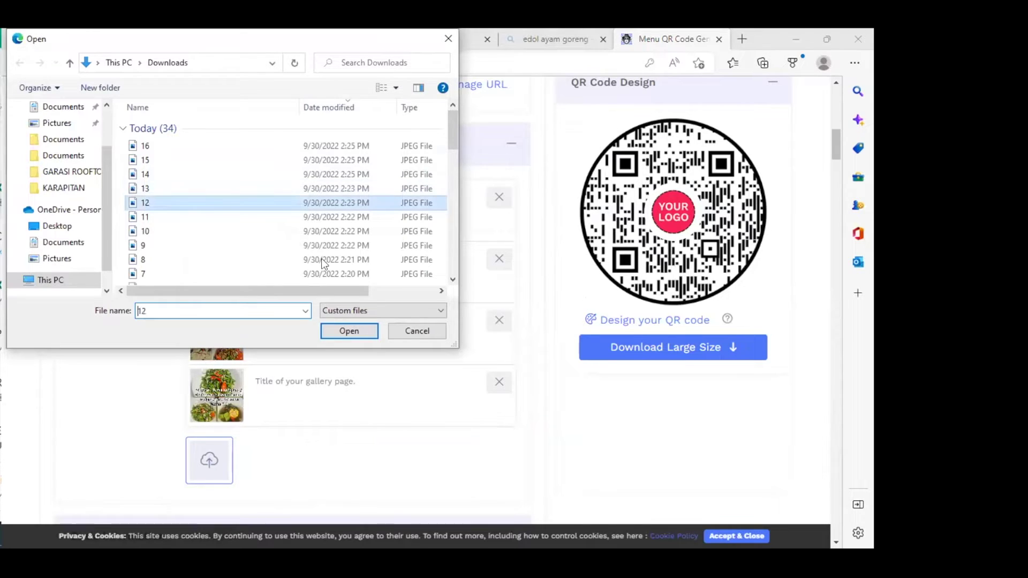
{"action": "left_click", "coordinate": [343, 331]}
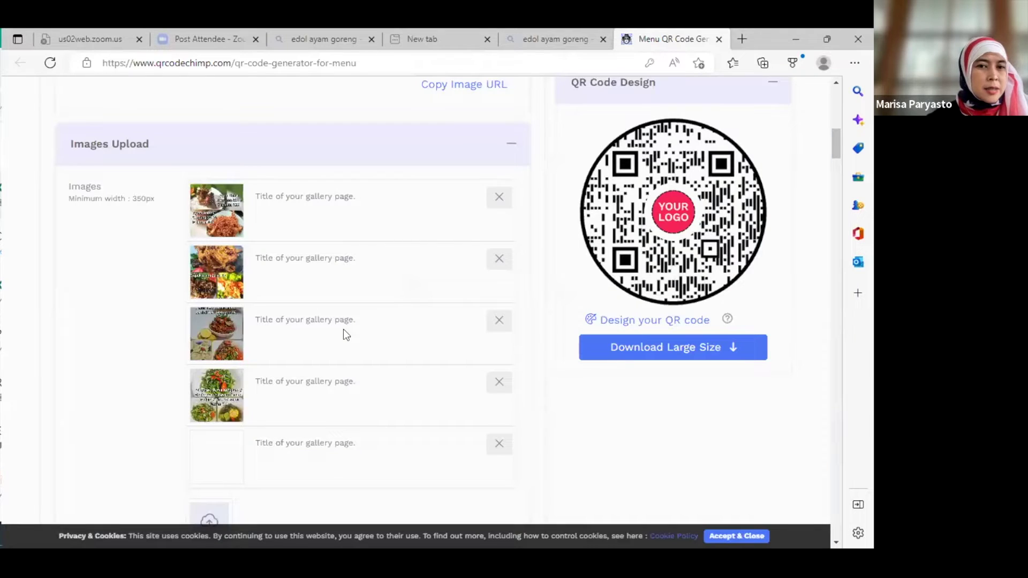
{"action": "left_click", "coordinate": [212, 517]}
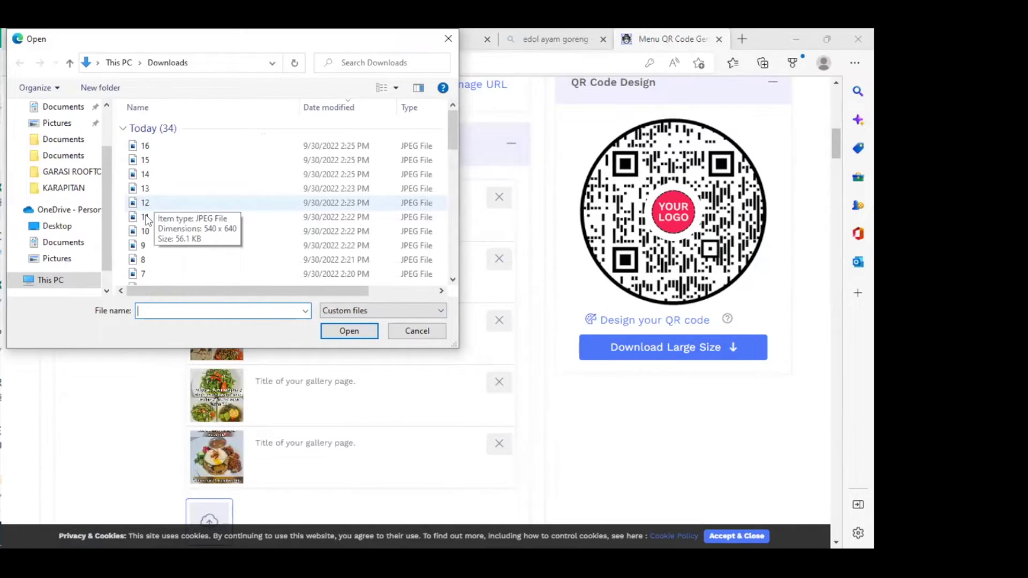
{"action": "left_click", "coordinate": [148, 219]}
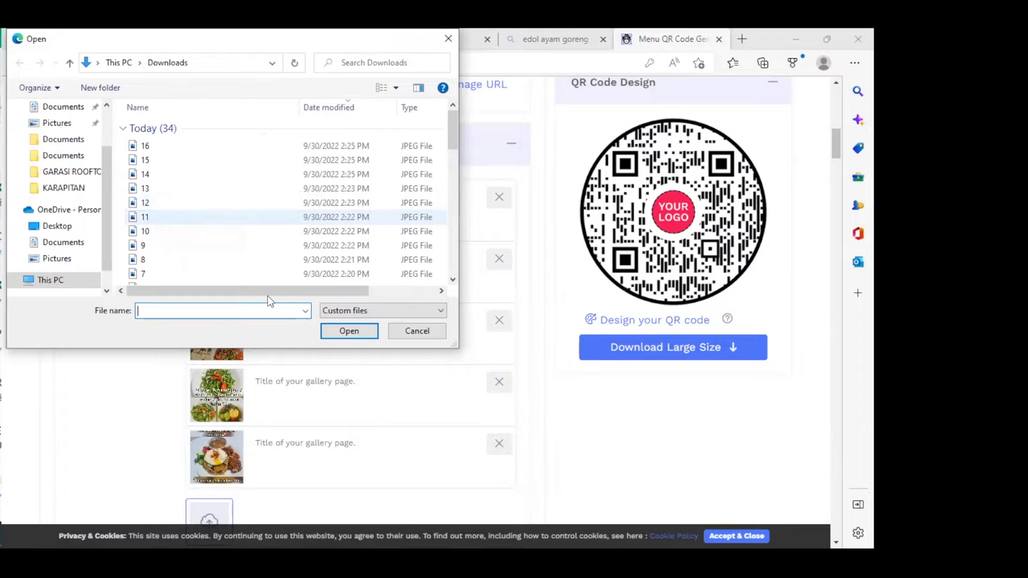
{"action": "left_click", "coordinate": [333, 332]}
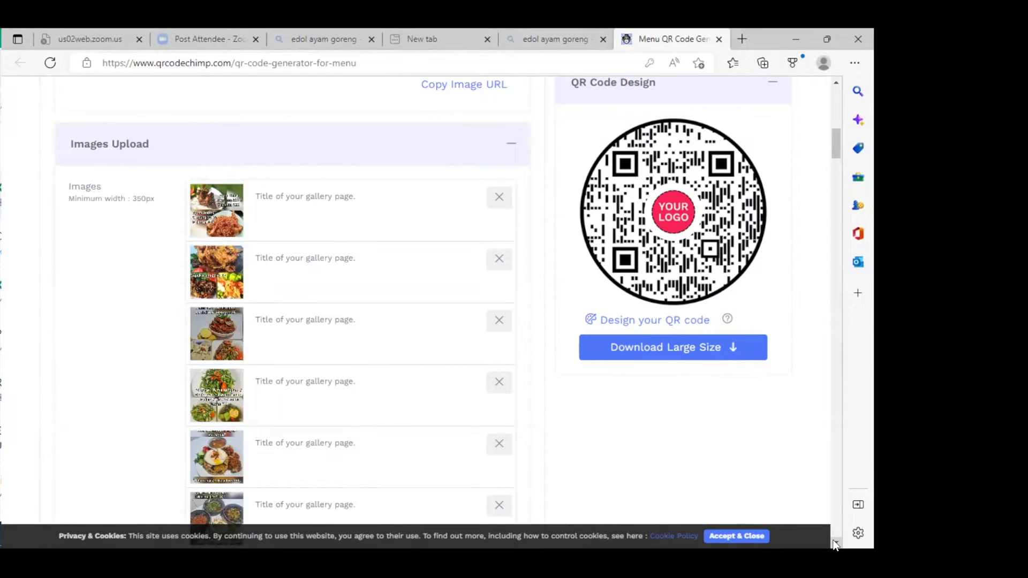
Upload image 10 and then image 9 from the Downloads folder as the seventh and eighth gallery images.
{"action": "scroll", "coordinate": [835, 543], "scroll_direction": "down", "scroll_amount": 2}
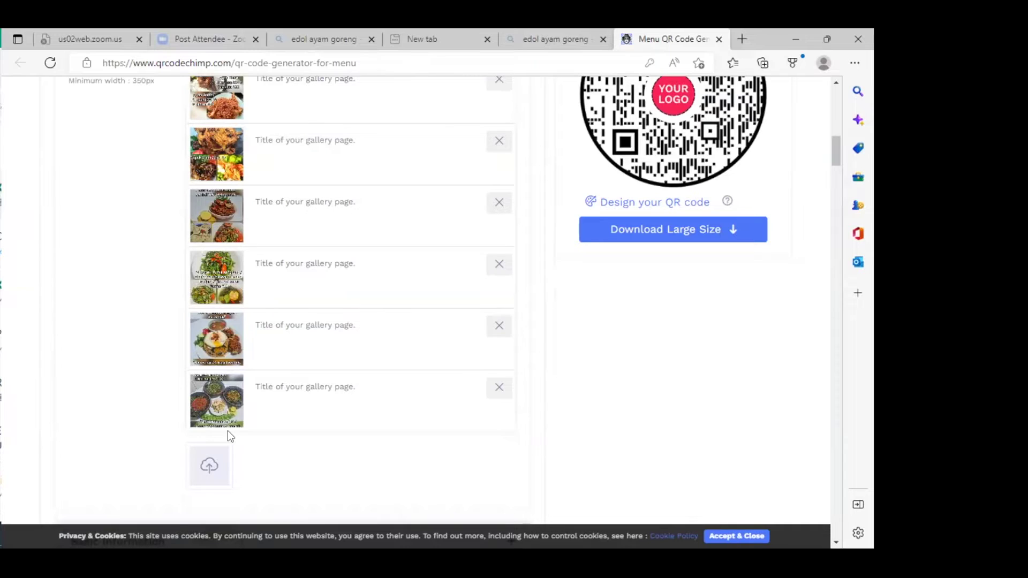
{"action": "left_click", "coordinate": [210, 466]}
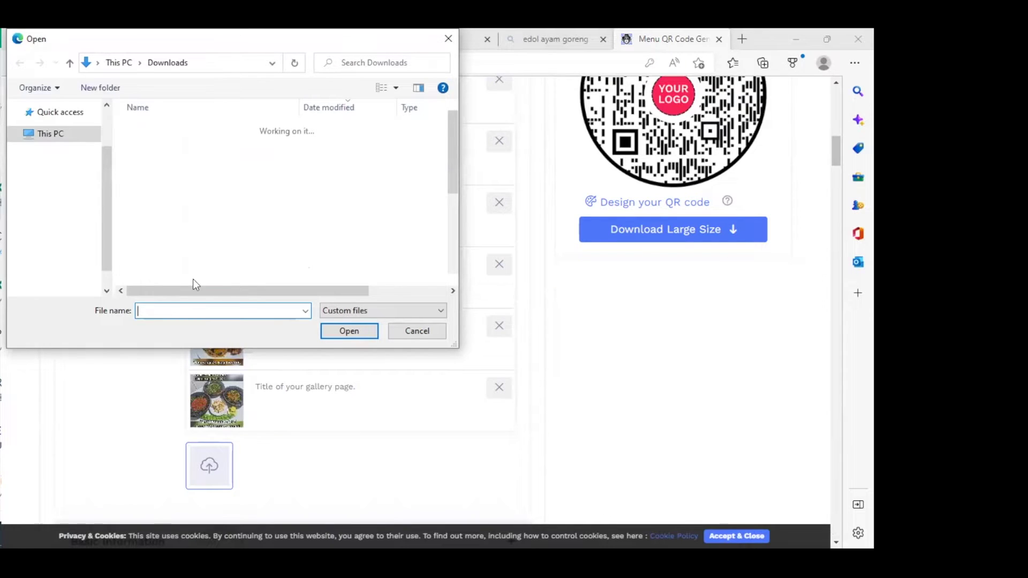
{"action": "left_click", "coordinate": [161, 233]}
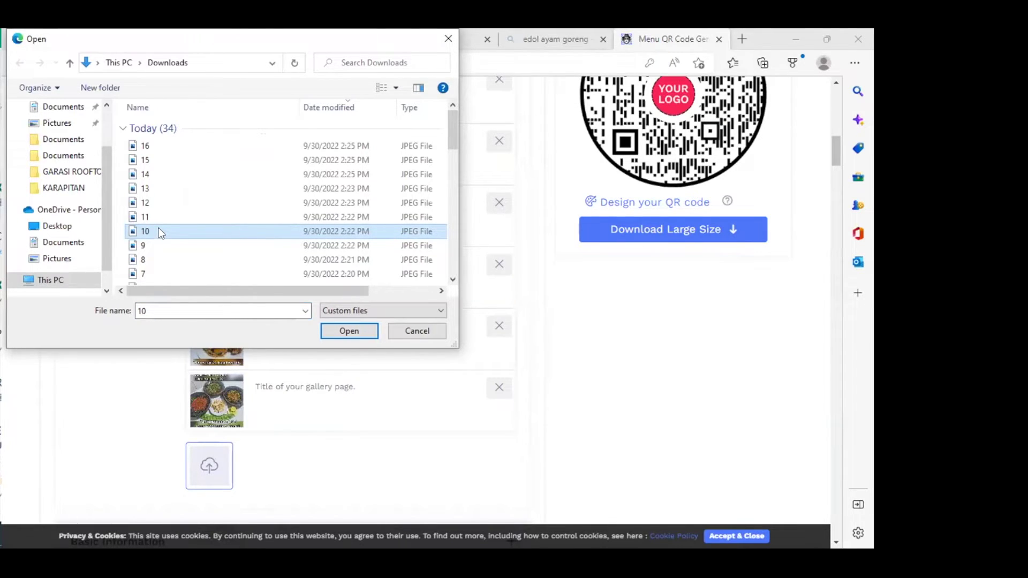
{"action": "left_click", "coordinate": [362, 330]}
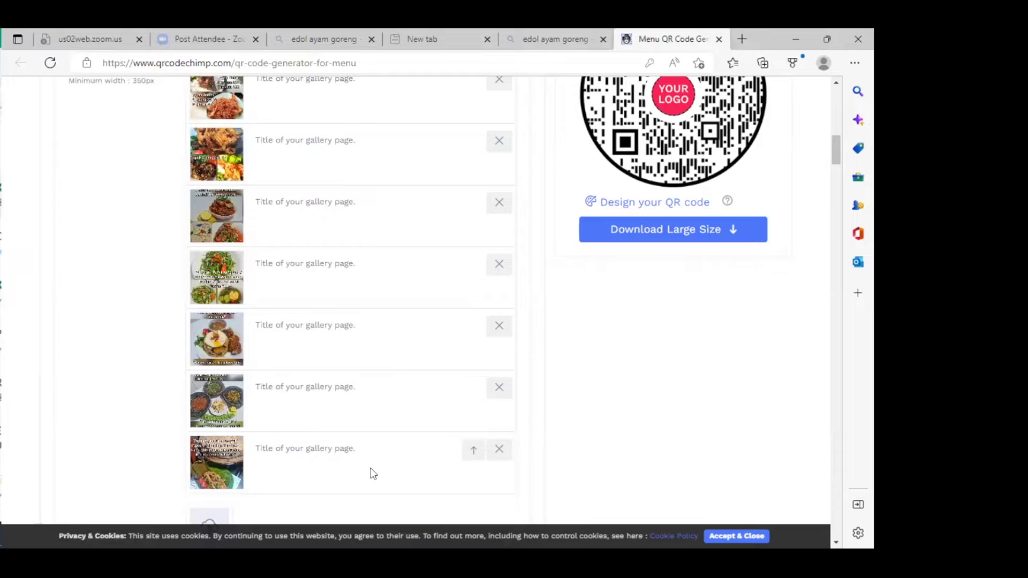
{"action": "left_click", "coordinate": [834, 544]}
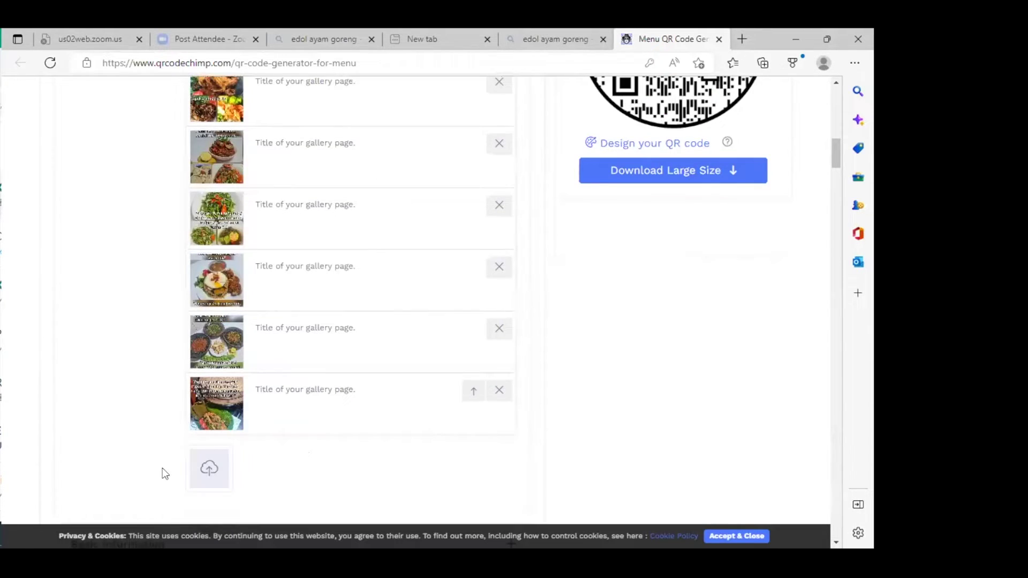
{"action": "left_click", "coordinate": [209, 468]}
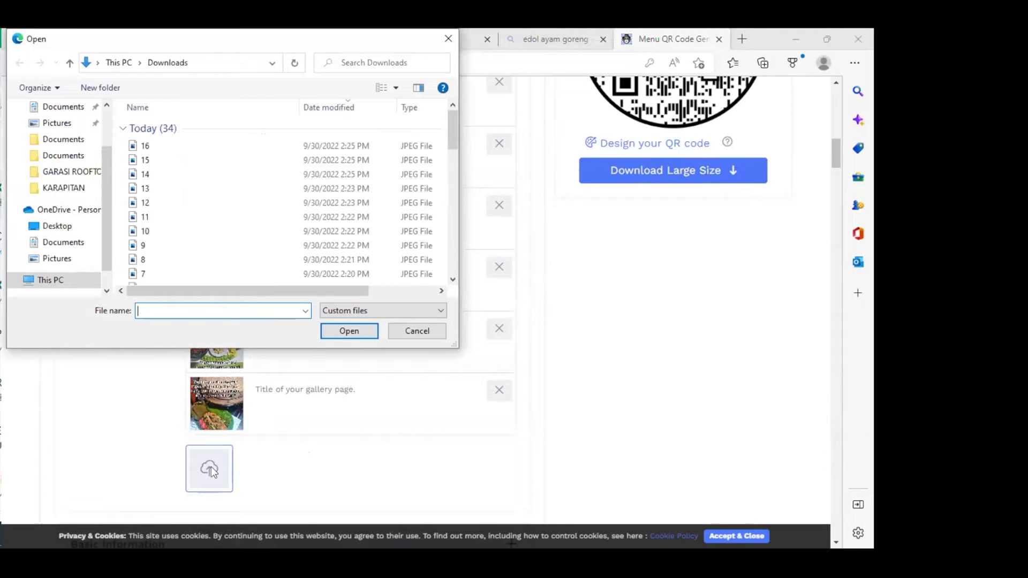
{"action": "left_click", "coordinate": [144, 246]}
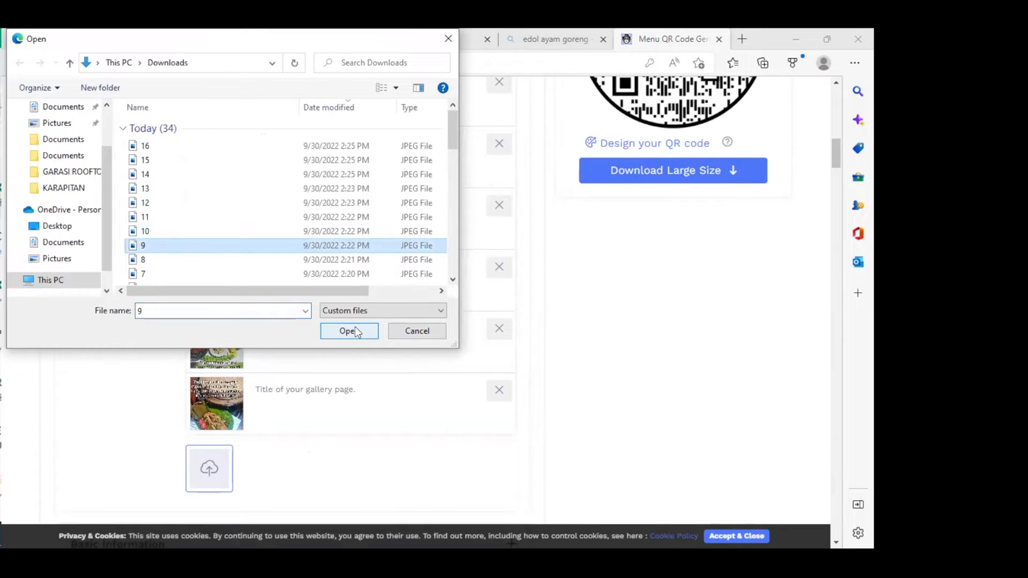
{"action": "left_click", "coordinate": [356, 331]}
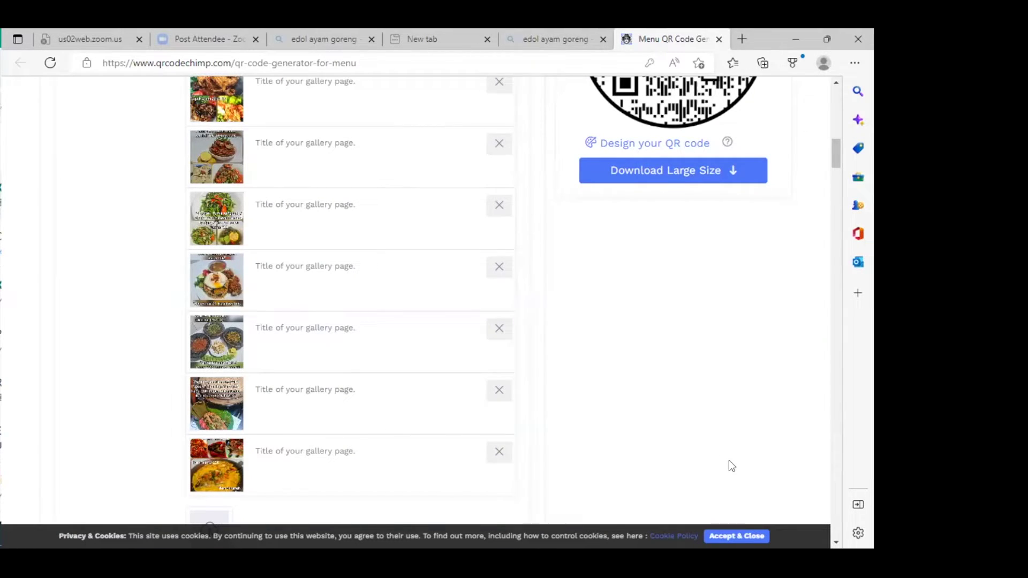
Upload image 8 from the Downloads folder as the ninth gallery image.
{"action": "left_click", "coordinate": [837, 543]}
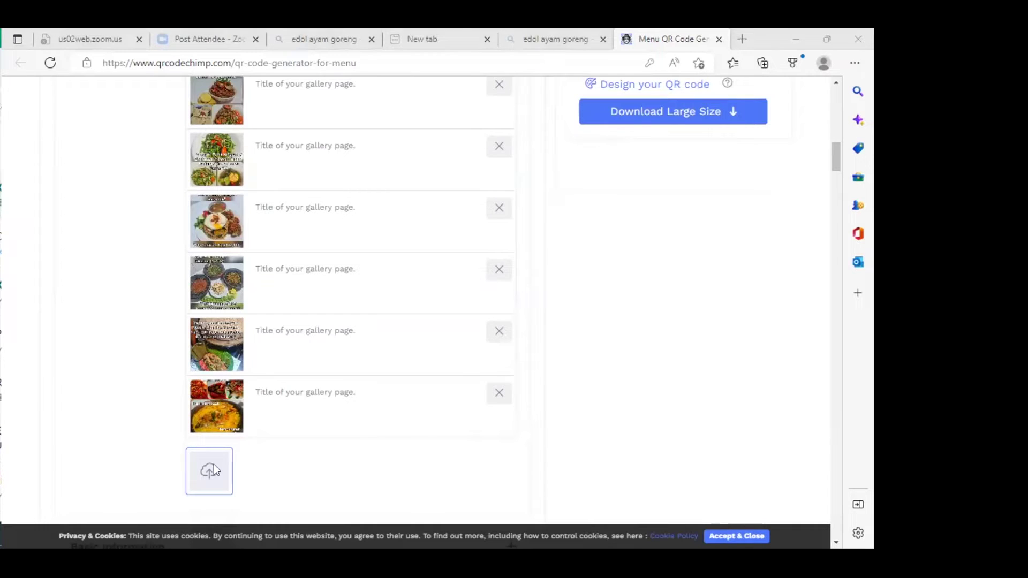
{"action": "left_click", "coordinate": [214, 465]}
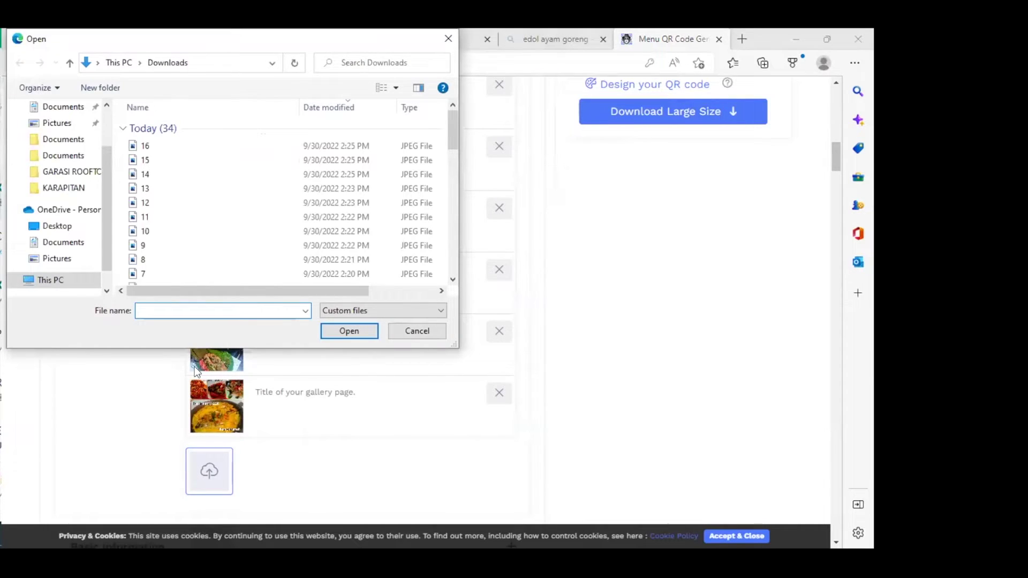
{"action": "left_click", "coordinate": [143, 261]}
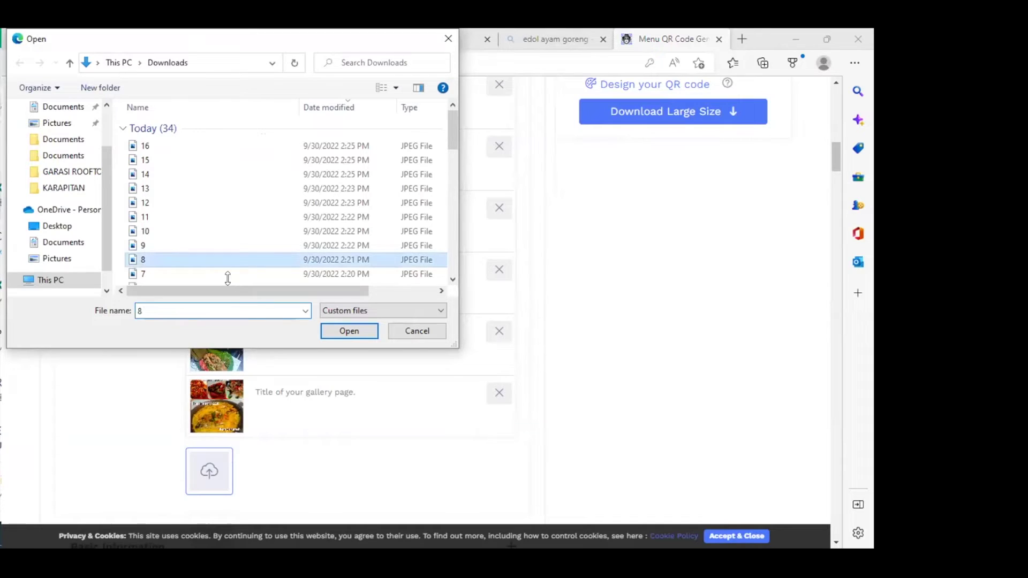
{"action": "left_click", "coordinate": [360, 333]}
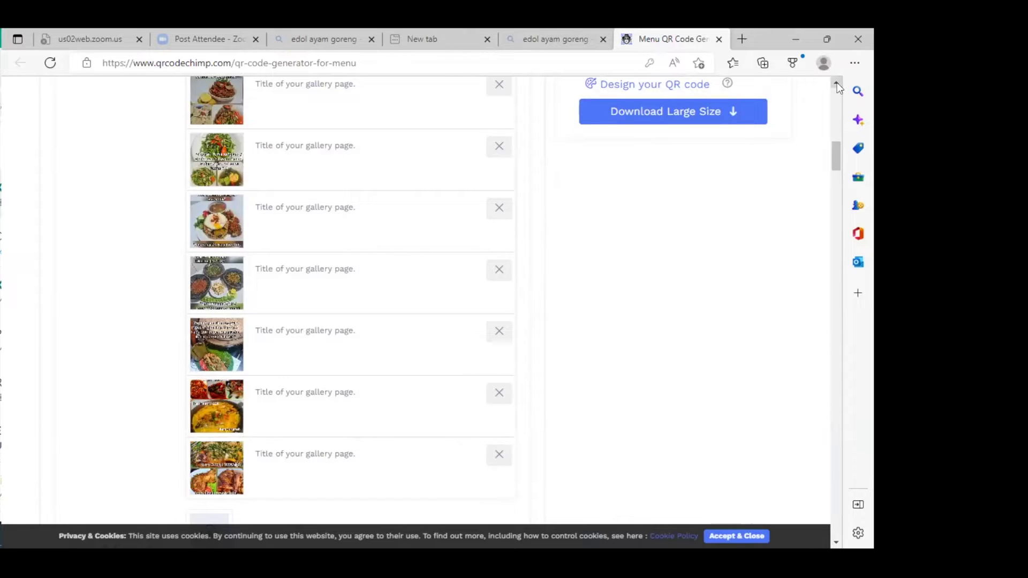
Check the images already in the gallery, and upload image 7 from the Downloads folder as the tenth one.
{"action": "scroll", "coordinate": [837, 83], "scroll_direction": "up", "scroll_amount": 4}
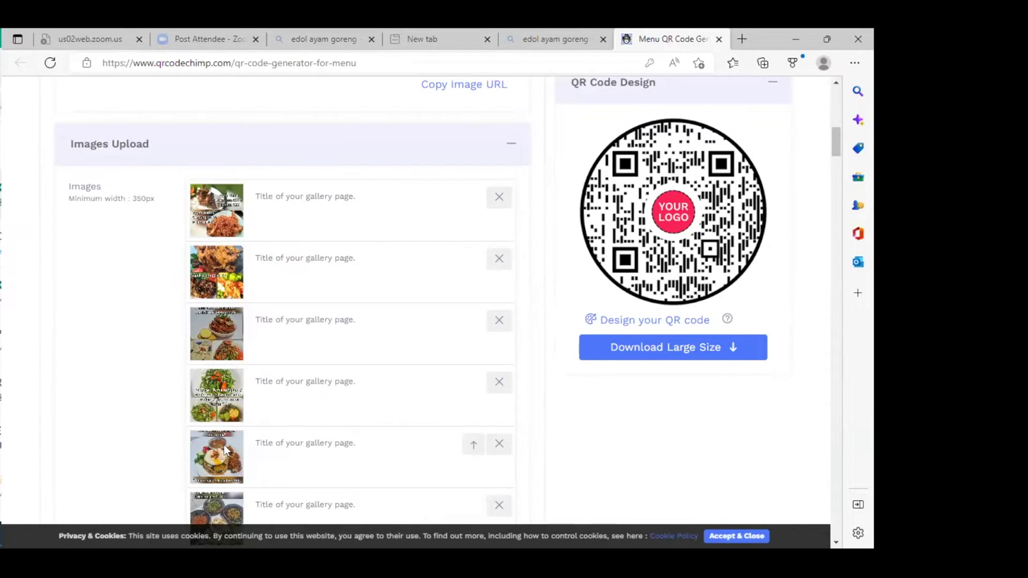
{"action": "left_click", "coordinate": [836, 543]}
{"action": "left_click", "coordinate": [837, 543]}
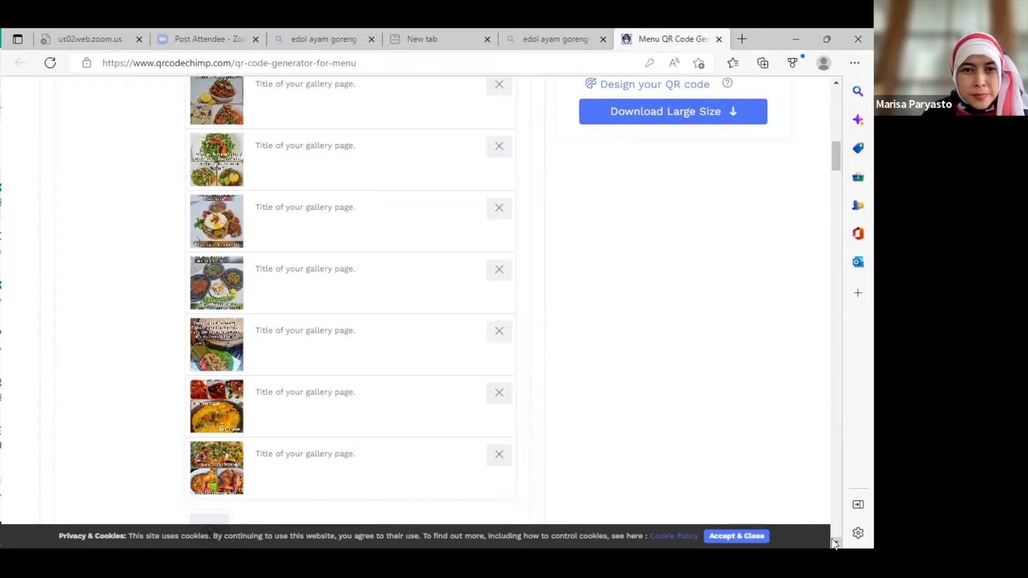
{"action": "scroll", "coordinate": [231, 471], "scroll_direction": "down", "scroll_amount": 1}
{"action": "left_click", "coordinate": [217, 475]}
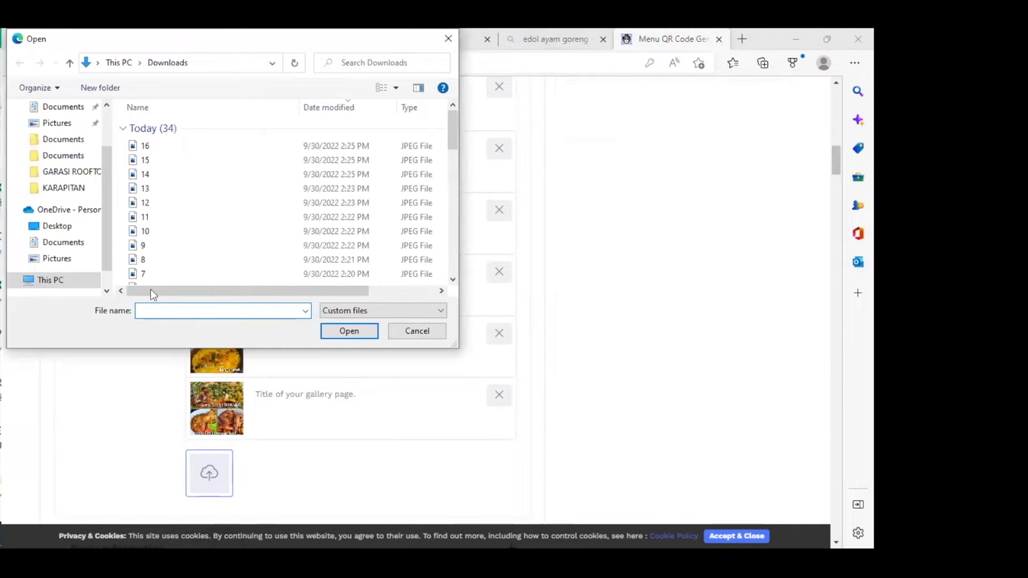
{"action": "left_click", "coordinate": [143, 272]}
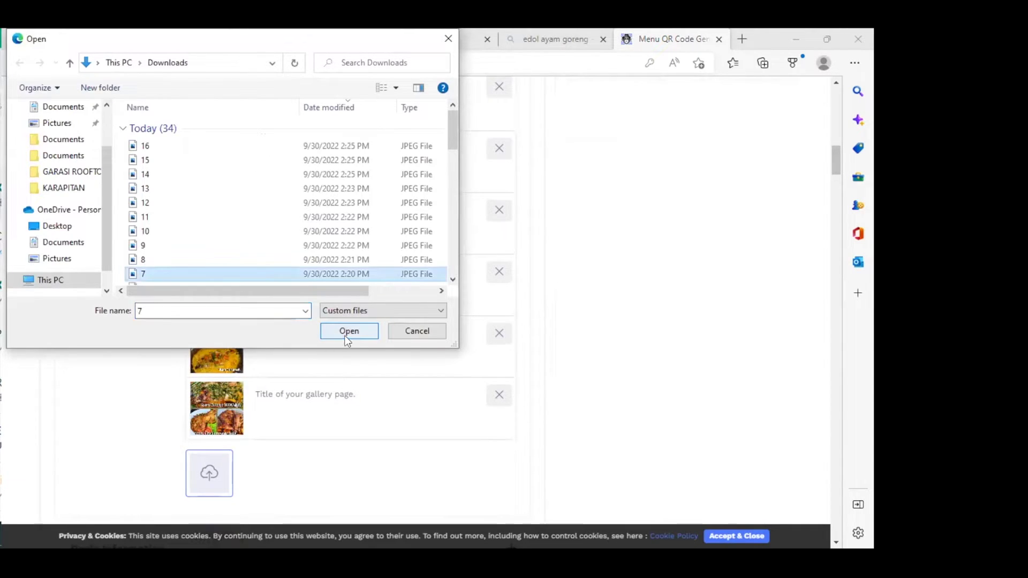
{"action": "left_click", "coordinate": [343, 330]}
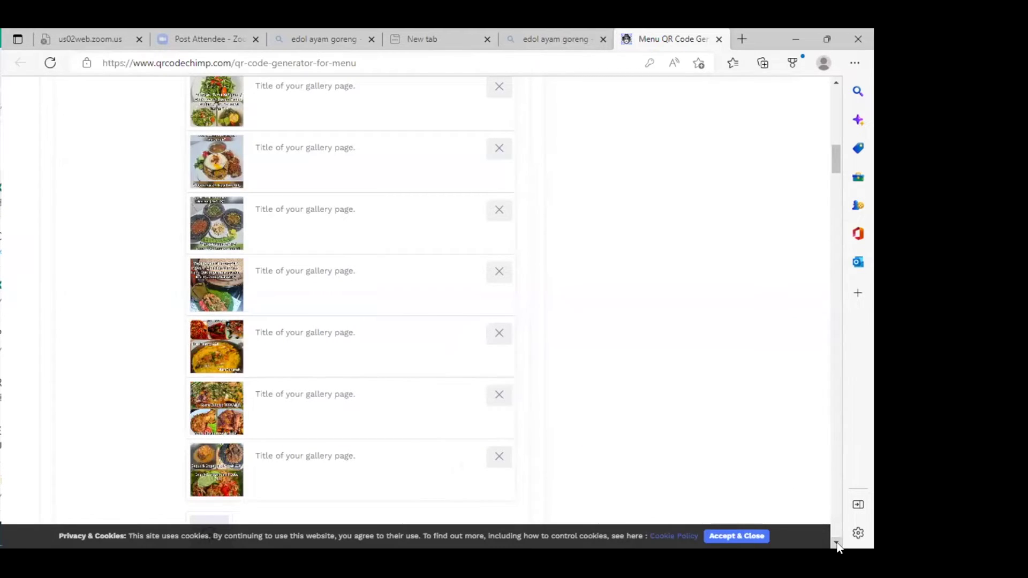
Upload image 6 from the Downloads folder as the eleventh gallery image.
{"action": "scroll", "coordinate": [836, 544], "scroll_direction": "down", "scroll_amount": 3}
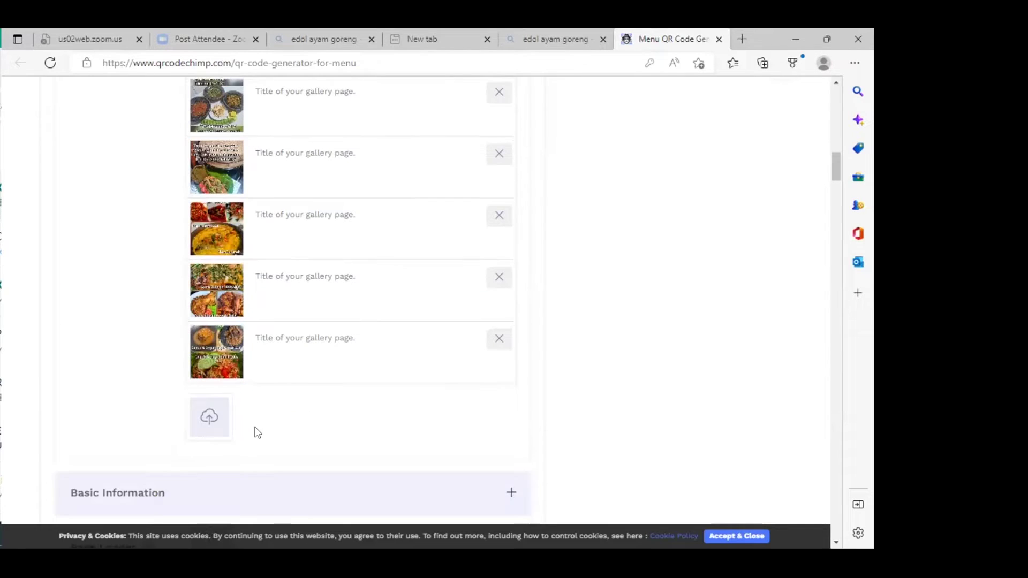
{"action": "left_click", "coordinate": [206, 426]}
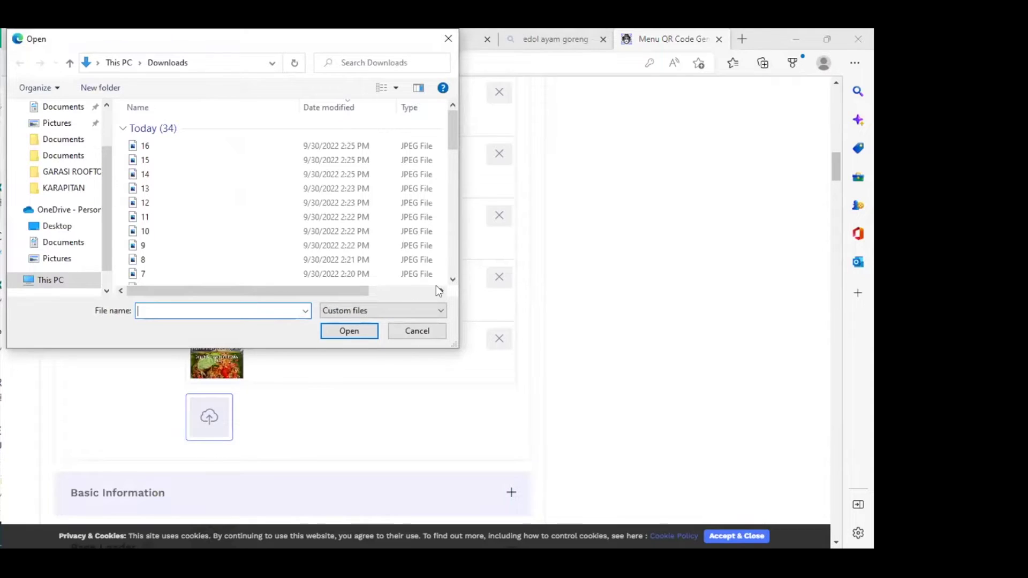
{"action": "left_click", "coordinate": [453, 279]}
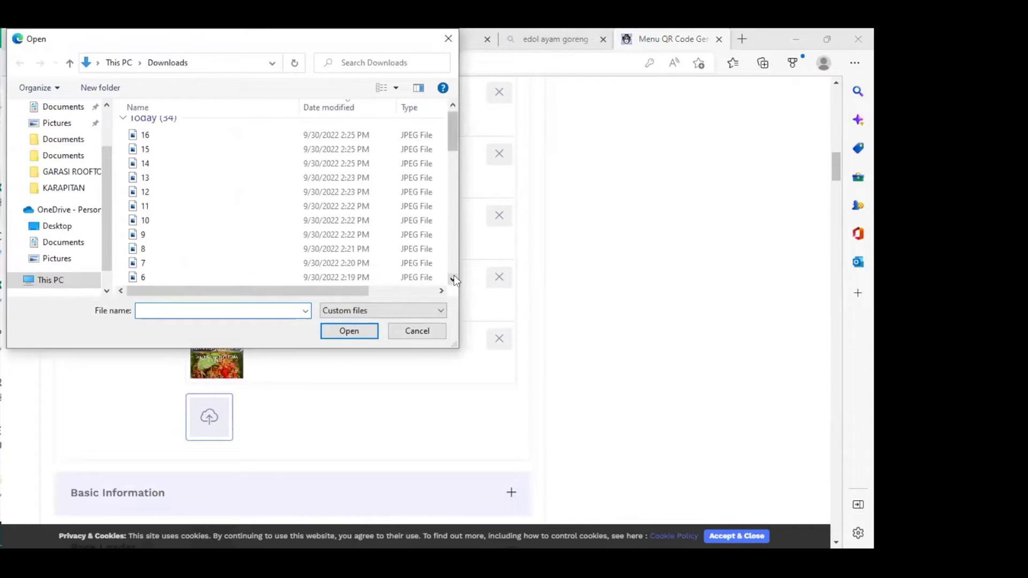
{"action": "left_click", "coordinate": [453, 279]}
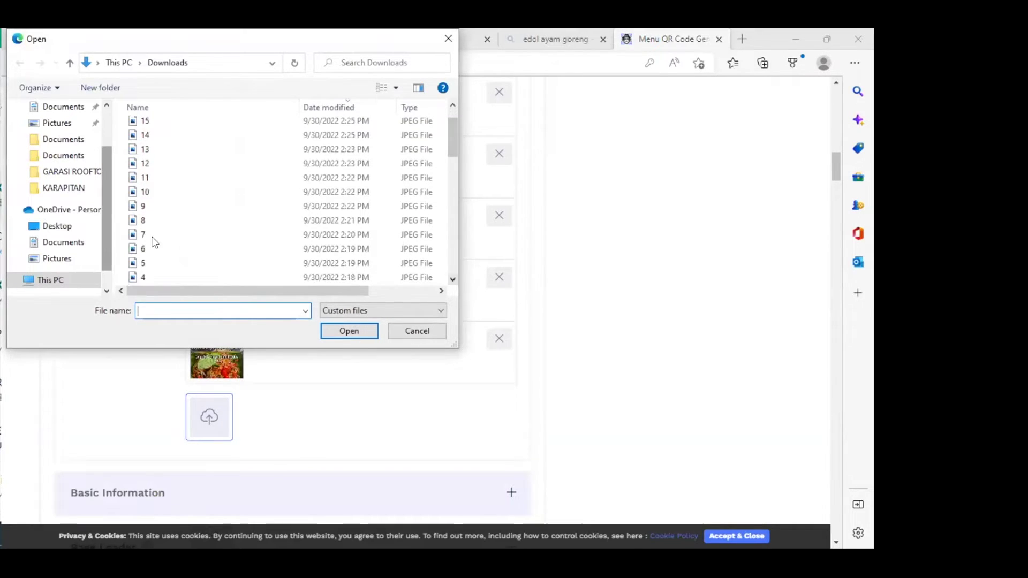
{"action": "left_click", "coordinate": [152, 250]}
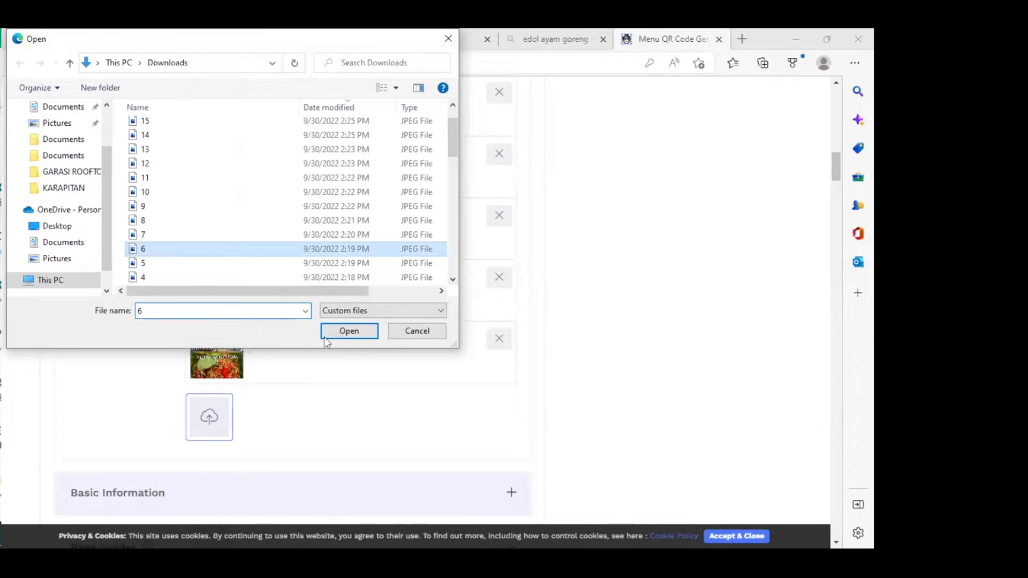
{"action": "left_click", "coordinate": [339, 332]}
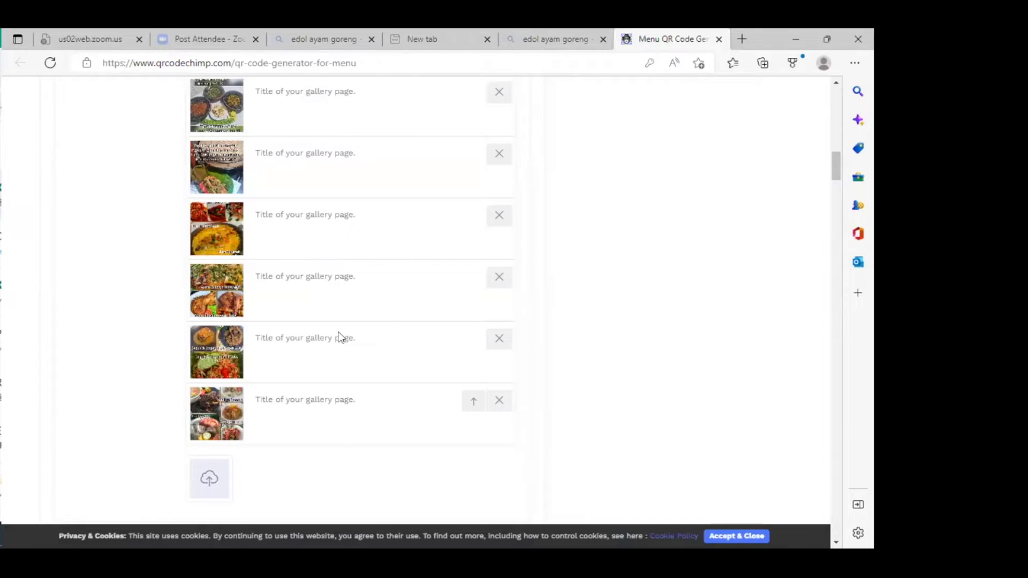
Upload image 5 from the Downloads folder as the twelfth gallery image.
{"action": "left_click", "coordinate": [835, 544]}
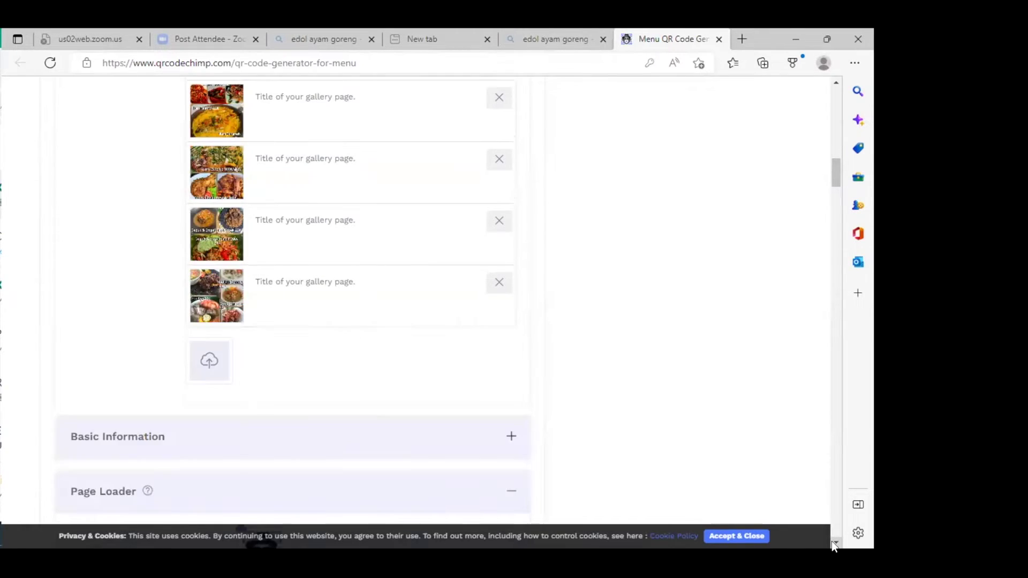
{"action": "left_click", "coordinate": [209, 362]}
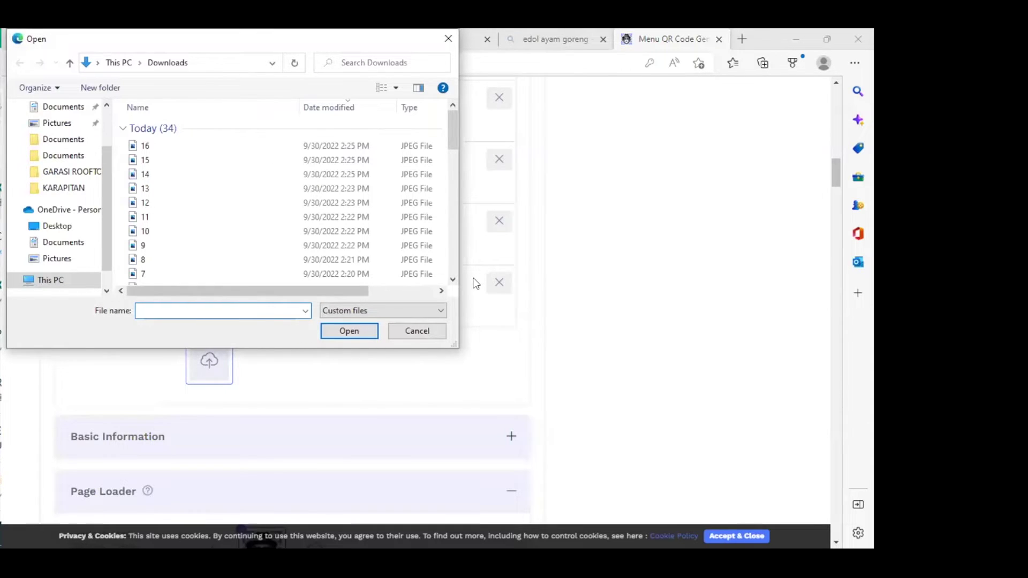
{"action": "left_click", "coordinate": [453, 280]}
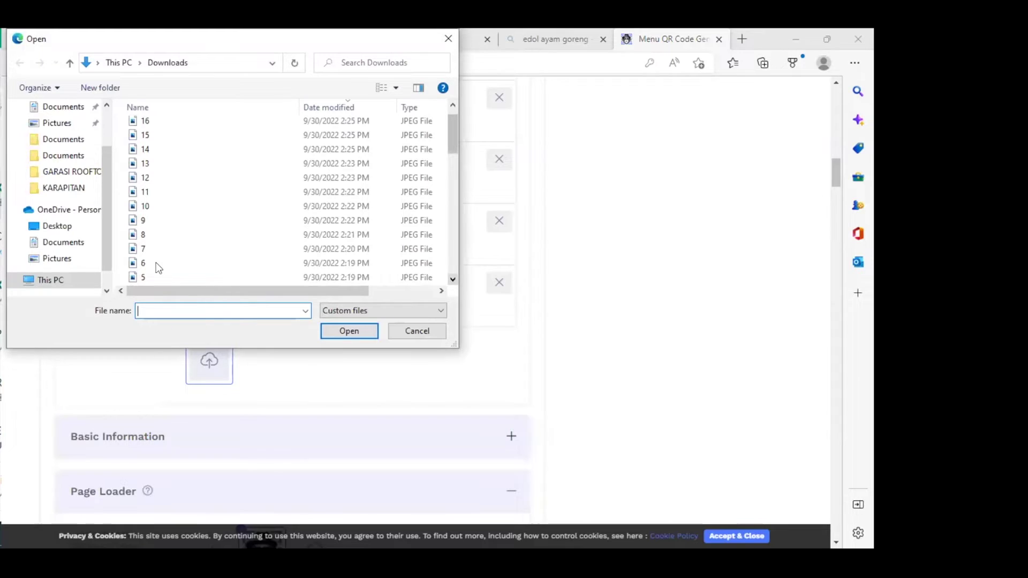
{"action": "scroll", "coordinate": [150, 265], "scroll_direction": "down", "scroll_amount": 1}
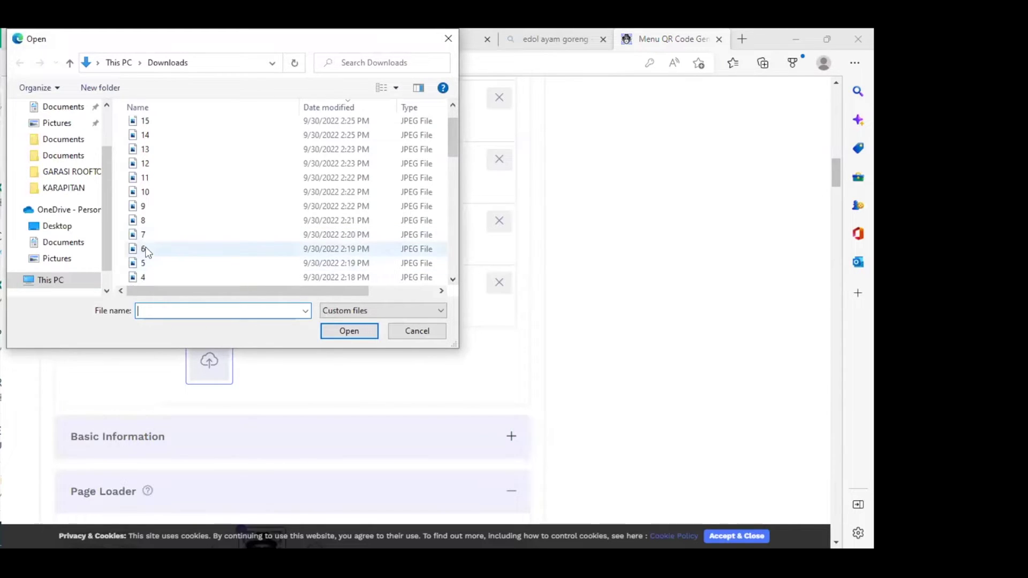
{"action": "left_click", "coordinate": [146, 250]}
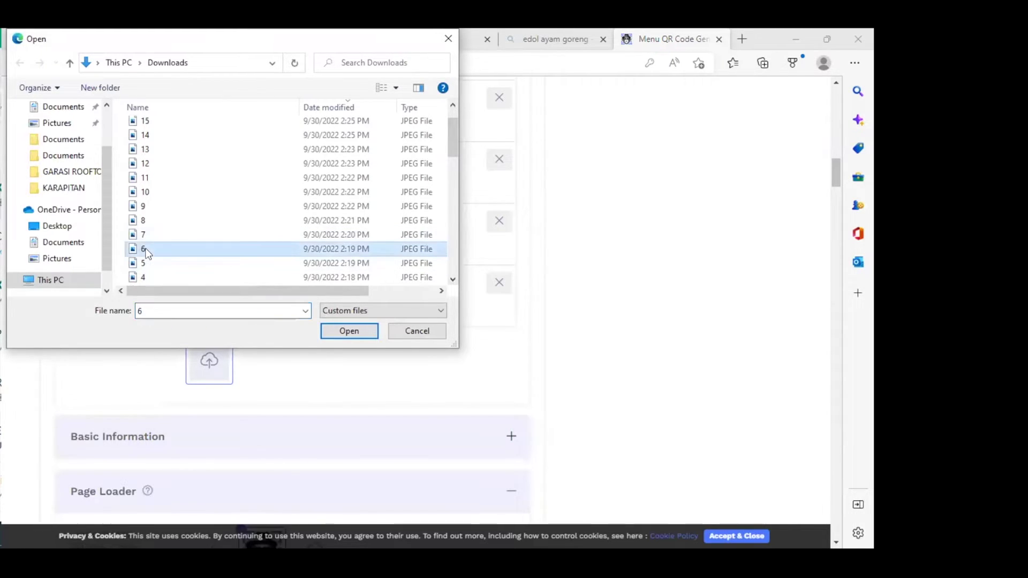
{"action": "left_click", "coordinate": [144, 265]}
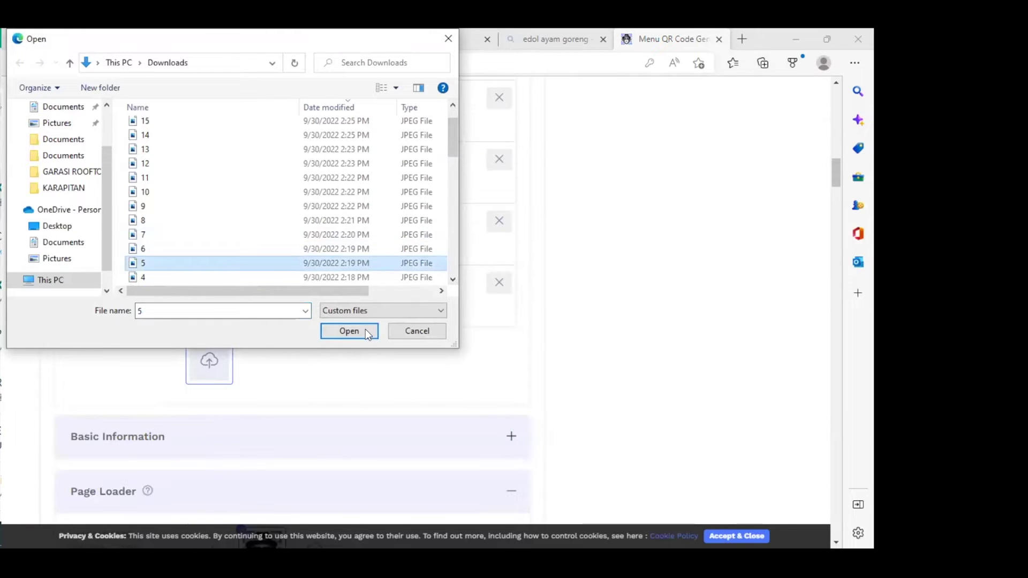
{"action": "left_click", "coordinate": [349, 331]}
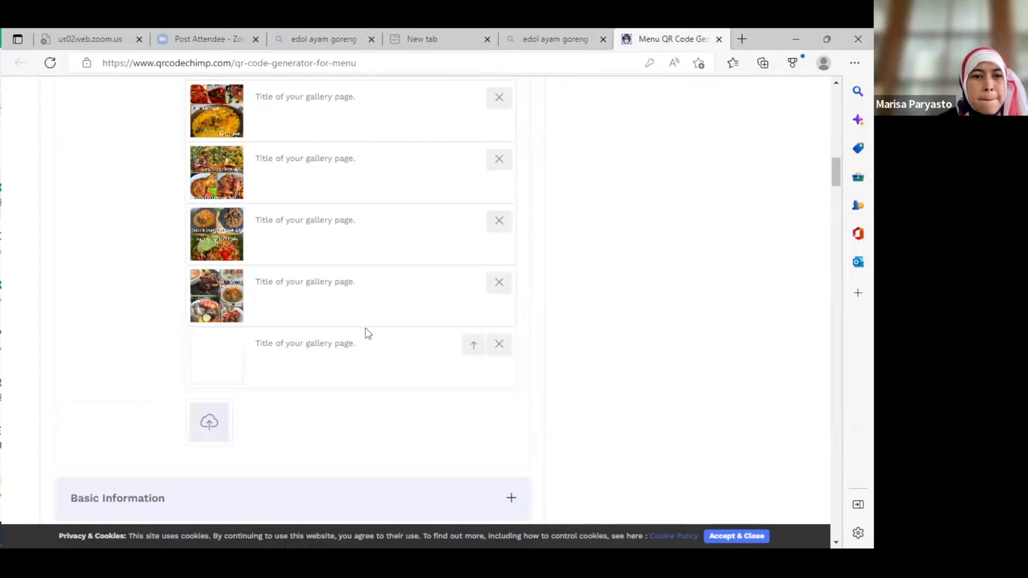
{"action": "left_click", "coordinate": [210, 423]}
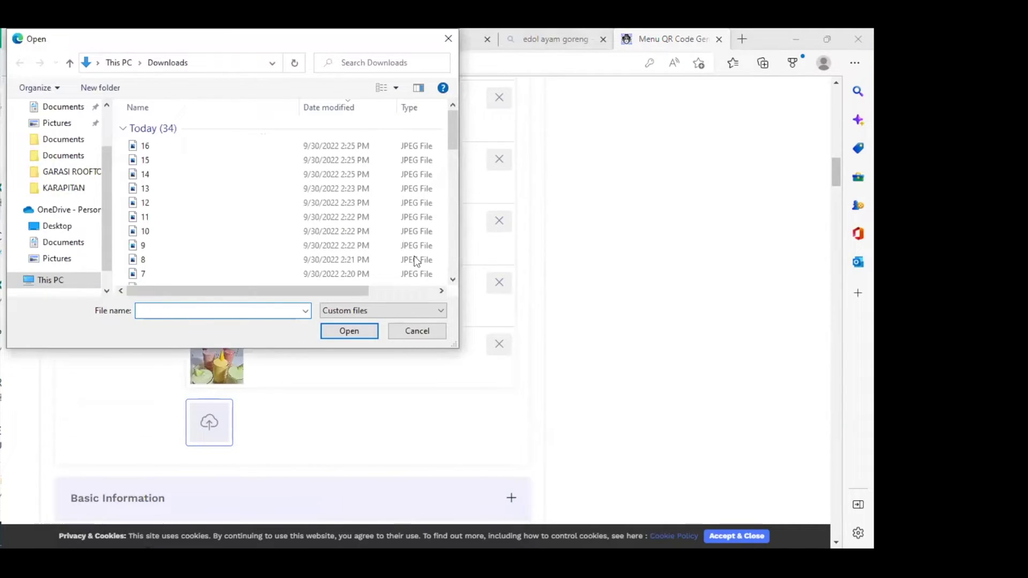
{"action": "left_click", "coordinate": [453, 279]}
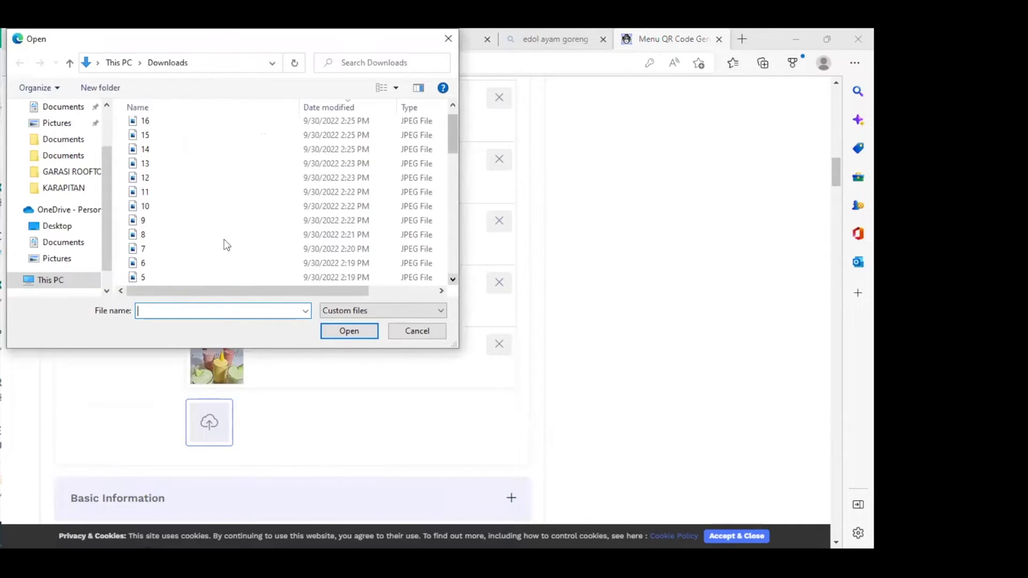
{"action": "left_click", "coordinate": [166, 263]}
{"action": "left_click", "coordinate": [362, 330]}
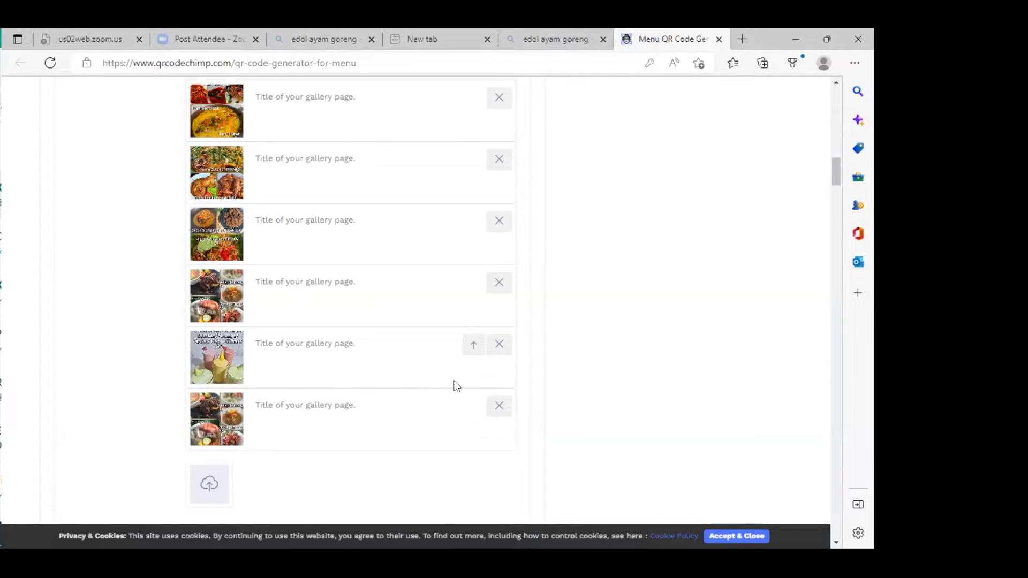
{"action": "left_click", "coordinate": [499, 407]}
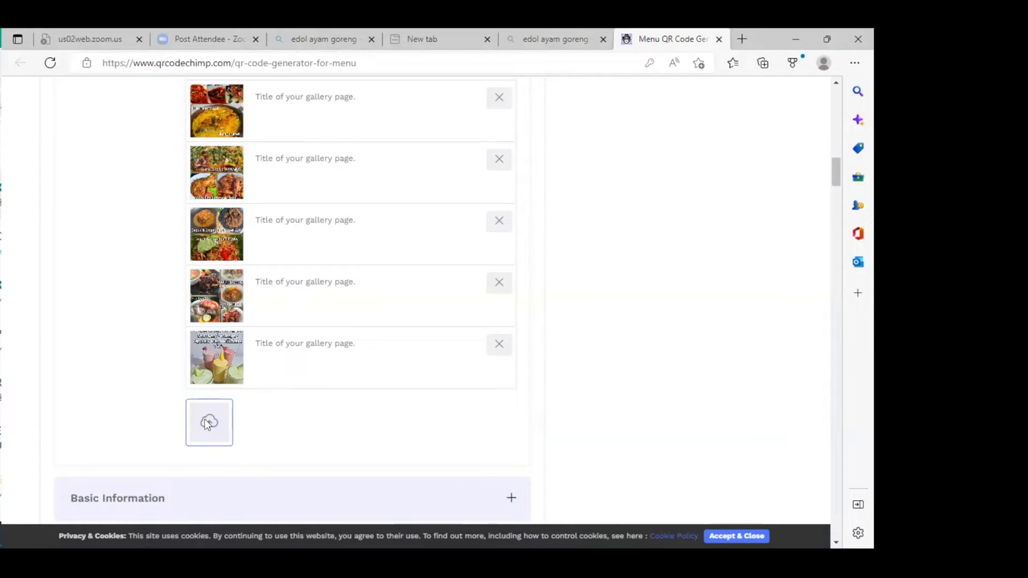
{"action": "left_click", "coordinate": [204, 419]}
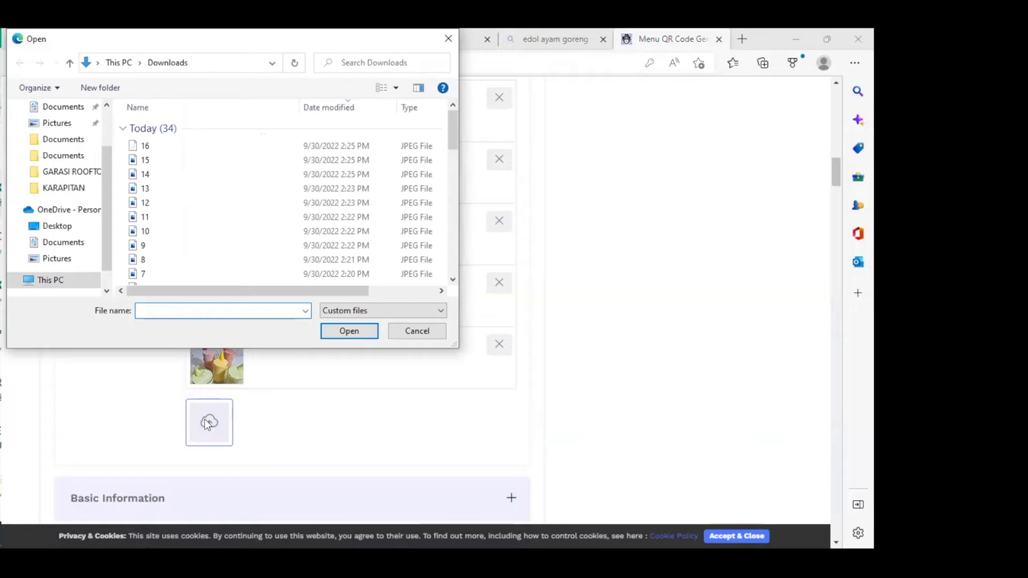
{"action": "left_click", "coordinate": [453, 279]}
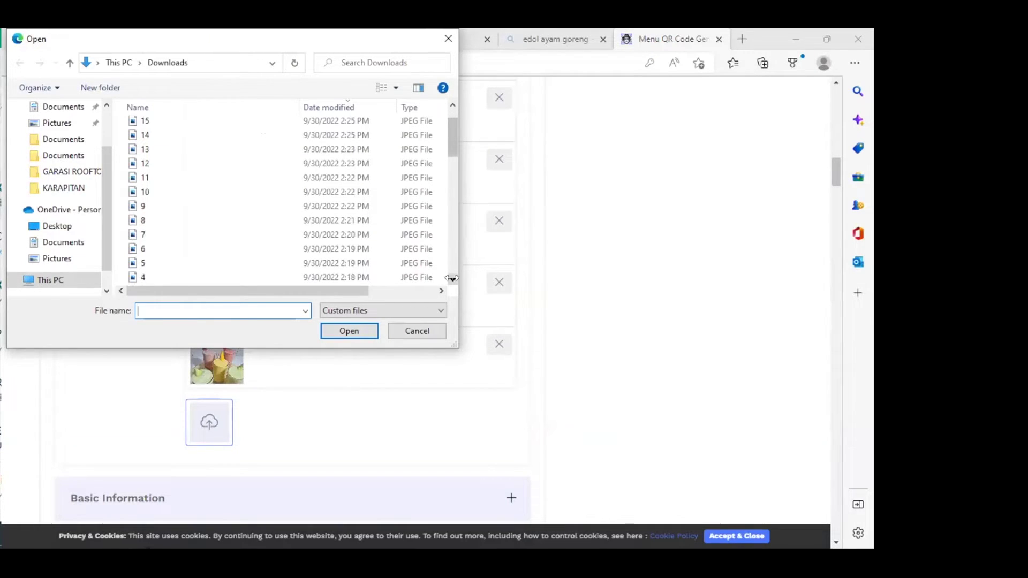
{"action": "scroll", "coordinate": [166, 249], "scroll_direction": "down", "scroll_amount": 1}
{"action": "left_click", "coordinate": [160, 249]}
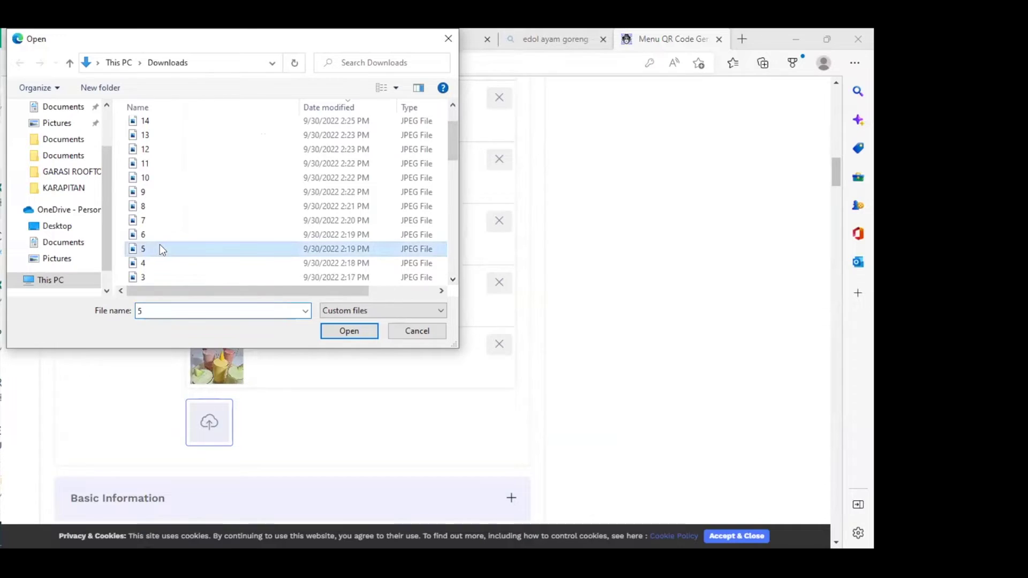
{"action": "left_click", "coordinate": [350, 333]}
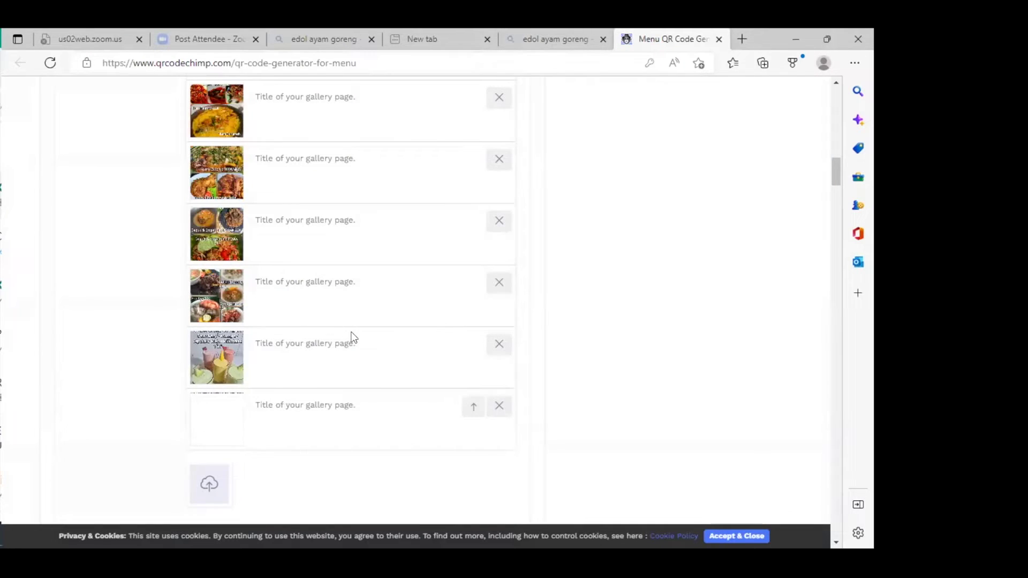
{"action": "left_click", "coordinate": [498, 408]}
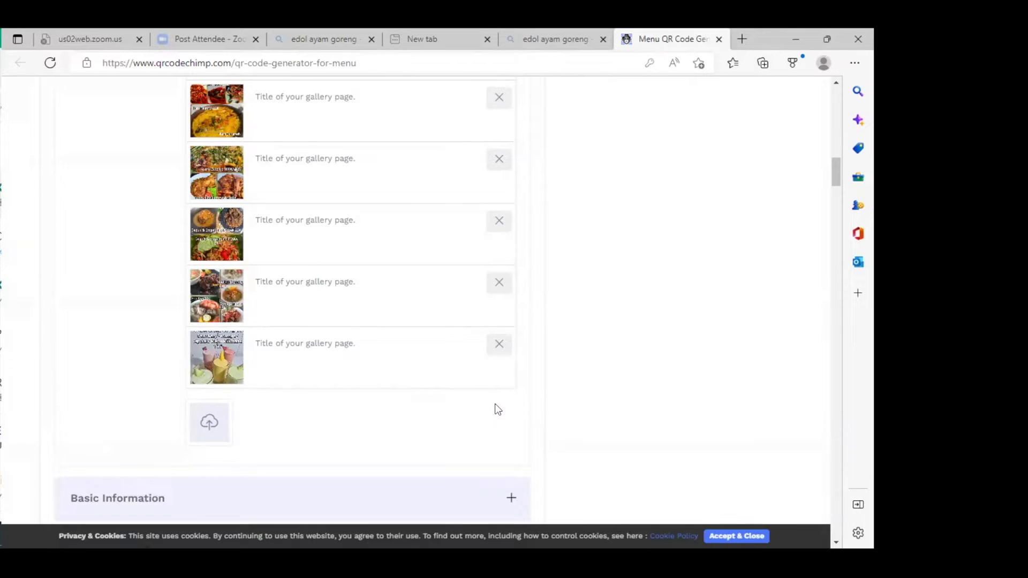
Upload image 4 from the Downloads folder as the thirteenth gallery image.
{"action": "left_click", "coordinate": [216, 423]}
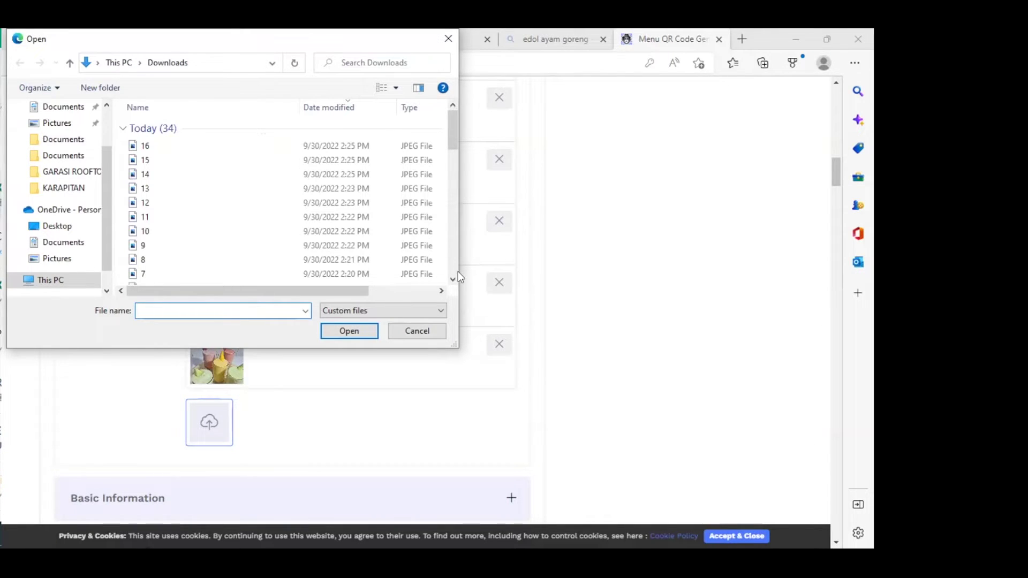
{"action": "left_click", "coordinate": [452, 281]}
{"action": "left_click", "coordinate": [452, 281]}
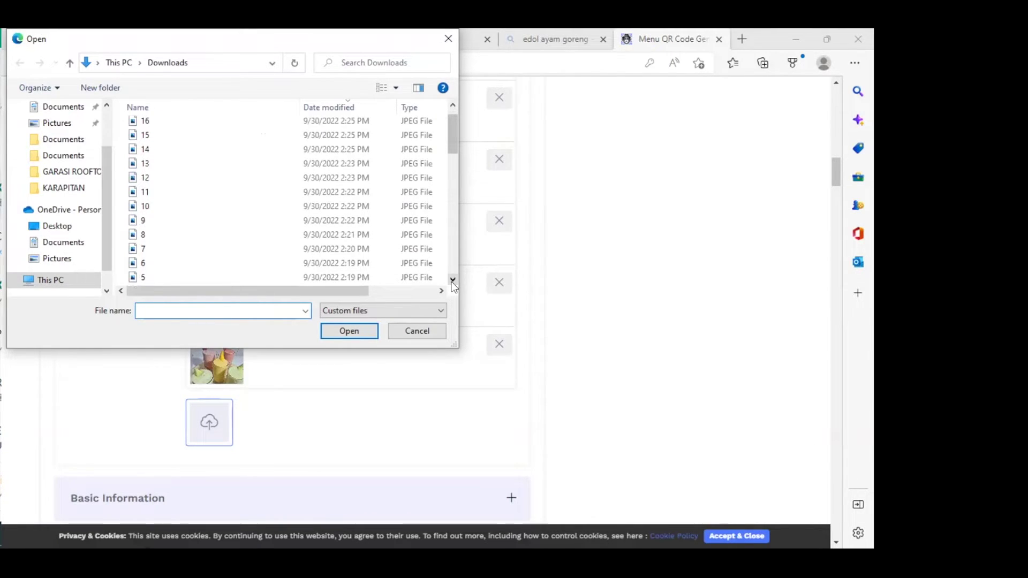
{"action": "left_click", "coordinate": [452, 280]}
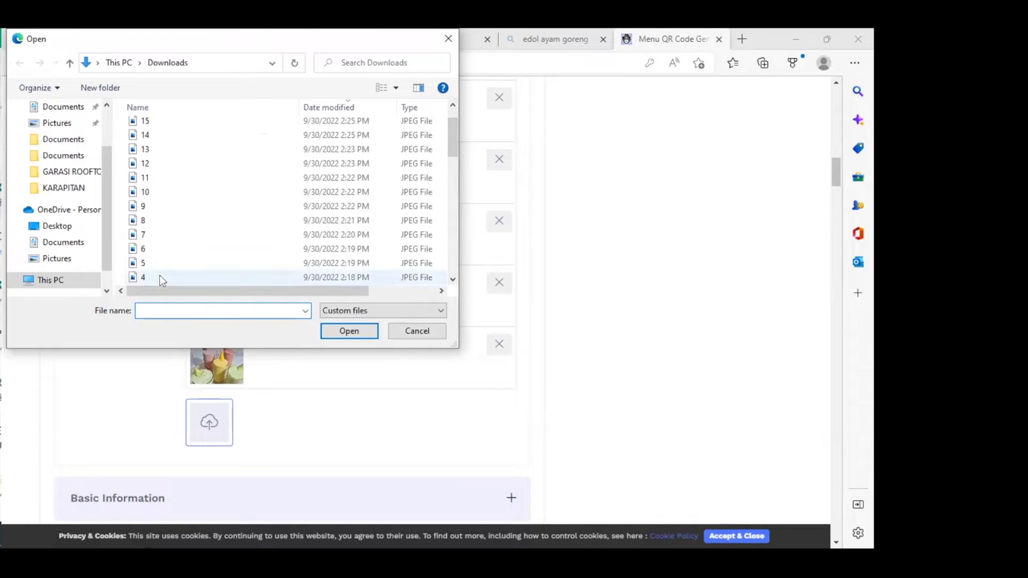
{"action": "left_click", "coordinate": [159, 276]}
{"action": "left_click", "coordinate": [349, 331]}
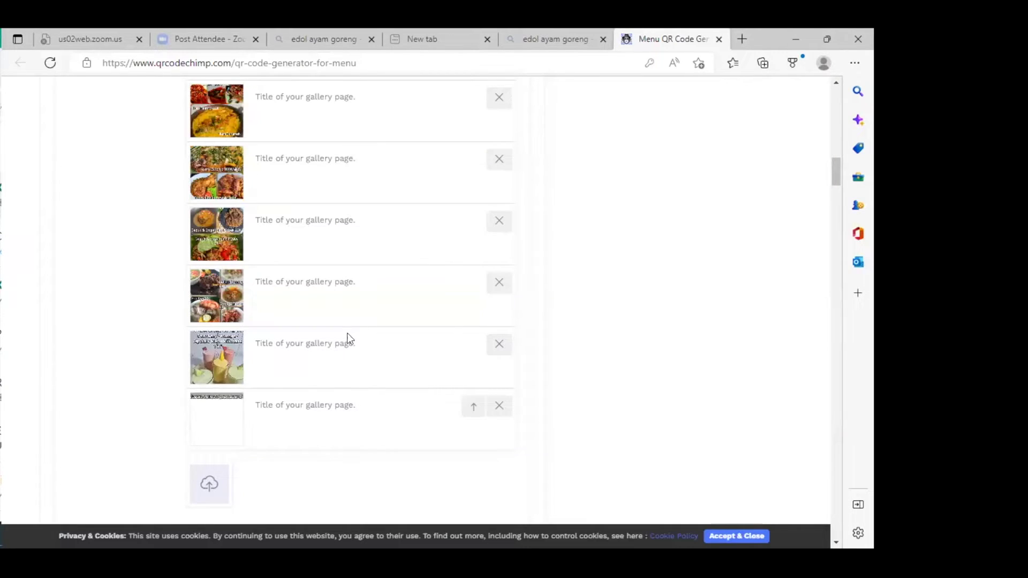
Upload image 3 from the Downloads folder as the fourteenth gallery image.
{"action": "left_click", "coordinate": [209, 485]}
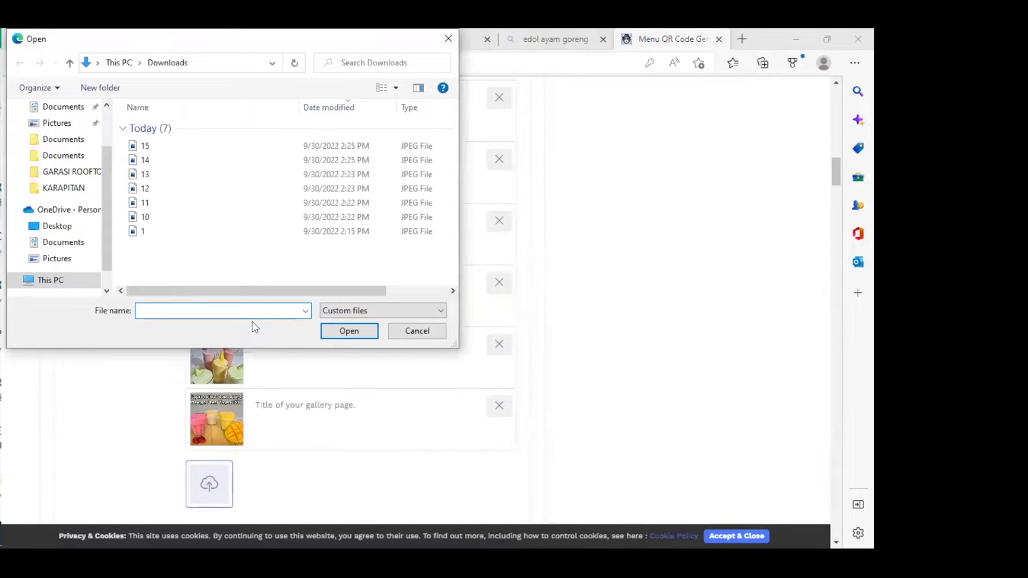
{"action": "left_click", "coordinate": [453, 280]}
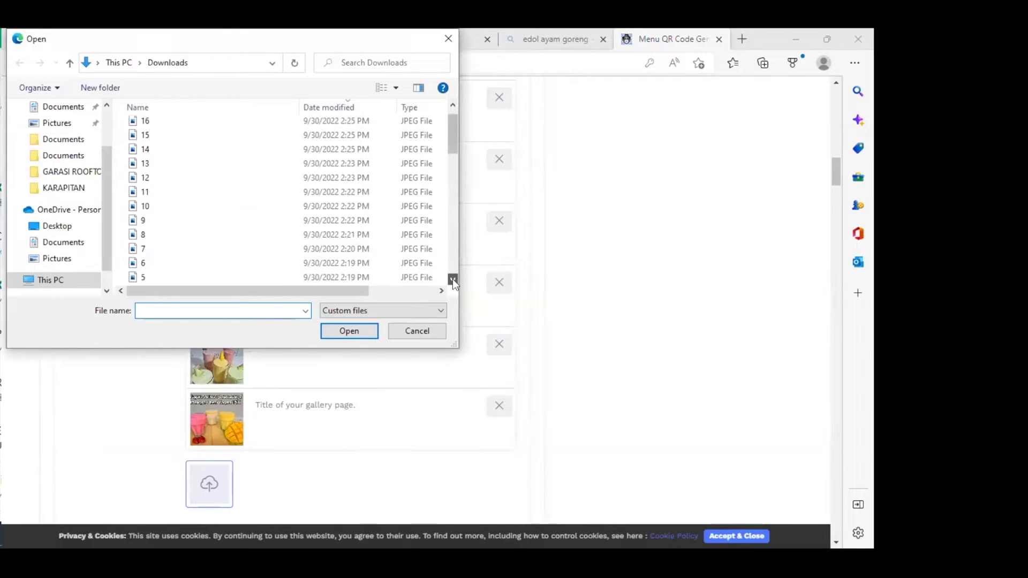
{"action": "left_click", "coordinate": [452, 279]}
{"action": "left_click", "coordinate": [452, 280]}
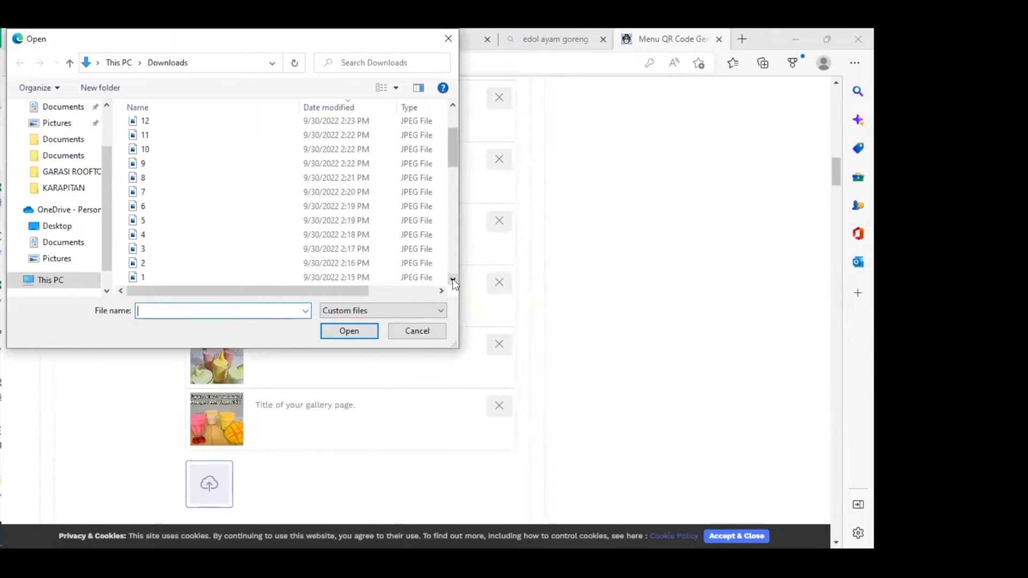
{"action": "left_click", "coordinate": [155, 250]}
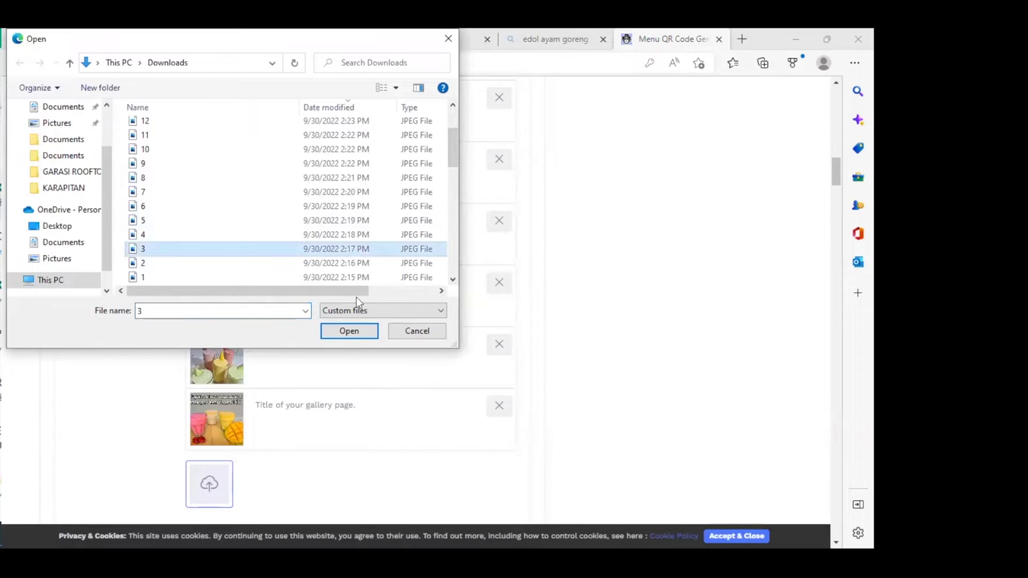
{"action": "left_click", "coordinate": [350, 331]}
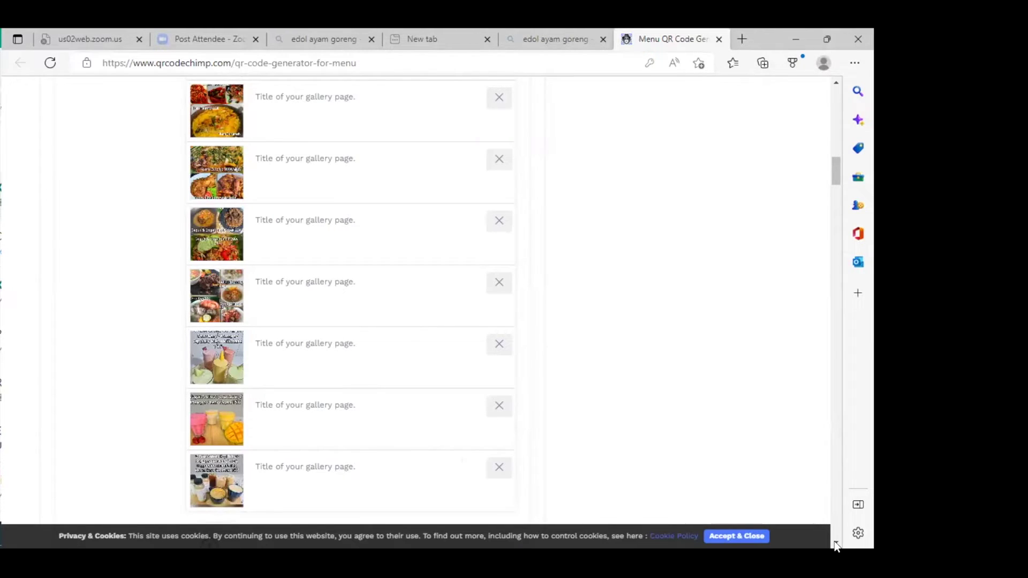
Upload image 2 from the Downloads folder as the fifteenth gallery image.
{"action": "scroll", "coordinate": [835, 542], "scroll_direction": "down", "scroll_amount": 3}
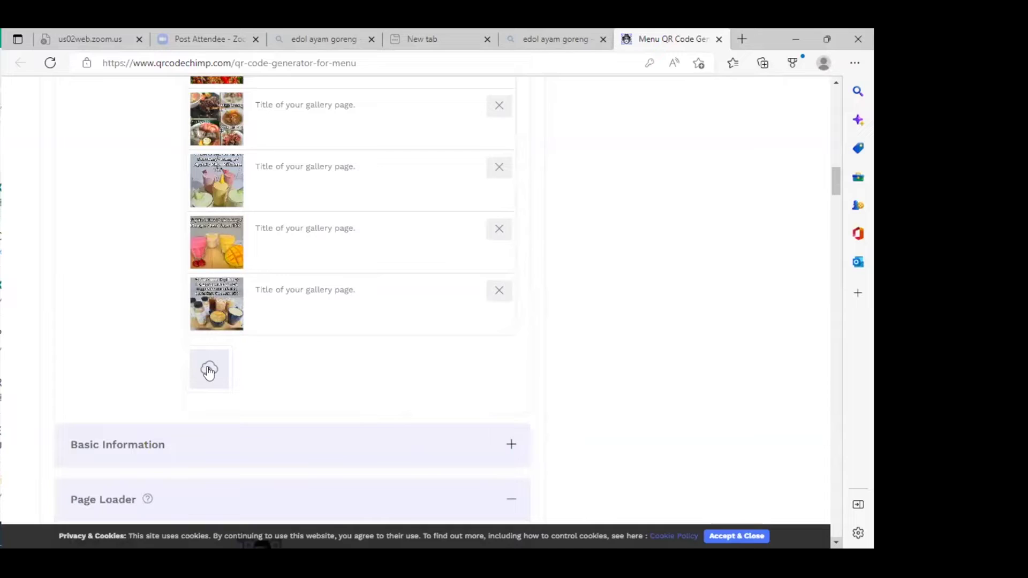
{"action": "left_click", "coordinate": [211, 369]}
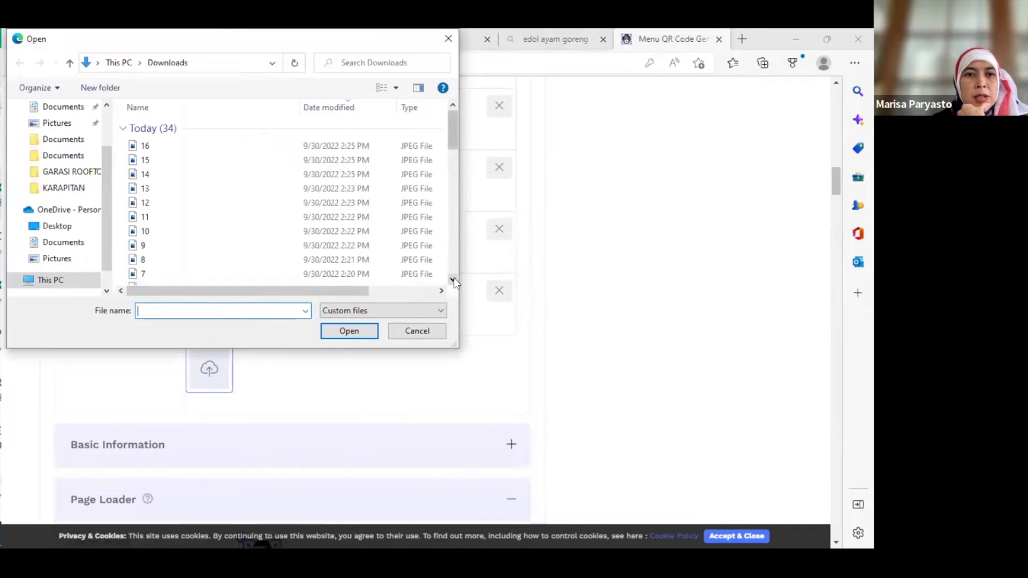
{"action": "left_click", "coordinate": [454, 279]}
{"action": "left_click", "coordinate": [454, 279]}
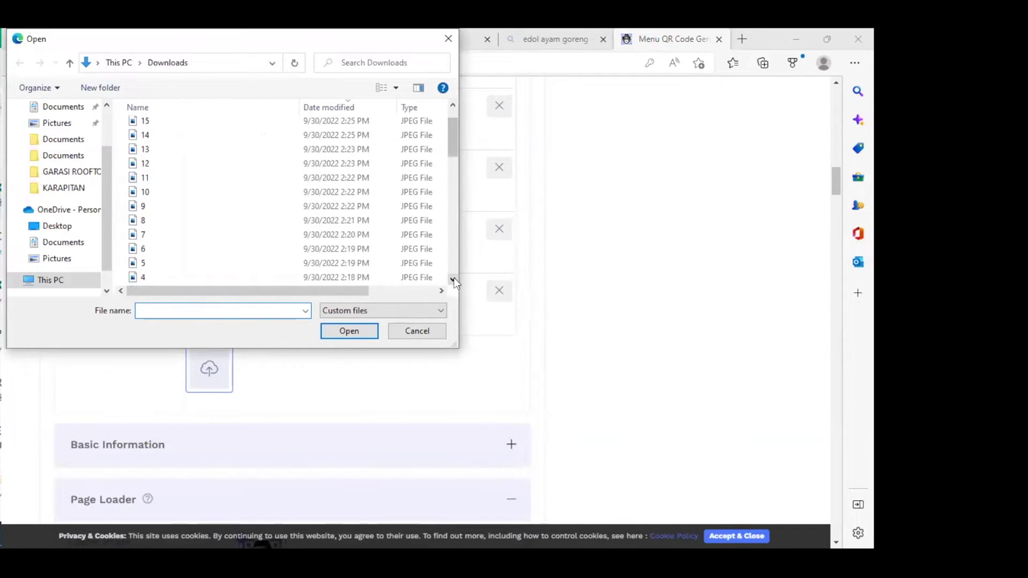
{"action": "left_click", "coordinate": [453, 279]}
{"action": "left_click", "coordinate": [454, 279]}
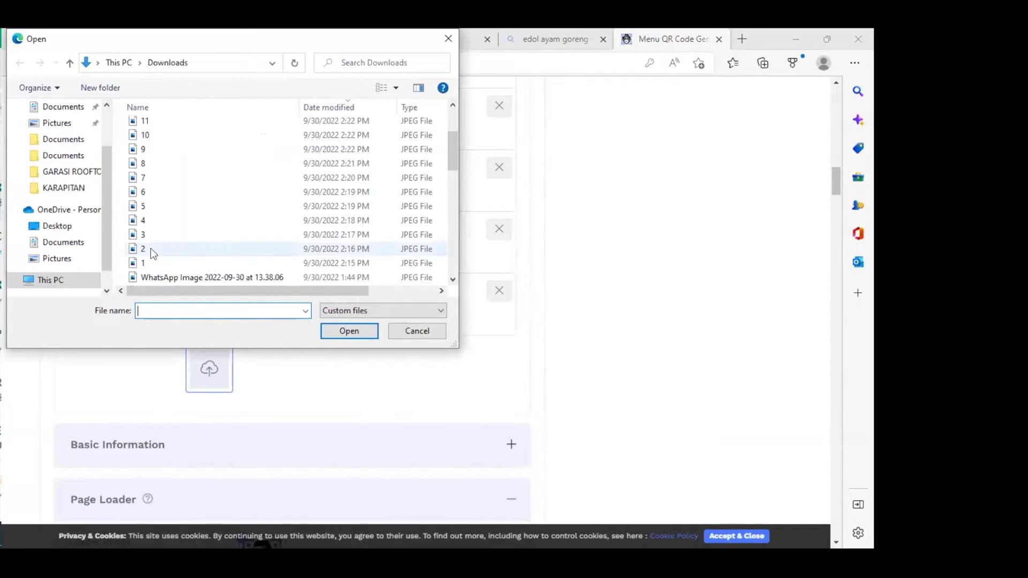
{"action": "left_click", "coordinate": [150, 250]}
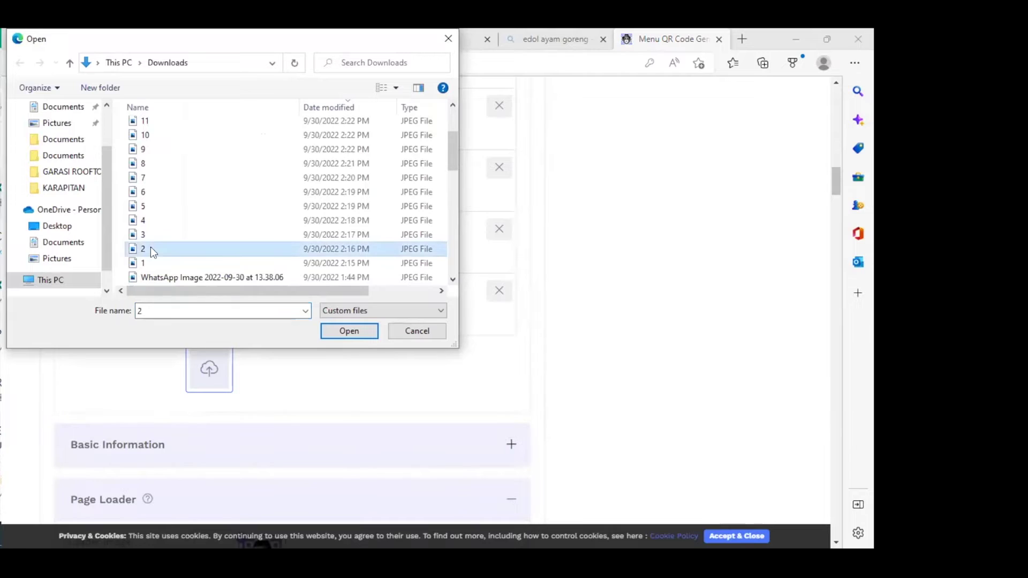
{"action": "left_click", "coordinate": [365, 329]}
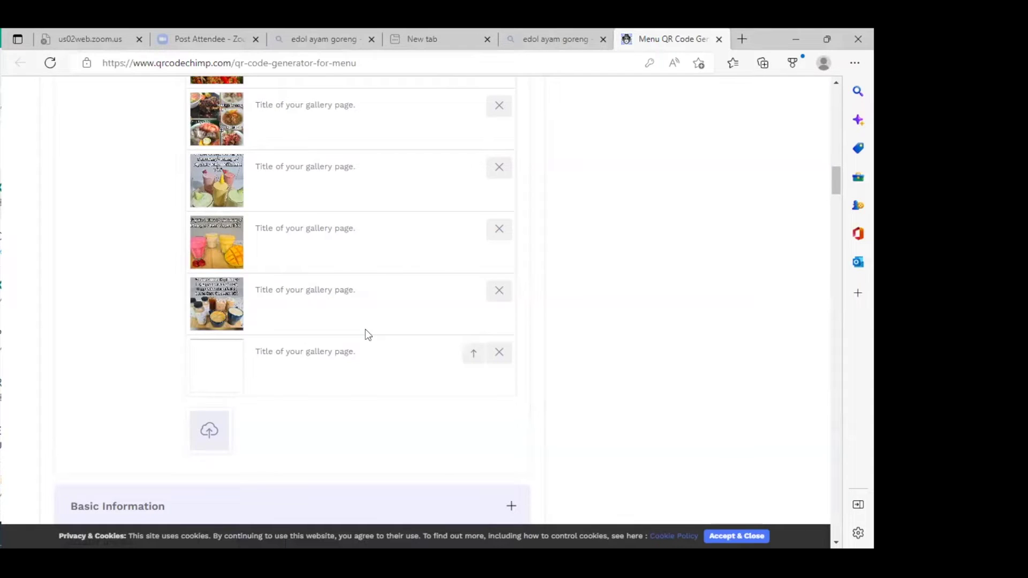
Upload image 1 from the Downloads folder as the sixteenth gallery image.
{"action": "left_click", "coordinate": [210, 432]}
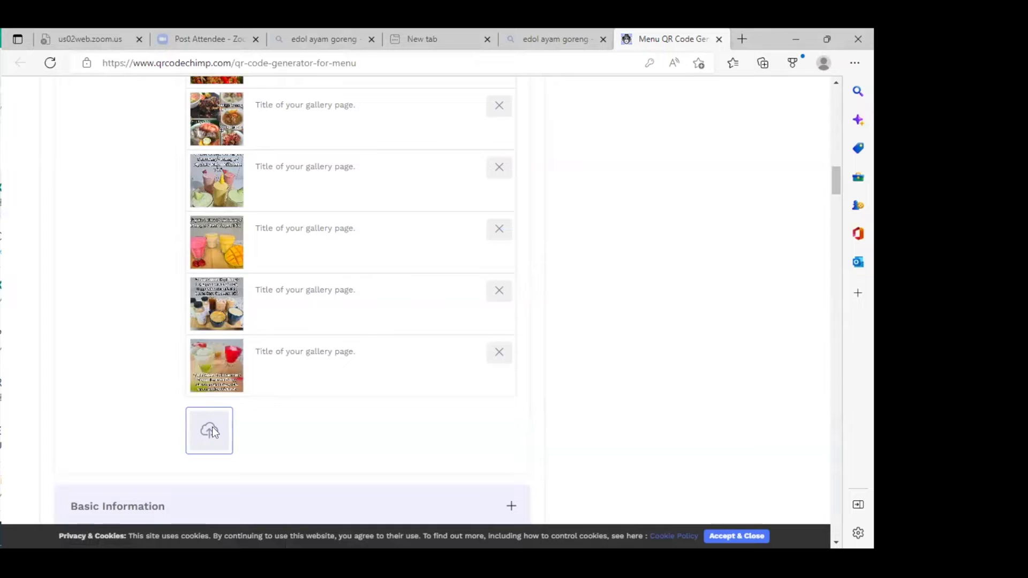
{"action": "left_click", "coordinate": [210, 431]}
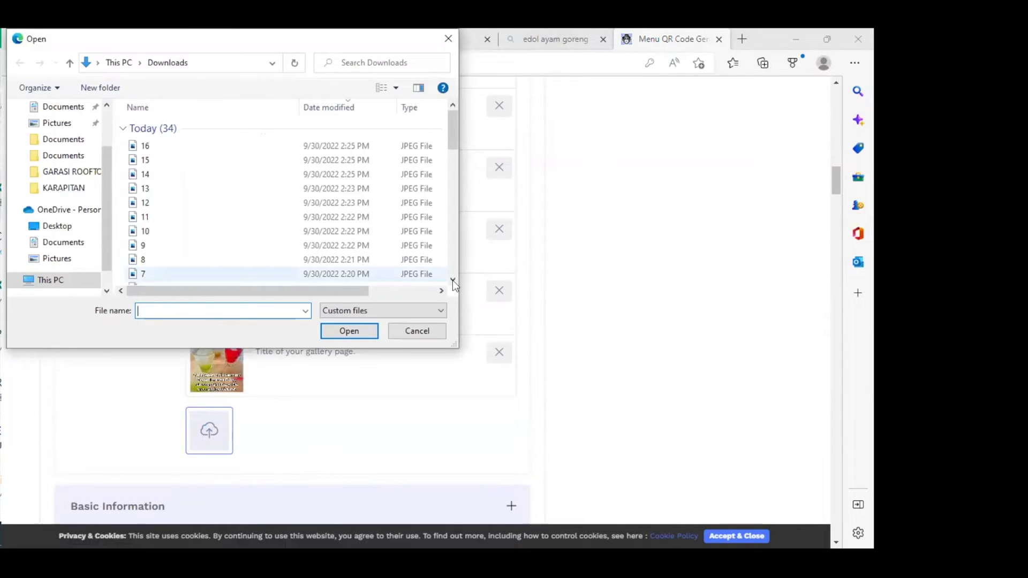
{"action": "left_click", "coordinate": [453, 279]}
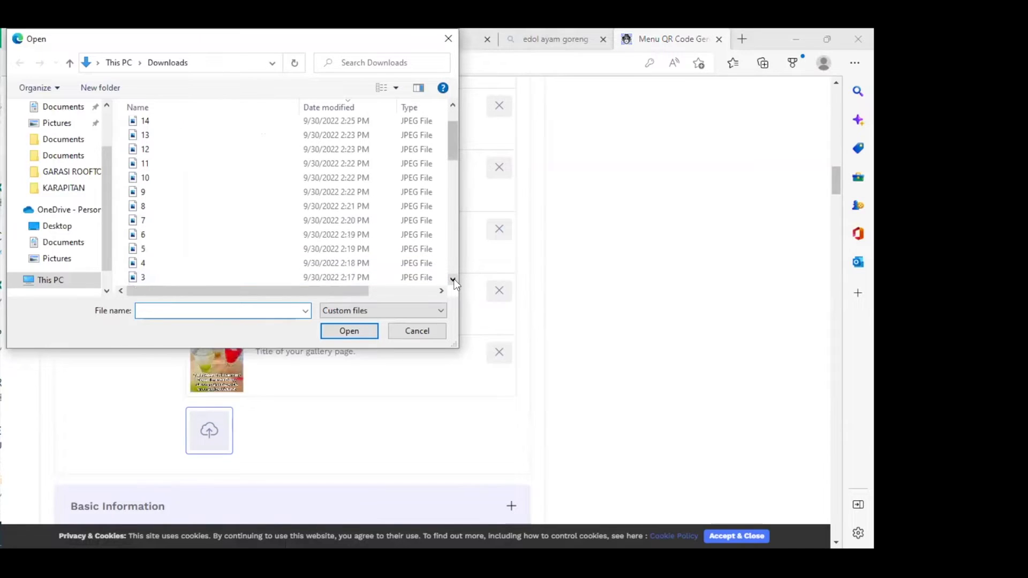
{"action": "scroll", "coordinate": [177, 231], "scroll_direction": "down", "scroll_amount": 1}
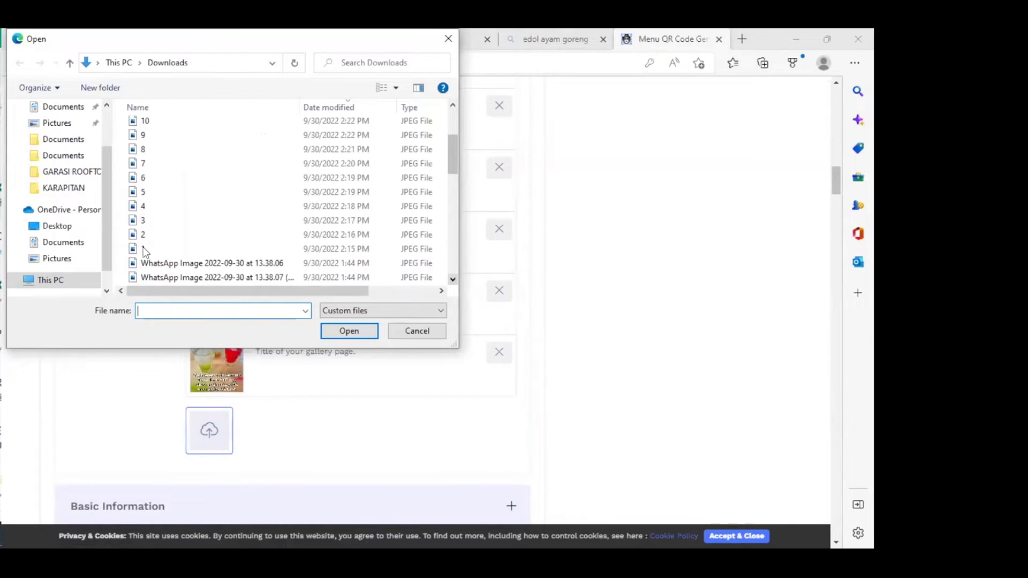
{"action": "left_click", "coordinate": [146, 249]}
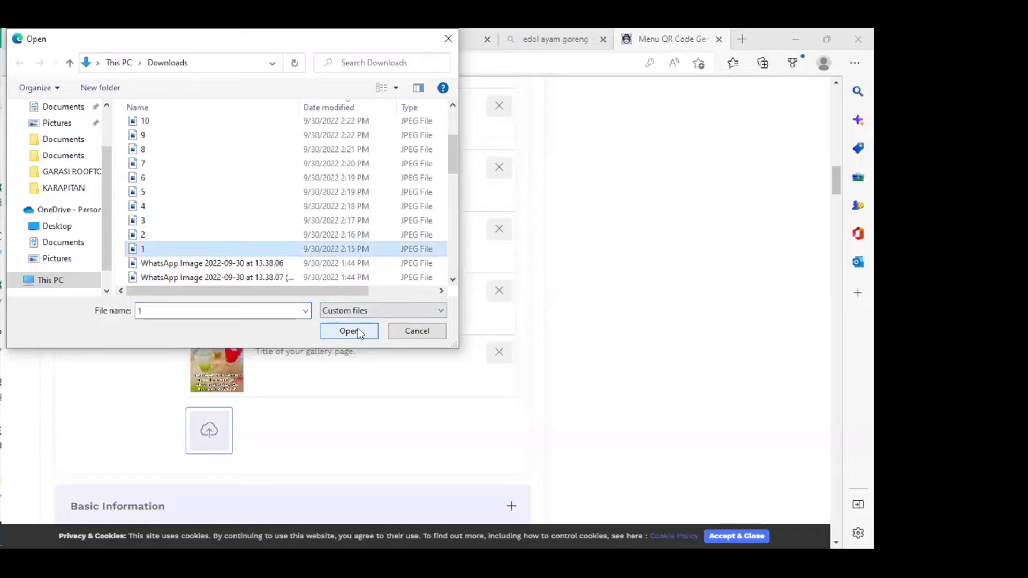
{"action": "left_click", "coordinate": [349, 332]}
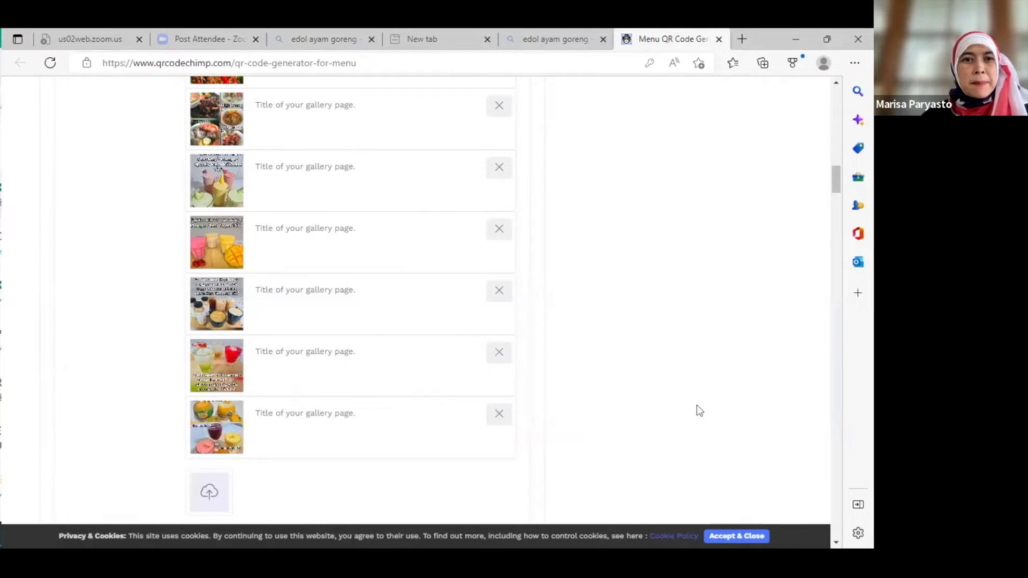
Review the order of the uploaded gallery images, from the drink photos up to the first dish and back down.
{"action": "left_click", "coordinate": [835, 83]}
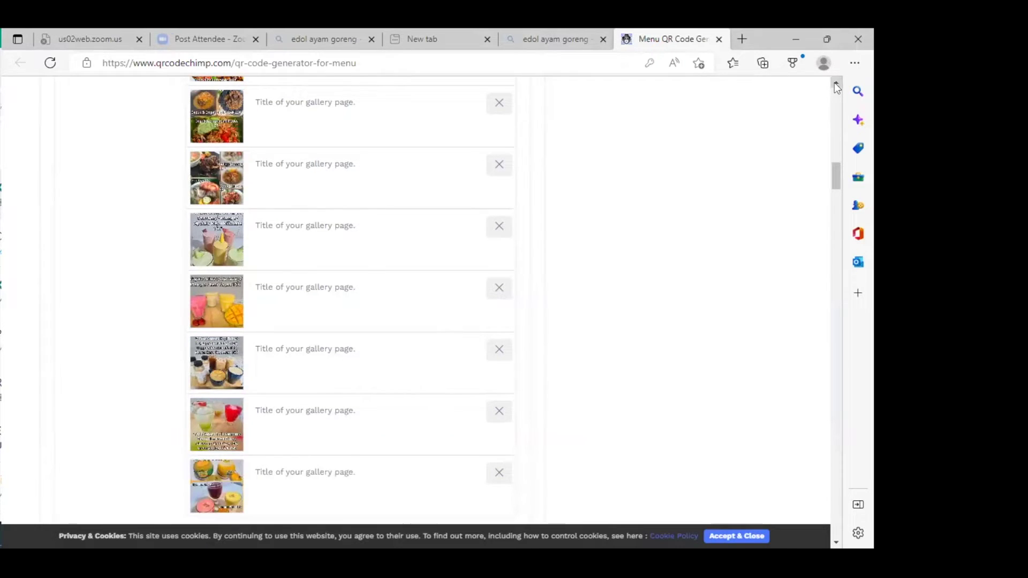
{"action": "left_click", "coordinate": [835, 84]}
{"action": "left_click", "coordinate": [836, 83]}
{"action": "left_click", "coordinate": [836, 84]}
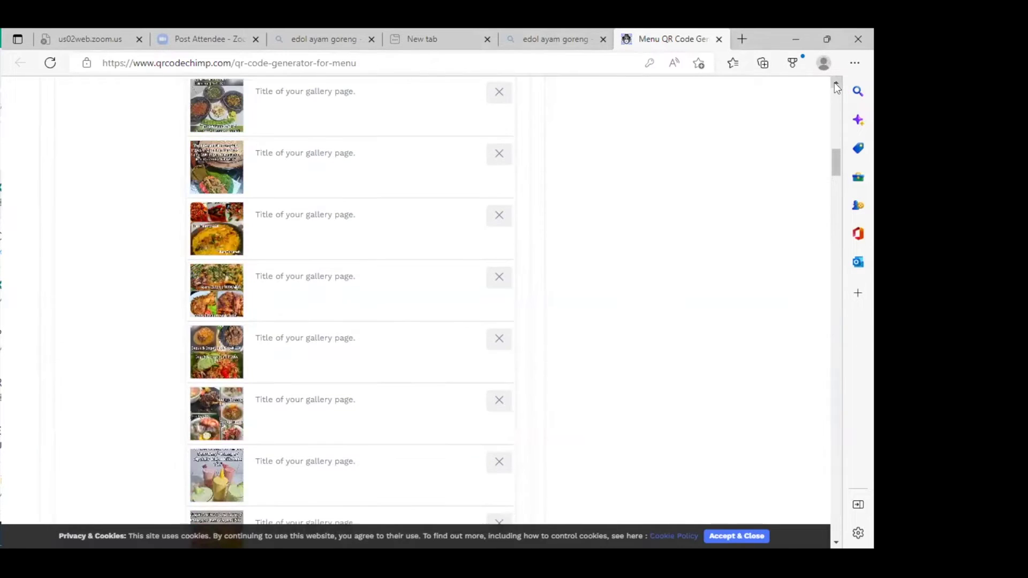
{"action": "left_click", "coordinate": [836, 83]}
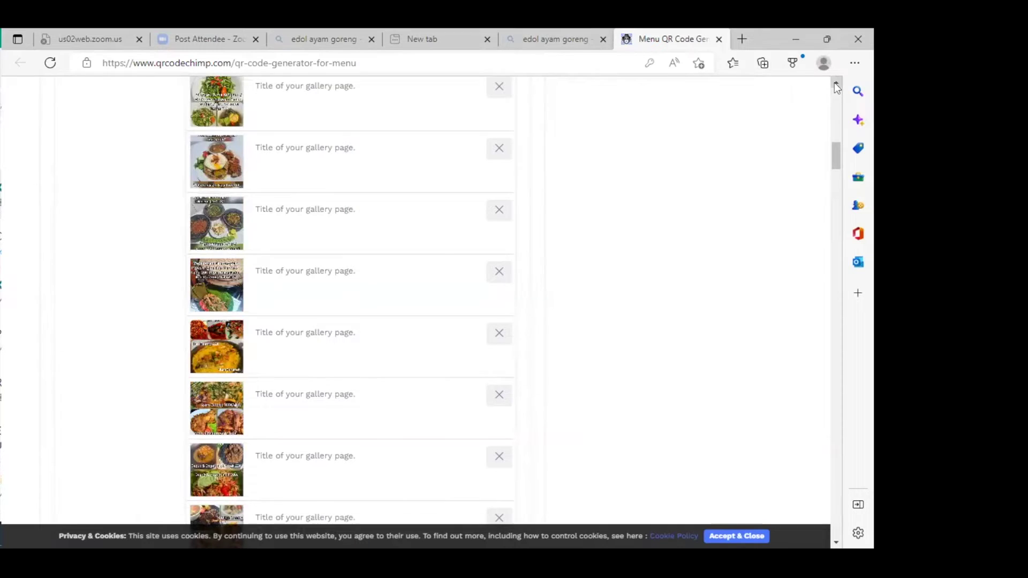
{"action": "left_click", "coordinate": [836, 84]}
{"action": "left_click", "coordinate": [835, 84]}
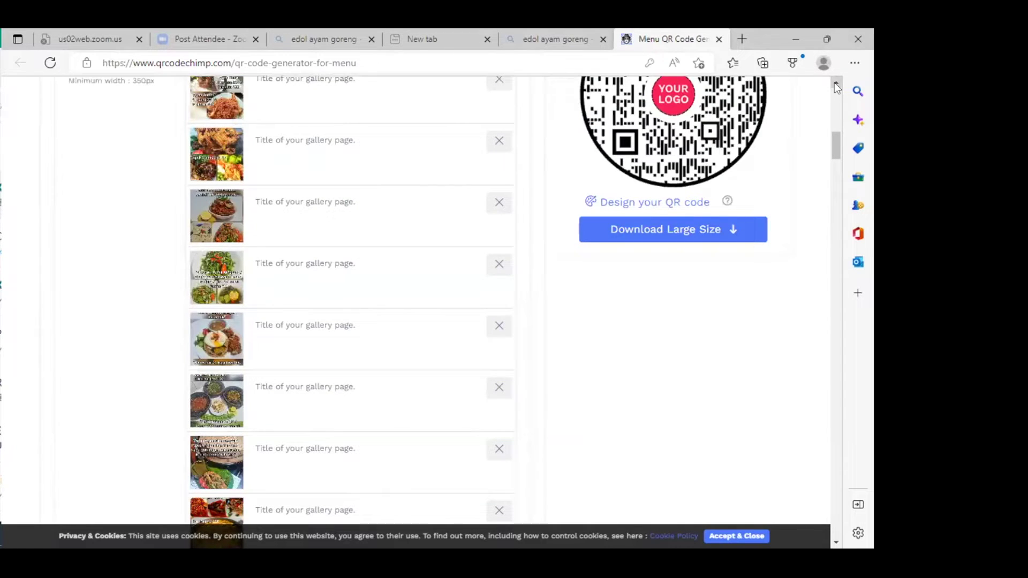
{"action": "left_click", "coordinate": [835, 83]}
{"action": "left_click", "coordinate": [835, 83]}
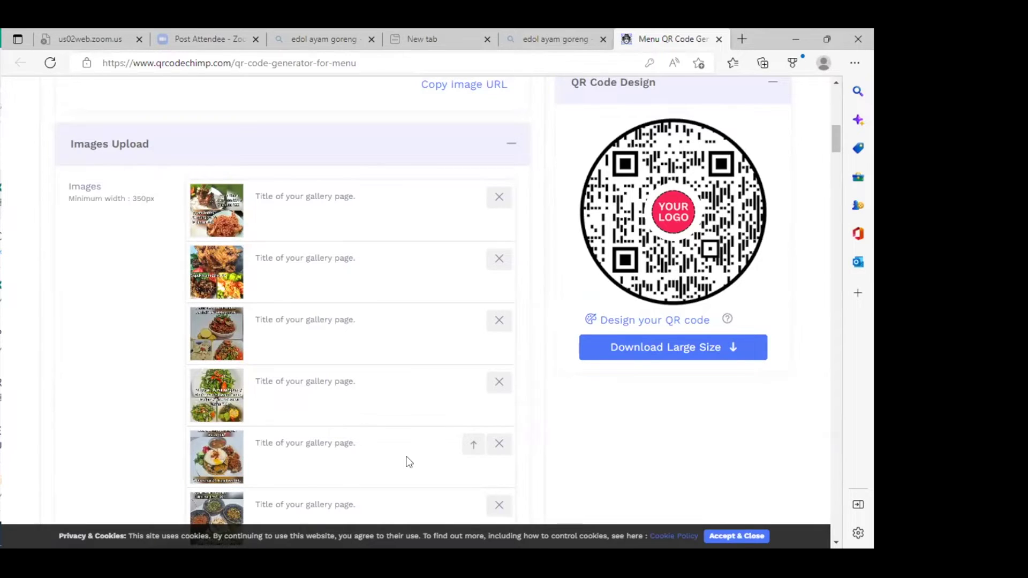
{"action": "left_click", "coordinate": [837, 544]}
{"action": "left_click", "coordinate": [837, 544]}
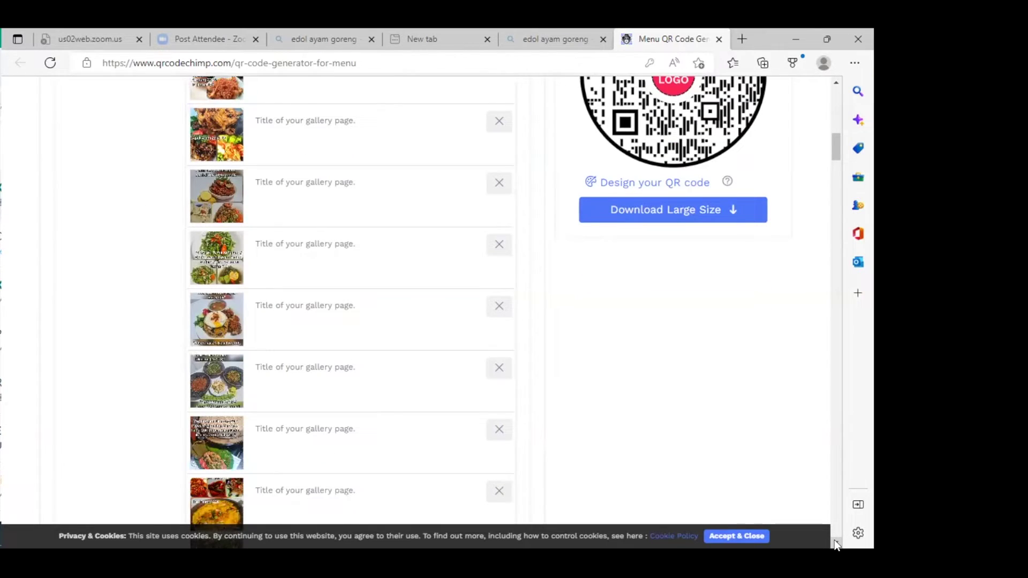
{"action": "left_click", "coordinate": [837, 544]}
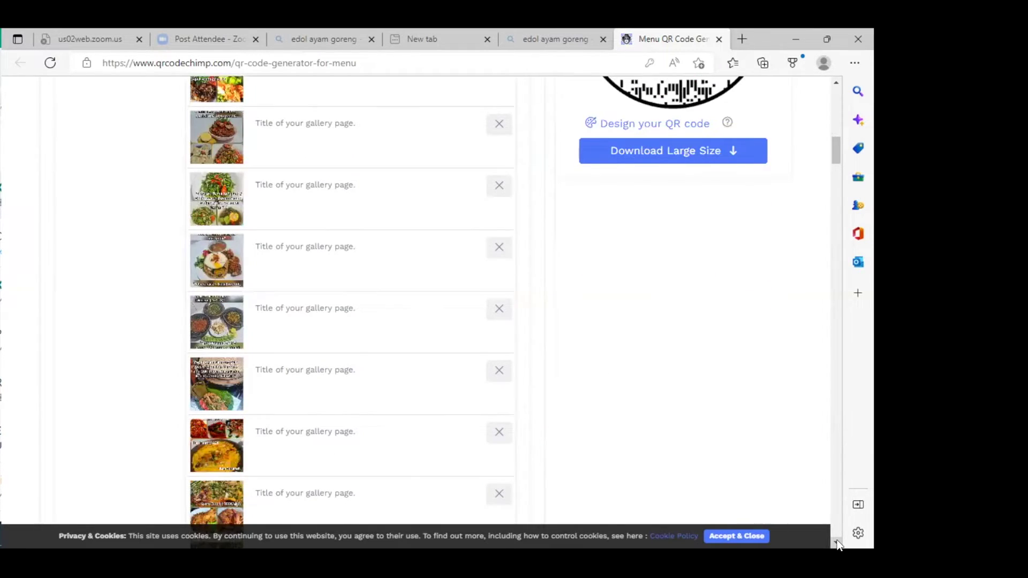
{"action": "left_click", "coordinate": [836, 545]}
{"action": "left_click", "coordinate": [836, 545]}
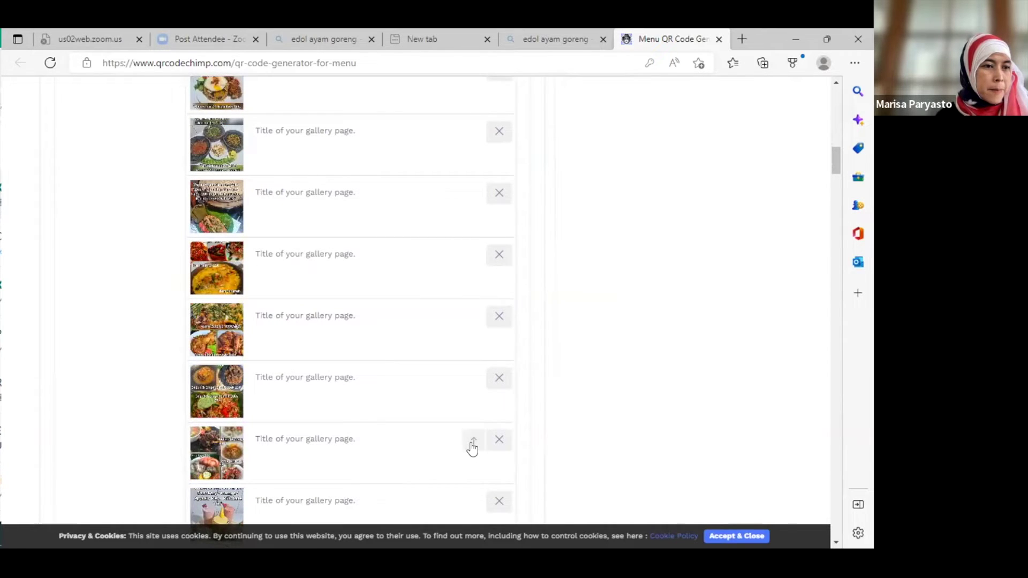
{"action": "left_click", "coordinate": [473, 449]}
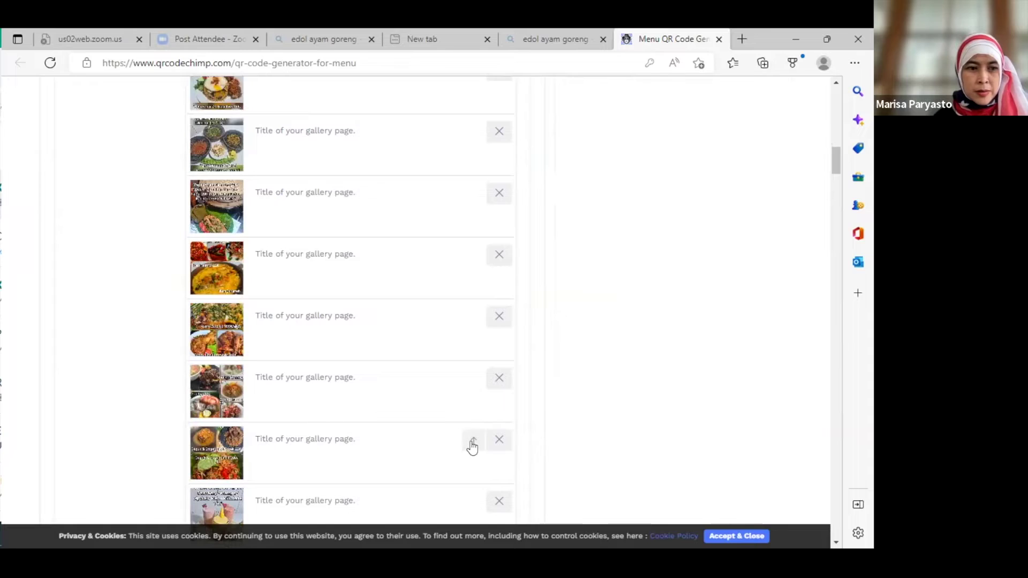
{"action": "left_click", "coordinate": [473, 449]}
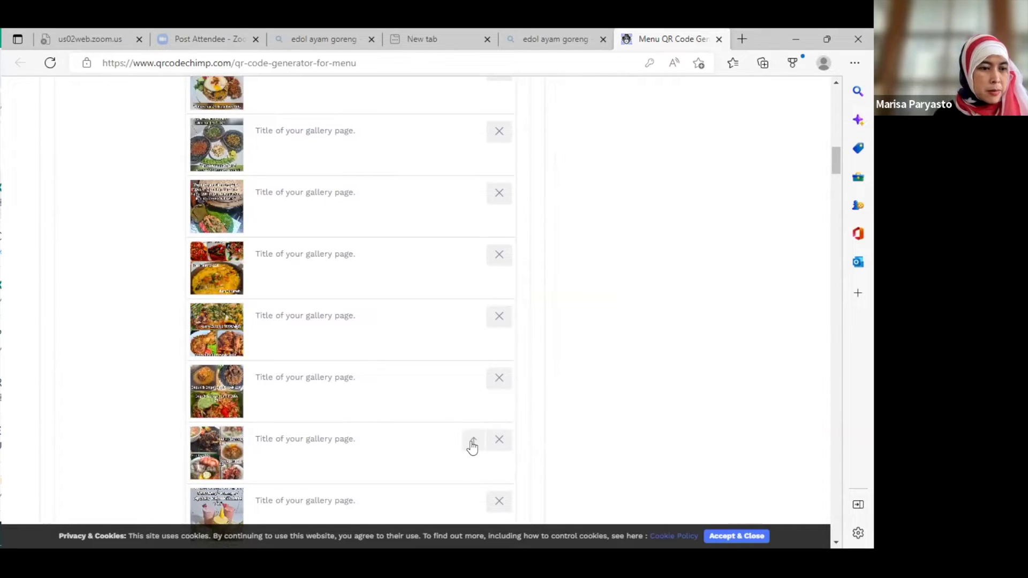
{"action": "left_click", "coordinate": [473, 448]}
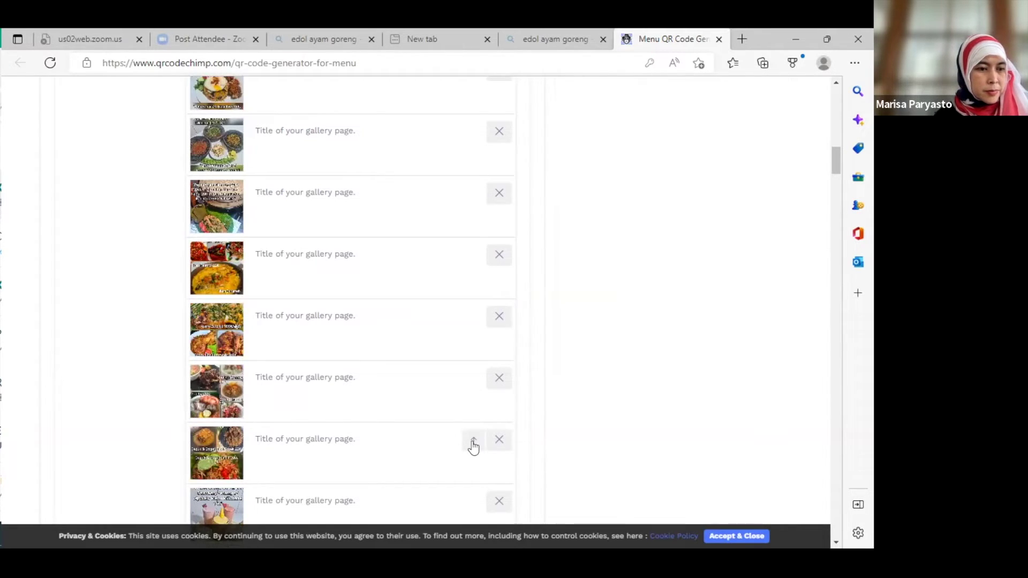
{"action": "left_click", "coordinate": [474, 448]}
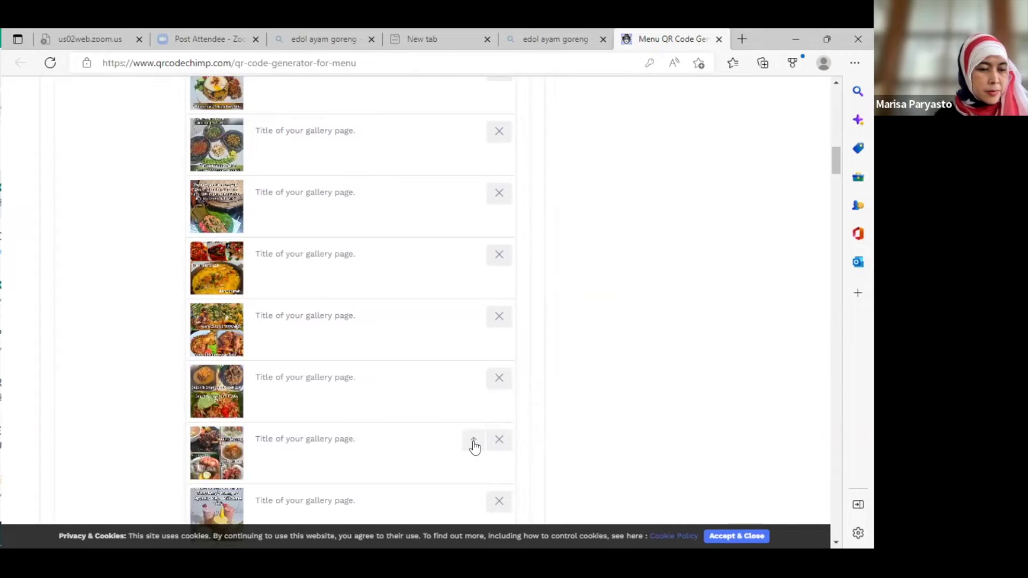
Move the eleventh gallery image, the four-photo dish collage just above the drinks, up to third place.
{"action": "left_click", "coordinate": [474, 448]}
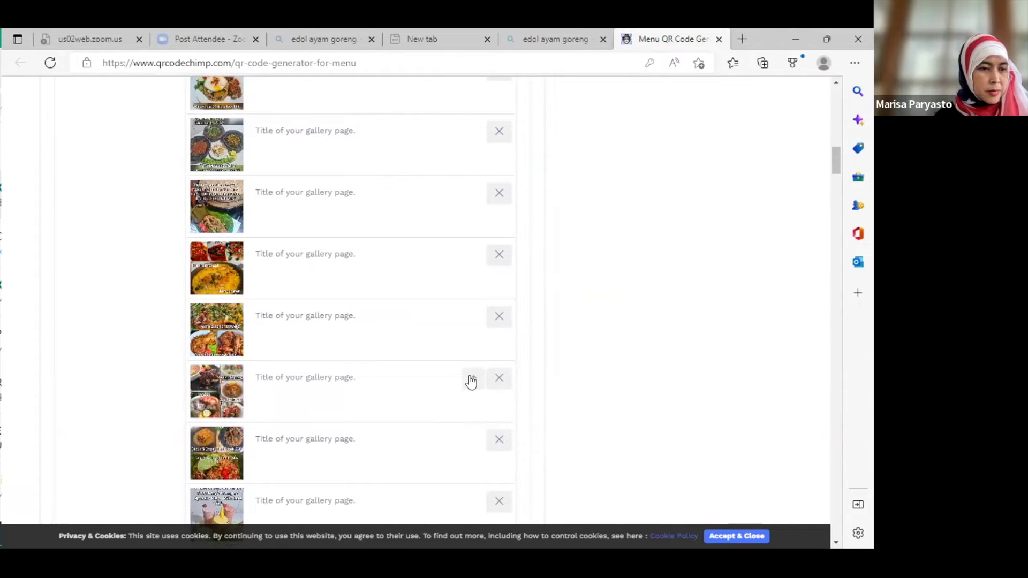
{"action": "left_click", "coordinate": [473, 379]}
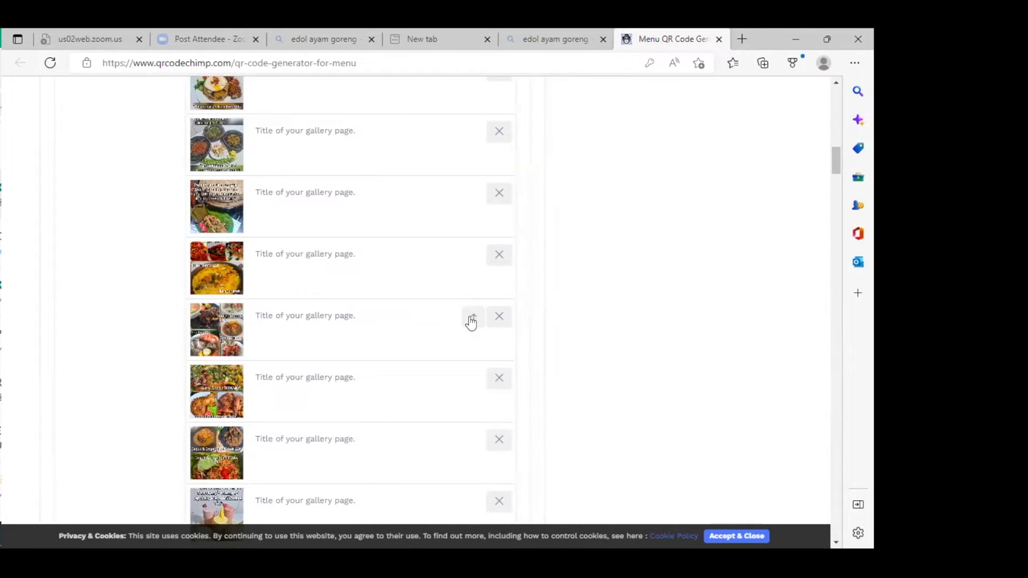
{"action": "left_click", "coordinate": [471, 319]}
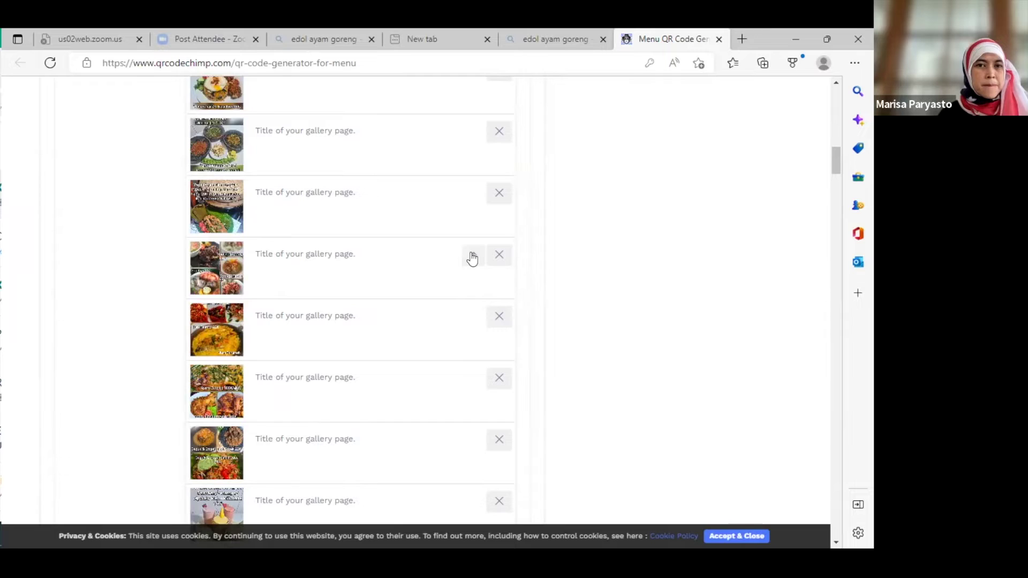
{"action": "left_click", "coordinate": [471, 257]}
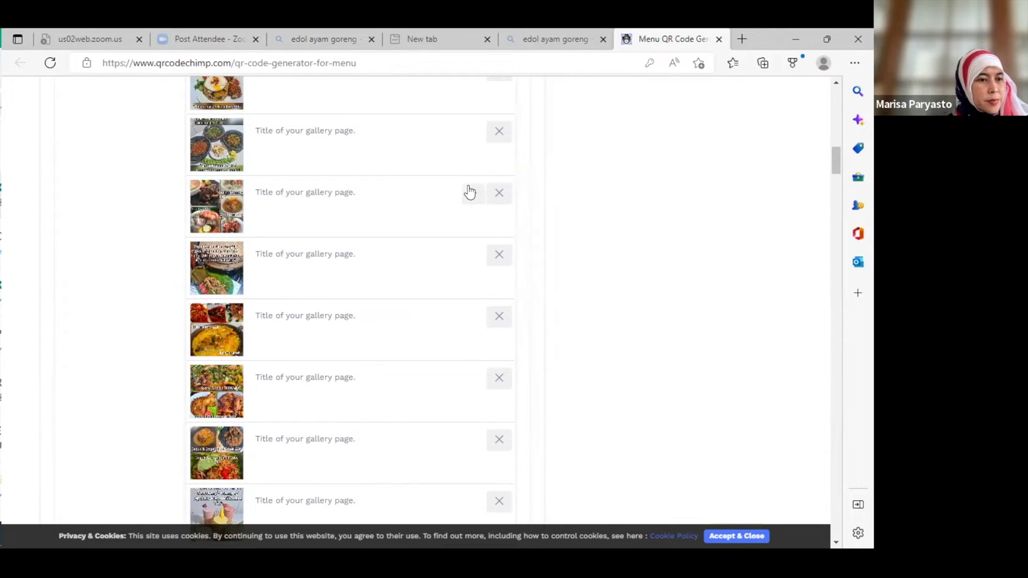
{"action": "left_click", "coordinate": [474, 194]}
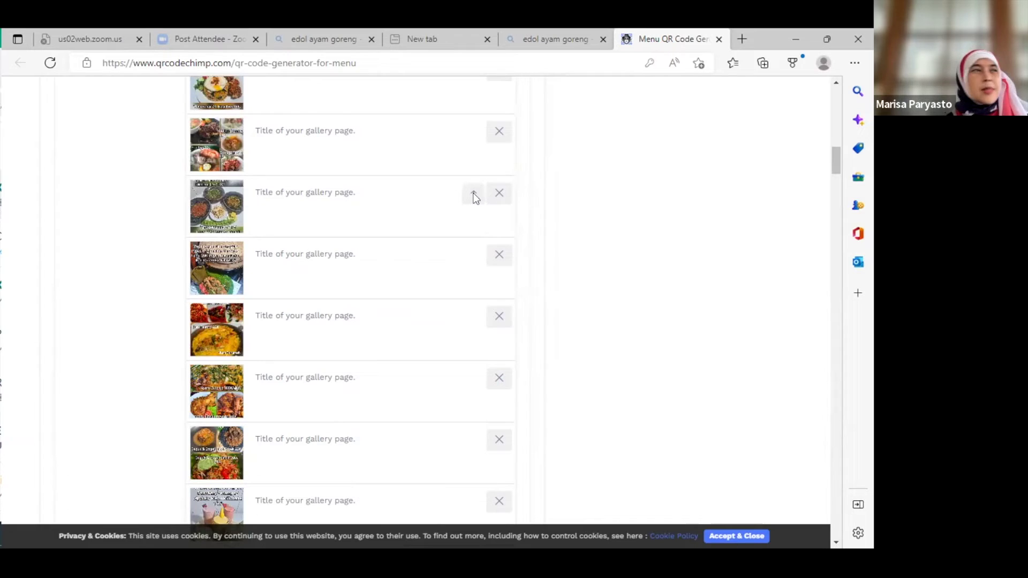
{"action": "left_click", "coordinate": [837, 83]}
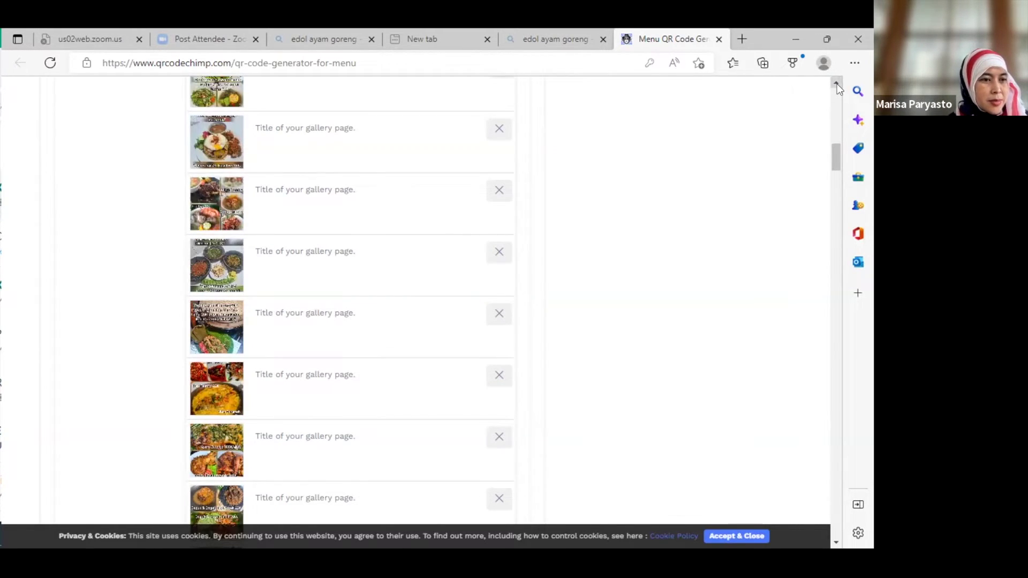
{"action": "left_click", "coordinate": [837, 83]}
{"action": "mouse_move", "coordinate": [472, 370]}
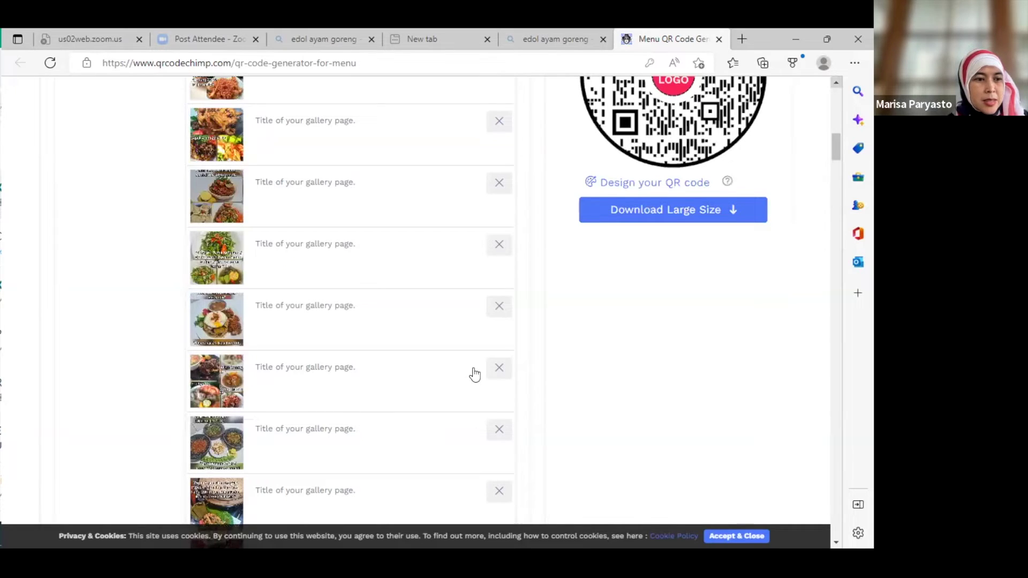
{"action": "left_click", "coordinate": [472, 370]}
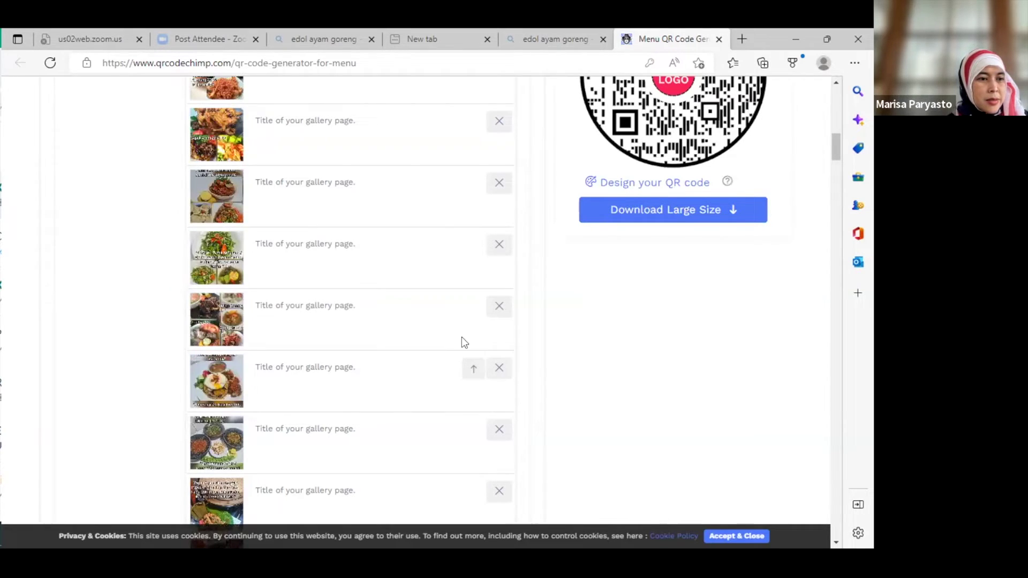
{"action": "left_click", "coordinate": [472, 309]}
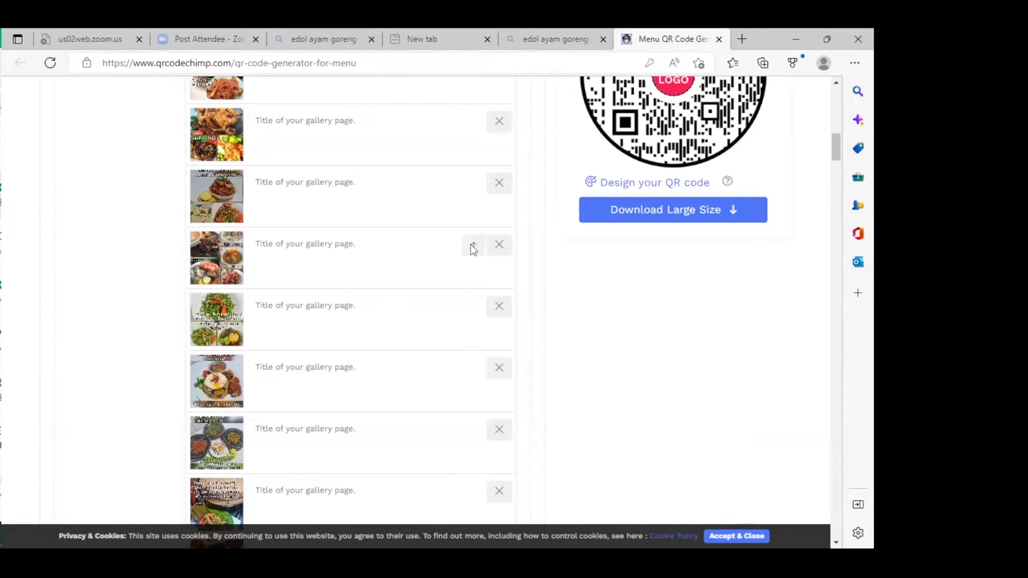
{"action": "left_click", "coordinate": [472, 248]}
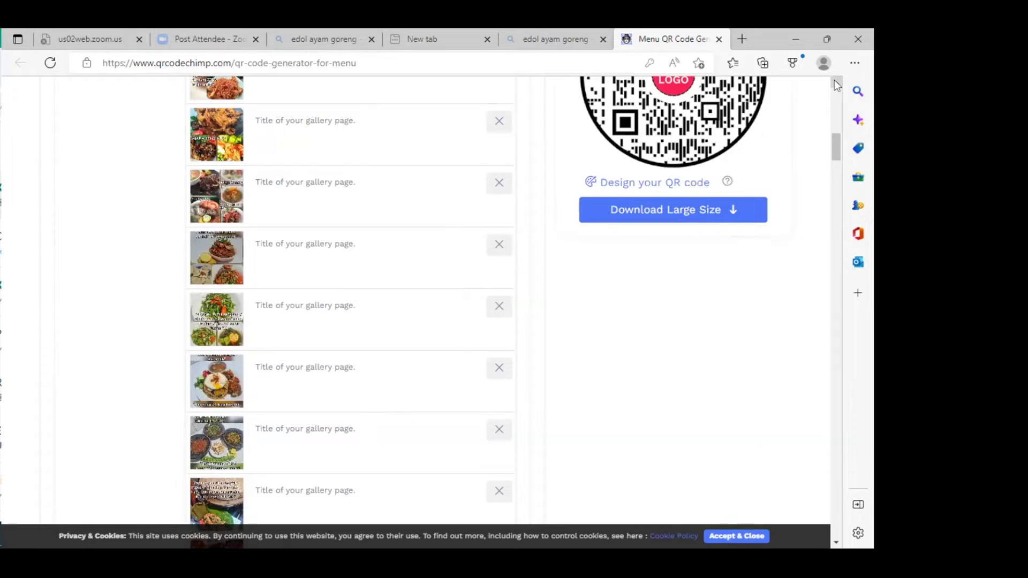
{"action": "scroll", "coordinate": [837, 85], "scroll_direction": "up", "scroll_amount": 2}
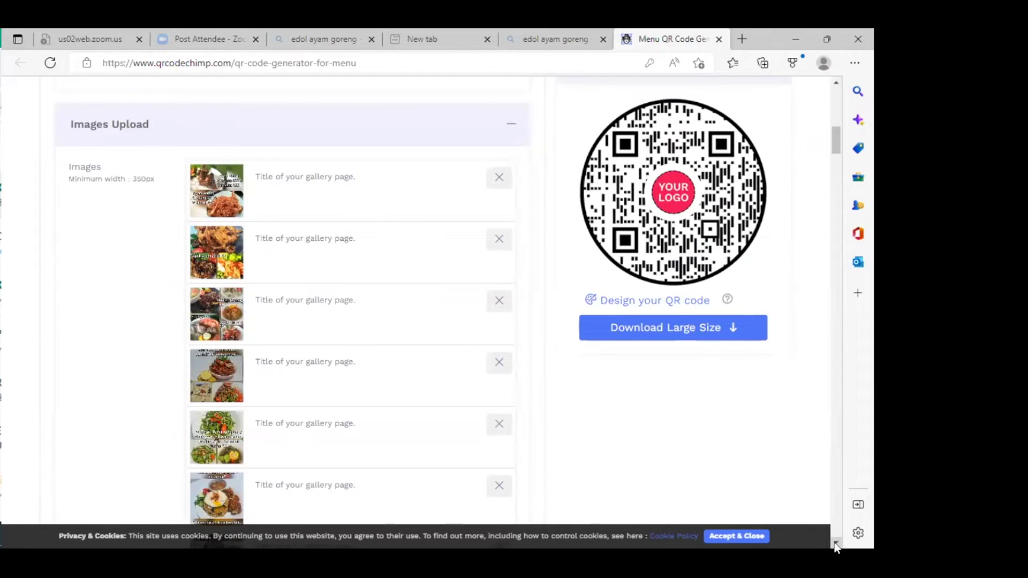
Move the dish image just above the first drink photo up to fourth place, directly below the four-photo collage.
{"action": "scroll", "coordinate": [838, 544], "scroll_direction": "down", "scroll_amount": 4}
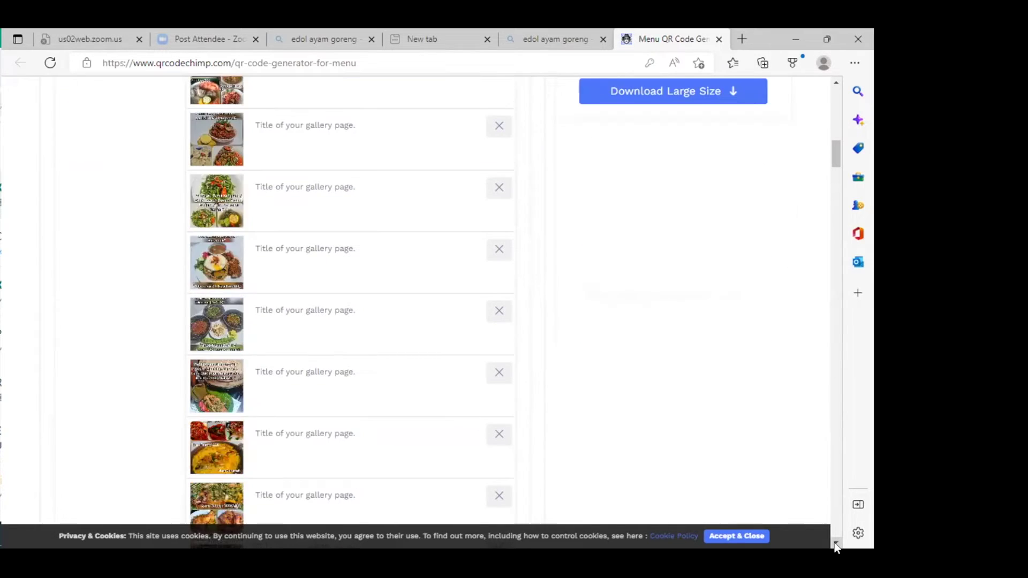
{"action": "scroll", "coordinate": [837, 545], "scroll_direction": "down", "scroll_amount": 2}
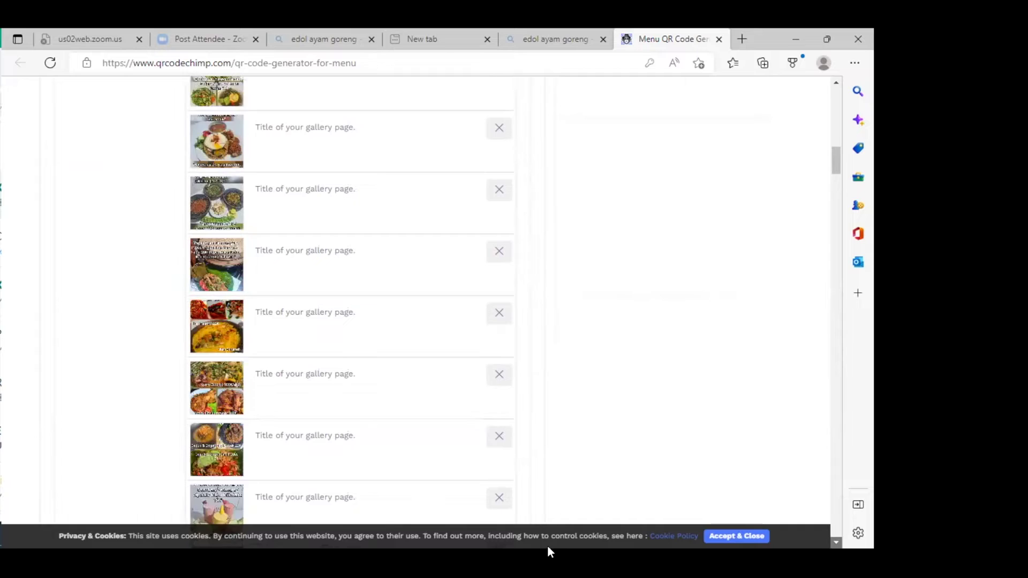
{"action": "scroll", "coordinate": [547, 545], "scroll_direction": "down", "scroll_amount": 2}
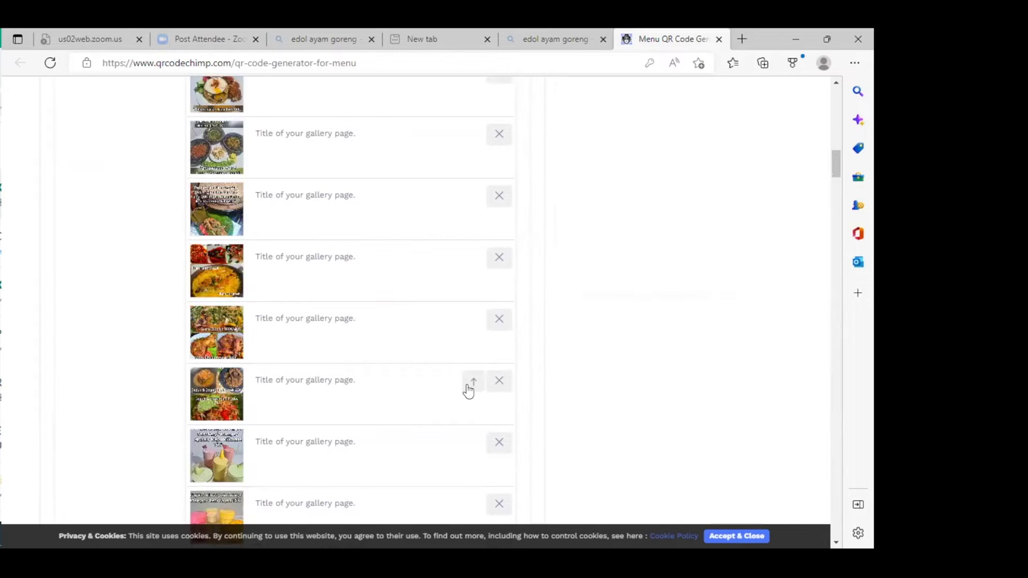
{"action": "left_click", "coordinate": [474, 386]}
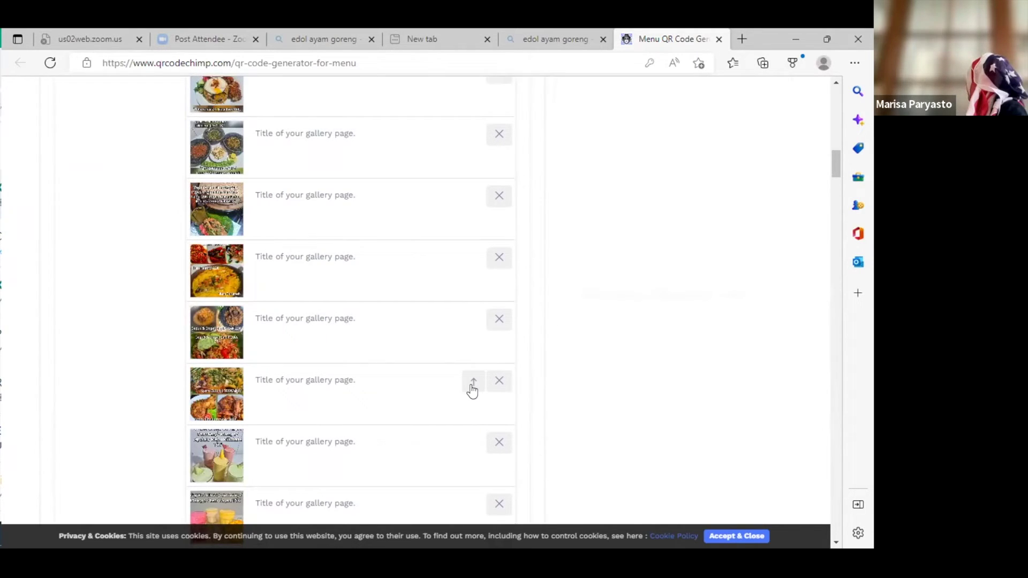
{"action": "left_click", "coordinate": [474, 319]}
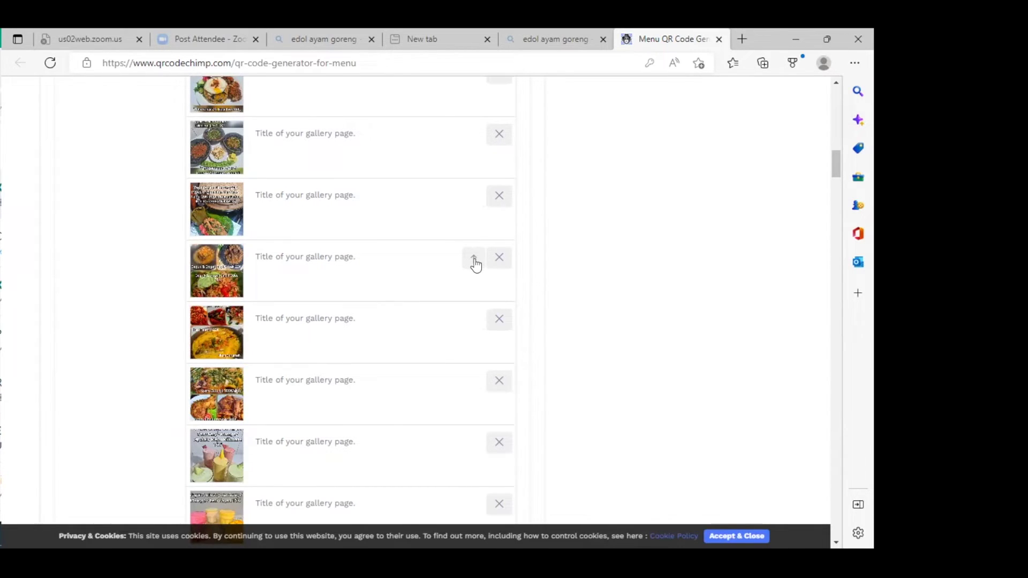
{"action": "left_click", "coordinate": [470, 202]}
{"action": "left_click", "coordinate": [470, 203]}
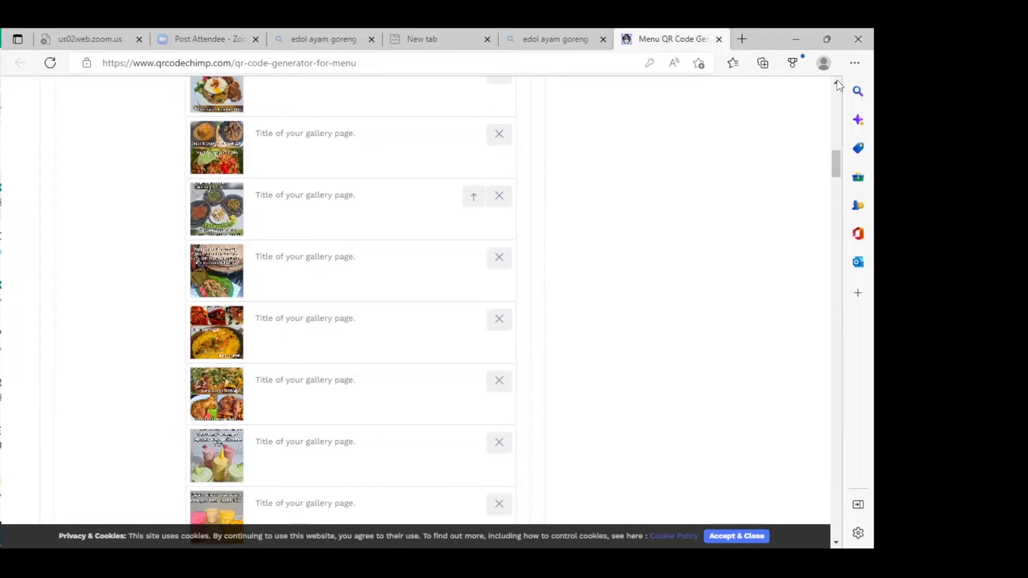
{"action": "scroll", "coordinate": [839, 84], "scroll_direction": "up", "scroll_amount": 3}
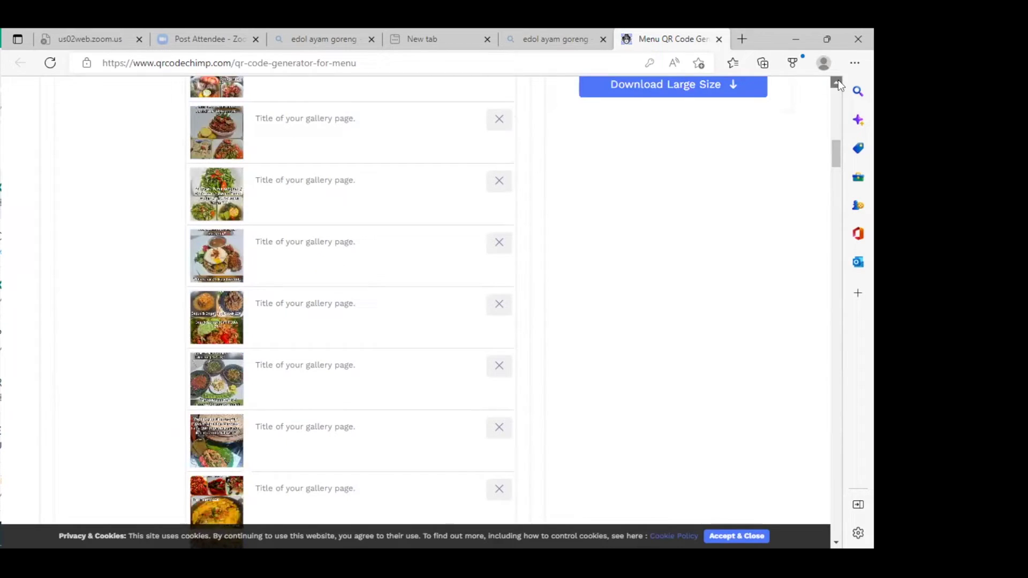
{"action": "left_click", "coordinate": [465, 252]}
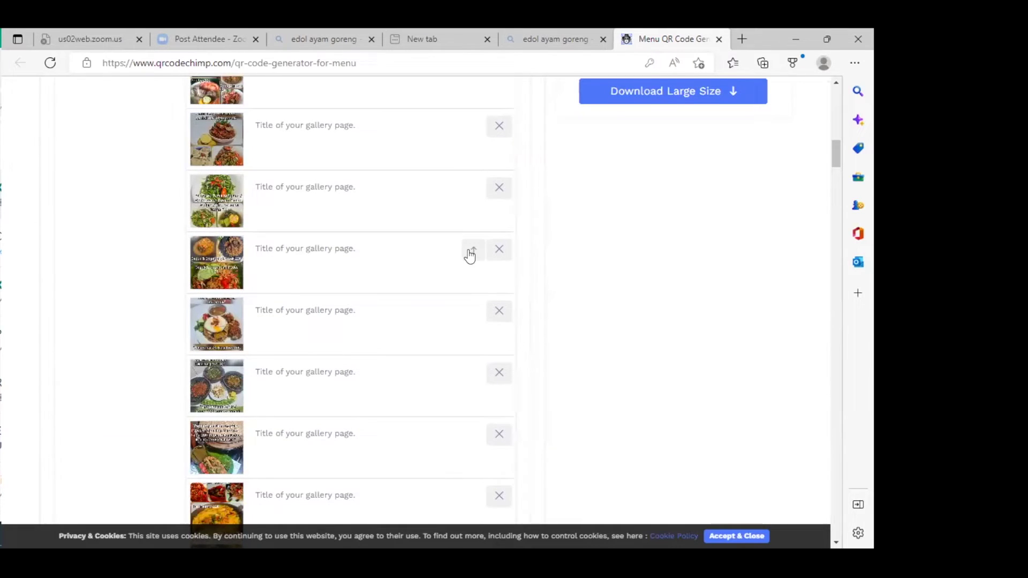
{"action": "left_click", "coordinate": [469, 256]}
{"action": "left_click", "coordinate": [471, 196]}
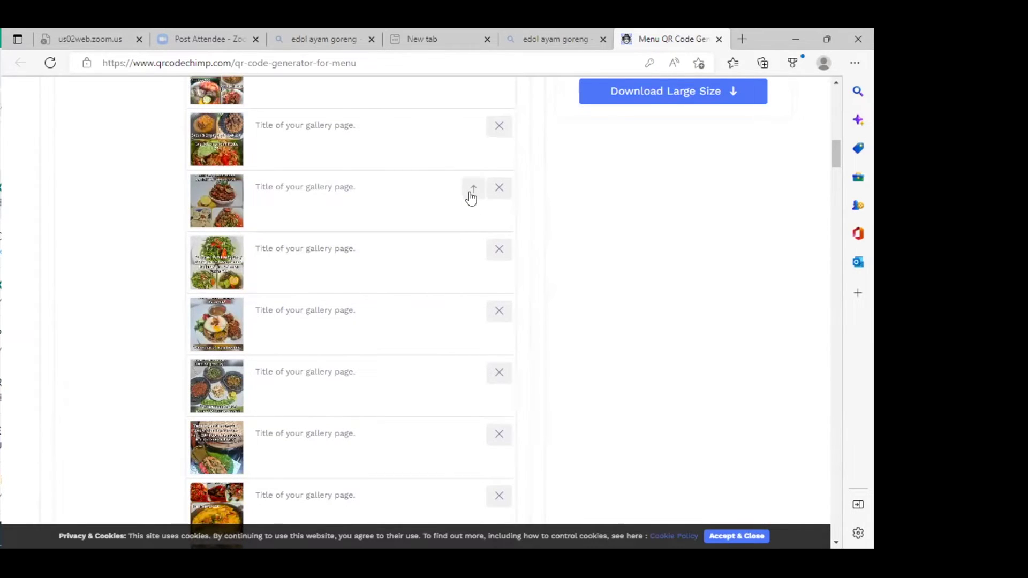
Move the yellow curry image up the gallery list to fifth place, directly above the rice bowl image.
{"action": "left_click", "coordinate": [837, 82]}
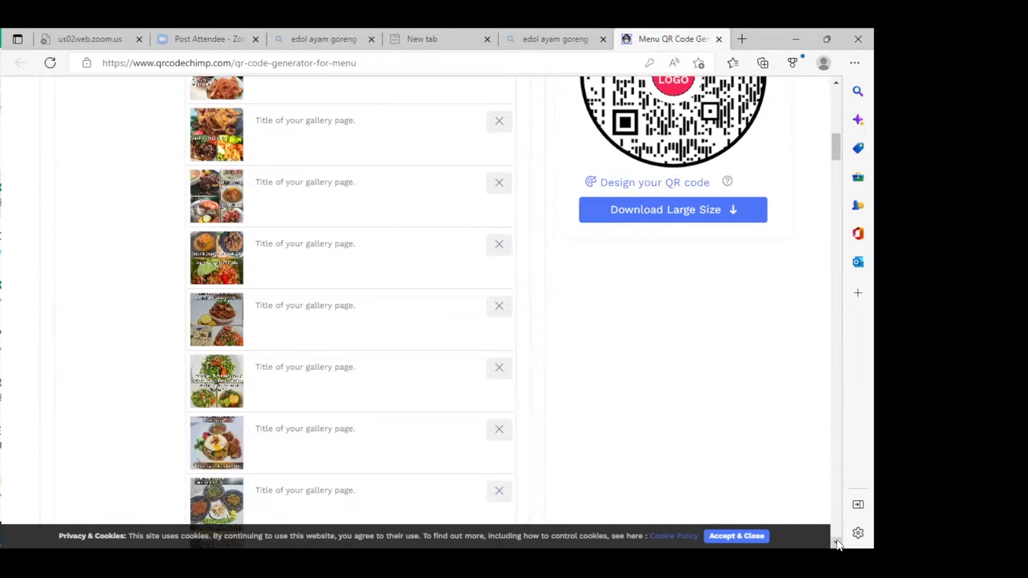
{"action": "left_click", "coordinate": [837, 542]}
{"action": "scroll", "coordinate": [546, 437], "scroll_direction": "down", "scroll_amount": 2}
{"action": "mouse_move", "coordinate": [459, 325]}
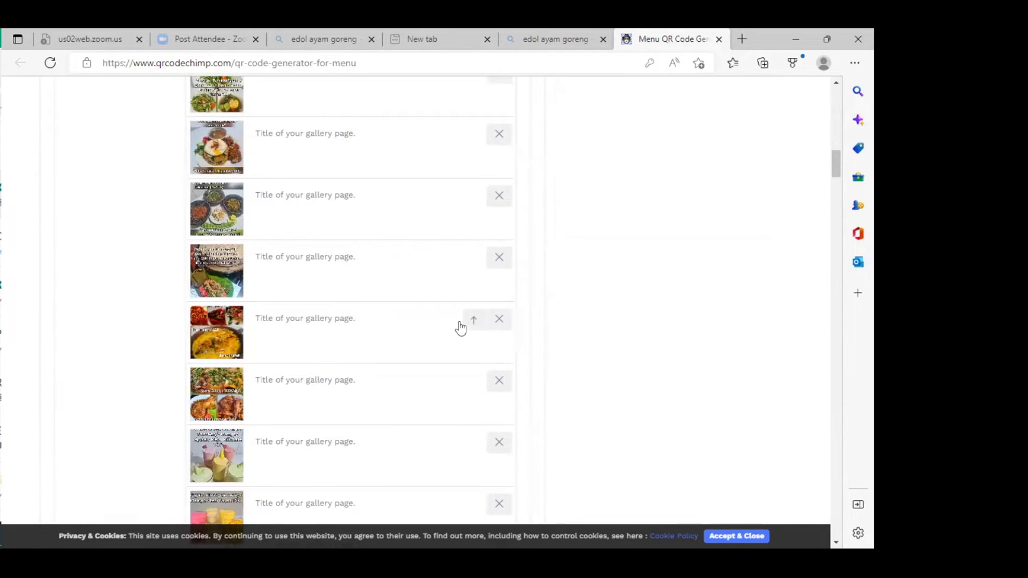
{"action": "left_click", "coordinate": [472, 323]}
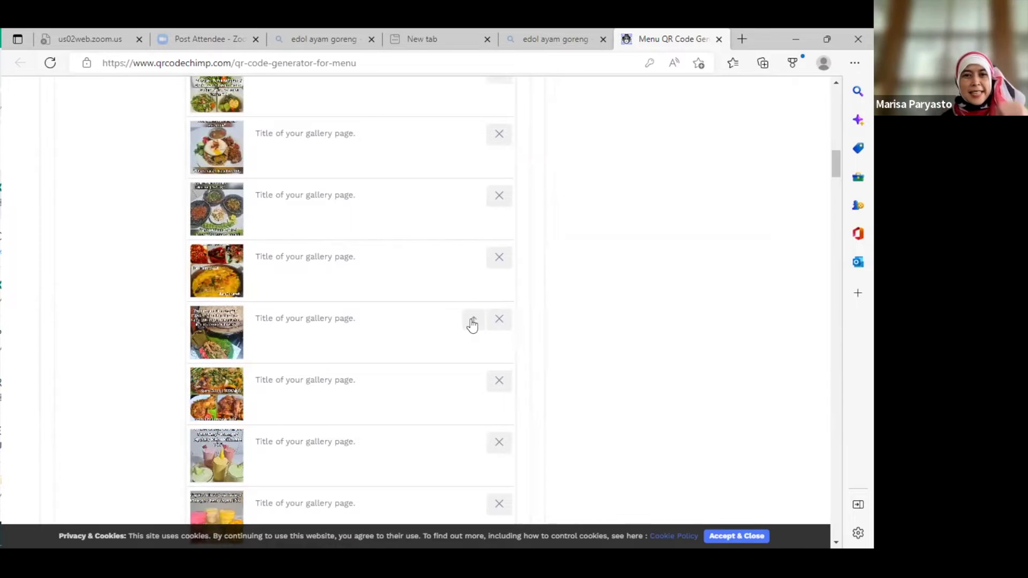
{"action": "left_click", "coordinate": [472, 261]}
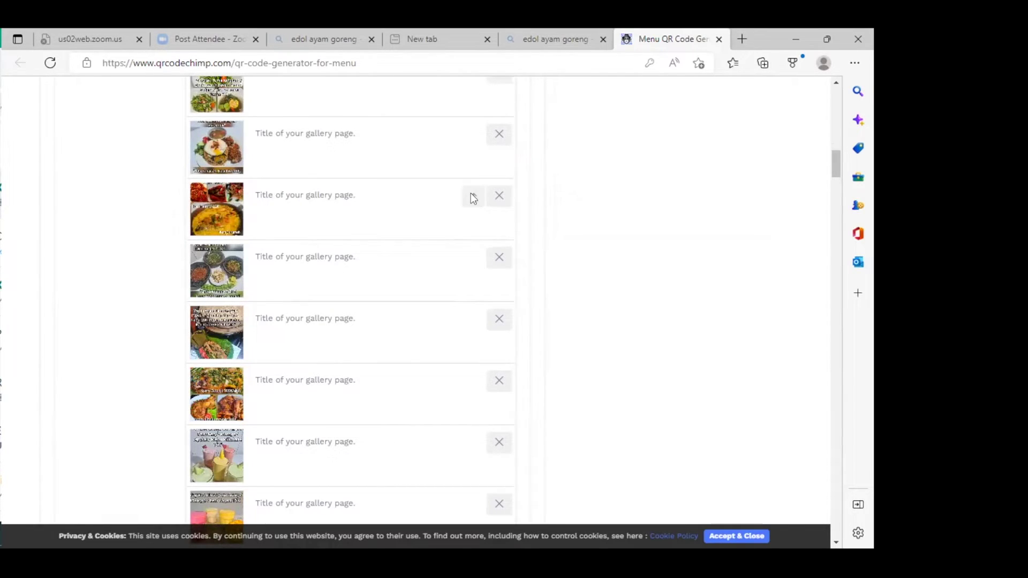
{"action": "left_click", "coordinate": [835, 84]}
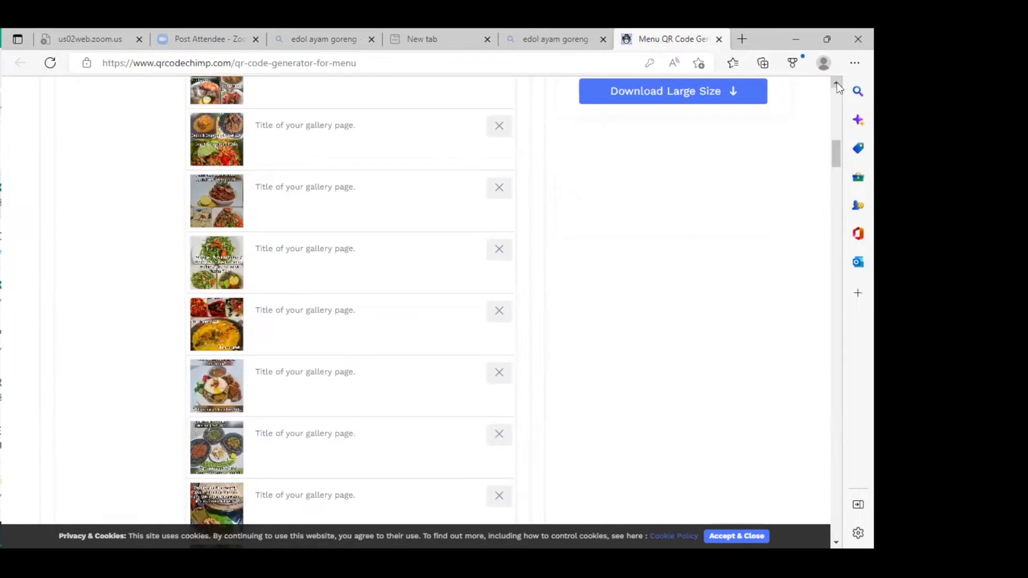
{"action": "scroll", "coordinate": [458, 300], "scroll_direction": "up", "scroll_amount": 1}
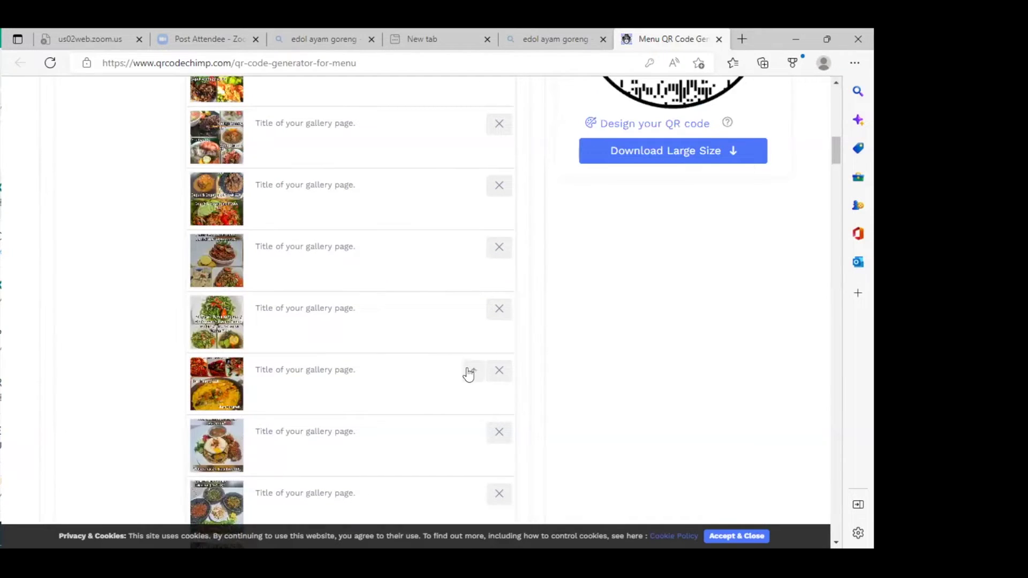
{"action": "left_click", "coordinate": [470, 373]}
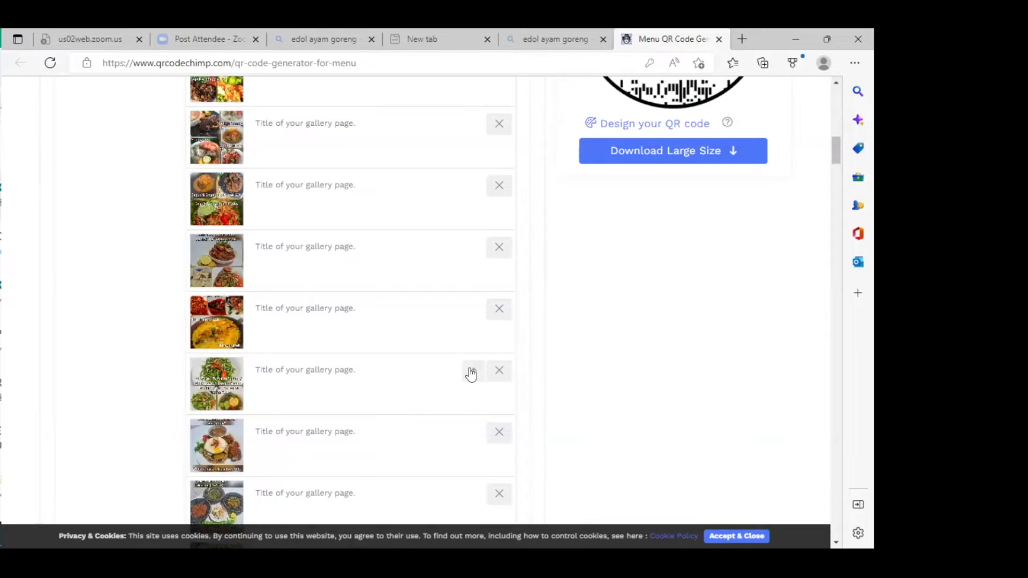
{"action": "left_click", "coordinate": [473, 310]}
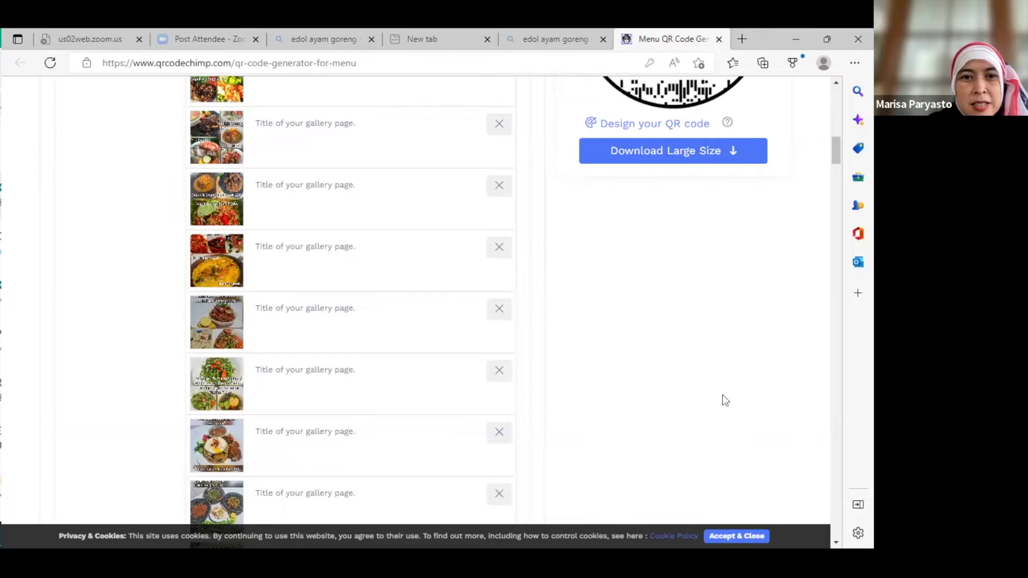
Move the image of the dish served on a leaf up to sixth place, directly below the yellow curry image.
{"action": "left_click", "coordinate": [836, 542]}
{"action": "scroll", "coordinate": [836, 543], "scroll_direction": "down", "scroll_amount": 3}
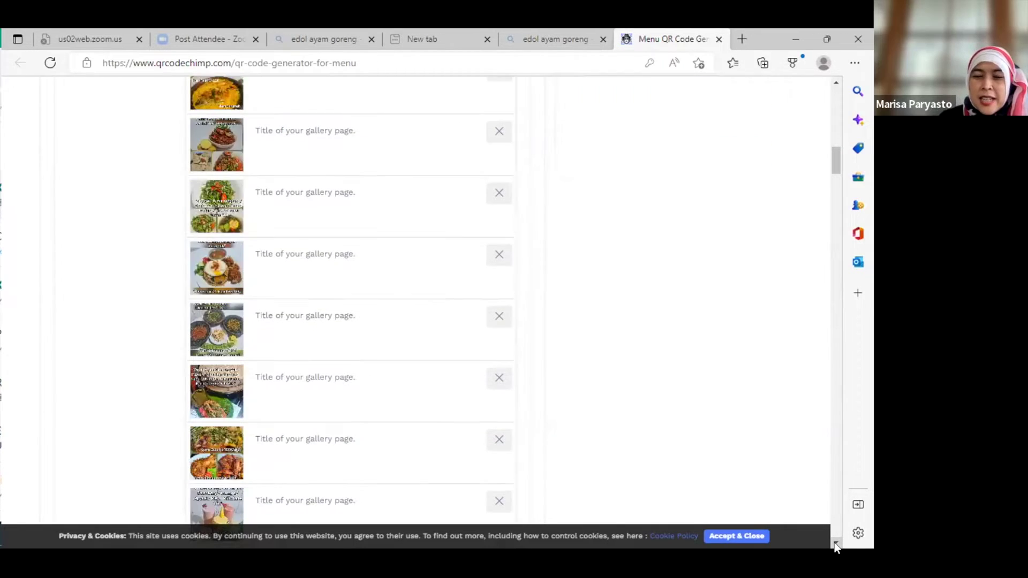
{"action": "mouse_move", "coordinate": [513, 381]}
{"action": "mouse_move", "coordinate": [468, 321]}
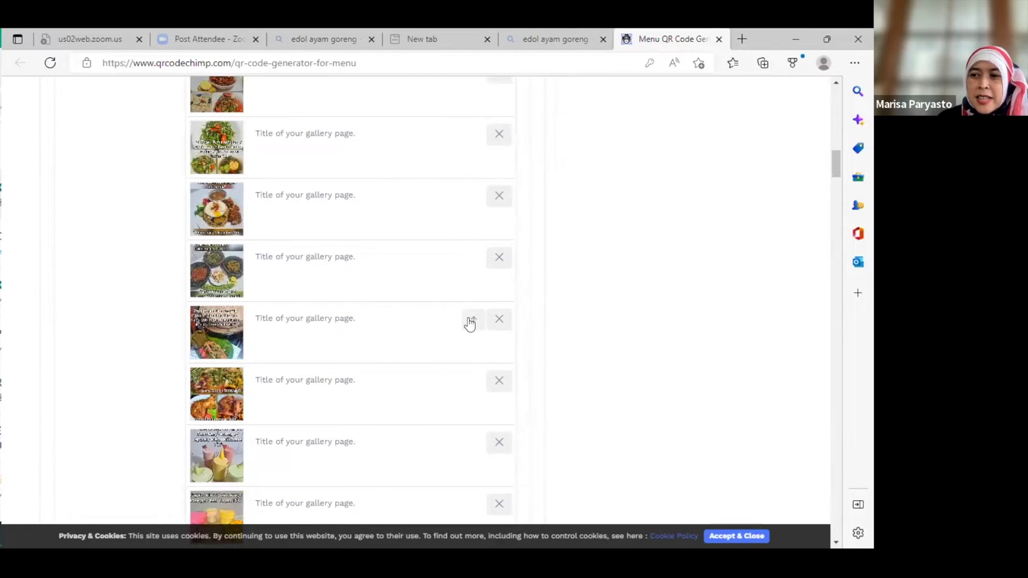
{"action": "left_click", "coordinate": [474, 323]}
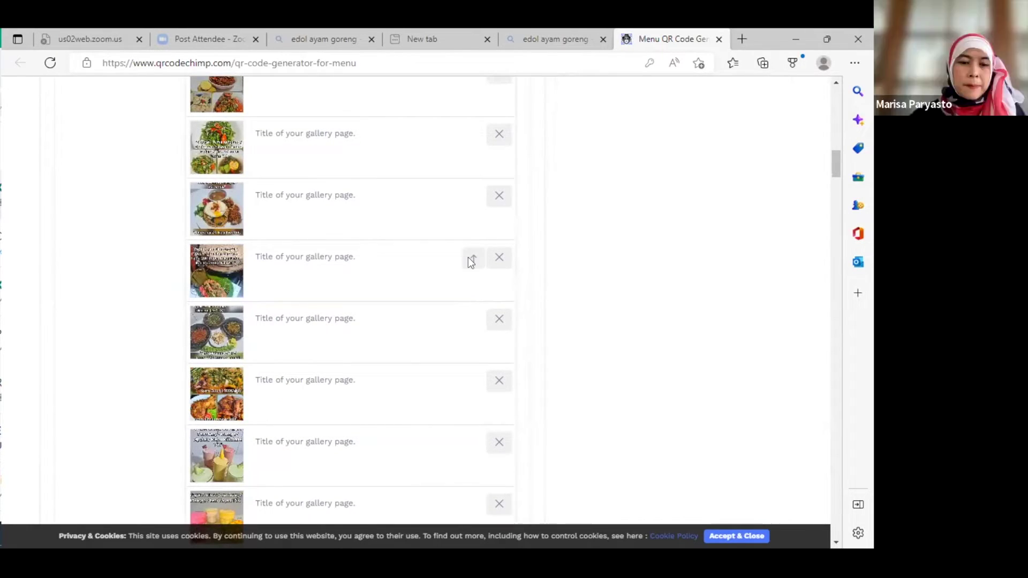
{"action": "left_click", "coordinate": [469, 258]}
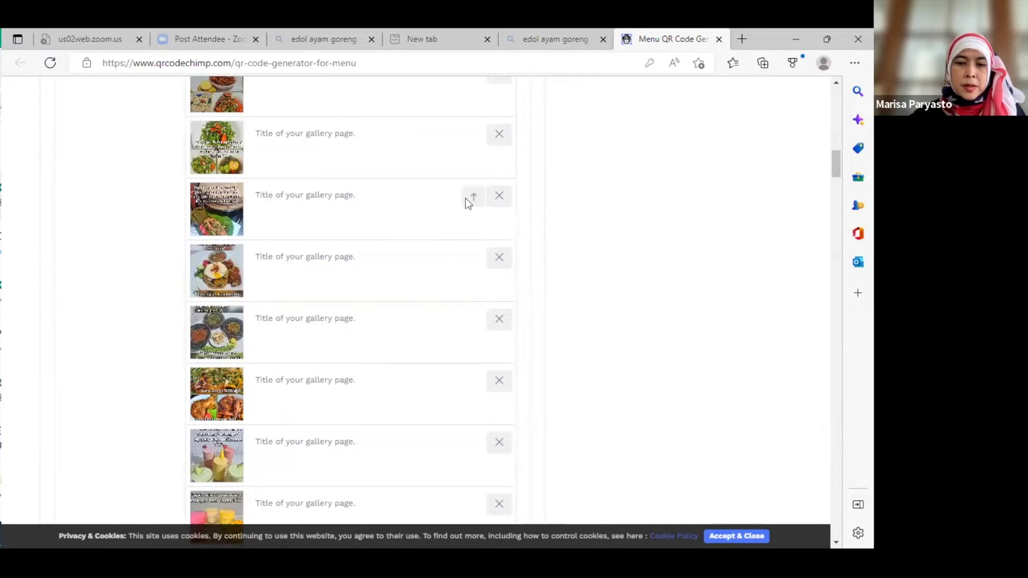
{"action": "left_click", "coordinate": [484, 194]}
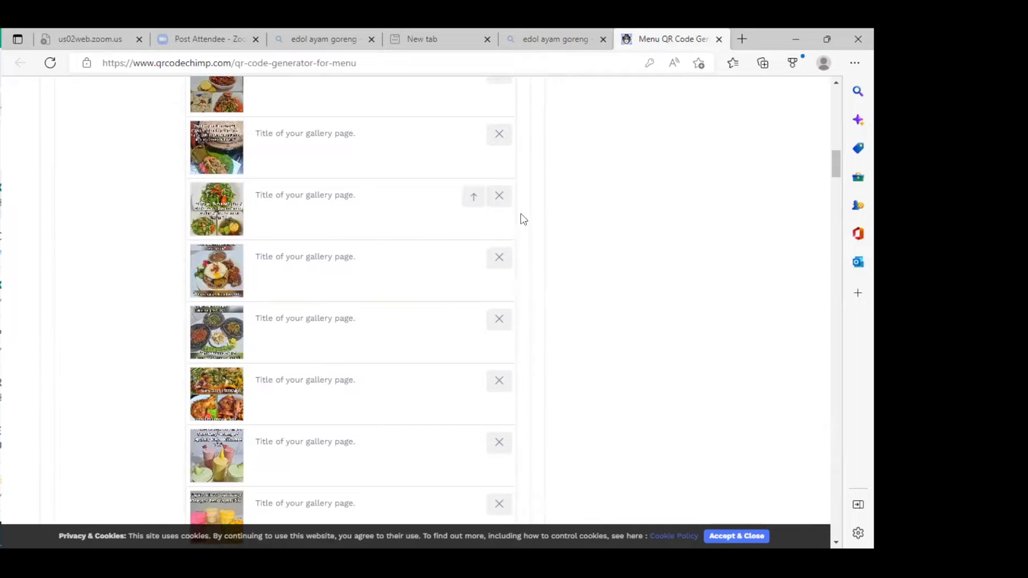
{"action": "scroll", "coordinate": [471, 309], "scroll_direction": "up", "scroll_amount": 2}
{"action": "left_click", "coordinate": [473, 312]}
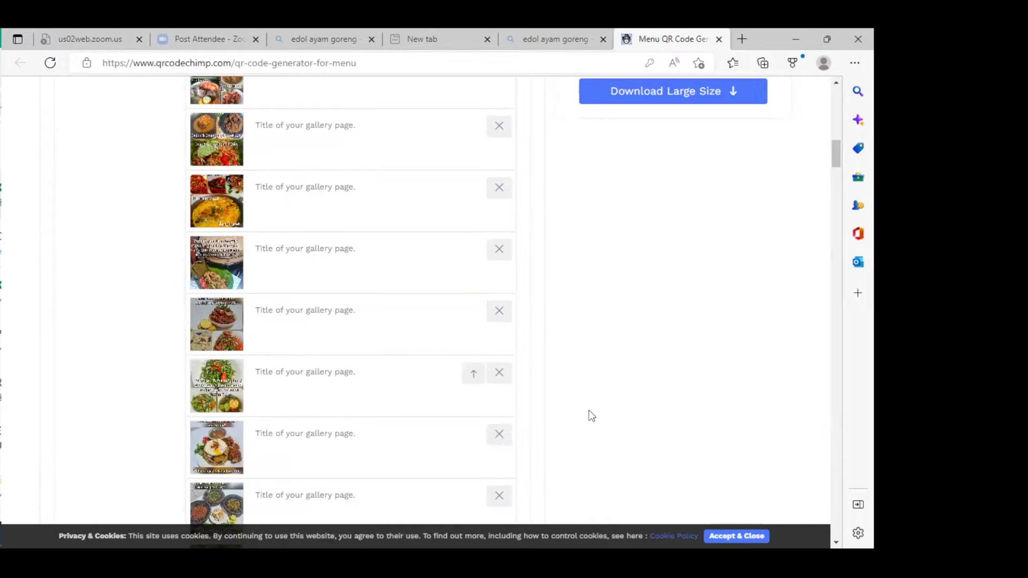
Move the image with the dark stone bowls up one place, above the fried egg rice image.
{"action": "left_click", "coordinate": [836, 543]}
{"action": "scroll", "coordinate": [839, 544], "scroll_direction": "down", "scroll_amount": 1}
{"action": "scroll", "coordinate": [563, 468], "scroll_direction": "down", "scroll_amount": 1}
{"action": "mouse_move", "coordinate": [379, 337]}
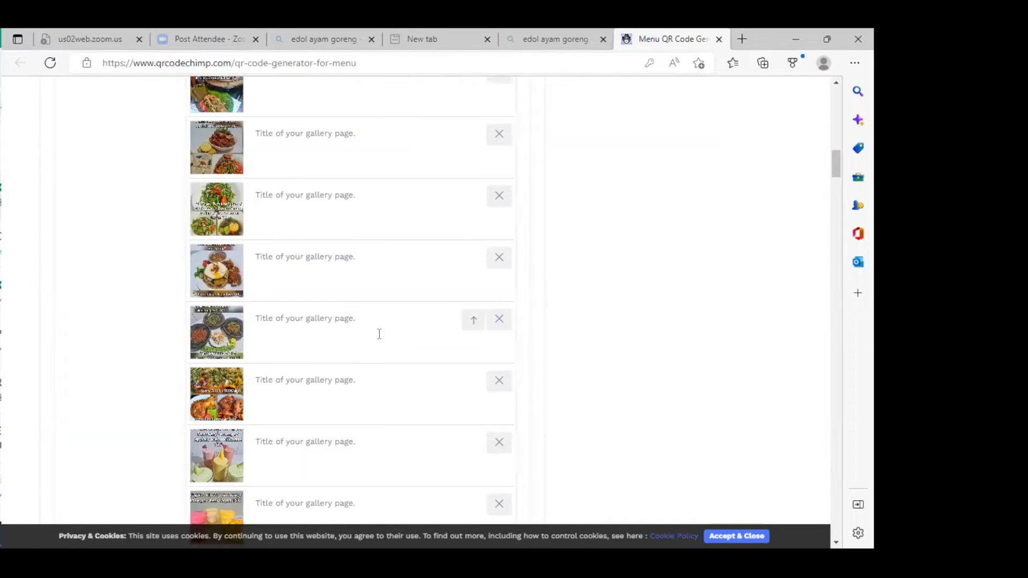
{"action": "left_click", "coordinate": [473, 321]}
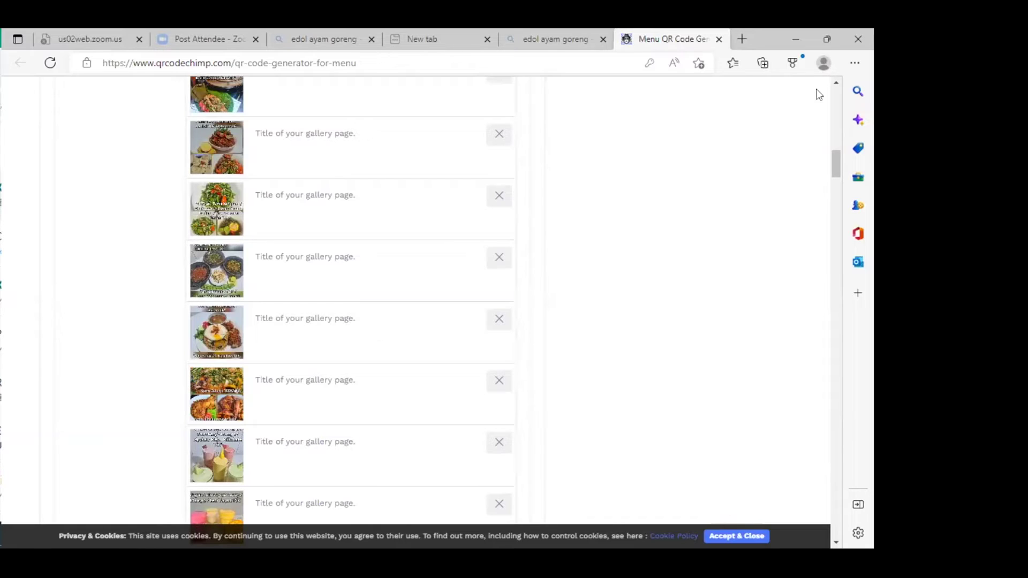
Review the order of all the uploaded gallery images and the menu preview.
{"action": "left_click", "coordinate": [837, 79]}
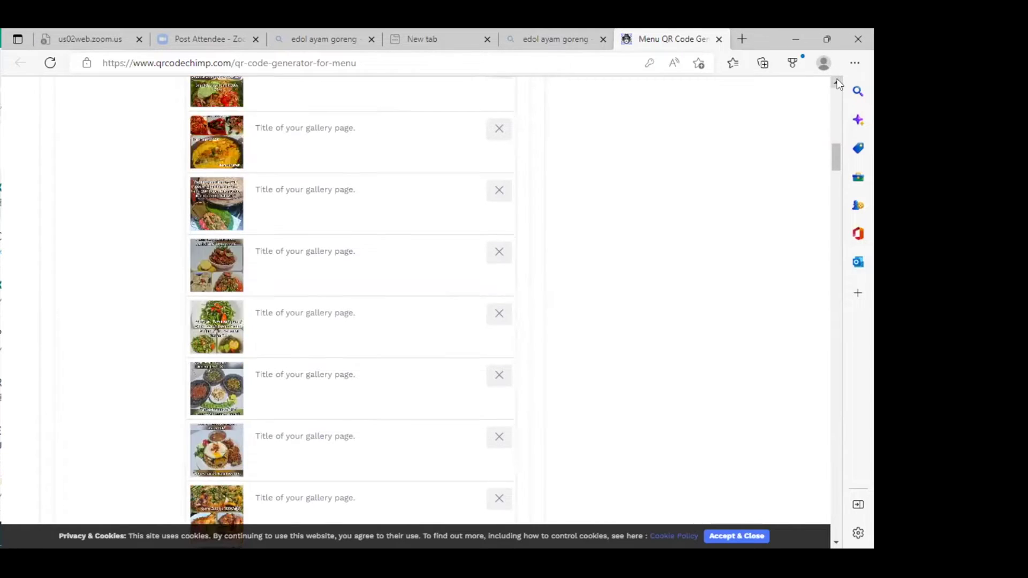
{"action": "left_click", "coordinate": [838, 81]}
{"action": "left_click", "coordinate": [839, 81]}
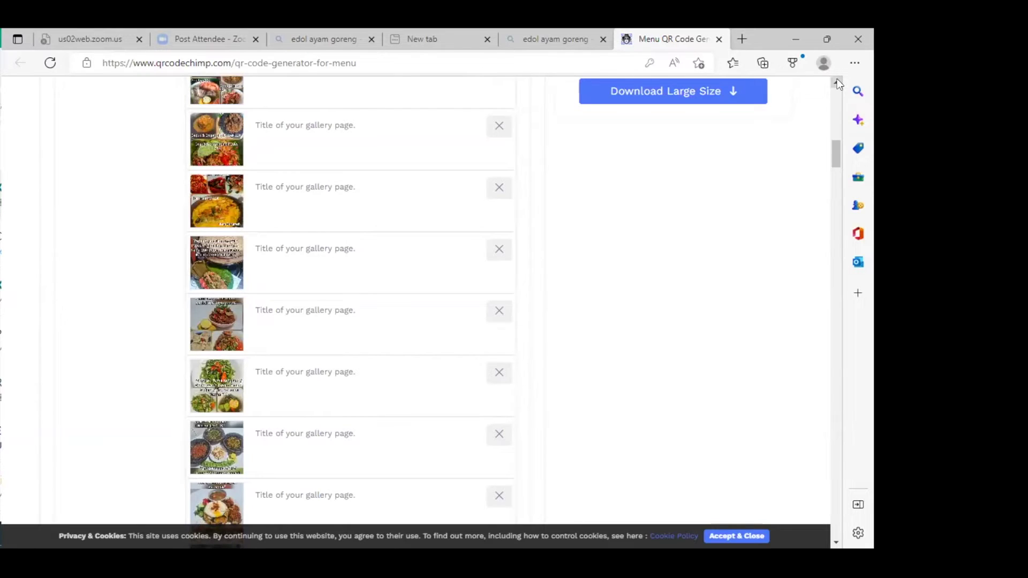
{"action": "left_click", "coordinate": [837, 543]}
{"action": "left_click", "coordinate": [837, 543]}
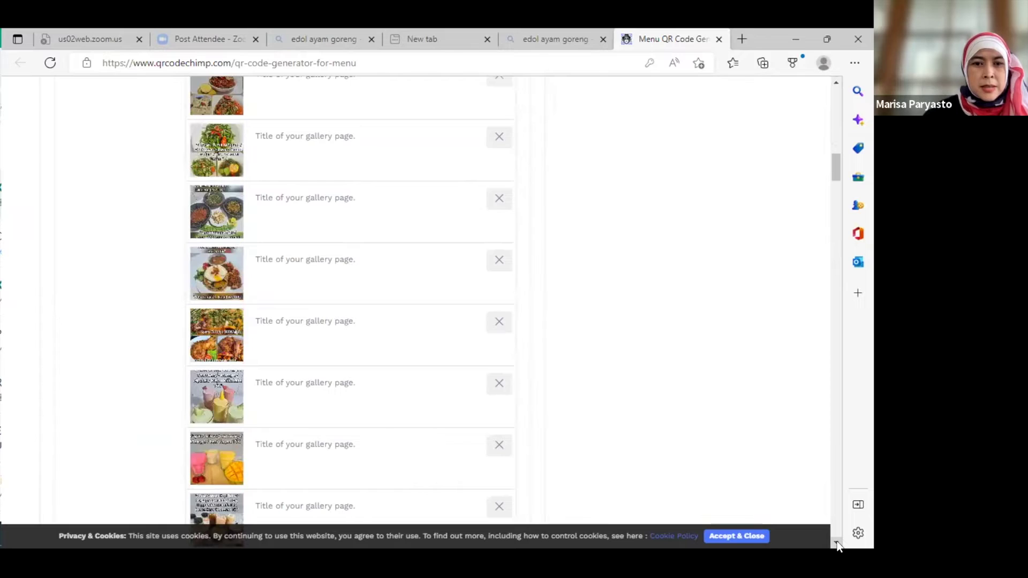
{"action": "scroll", "coordinate": [757, 422], "scroll_direction": "down", "scroll_amount": 6}
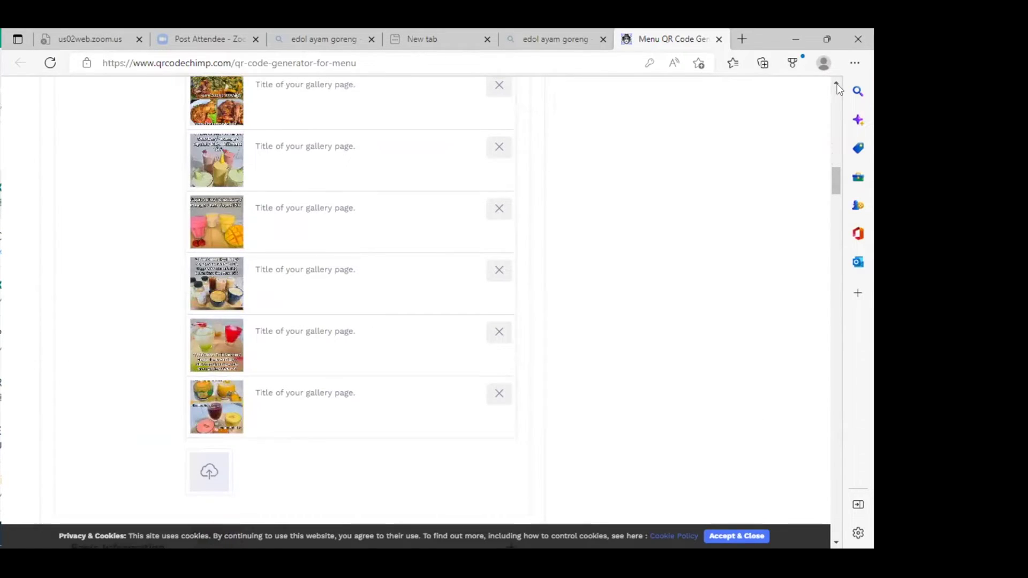
{"action": "scroll", "coordinate": [797, 355], "scroll_direction": "up", "scroll_amount": 10}
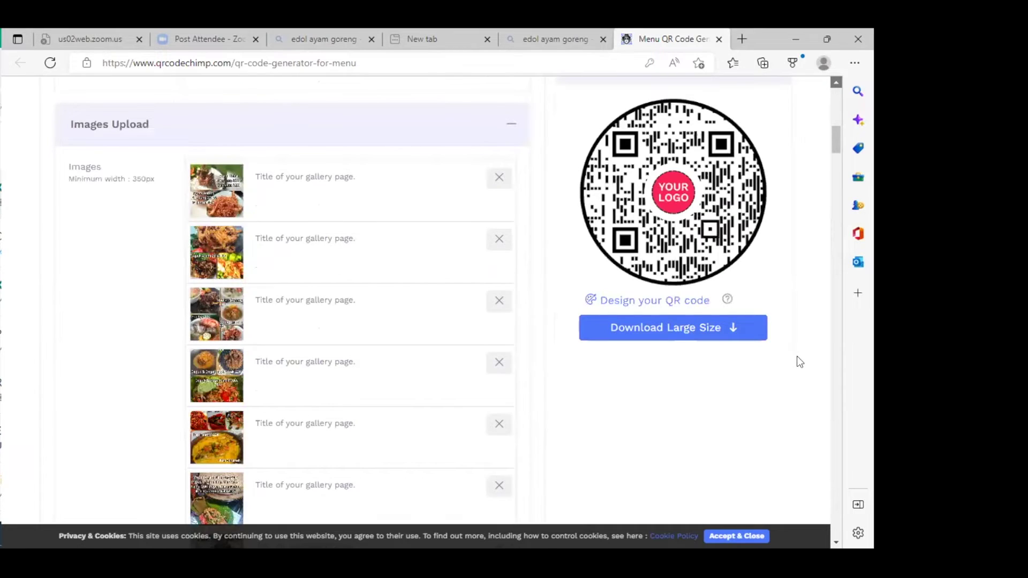
{"action": "scroll", "coordinate": [797, 356], "scroll_direction": "up", "scroll_amount": 5}
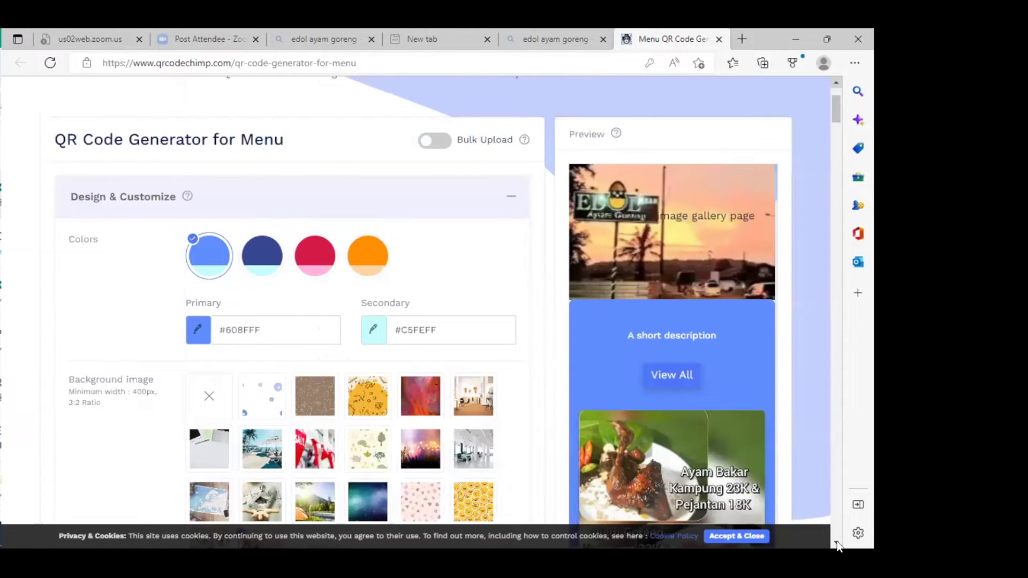
Title the first gallery image "Ayam Goreng & Ayam Bakar".
{"action": "scroll", "coordinate": [838, 546], "scroll_direction": "down", "scroll_amount": 8}
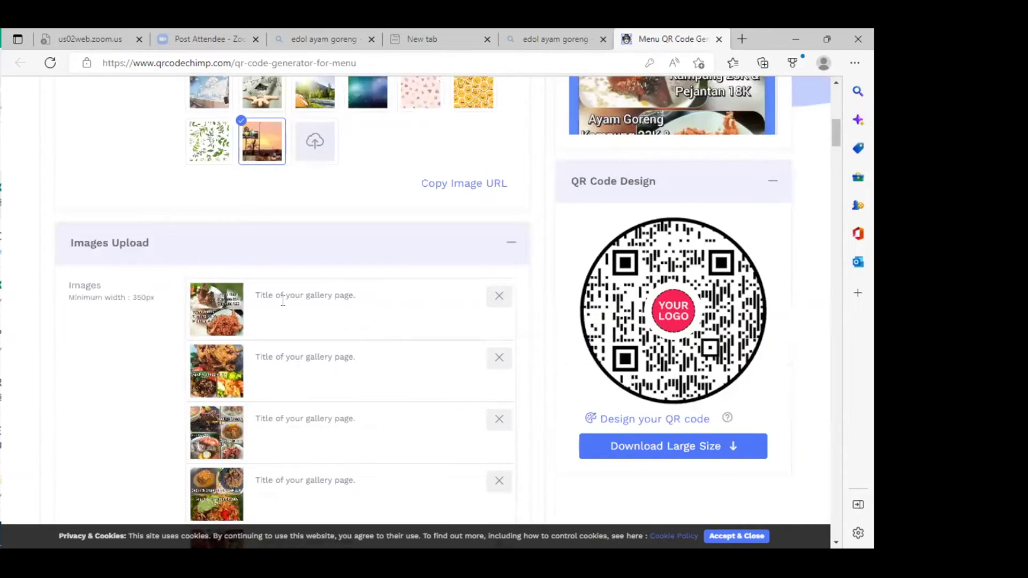
{"action": "left_click", "coordinate": [285, 295]}
{"action": "type", "text": "A"}
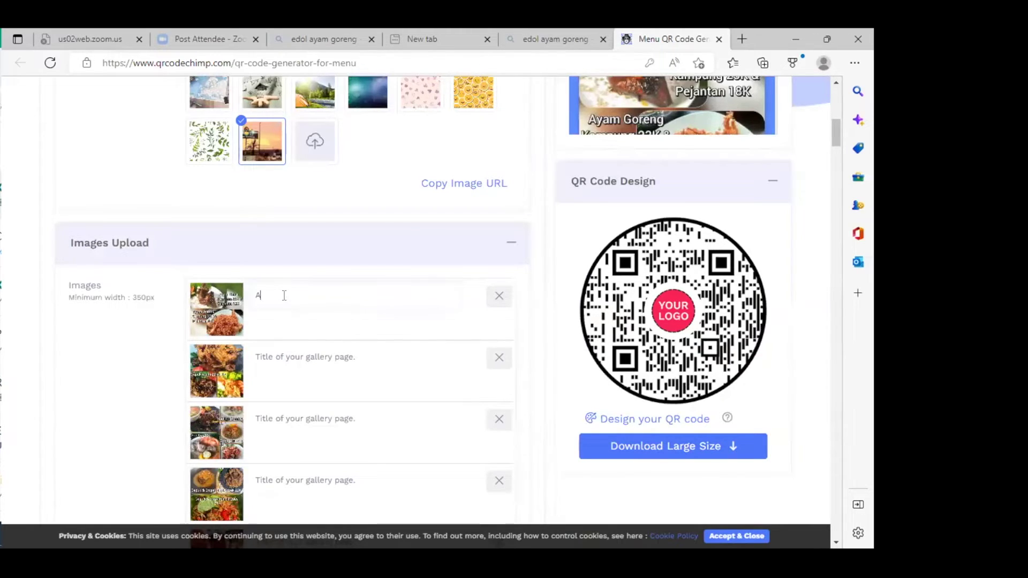
{"action": "type", "text": "yam"}
{"action": "type", "text": " Go"}
{"action": "type", "text": "re"}
{"action": "type", "text": "ng"}
{"action": "type", "text": " & "}
{"action": "type", "text": "Ayam "}
{"action": "type", "text": "Baka"}
{"action": "type", "text": "t"}
Title the second gallery image "Ayam Pedas, Ayam Geprek Sambal Tempe & Gepuk Ayam".
{"action": "left_click", "coordinate": [347, 362]}
{"action": "type", "text": "Ayam"}
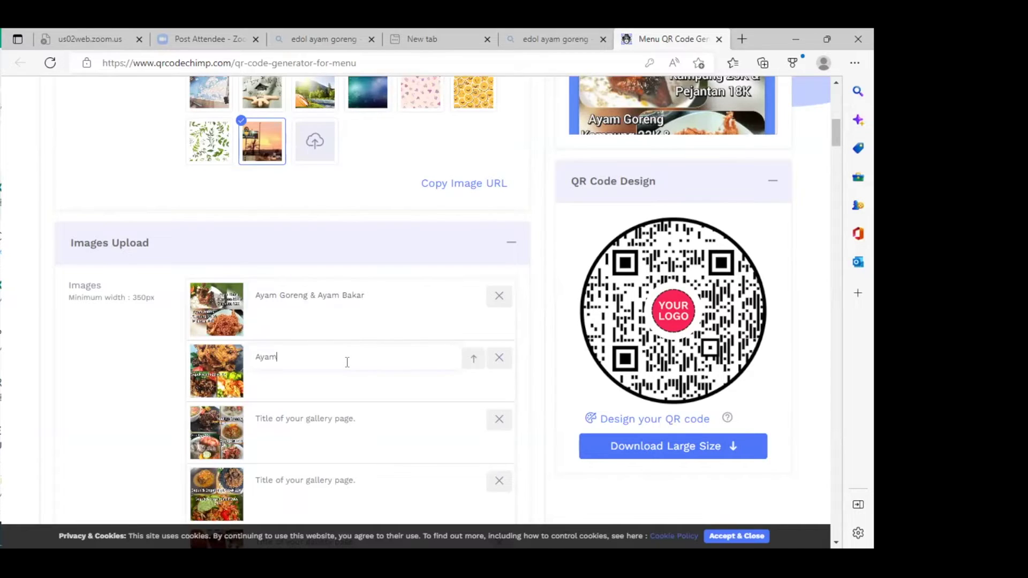
{"action": "type", "text": " Pedas"}
{"action": "type", "text": ", Ge"}
{"action": "key", "text": "BackSpace"}
{"action": "key", "text": "BackSpace"}
{"action": "type", "text": "Ayam Geprek Sambal Tempe &"}
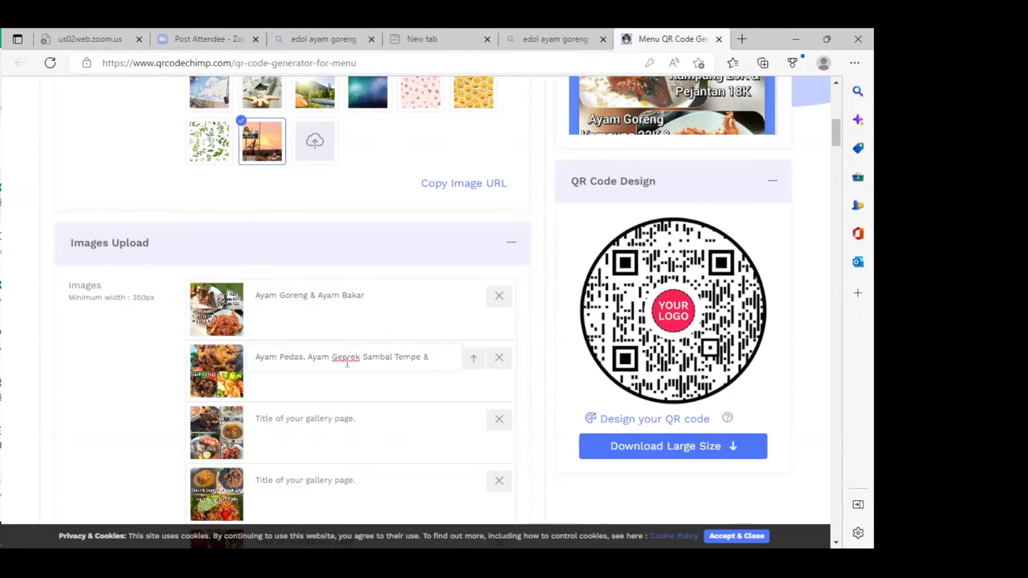
{"action": "type", "text": " Gepuk"}
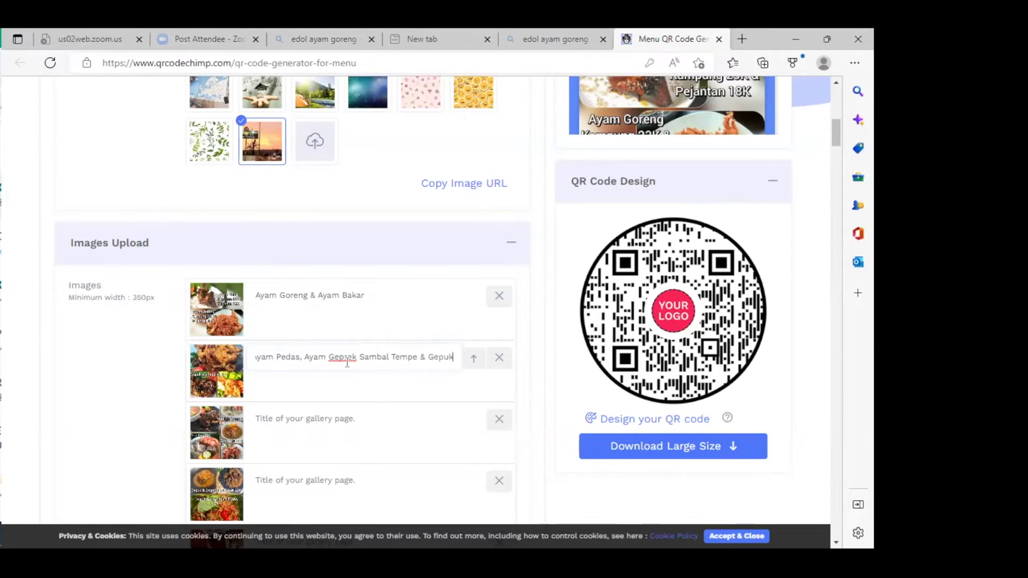
{"action": "type", "text": " Ayam"}
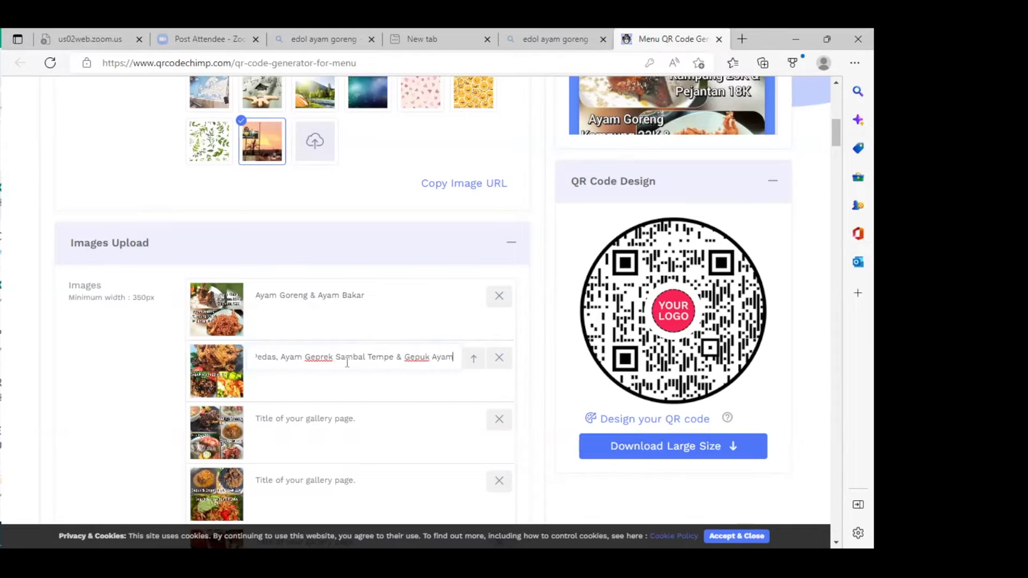
Begin the third gallery image's title with "Iga Bakar,".
{"action": "left_click", "coordinate": [299, 421]}
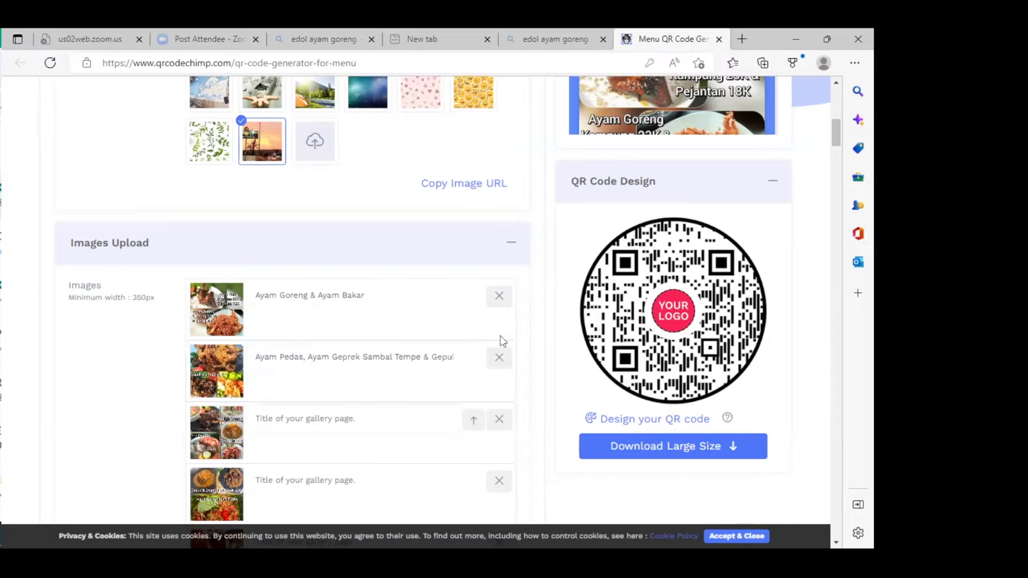
{"action": "left_click", "coordinate": [422, 357]}
{"action": "left_click", "coordinate": [292, 424]}
{"action": "type", "text": "Iga Bakar"}
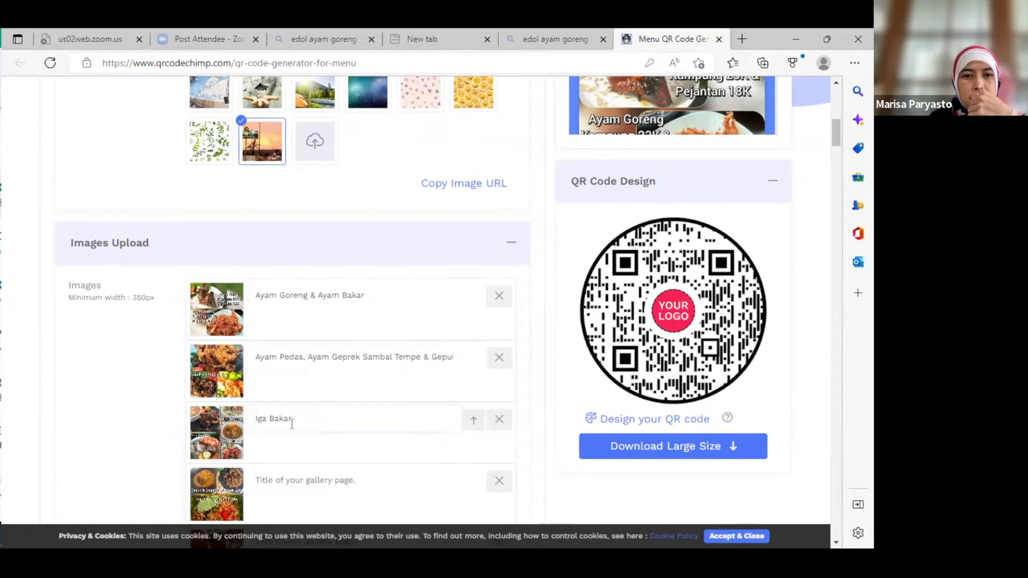
{"action": "type", "text": ","}
Check the full ending of the second gallery image's title.
{"action": "left_click", "coordinate": [454, 357]}
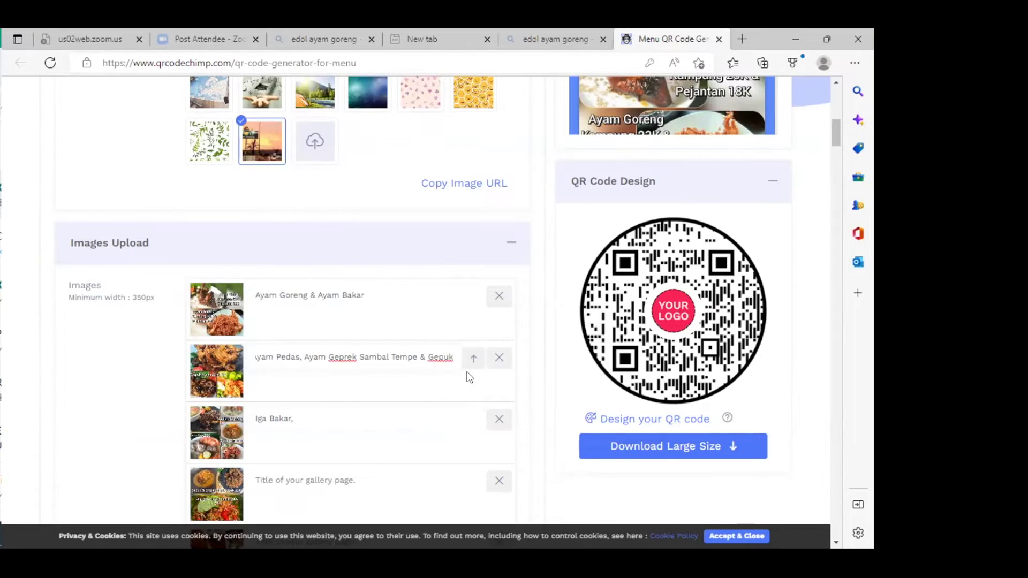
{"action": "key", "text": "BackSpace"}
{"action": "key", "text": "BackSpace"}
{"action": "key", "text": "BackSpace"}
{"action": "type", "text": "puk"}
{"action": "key", "text": "Right"}
{"action": "key", "text": "Right"}
{"action": "key", "text": "Right"}
{"action": "key", "text": "Right"}
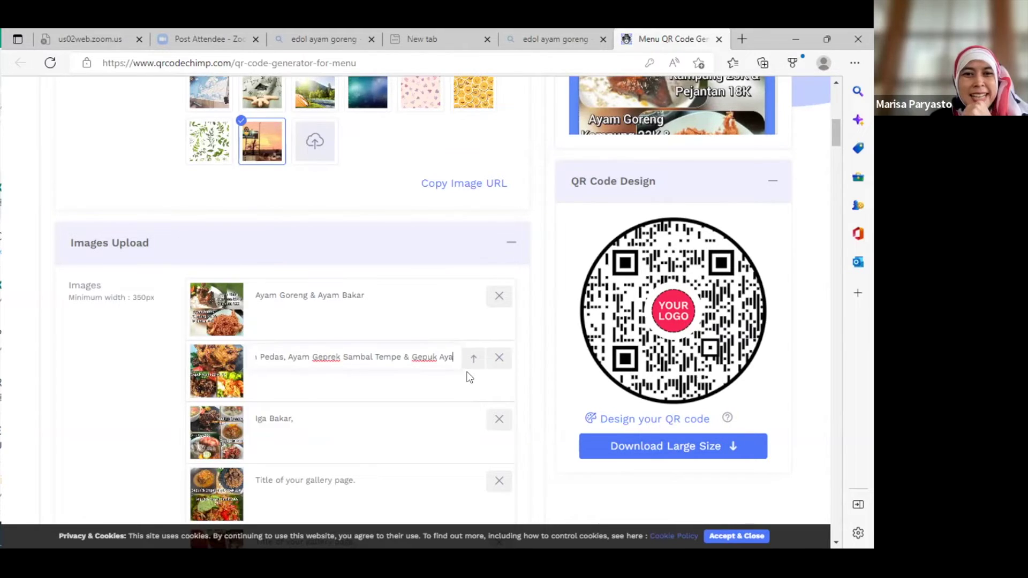
{"action": "key", "text": "Right"}
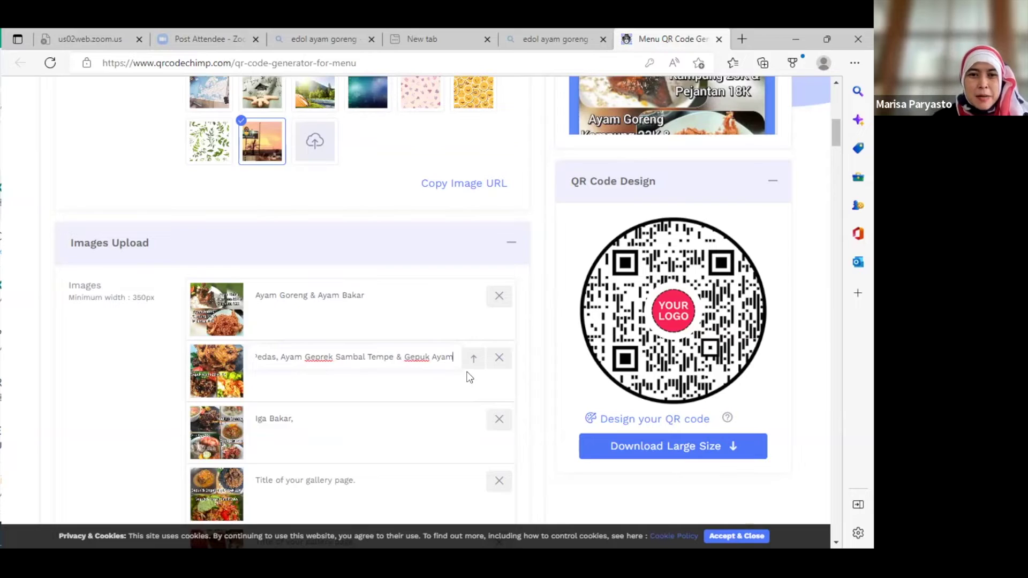
Complete the third gallery image's title as "Iga Bakar, Sop Iga, Sop Iga Pedas, Sop Iga Creamy & Iga Penyet".
{"action": "left_click", "coordinate": [312, 418]}
{"action": "type", "text": "S"}
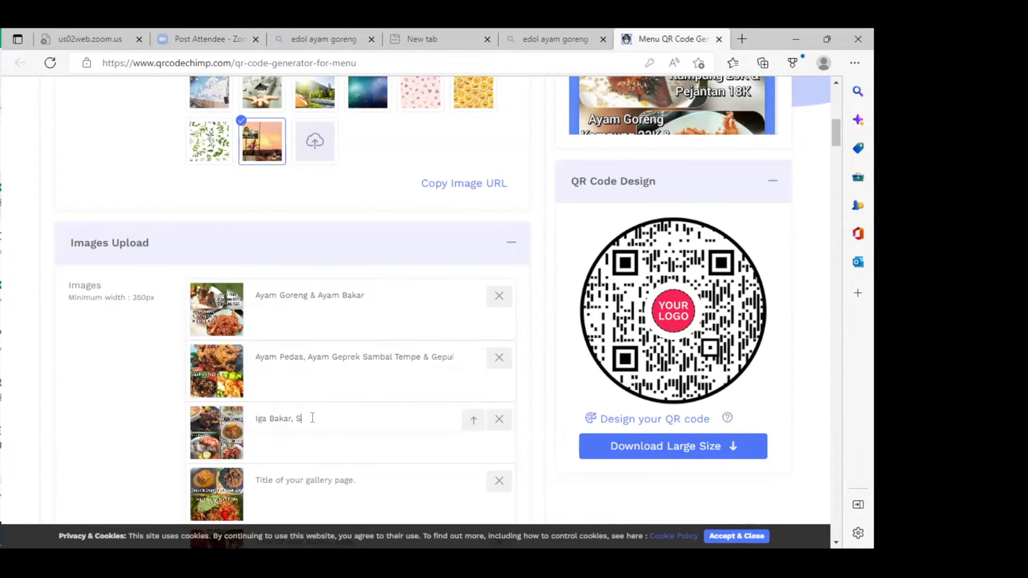
{"action": "type", "text": "op Iga, Sop Iga Pedas, Sop"}
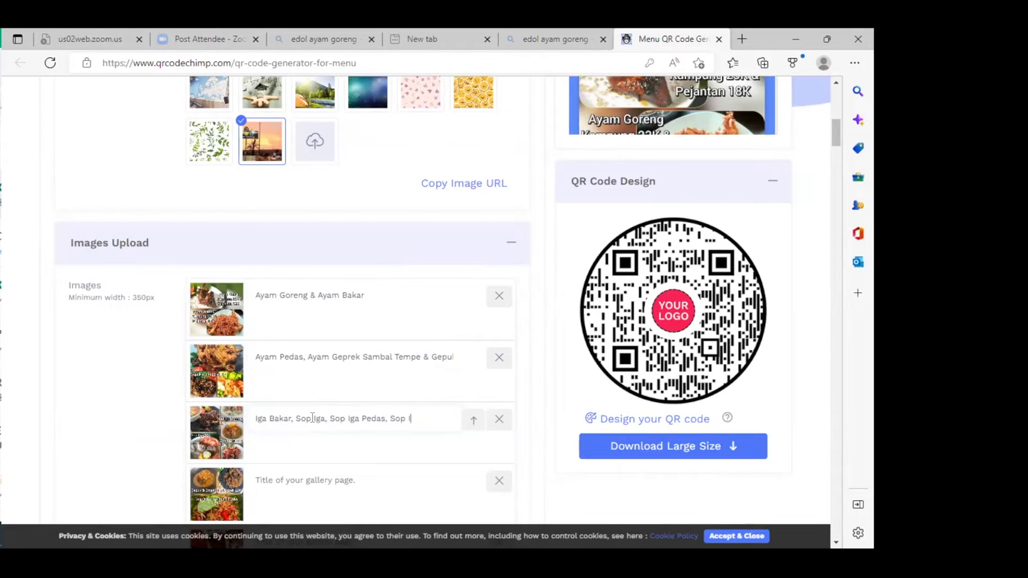
{"action": "type", "text": " Iga Creamy"}
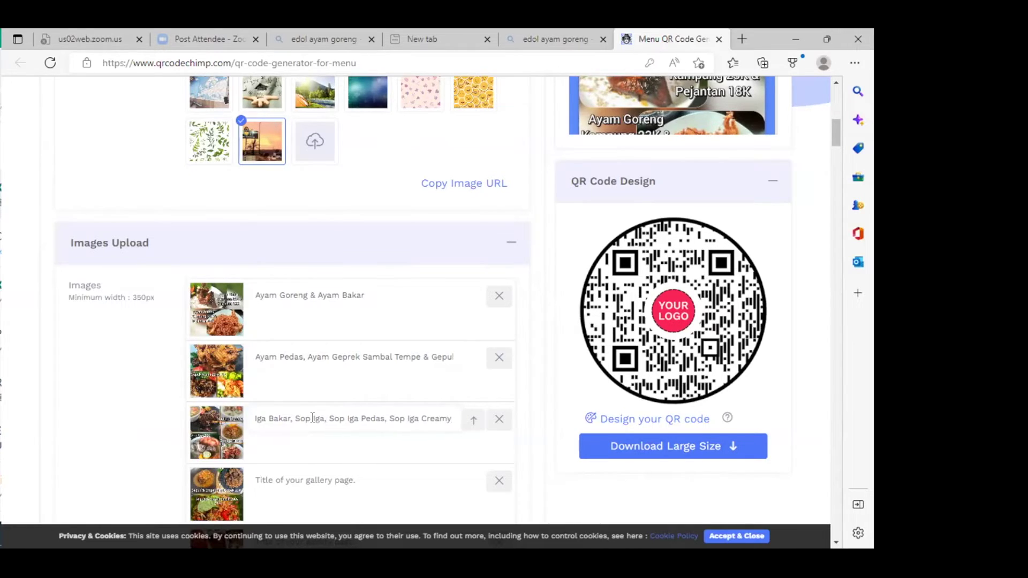
{"action": "type", "text": " &"}
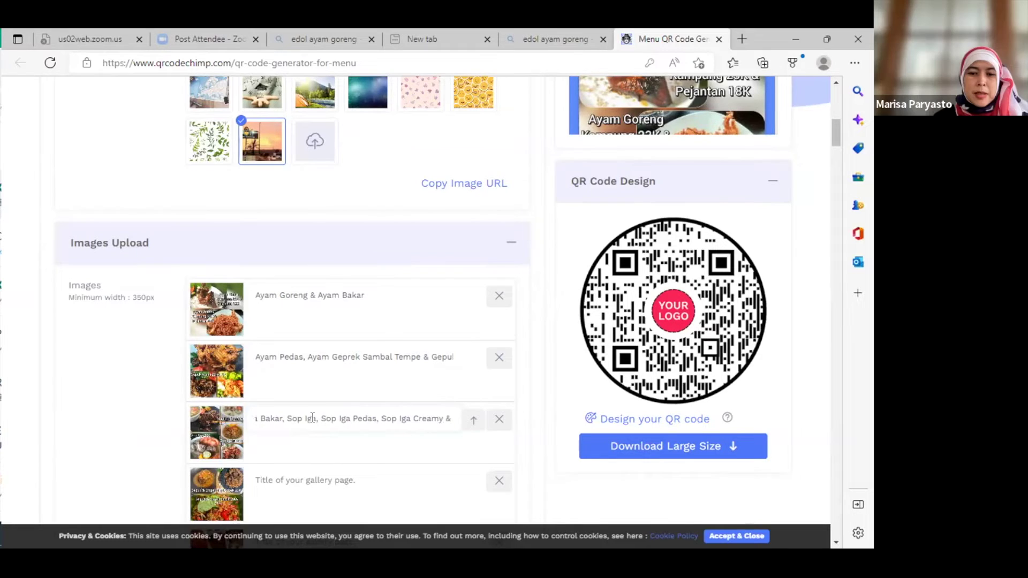
{"action": "type", "text": " Iga"}
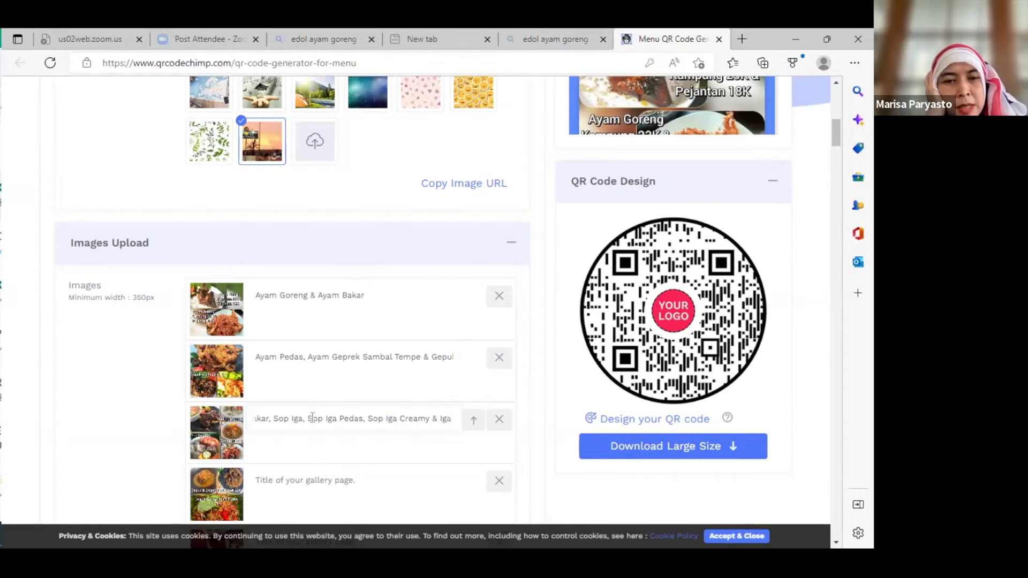
{"action": "type", "text": " Perye"}
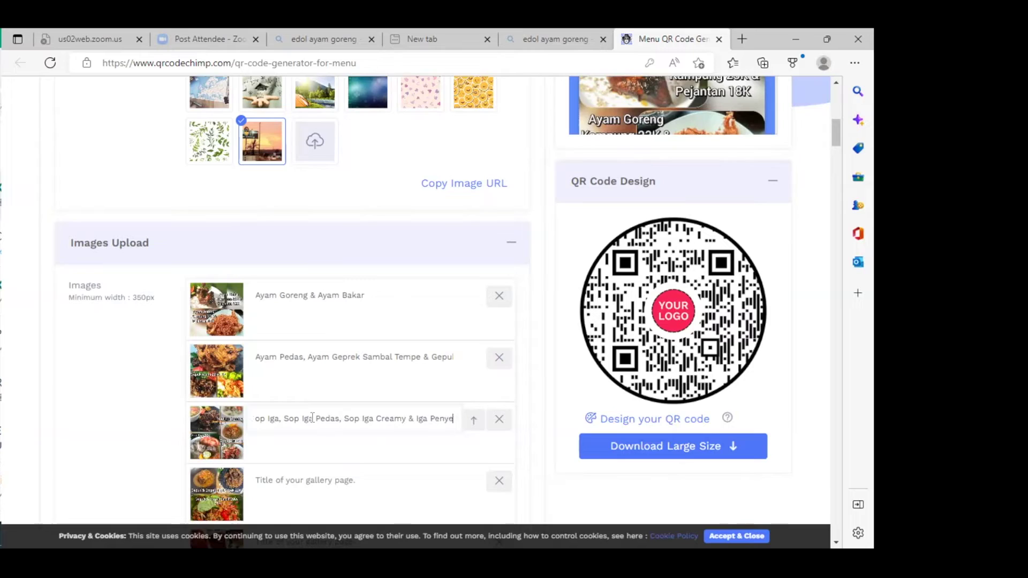
{"action": "type", "text": "t"}
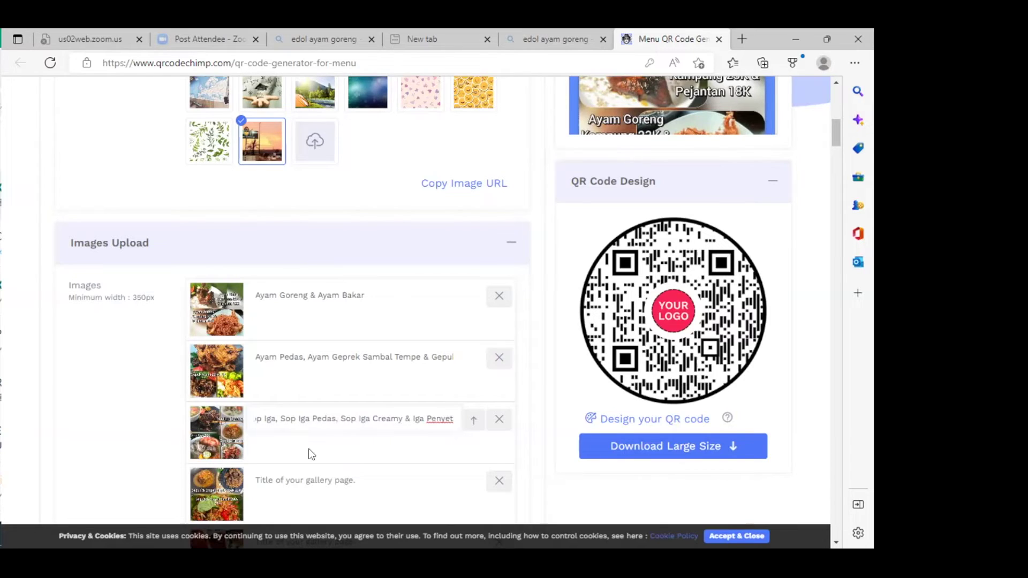
Title the fourth gallery image "Gepuk Sapi, Cobek Gepuk Sapi, Gepuk Sapi Pedas".
{"action": "left_click", "coordinate": [283, 479]}
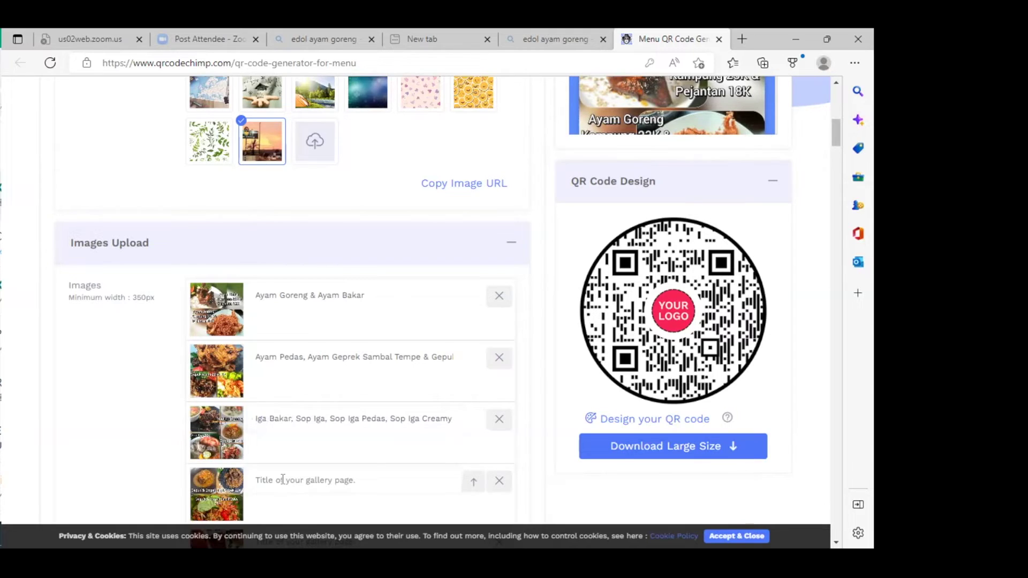
{"action": "type", "text": "Gepuk Sapi, Cobek Gepuk Sapi"}
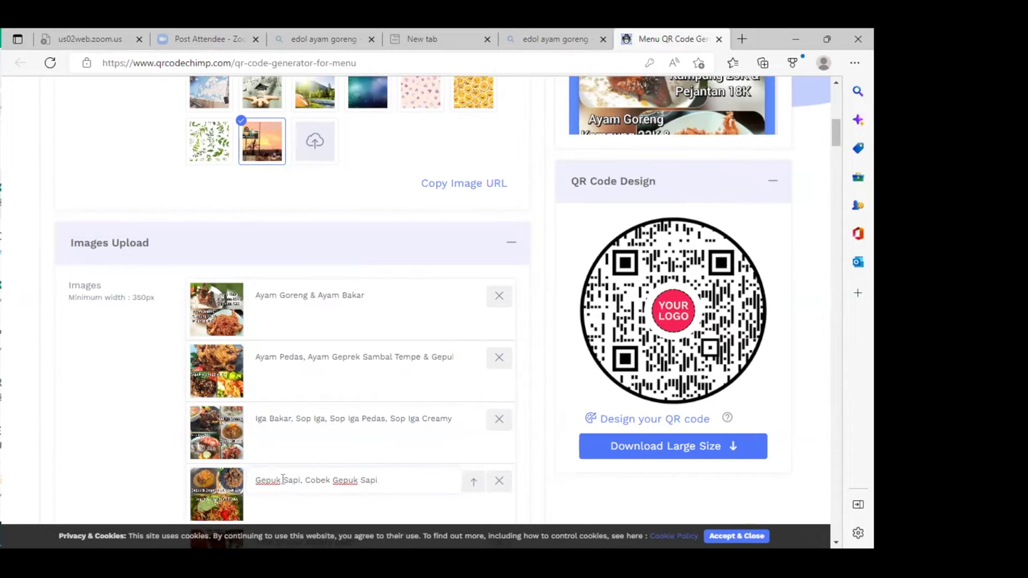
{"action": "type", "text": ", Gepuk Sapi Pedas"}
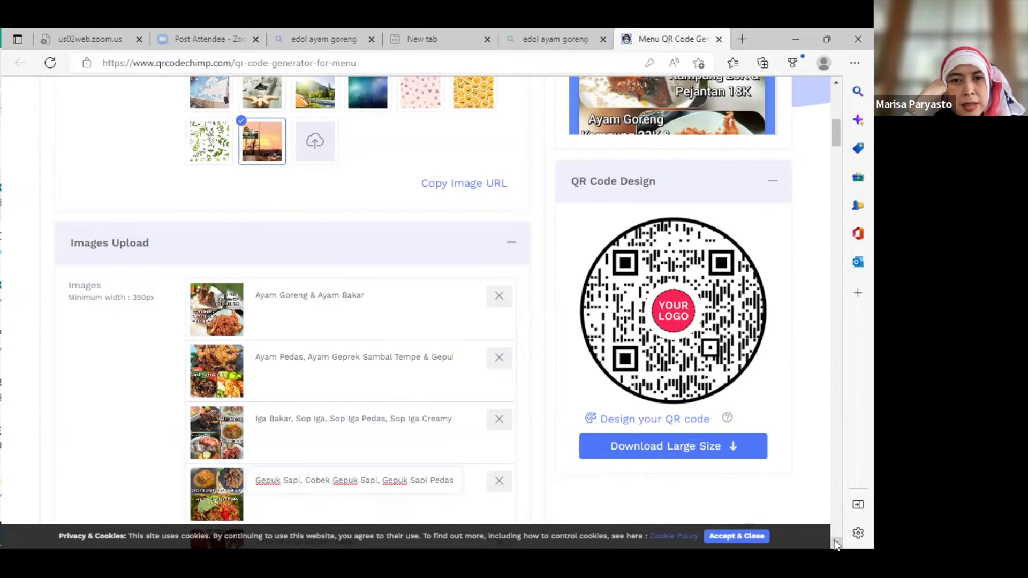
Title the fifth gallery image "Ikan Bakar/Goreng, Ikan Pesmol, Ikan Cobek, Ikan Tumis Tauco".
{"action": "scroll", "coordinate": [508, 392], "scroll_direction": "down", "scroll_amount": 2}
{"action": "scroll", "coordinate": [316, 384], "scroll_direction": "down", "scroll_amount": 1}
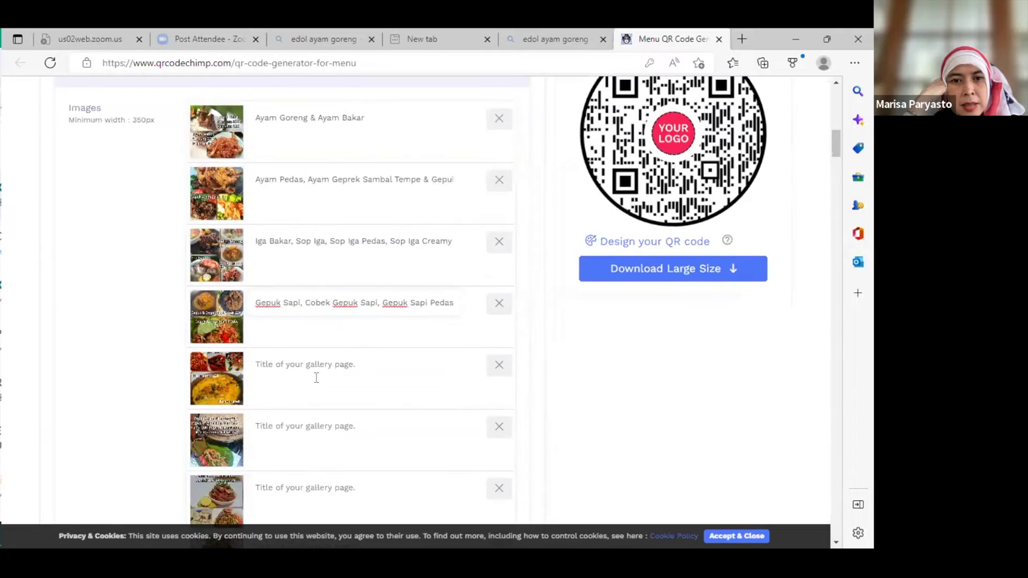
{"action": "left_click", "coordinate": [286, 362]}
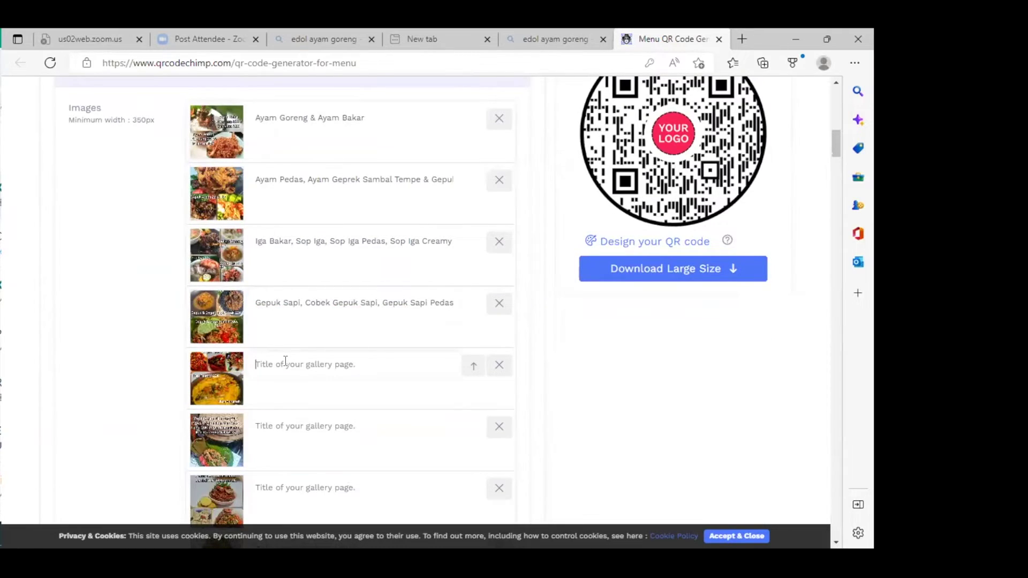
{"action": "type", "text": "Ikan Bakar/"}
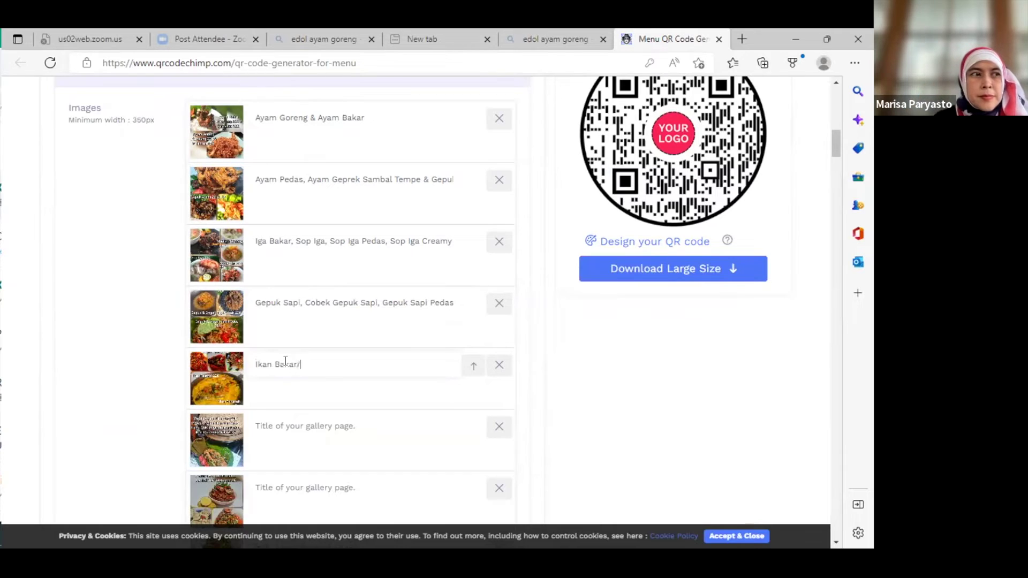
{"action": "type", "text": "Gore"}
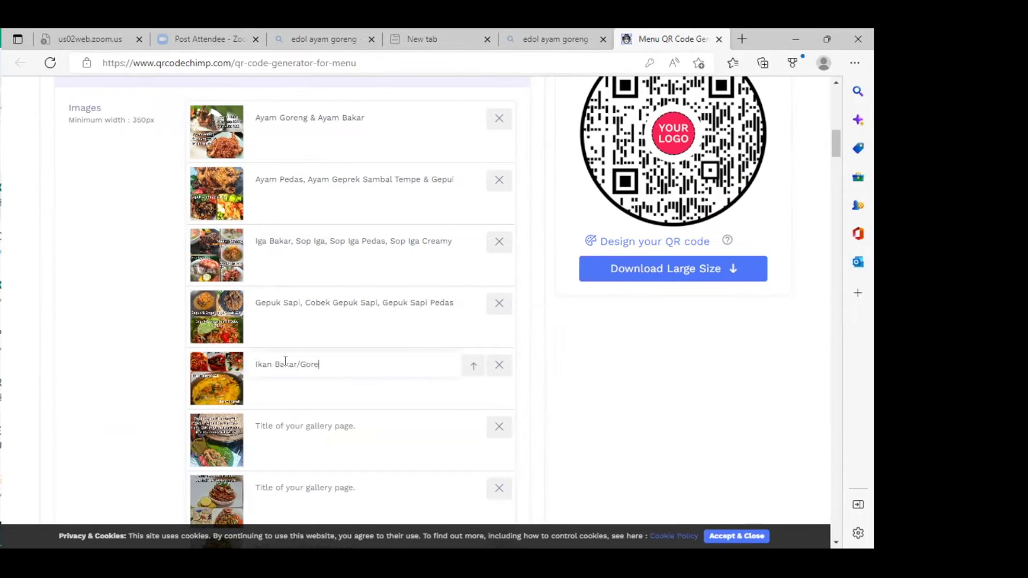
{"action": "type", "text": "ng, Iak"}
{"action": "key", "text": "BackSpace"}
{"action": "key", "text": "BackSpace"}
{"action": "key", "text": "BackSpace"}
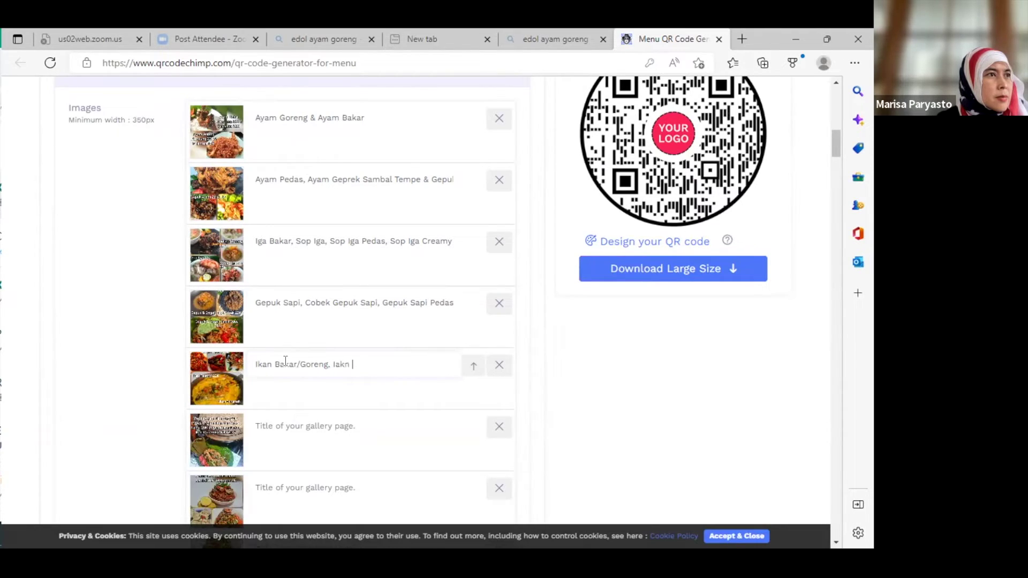
{"action": "type", "text": "Ikan "}
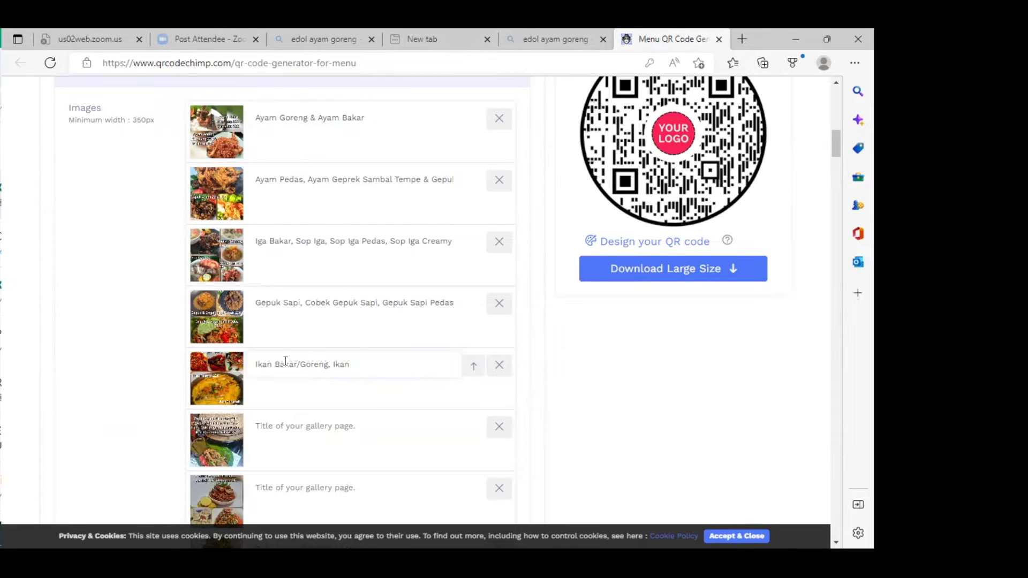
{"action": "type", "text": "Pesmol"}
{"action": "key", "text": "BackSpace"}
{"action": "key", "text": "BackSpace"}
{"action": "type", "text": "l"}
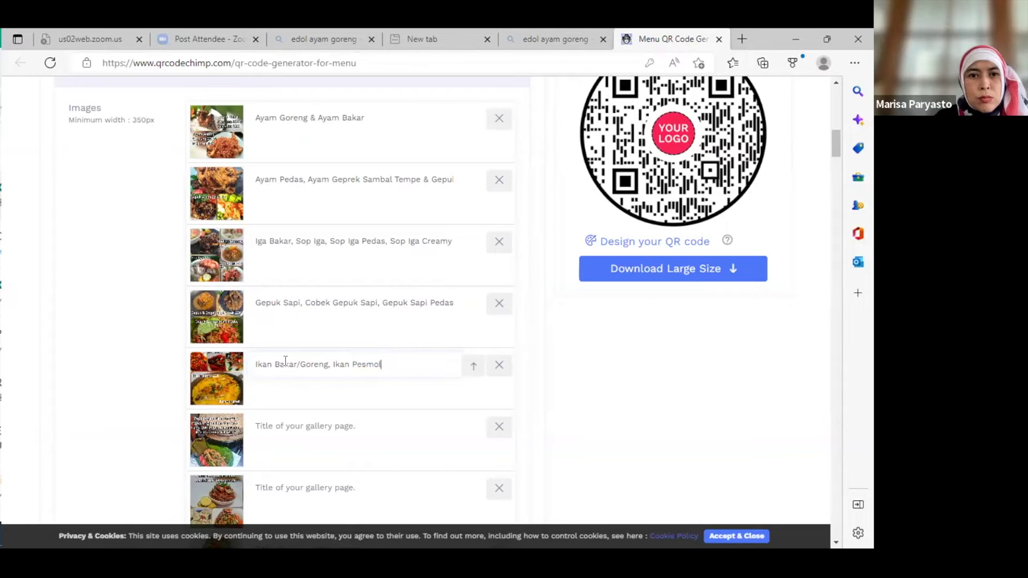
{"action": "type", "text": ", Ika"}
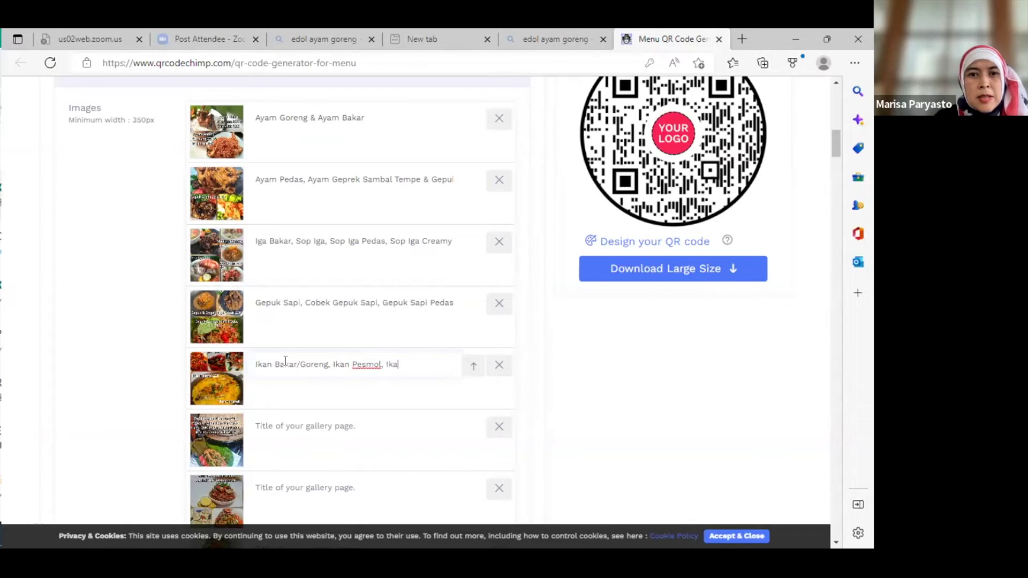
{"action": "type", "text": "n "}
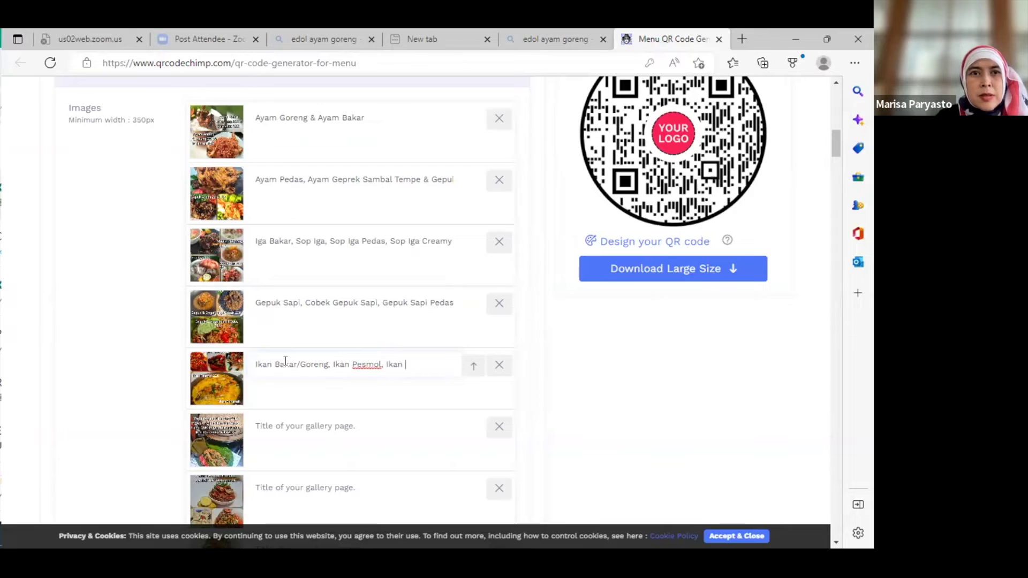
{"action": "type", "text": "C"}
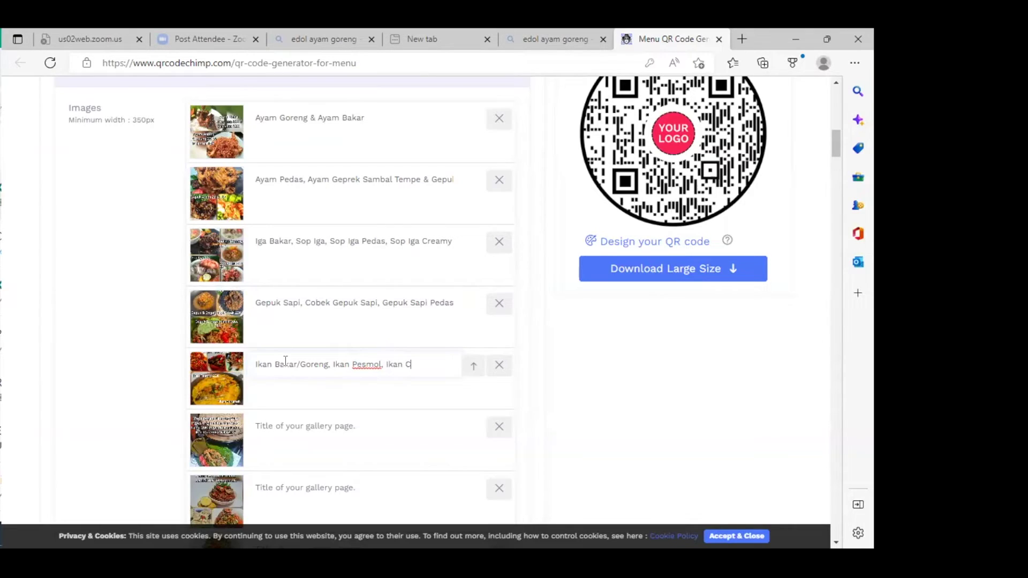
{"action": "type", "text": "obek"}
{"action": "type", "text": ", Ikan T"}
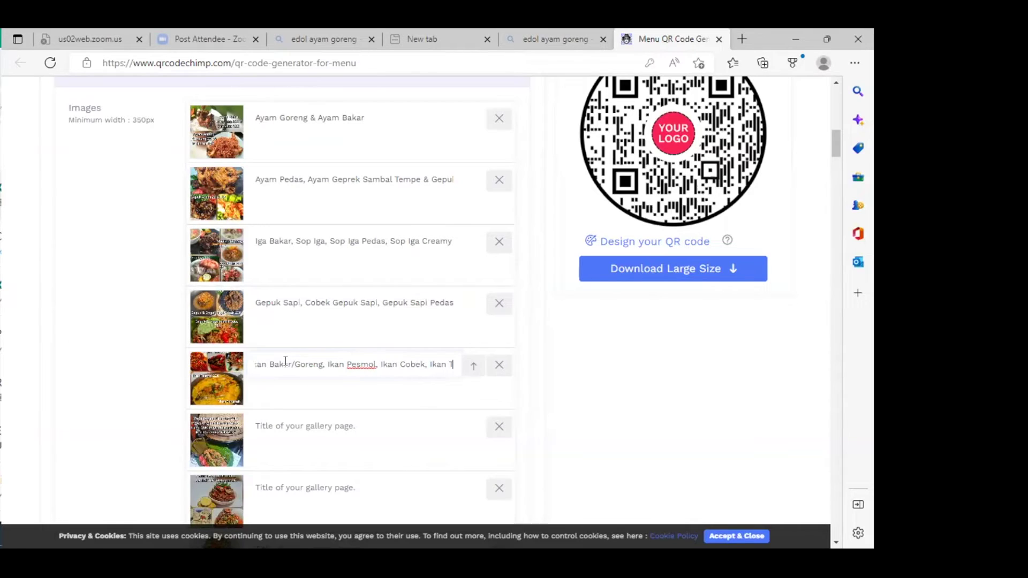
{"action": "type", "text": "umis "}
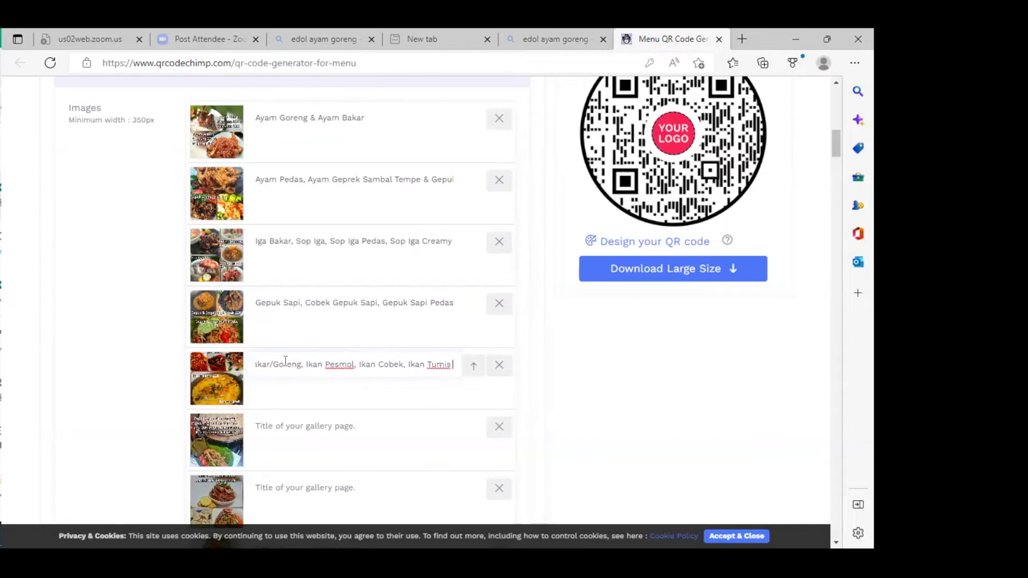
{"action": "type", "text": "Tauco"}
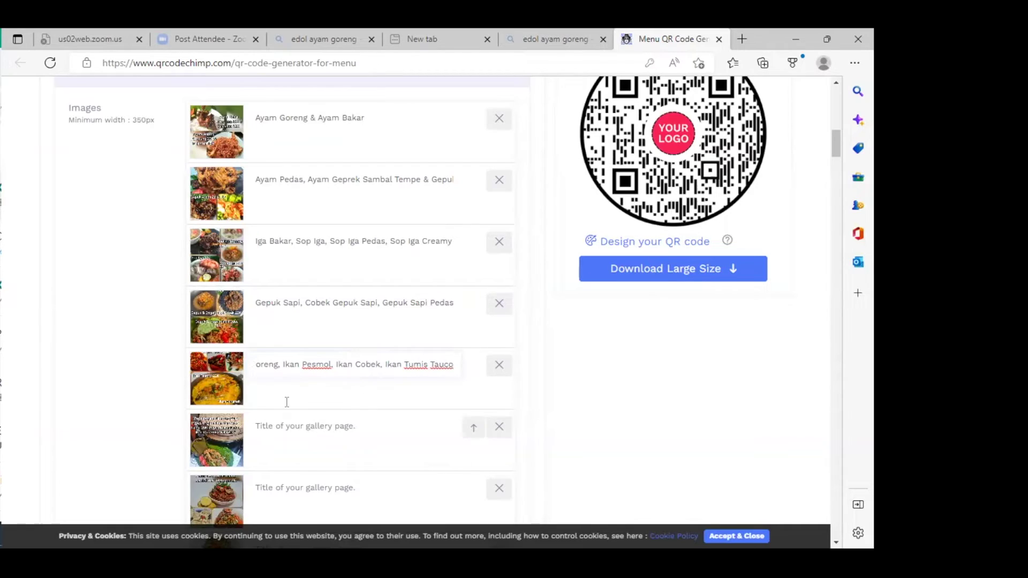
Begin the sixth gallery image's title with "Pepes Ayam, Pepes Ikan Nilem/Tambak".
{"action": "left_click", "coordinate": [276, 428]}
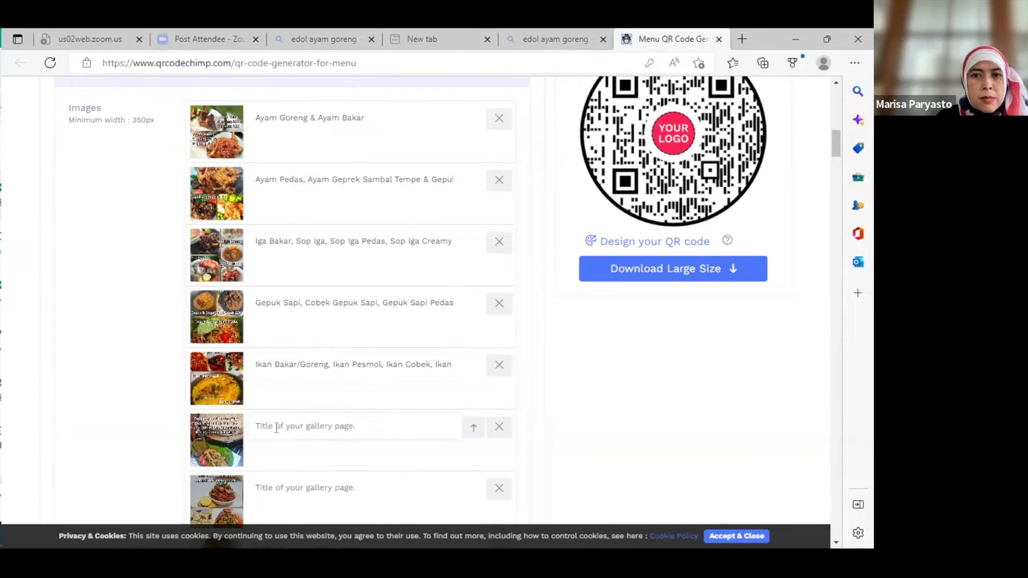
{"action": "type", "text": "Pepes"}
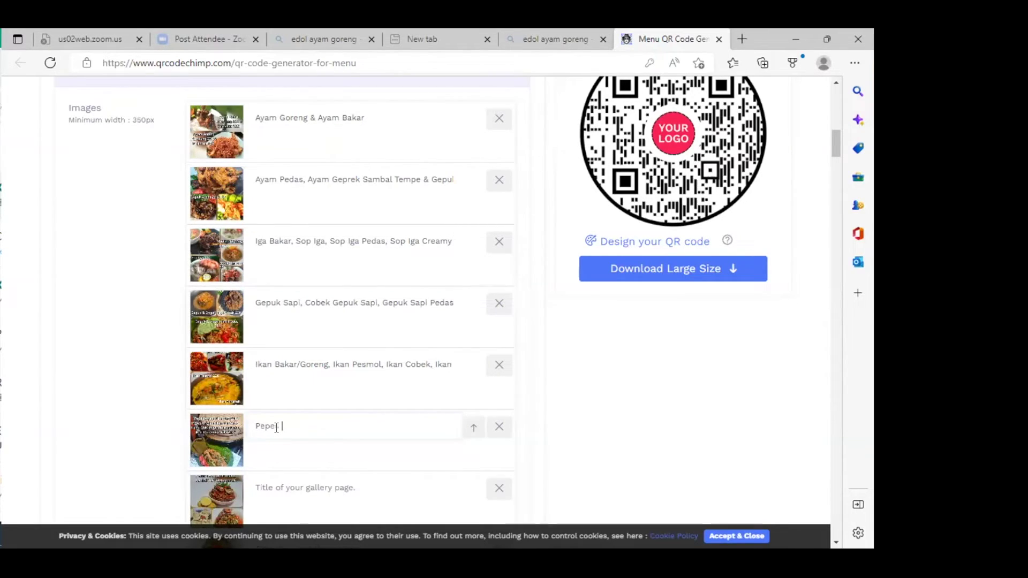
{"action": "type", "text": " Ayam"}
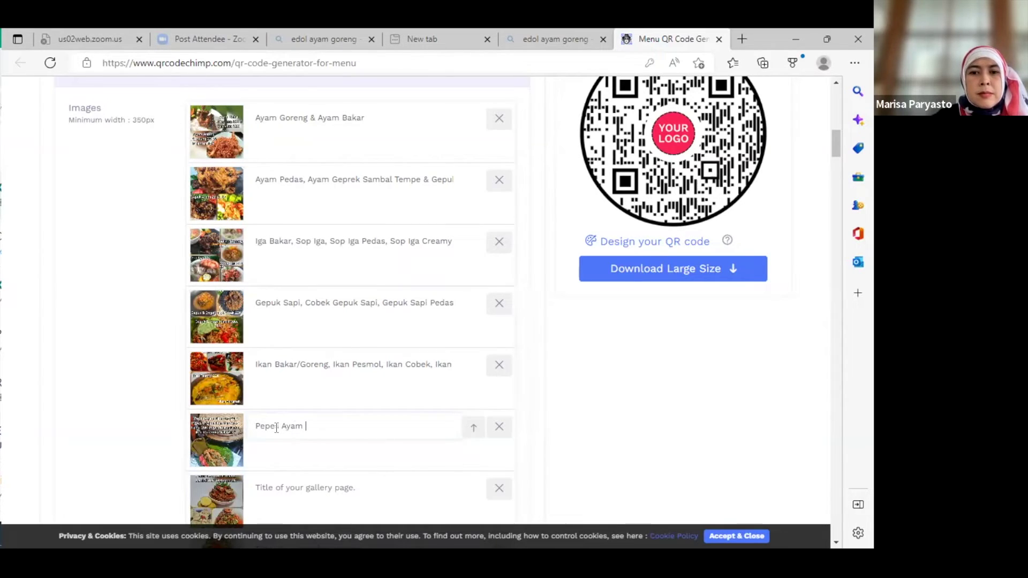
{"action": "key", "text": "BackSpace"}
{"action": "type", "text": ", Pepes"}
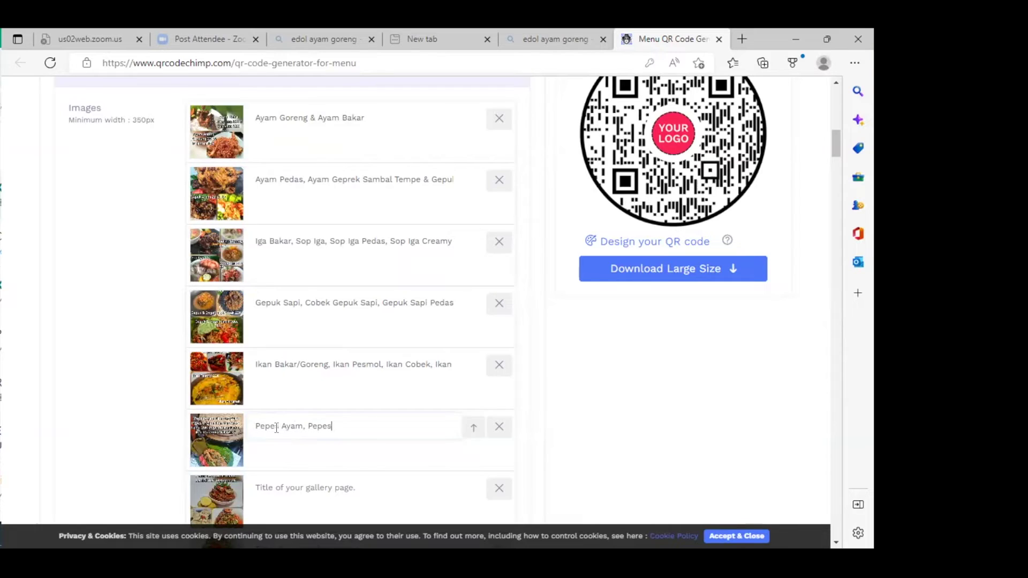
{"action": "type", "text": " Ikan Ni"}
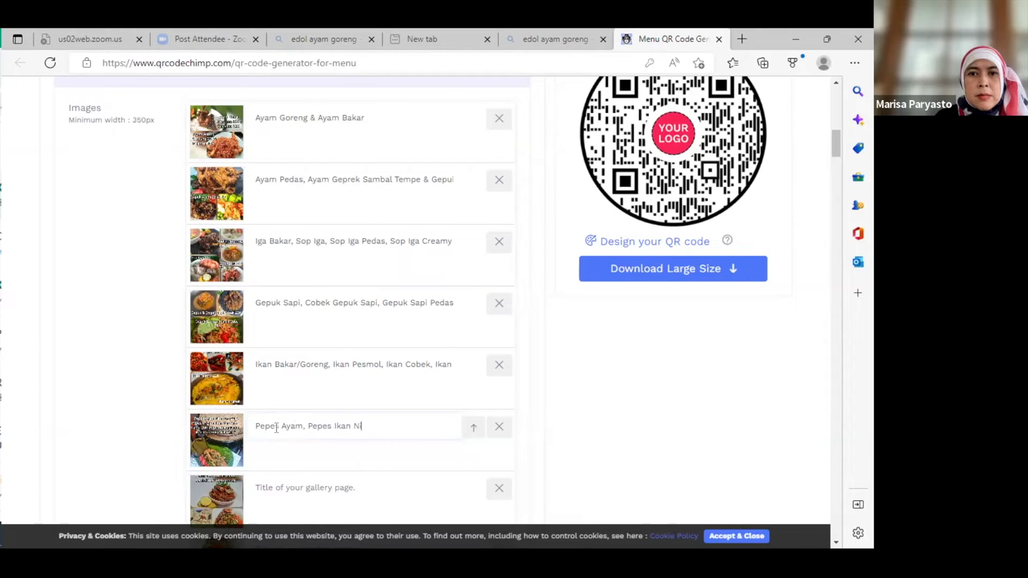
{"action": "type", "text": "le"}
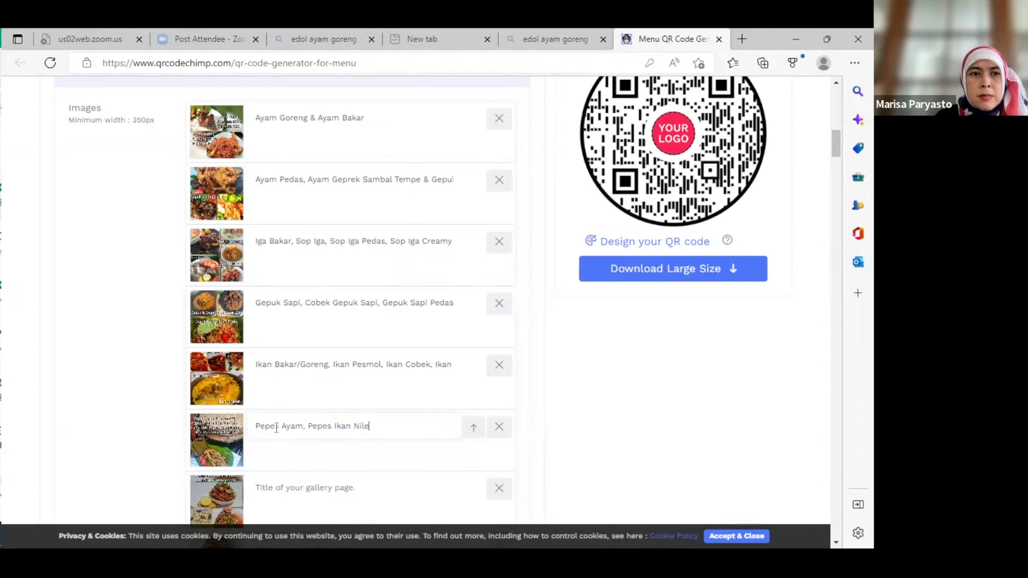
{"action": "type", "text": "m"}
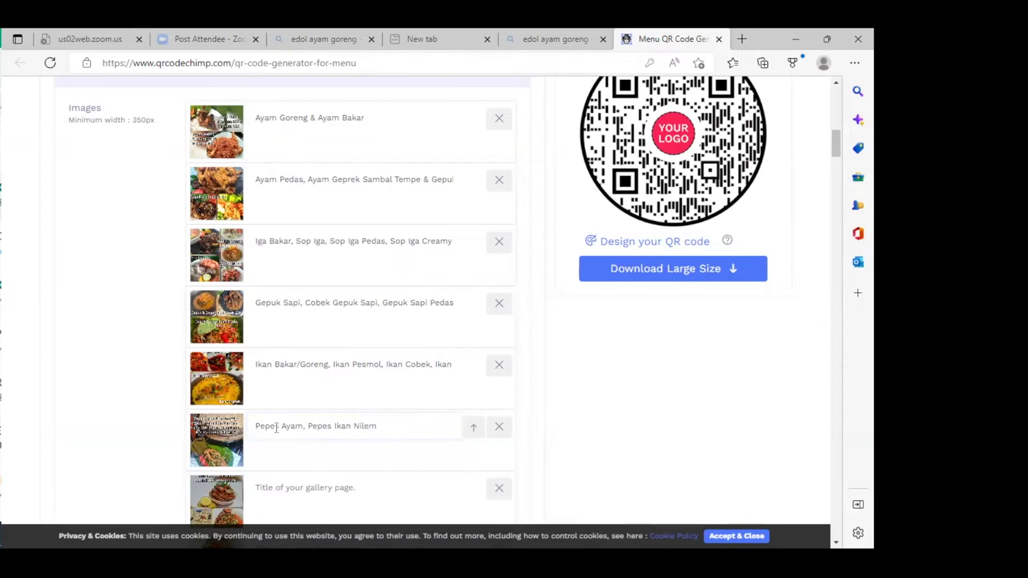
{"action": "type", "text": "/Tambak"}
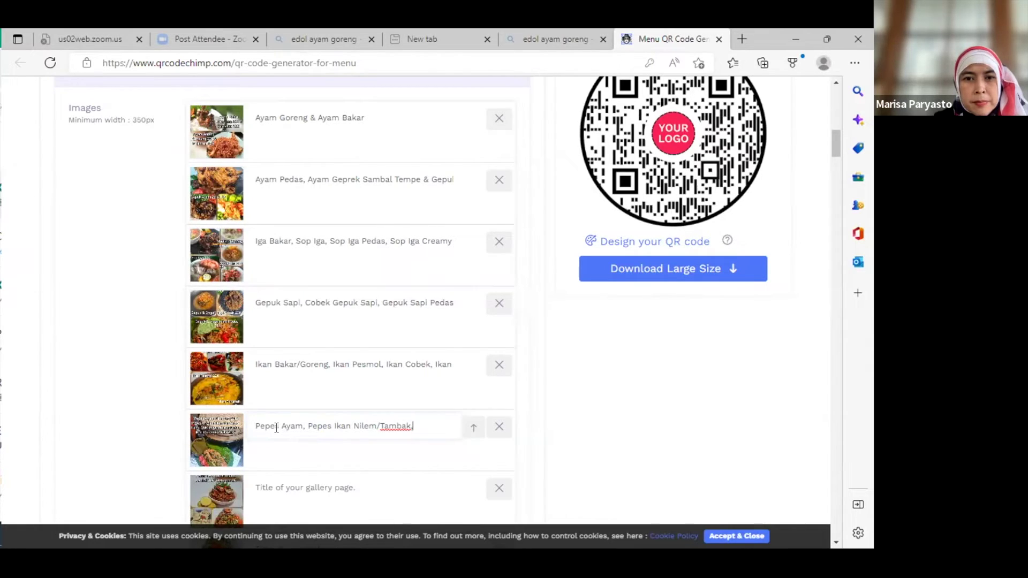
Extend the sixth gallery image's title with ", Pepes Bakar Pedas Nila & Dori" and check its beginning.
{"action": "type", "text": ", Pepes "}
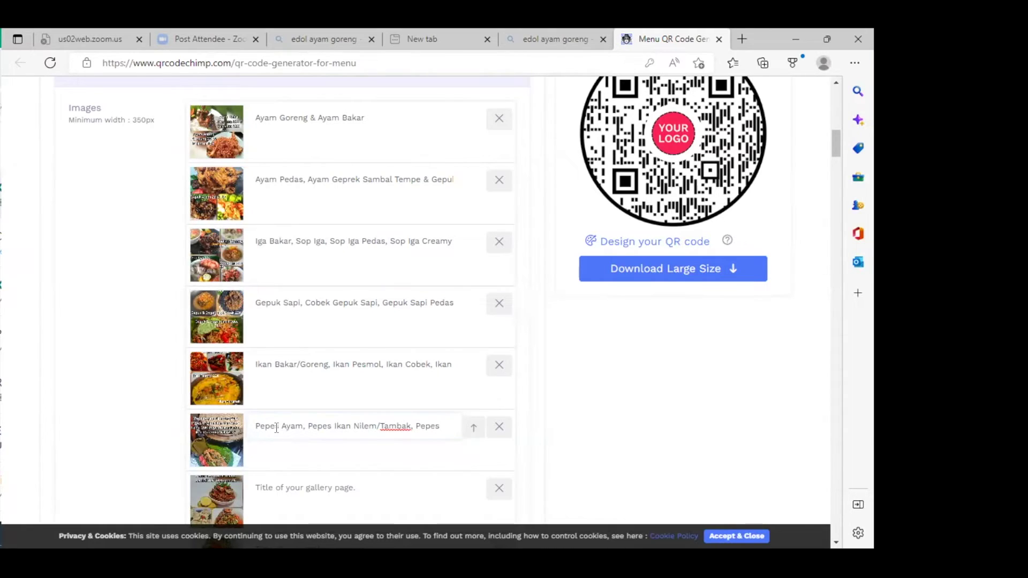
{"action": "type", "text": "Bakar"}
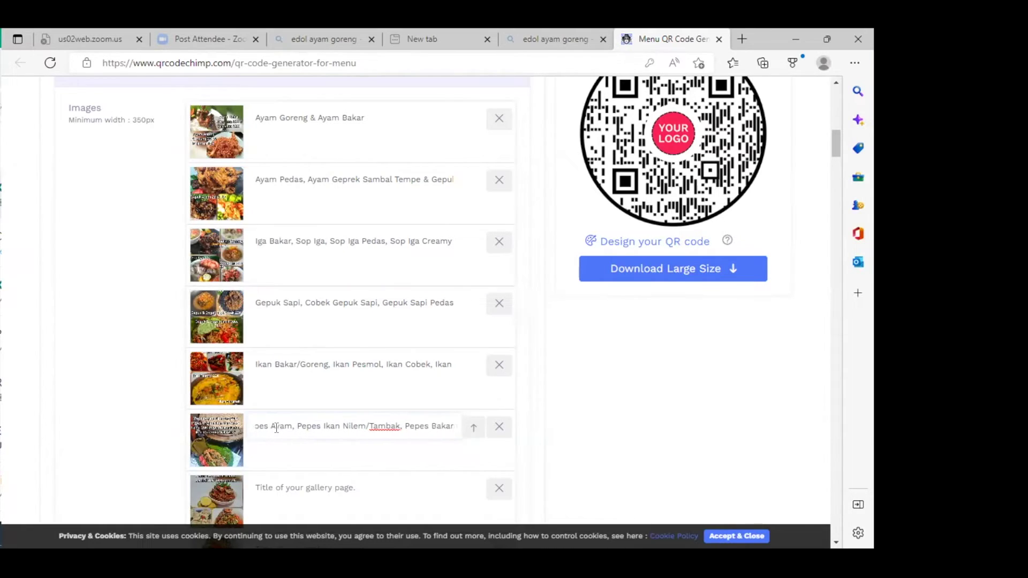
{"action": "type", "text": " N"}
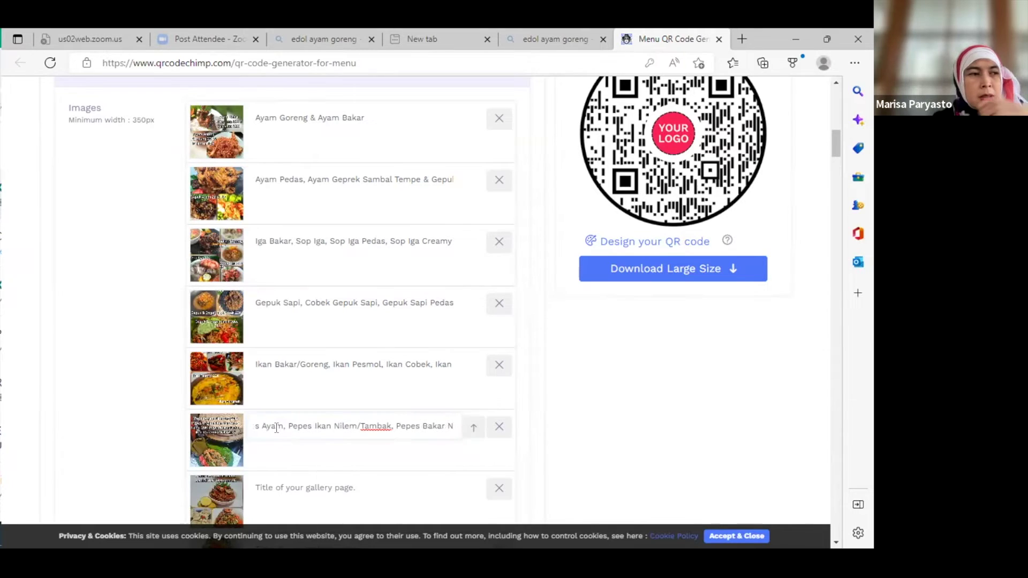
{"action": "key", "text": "BackSpace"}
{"action": "type", "text": "P"}
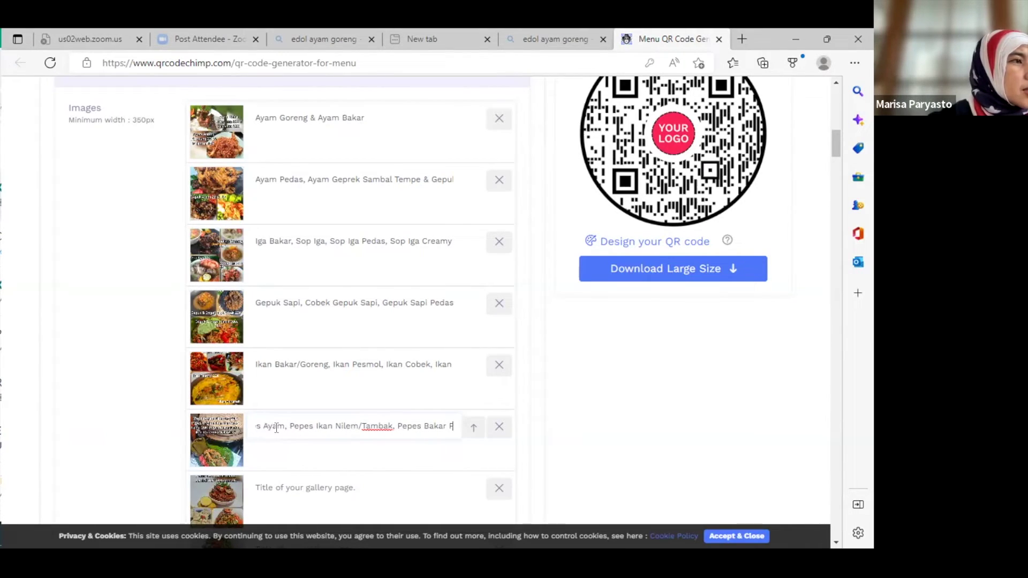
{"action": "type", "text": "edas "}
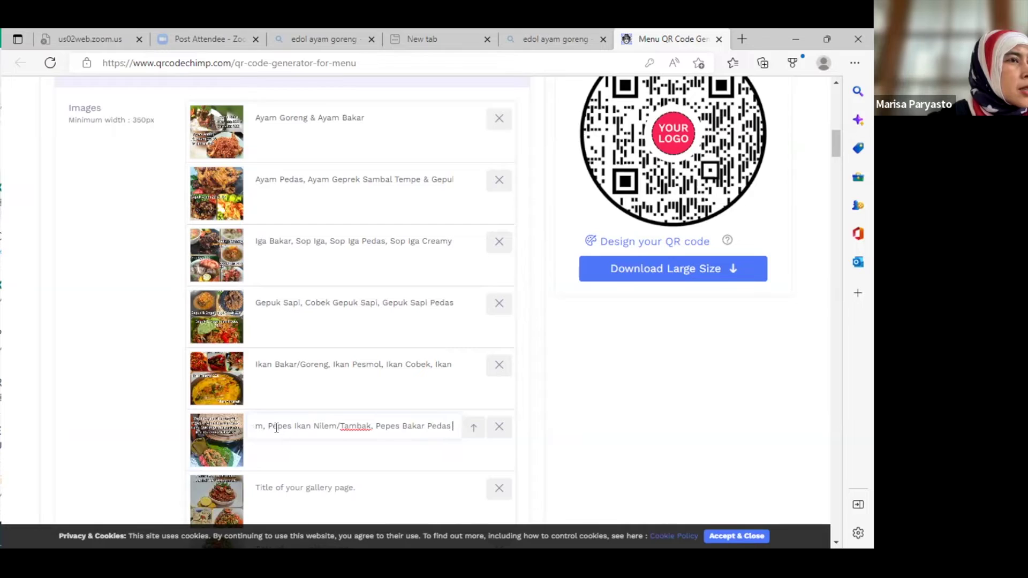
{"action": "type", "text": "Nila"}
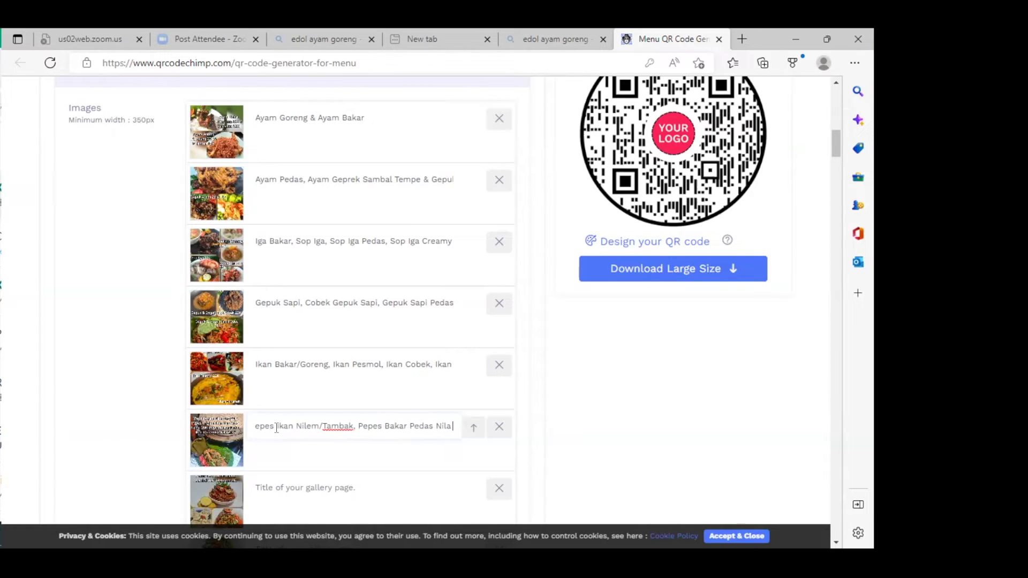
{"action": "type", "text": " &"}
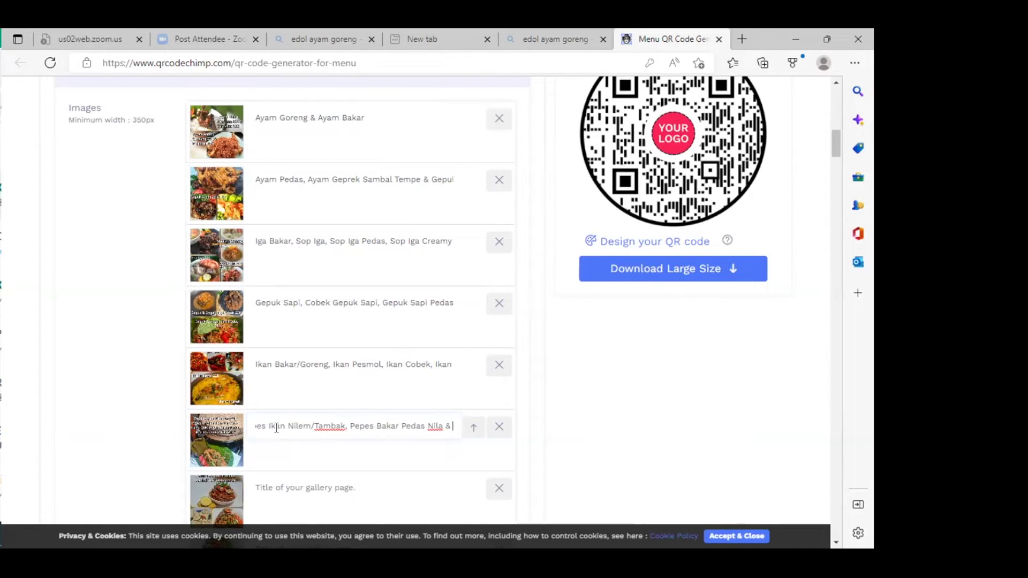
{"action": "type", "text": " Dor"}
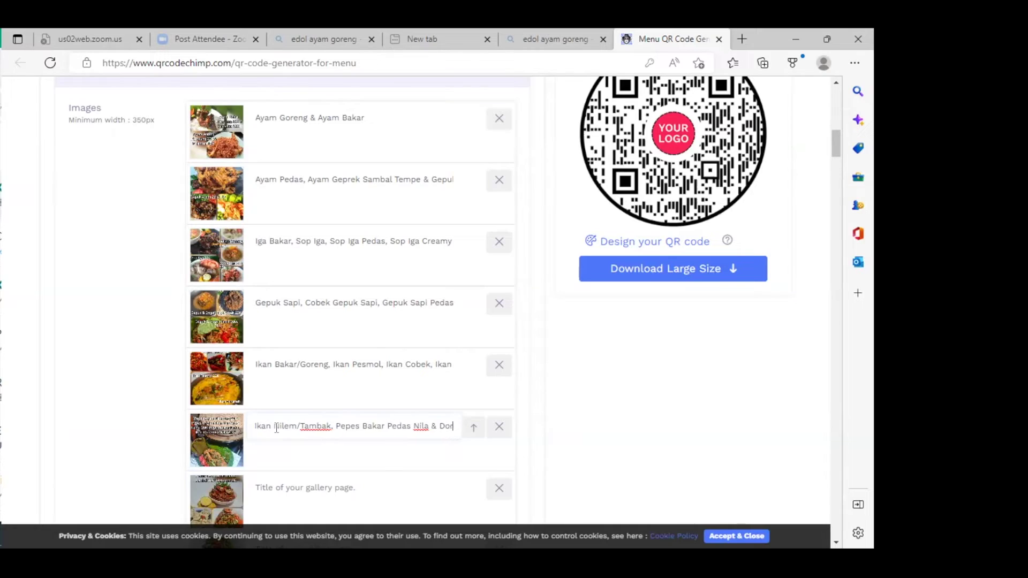
{"action": "type", "text": "i"}
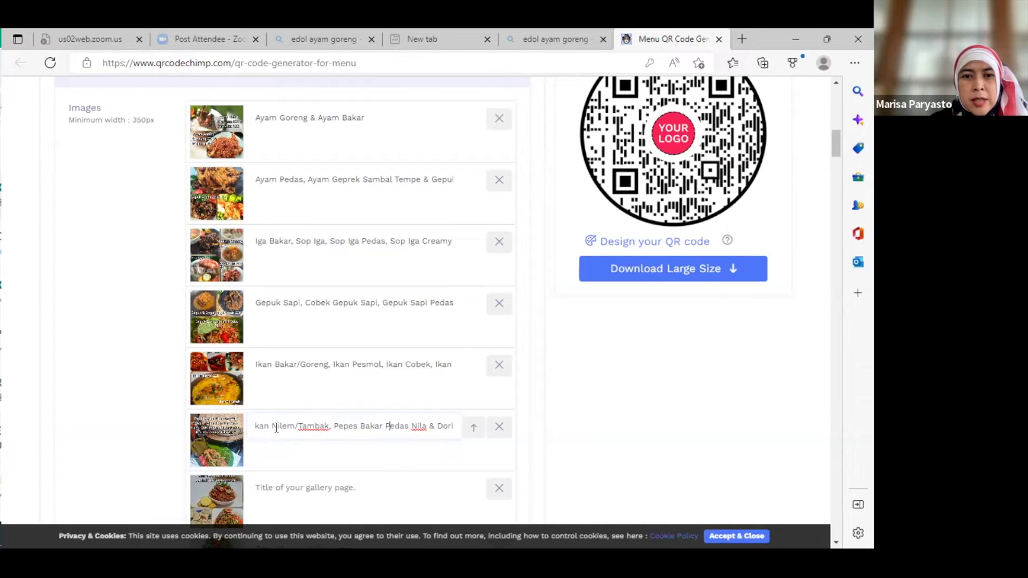
{"action": "key", "text": "Home"}
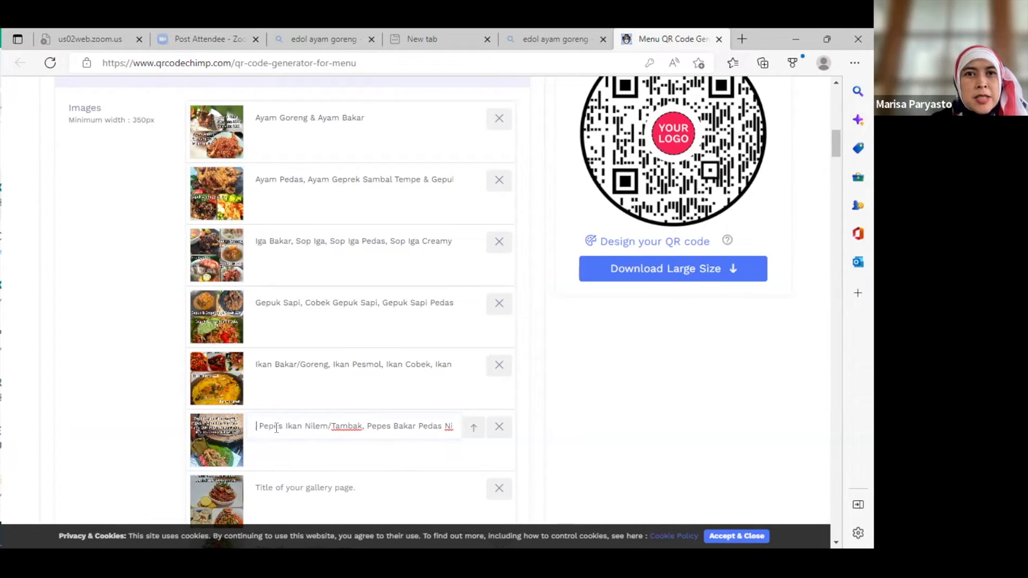
{"action": "type", "text": "Pepes Ayam,"}
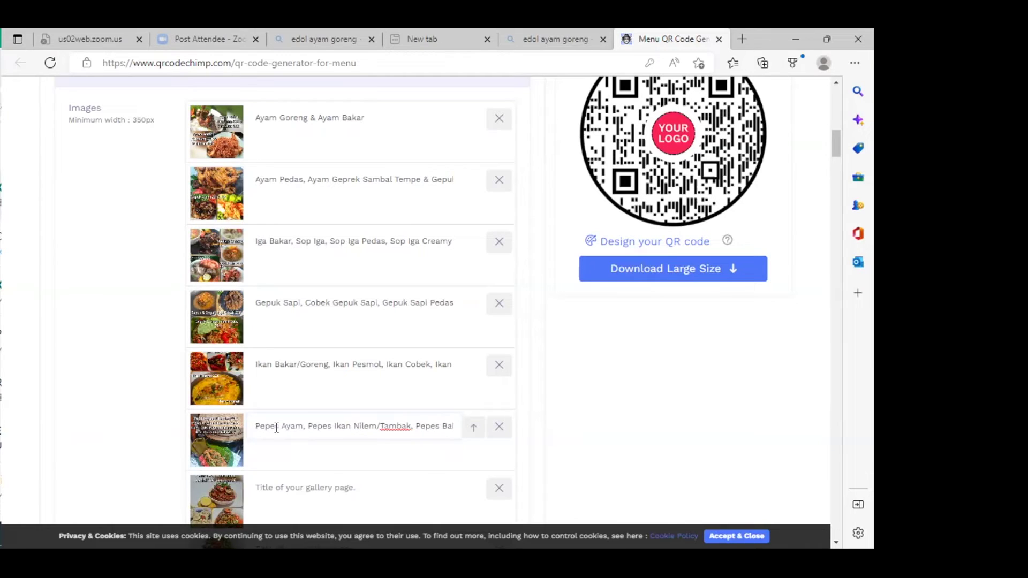
{"action": "key", "text": "Home"}
Title the seventh gallery image "Balado Jengkol, Tumis Tulang Jambal & Mendoan".
{"action": "left_click", "coordinate": [270, 491]}
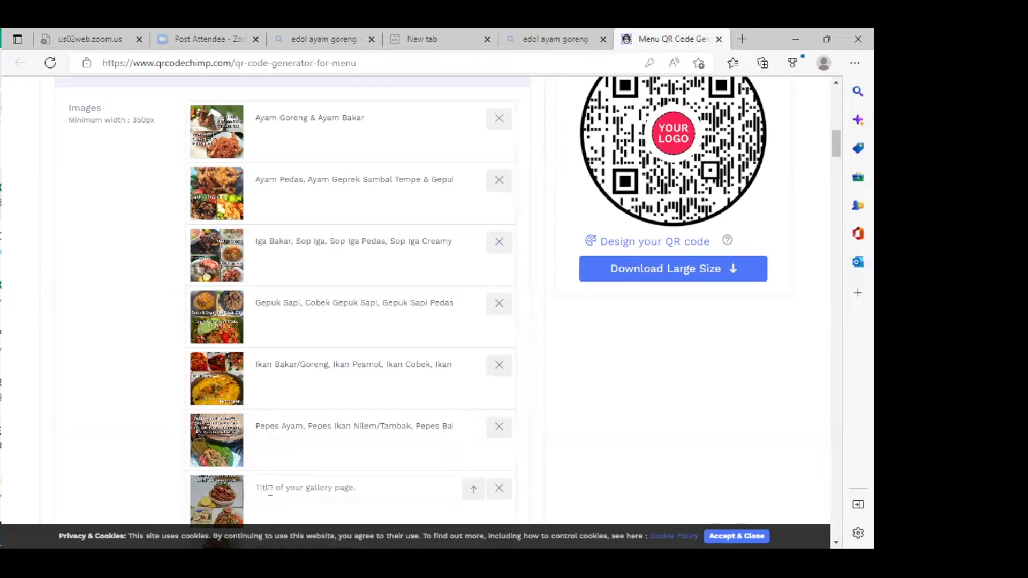
{"action": "type", "text": "Balado Jengkol,  Tumis Tulang K"}
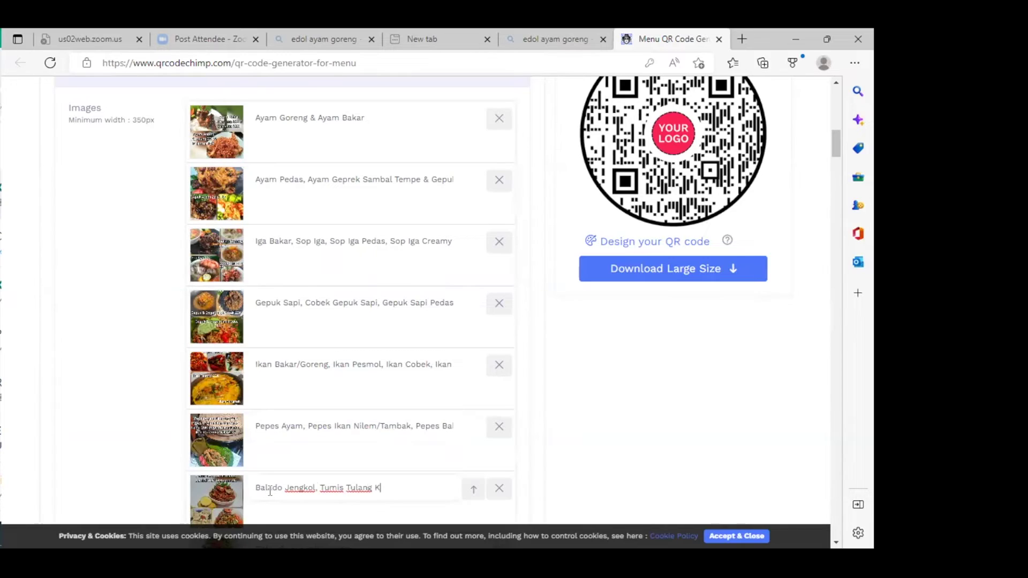
{"action": "key", "text": "BackSpace"}
{"action": "type", "text": "Jambal & Mendoan"}
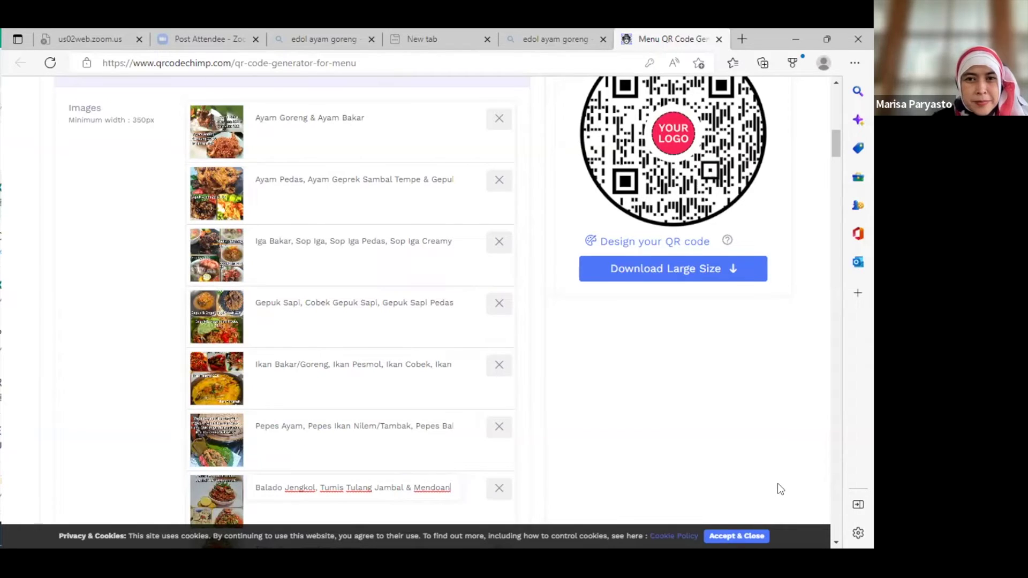
Title the eighth gallery image "Aneka Tumis & Sayur Asem".
{"action": "scroll", "coordinate": [836, 543], "scroll_direction": "down", "scroll_amount": 2}
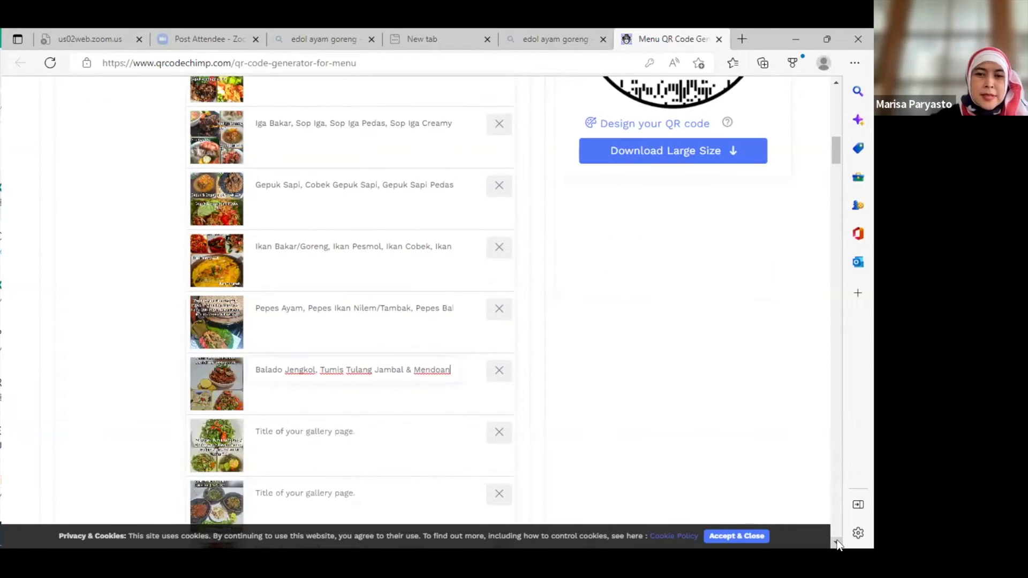
{"action": "scroll", "coordinate": [259, 329], "scroll_direction": "down", "scroll_amount": 1}
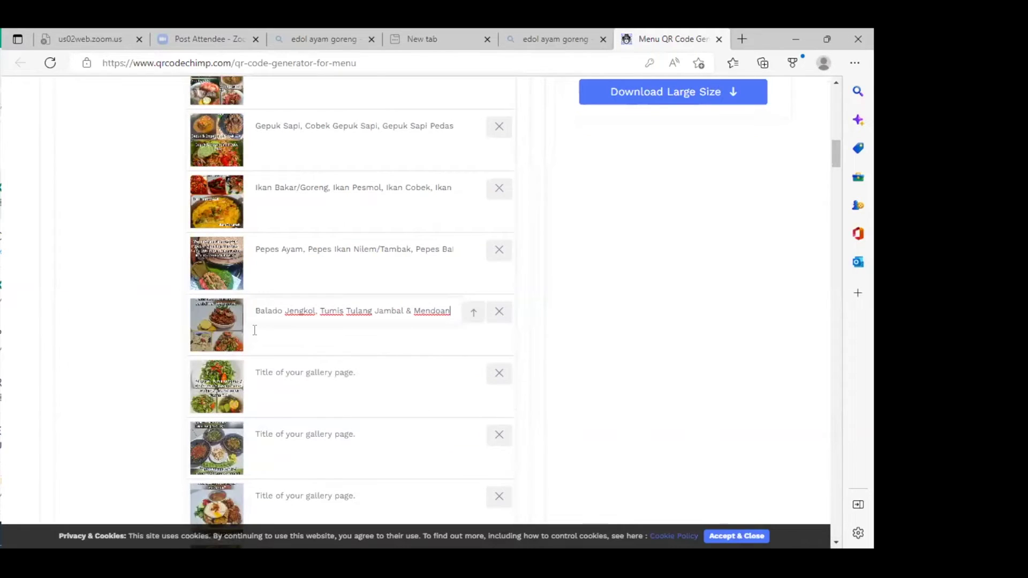
{"action": "left_click", "coordinate": [266, 369]}
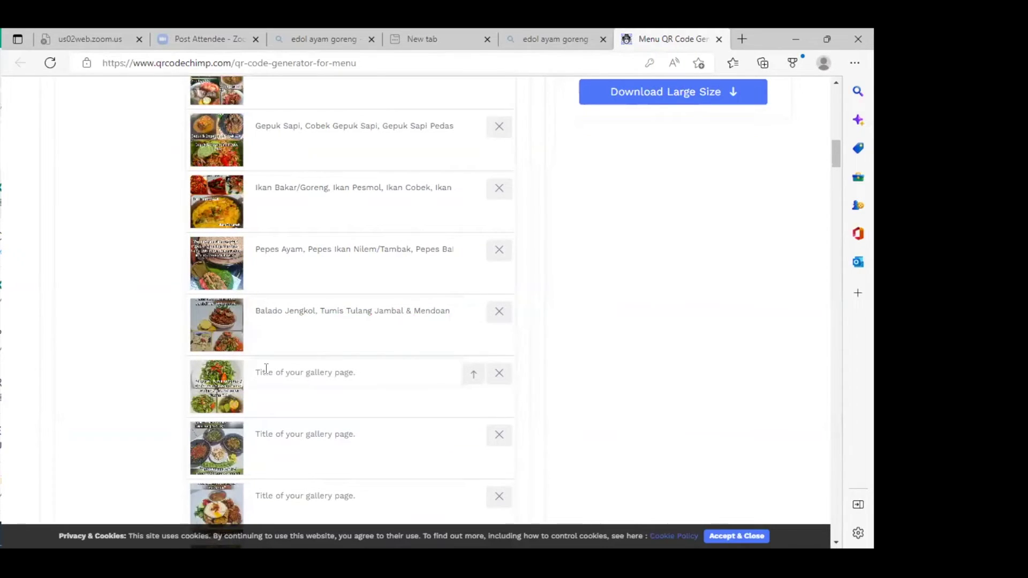
{"action": "type", "text": "Aneka"}
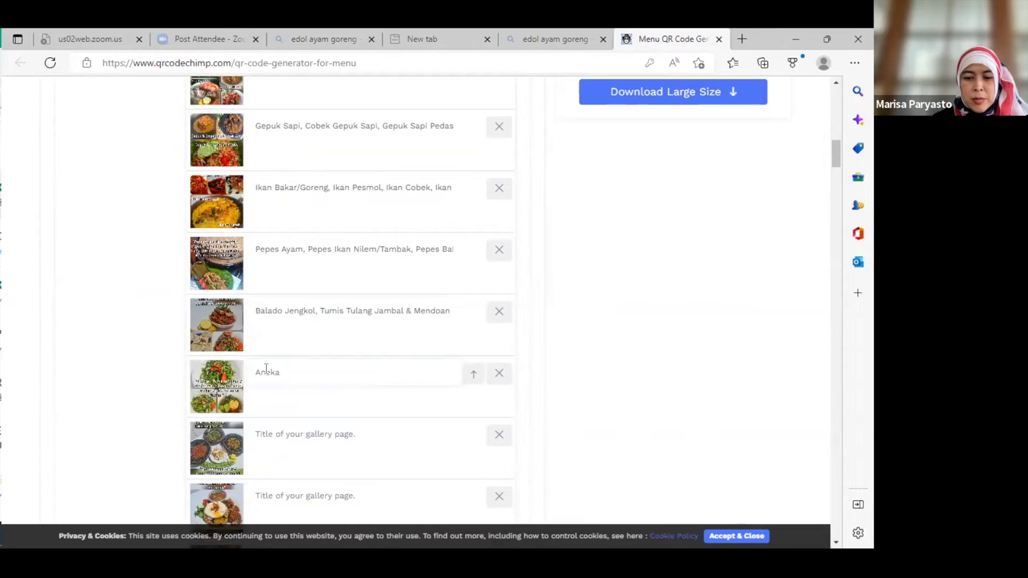
{"action": "type", "text": " Tumis"}
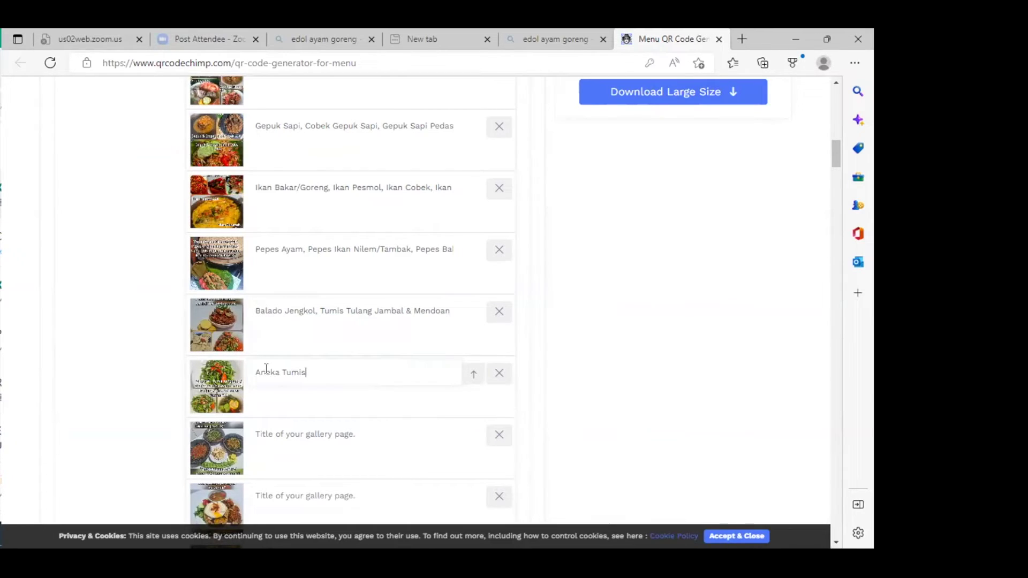
{"action": "type", "text": " & Sayur"}
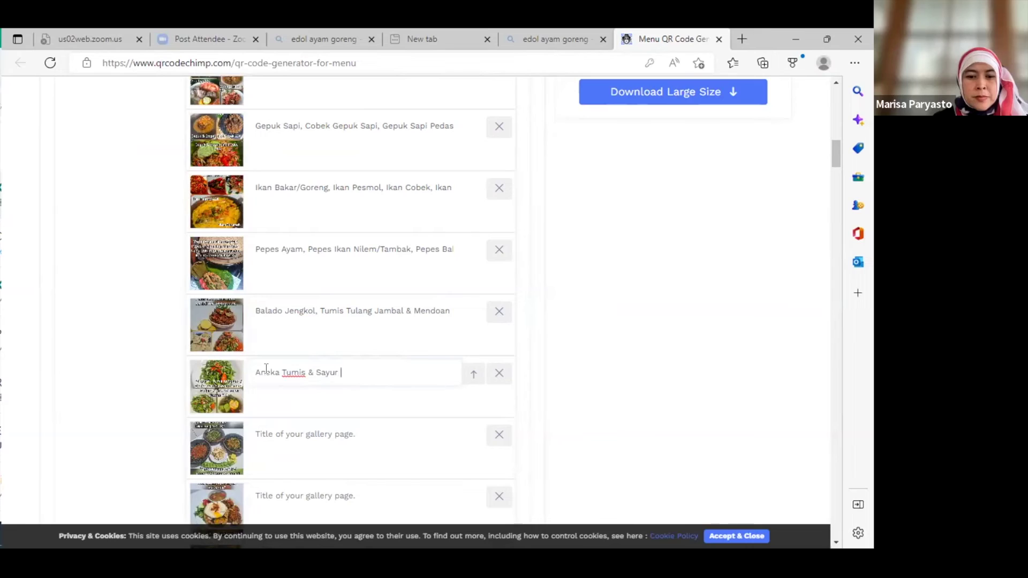
{"action": "type", "text": " Asem"}
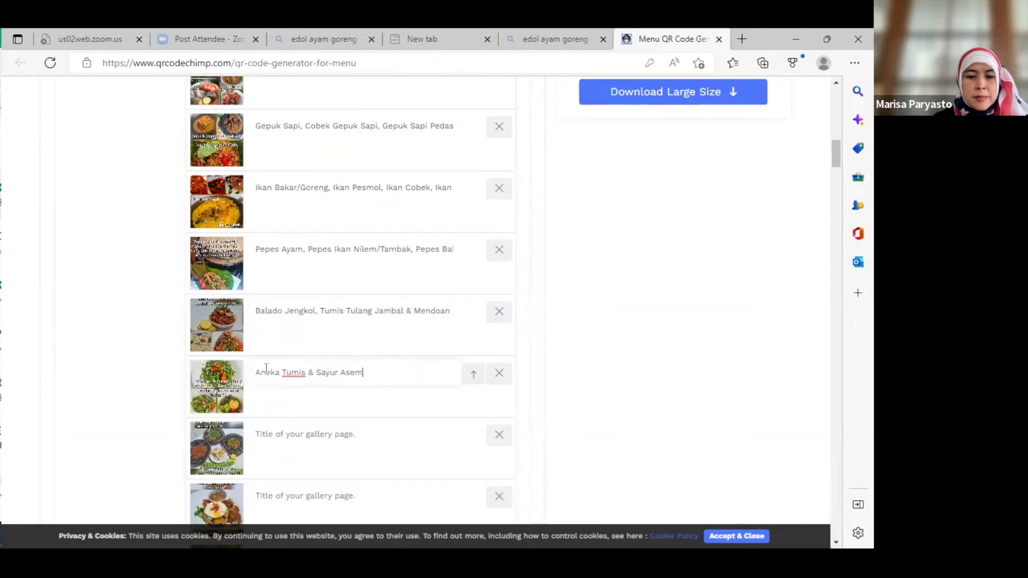
Title the ninth gallery image "Aneka Sambal & Lalab".
{"action": "left_click", "coordinate": [274, 435]}
{"action": "type", "text": "A"}
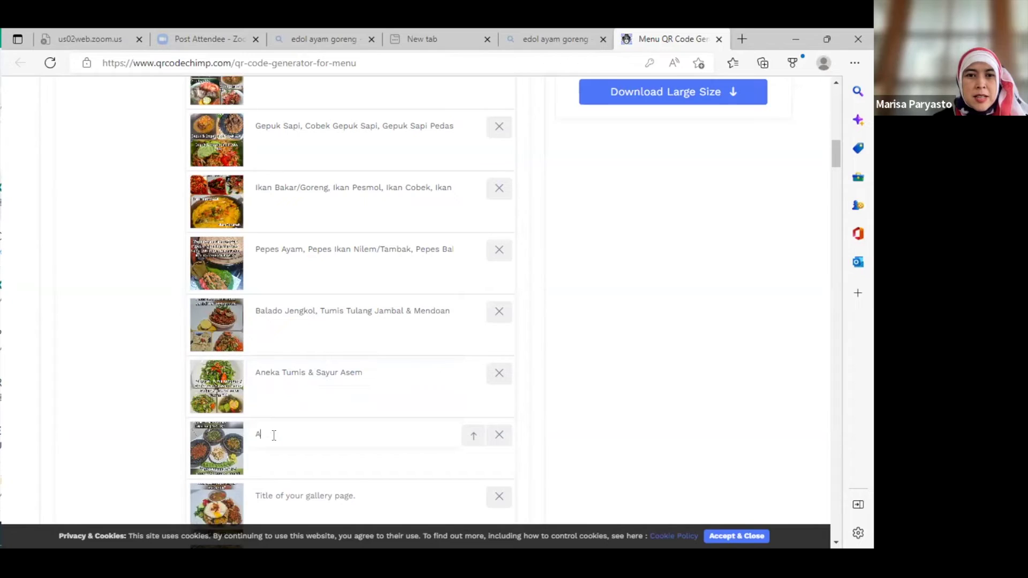
{"action": "type", "text": "neka Sa"}
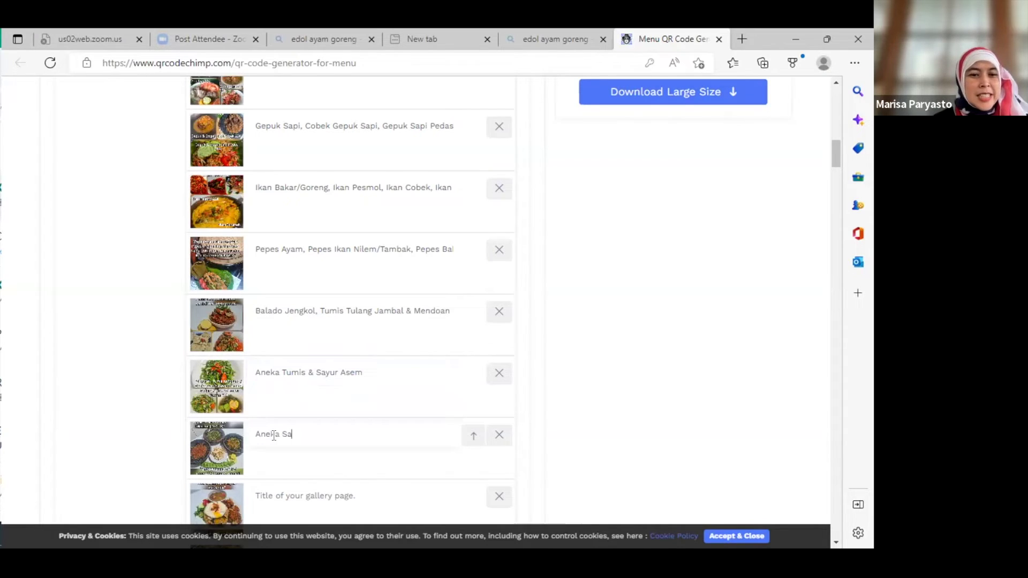
{"action": "type", "text": "mbal"}
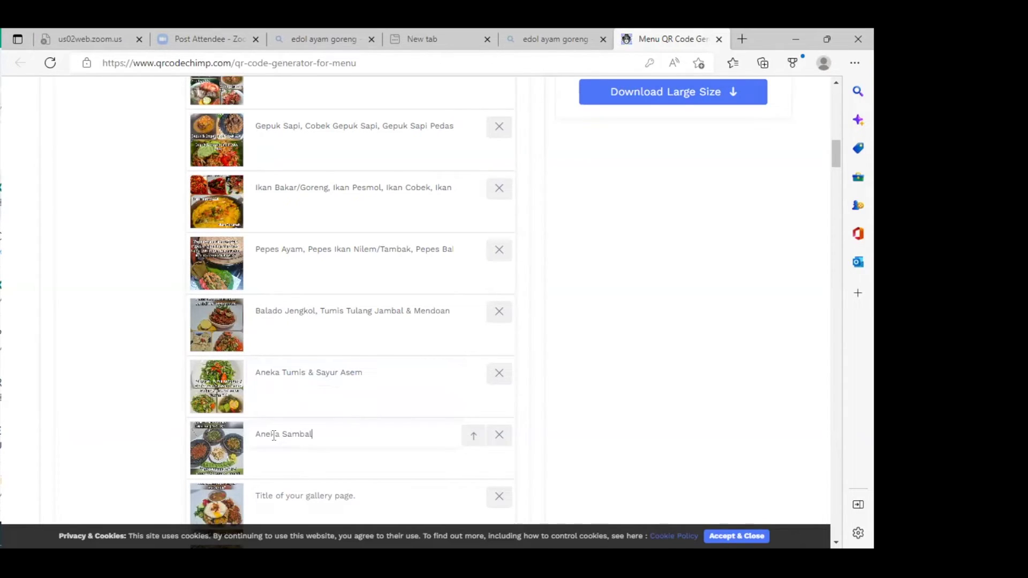
{"action": "type", "text": " & Lalab"}
Title the tenth gallery image "Aneka Nasi".
{"action": "left_click", "coordinate": [285, 497]}
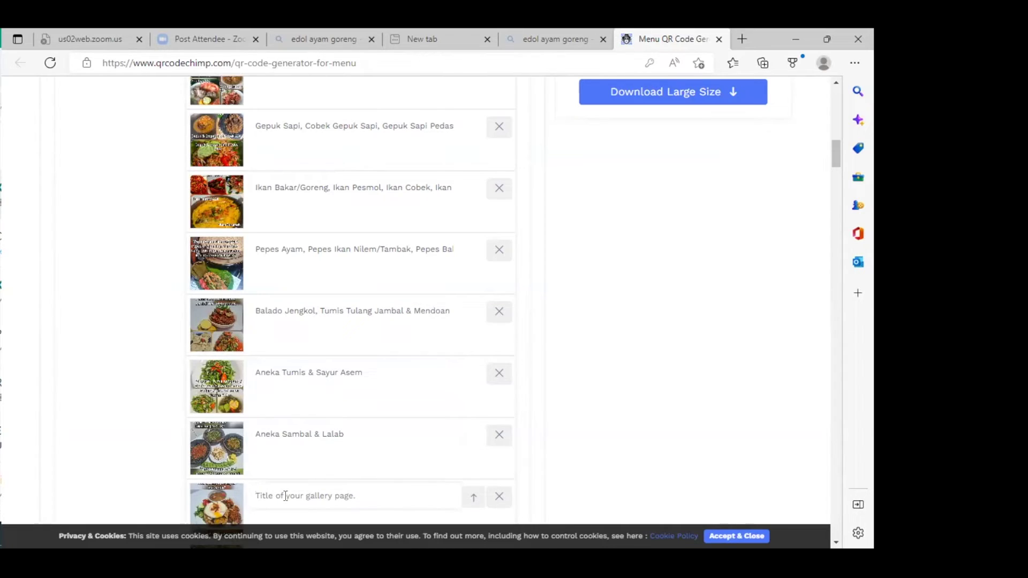
{"action": "type", "text": "Aneka Nasi"}
{"action": "left_click", "coordinate": [729, 472]}
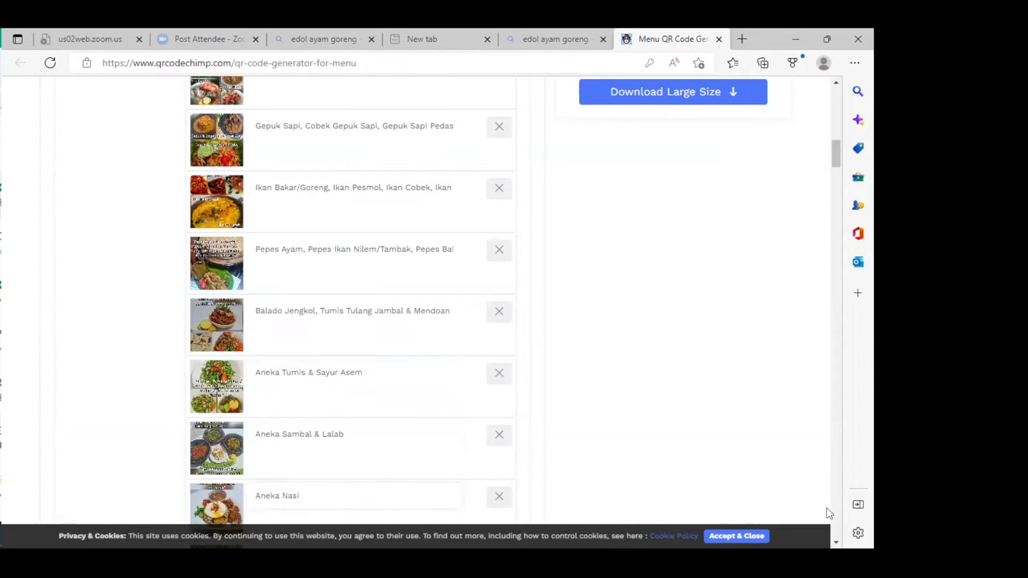
{"action": "scroll", "coordinate": [835, 541], "scroll_direction": "down", "scroll_amount": 2}
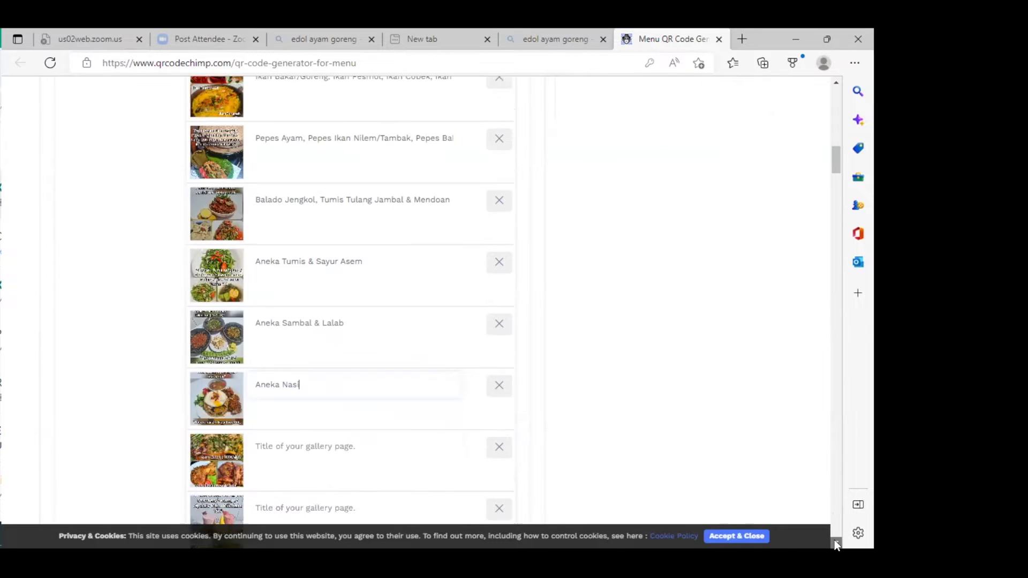
Title the eleventh gallery image "Aneka Ayam Utuh".
{"action": "scroll", "coordinate": [388, 419], "scroll_direction": "down", "scroll_amount": 1}
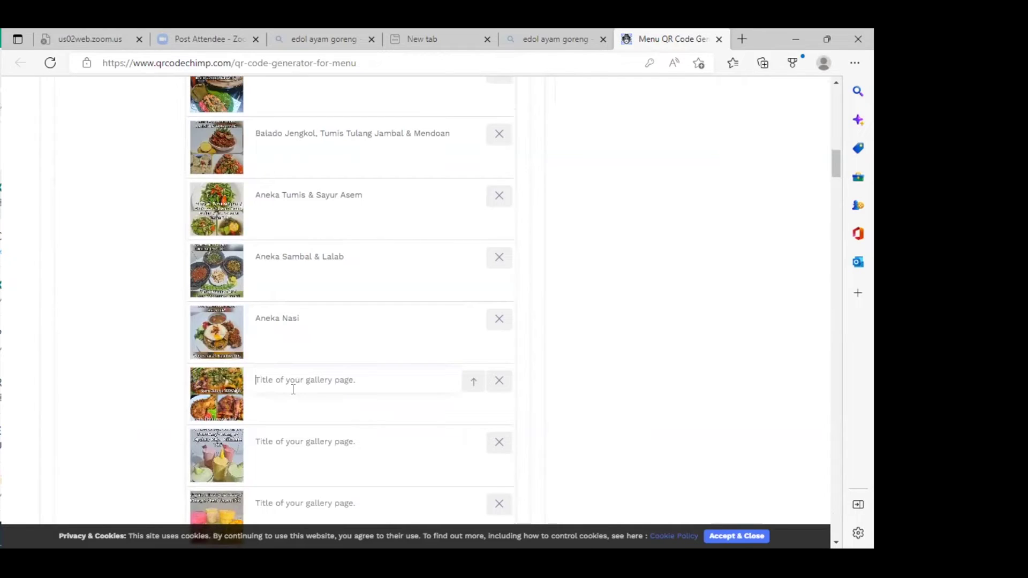
{"action": "type", "text": "Ayam Utuh"}
{"action": "key", "text": "ctrl+Left"}
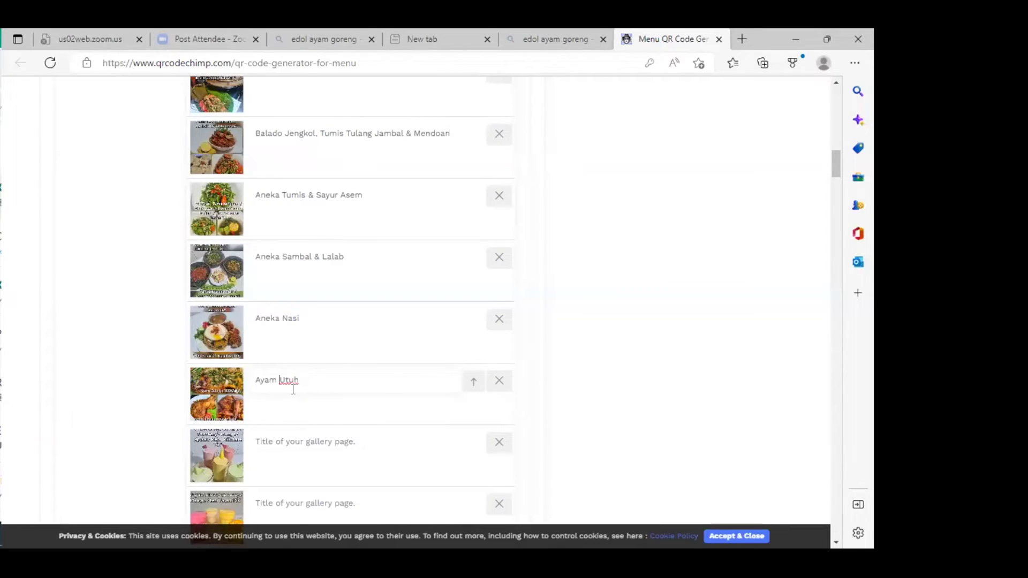
{"action": "key", "text": "ctrl+Left"}
{"action": "type", "text": "Aneka"}
Title the twelfth gallery image "Shakes Saries".
{"action": "left_click", "coordinate": [287, 438]}
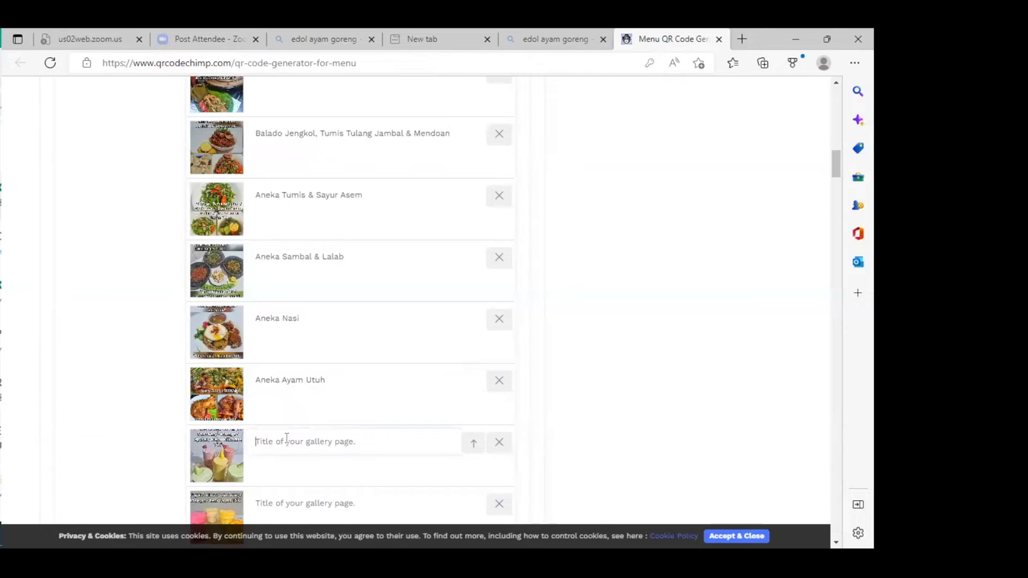
{"action": "type", "text": "Shakes"}
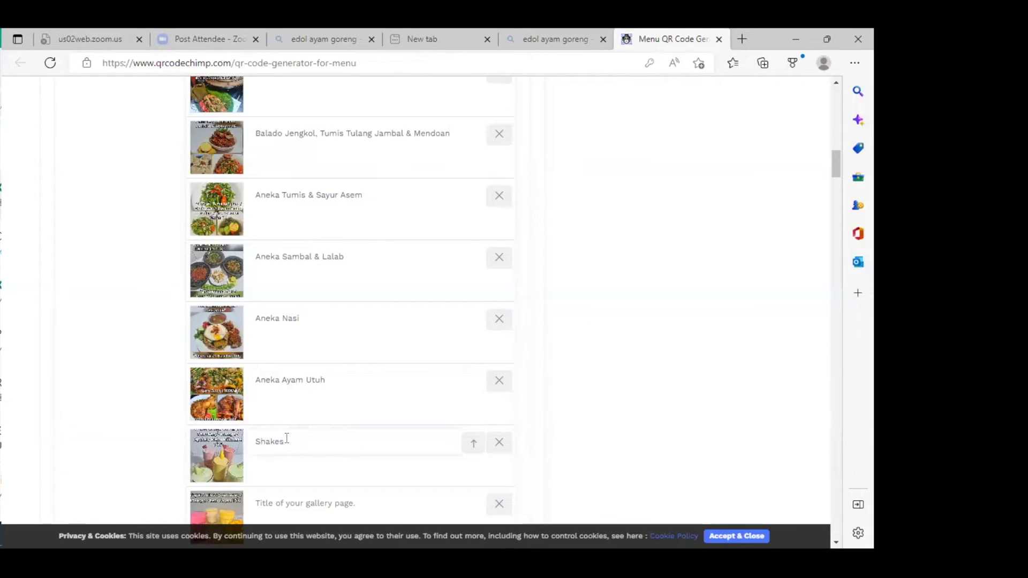
{"action": "type", "text": " Saries"}
Title the thirteenth gallery image "Yogurt Series".
{"action": "left_click", "coordinate": [281, 504]}
{"action": "left_click", "coordinate": [282, 504]}
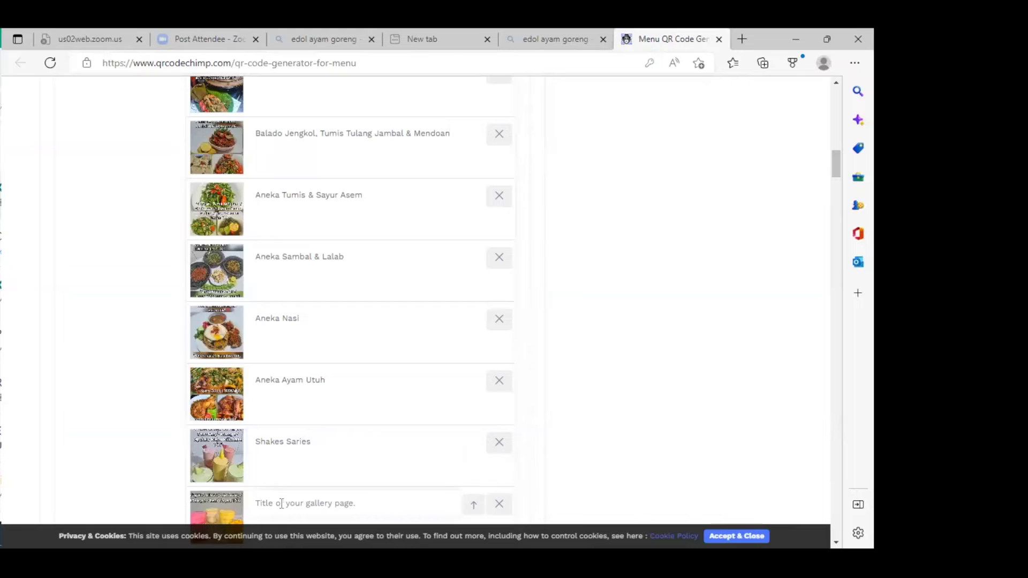
{"action": "type", "text": "Yogurt Series"}
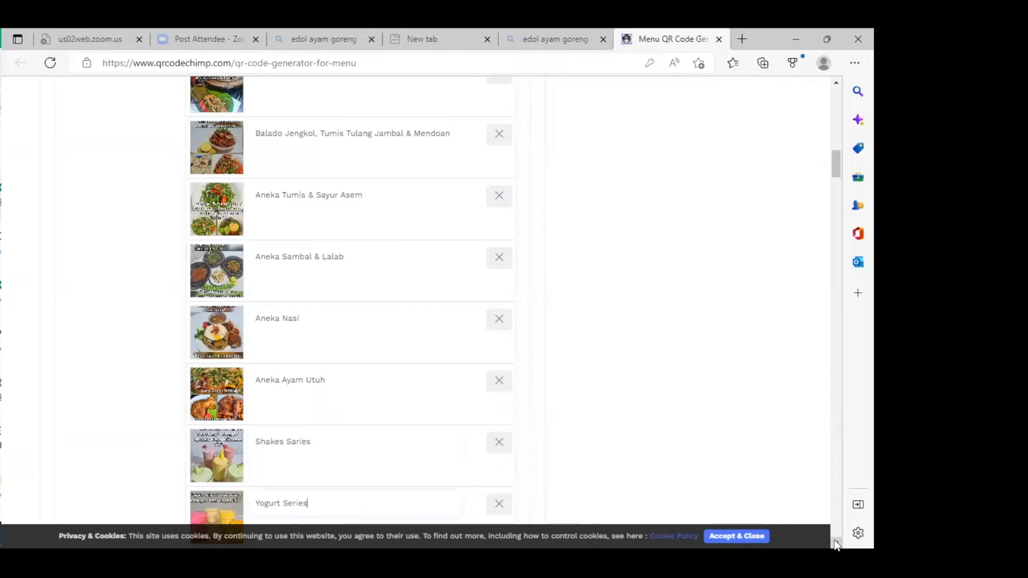
Title the fourteenth gallery image "Coffe Sareies".
{"action": "scroll", "coordinate": [836, 542], "scroll_direction": "down", "scroll_amount": 3}
{"action": "scroll", "coordinate": [321, 332], "scroll_direction": "down", "scroll_amount": 1}
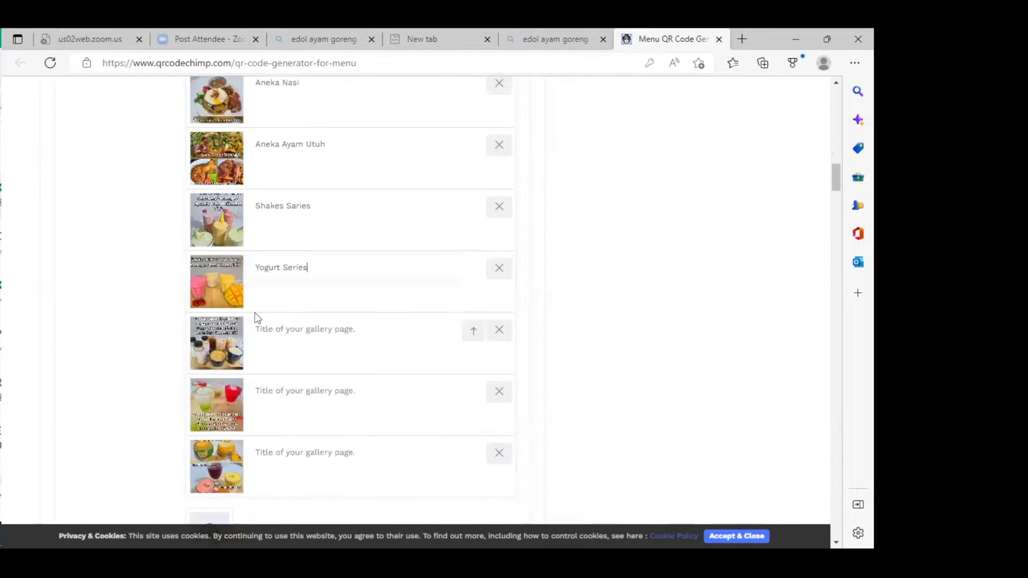
{"action": "left_click", "coordinate": [269, 331]}
{"action": "type", "text": "Cof"}
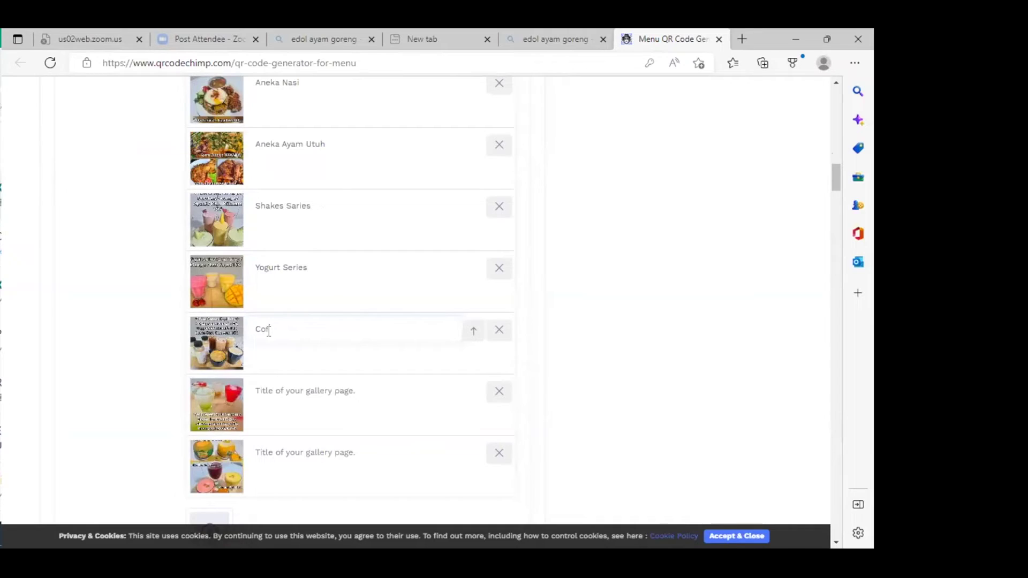
{"action": "type", "text": "fe"}
{"action": "type", "text": "Sareies"}
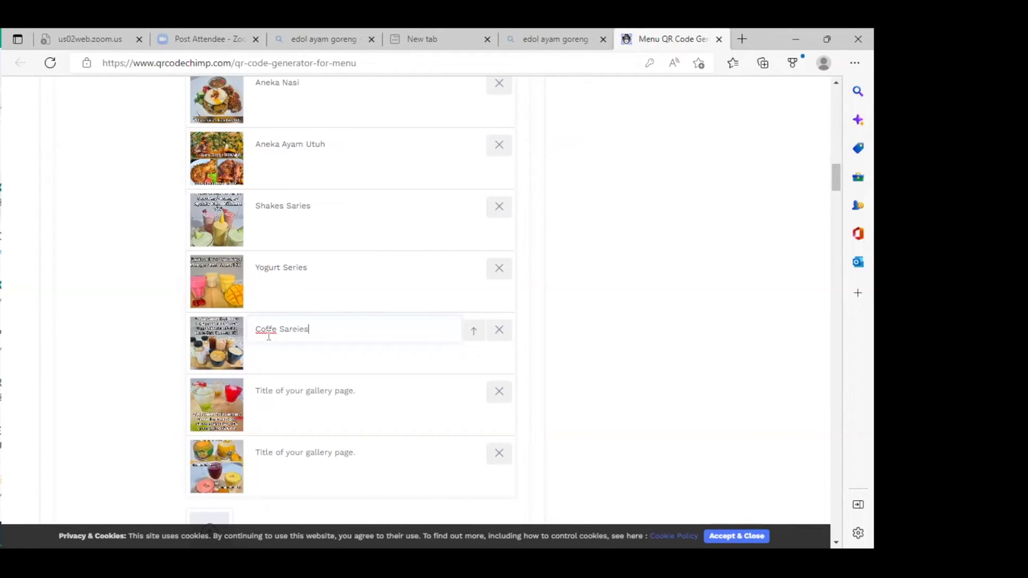
Correct the spelling of the fourteenth gallery image's title to "Coffee Saries".
{"action": "left_click", "coordinate": [282, 395]}
{"action": "left_click", "coordinate": [277, 328]}
{"action": "type", "text": "e"}
{"action": "left_click", "coordinate": [273, 391]}
{"action": "left_click", "coordinate": [314, 327]}
{"action": "key", "text": "BackSpace"}
{"action": "key", "text": "BackSpace"}
{"action": "key", "text": "BackSpace"}
{"action": "key", "text": "BackSpace"}
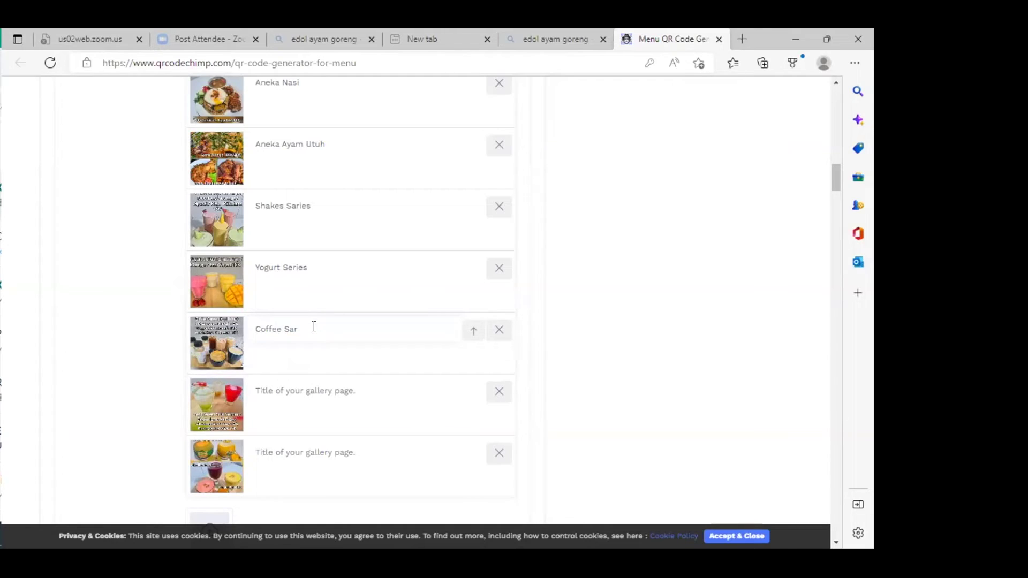
{"action": "type", "text": "ies"}
Title the fifteenth gallery image "Soda Series".
{"action": "left_click", "coordinate": [271, 394]}
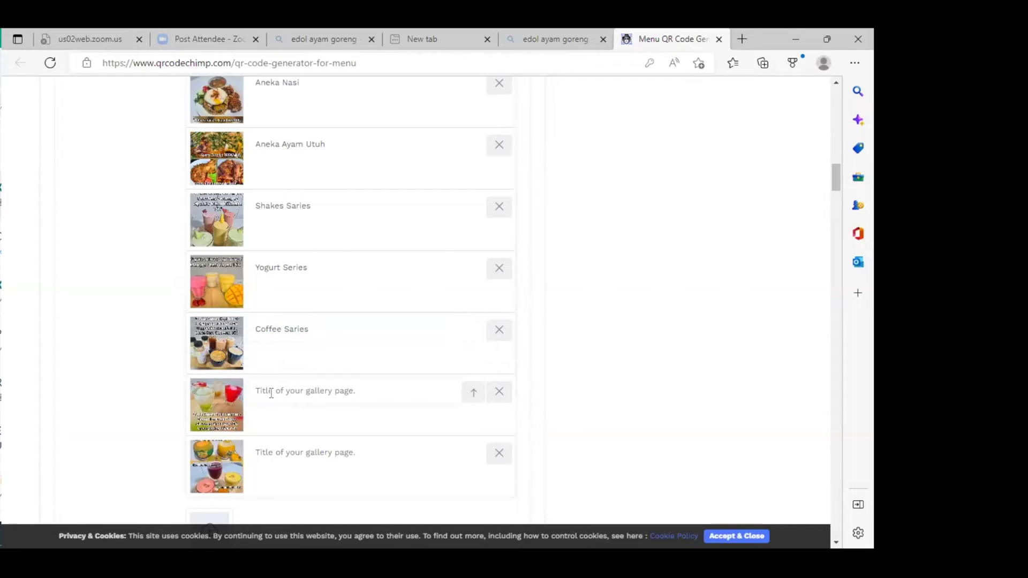
{"action": "type", "text": "Soda S"}
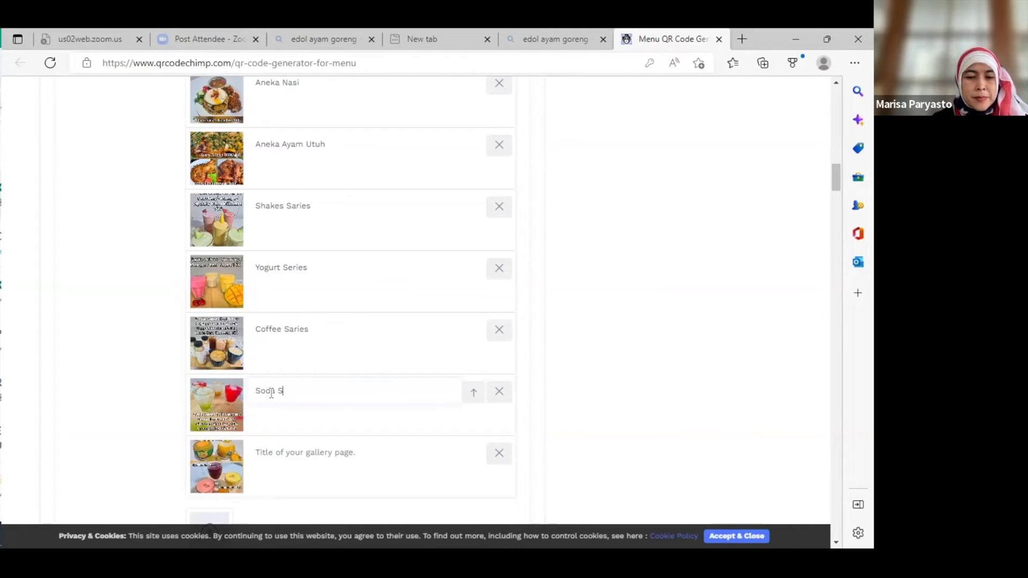
{"action": "type", "text": "eries"}
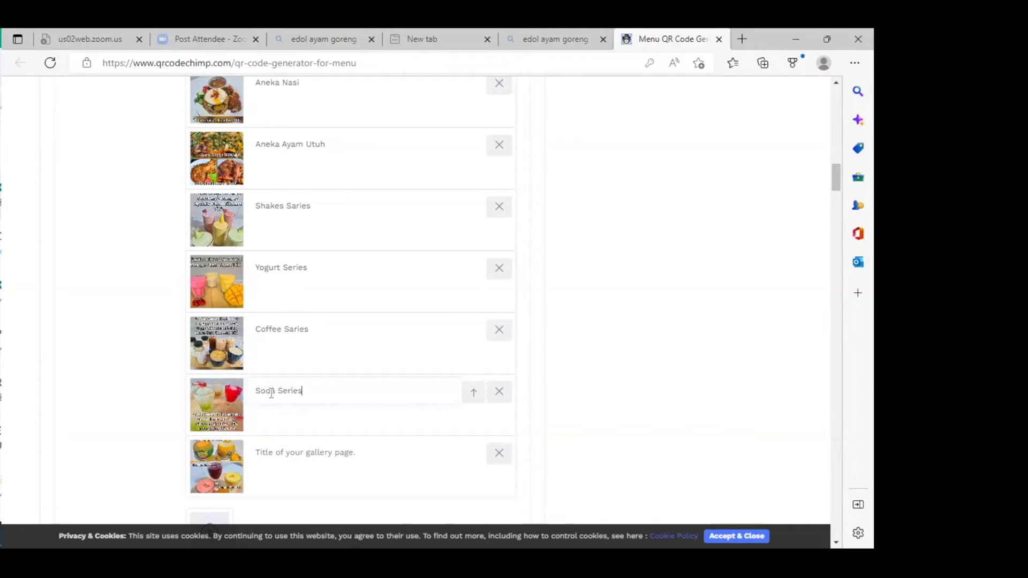
Change the second word of the fourteenth gallery image's title so it reads "Coffee Series".
{"action": "left_click", "coordinate": [291, 328]}
{"action": "key", "text": "Delete"}
{"action": "key", "text": "Delete"}
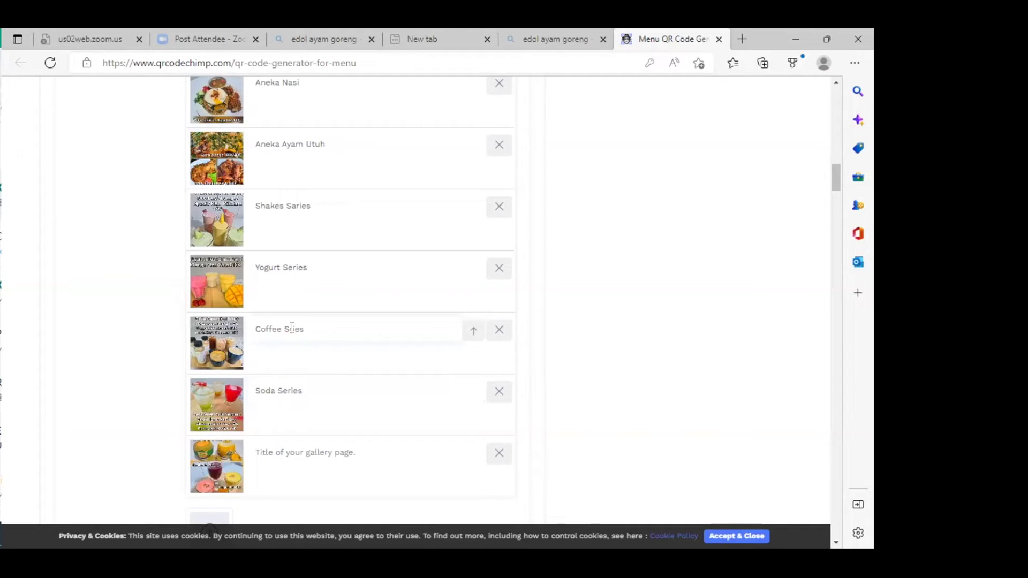
{"action": "type", "text": "er"}
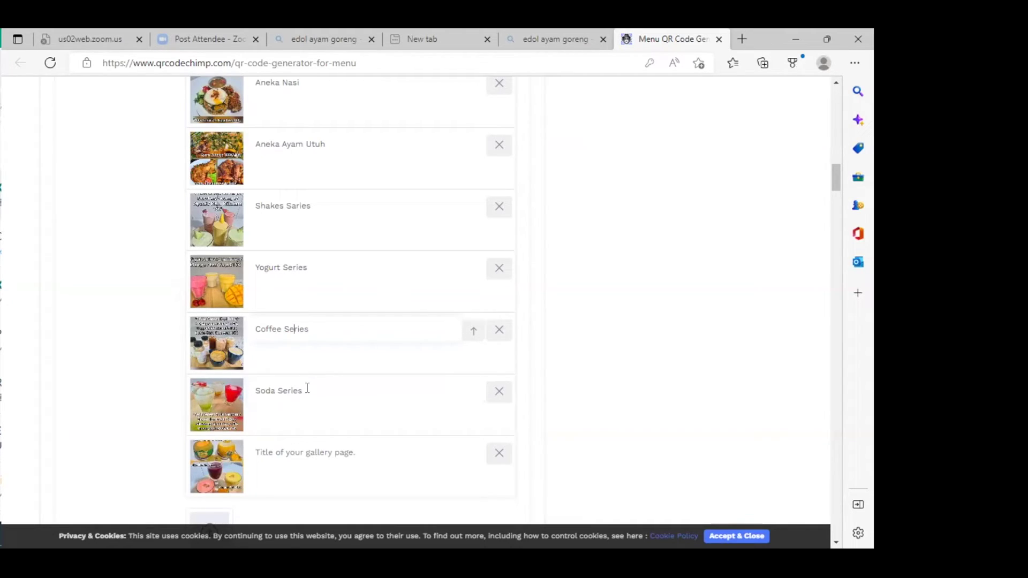
Title the sixteenth and last gallery image "Real Fruit Series".
{"action": "left_click", "coordinate": [272, 453]}
{"action": "type", "text": "Real Fr"}
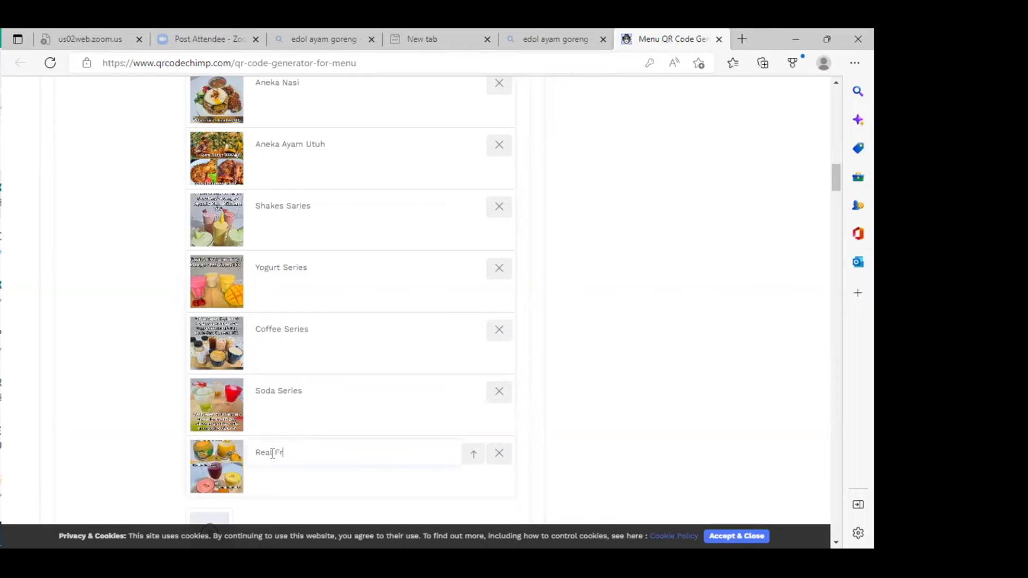
{"action": "type", "text": "uit"}
{"action": "type", "text": " Sa"}
{"action": "type", "text": "e"}
{"action": "type", "text": "ries"}
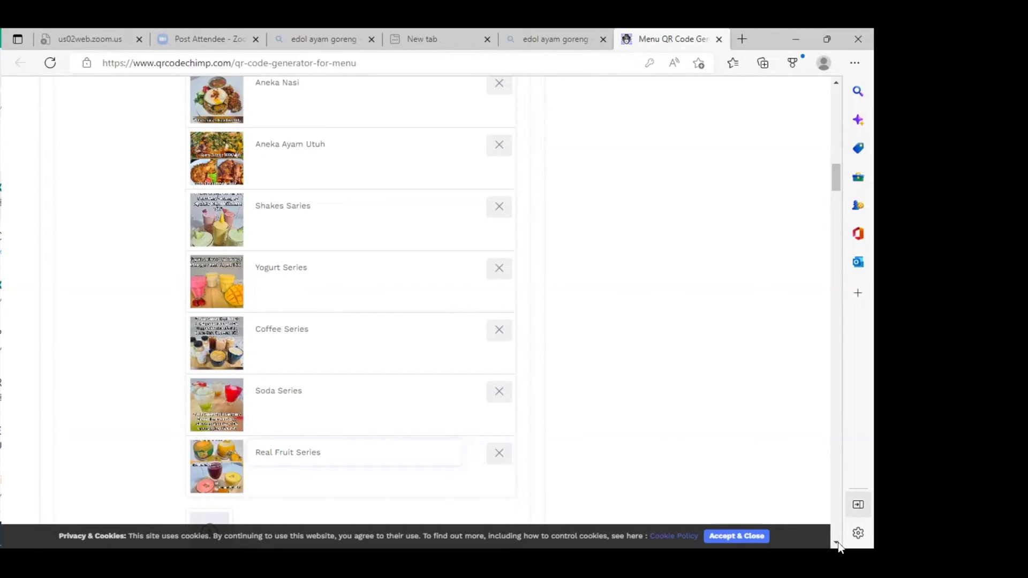
Review the titled gallery images, the remaining form sections and the QR code design on the generator page.
{"action": "scroll", "coordinate": [834, 543], "scroll_direction": "down", "scroll_amount": 1}
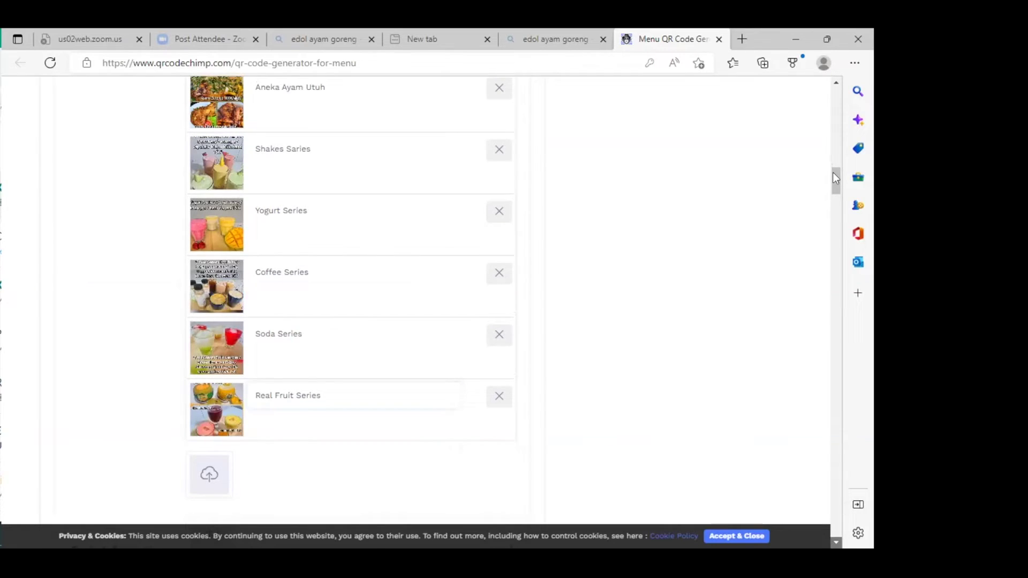
{"action": "scroll", "coordinate": [834, 172], "scroll_direction": "down", "scroll_amount": 5}
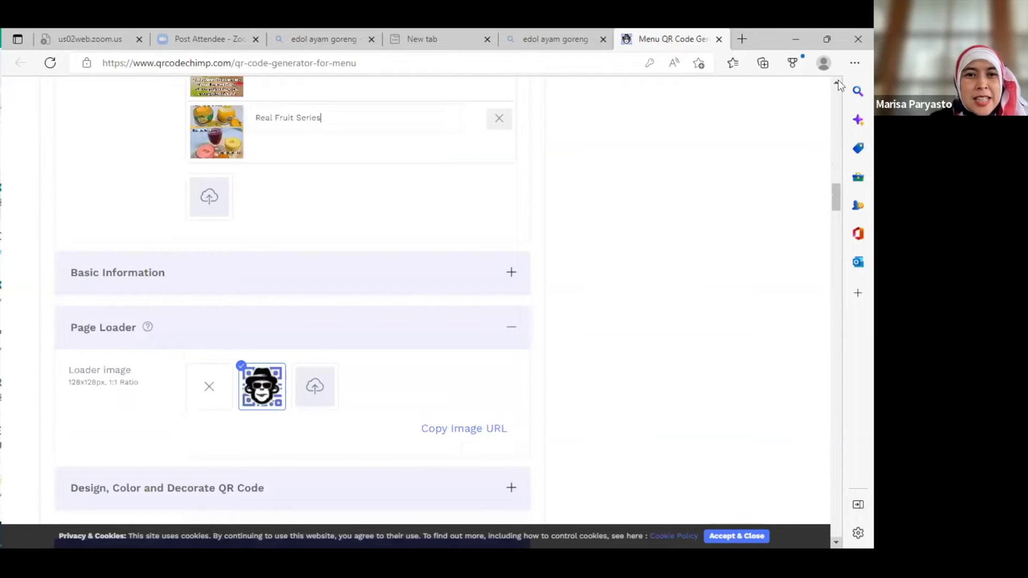
{"action": "left_click", "coordinate": [837, 83]}
{"action": "scroll", "coordinate": [838, 79], "scroll_direction": "up", "scroll_amount": 5}
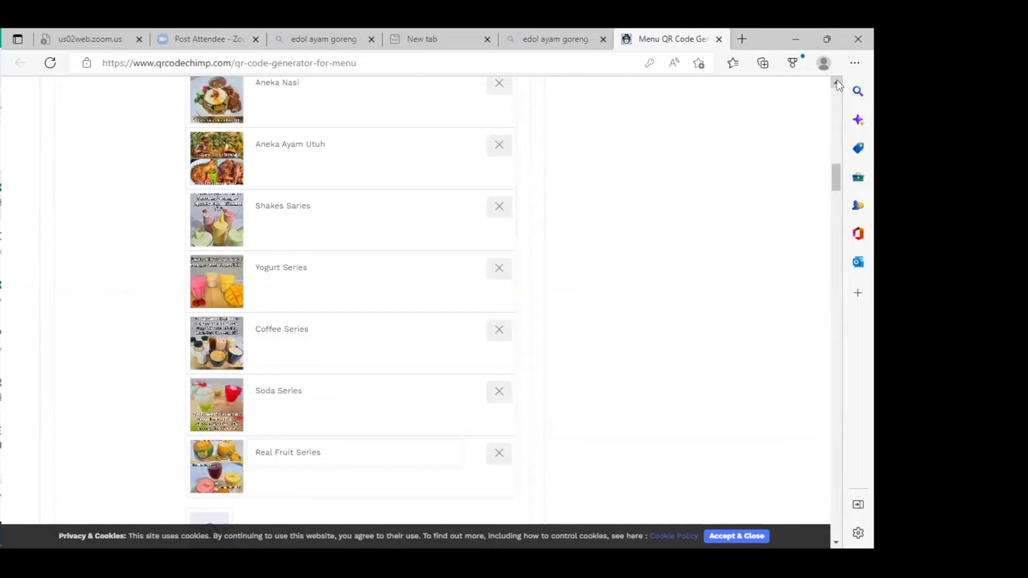
{"action": "scroll", "coordinate": [837, 80], "scroll_direction": "up", "scroll_amount": 4}
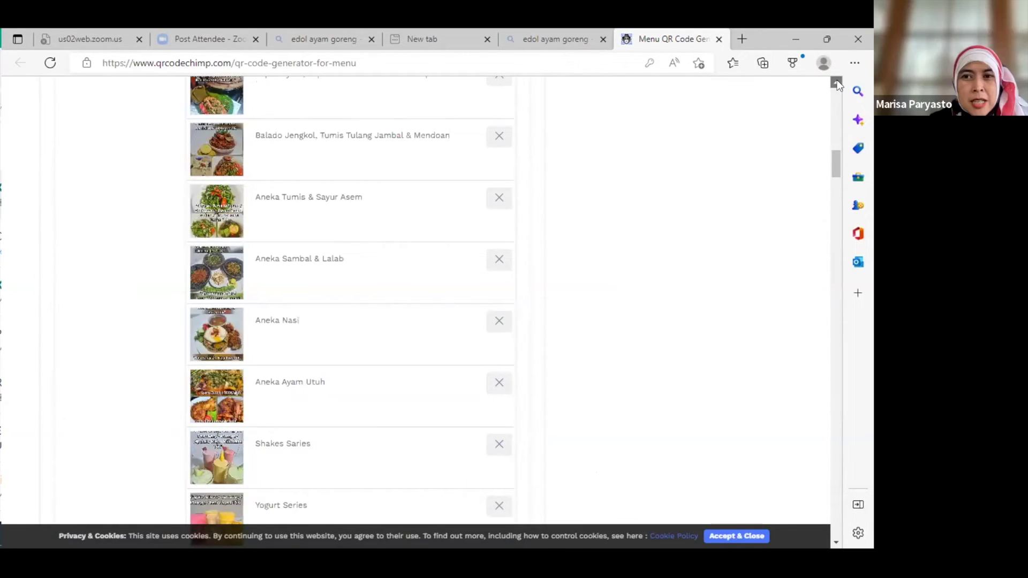
{"action": "scroll", "coordinate": [837, 79], "scroll_direction": "up", "scroll_amount": 9}
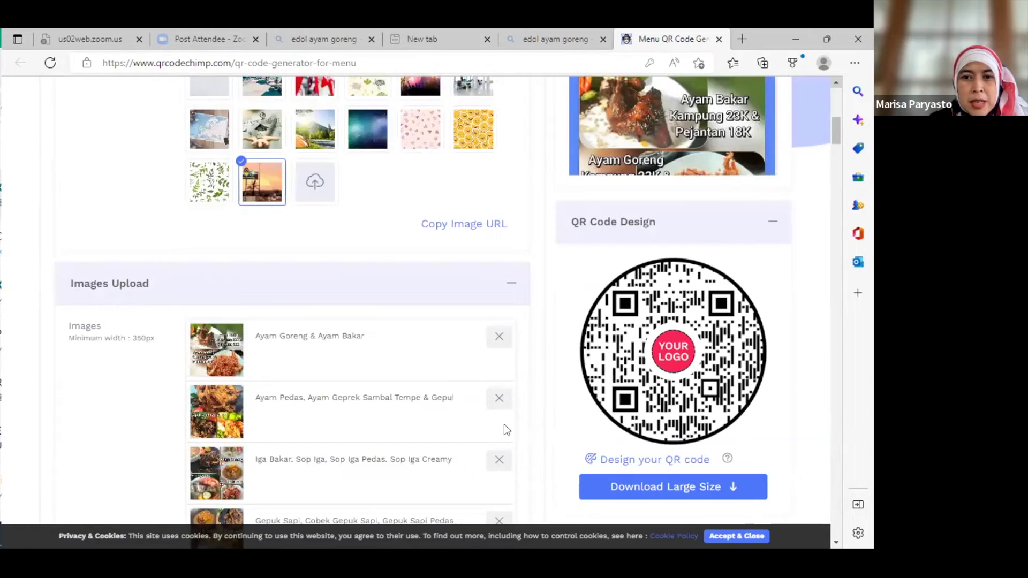
{"action": "scroll", "coordinate": [563, 473], "scroll_direction": "down", "scroll_amount": 1}
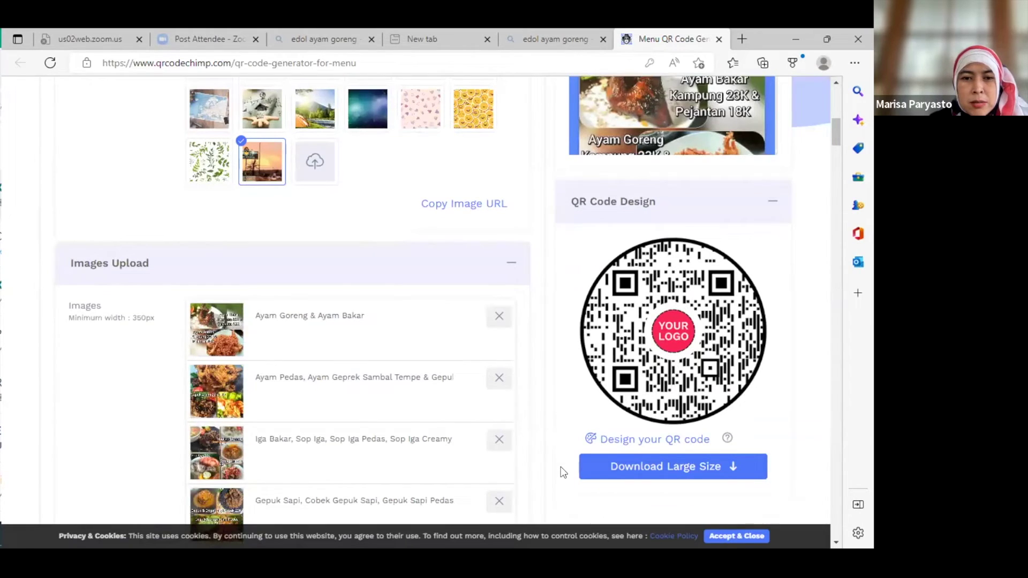
{"action": "scroll", "coordinate": [564, 472], "scroll_direction": "down", "scroll_amount": 3}
{"action": "scroll", "coordinate": [563, 473], "scroll_direction": "down", "scroll_amount": 7}
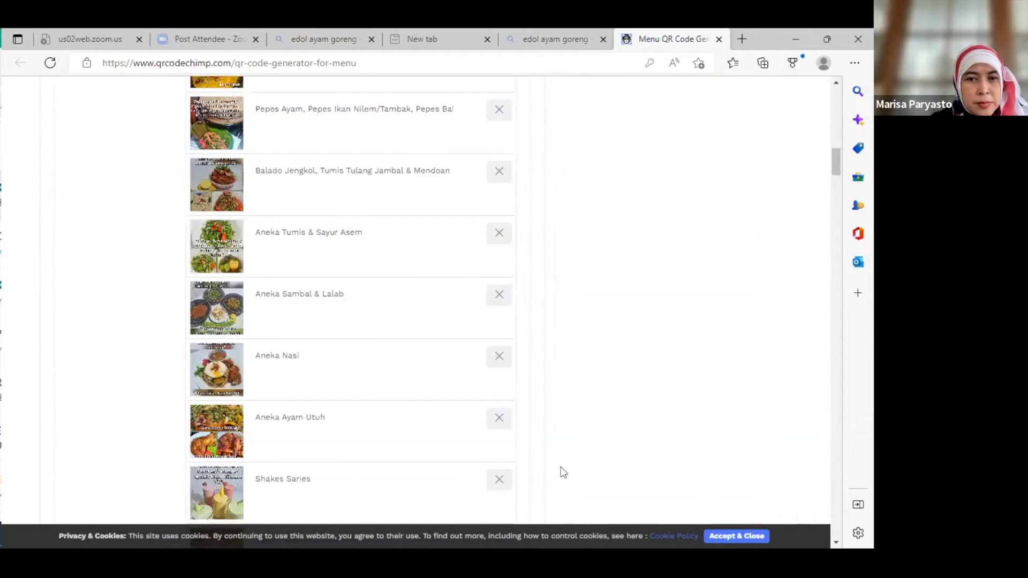
Read through the "How to create a Menu QR Code?" guide, covering colours, image upload, basic information and page loader.
{"action": "scroll", "coordinate": [564, 473], "scroll_direction": "down", "scroll_amount": 10}
{"action": "scroll", "coordinate": [563, 472], "scroll_direction": "down", "scroll_amount": 5}
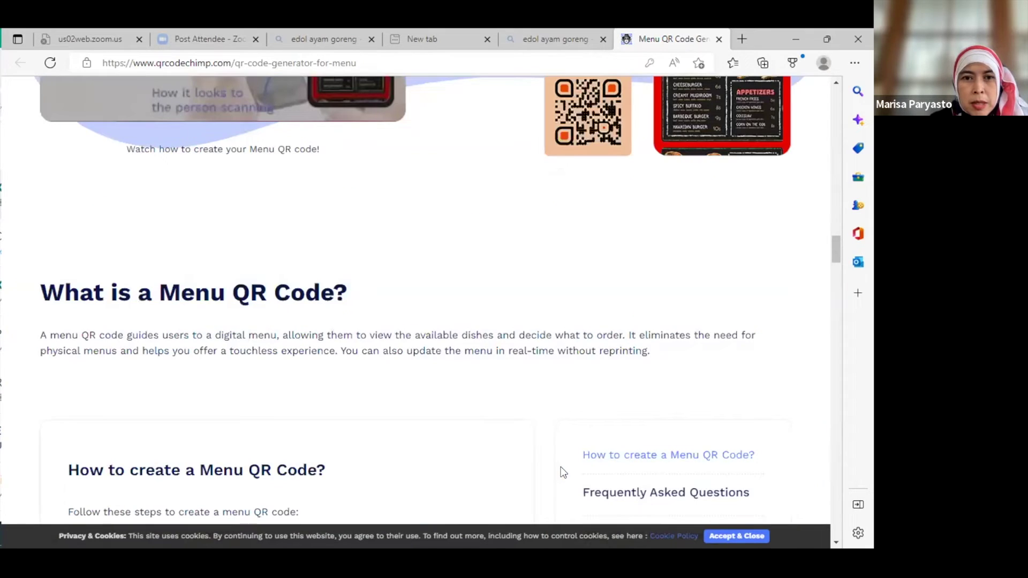
{"action": "scroll", "coordinate": [564, 473], "scroll_direction": "down", "scroll_amount": 7}
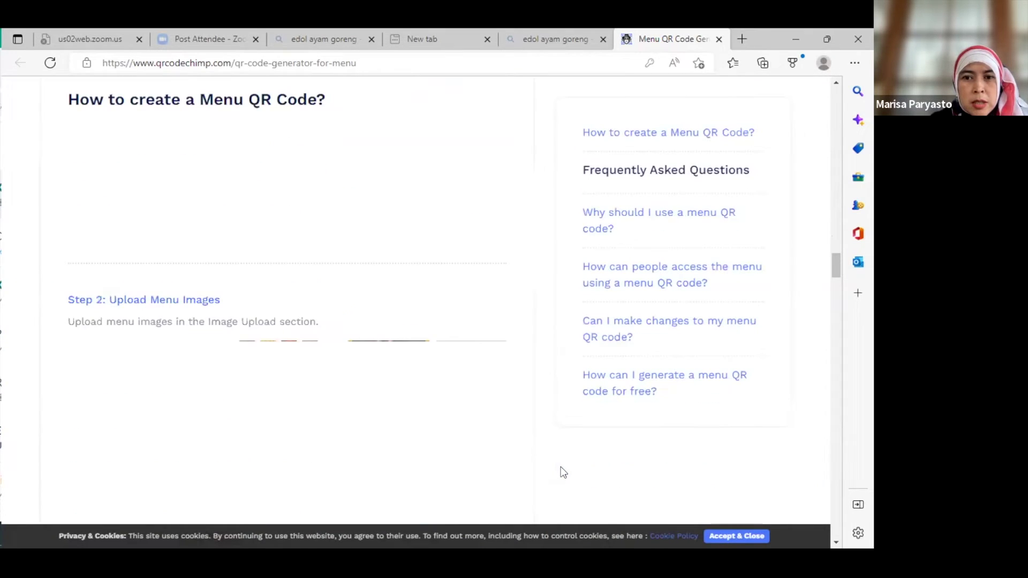
{"action": "scroll", "coordinate": [564, 472], "scroll_direction": "down", "scroll_amount": 1}
{"action": "scroll", "coordinate": [564, 472], "scroll_direction": "down", "scroll_amount": 1}
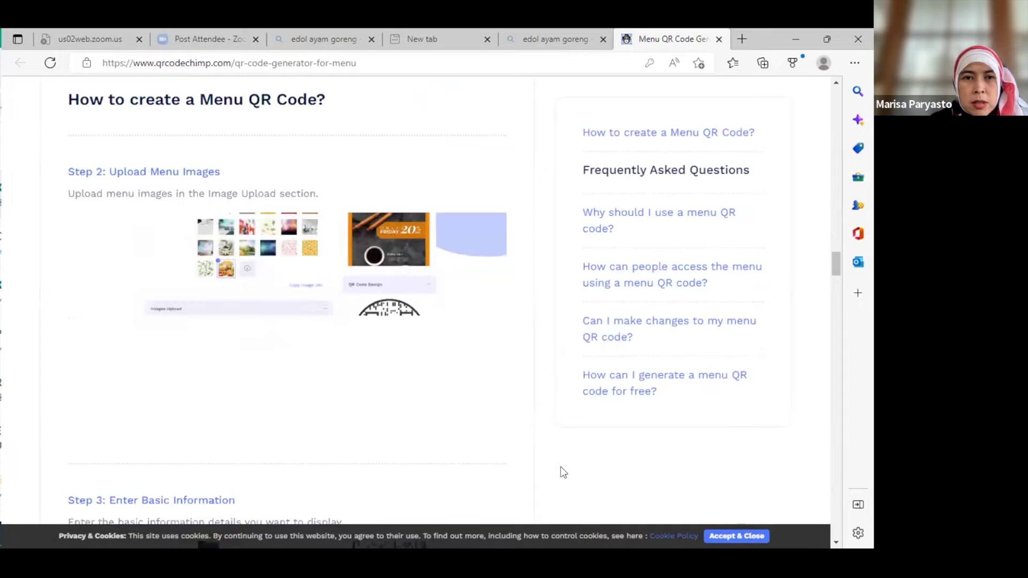
{"action": "scroll", "coordinate": [564, 473], "scroll_direction": "down", "scroll_amount": 4}
{"action": "scroll", "coordinate": [563, 473], "scroll_direction": "down", "scroll_amount": 7}
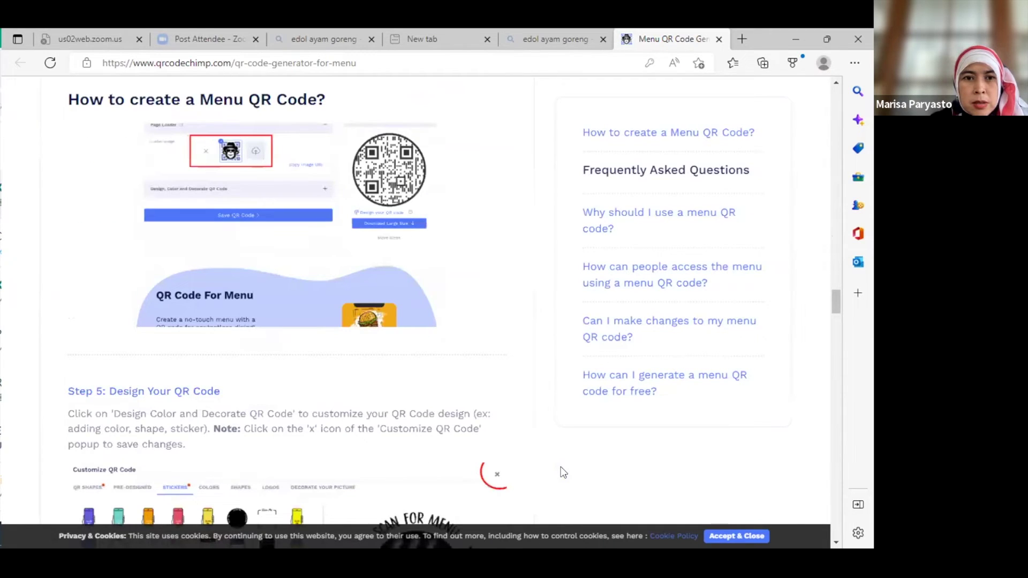
{"action": "scroll", "coordinate": [564, 473], "scroll_direction": "up", "scroll_amount": 5}
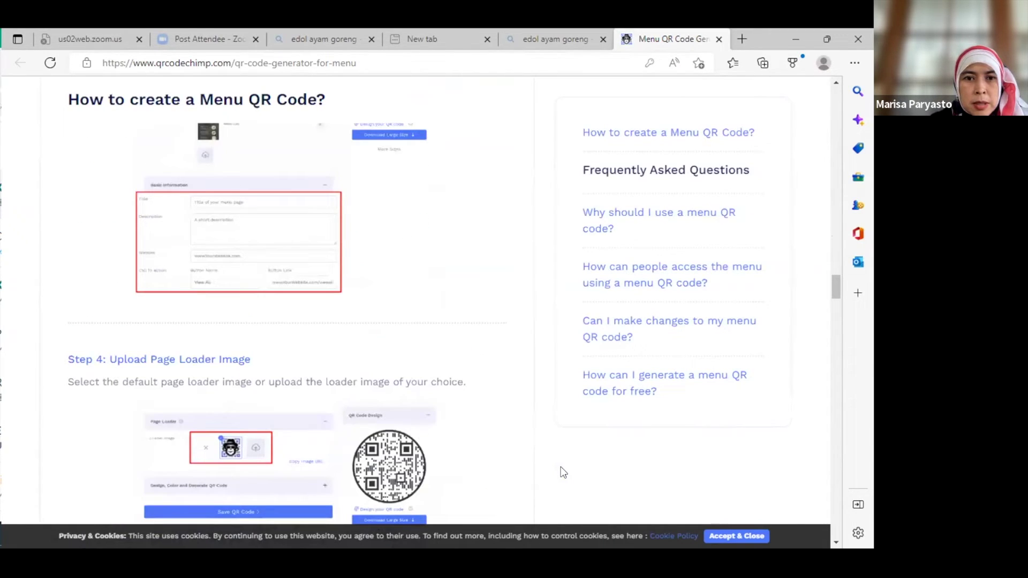
{"action": "scroll", "coordinate": [564, 472], "scroll_direction": "up", "scroll_amount": 1}
{"action": "scroll", "coordinate": [563, 472], "scroll_direction": "up", "scroll_amount": 2}
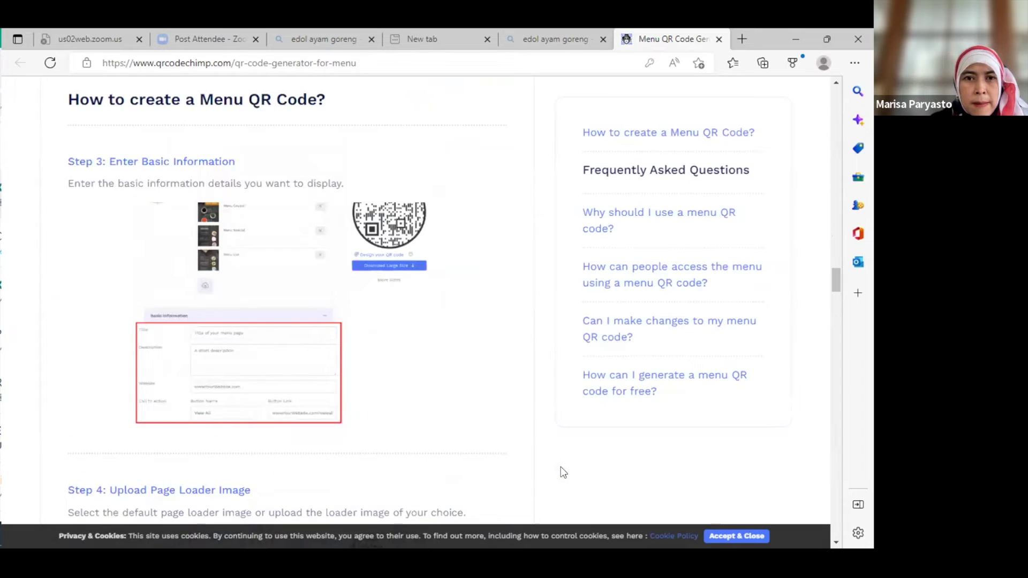
{"action": "scroll", "coordinate": [563, 472], "scroll_direction": "up", "scroll_amount": 3}
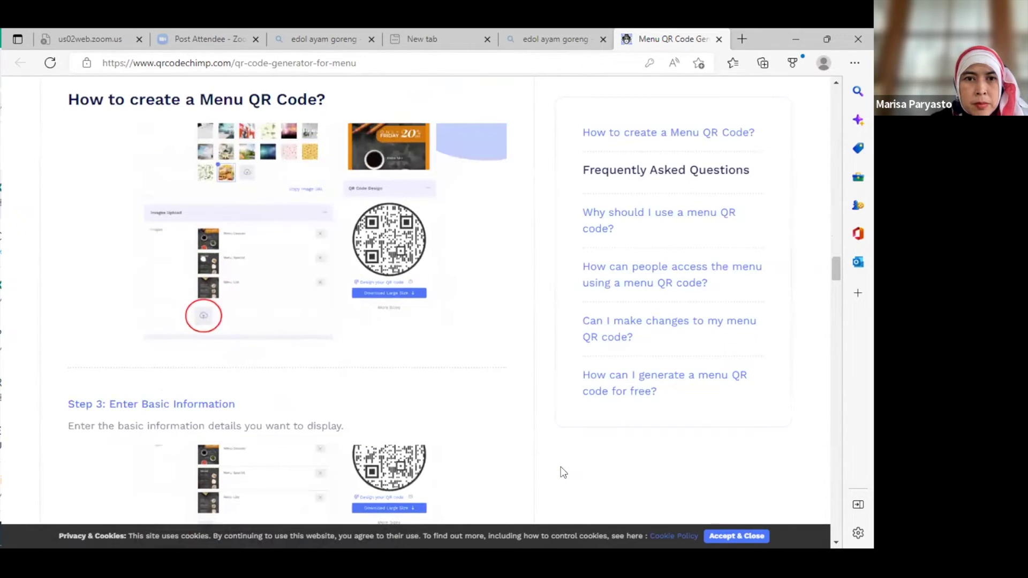
{"action": "scroll", "coordinate": [564, 472], "scroll_direction": "up", "scroll_amount": 2}
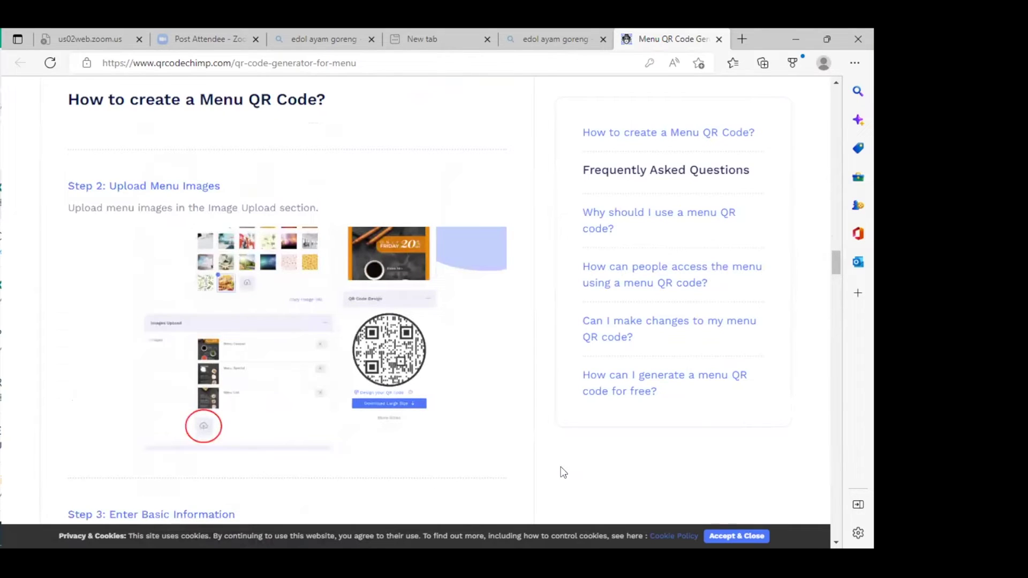
{"action": "scroll", "coordinate": [564, 472], "scroll_direction": "up", "scroll_amount": 1}
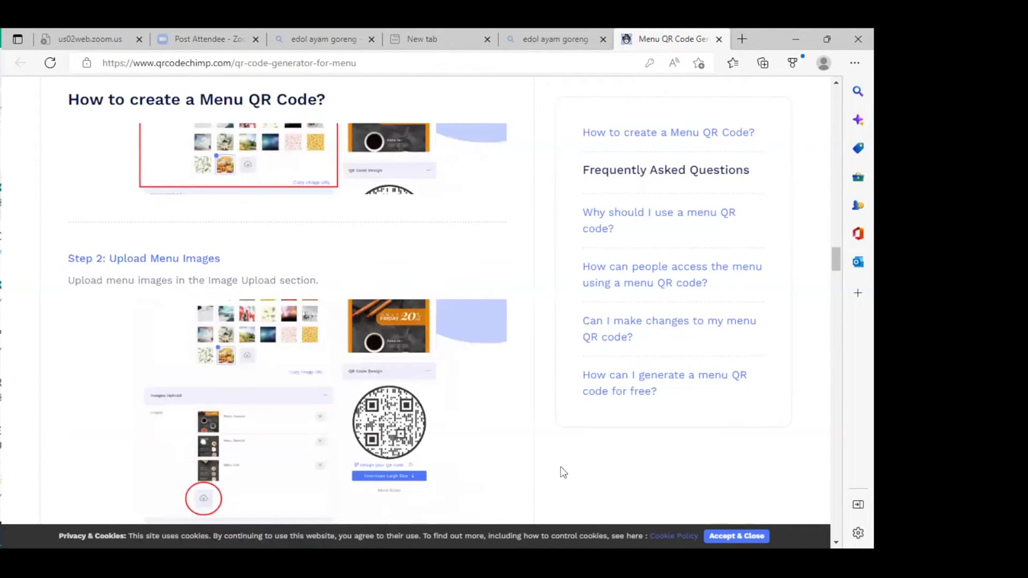
{"action": "scroll", "coordinate": [563, 473], "scroll_direction": "up", "scroll_amount": 2}
{"action": "scroll", "coordinate": [564, 473], "scroll_direction": "up", "scroll_amount": 1}
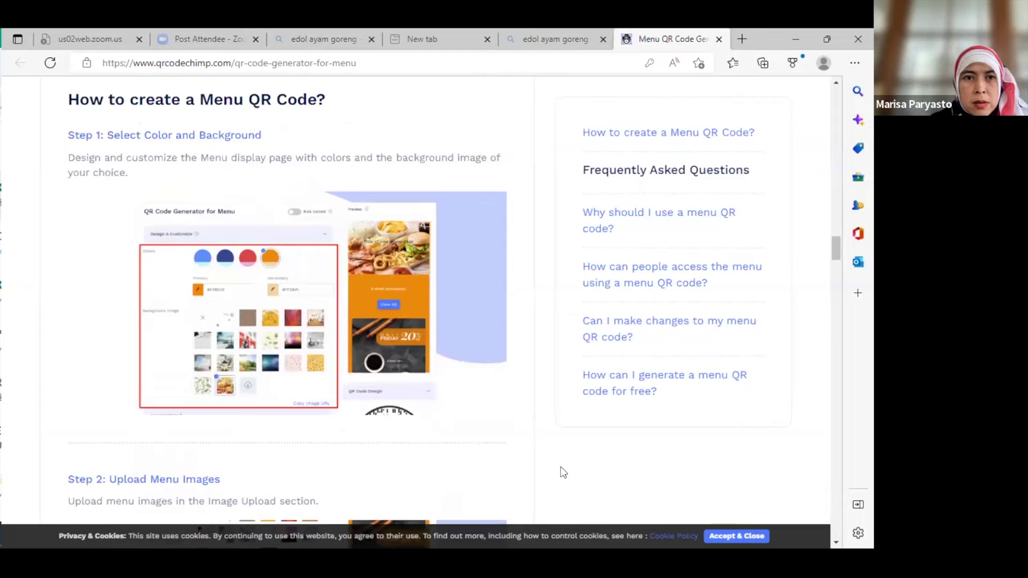
{"action": "scroll", "coordinate": [564, 473], "scroll_direction": "up", "scroll_amount": 3}
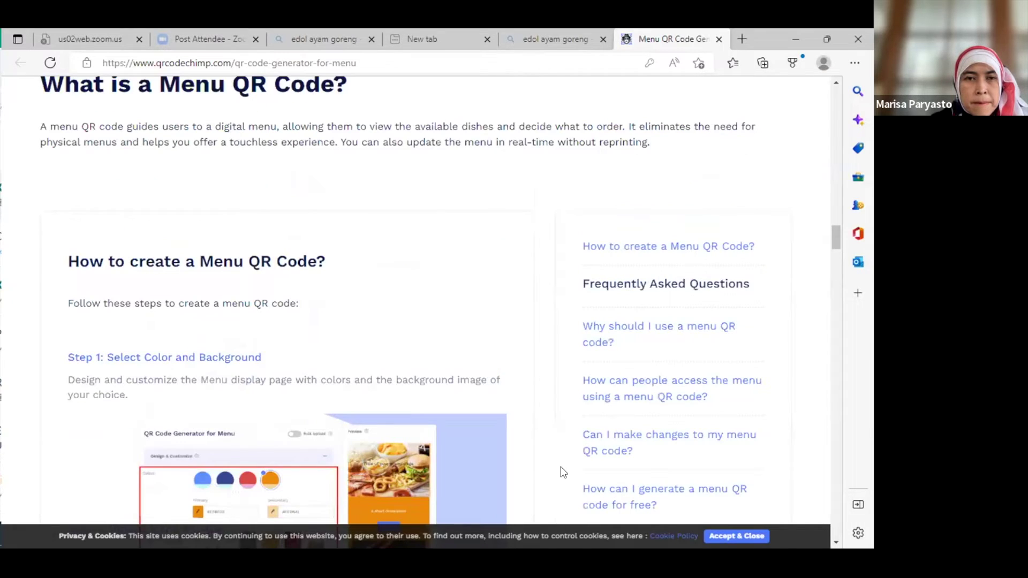
Look back over the Menu QR Code introduction and the form's page loader and QR code saving sections.
{"action": "scroll", "coordinate": [563, 472], "scroll_direction": "up", "scroll_amount": 2}
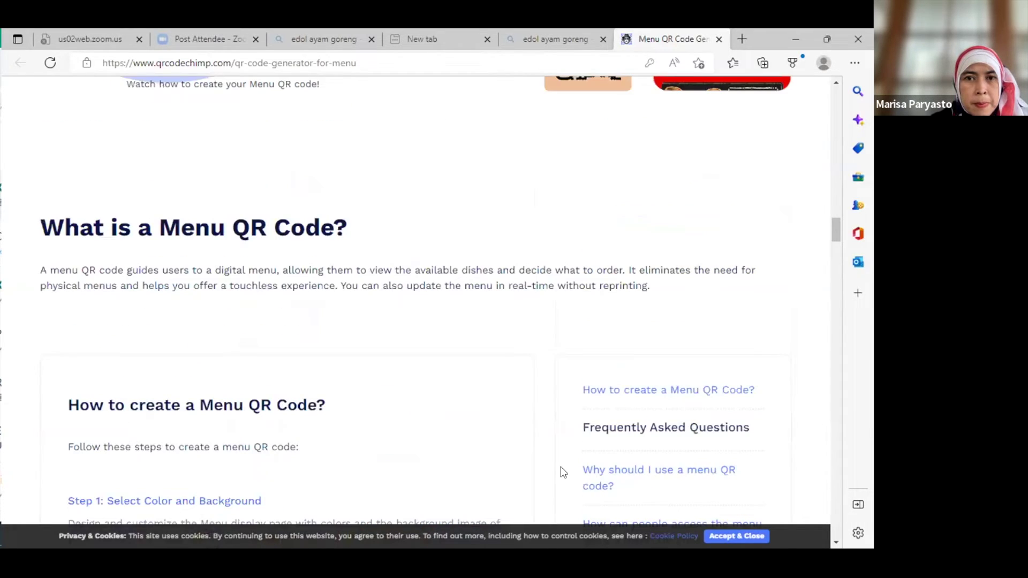
{"action": "scroll", "coordinate": [562, 473], "scroll_direction": "up", "scroll_amount": 1}
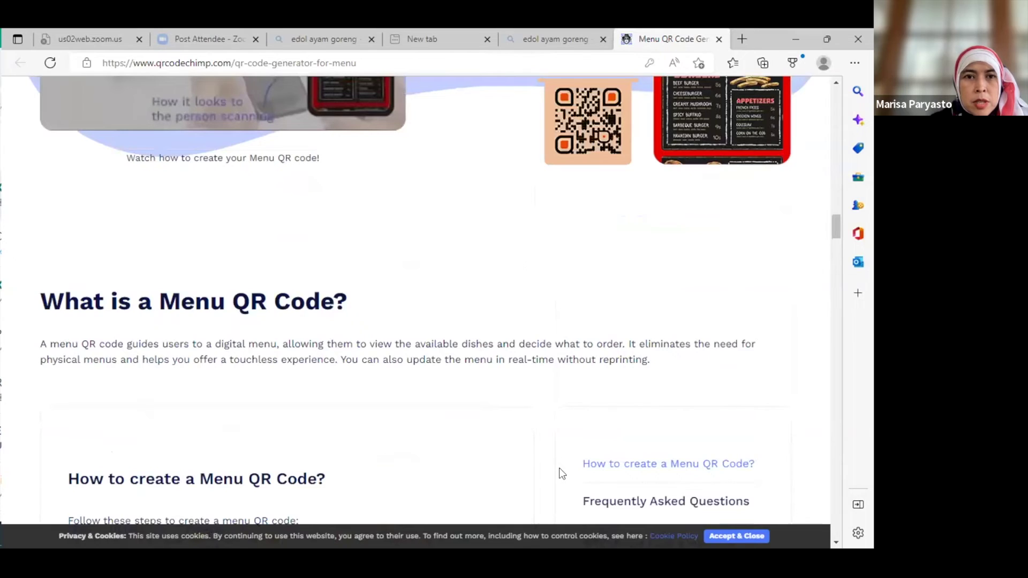
{"action": "scroll", "coordinate": [559, 468], "scroll_direction": "up", "scroll_amount": 3}
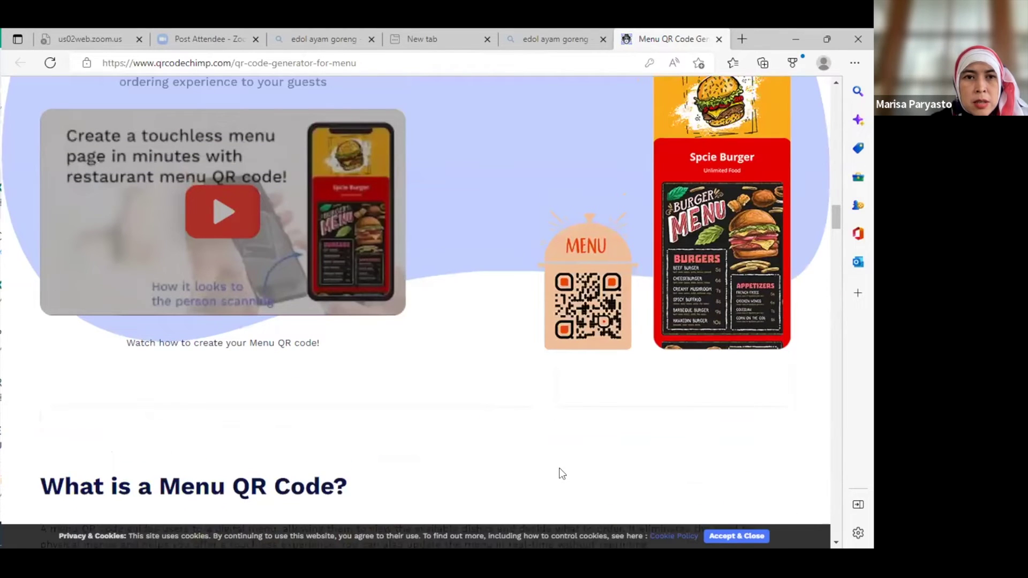
{"action": "scroll", "coordinate": [559, 468], "scroll_direction": "up", "scroll_amount": 2}
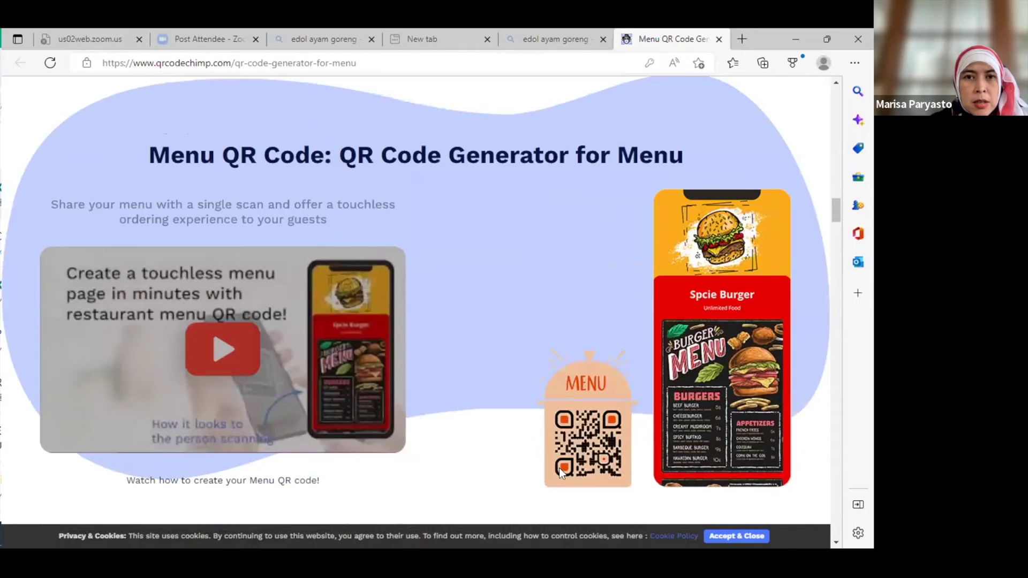
{"action": "scroll", "coordinate": [560, 468], "scroll_direction": "up", "scroll_amount": 2}
{"action": "scroll", "coordinate": [559, 468], "scroll_direction": "up", "scroll_amount": 2}
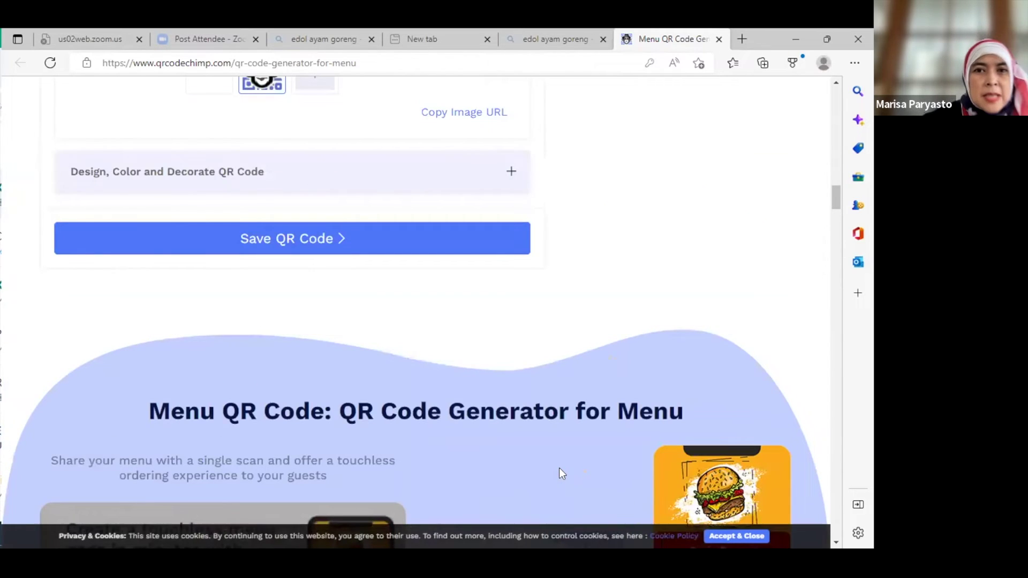
{"action": "scroll", "coordinate": [559, 468], "scroll_direction": "up", "scroll_amount": 1}
{"action": "scroll", "coordinate": [559, 468], "scroll_direction": "up", "scroll_amount": 2}
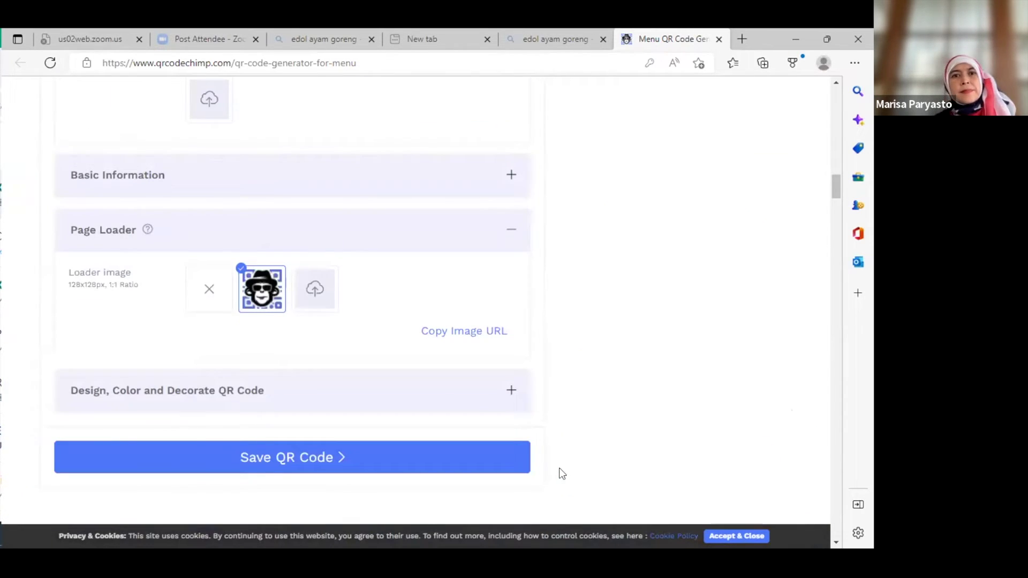
Check the uploaded gallery images and their titles from the last entry back to the first.
{"action": "scroll", "coordinate": [560, 468], "scroll_direction": "up", "scroll_amount": 1}
{"action": "scroll", "coordinate": [559, 468], "scroll_direction": "up", "scroll_amount": 2}
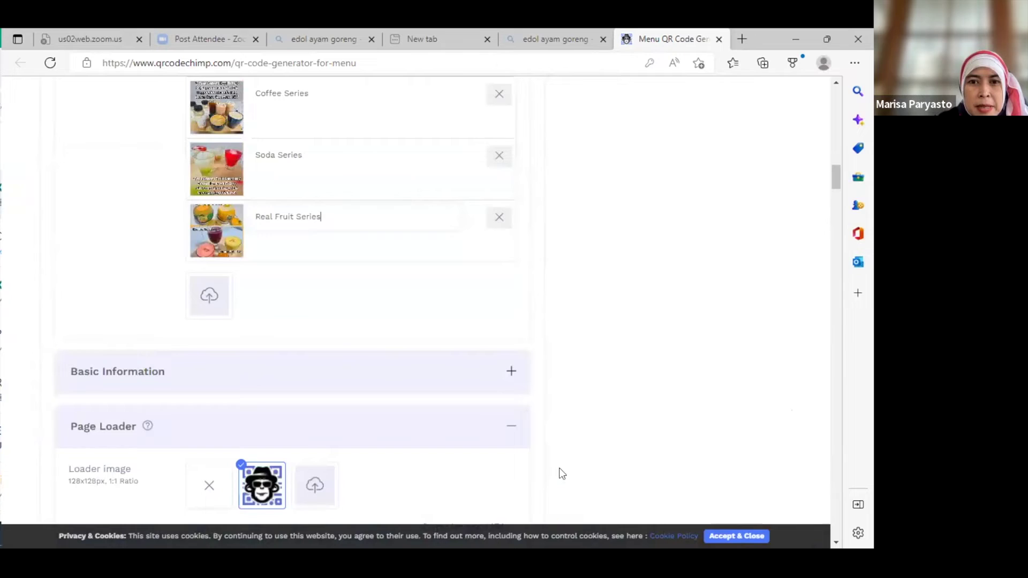
{"action": "scroll", "coordinate": [560, 469], "scroll_direction": "up", "scroll_amount": 1}
{"action": "scroll", "coordinate": [559, 468], "scroll_direction": "up", "scroll_amount": 2}
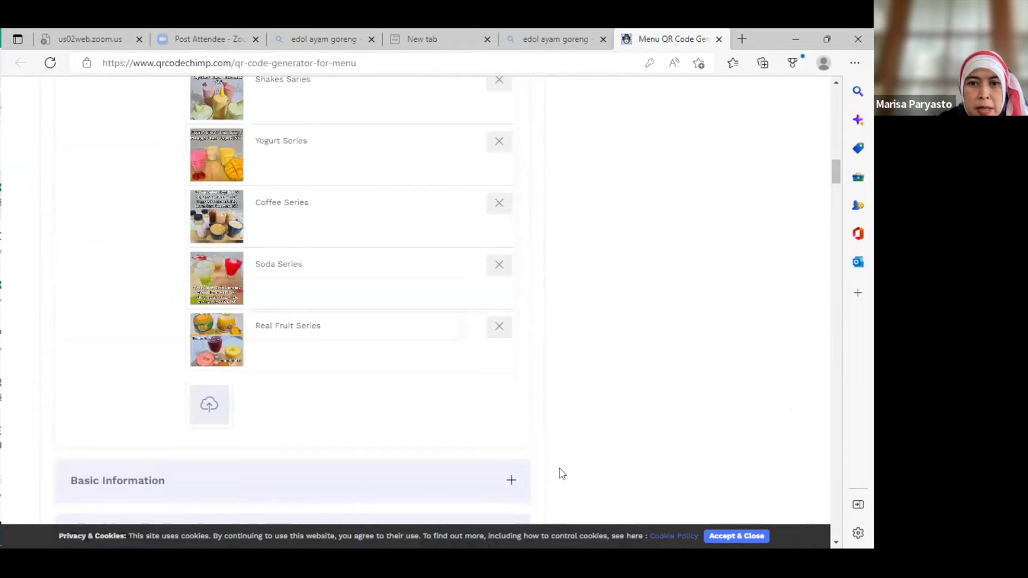
{"action": "scroll", "coordinate": [559, 468], "scroll_direction": "up", "scroll_amount": 1}
{"action": "scroll", "coordinate": [559, 468], "scroll_direction": "up", "scroll_amount": 1}
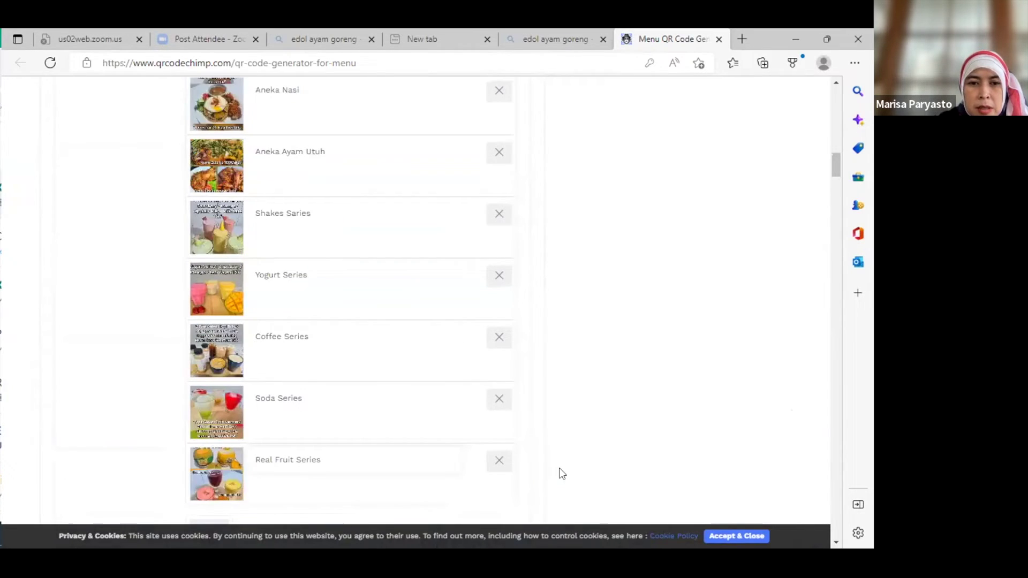
{"action": "scroll", "coordinate": [559, 468], "scroll_direction": "up", "scroll_amount": 2}
{"action": "scroll", "coordinate": [560, 469], "scroll_direction": "up", "scroll_amount": 3}
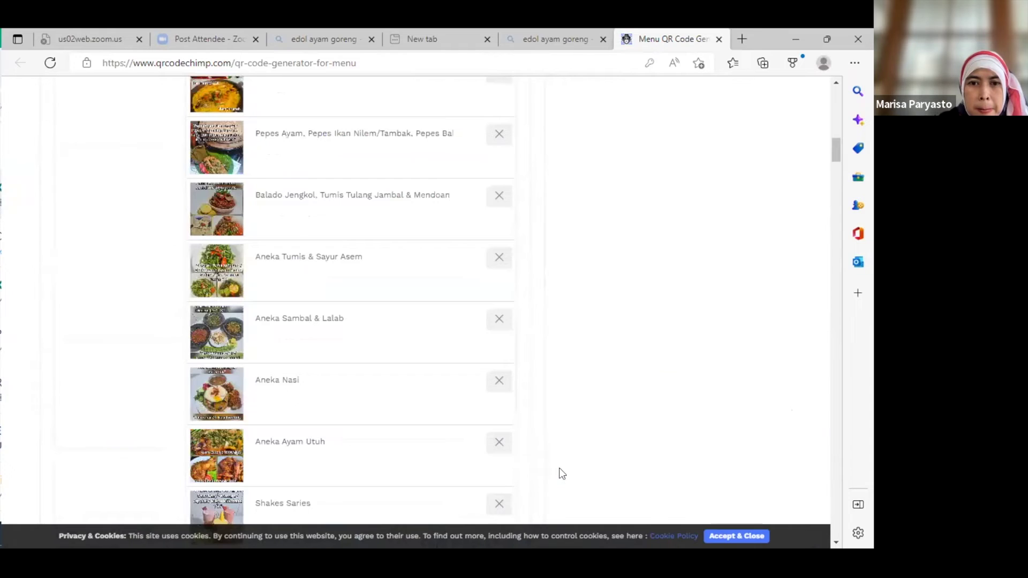
{"action": "scroll", "coordinate": [560, 468], "scroll_direction": "up", "scroll_amount": 2}
{"action": "scroll", "coordinate": [559, 468], "scroll_direction": "up", "scroll_amount": 1}
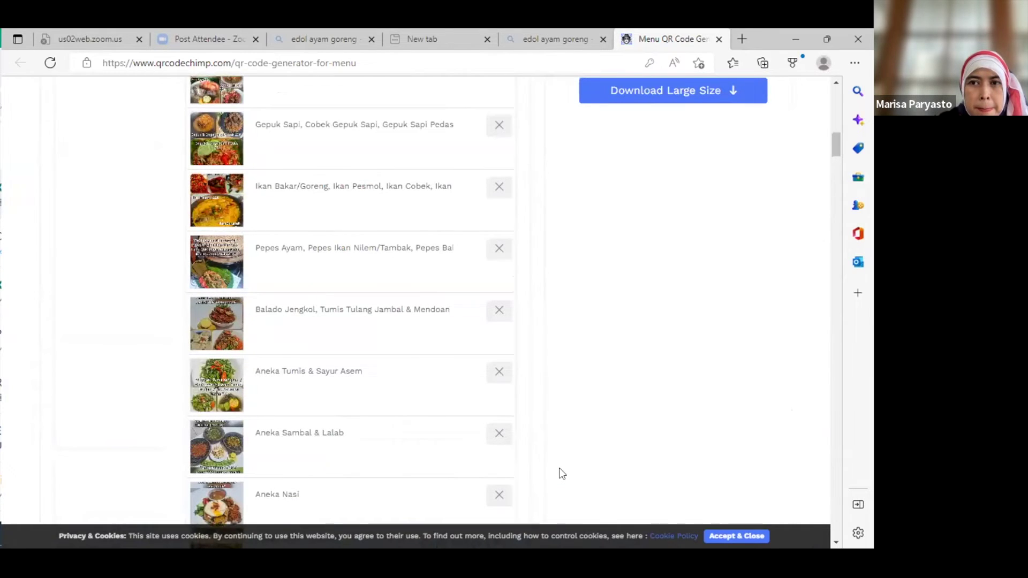
{"action": "scroll", "coordinate": [559, 474], "scroll_direction": "up", "scroll_amount": 5}
{"action": "scroll", "coordinate": [559, 474], "scroll_direction": "up", "scroll_amount": 1}
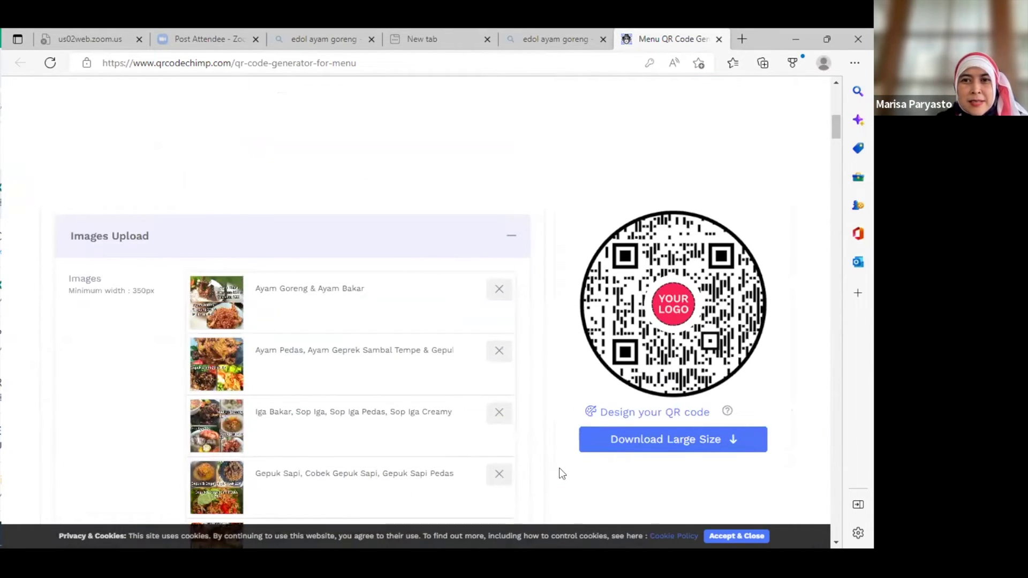
Examine the menu page's colours, background image and preview, along with the QR code design.
{"action": "scroll", "coordinate": [559, 473], "scroll_direction": "up", "scroll_amount": 2}
{"action": "scroll", "coordinate": [561, 473], "scroll_direction": "up", "scroll_amount": 3}
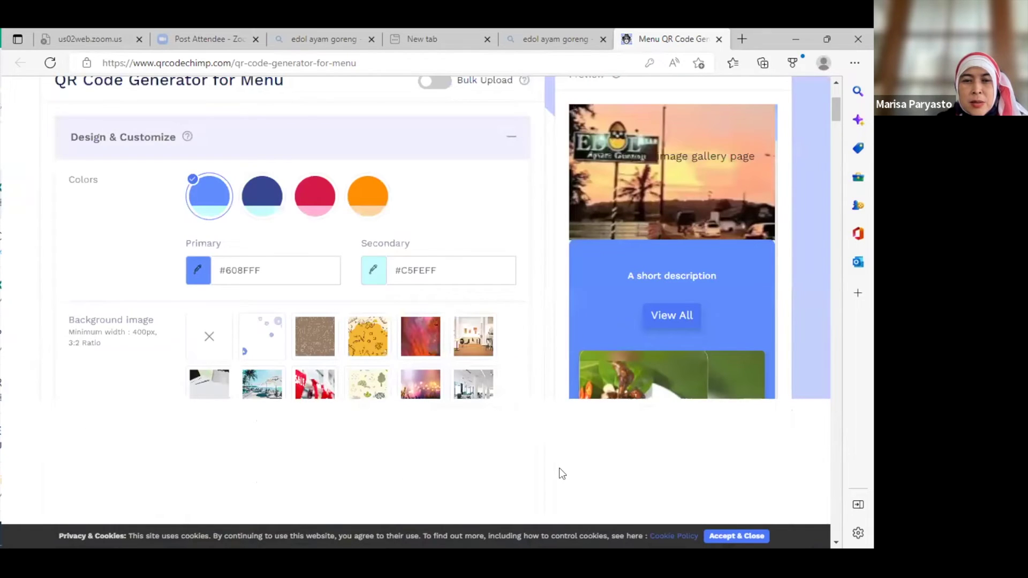
{"action": "scroll", "coordinate": [560, 473], "scroll_direction": "up", "scroll_amount": 3}
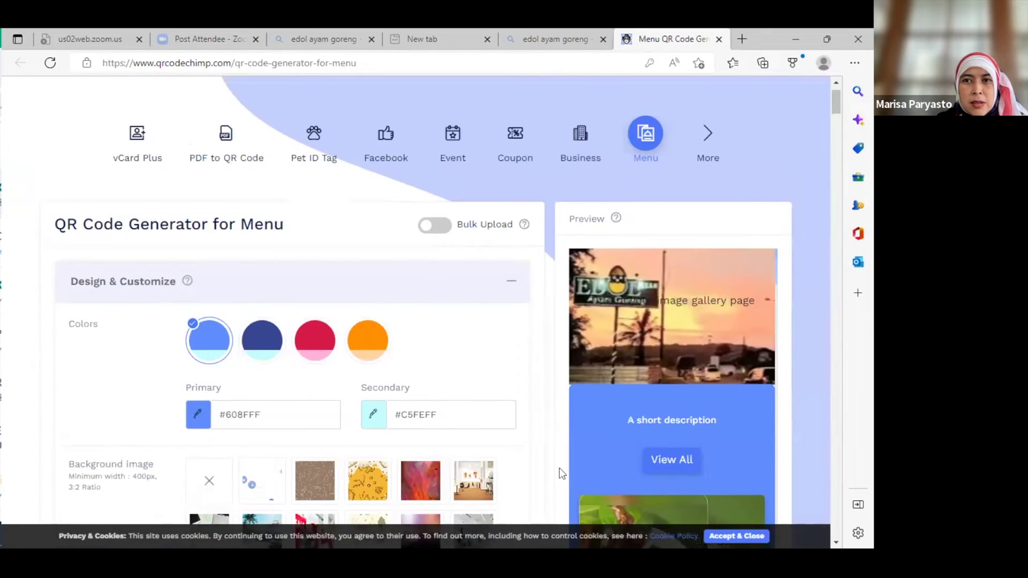
{"action": "scroll", "coordinate": [559, 469], "scroll_direction": "up", "scroll_amount": 1}
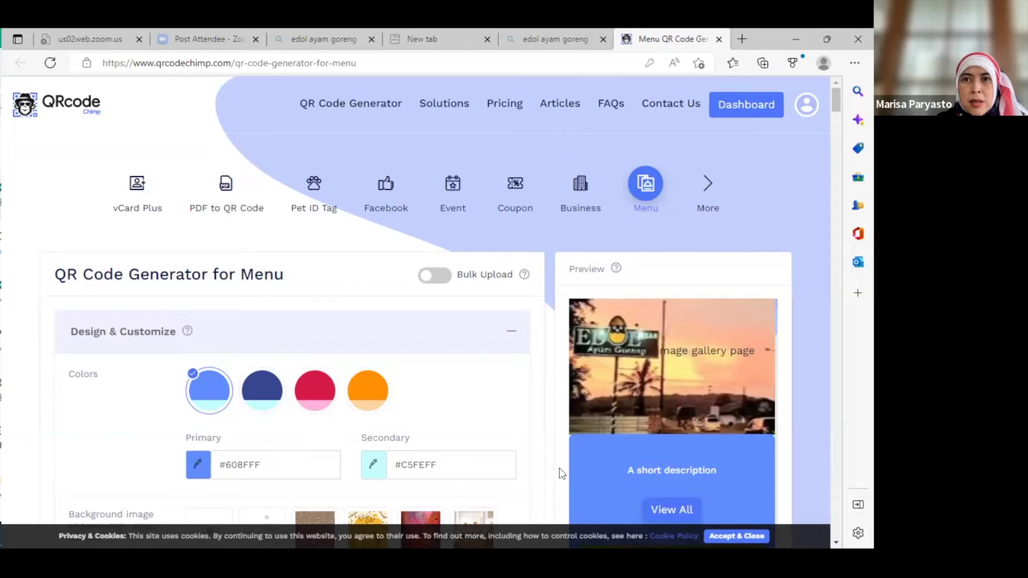
{"action": "scroll", "coordinate": [553, 447], "scroll_direction": "down", "scroll_amount": 1}
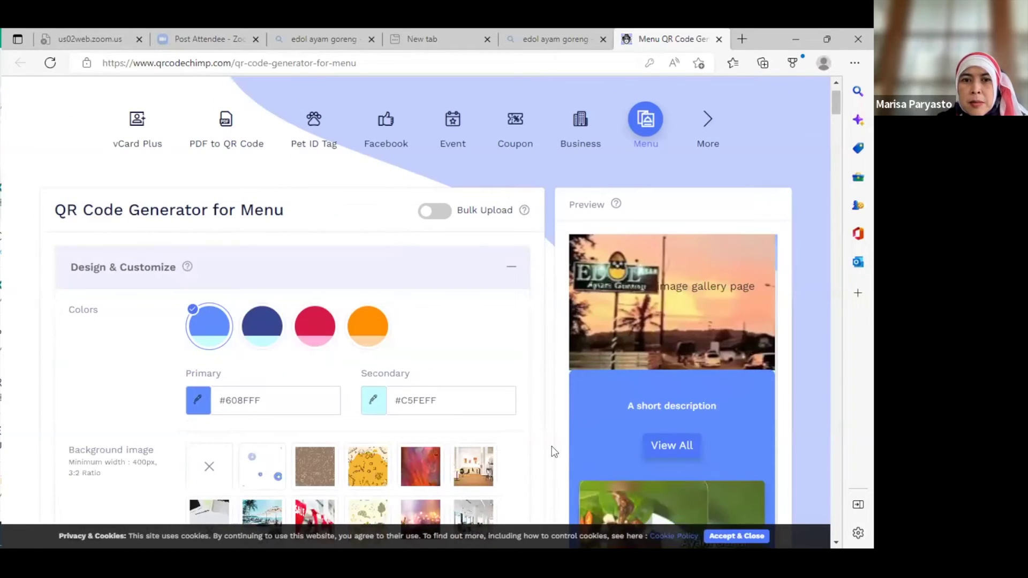
{"action": "scroll", "coordinate": [551, 446], "scroll_direction": "down", "scroll_amount": 1}
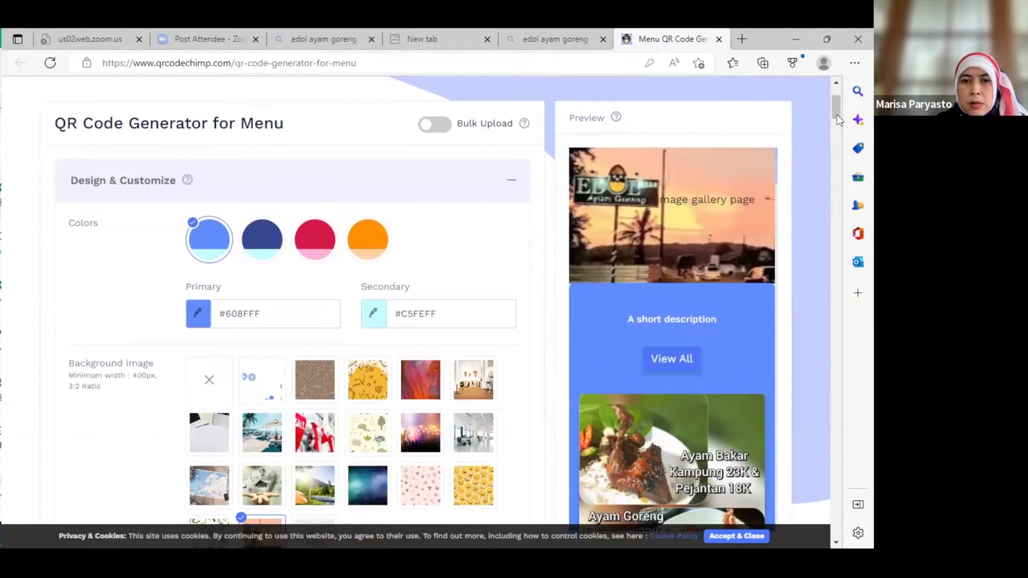
{"action": "scroll", "coordinate": [837, 118], "scroll_direction": "down", "scroll_amount": 5}
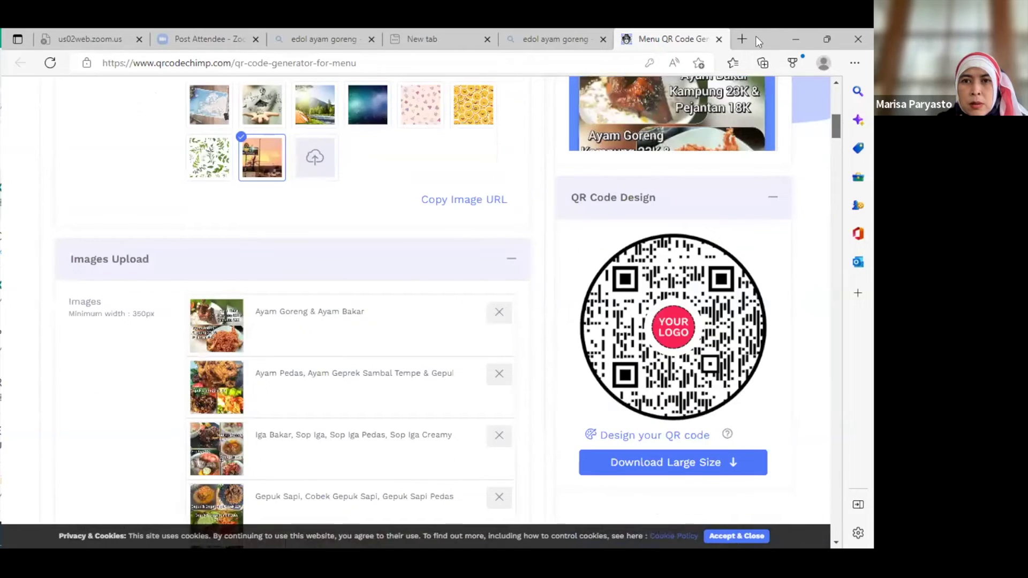
{"action": "scroll", "coordinate": [831, 160], "scroll_direction": "up", "scroll_amount": 4}
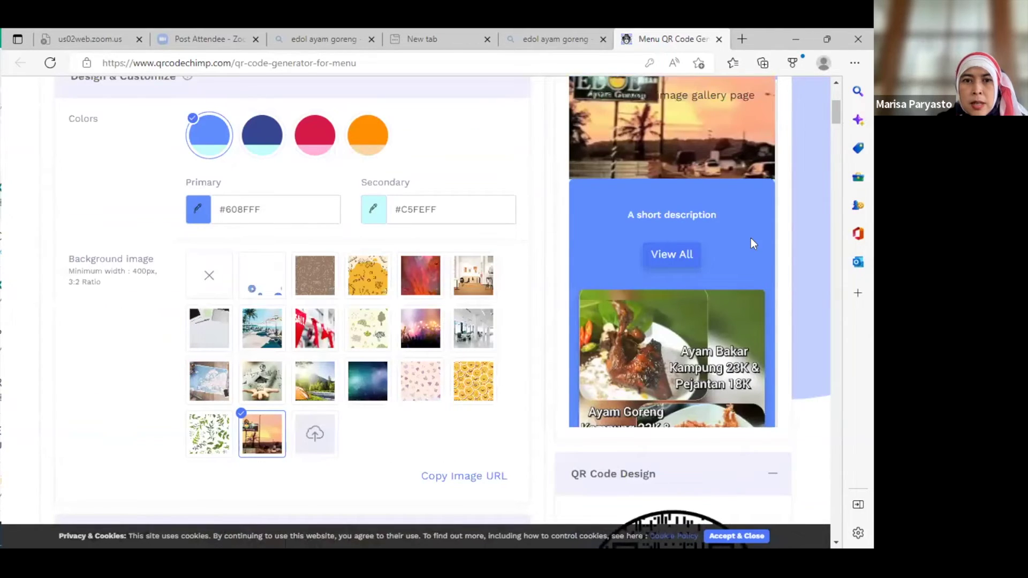
Review the gallery image titles in order, from the chicken dishes through to the drink series.
{"action": "scroll", "coordinate": [751, 238], "scroll_direction": "down", "scroll_amount": 5}
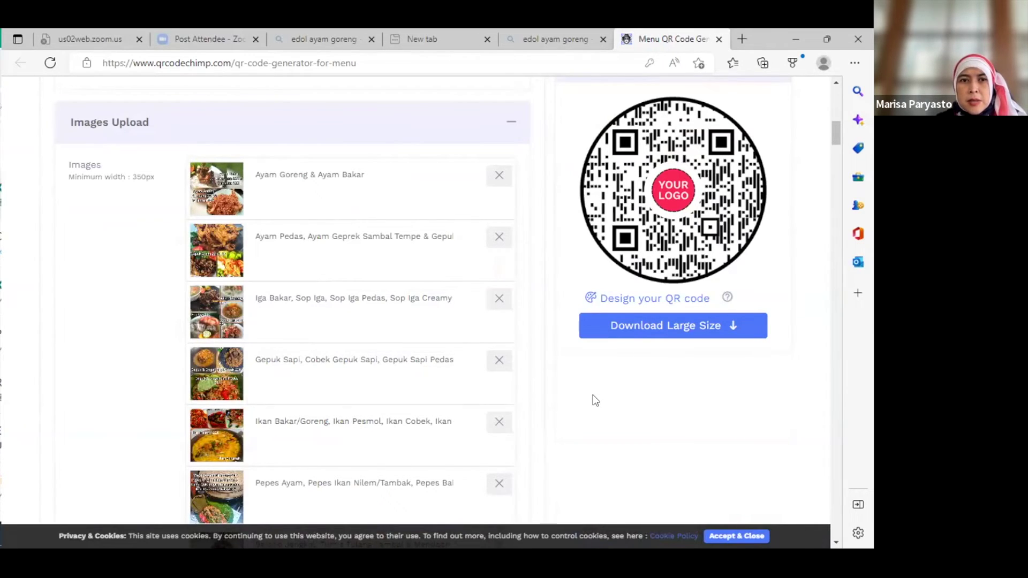
{"action": "scroll", "coordinate": [593, 397], "scroll_direction": "down", "scroll_amount": 1}
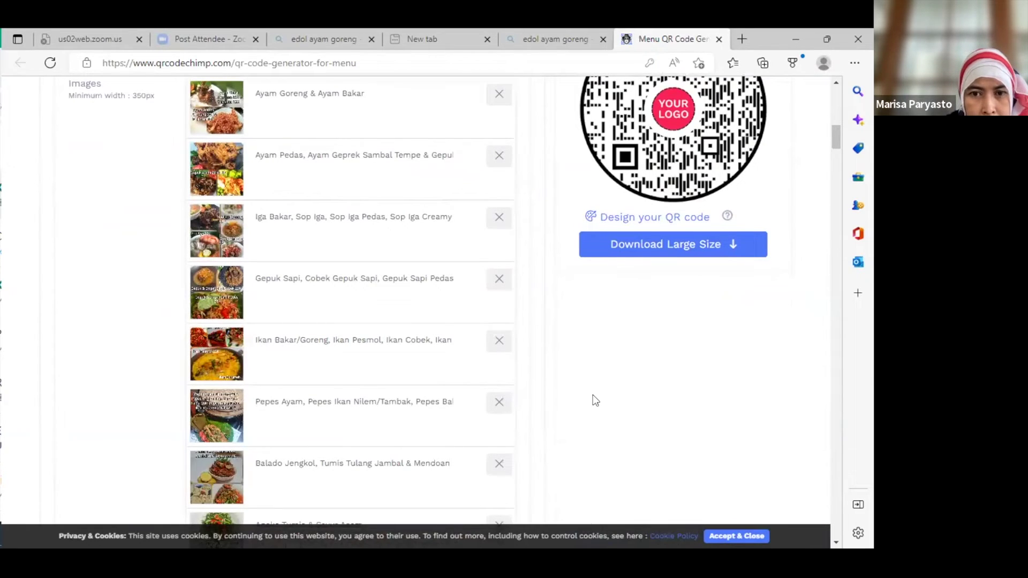
{"action": "scroll", "coordinate": [593, 395], "scroll_direction": "down", "scroll_amount": 2}
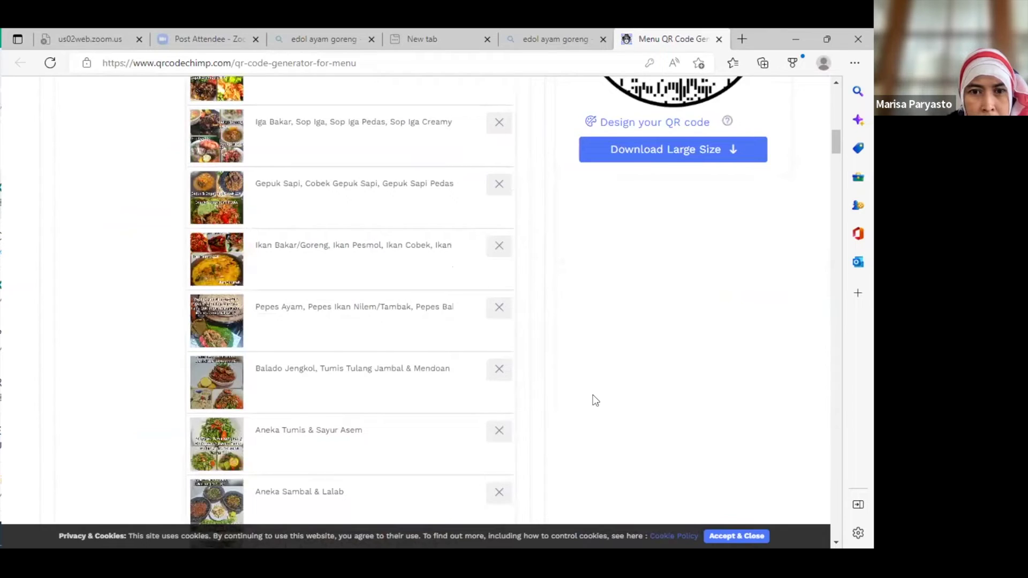
{"action": "scroll", "coordinate": [593, 396], "scroll_direction": "down", "scroll_amount": 3}
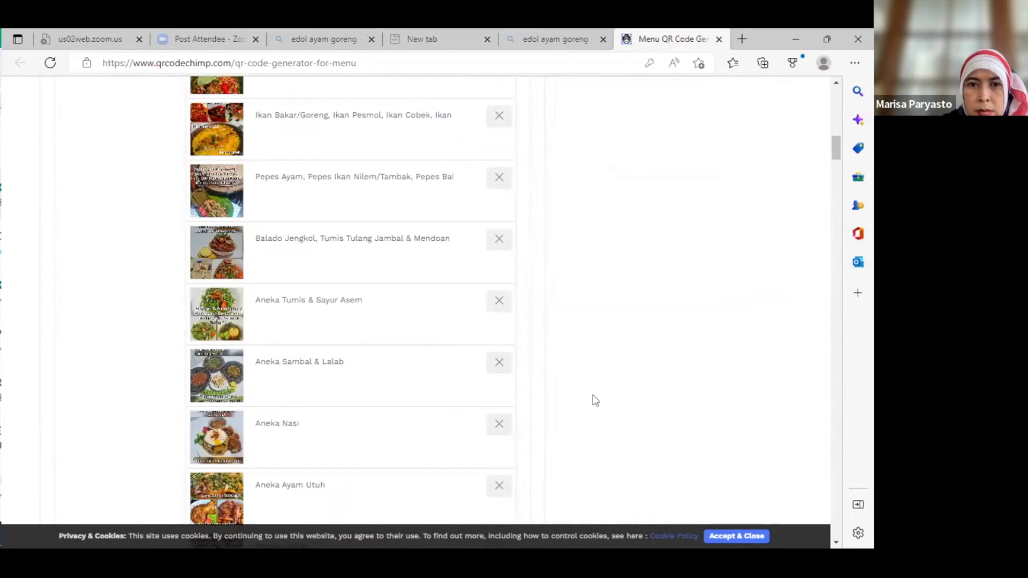
{"action": "scroll", "coordinate": [593, 396], "scroll_direction": "down", "scroll_amount": 3}
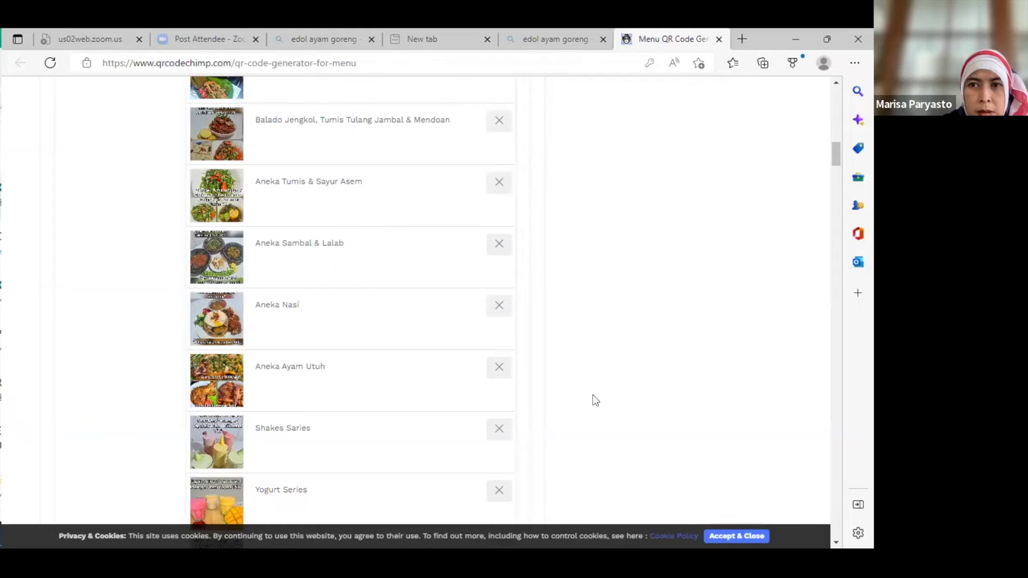
{"action": "scroll", "coordinate": [595, 399], "scroll_direction": "down", "scroll_amount": 2}
{"action": "scroll", "coordinate": [593, 400], "scroll_direction": "down", "scroll_amount": 1}
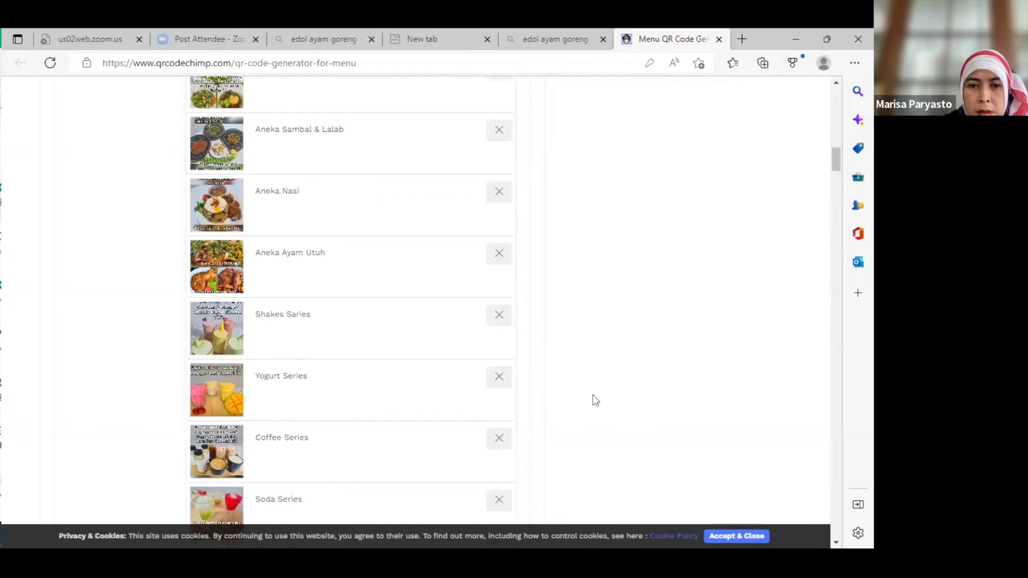
{"action": "scroll", "coordinate": [593, 394], "scroll_direction": "down", "scroll_amount": 3}
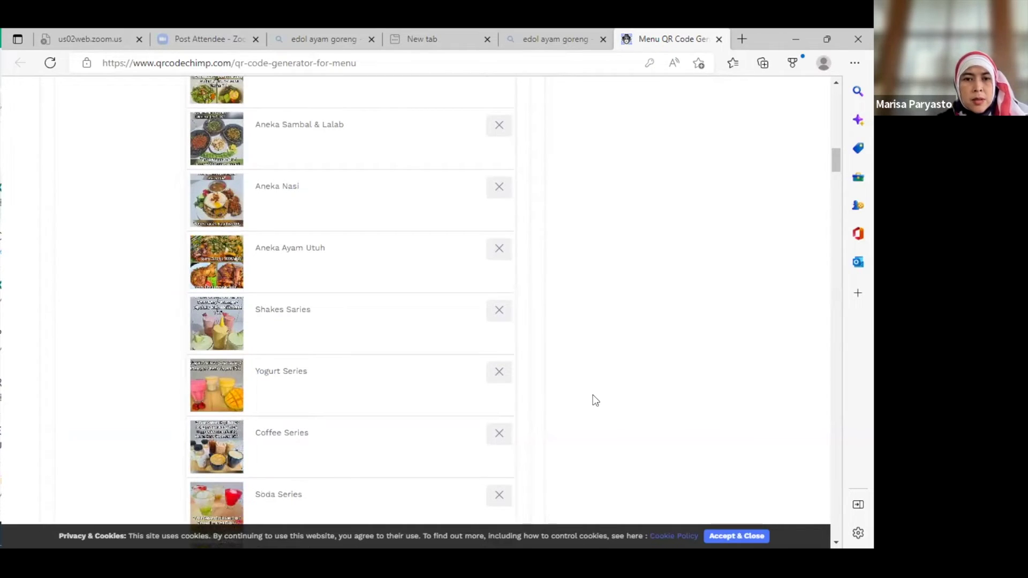
{"action": "scroll", "coordinate": [593, 394], "scroll_direction": "down", "scroll_amount": 1}
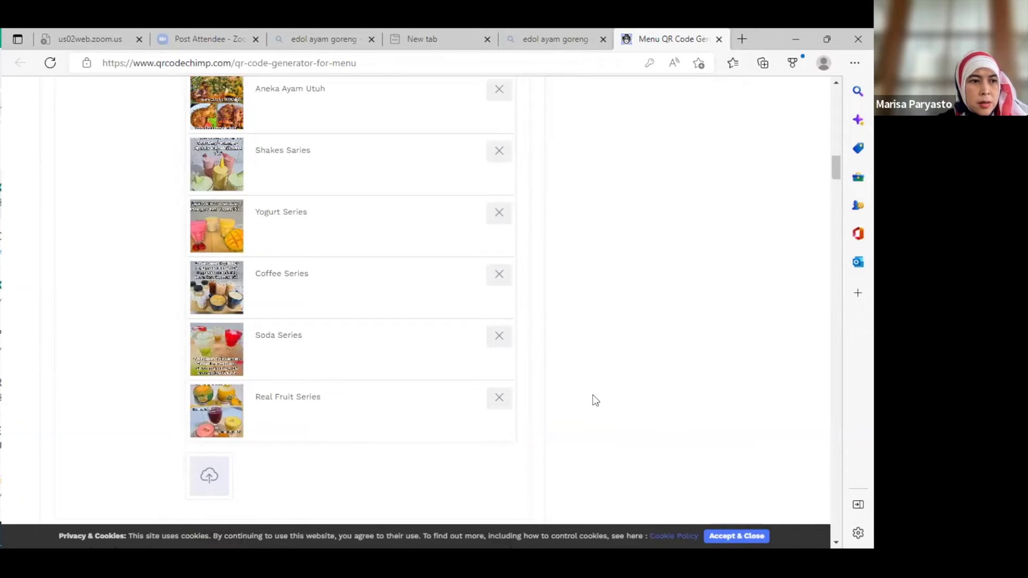
{"action": "scroll", "coordinate": [593, 397], "scroll_direction": "down", "scroll_amount": 1}
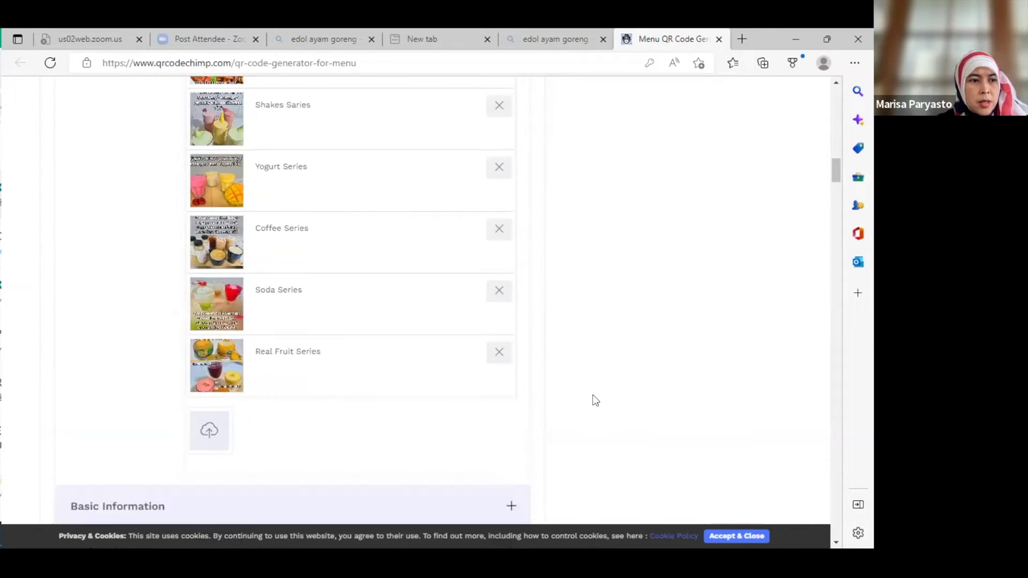
Expand the Basic Information section and title the image gallery page "Ayam Goreng Edol Pisan".
{"action": "scroll", "coordinate": [593, 394], "scroll_direction": "down", "scroll_amount": 3}
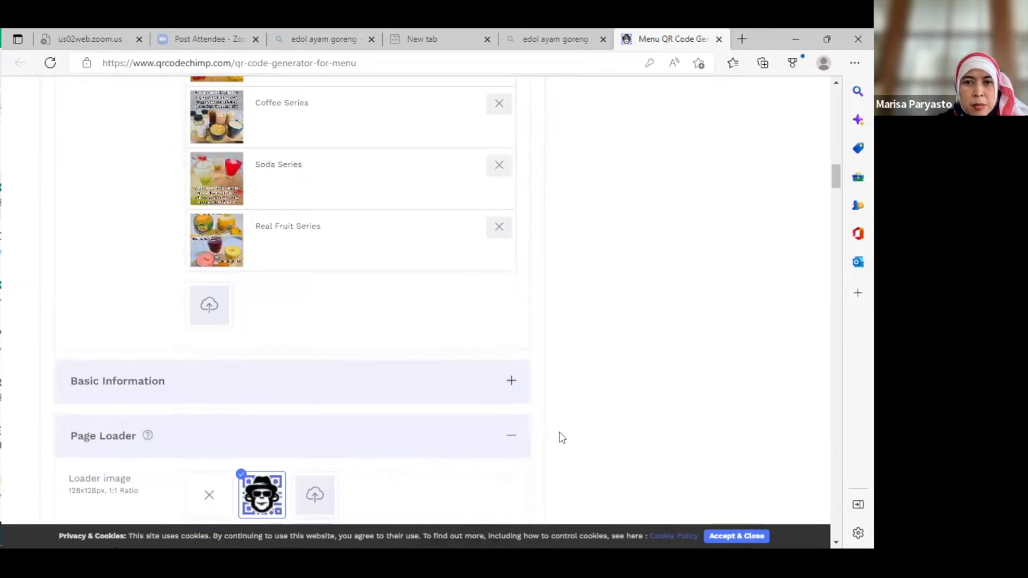
{"action": "left_click", "coordinate": [508, 385]}
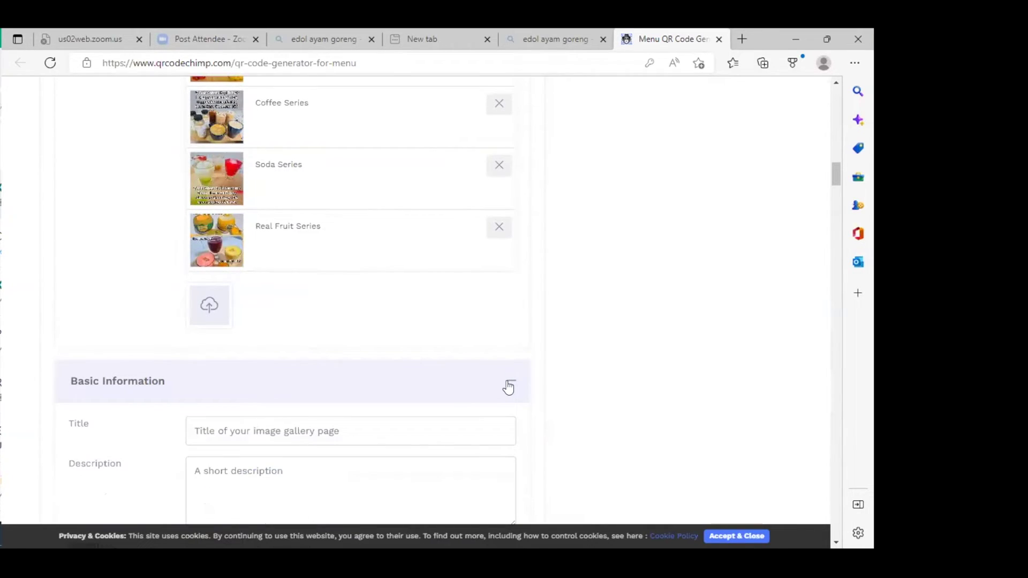
{"action": "left_click", "coordinate": [357, 427]}
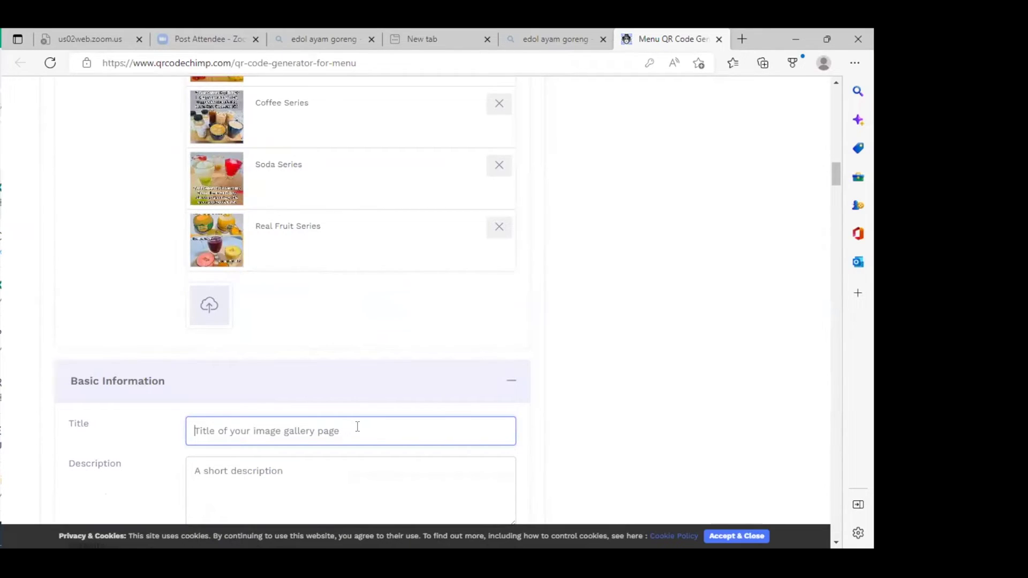
{"action": "type", "text": "Ayam "}
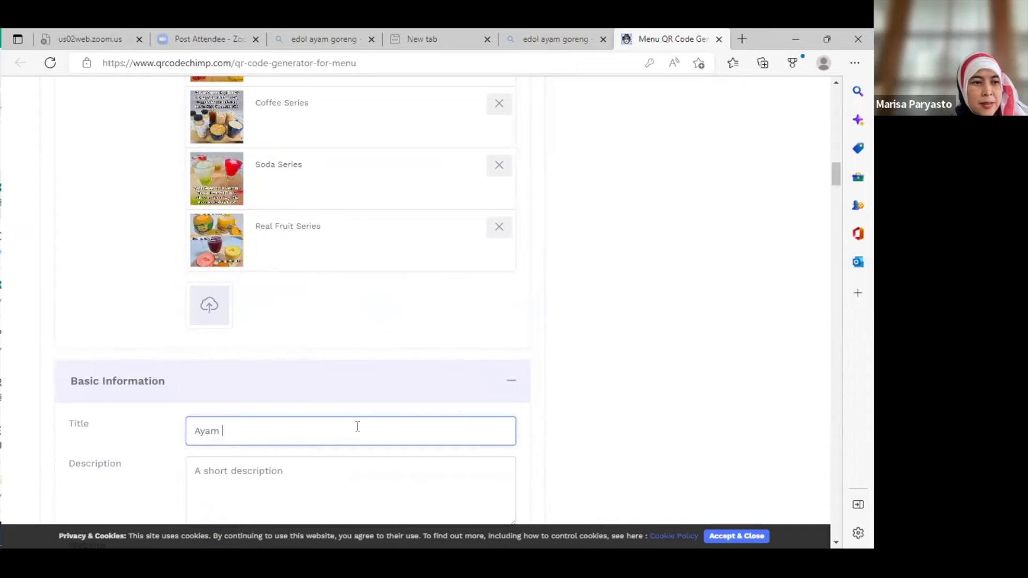
{"action": "type", "text": "Gore"}
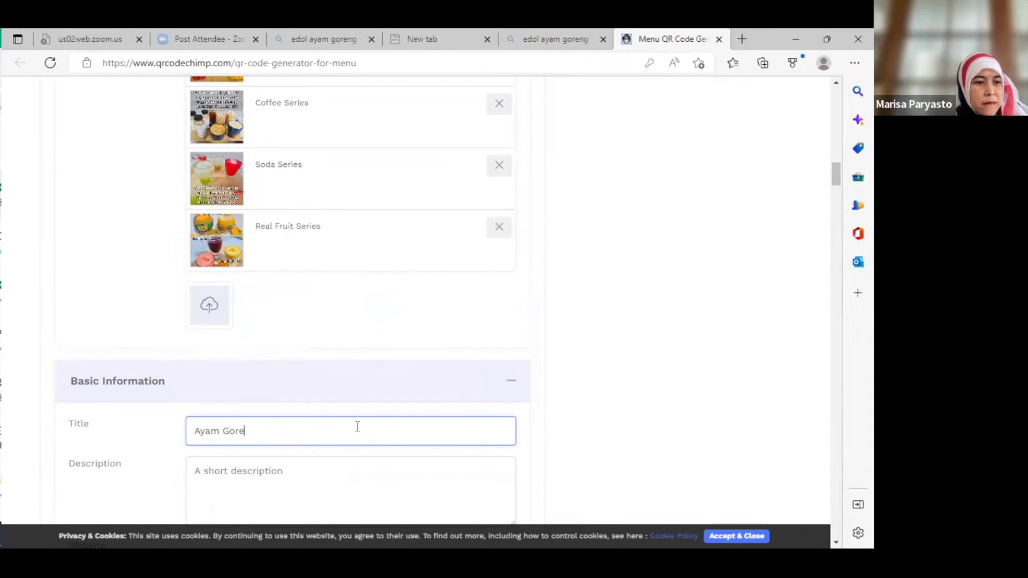
{"action": "type", "text": "ng E"}
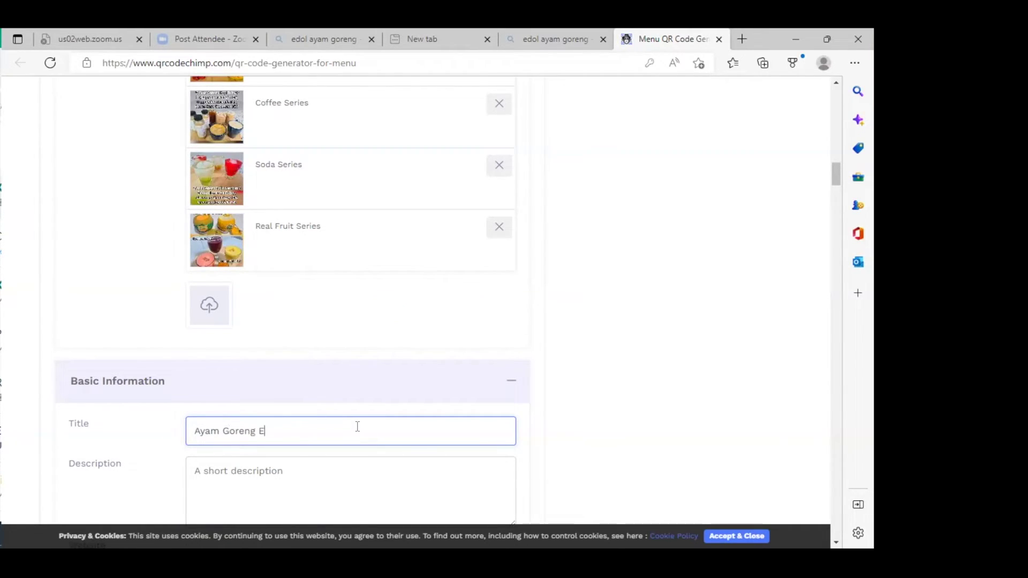
{"action": "type", "text": "dol Pisan"}
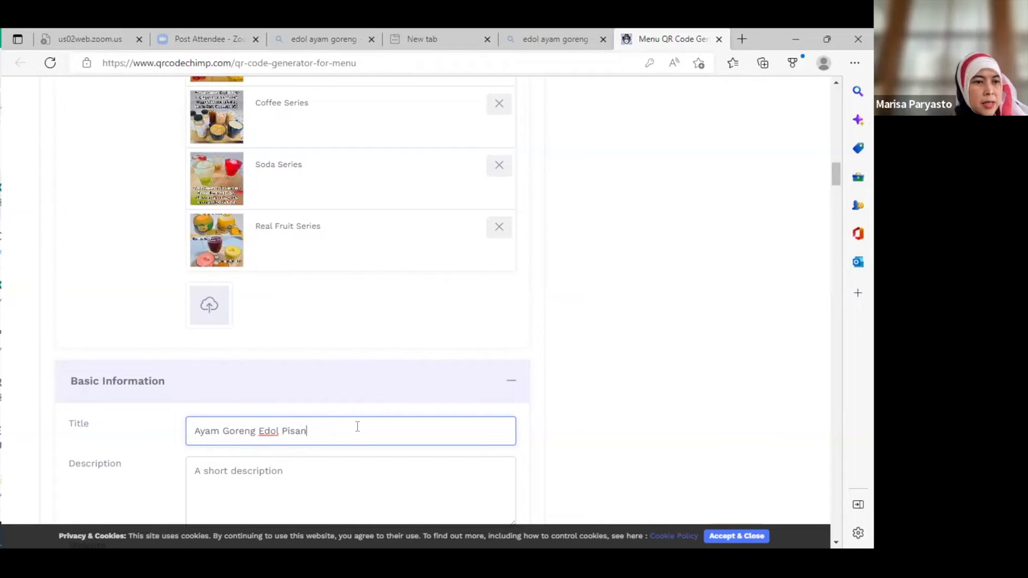
Enter "Makanan Tradisional Indonesia" as the gallery page's description in the Basic Information section.
{"action": "left_click", "coordinate": [308, 466]}
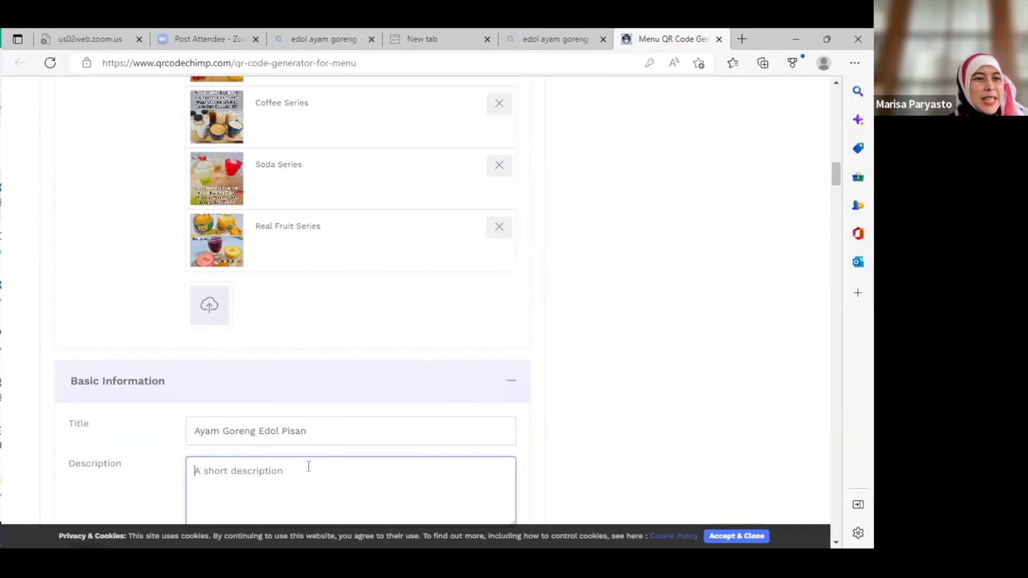
{"action": "type", "text": "Mak"}
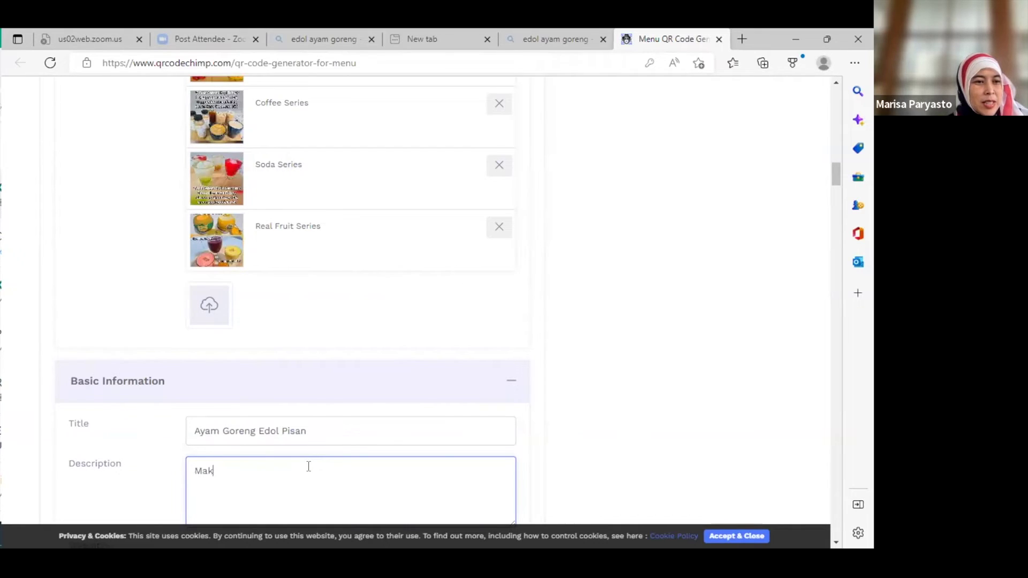
{"action": "type", "text": "an"}
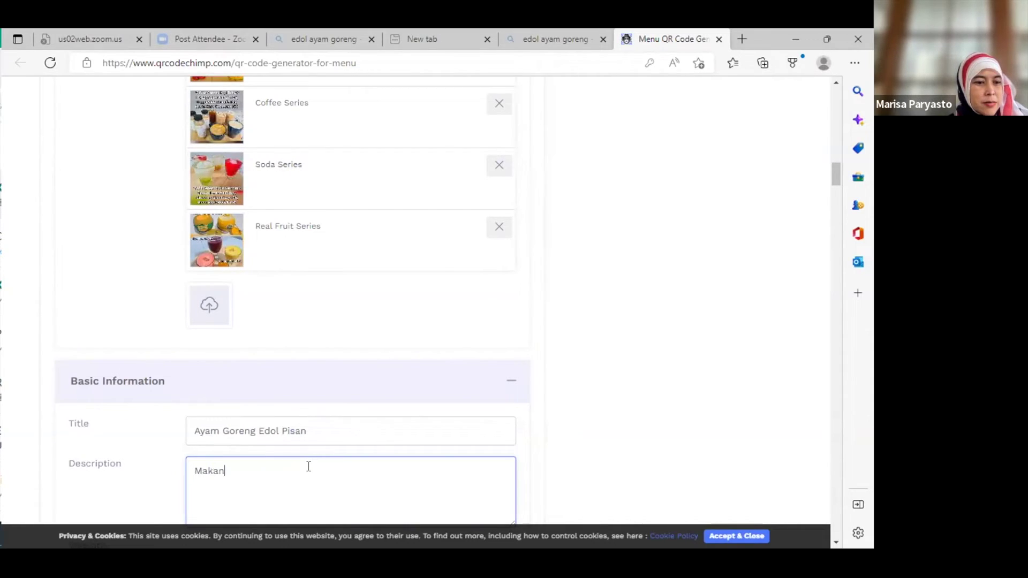
{"action": "type", "text": "an Trad"}
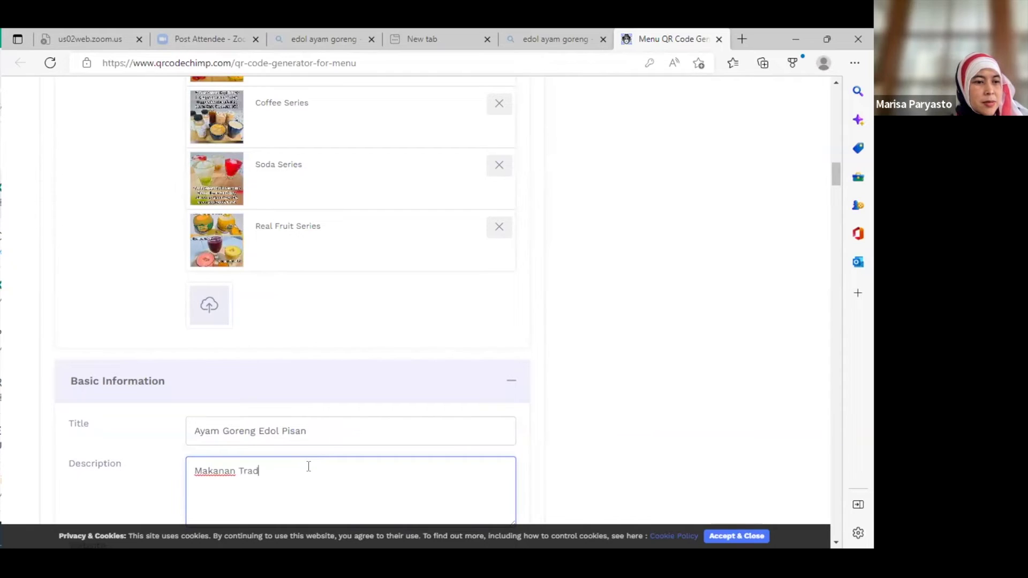
{"action": "type", "text": "i"}
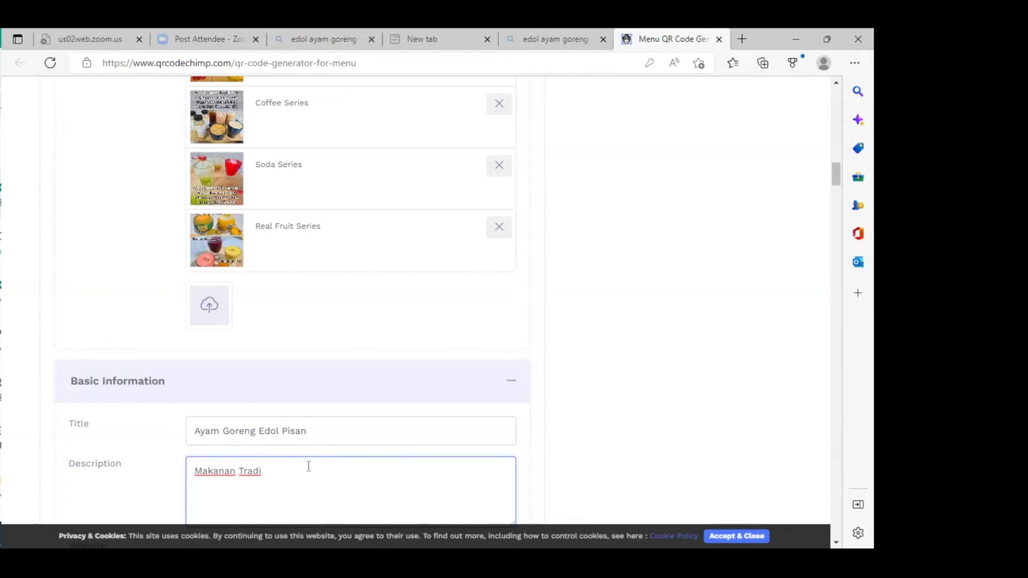
{"action": "type", "text": "sional Indonesia"}
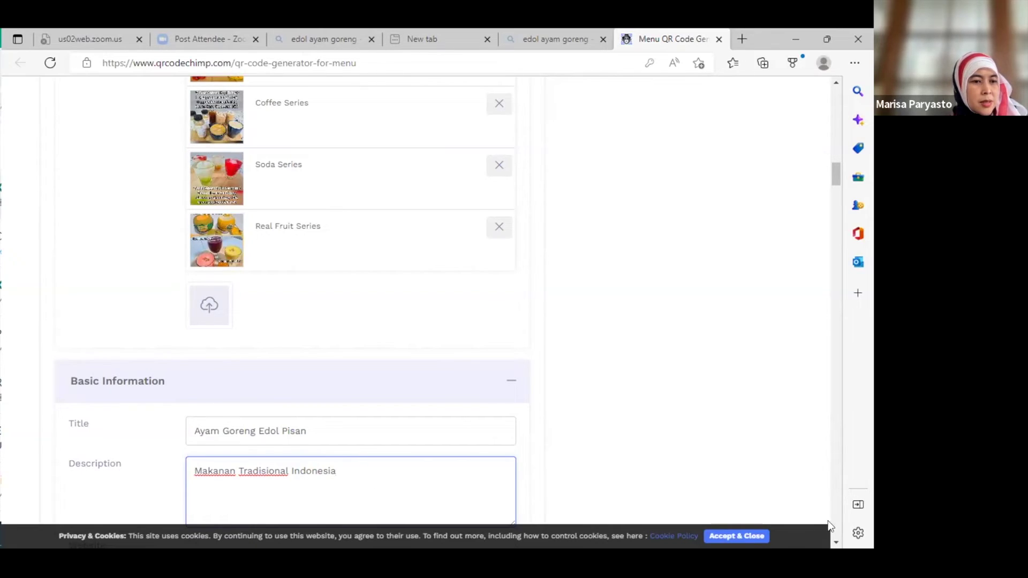
Start filling in the Website field, and search Bing again for "edol ayam goreng" to find the restaurant's web address.
{"action": "scroll", "coordinate": [834, 542], "scroll_direction": "down", "scroll_amount": 3}
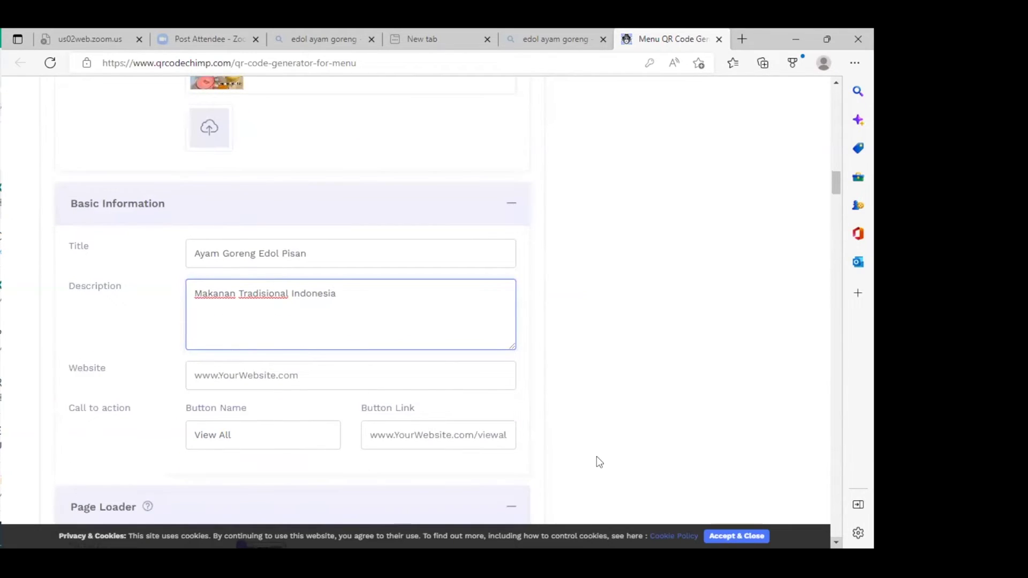
{"action": "left_click", "coordinate": [206, 373]}
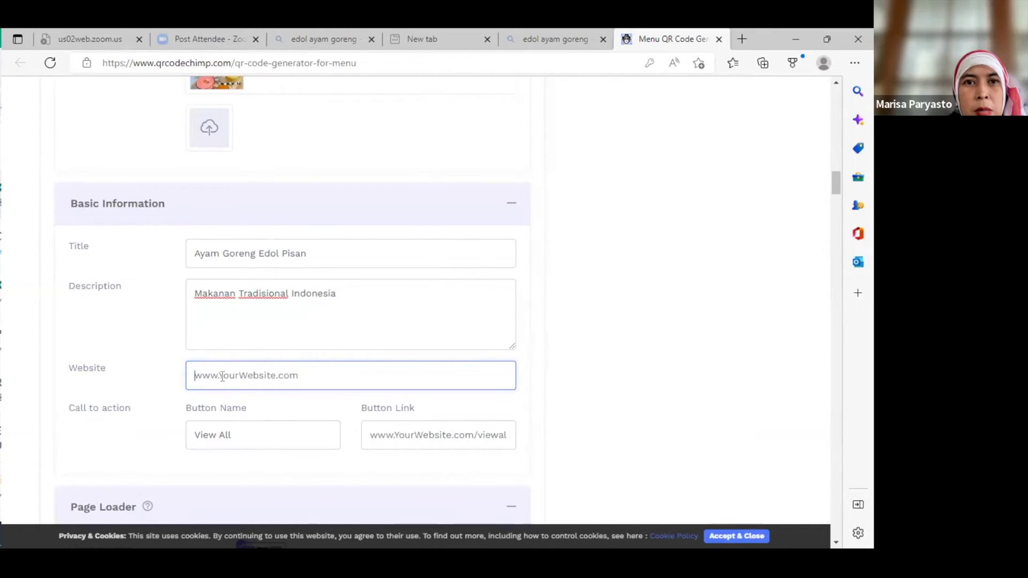
{"action": "left_click", "coordinate": [333, 37]}
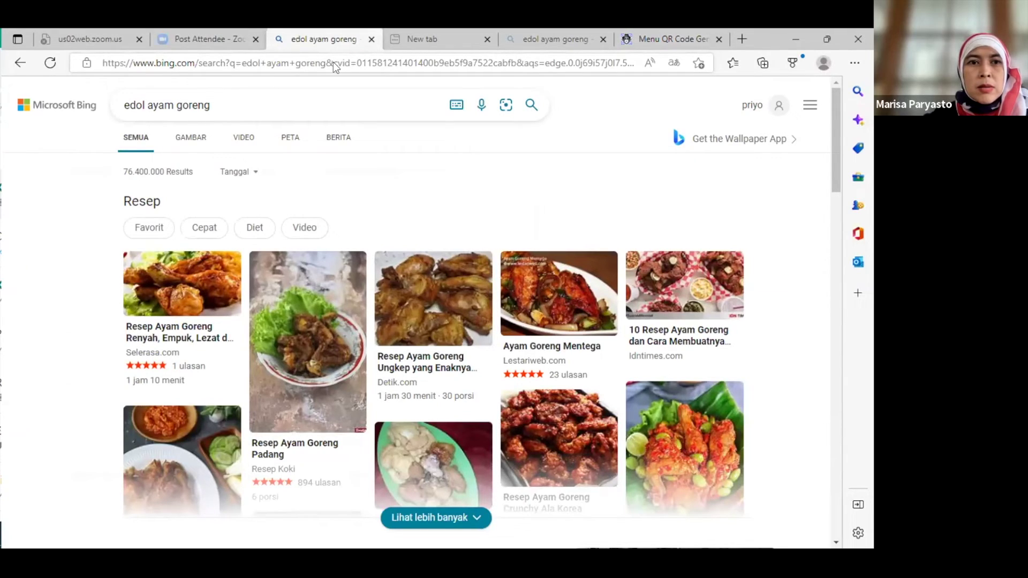
{"action": "left_click", "coordinate": [333, 62]}
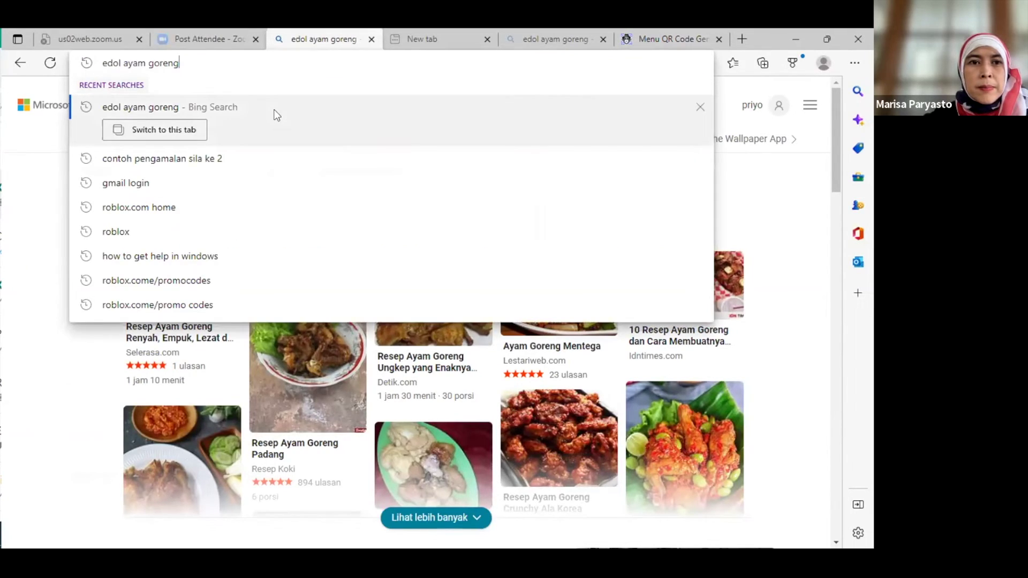
{"action": "left_click", "coordinate": [276, 111]}
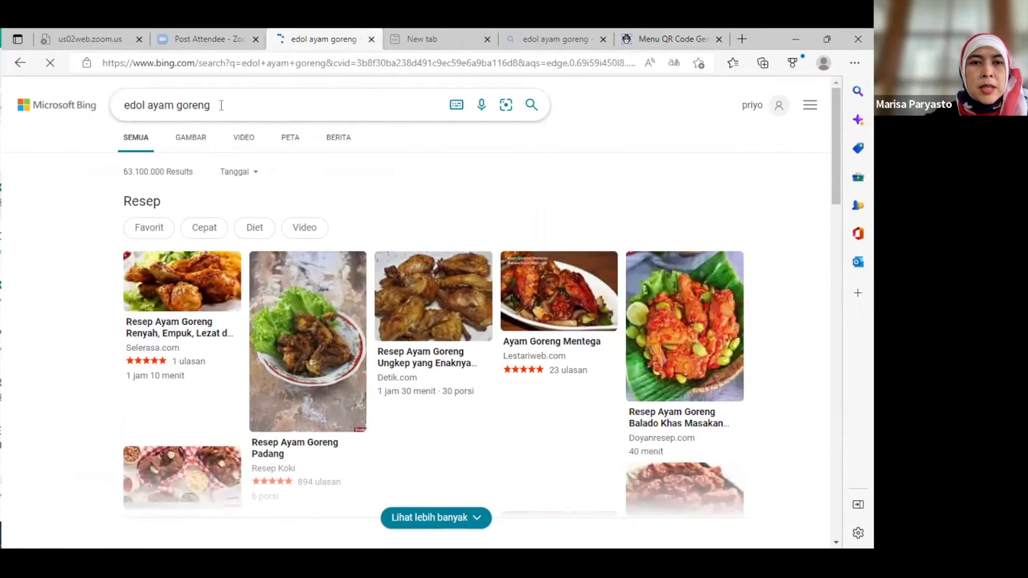
{"action": "left_click", "coordinate": [219, 105]}
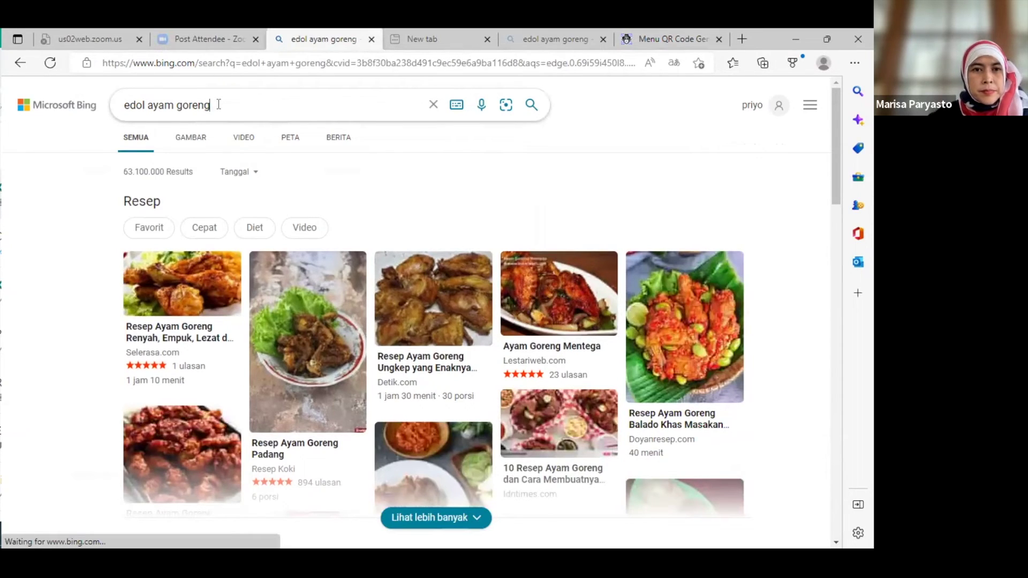
{"action": "key", "text": "Return"}
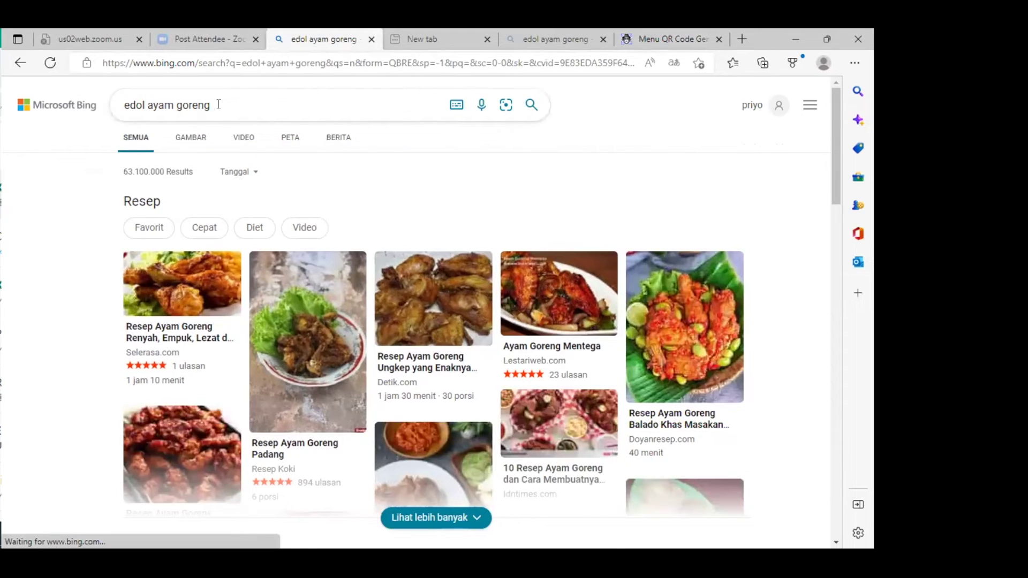
Look through the "edol ayam goreng" search results for the restaurant's own website.
{"action": "scroll", "coordinate": [297, 317], "scroll_direction": "down", "scroll_amount": 1}
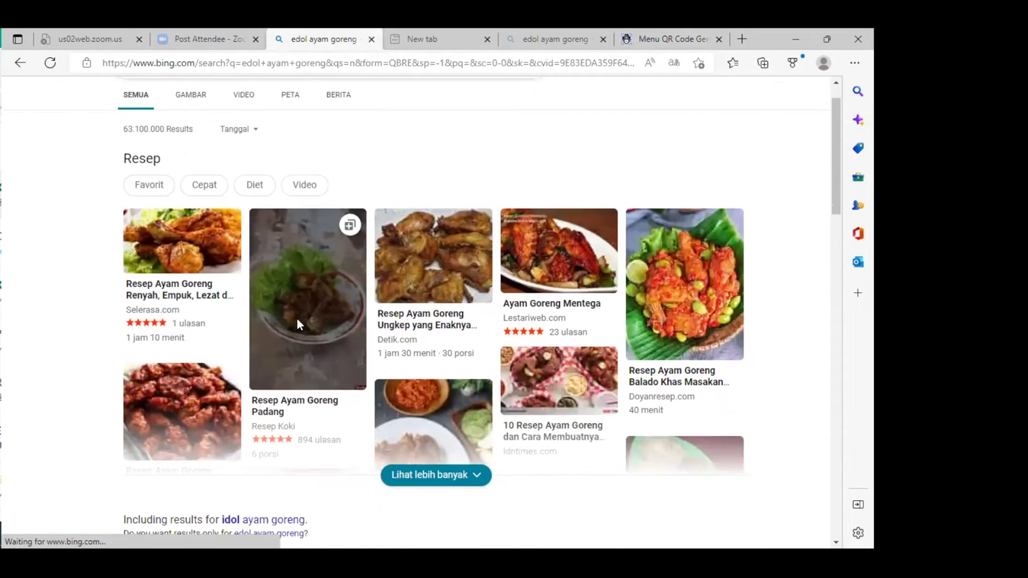
{"action": "scroll", "coordinate": [298, 319], "scroll_direction": "down", "scroll_amount": 1}
{"action": "scroll", "coordinate": [298, 320], "scroll_direction": "down", "scroll_amount": 1}
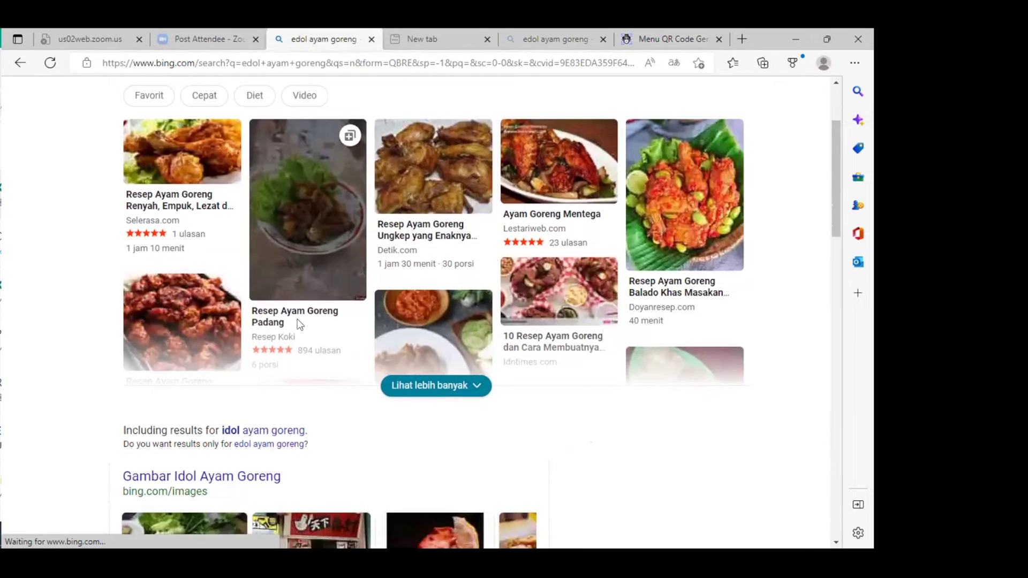
{"action": "scroll", "coordinate": [312, 427], "scroll_direction": "down", "scroll_amount": 1}
{"action": "scroll", "coordinate": [313, 429], "scroll_direction": "down", "scroll_amount": 2}
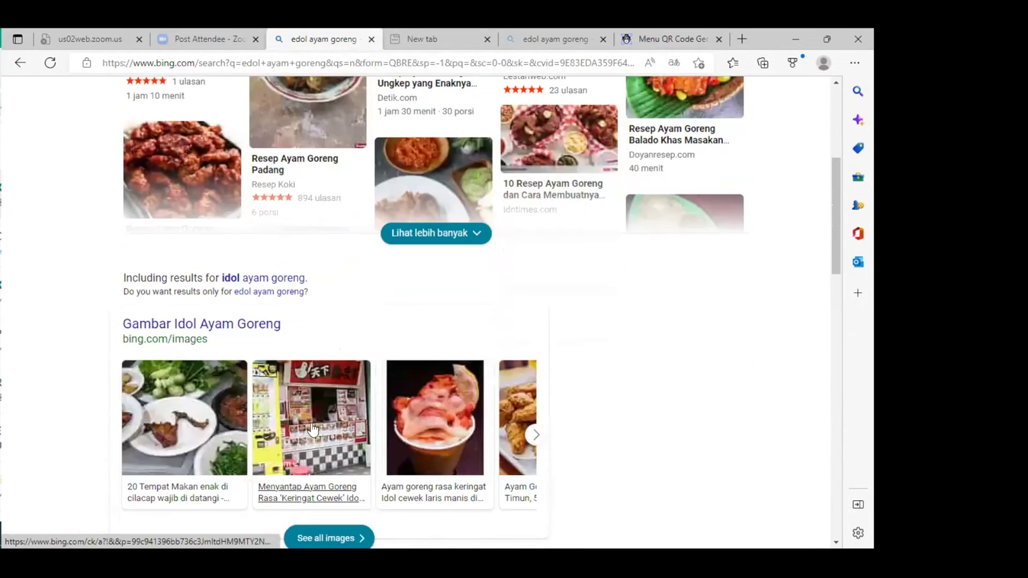
{"action": "scroll", "coordinate": [312, 427], "scroll_direction": "down", "scroll_amount": 2}
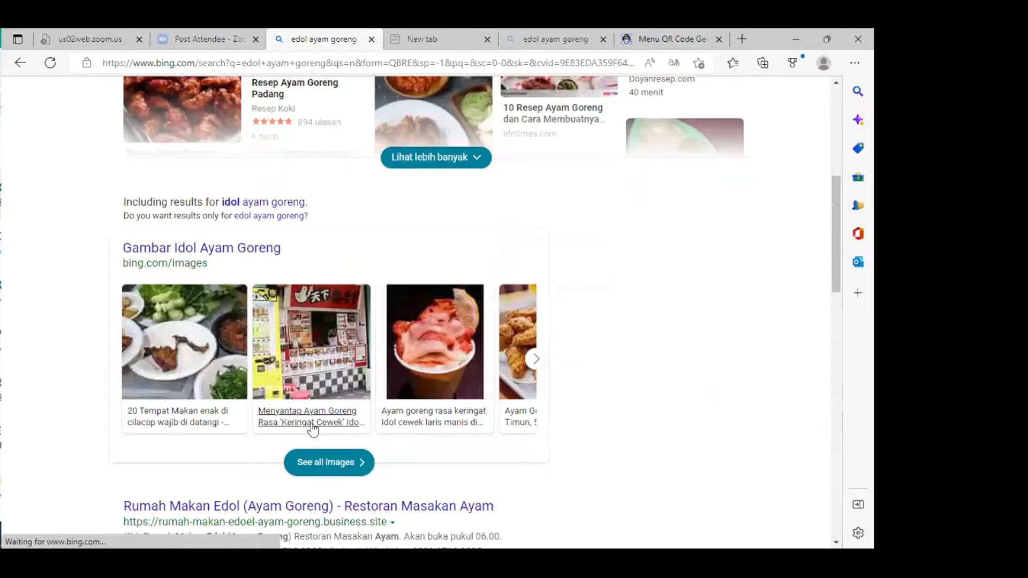
{"action": "scroll", "coordinate": [313, 427], "scroll_direction": "down", "scroll_amount": 2}
{"action": "left_click", "coordinate": [313, 426]}
{"action": "scroll", "coordinate": [314, 428], "scroll_direction": "down", "scroll_amount": 2}
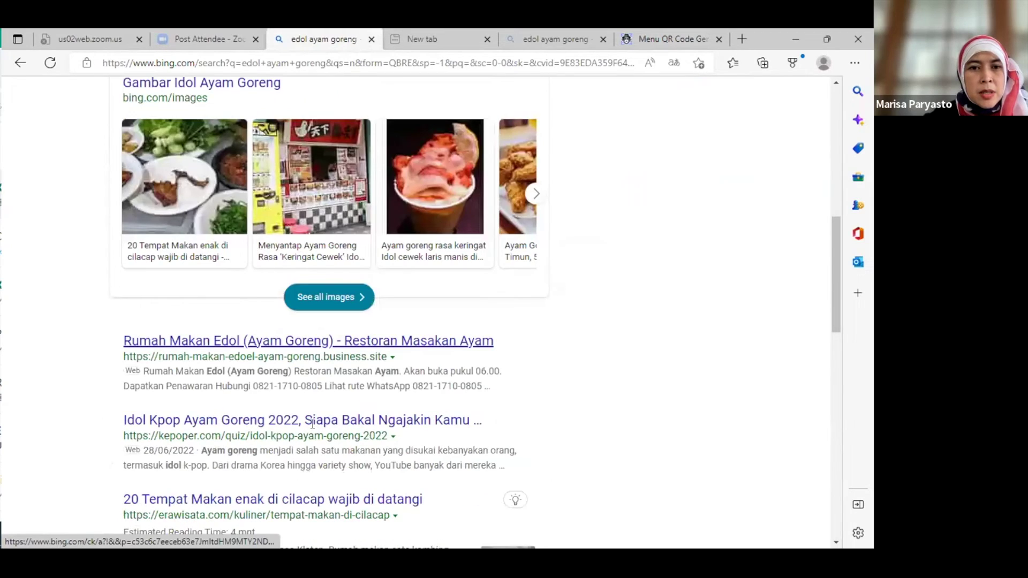
{"action": "scroll", "coordinate": [312, 426], "scroll_direction": "down", "scroll_amount": 3}
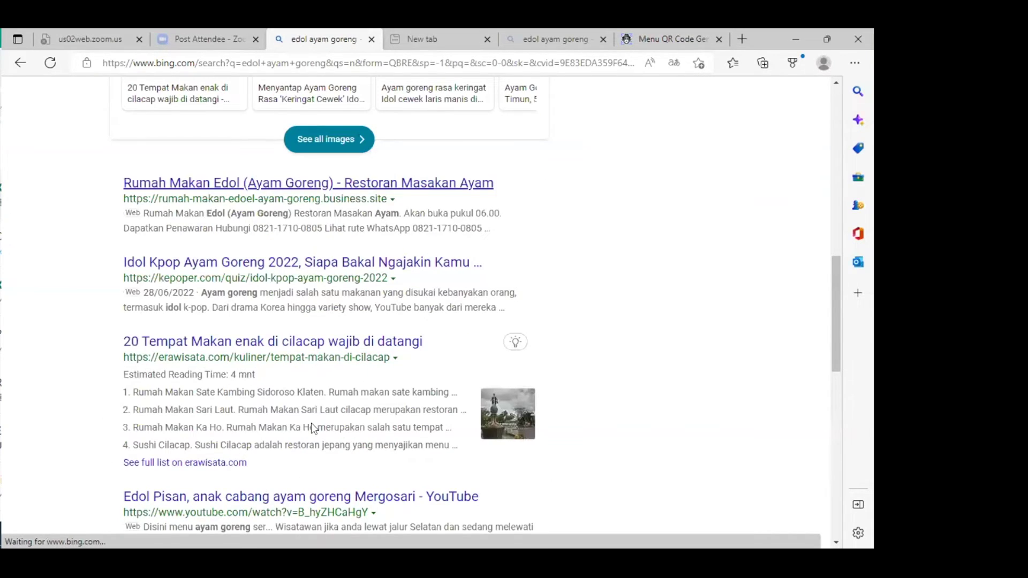
{"action": "scroll", "coordinate": [310, 423], "scroll_direction": "down", "scroll_amount": 3}
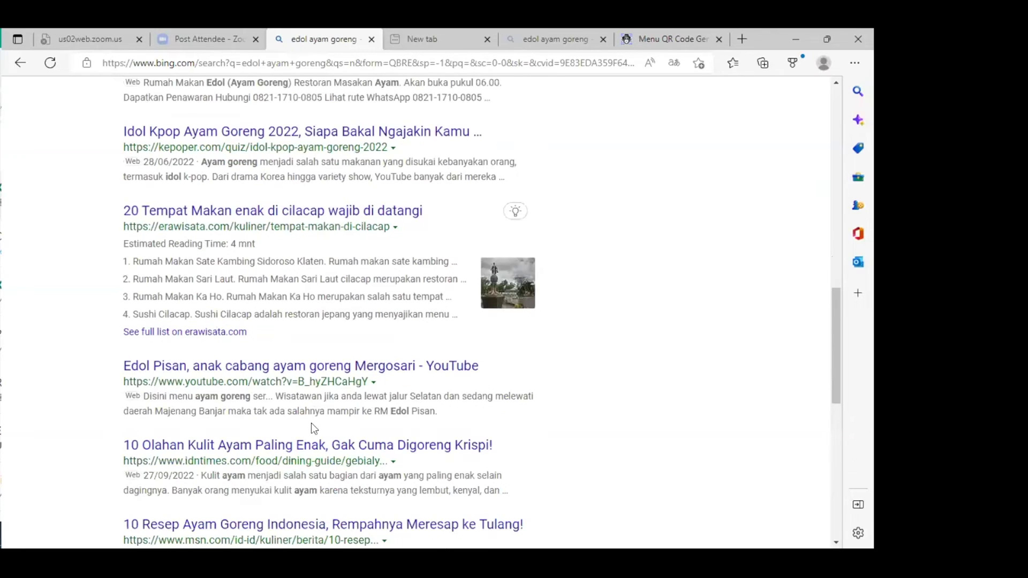
{"action": "scroll", "coordinate": [314, 429], "scroll_direction": "down", "scroll_amount": 2}
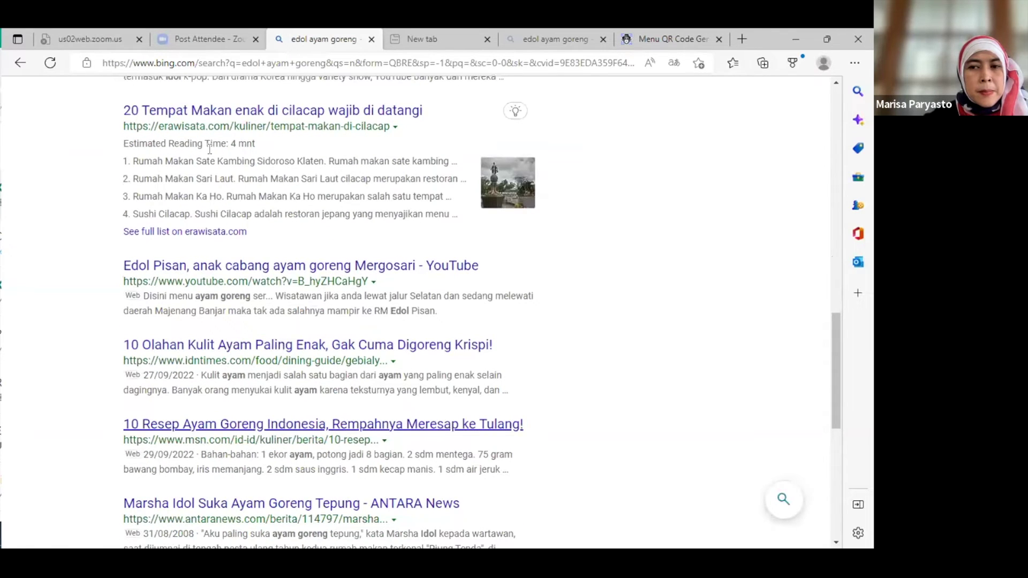
{"action": "scroll", "coordinate": [277, 375], "scroll_direction": "down", "scroll_amount": 1}
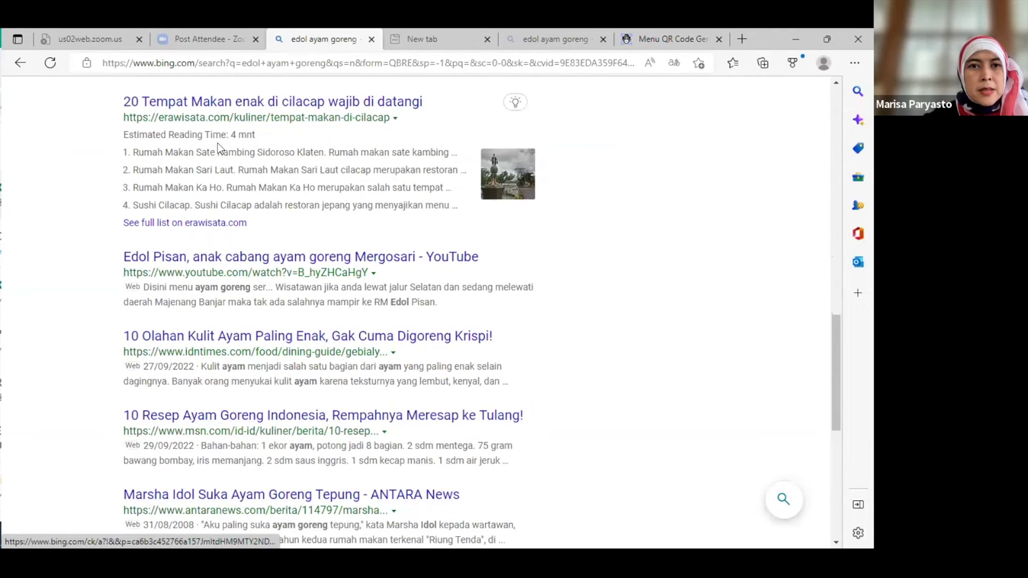
Go back over the web results up to the image results, and dismiss the preview of the Cilacap dining article.
{"action": "scroll", "coordinate": [217, 143], "scroll_direction": "up", "scroll_amount": 2}
{"action": "scroll", "coordinate": [218, 147], "scroll_direction": "up", "scroll_amount": 1}
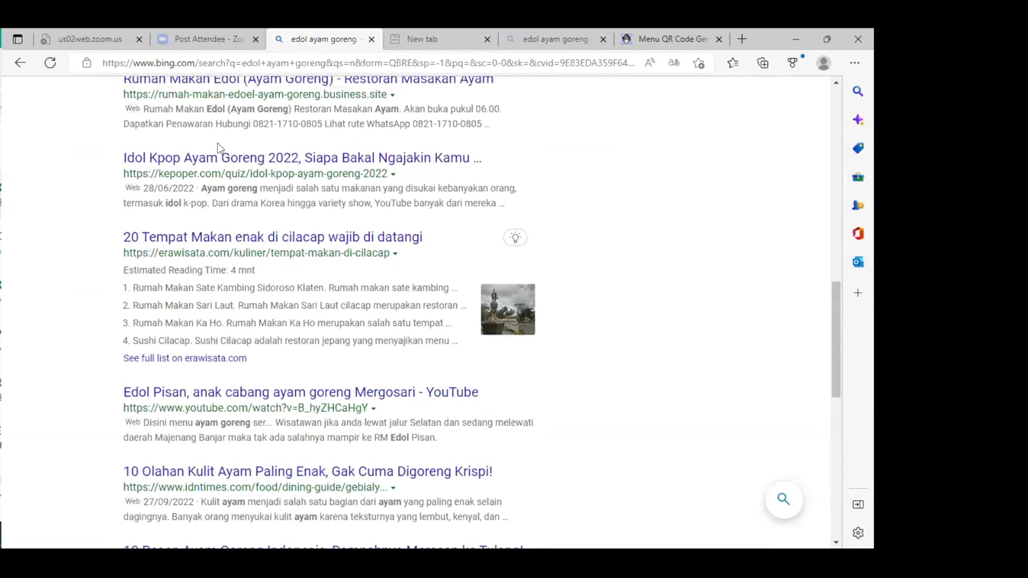
{"action": "scroll", "coordinate": [217, 143], "scroll_direction": "up", "scroll_amount": 1}
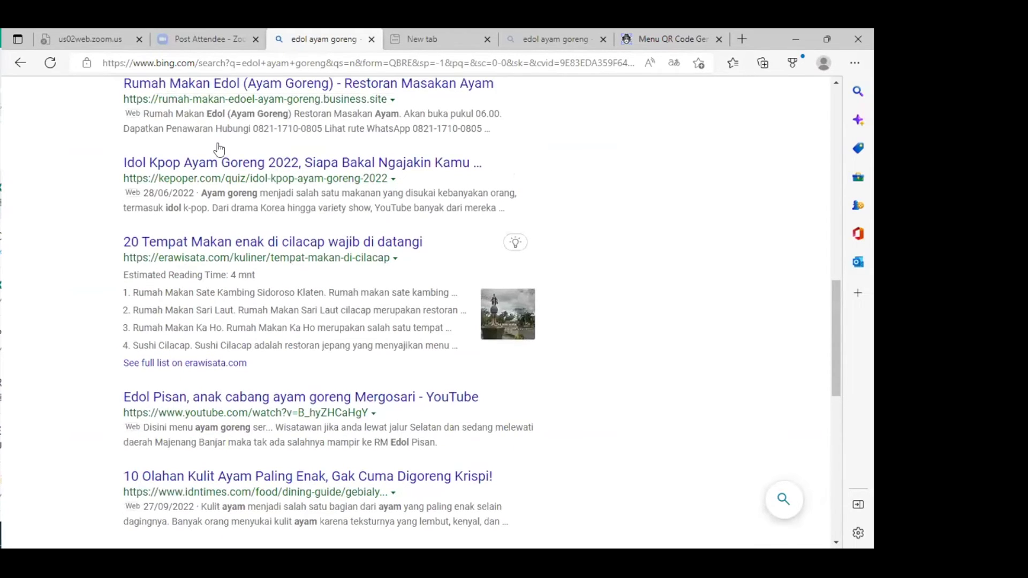
{"action": "scroll", "coordinate": [217, 143], "scroll_direction": "up", "scroll_amount": 5}
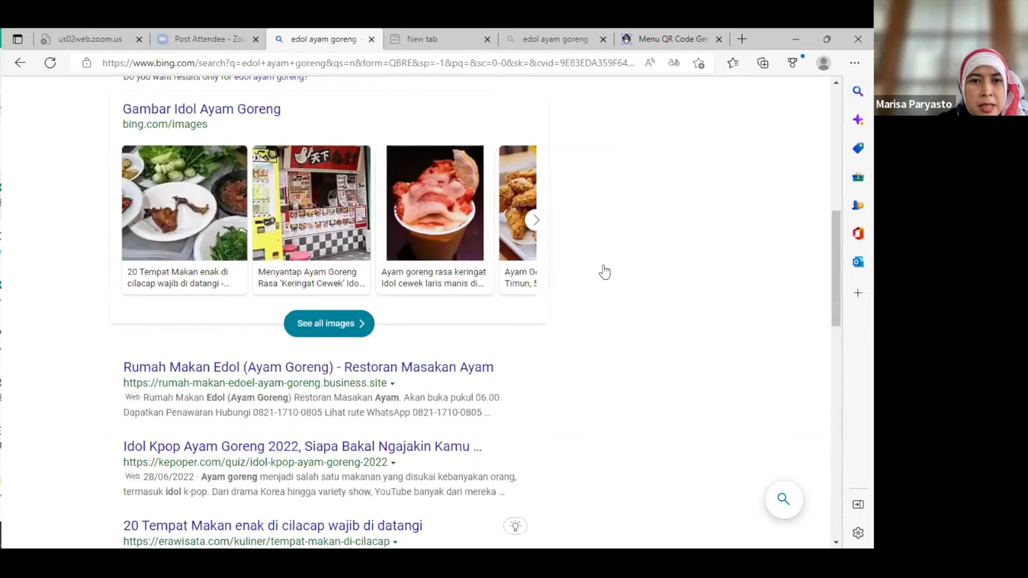
{"action": "scroll", "coordinate": [603, 271], "scroll_direction": "up", "scroll_amount": 1}
{"action": "scroll", "coordinate": [604, 272], "scroll_direction": "up", "scroll_amount": 1}
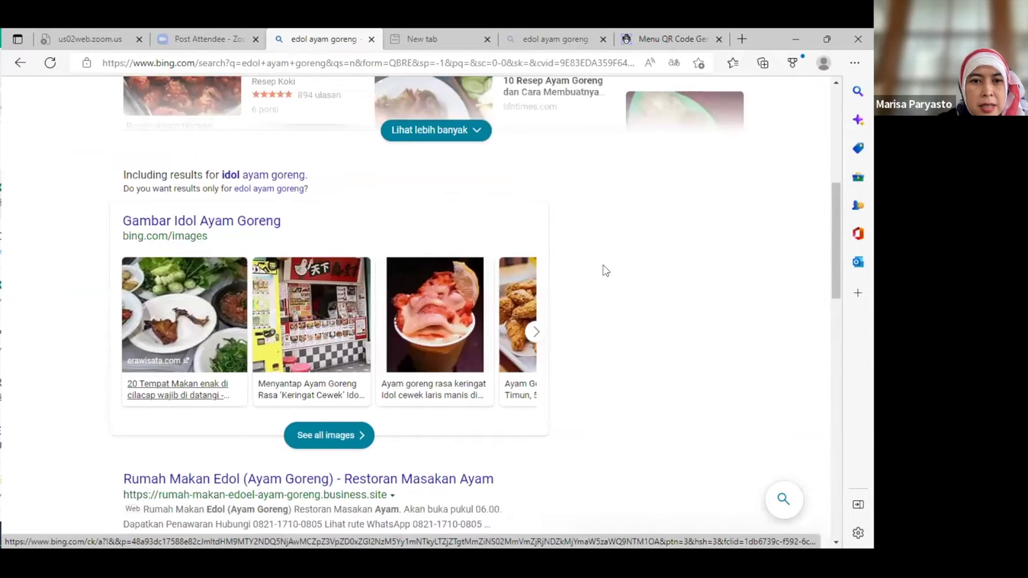
{"action": "scroll", "coordinate": [604, 271], "scroll_direction": "up", "scroll_amount": 1}
{"action": "scroll", "coordinate": [603, 265], "scroll_direction": "up", "scroll_amount": 1}
{"action": "left_click", "coordinate": [343, 328]}
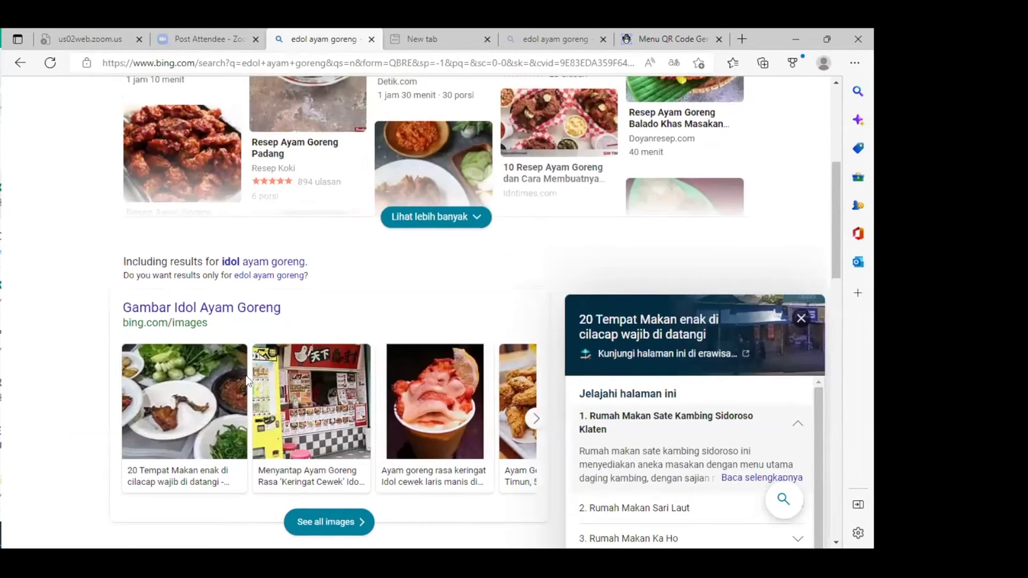
{"action": "left_click", "coordinate": [551, 251]}
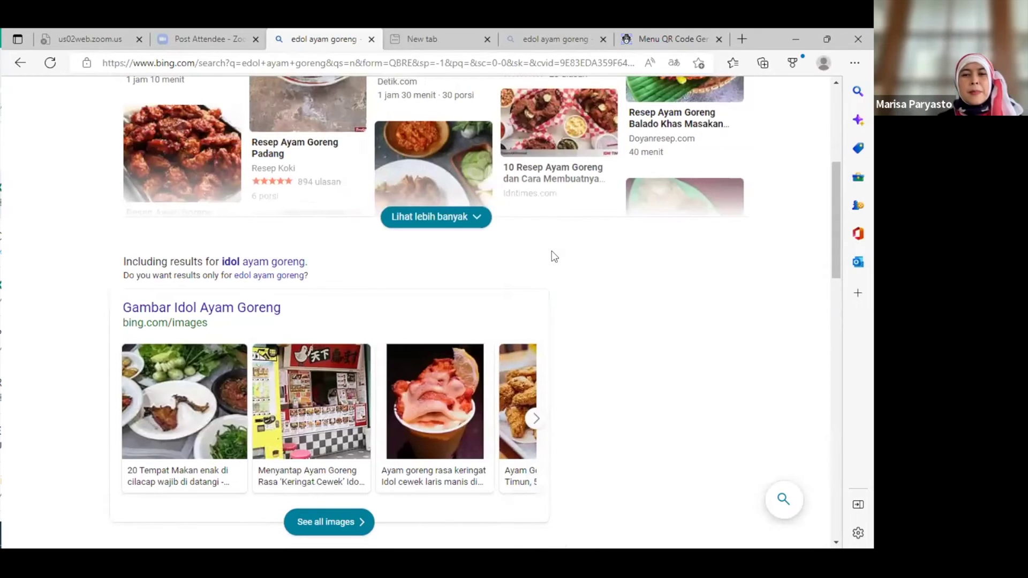
Open the "Rumah Makan Edol (Ayam Goreng)" website at rumah-makan-edoel-ayam-goreng.business.site from the "edol ayam goreng" search results.
{"action": "scroll", "coordinate": [552, 251], "scroll_direction": "up", "scroll_amount": 1}
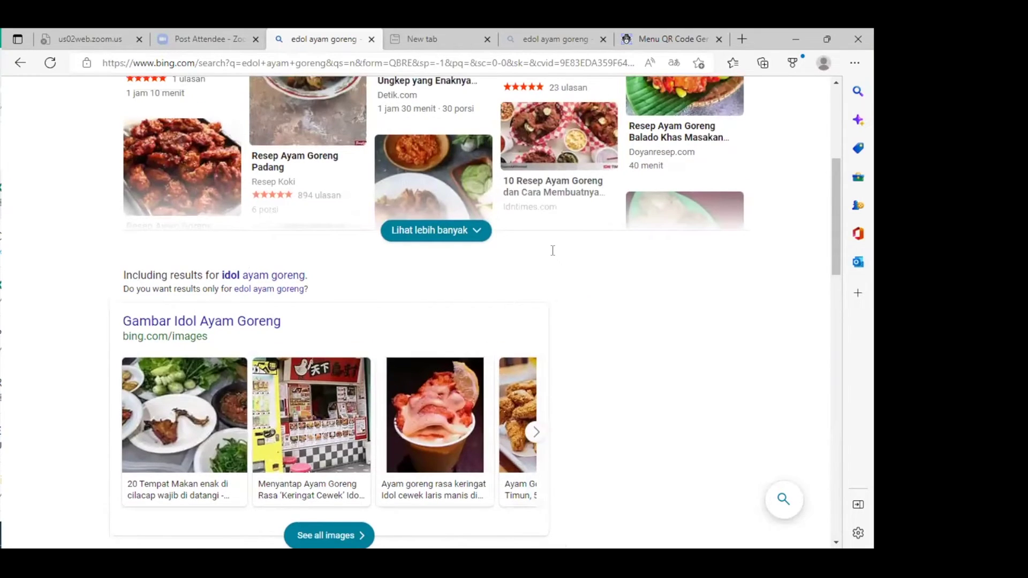
{"action": "scroll", "coordinate": [553, 251], "scroll_direction": "up", "scroll_amount": 1}
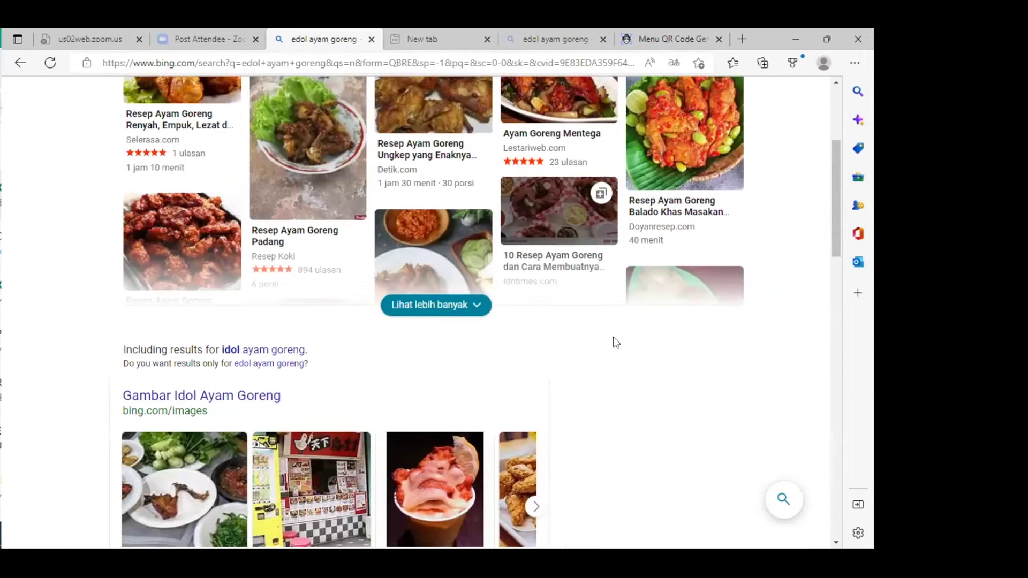
{"action": "scroll", "coordinate": [640, 363], "scroll_direction": "up", "scroll_amount": 1}
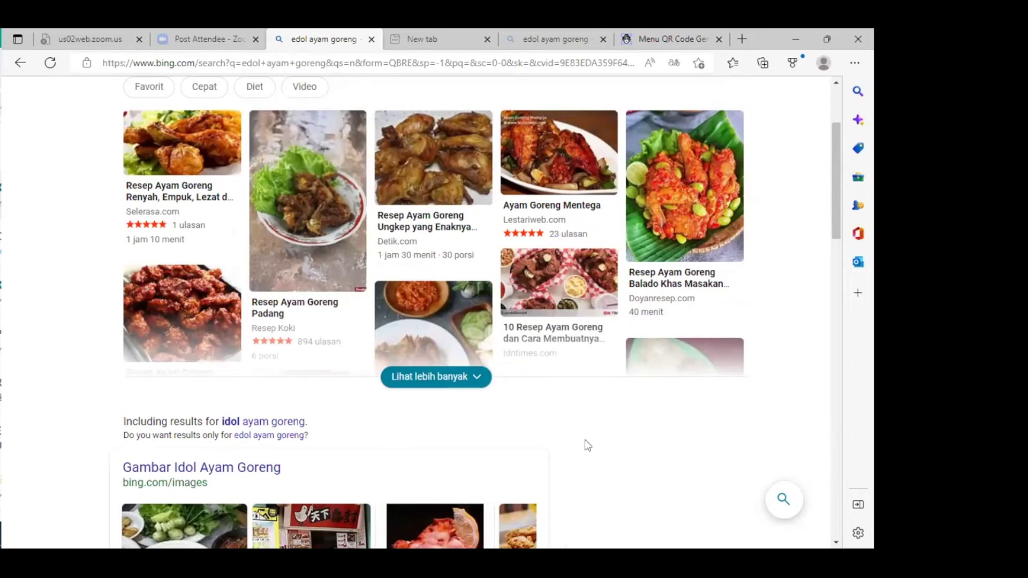
{"action": "scroll", "coordinate": [587, 444], "scroll_direction": "up", "scroll_amount": 1}
{"action": "scroll", "coordinate": [587, 447], "scroll_direction": "up", "scroll_amount": 1}
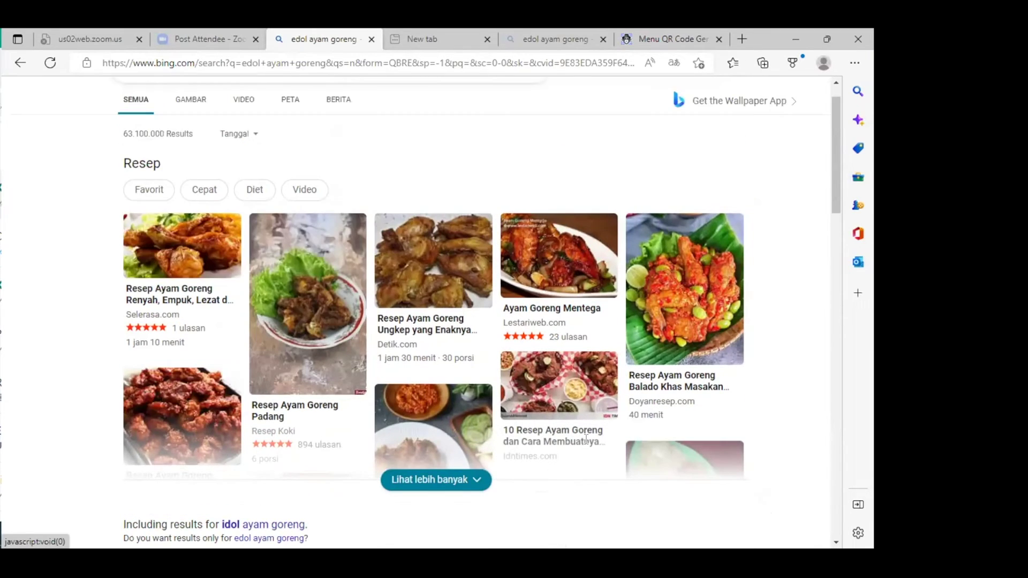
{"action": "scroll", "coordinate": [587, 440], "scroll_direction": "up", "scroll_amount": 1}
{"action": "scroll", "coordinate": [586, 439], "scroll_direction": "up", "scroll_amount": 1}
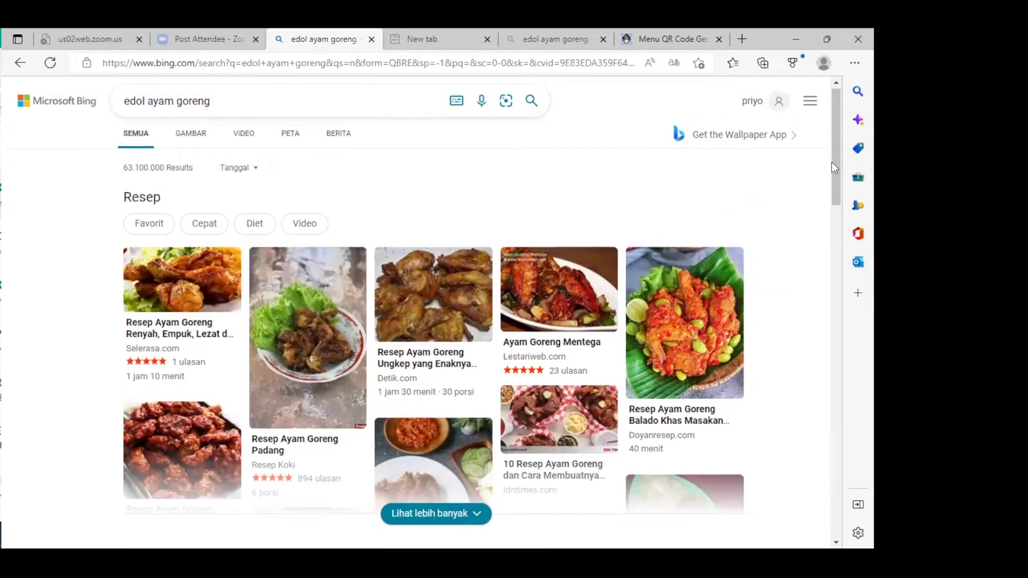
{"action": "scroll", "coordinate": [831, 208], "scroll_direction": "down", "scroll_amount": 3}
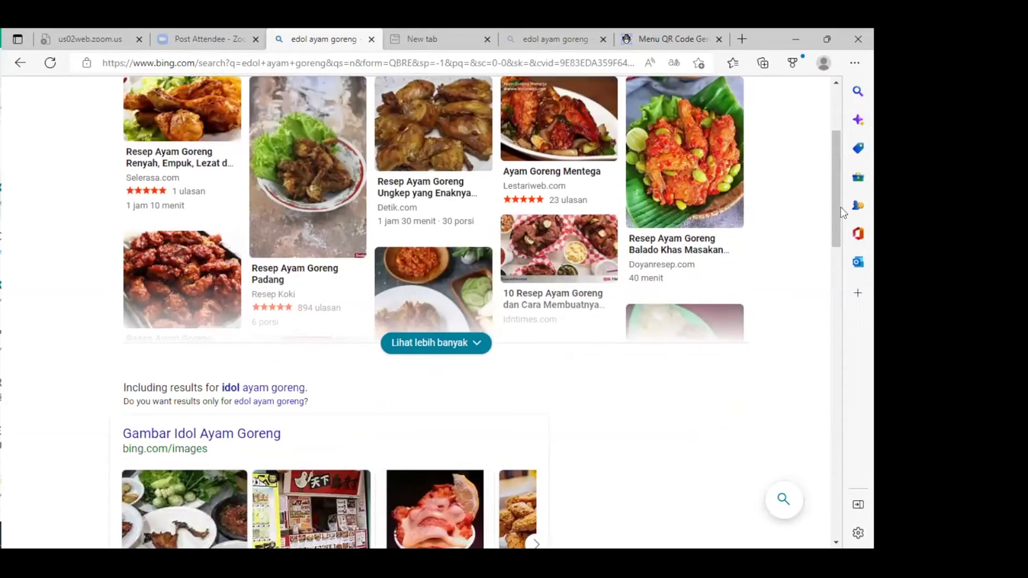
{"action": "scroll", "coordinate": [829, 259], "scroll_direction": "down", "scroll_amount": 3}
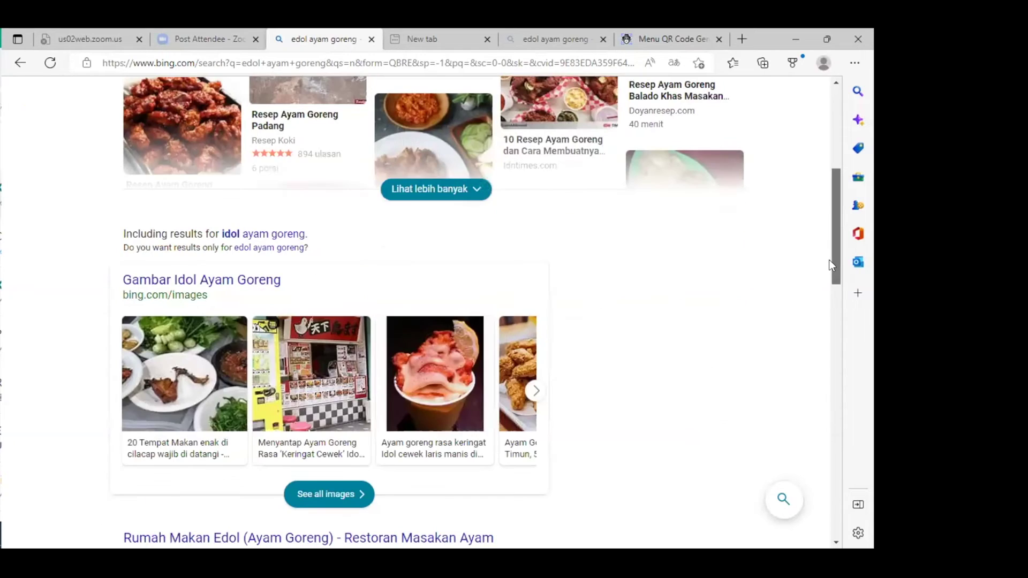
{"action": "scroll", "coordinate": [746, 310], "scroll_direction": "down", "scroll_amount": 1}
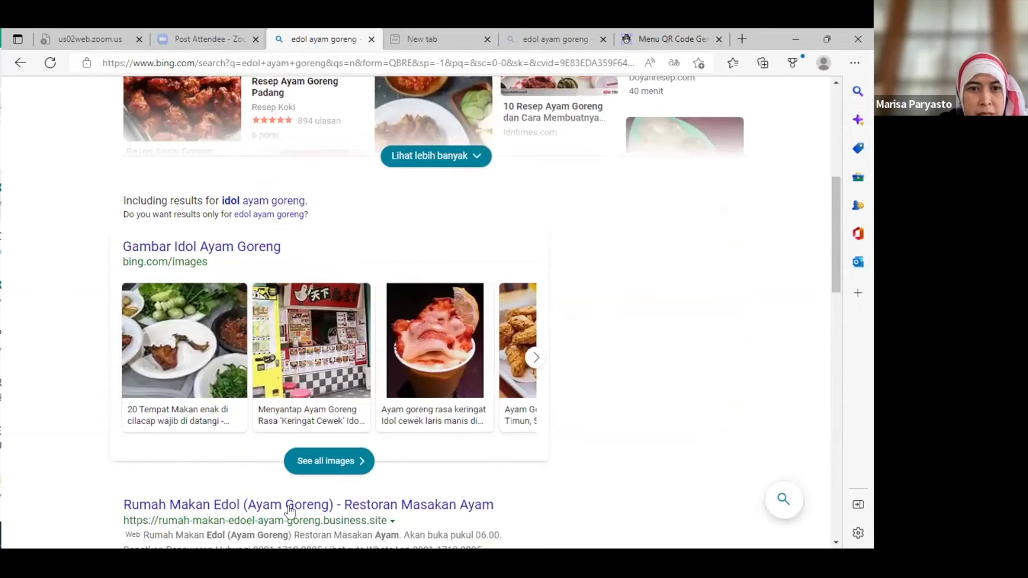
{"action": "left_click", "coordinate": [200, 504]}
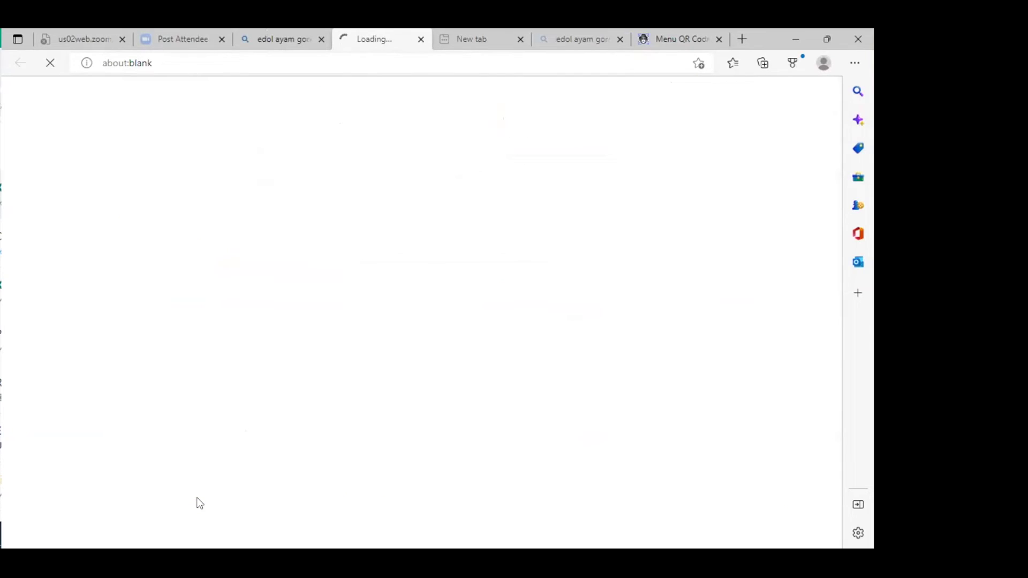
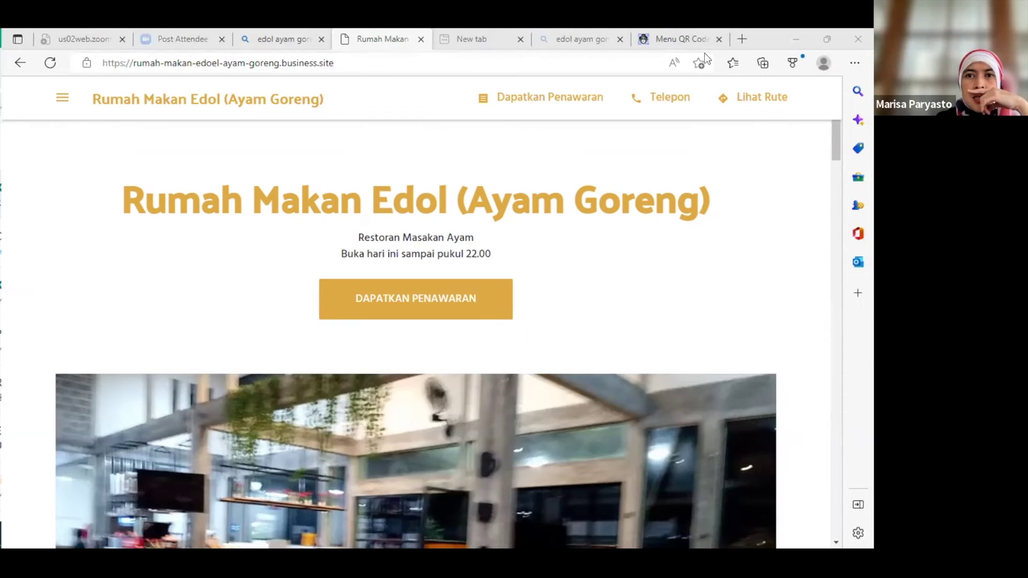
Return to the QR Code Generator for Menu and check the page preview from the header photo down through the menu images.
{"action": "left_click", "coordinate": [675, 39]}
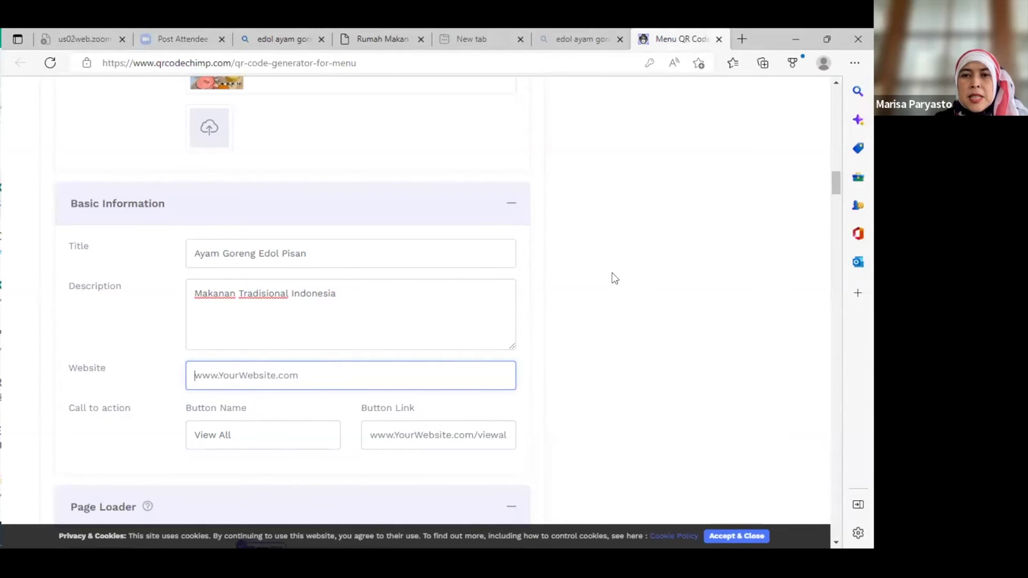
{"action": "scroll", "coordinate": [639, 214], "scroll_direction": "up", "scroll_amount": 2}
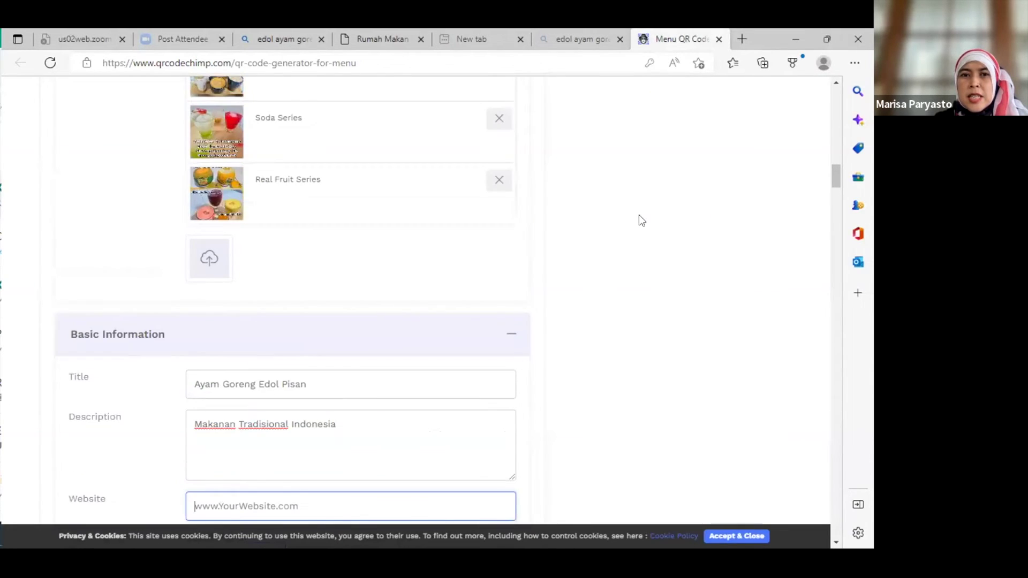
{"action": "scroll", "coordinate": [639, 214], "scroll_direction": "up", "scroll_amount": 3}
{"action": "scroll", "coordinate": [639, 214], "scroll_direction": "up", "scroll_amount": 2}
{"action": "scroll", "coordinate": [638, 214], "scroll_direction": "up", "scroll_amount": 1}
{"action": "scroll", "coordinate": [639, 215], "scroll_direction": "up", "scroll_amount": 2}
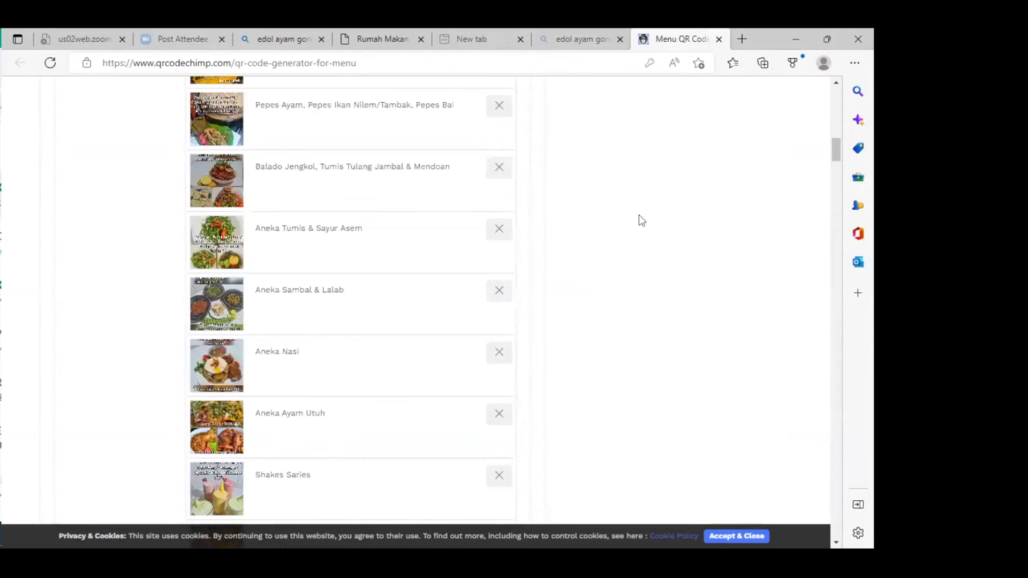
{"action": "scroll", "coordinate": [639, 215], "scroll_direction": "up", "scroll_amount": 2}
{"action": "scroll", "coordinate": [638, 214], "scroll_direction": "up", "scroll_amount": 2}
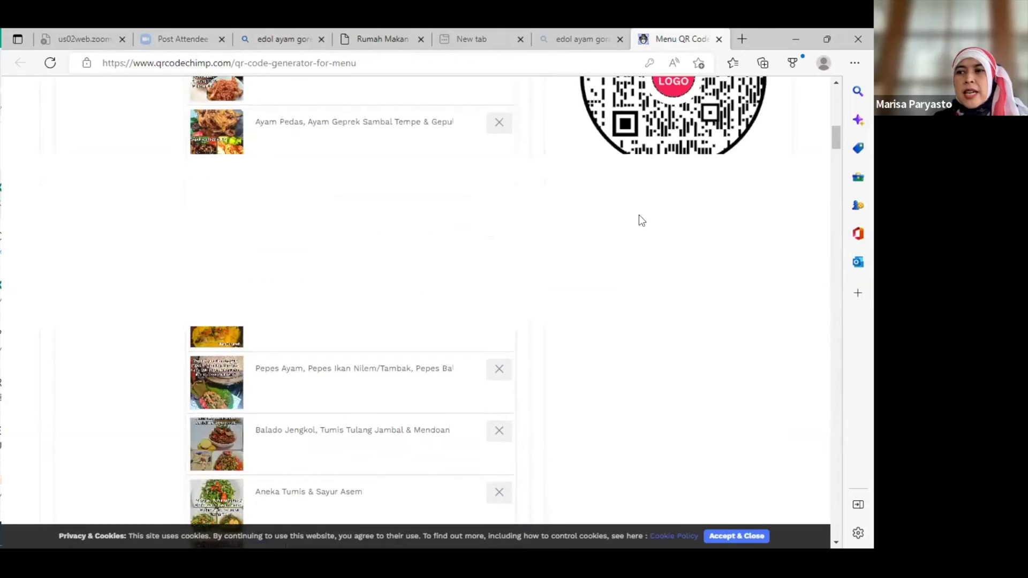
{"action": "scroll", "coordinate": [638, 214], "scroll_direction": "up", "scroll_amount": 2}
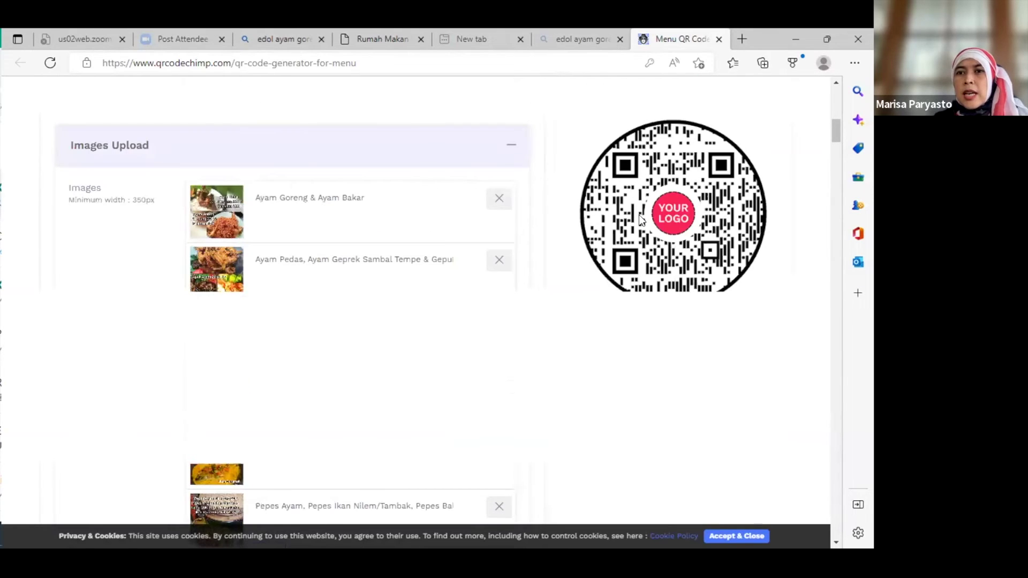
{"action": "scroll", "coordinate": [639, 215], "scroll_direction": "up", "scroll_amount": 3}
{"action": "scroll", "coordinate": [640, 215], "scroll_direction": "up", "scroll_amount": 4}
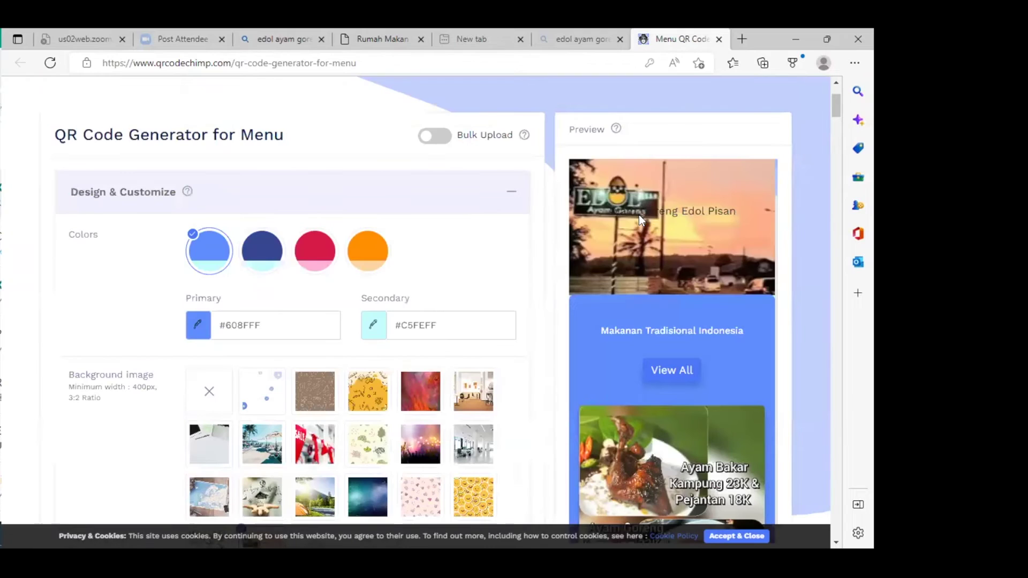
{"action": "scroll", "coordinate": [639, 214], "scroll_direction": "up", "scroll_amount": 2}
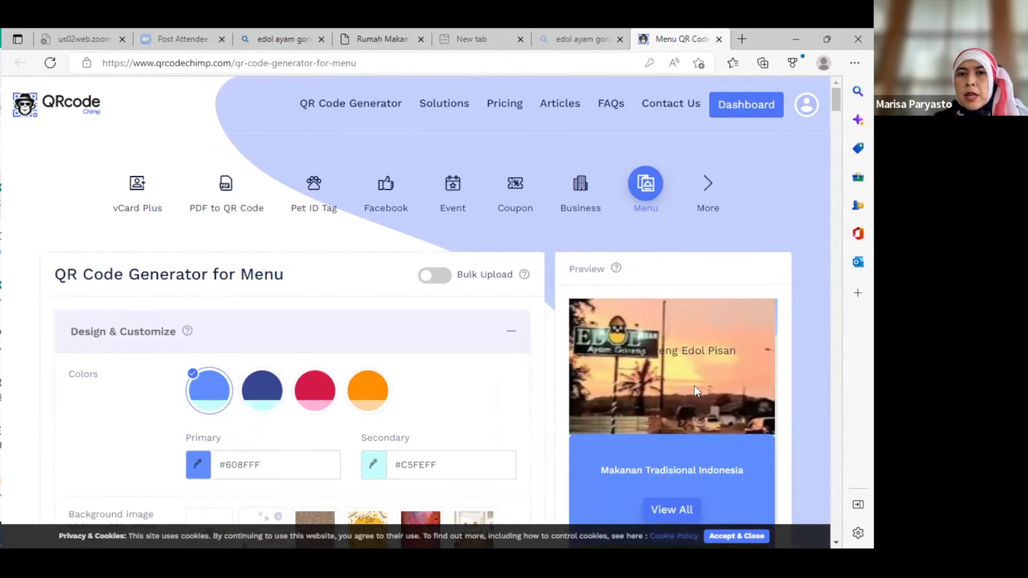
{"action": "scroll", "coordinate": [694, 386], "scroll_direction": "down", "scroll_amount": 2}
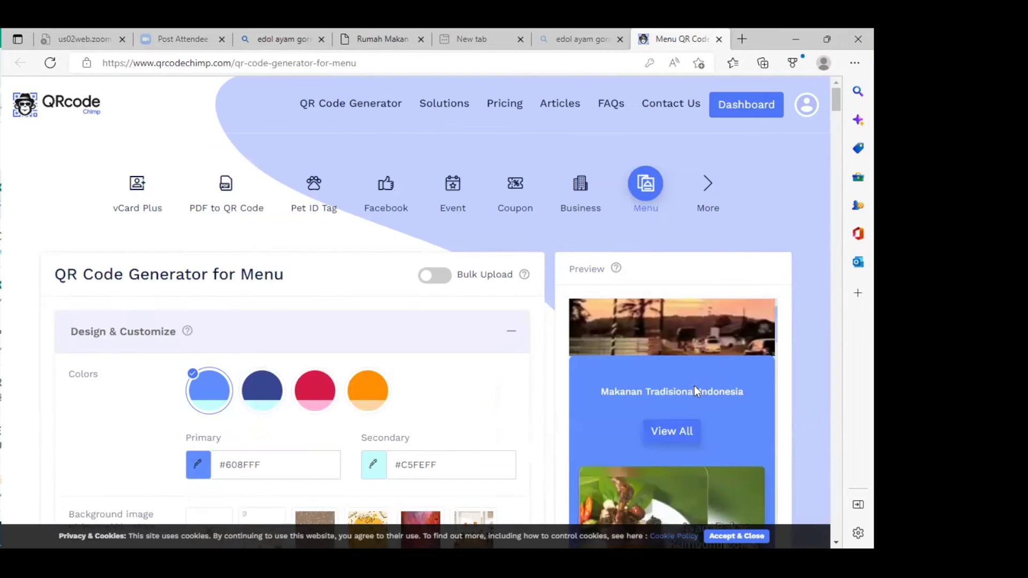
{"action": "scroll", "coordinate": [694, 386], "scroll_direction": "down", "scroll_amount": 2}
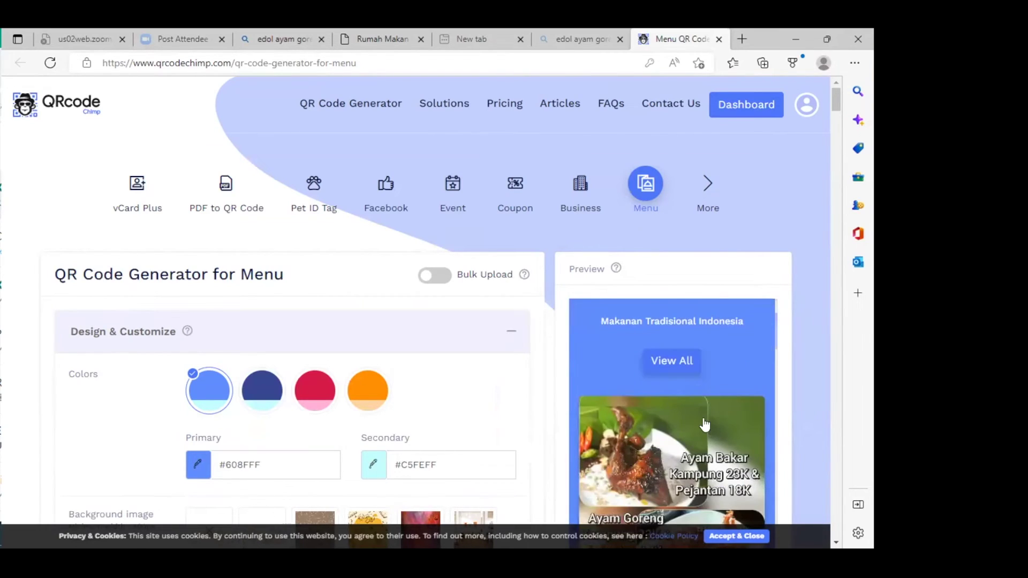
{"action": "scroll", "coordinate": [717, 454], "scroll_direction": "down", "scroll_amount": 1}
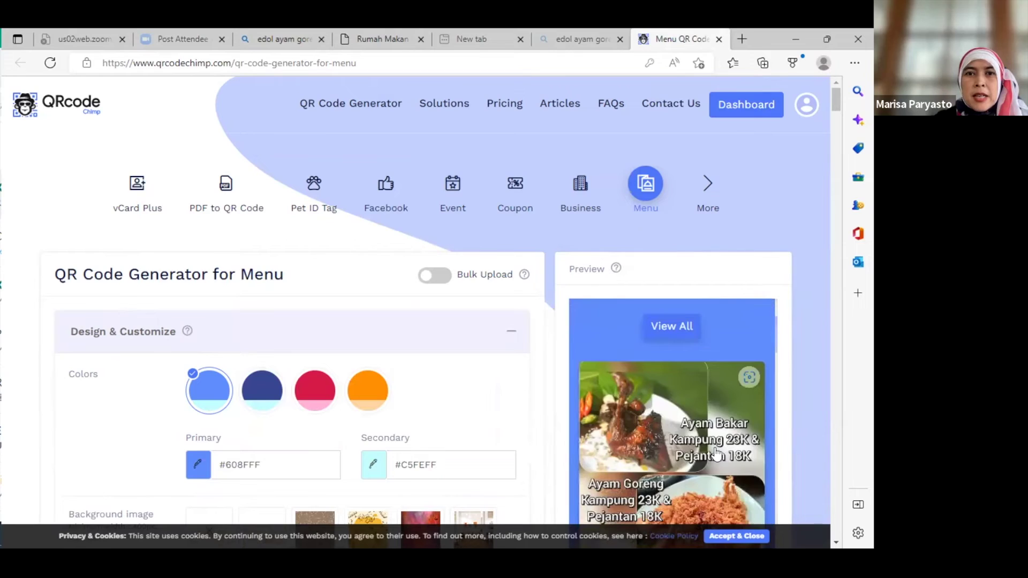
{"action": "scroll", "coordinate": [716, 454], "scroll_direction": "down", "scroll_amount": 3}
{"action": "scroll", "coordinate": [716, 455], "scroll_direction": "down", "scroll_amount": 3}
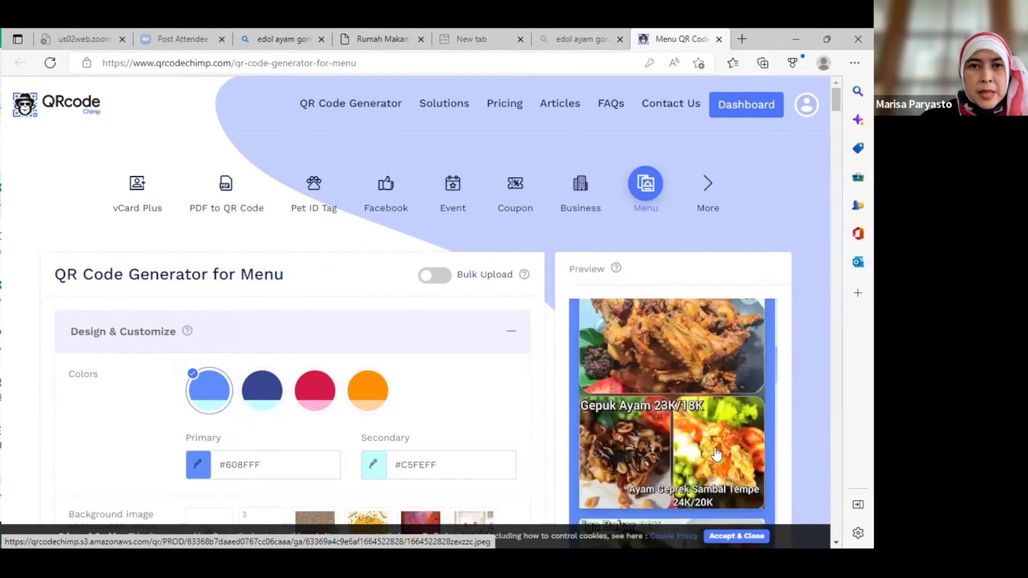
{"action": "left_click", "coordinate": [377, 42]}
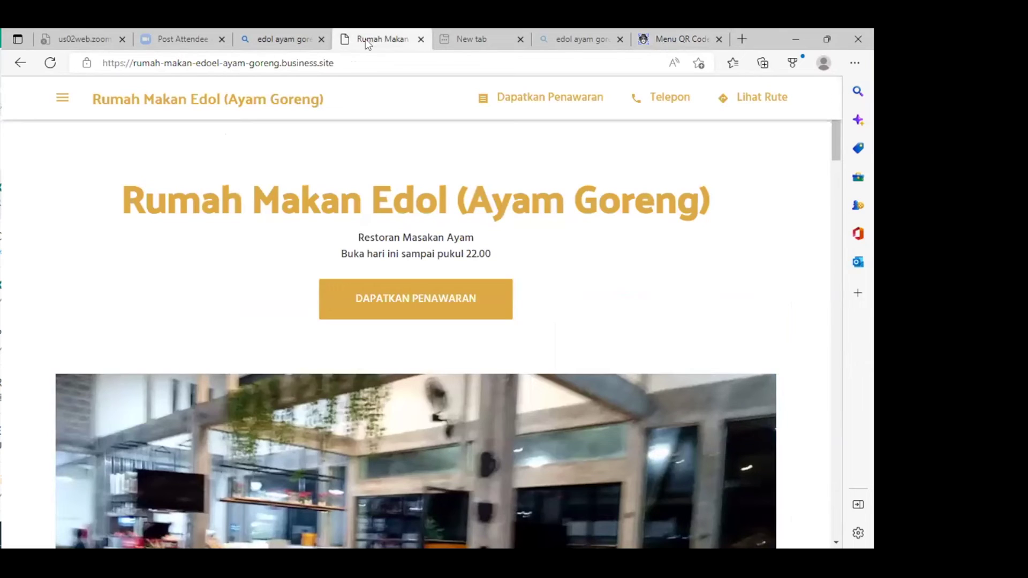
{"action": "left_click", "coordinate": [319, 63]}
{"action": "double_click", "coordinate": [324, 63]}
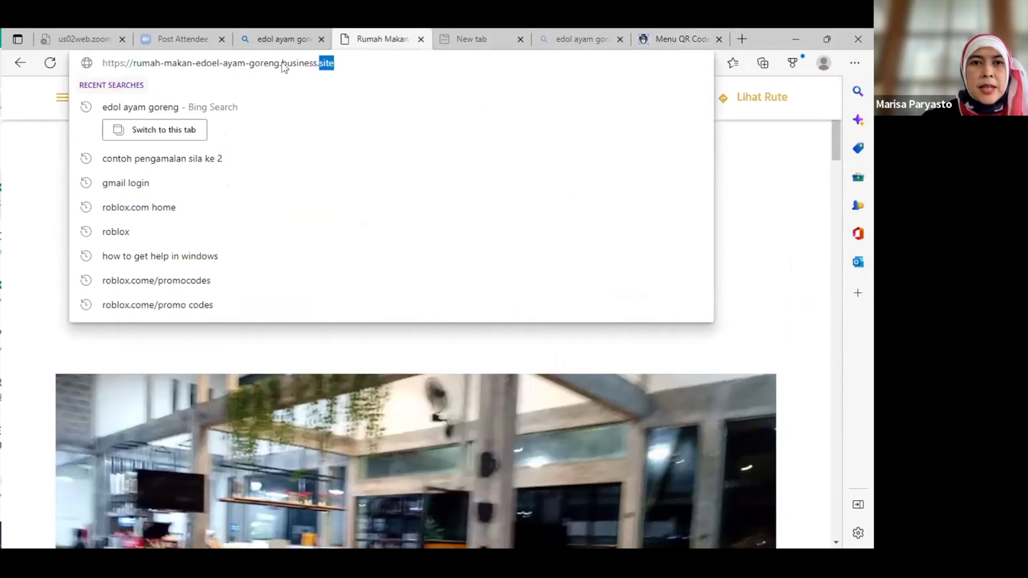
{"action": "triple_click", "coordinate": [282, 62]}
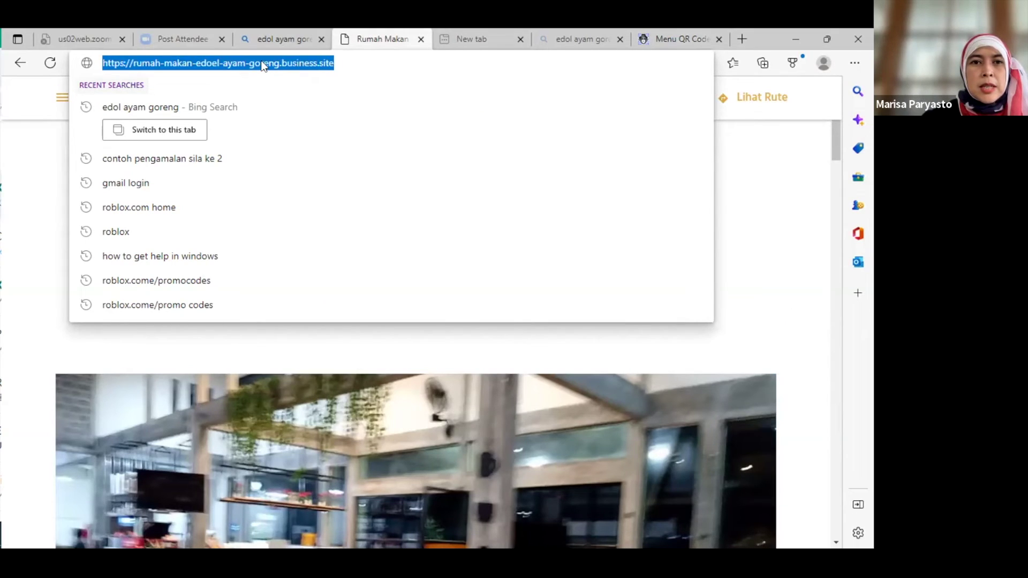
{"action": "right_click", "coordinate": [262, 63]}
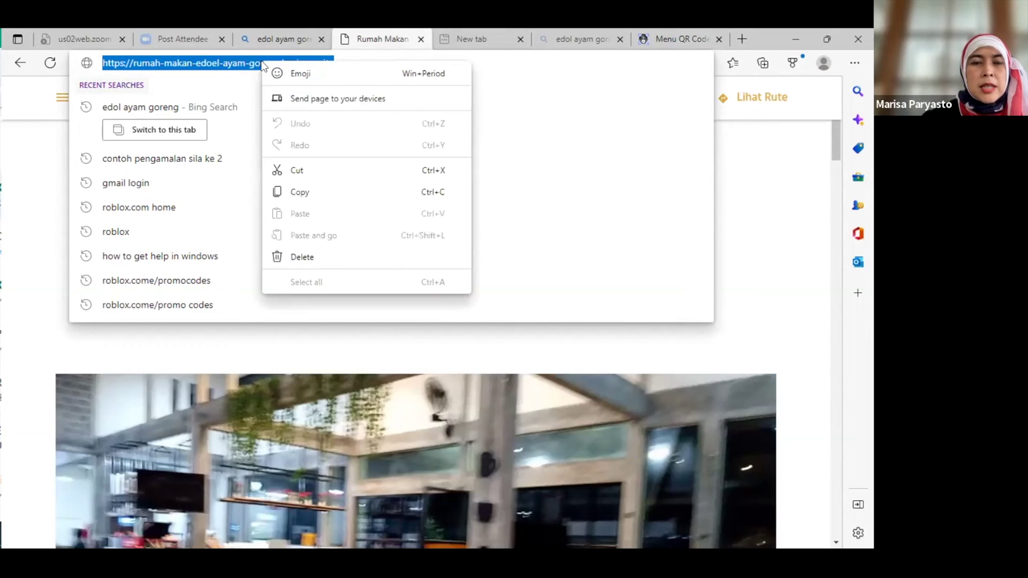
{"action": "left_click", "coordinate": [301, 193]}
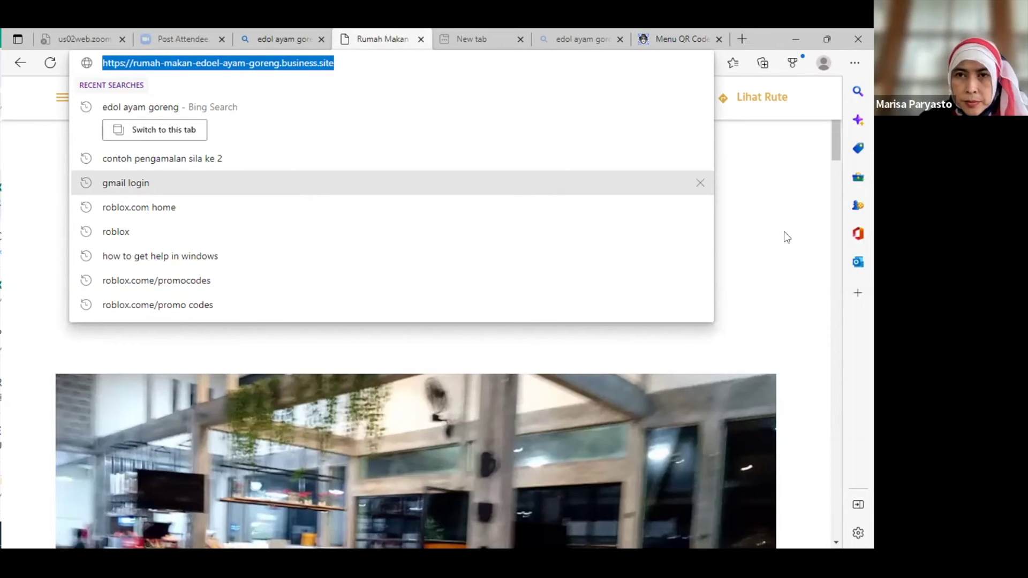
Return to the QR Code Generator for Menu and review the form from the design settings through the uploaded menu images to Basic Information.
{"action": "left_click", "coordinate": [675, 38]}
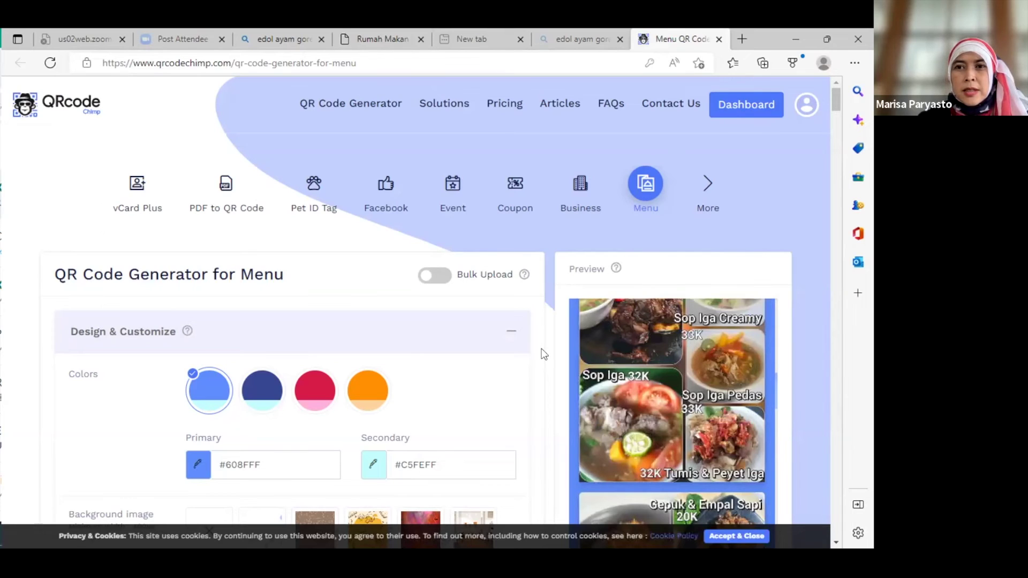
{"action": "scroll", "coordinate": [544, 354], "scroll_direction": "down", "scroll_amount": 4}
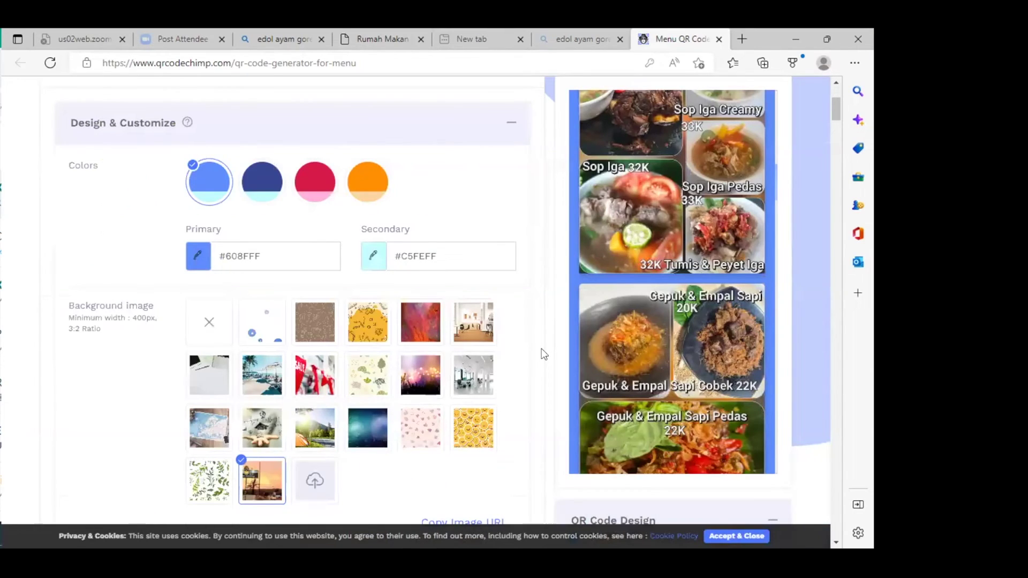
{"action": "scroll", "coordinate": [543, 353], "scroll_direction": "down", "scroll_amount": 5}
{"action": "scroll", "coordinate": [544, 353], "scroll_direction": "down", "scroll_amount": 7}
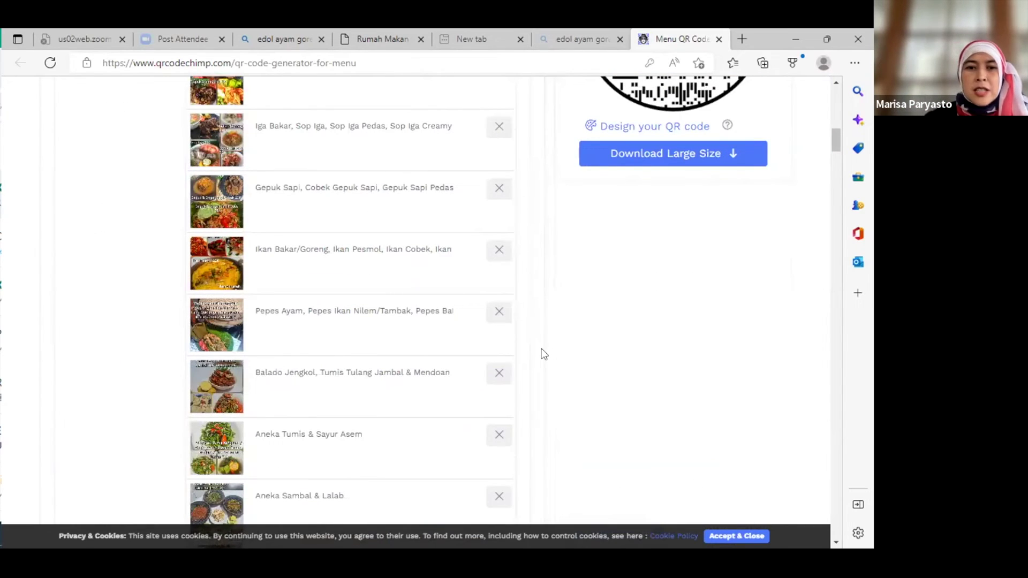
{"action": "scroll", "coordinate": [541, 349], "scroll_direction": "down", "scroll_amount": 3}
{"action": "scroll", "coordinate": [541, 348], "scroll_direction": "down", "scroll_amount": 1}
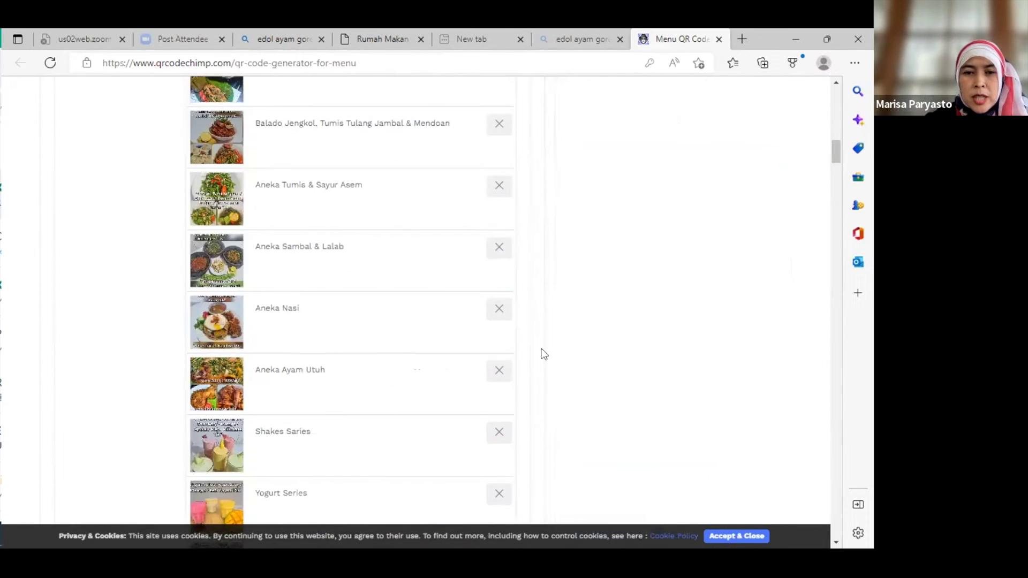
{"action": "scroll", "coordinate": [542, 349], "scroll_direction": "down", "scroll_amount": 1}
{"action": "scroll", "coordinate": [542, 348], "scroll_direction": "down", "scroll_amount": 1}
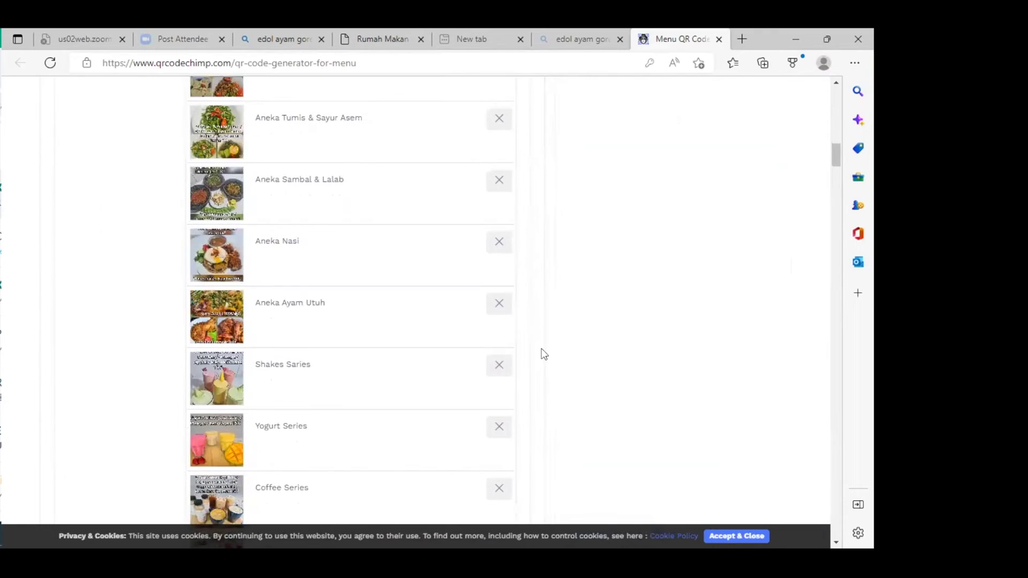
{"action": "scroll", "coordinate": [542, 348], "scroll_direction": "down", "scroll_amount": 1}
{"action": "scroll", "coordinate": [542, 348], "scroll_direction": "down", "scroll_amount": 1}
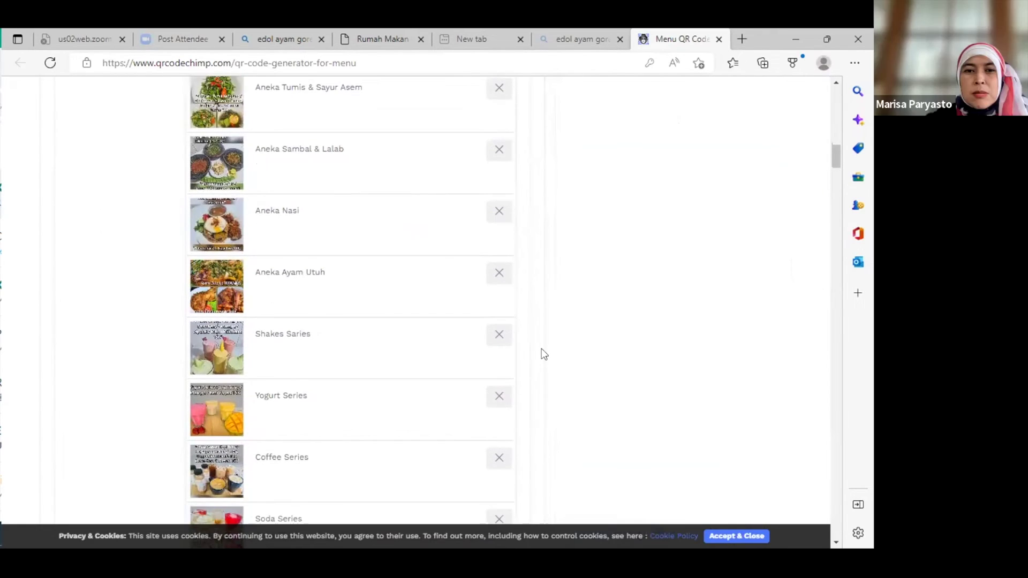
{"action": "scroll", "coordinate": [542, 353], "scroll_direction": "down", "scroll_amount": 2}
{"action": "scroll", "coordinate": [542, 353], "scroll_direction": "down", "scroll_amount": 1}
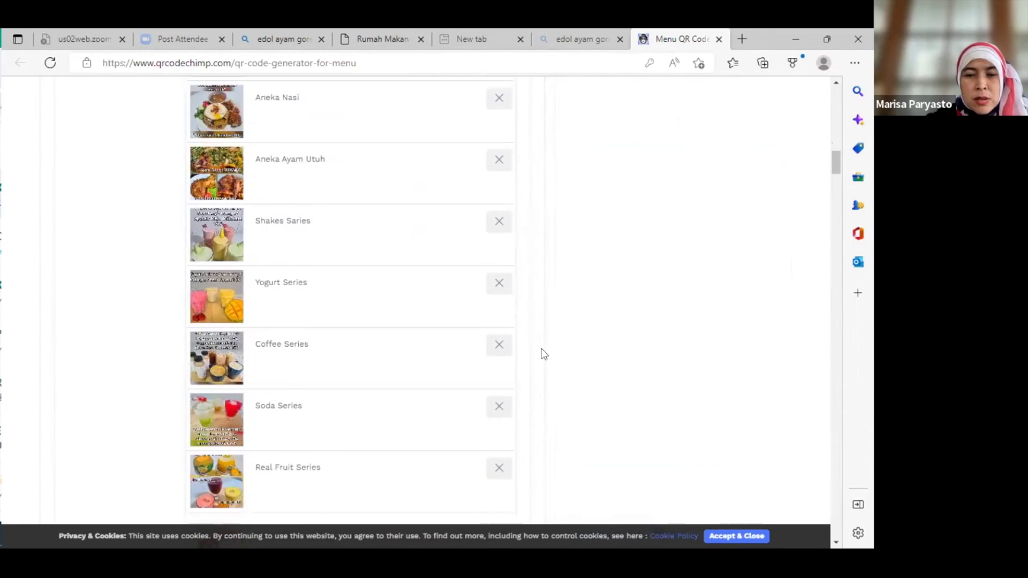
{"action": "scroll", "coordinate": [541, 348], "scroll_direction": "down", "scroll_amount": 1}
{"action": "scroll", "coordinate": [541, 349], "scroll_direction": "down", "scroll_amount": 2}
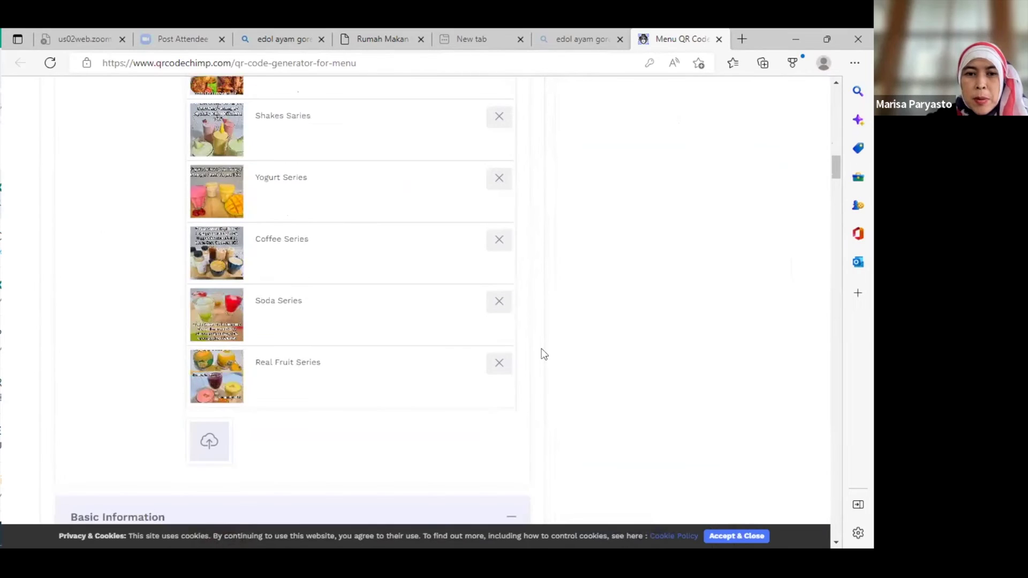
{"action": "scroll", "coordinate": [542, 348], "scroll_direction": "down", "scroll_amount": 1}
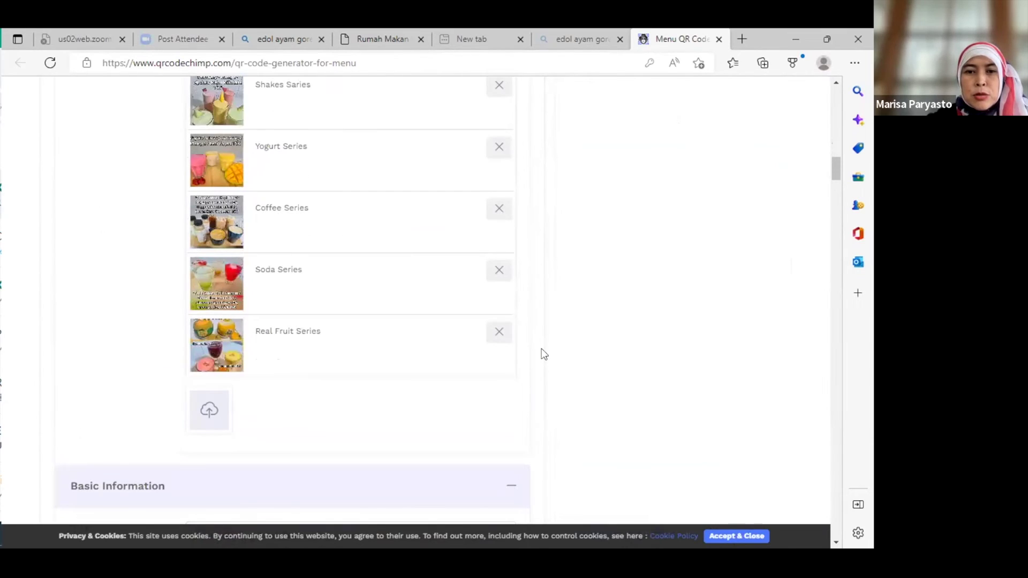
{"action": "scroll", "coordinate": [541, 349], "scroll_direction": "down", "scroll_amount": 3}
{"action": "scroll", "coordinate": [542, 349], "scroll_direction": "down", "scroll_amount": 4}
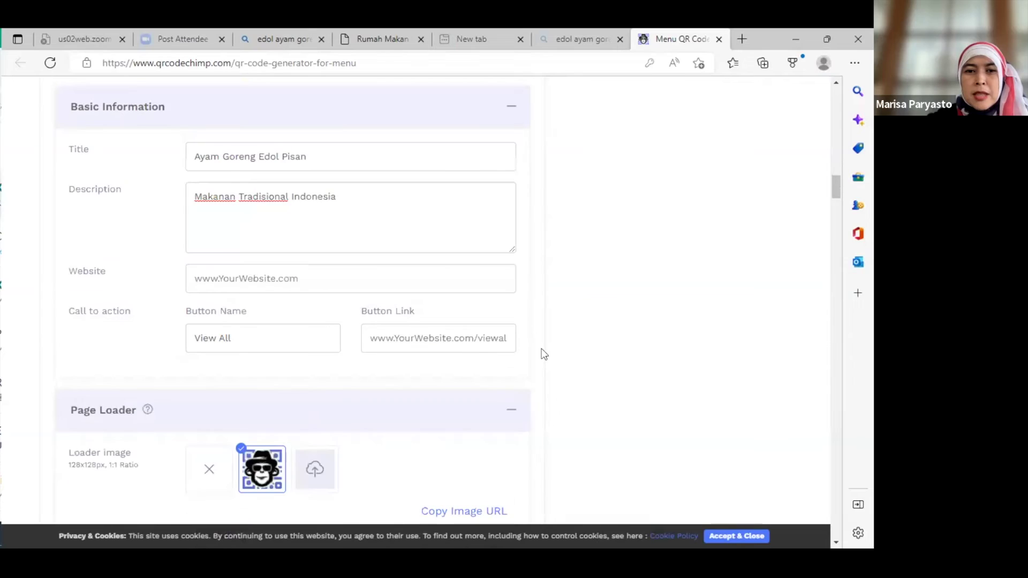
Look over the Page Loader and QR code design sections, and the Menu QR Code introduction below the form.
{"action": "scroll", "coordinate": [541, 349], "scroll_direction": "down", "scroll_amount": 3}
{"action": "scroll", "coordinate": [541, 348], "scroll_direction": "down", "scroll_amount": 1}
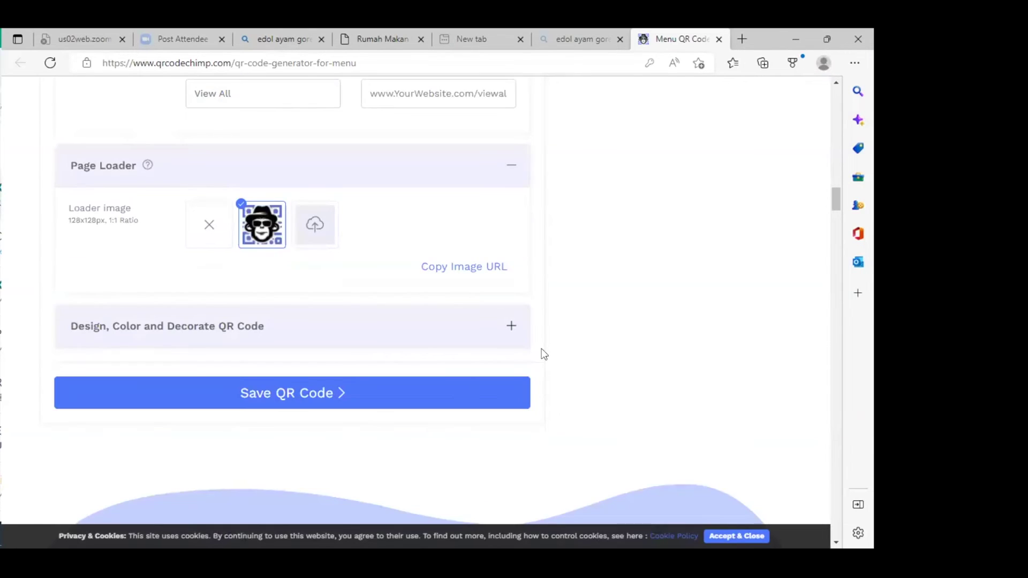
{"action": "scroll", "coordinate": [541, 348], "scroll_direction": "down", "scroll_amount": 1}
{"action": "scroll", "coordinate": [541, 349], "scroll_direction": "down", "scroll_amount": 4}
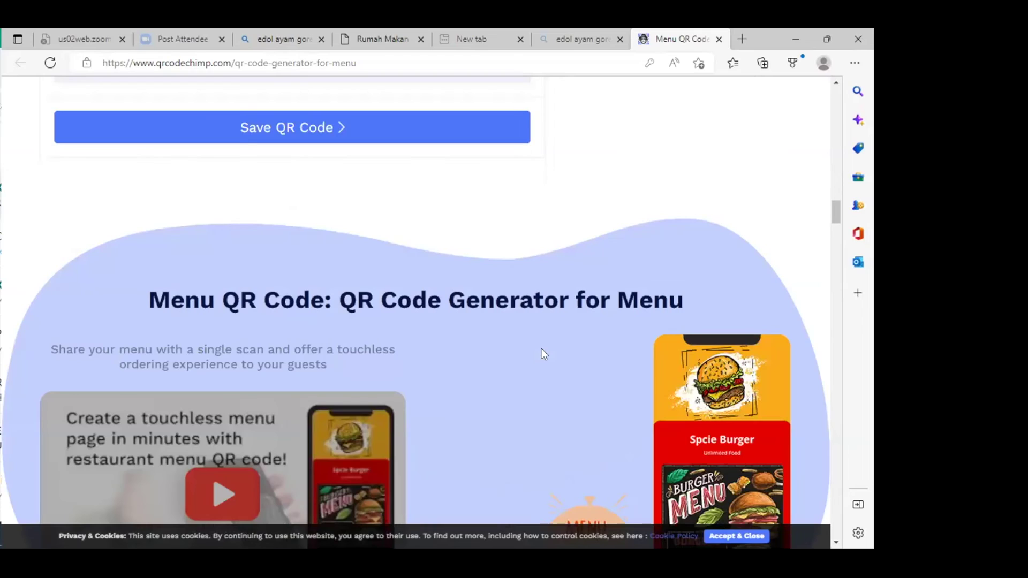
{"action": "scroll", "coordinate": [541, 349], "scroll_direction": "down", "scroll_amount": 2}
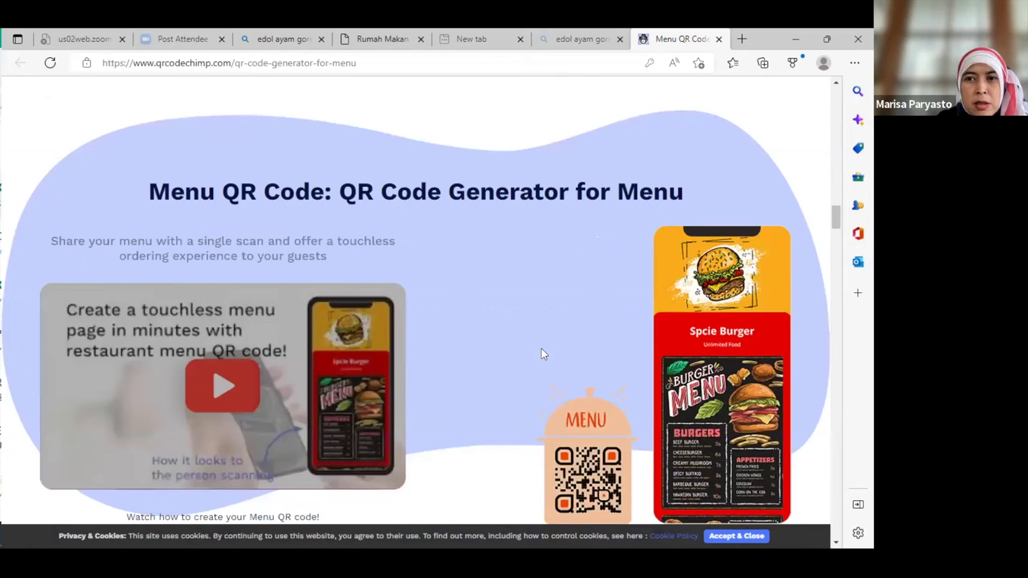
{"action": "scroll", "coordinate": [541, 349], "scroll_direction": "down", "scroll_amount": 1}
{"action": "scroll", "coordinate": [776, 171], "scroll_direction": "down", "scroll_amount": 2}
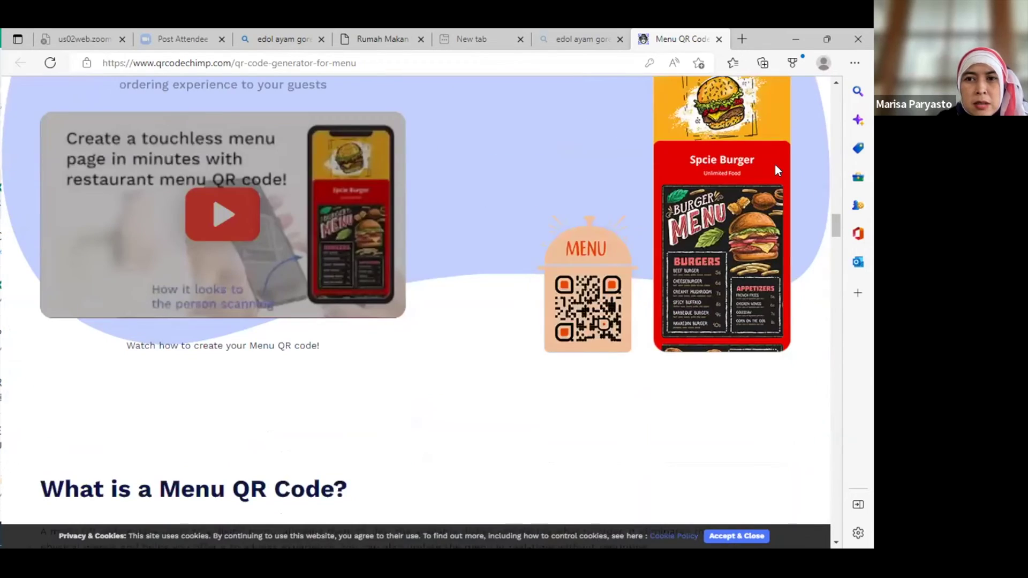
{"action": "scroll", "coordinate": [541, 348], "scroll_direction": "down", "scroll_amount": 1}
{"action": "scroll", "coordinate": [541, 349], "scroll_direction": "down", "scroll_amount": 1}
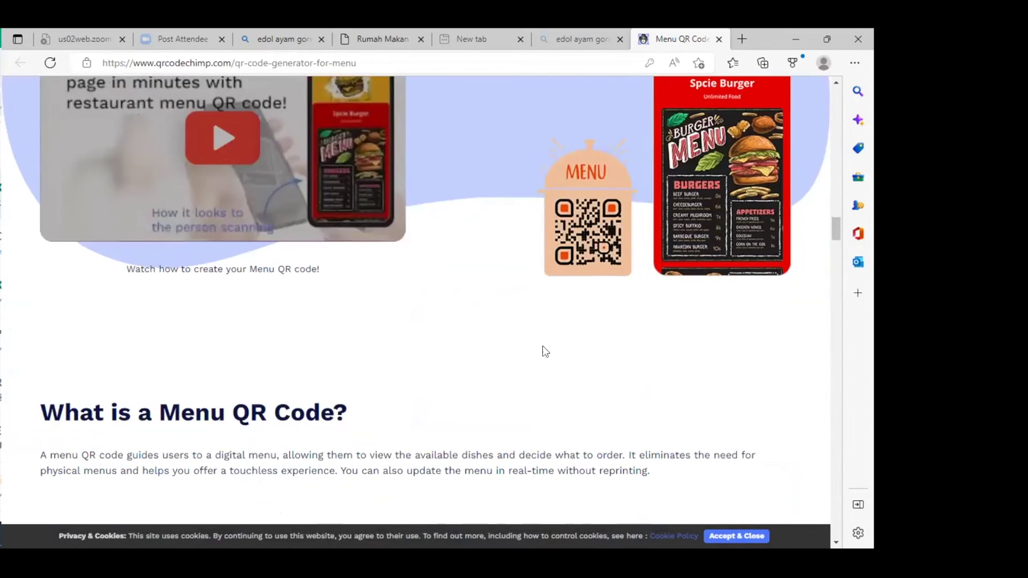
{"action": "scroll", "coordinate": [543, 347], "scroll_direction": "down", "scroll_amount": 2}
{"action": "scroll", "coordinate": [541, 349], "scroll_direction": "down", "scroll_amount": 4}
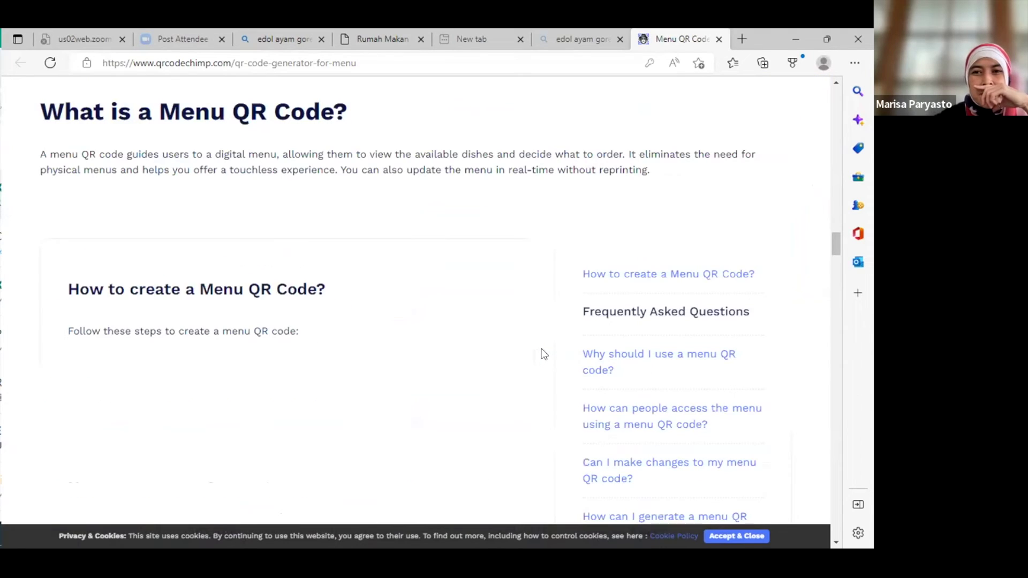
{"action": "scroll", "coordinate": [541, 348], "scroll_direction": "down", "scroll_amount": 4}
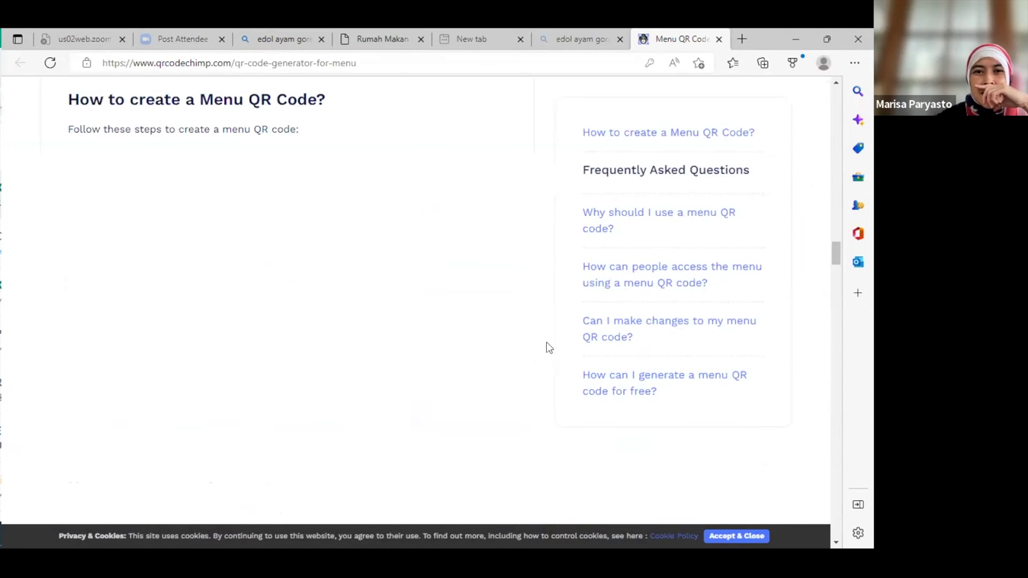
Recheck the end of the form and examine the first steps of the "How to create a Menu QR Code?" guide.
{"action": "scroll", "coordinate": [542, 348], "scroll_direction": "up", "scroll_amount": 8}
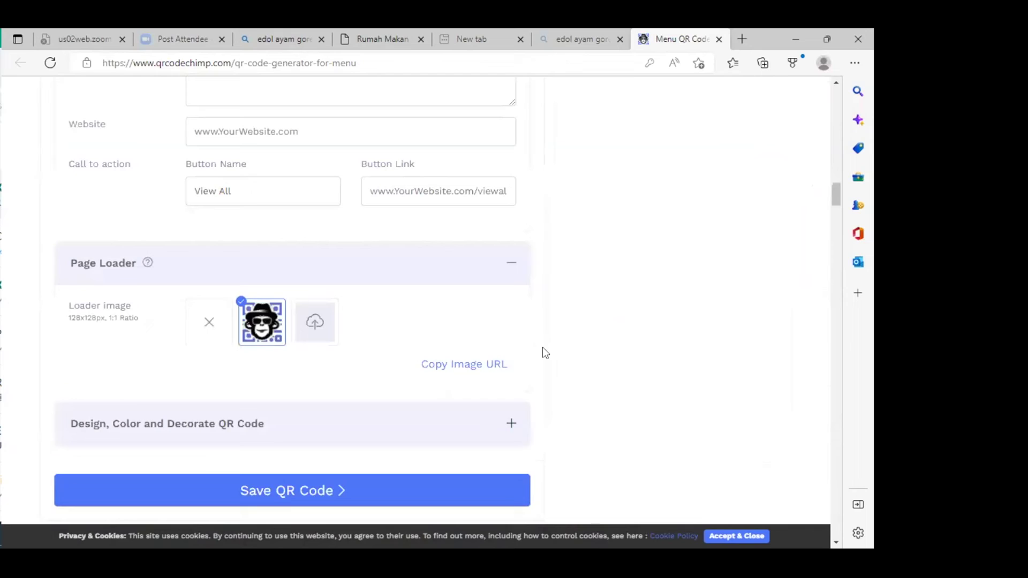
{"action": "scroll", "coordinate": [542, 349], "scroll_direction": "down", "scroll_amount": 2}
{"action": "scroll", "coordinate": [542, 349], "scroll_direction": "down", "scroll_amount": 5}
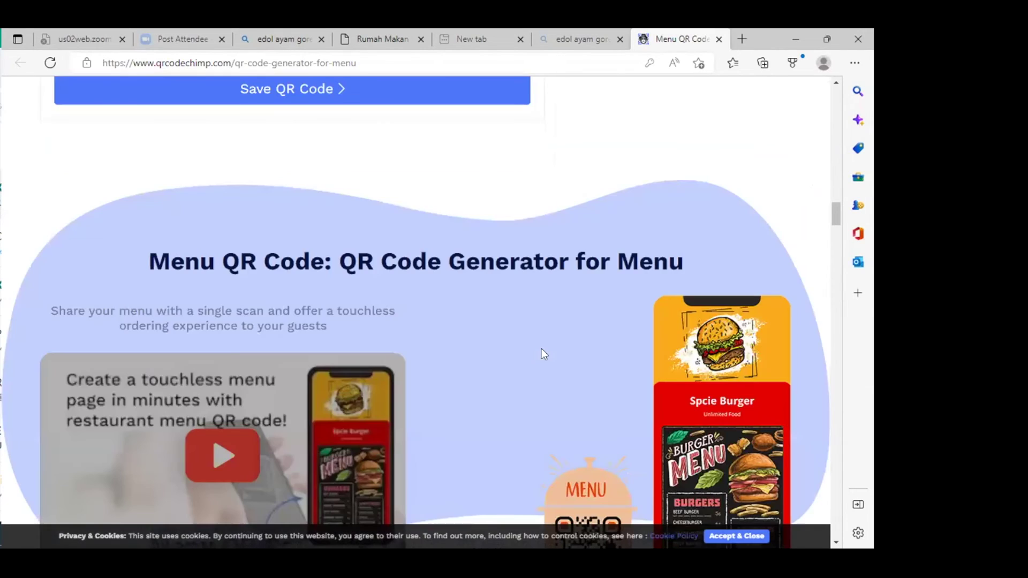
{"action": "scroll", "coordinate": [541, 349], "scroll_direction": "down", "scroll_amount": 4}
{"action": "scroll", "coordinate": [542, 349], "scroll_direction": "down", "scroll_amount": 3}
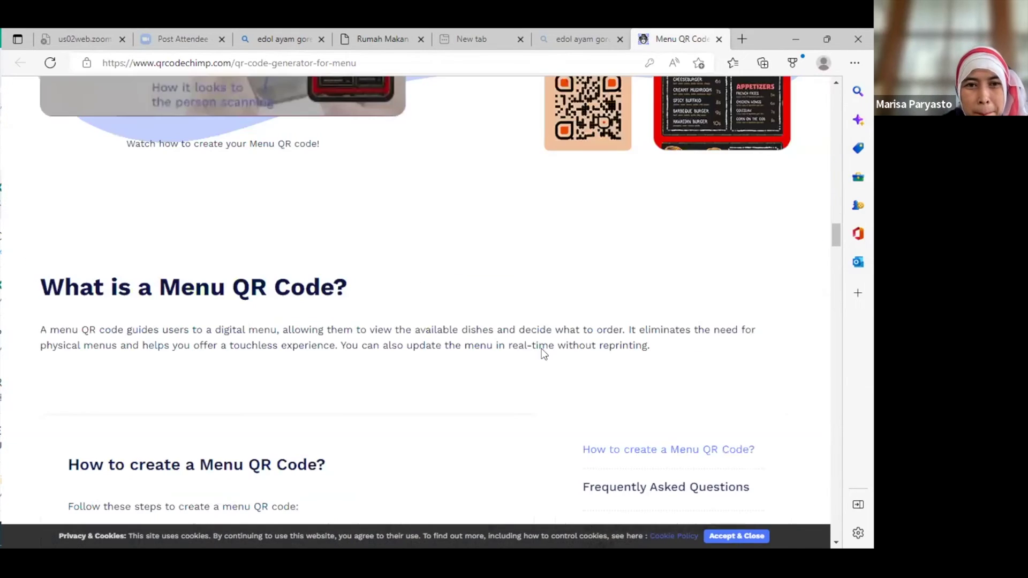
{"action": "scroll", "coordinate": [543, 353], "scroll_direction": "down", "scroll_amount": 3}
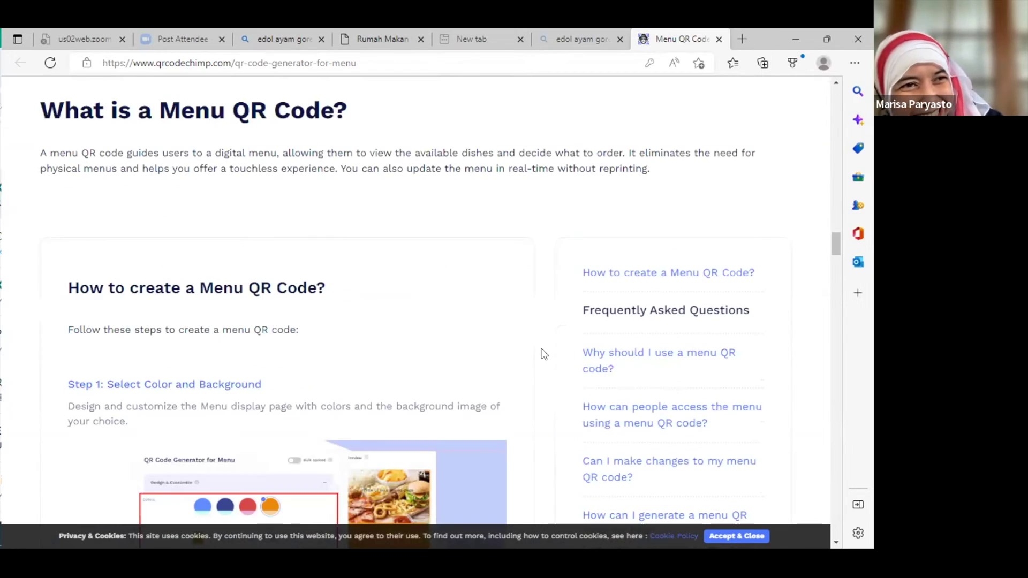
{"action": "scroll", "coordinate": [541, 355], "scroll_direction": "down", "scroll_amount": 2}
{"action": "scroll", "coordinate": [544, 353], "scroll_direction": "down", "scroll_amount": 3}
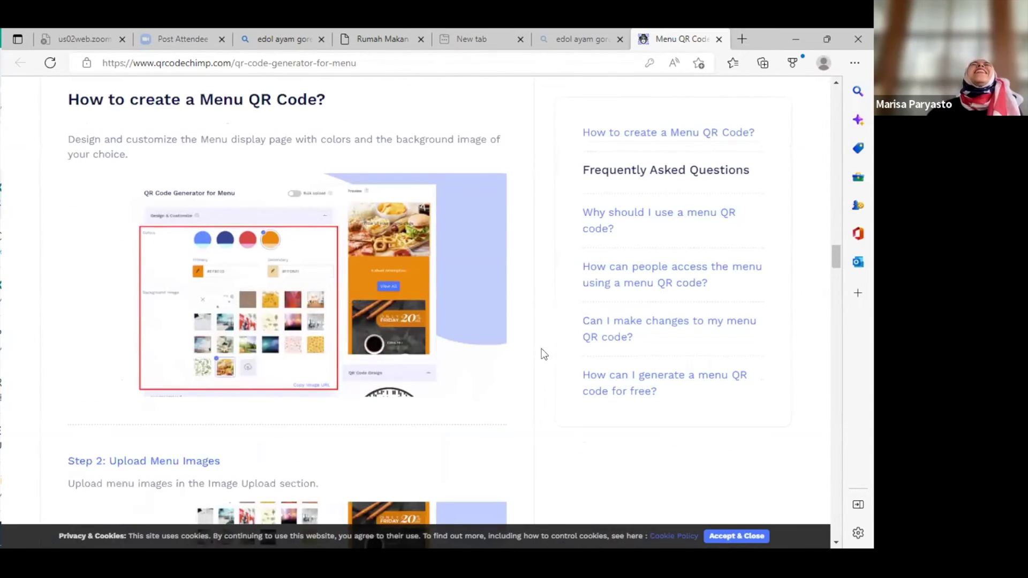
{"action": "scroll", "coordinate": [543, 353], "scroll_direction": "down", "scroll_amount": 3}
Go back to the Basic Information section and check its title, description, website and call-to-action fields.
{"action": "scroll", "coordinate": [543, 353], "scroll_direction": "up", "scroll_amount": 2}
{"action": "scroll", "coordinate": [544, 353], "scroll_direction": "up", "scroll_amount": 8}
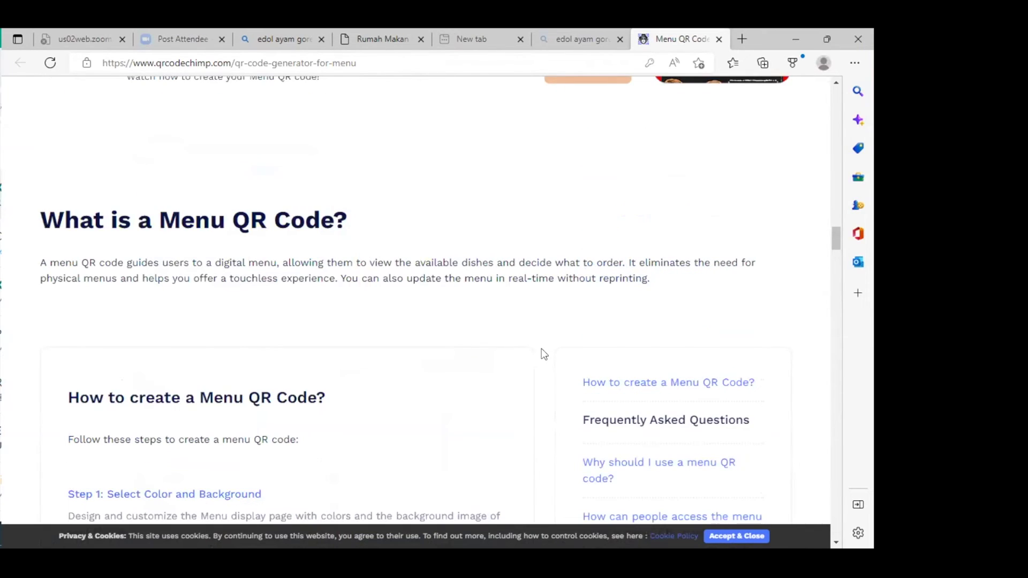
{"action": "scroll", "coordinate": [544, 354], "scroll_direction": "up", "scroll_amount": 4}
{"action": "scroll", "coordinate": [544, 353], "scroll_direction": "up", "scroll_amount": 10}
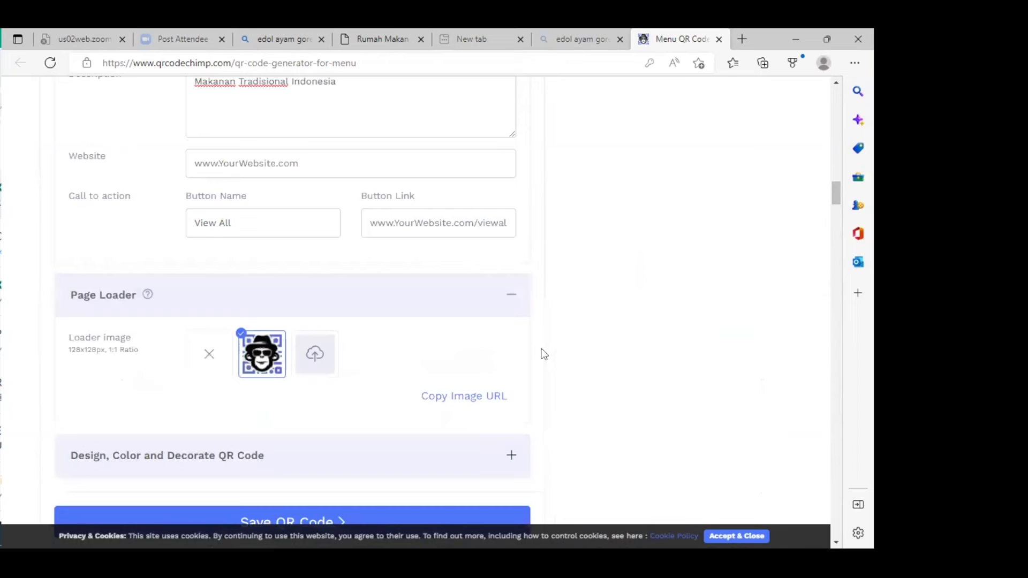
{"action": "scroll", "coordinate": [544, 354], "scroll_direction": "up", "scroll_amount": 2}
{"action": "scroll", "coordinate": [552, 355], "scroll_direction": "up", "scroll_amount": 1}
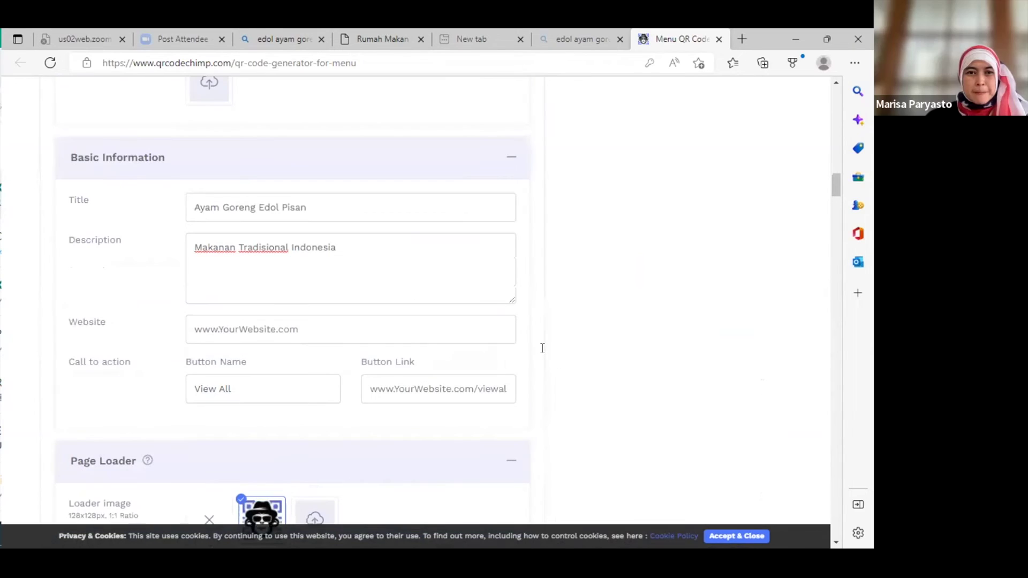
{"action": "scroll", "coordinate": [561, 297], "scroll_direction": "down", "scroll_amount": 1}
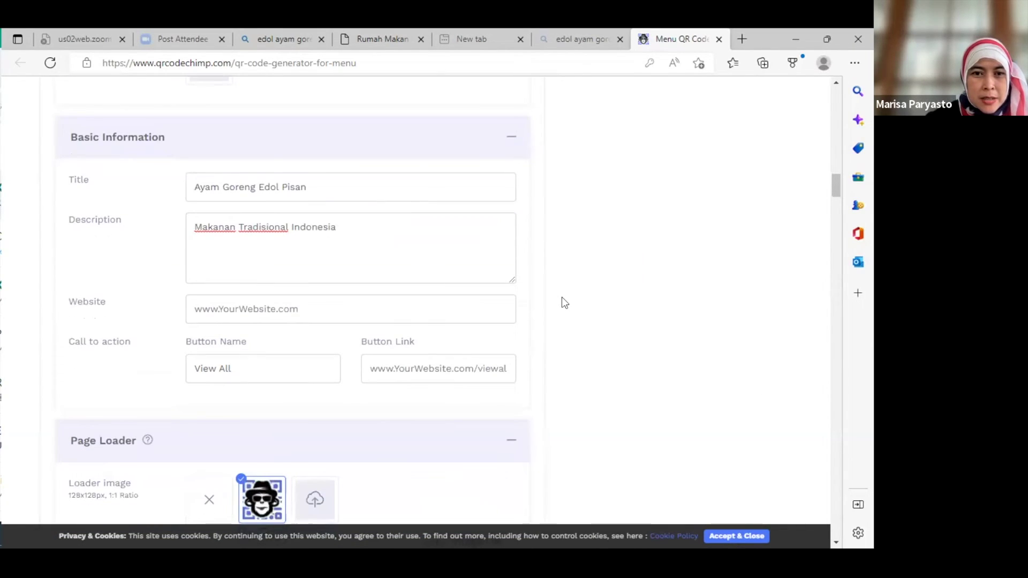
{"action": "scroll", "coordinate": [562, 297], "scroll_direction": "up", "scroll_amount": 1}
{"action": "scroll", "coordinate": [562, 297], "scroll_direction": "up", "scroll_amount": 1}
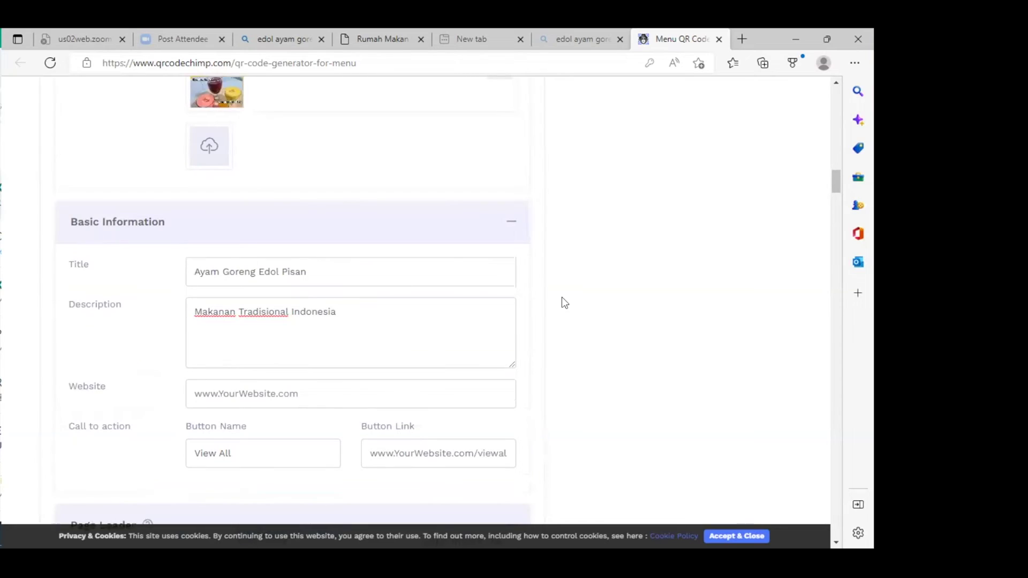
{"action": "scroll", "coordinate": [561, 297], "scroll_direction": "up", "scroll_amount": 2}
{"action": "scroll", "coordinate": [561, 297], "scroll_direction": "down", "scroll_amount": 1}
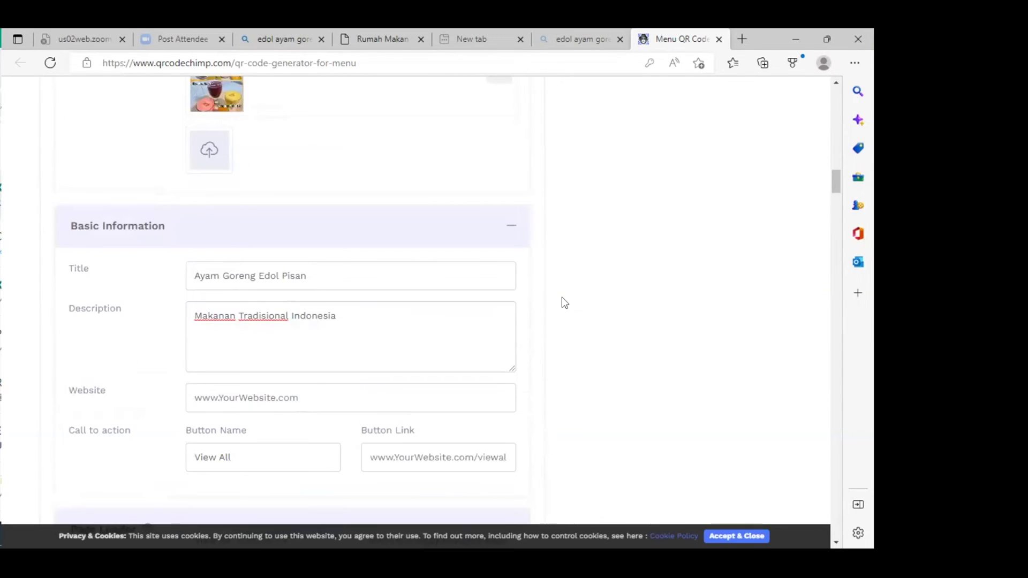
{"action": "scroll", "coordinate": [562, 298], "scroll_direction": "up", "scroll_amount": 1}
{"action": "scroll", "coordinate": [723, 197], "scroll_direction": "up", "scroll_amount": 1}
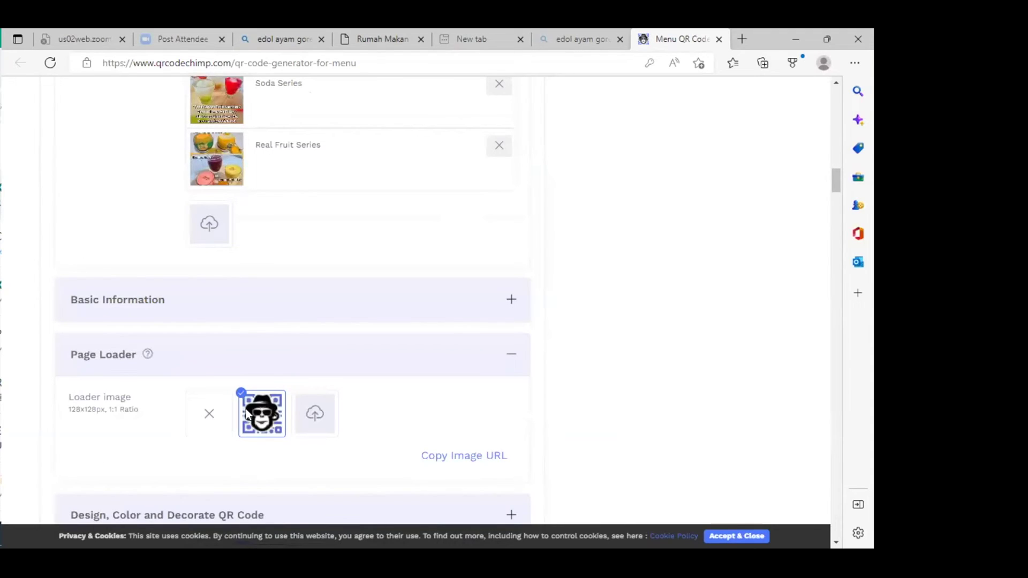
{"action": "left_click", "coordinate": [507, 301]}
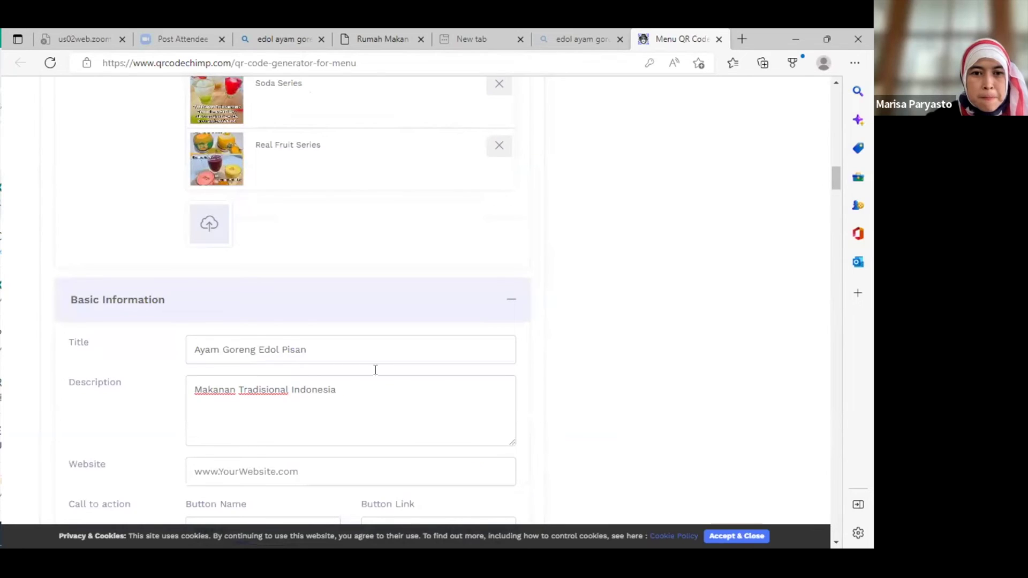
{"action": "left_click", "coordinate": [255, 470]}
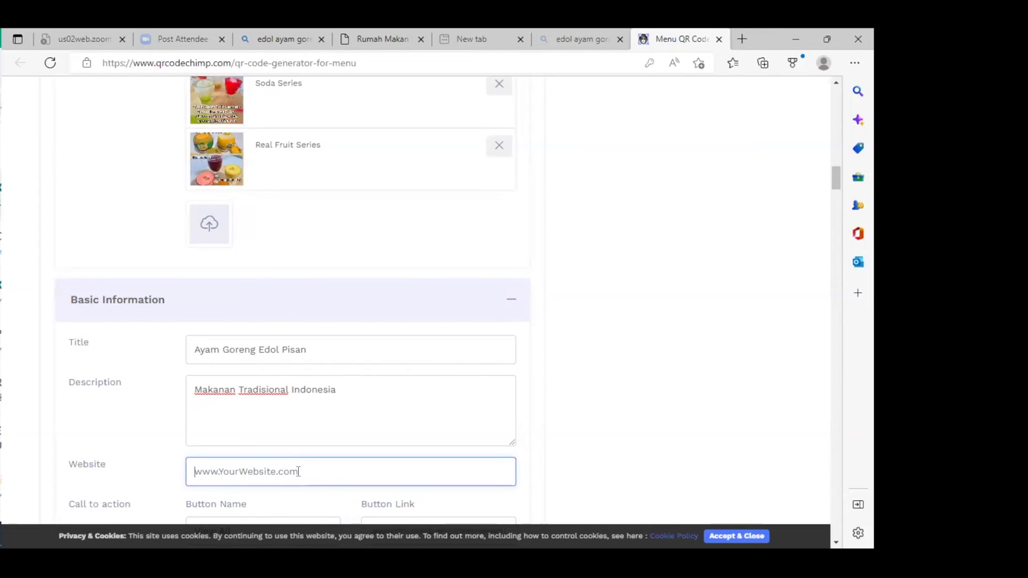
{"action": "right_click", "coordinate": [227, 475]}
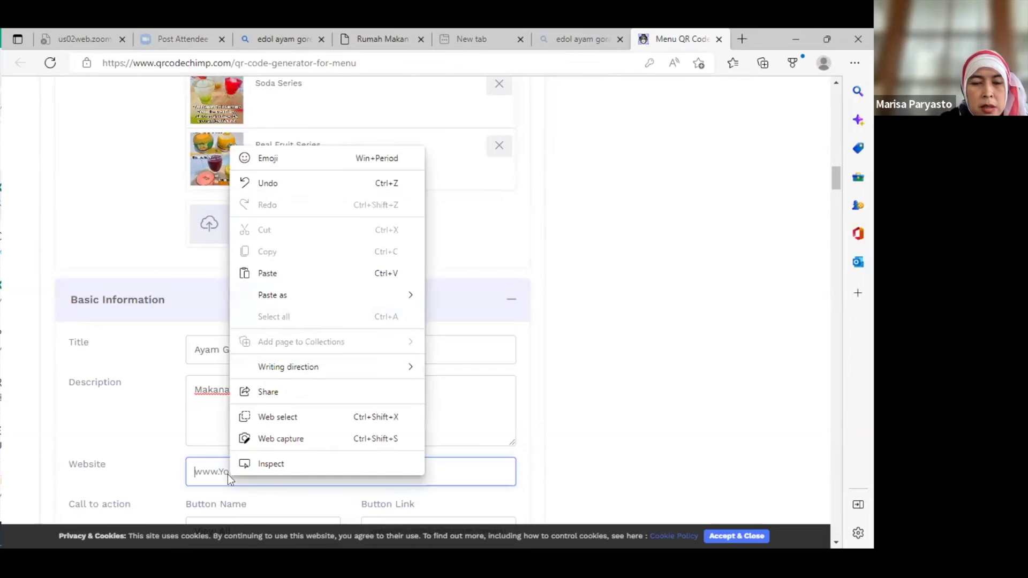
{"action": "left_click", "coordinate": [267, 275]}
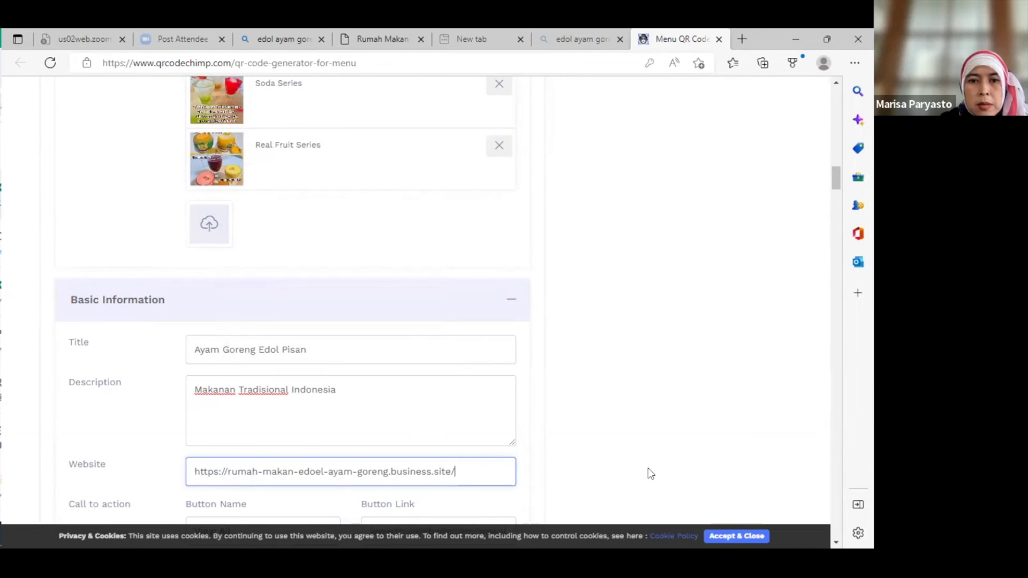
{"action": "scroll", "coordinate": [648, 469], "scroll_direction": "down", "scroll_amount": 1}
{"action": "scroll", "coordinate": [648, 468], "scroll_direction": "down", "scroll_amount": 1}
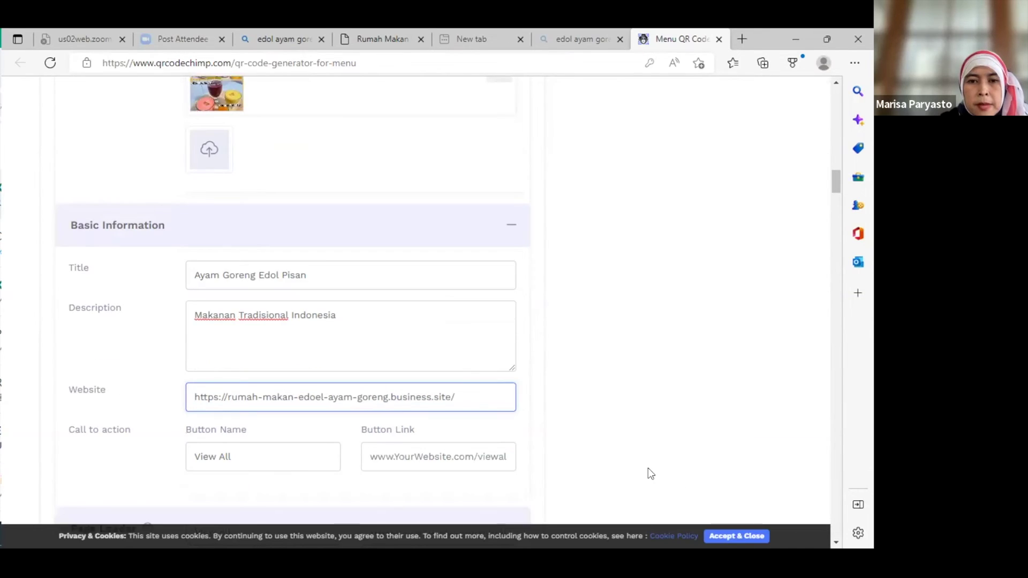
{"action": "scroll", "coordinate": [555, 461], "scroll_direction": "down", "scroll_amount": 1}
{"action": "scroll", "coordinate": [401, 461], "scroll_direction": "down", "scroll_amount": 1}
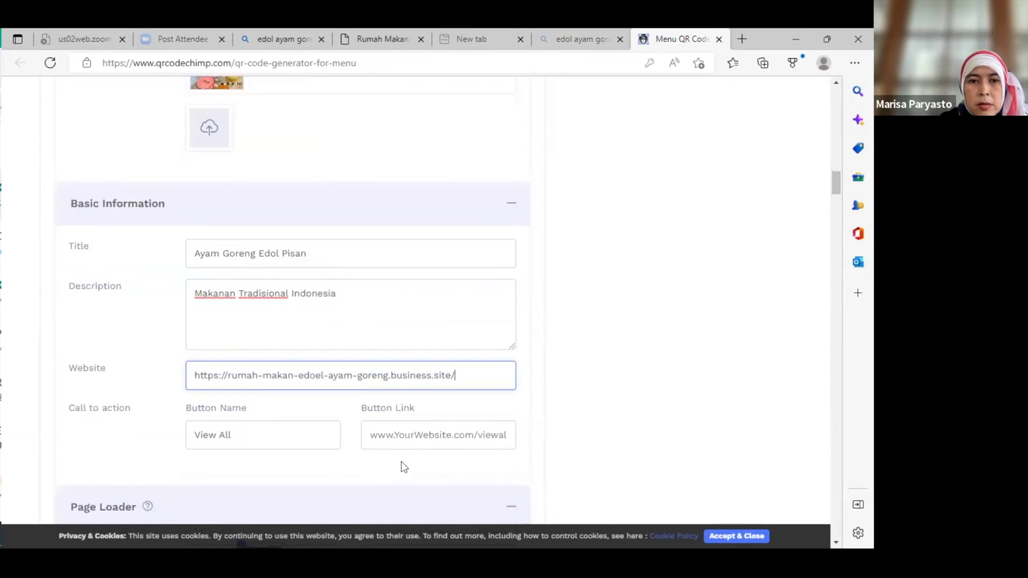
{"action": "left_click", "coordinate": [285, 435]}
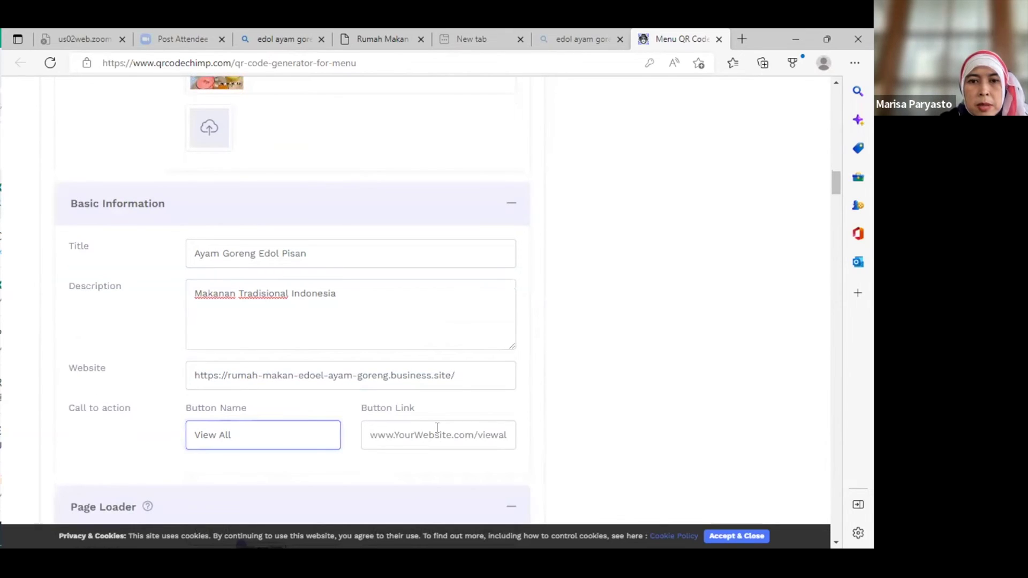
{"action": "left_click", "coordinate": [475, 434]}
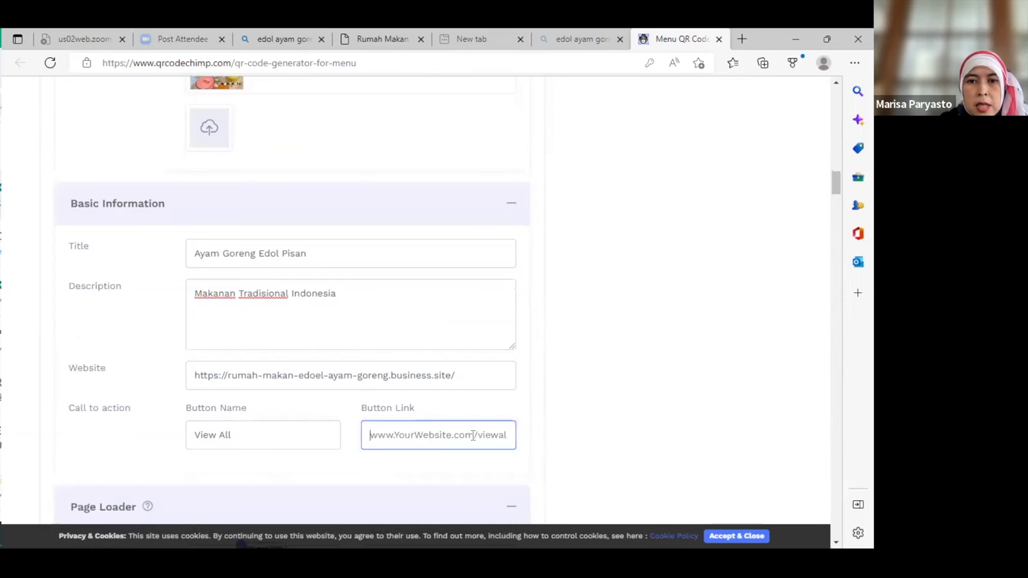
{"action": "right_click", "coordinate": [410, 434]}
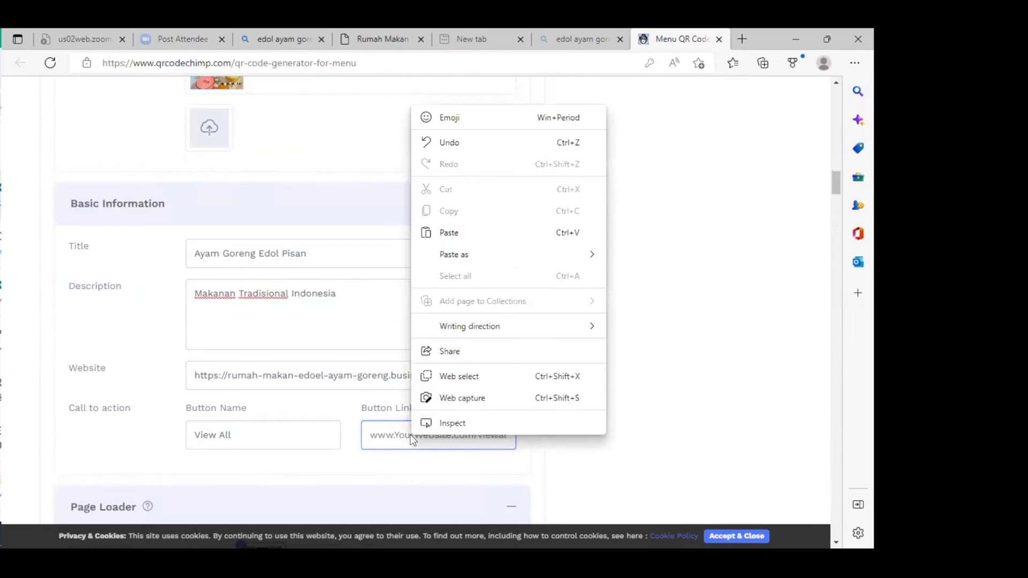
{"action": "left_click", "coordinate": [449, 233]}
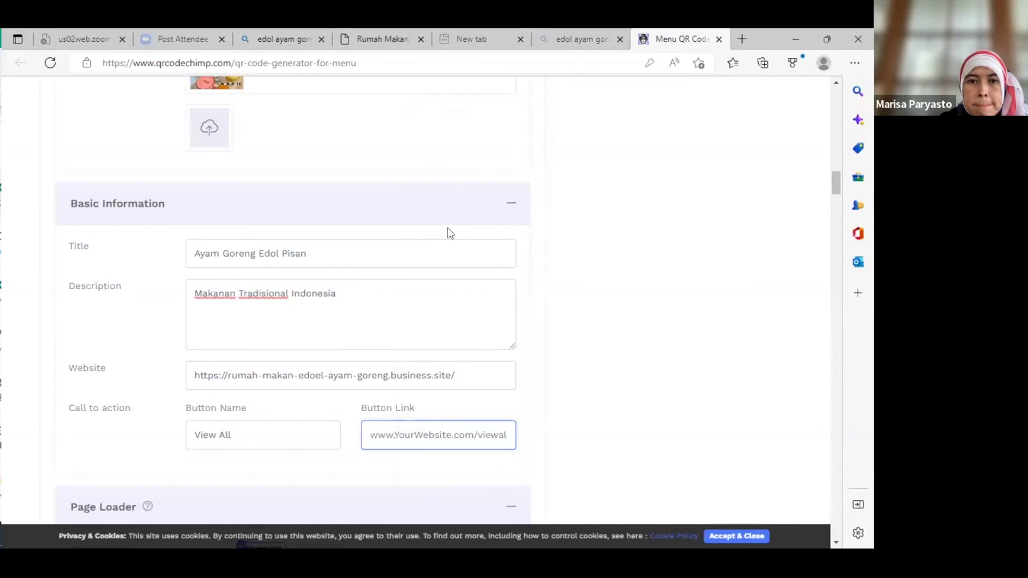
{"action": "right_click", "coordinate": [417, 440]}
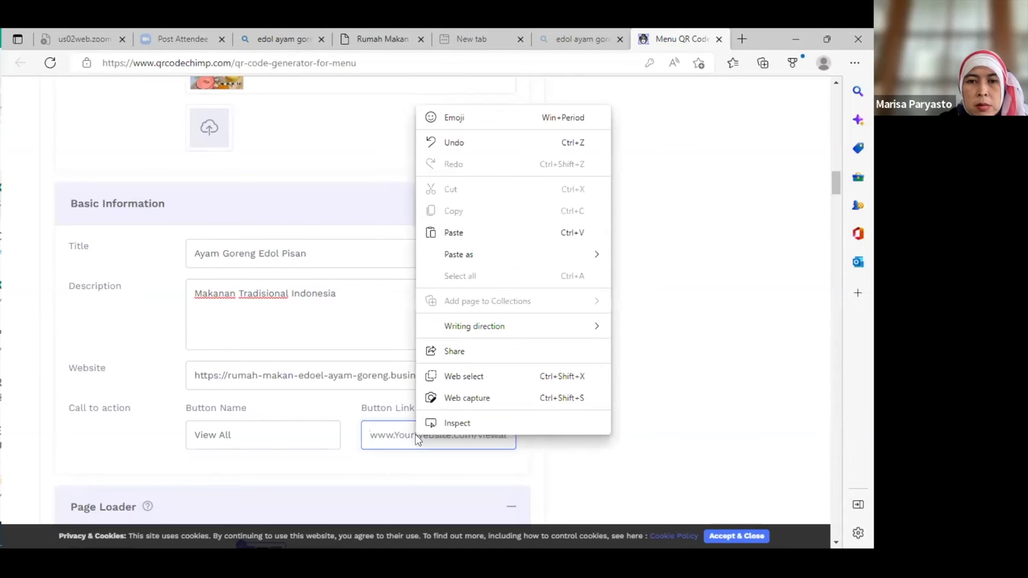
{"action": "left_click", "coordinate": [453, 233]}
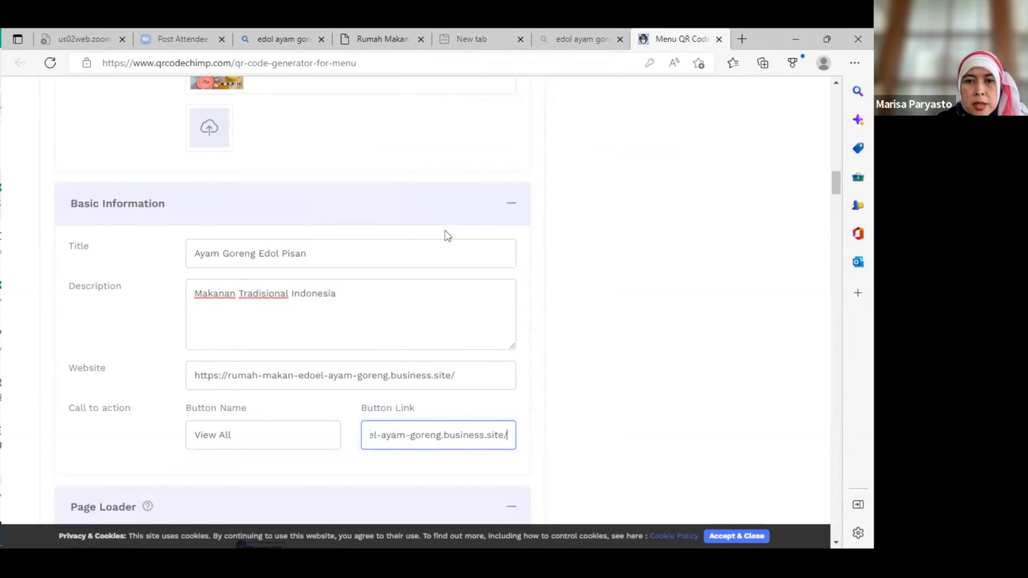
{"action": "type", "text": "v"}
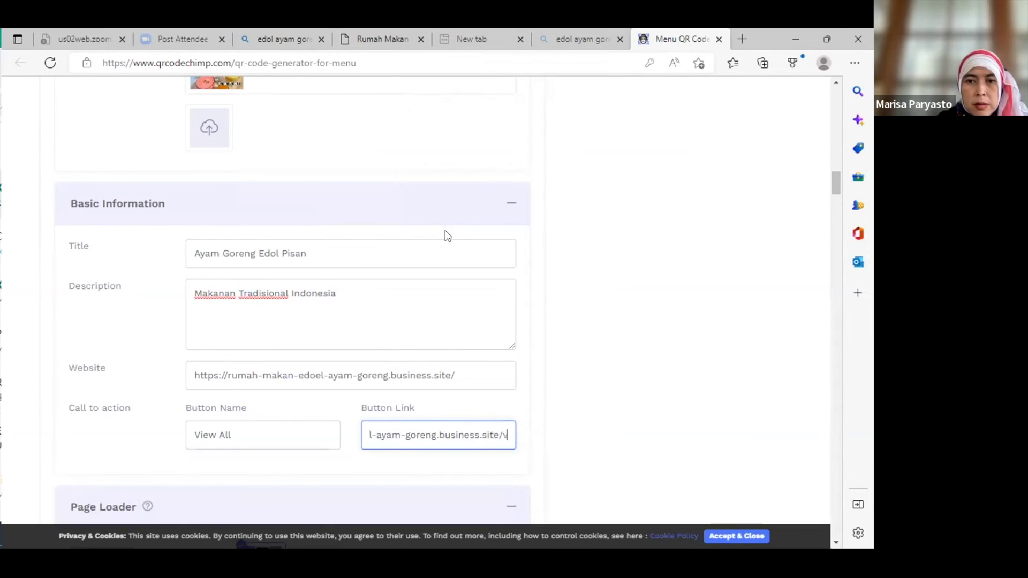
{"action": "type", "text": "iew"}
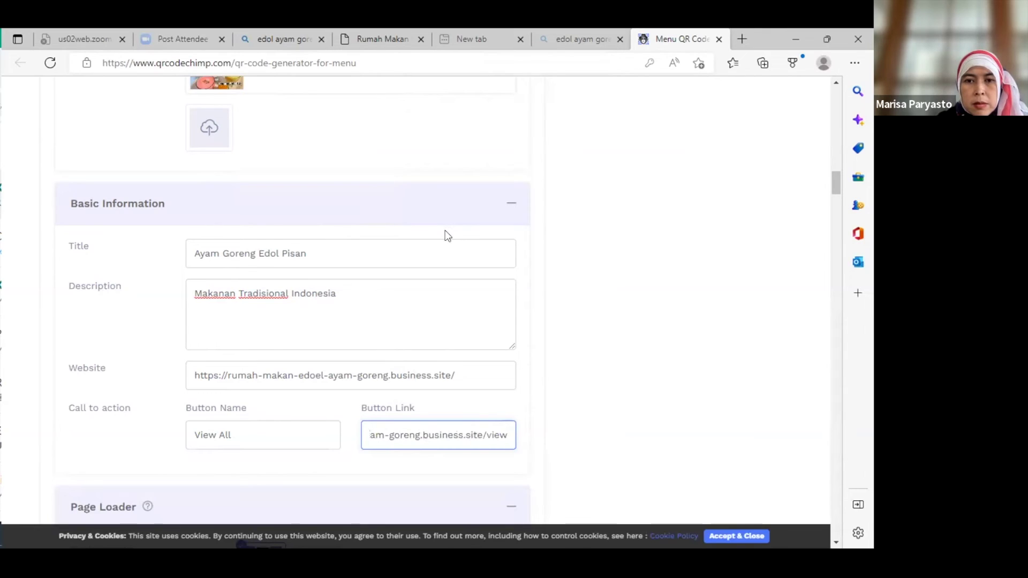
{"action": "type", "text": "all"}
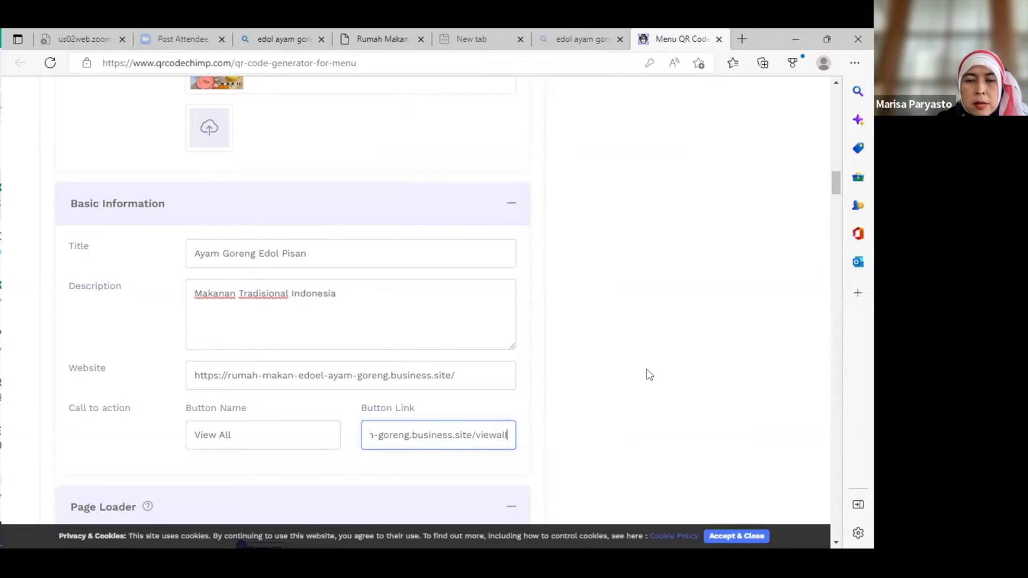
{"action": "scroll", "coordinate": [650, 375], "scroll_direction": "down", "scroll_amount": 1}
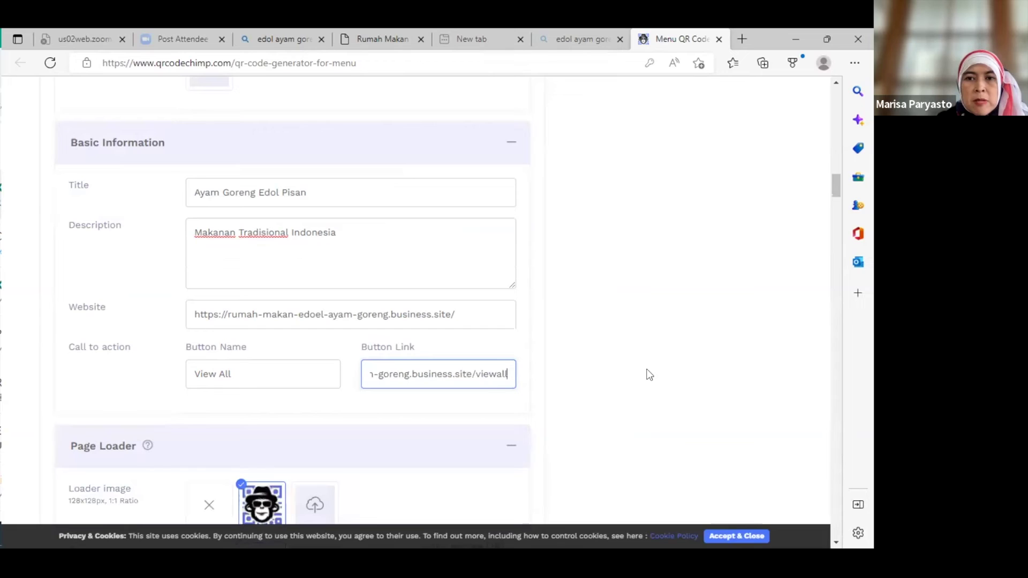
{"action": "scroll", "coordinate": [649, 375], "scroll_direction": "down", "scroll_amount": 2}
{"action": "scroll", "coordinate": [650, 375], "scroll_direction": "down", "scroll_amount": 2}
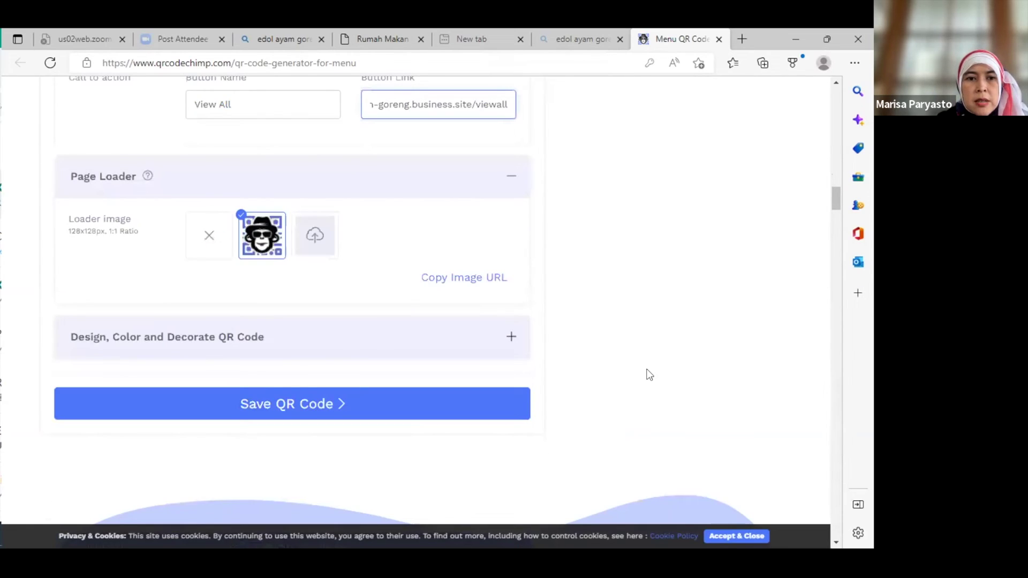
{"action": "scroll", "coordinate": [649, 375], "scroll_direction": "down", "scroll_amount": 2}
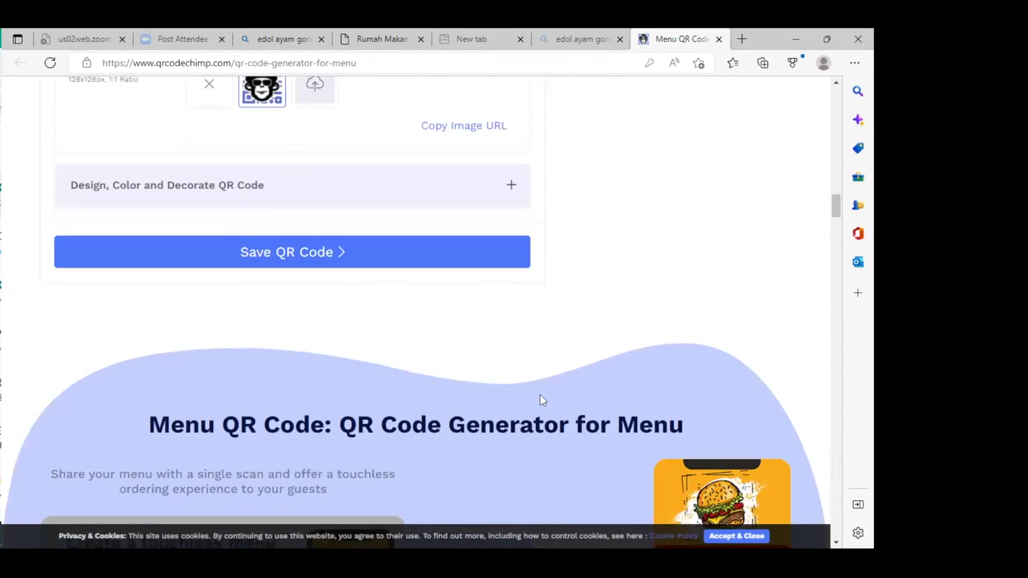
{"action": "left_click", "coordinate": [254, 250]}
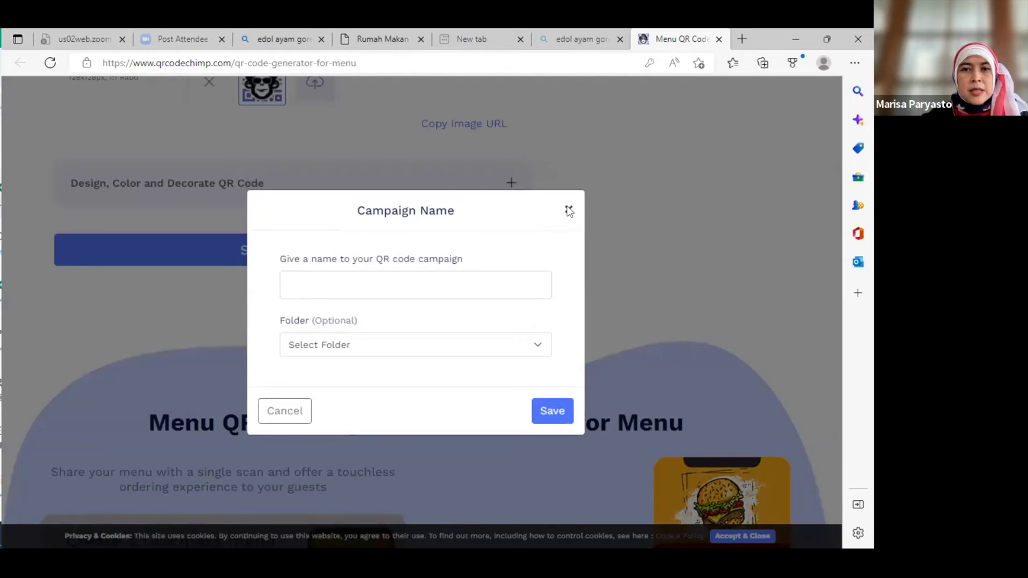
{"action": "left_click", "coordinate": [569, 210]}
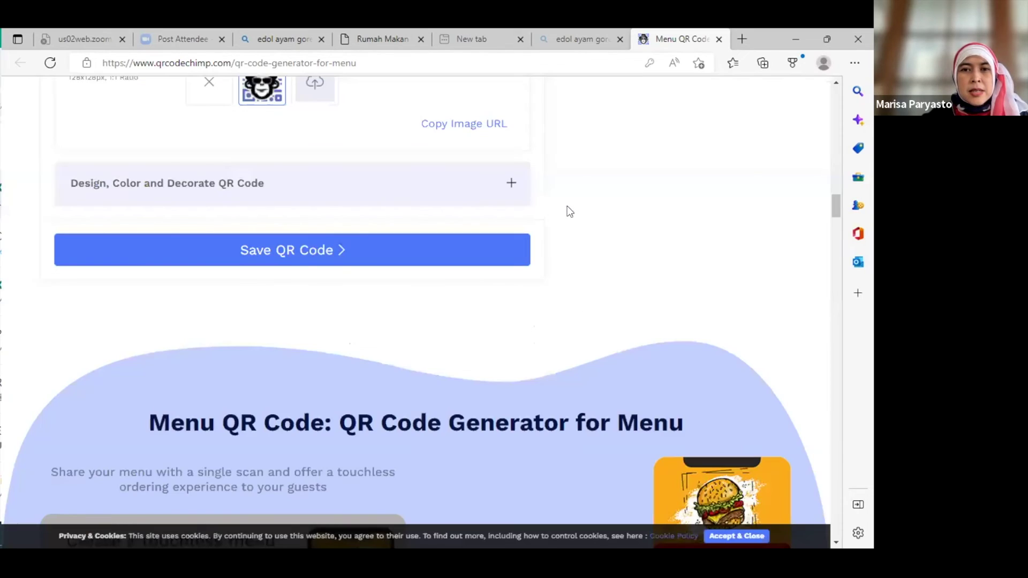
Open the QR code customization, try the covered-dish shape, and look at the options for decorating an own picture.
{"action": "left_click", "coordinate": [510, 186]}
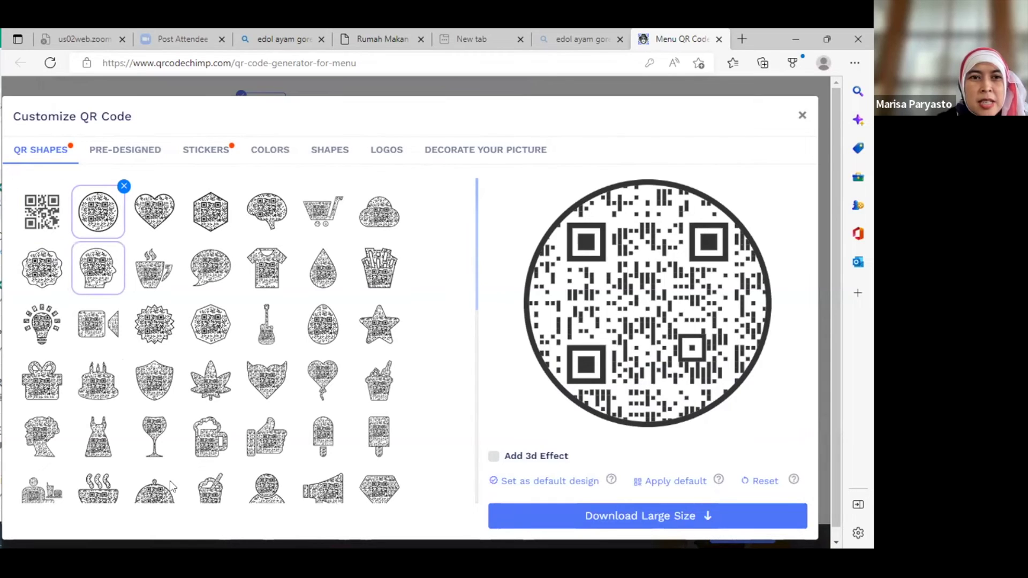
{"action": "left_click", "coordinate": [157, 496]}
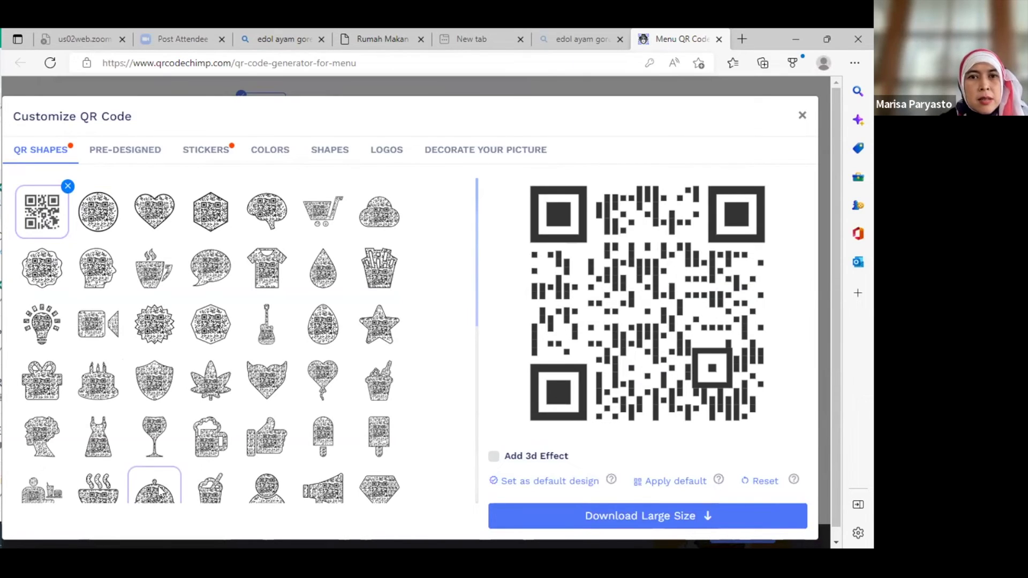
{"action": "left_click", "coordinate": [463, 153]}
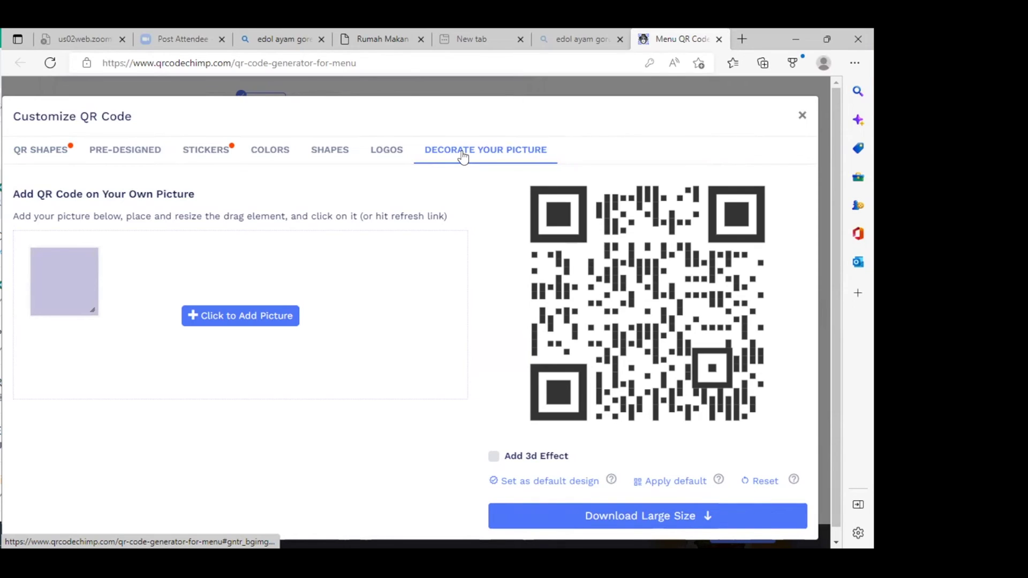
{"action": "left_click", "coordinate": [30, 156]}
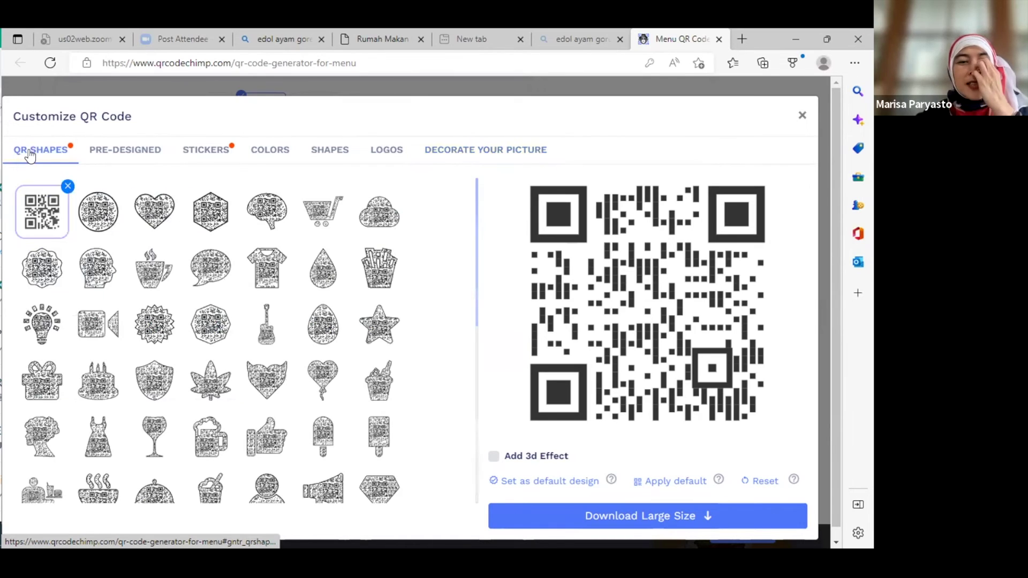
Save the QR code campaign under the name EDOL Ayam Goreng and download the code as a 1024px PNG.
{"action": "left_click", "coordinate": [585, 522]}
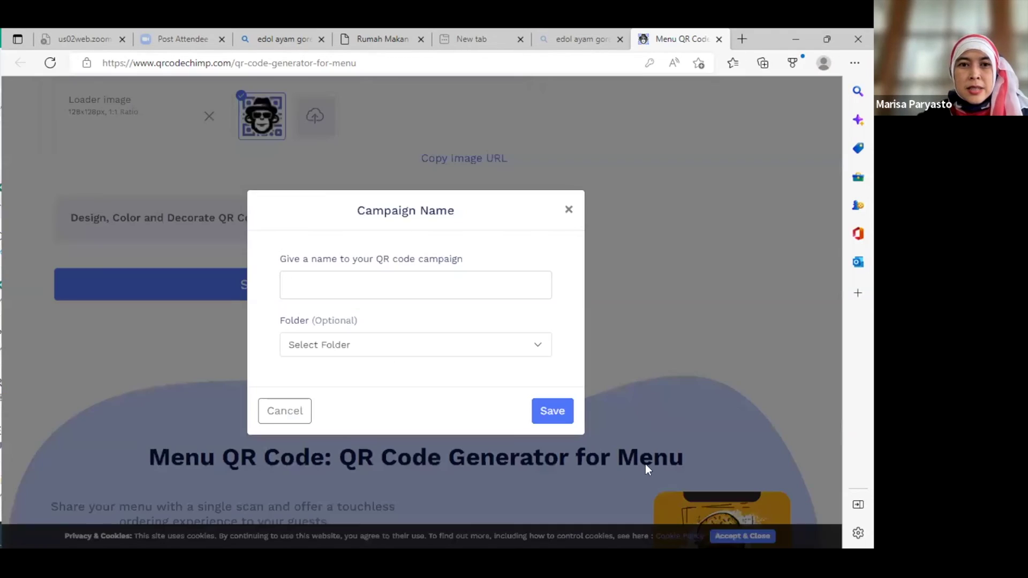
{"action": "left_click", "coordinate": [402, 286]}
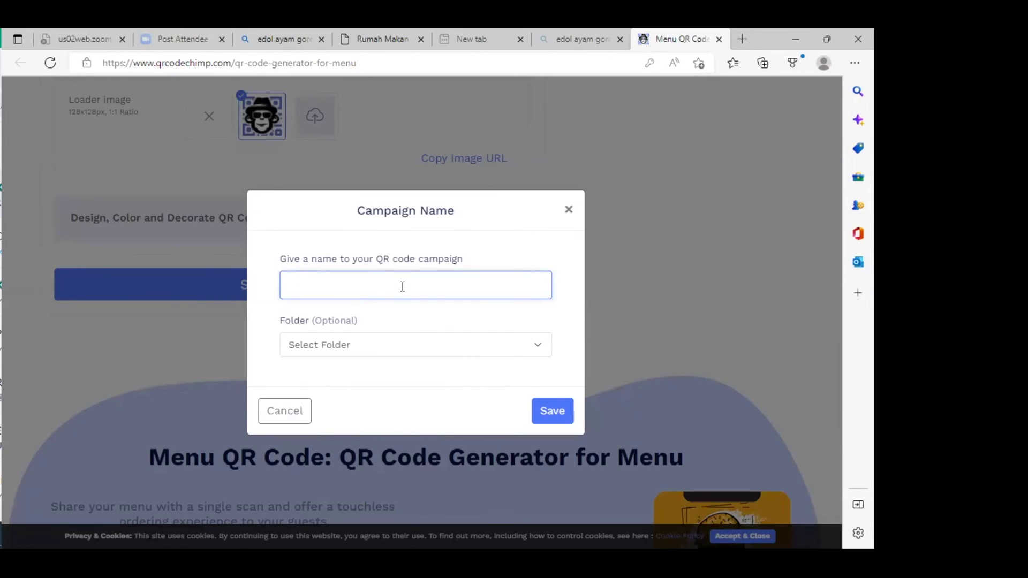
{"action": "type", "text": "EDOL"}
{"action": "left_click", "coordinate": [373, 353]}
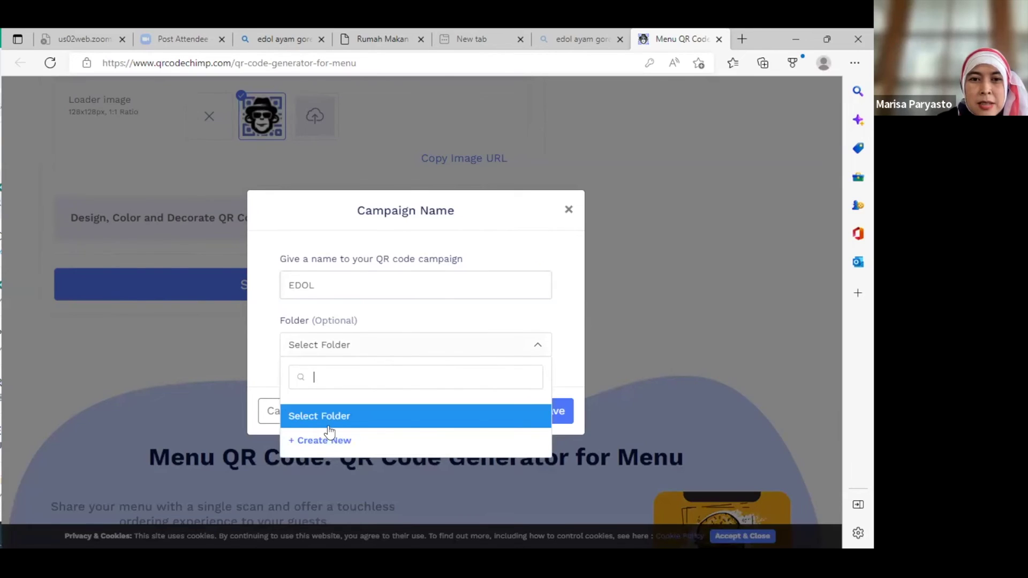
{"action": "left_click", "coordinate": [568, 306]}
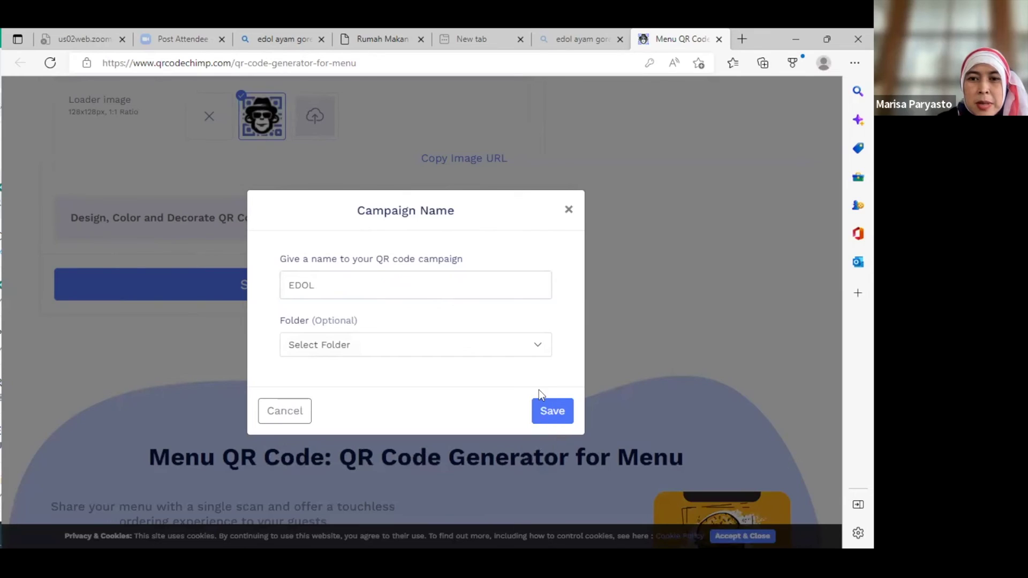
{"action": "left_click", "coordinate": [548, 416]}
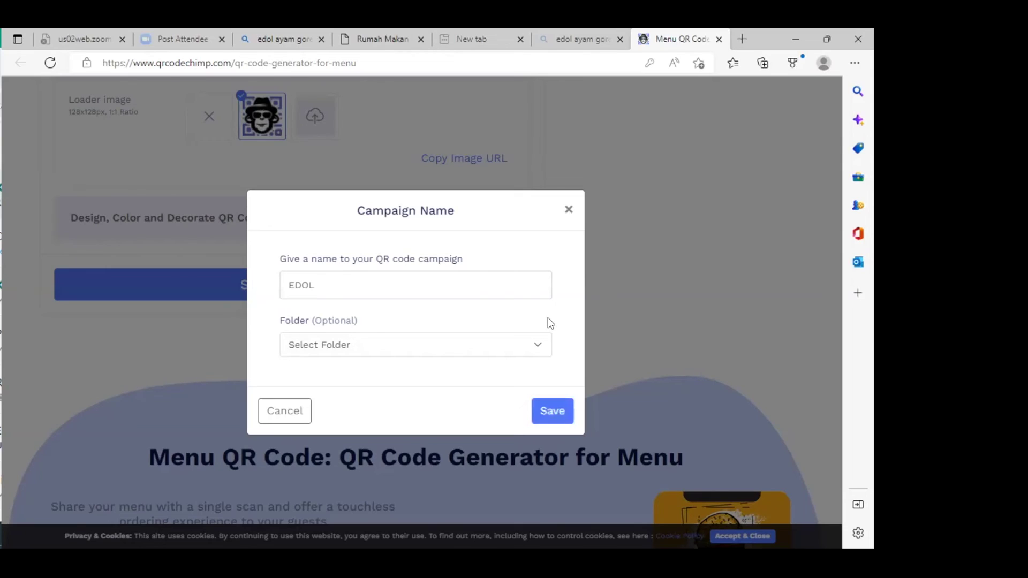
{"action": "left_click", "coordinate": [328, 282]}
{"action": "type", "text": "Ayam Goreng"}
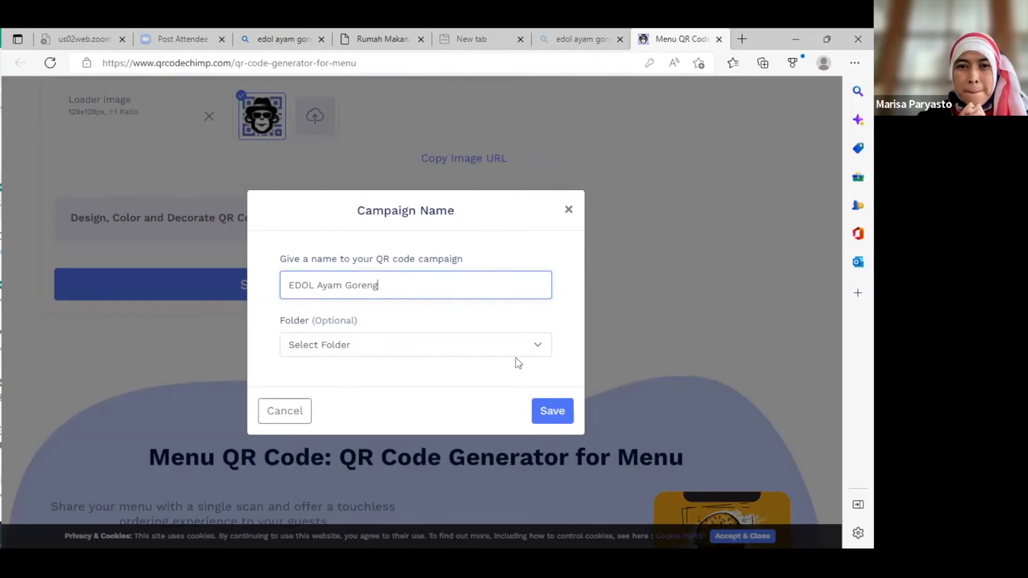
{"action": "left_click", "coordinate": [541, 410]}
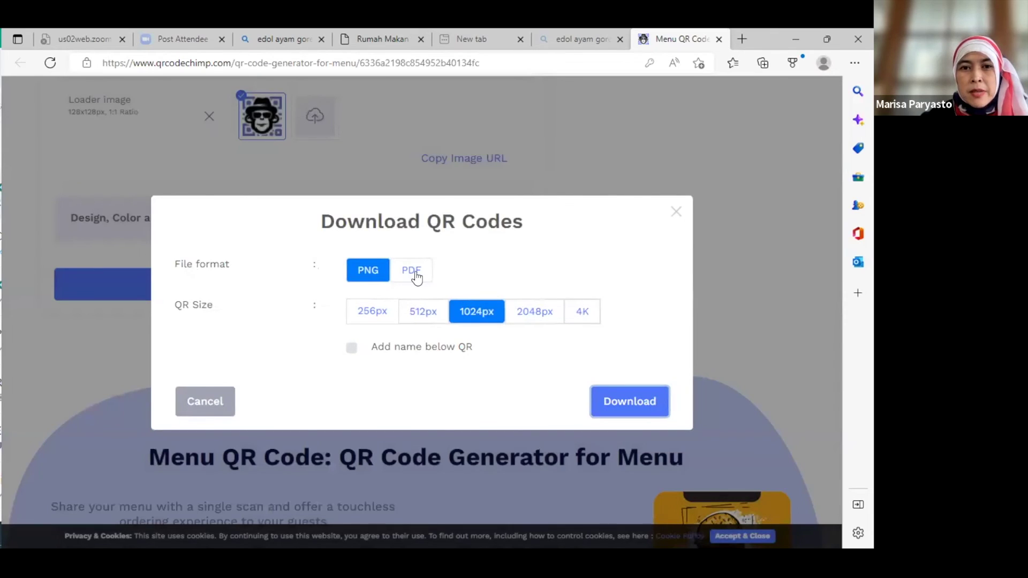
{"action": "left_click", "coordinate": [607, 402]}
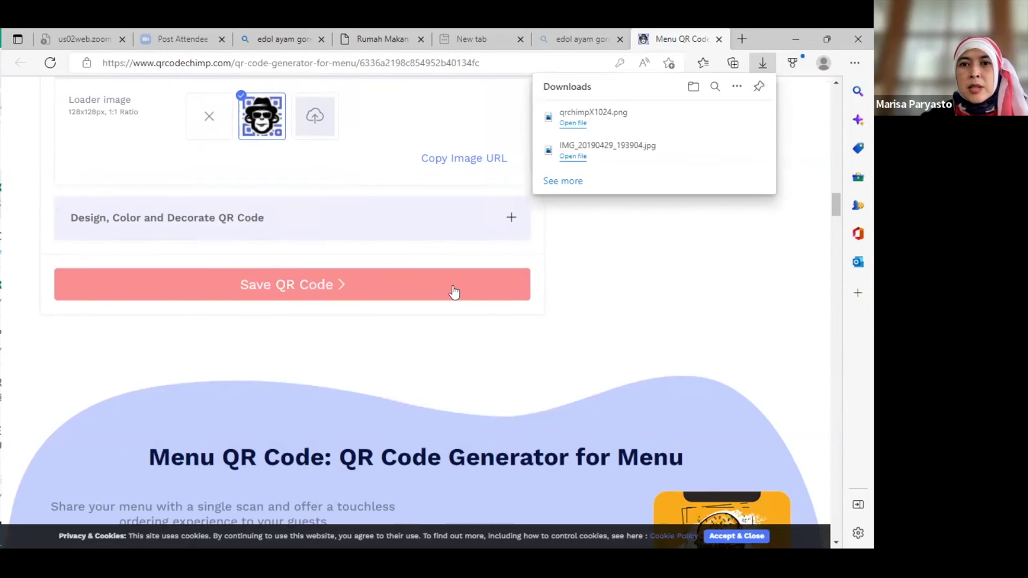
Save the QR code again and check its social media sharing options, short link and embed code.
{"action": "left_click", "coordinate": [405, 291]}
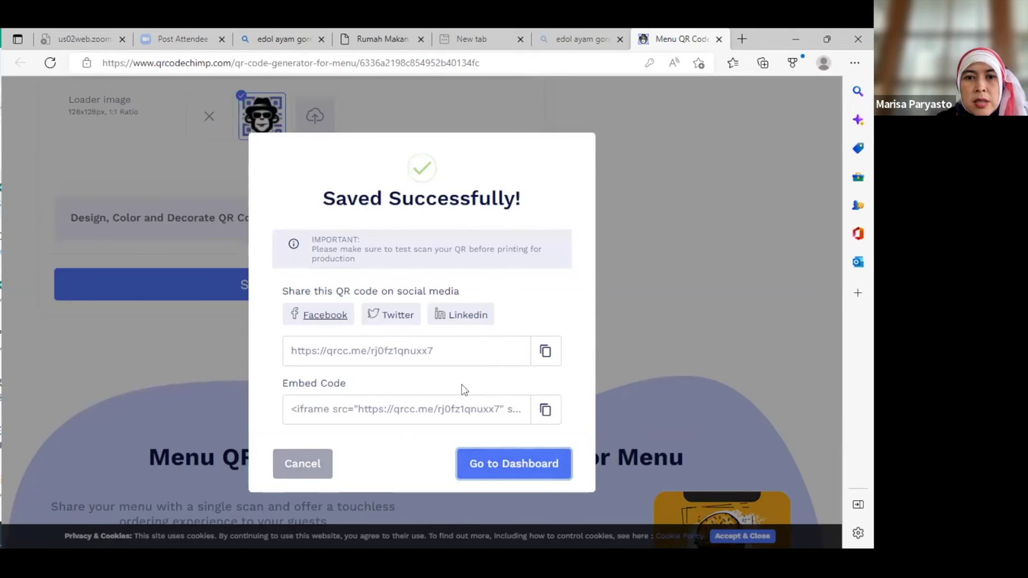
{"action": "left_click", "coordinate": [303, 463]}
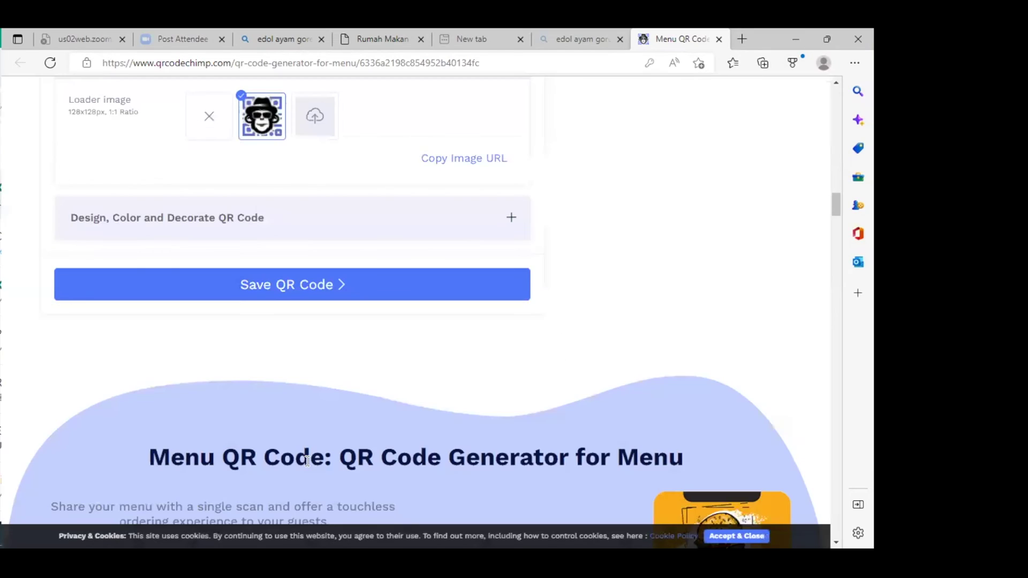
{"action": "left_click", "coordinate": [320, 284]}
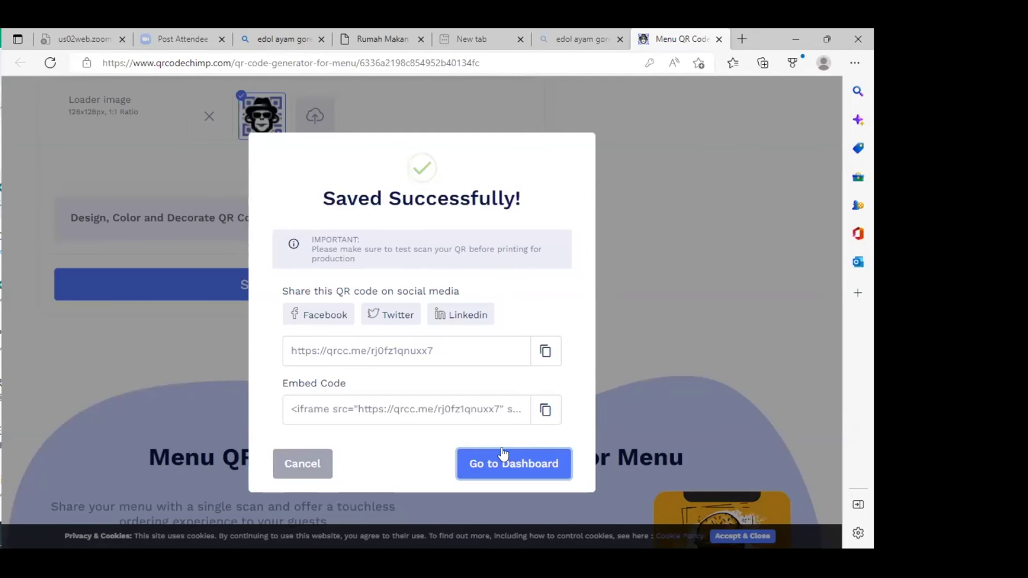
{"action": "left_click", "coordinate": [590, 108]}
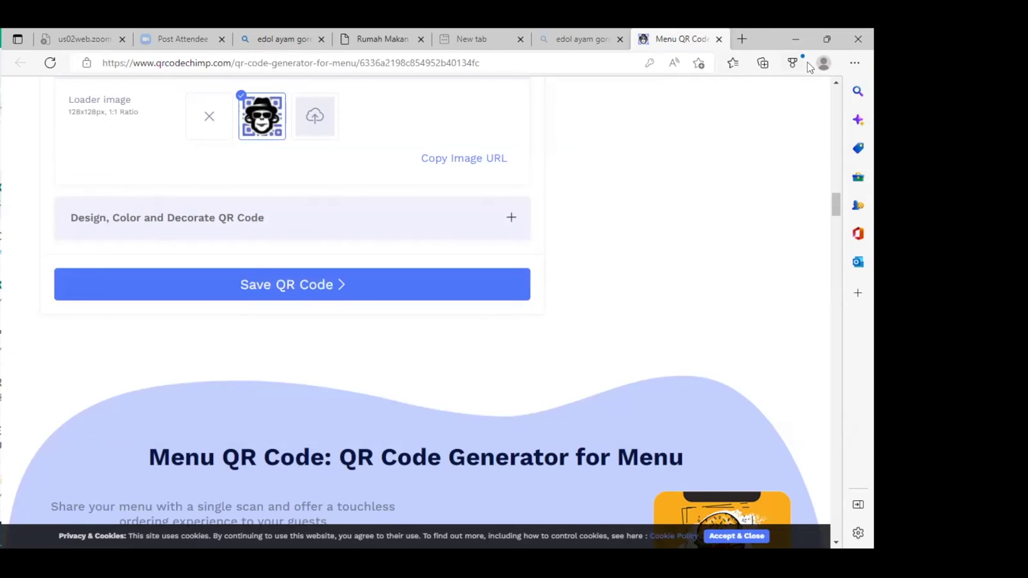
{"action": "left_click", "coordinate": [96, 295]}
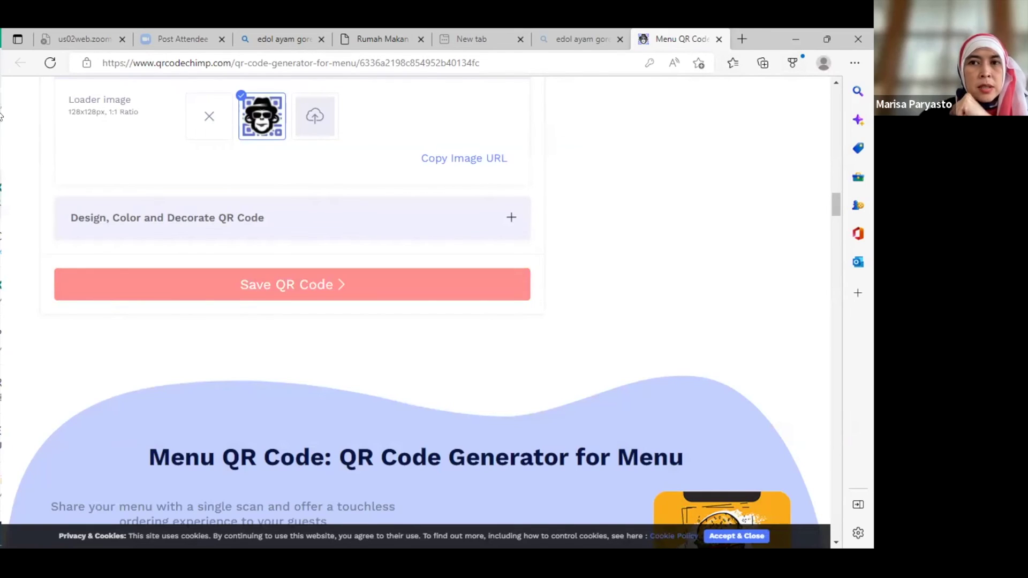
Switch to File Explorer, reload the Downloads folder and open the downloaded qrchimpX1024 PNG image to view it.
{"action": "left_click", "coordinate": [796, 43]}
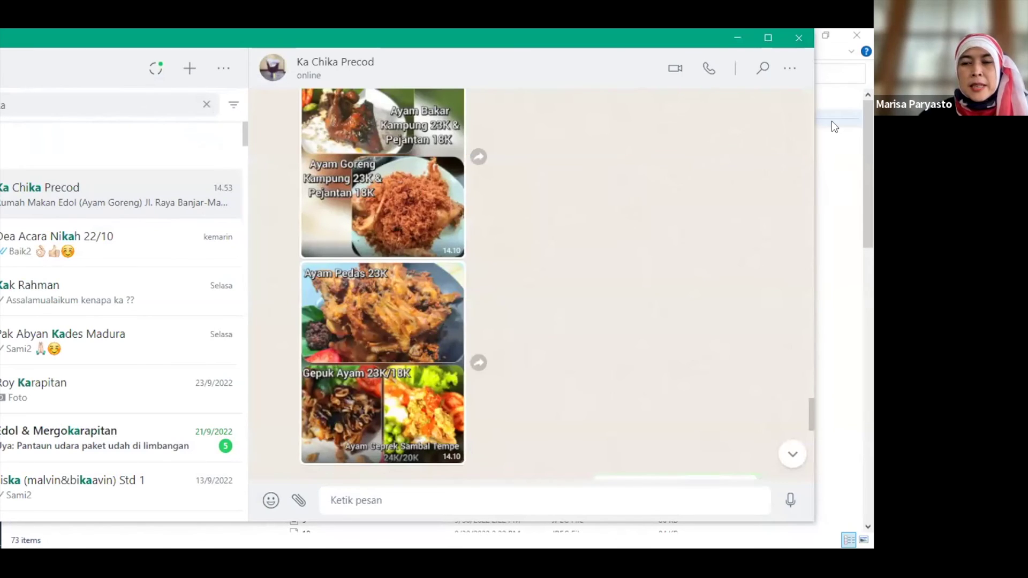
{"action": "left_click", "coordinate": [836, 143]}
{"action": "left_click", "coordinate": [835, 155]}
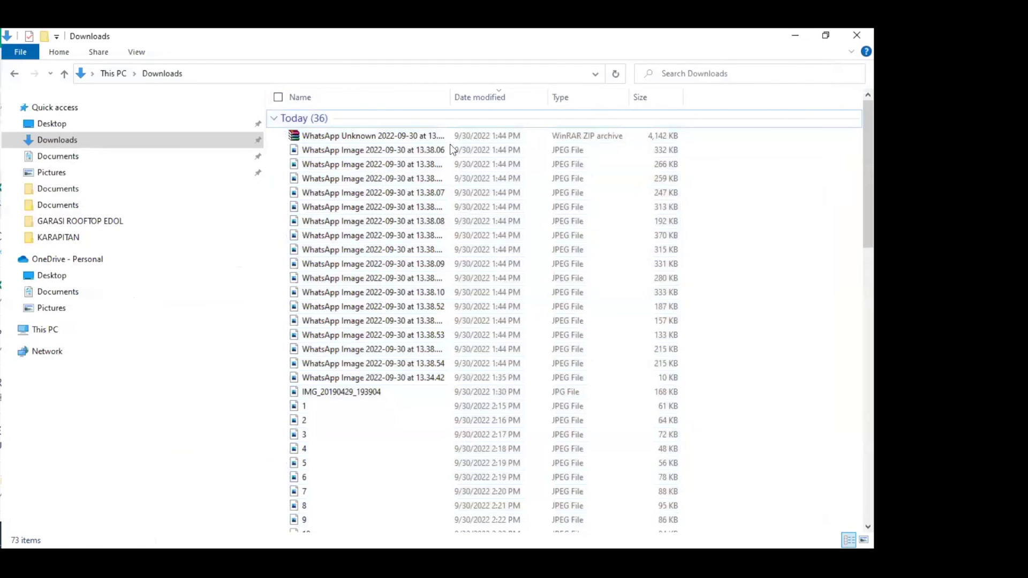
{"action": "left_click", "coordinate": [143, 140]}
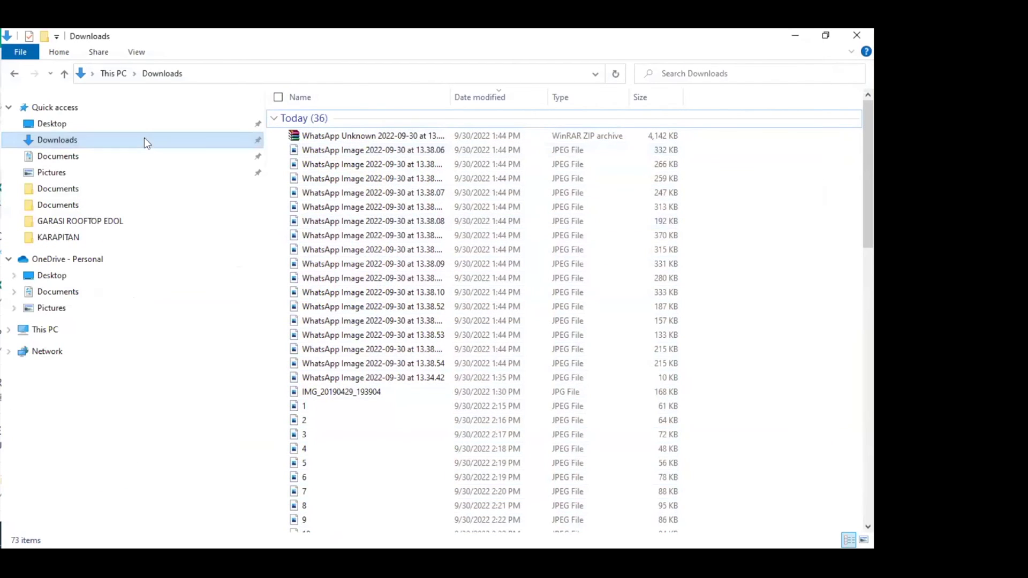
{"action": "left_click", "coordinate": [67, 157]}
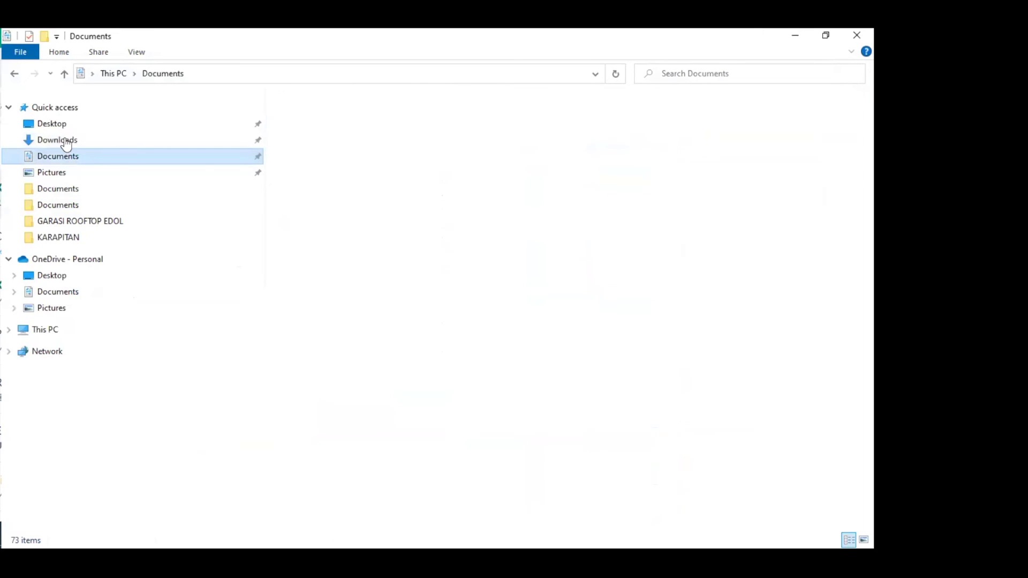
{"action": "left_click", "coordinate": [66, 143]}
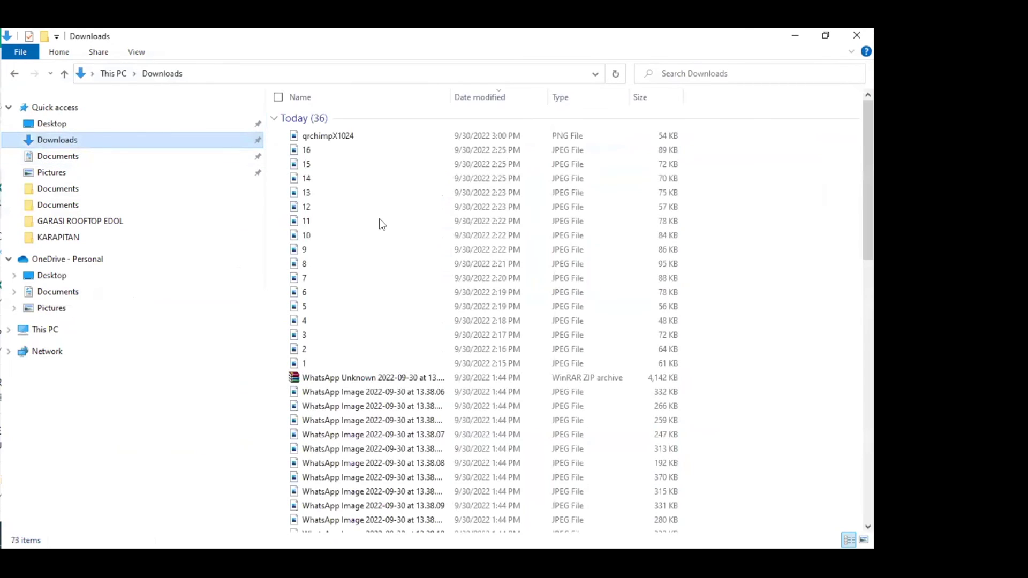
{"action": "left_click", "coordinate": [337, 134]}
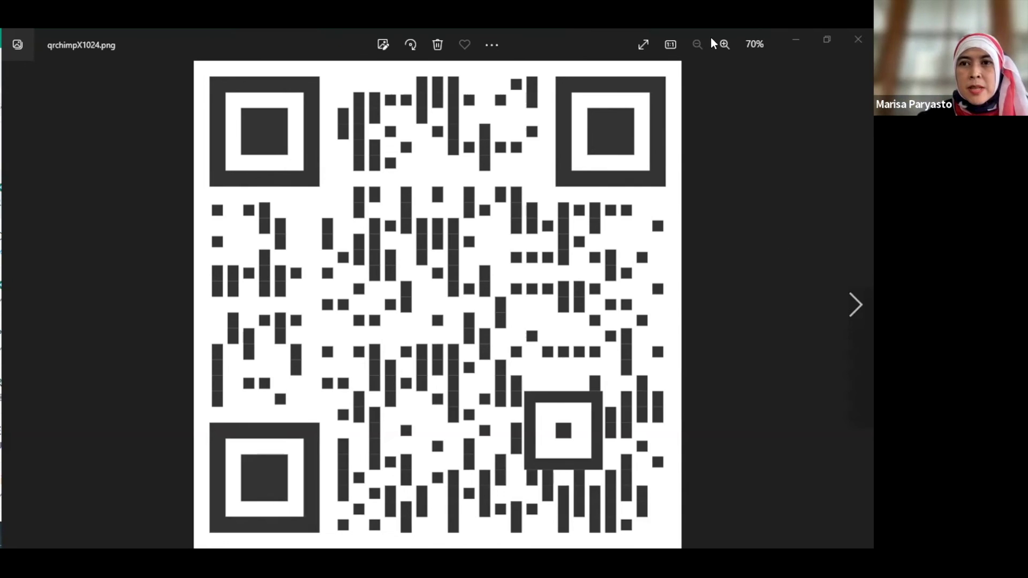
Close the QR code image and the Downloads folder, and return to the menu QR code generator in the browser.
{"action": "left_click", "coordinate": [856, 41]}
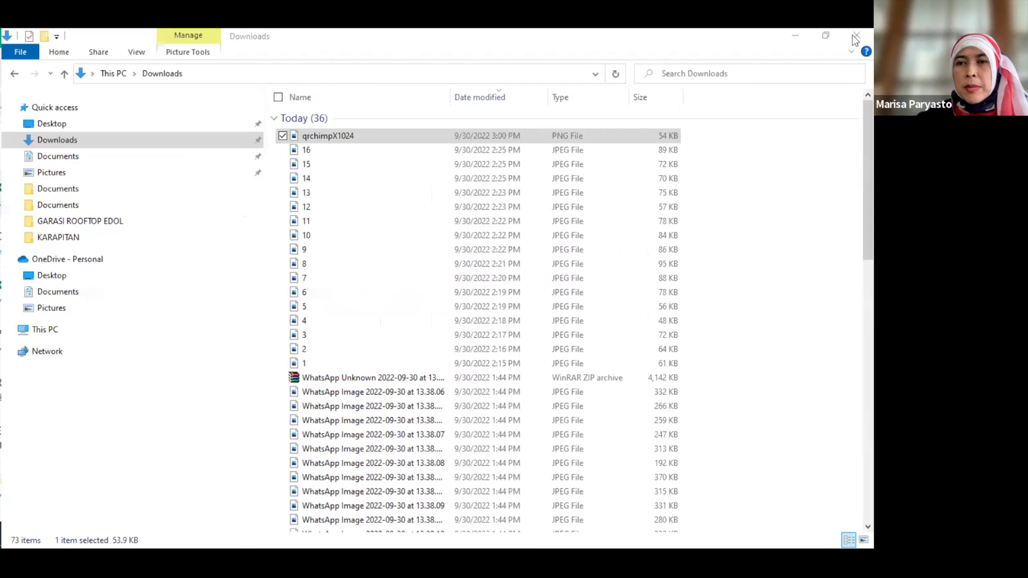
{"action": "left_click", "coordinate": [856, 39]}
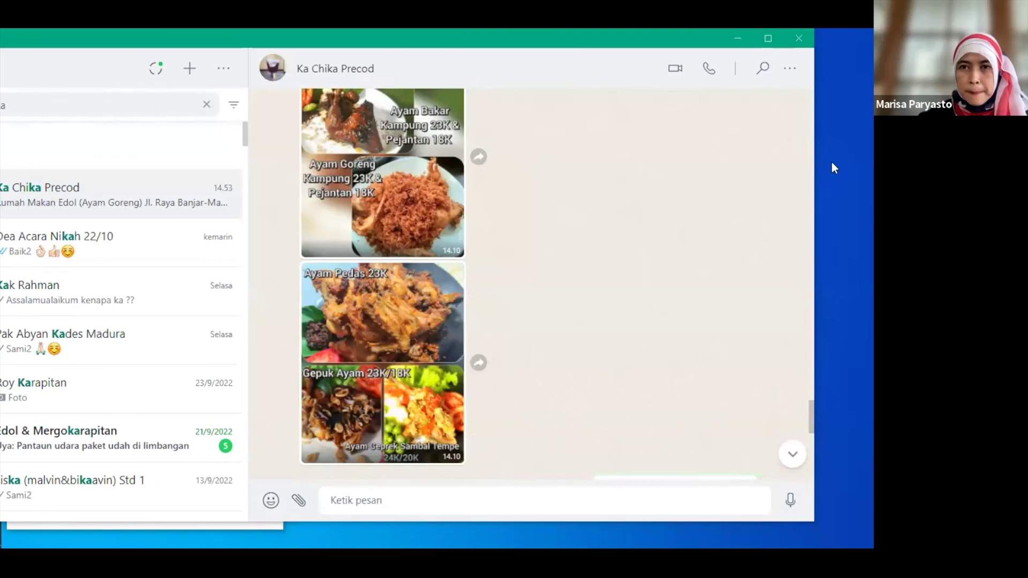
{"action": "left_click", "coordinate": [737, 42]}
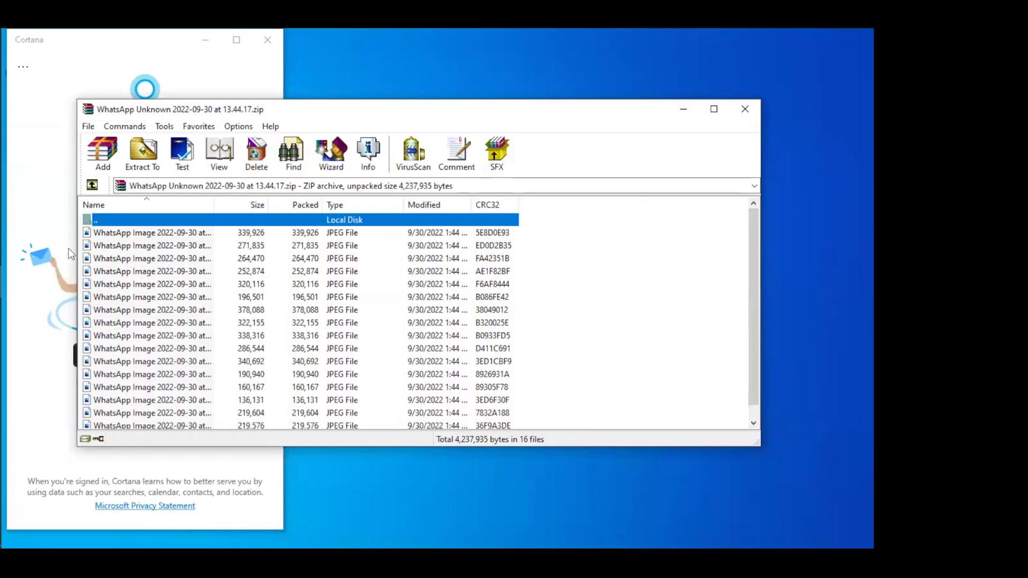
{"action": "mouse_move", "coordinate": [2, 152]}
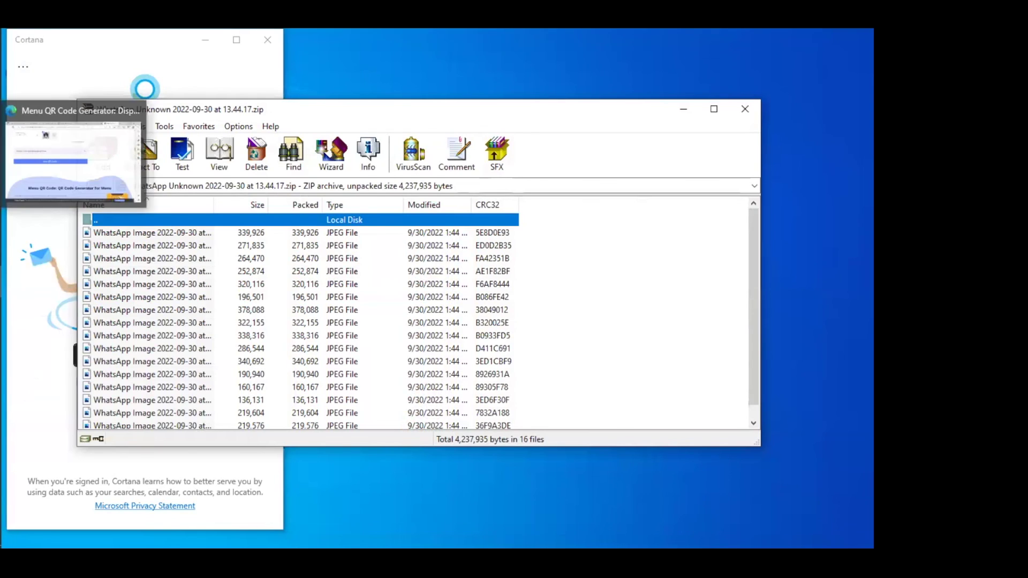
{"action": "left_click", "coordinate": [72, 161]}
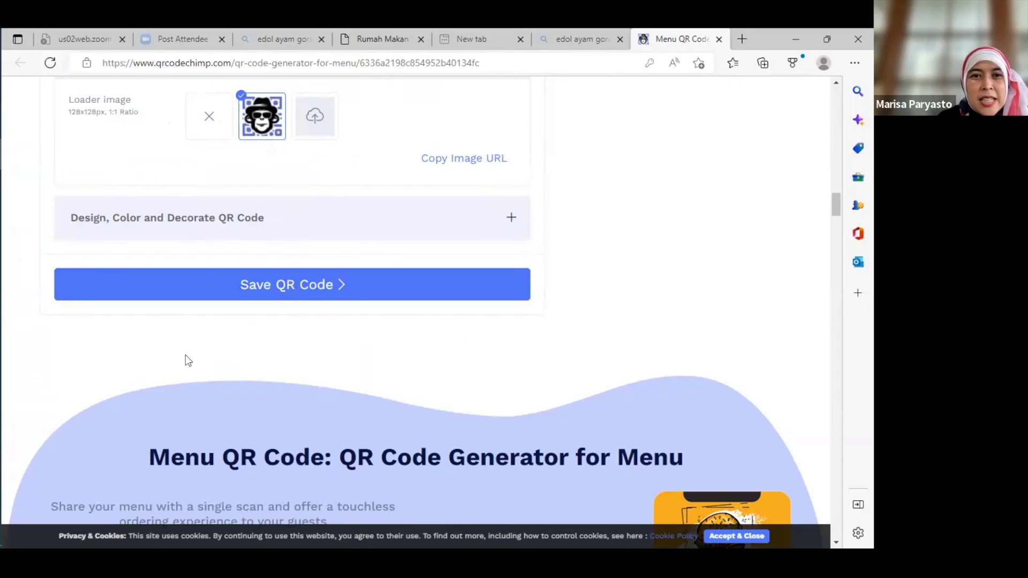
Open the QR code design options and download the code in large size as a 1024px PDF with the name added below the QR.
{"action": "scroll", "coordinate": [338, 246], "scroll_direction": "up", "scroll_amount": 1}
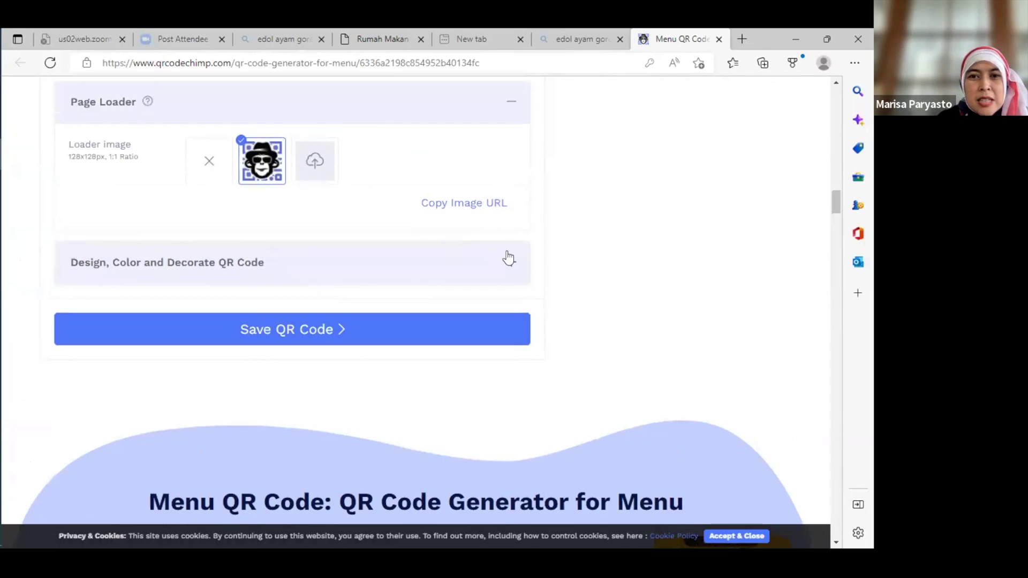
{"action": "scroll", "coordinate": [509, 258], "scroll_direction": "up", "scroll_amount": 1}
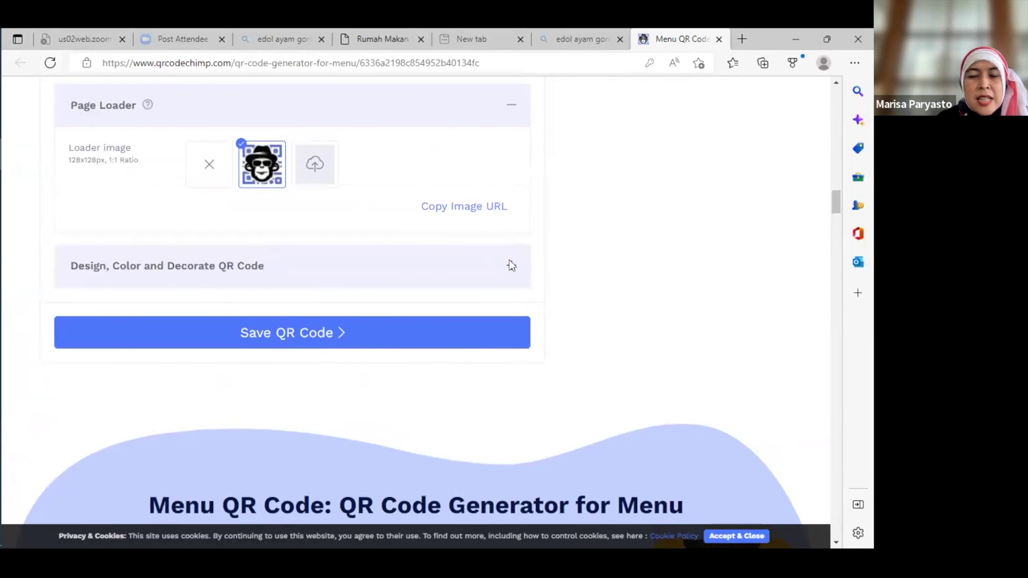
{"action": "left_click", "coordinate": [511, 265]}
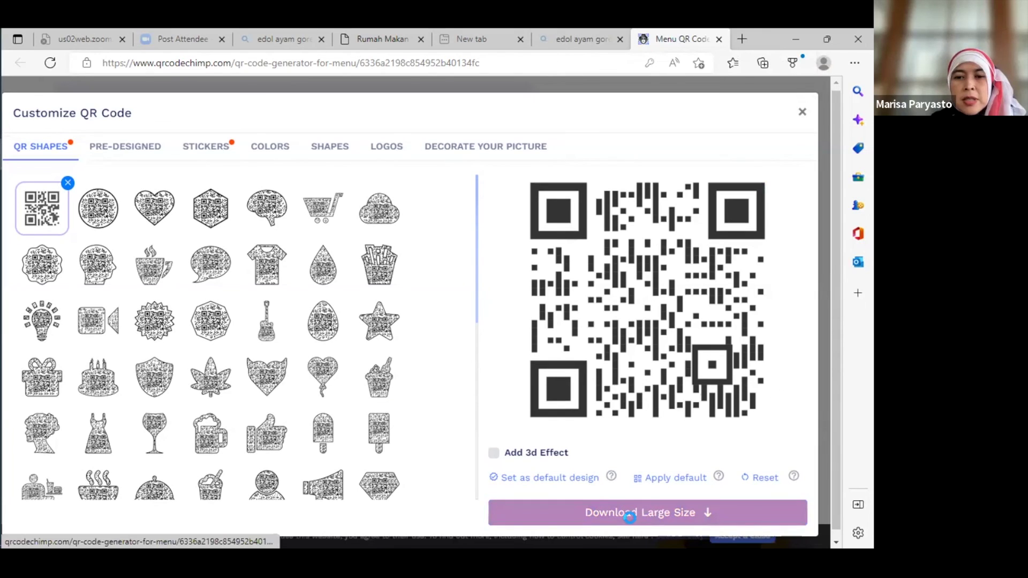
{"action": "left_click", "coordinate": [604, 516]}
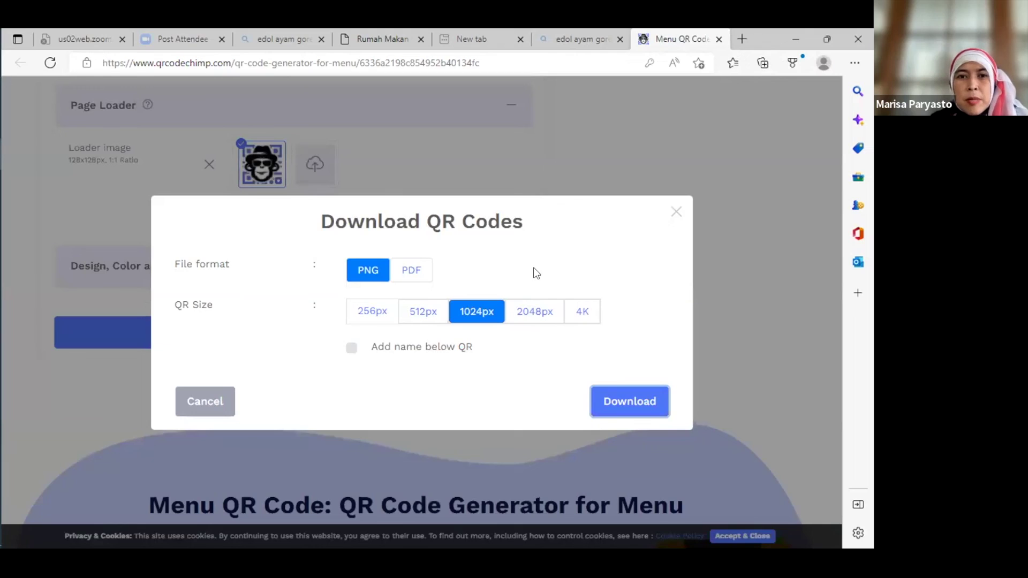
{"action": "left_click", "coordinate": [411, 273]}
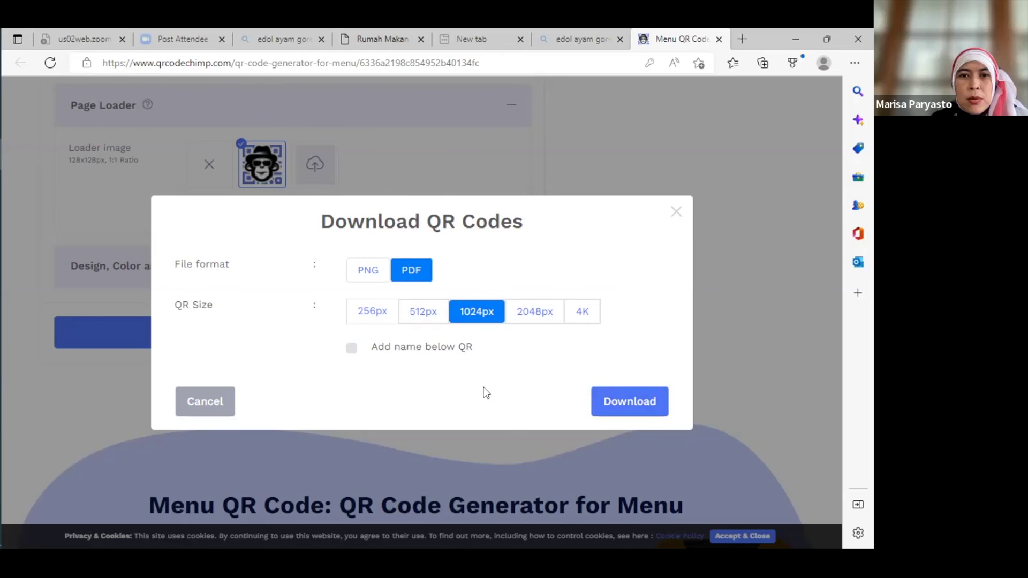
{"action": "right_click", "coordinate": [349, 348]}
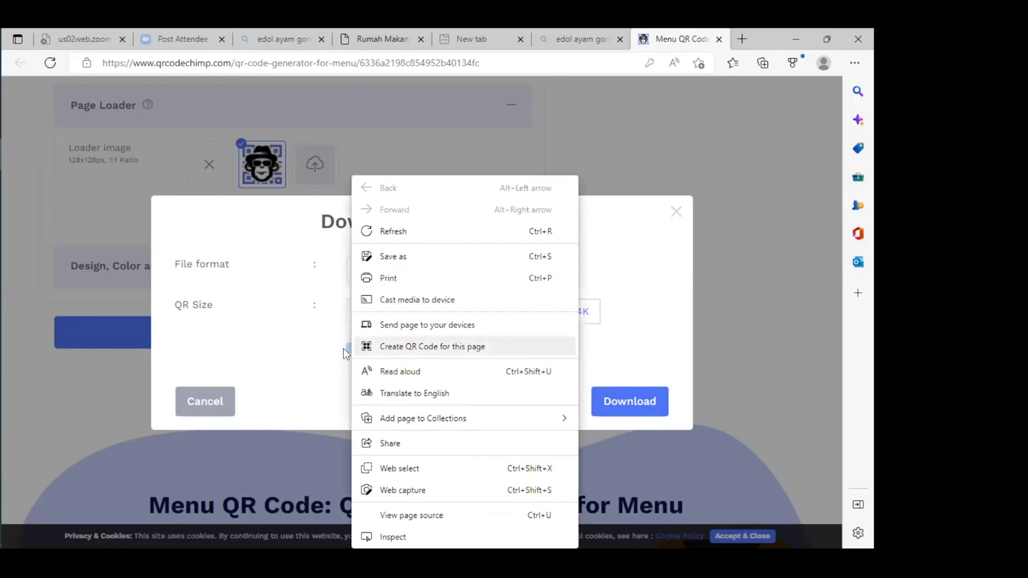
{"action": "left_click", "coordinate": [349, 347]}
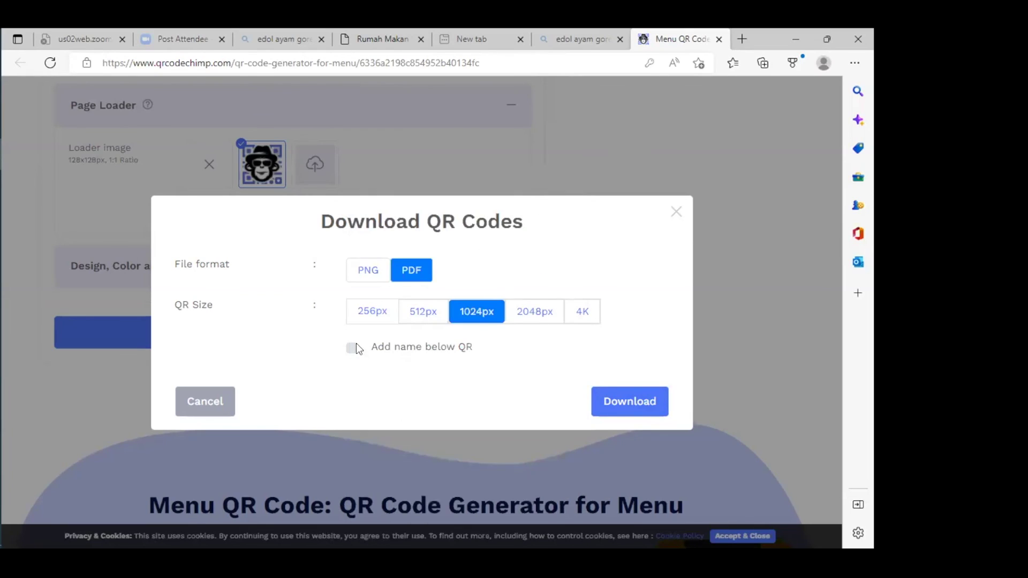
{"action": "left_click", "coordinate": [352, 349]}
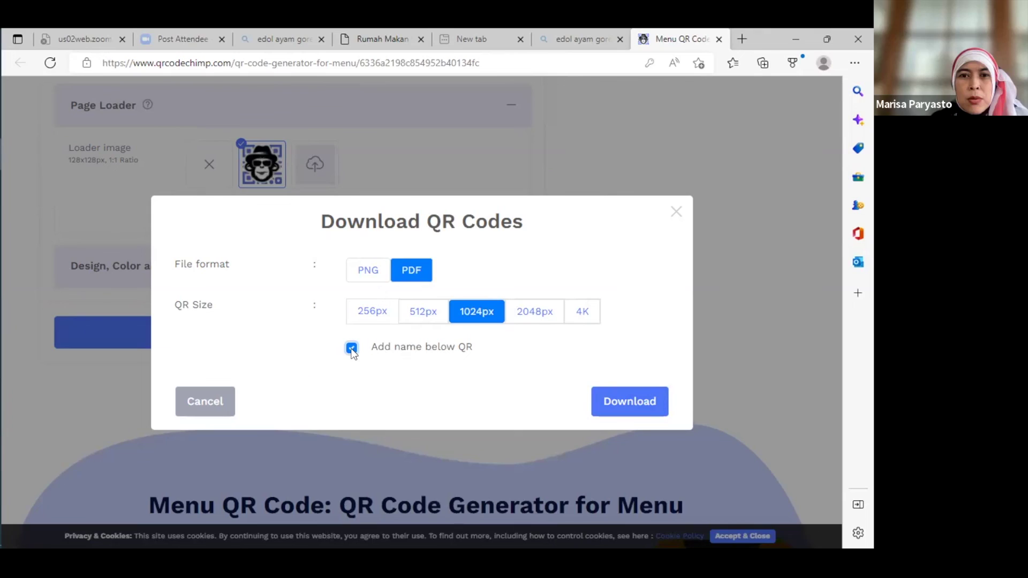
{"action": "left_click", "coordinate": [607, 401]}
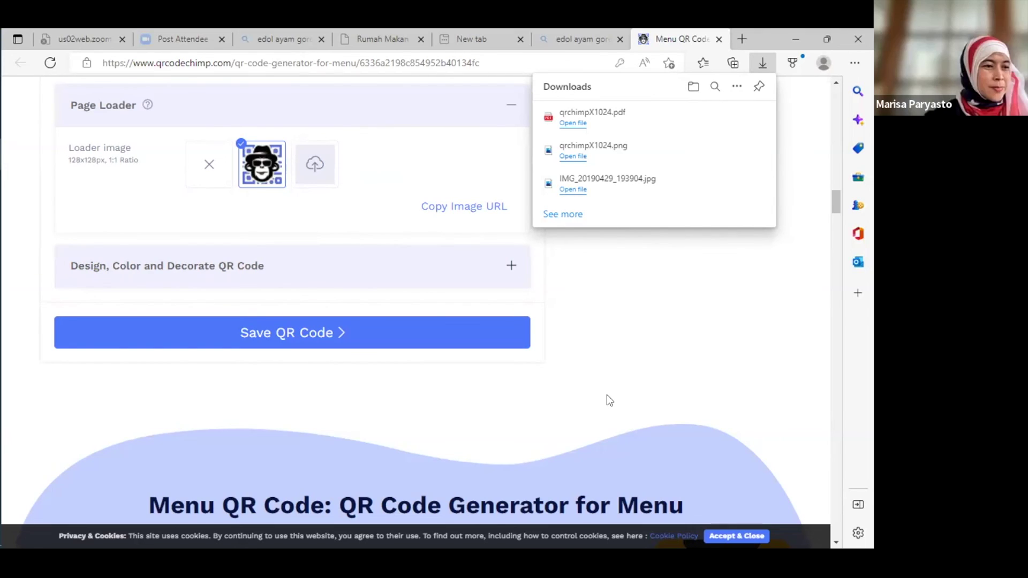
{"action": "key", "text": "XF86AudioRaiseVolume"}
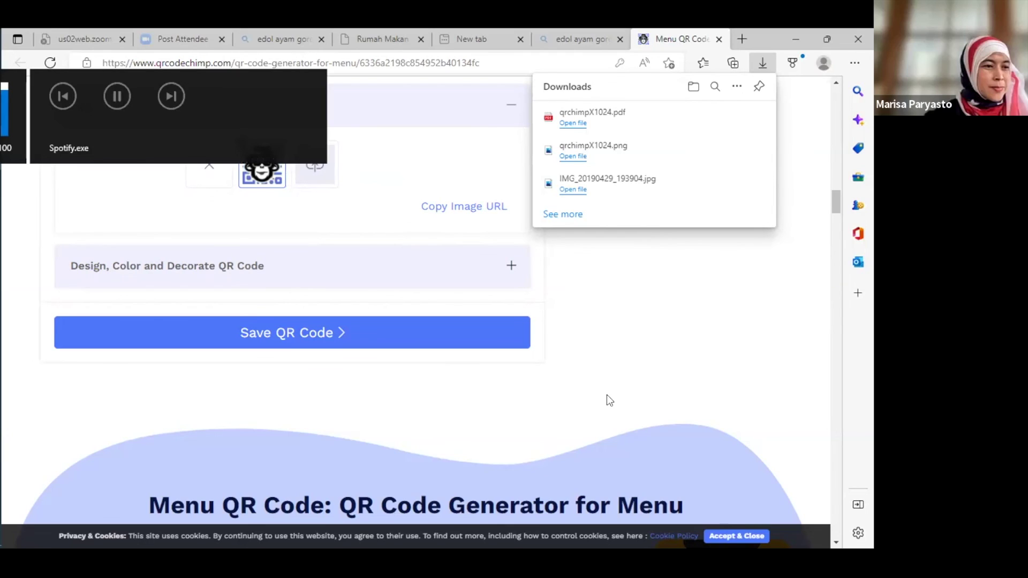